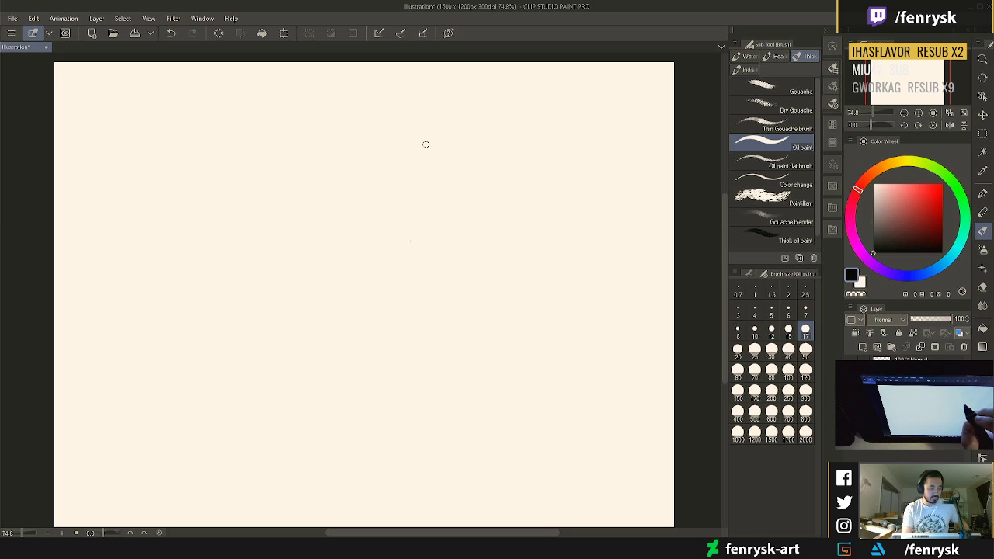
Rough in the character's elongated head outline with the Real G-Pen, closing it along the lower edge
key(p)
mouse_move(452, 88)
mouse_down()
mouse_move(442, 168)
mouse_move(463, 99)
mouse_move(482, 122)
mouse_move(477, 228)
mouse_up()
drag(444, 105, 424, 194)
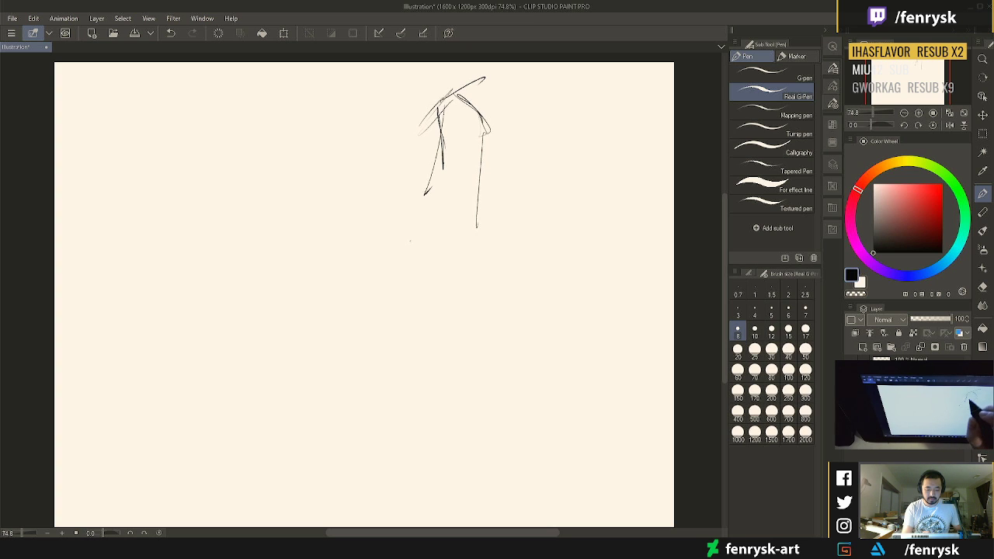
drag(441, 144, 413, 207)
mouse_move(486, 127)
mouse_down()
mouse_move(491, 253)
mouse_move(479, 237)
mouse_up()
mouse_move(419, 217)
mouse_down()
mouse_move(445, 227)
mouse_move(493, 227)
mouse_up()
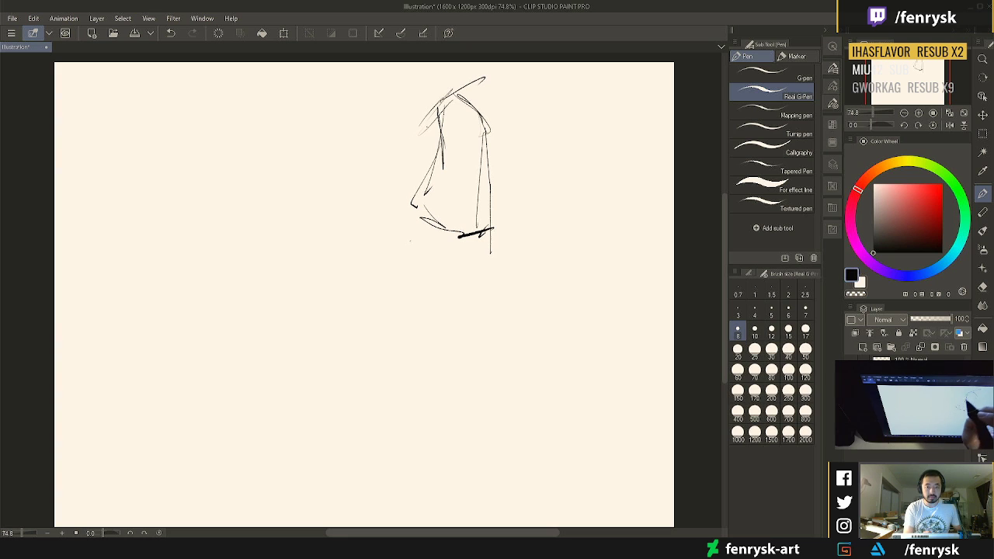
Sketch the angular hair strands and loose contour lines along the left side of the head
mouse_move(434, 114)
mouse_down()
mouse_move(397, 136)
mouse_move(388, 217)
mouse_up()
mouse_move(403, 165)
mouse_down()
mouse_move(389, 223)
mouse_move(394, 203)
mouse_move(434, 204)
mouse_up()
drag(452, 132, 439, 138)
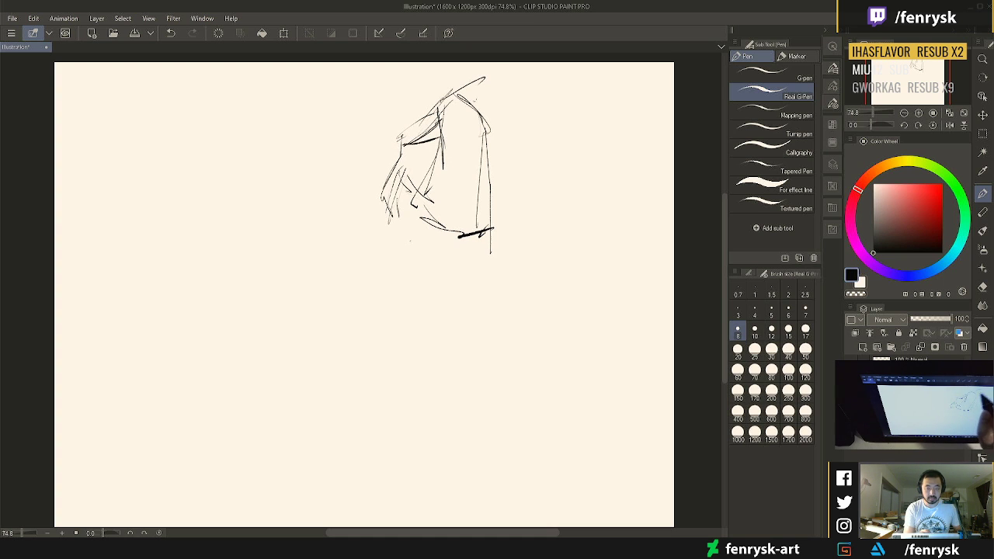
Draw upswept strands above the head and a curved lock of hair down its right side
mouse_move(475, 100)
mouse_down()
mouse_move(501, 74)
mouse_move(490, 62)
mouse_up()
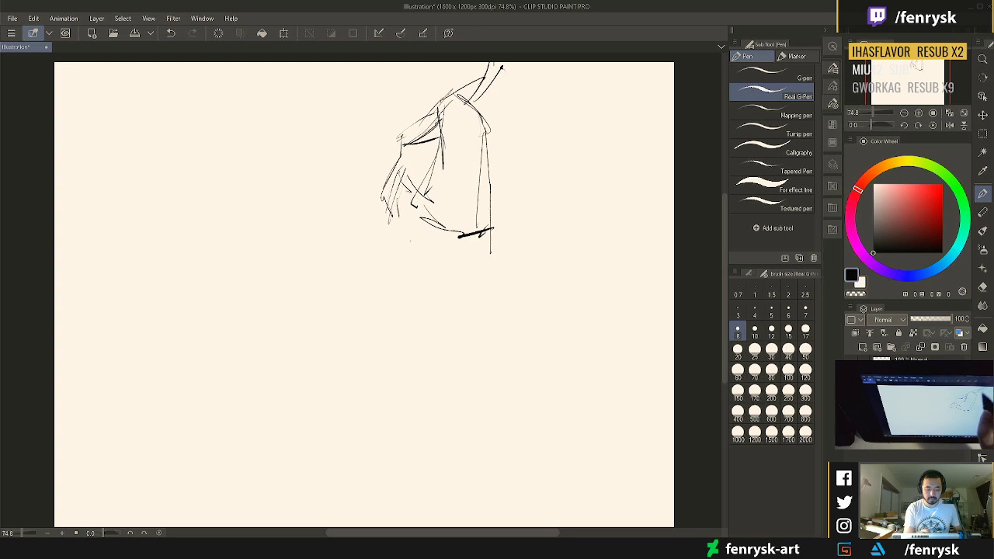
mouse_move(484, 110)
mouse_down()
mouse_move(493, 67)
mouse_move(489, 77)
mouse_up()
drag(471, 104, 512, 177)
mouse_move(494, 148)
mouse_down()
mouse_move(517, 187)
mouse_move(503, 207)
mouse_up()
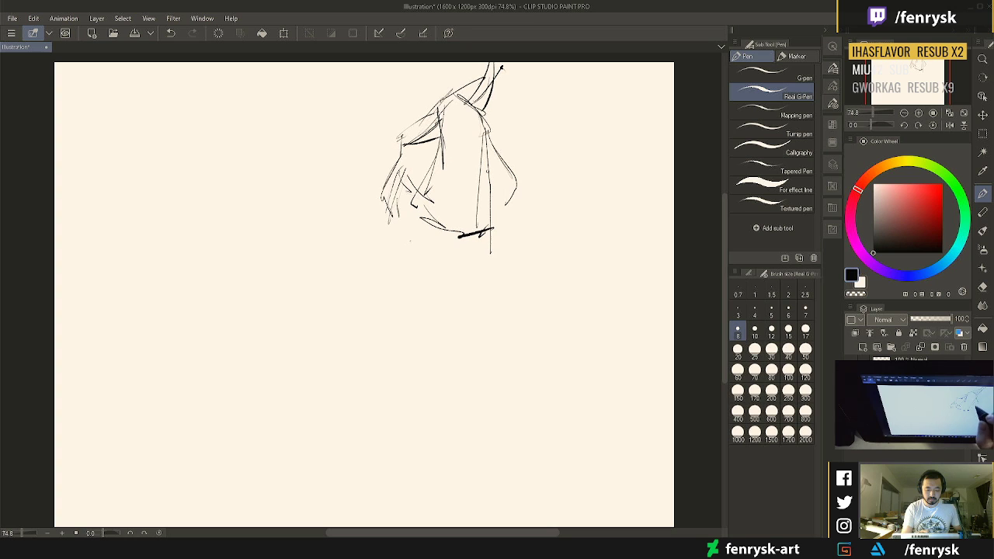
drag(487, 171, 501, 209)
drag(509, 186, 490, 224)
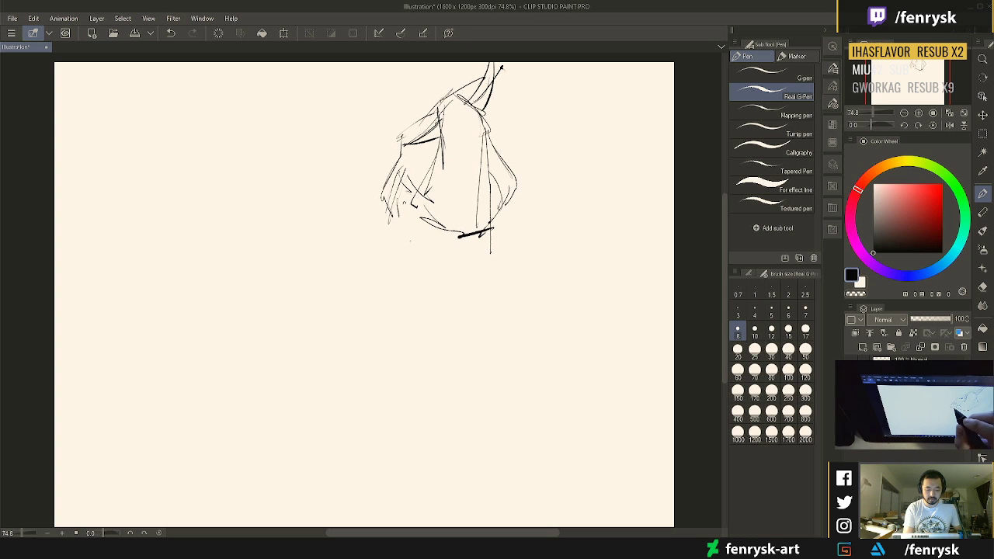
Sketch the jaw, neck base and collar marks below the head, clearing the head's lower closing line
drag(404, 216, 424, 243)
mouse_move(406, 198)
mouse_down()
mouse_move(425, 261)
mouse_move(385, 281)
mouse_up()
mouse_move(417, 260)
mouse_down()
mouse_move(395, 282)
mouse_move(490, 255)
mouse_up()
click(444, 212)
mouse_move(444, 165)
mouse_down()
mouse_move(438, 270)
mouse_move(477, 276)
mouse_move(454, 250)
mouse_move(466, 224)
mouse_up()
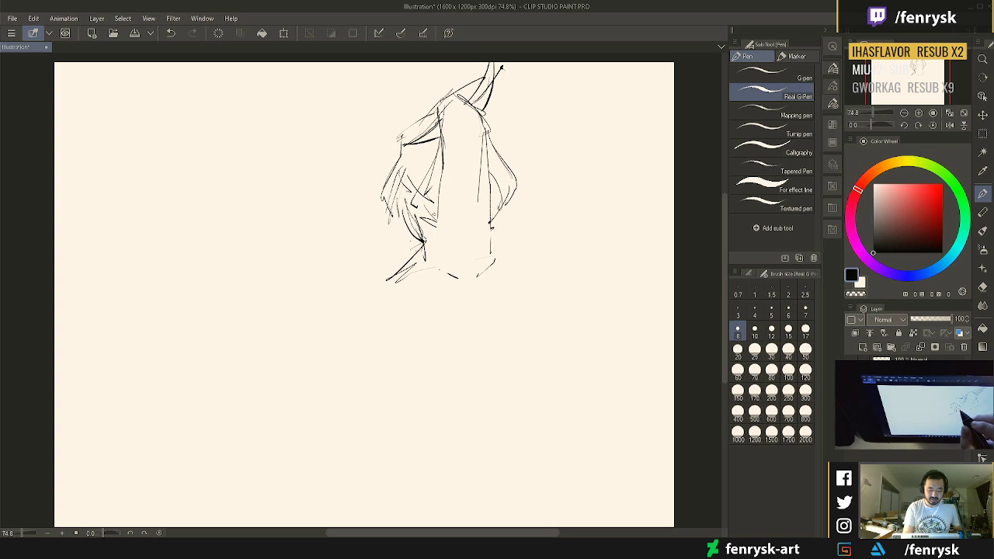
Reinforce the neck line and sketch both shoulders sloping outward into the upper arms
drag(436, 214, 432, 255)
mouse_move(429, 198)
mouse_down()
mouse_move(432, 256)
mouse_move(370, 274)
mouse_move(335, 309)
mouse_up()
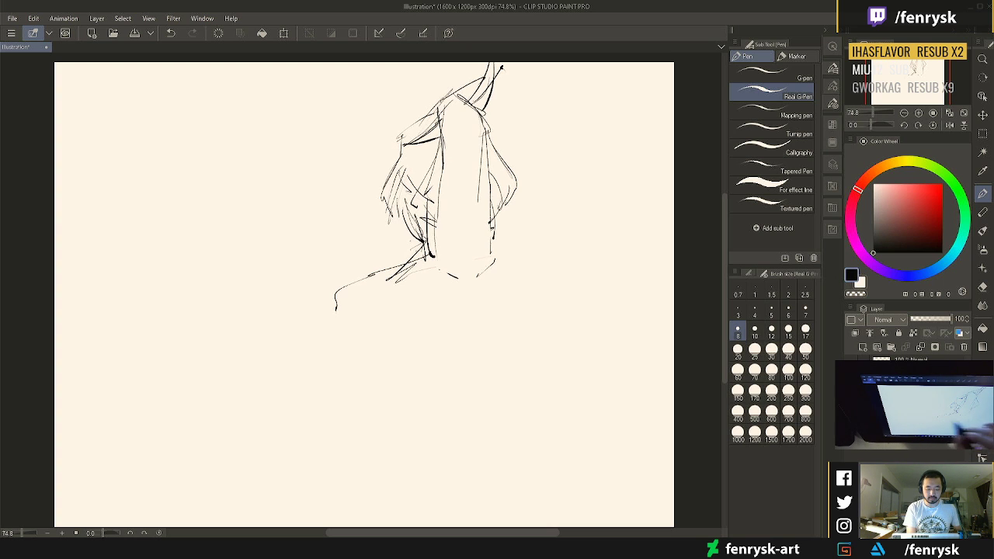
drag(497, 258, 549, 275)
drag(540, 281, 555, 322)
drag(364, 274, 336, 335)
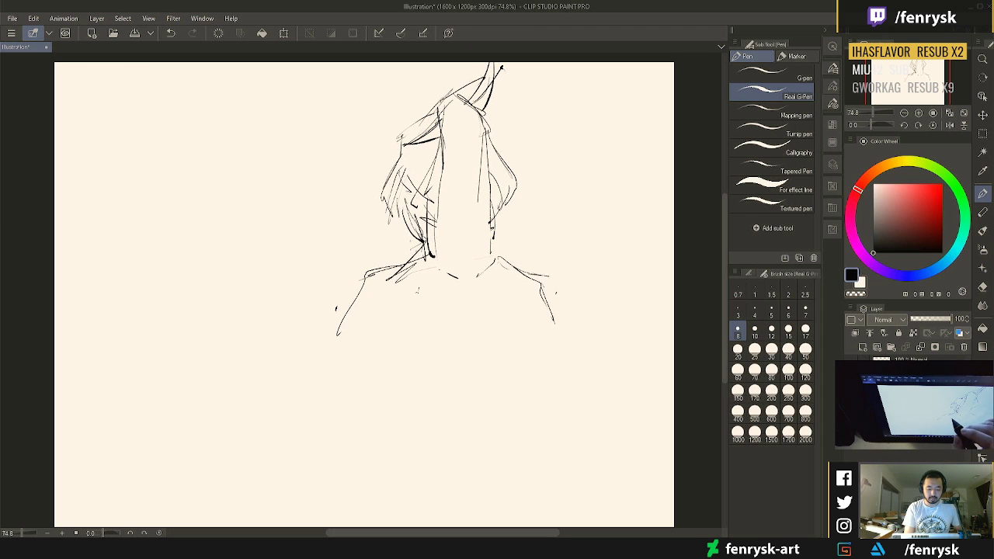
Draw two long tapering pointed shapes hanging down the torso from the collar, one on each side
drag(419, 286, 393, 327)
mouse_move(418, 276)
mouse_down()
mouse_move(390, 347)
mouse_move(404, 397)
mouse_up()
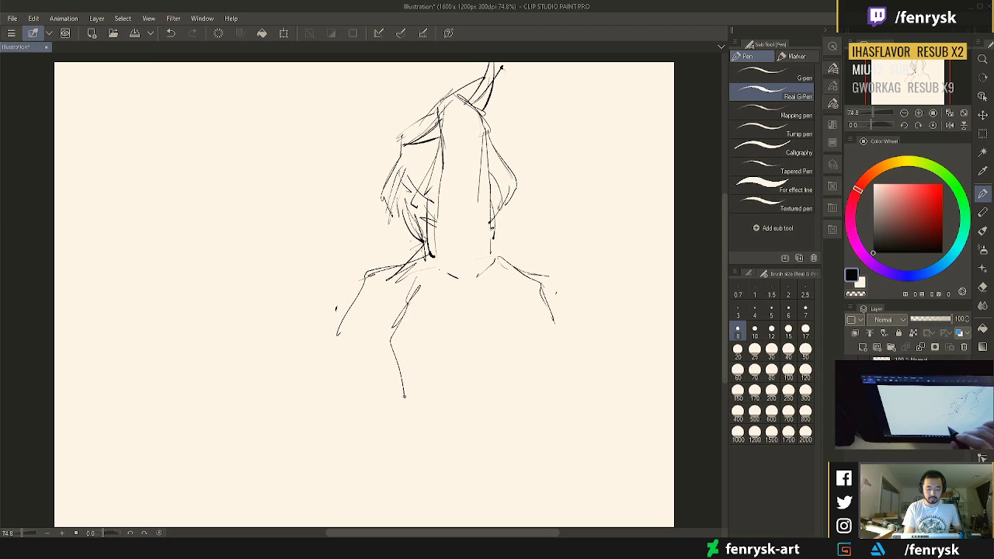
drag(423, 285, 401, 392)
mouse_move(466, 279)
mouse_down()
mouse_move(480, 386)
mouse_move(489, 308)
mouse_move(486, 392)
mouse_up()
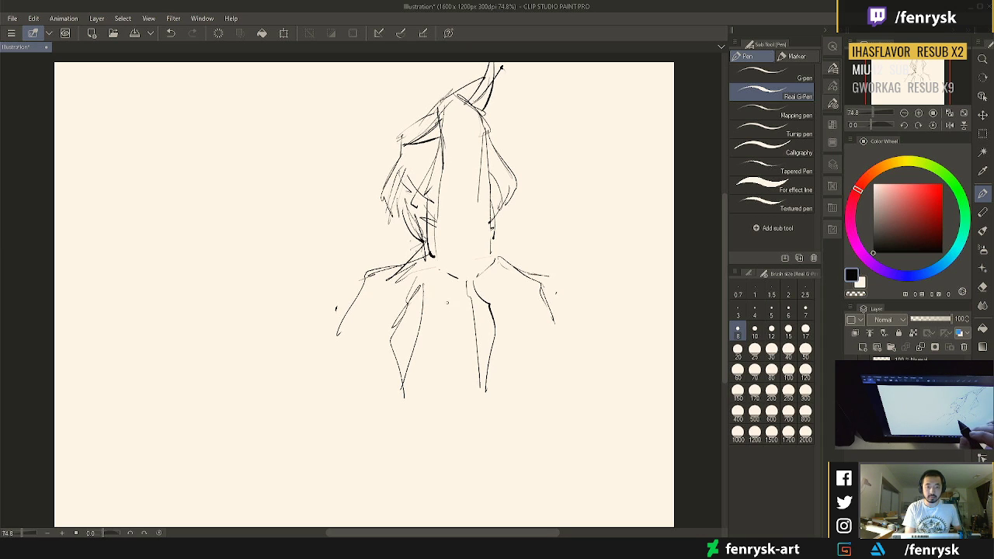
drag(435, 279, 411, 393)
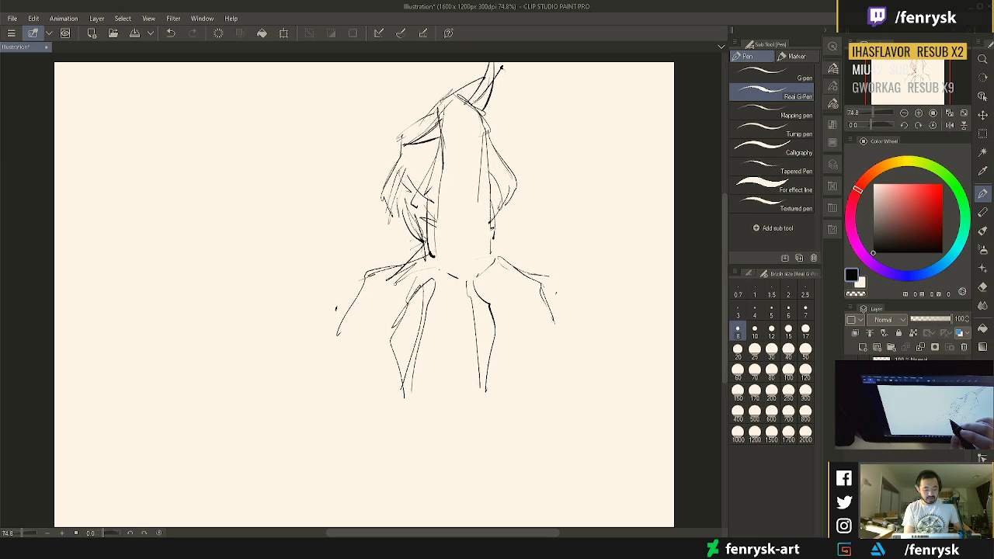
Erase the shoulder, collar and lower neck lines with the Hard eraser
key(e)
mouse_move(415, 264)
mouse_down()
mouse_move(393, 256)
mouse_move(341, 311)
mouse_move(359, 307)
mouse_up()
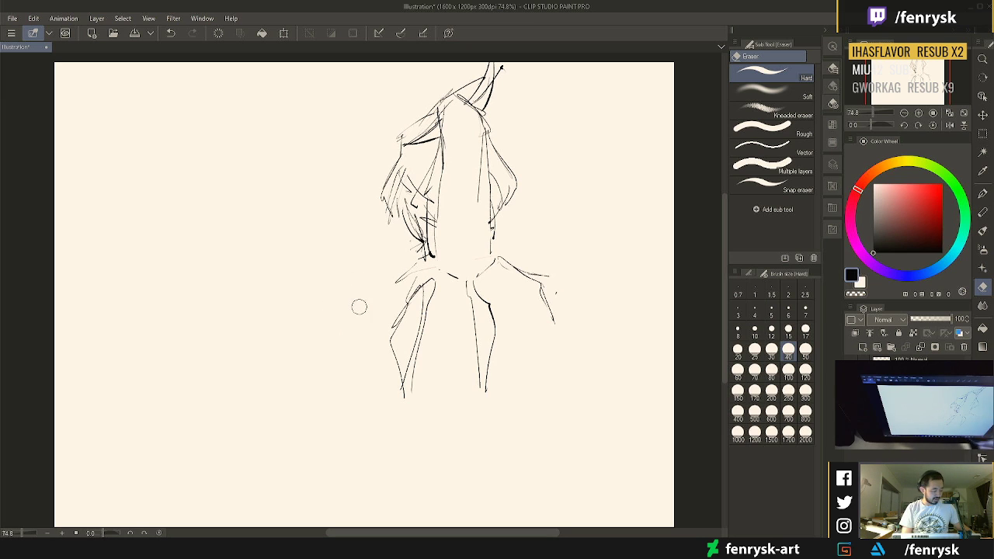
mouse_move(576, 303)
mouse_down()
mouse_move(497, 262)
mouse_move(479, 273)
mouse_move(426, 201)
mouse_up()
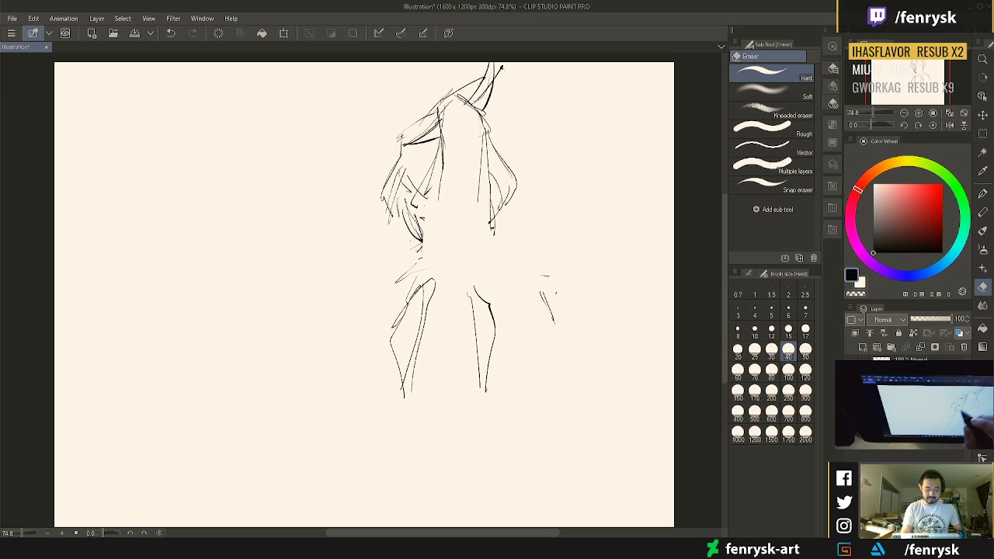
Redraw the long neck line with a sweeping torso guideline, and rework the face edge down into the left shoulder with the Real G-Pen
key(p)
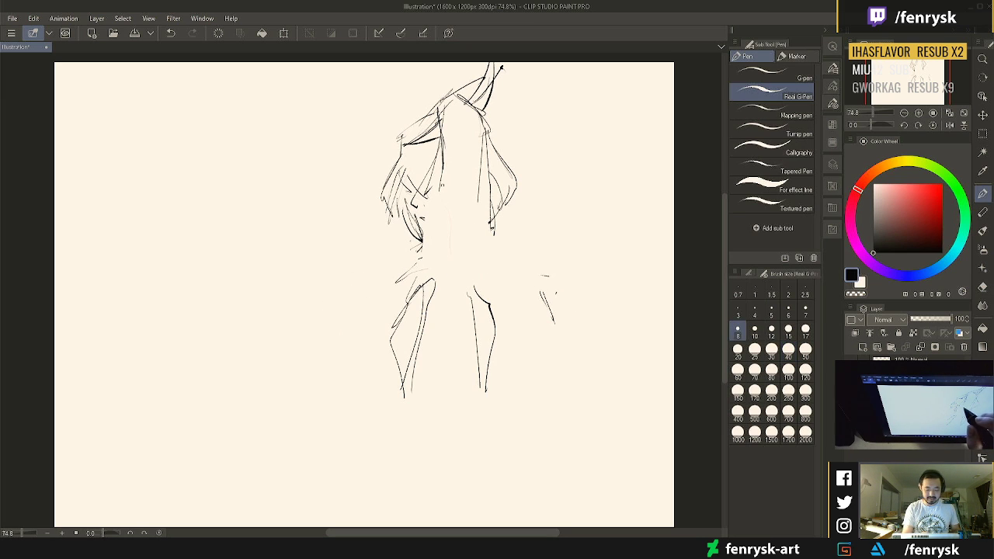
mouse_move(439, 183)
mouse_down()
mouse_move(439, 261)
mouse_move(533, 435)
mouse_up()
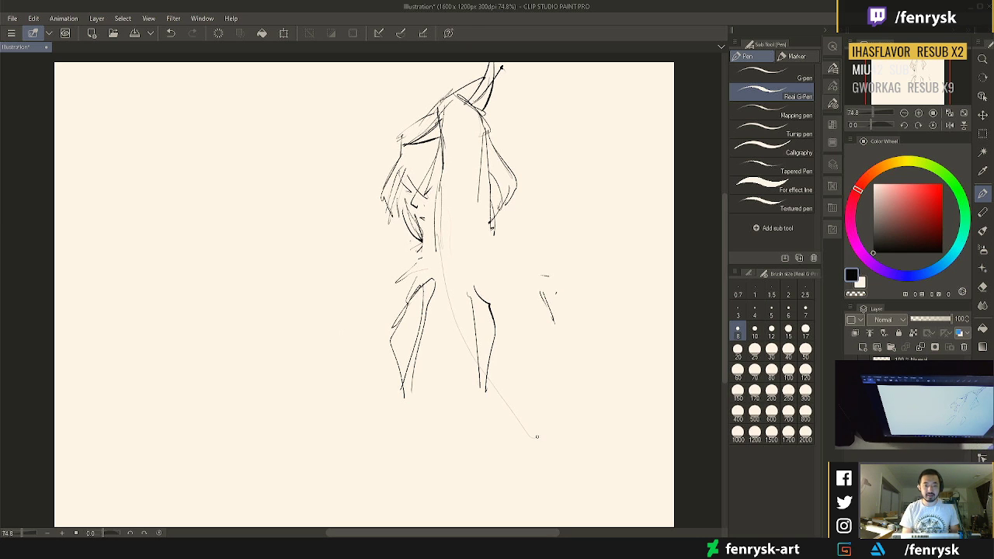
mouse_move(418, 225)
mouse_down()
mouse_move(412, 214)
mouse_move(419, 231)
mouse_move(402, 218)
mouse_up()
drag(412, 209, 400, 225)
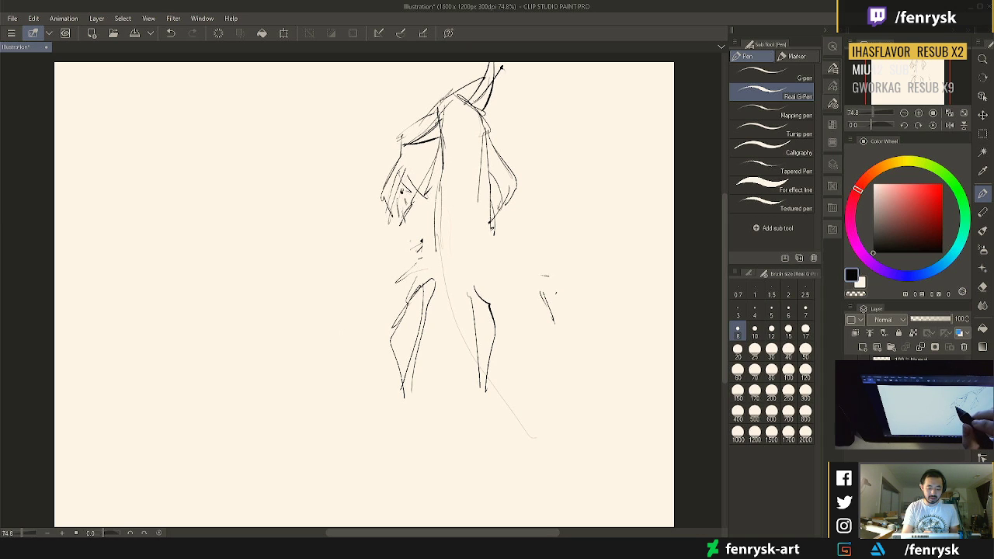
mouse_move(414, 208)
mouse_down()
mouse_move(404, 225)
mouse_move(430, 244)
mouse_move(381, 279)
mouse_move(385, 297)
mouse_up()
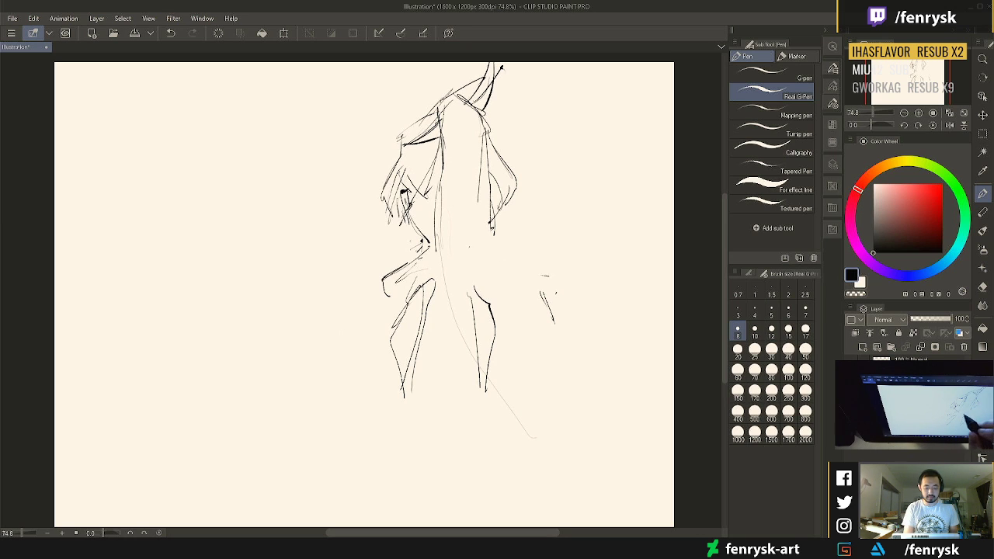
Extend the hair contours down to the neck base and sketch a small knot shape between the hanging points
drag(438, 245, 456, 277)
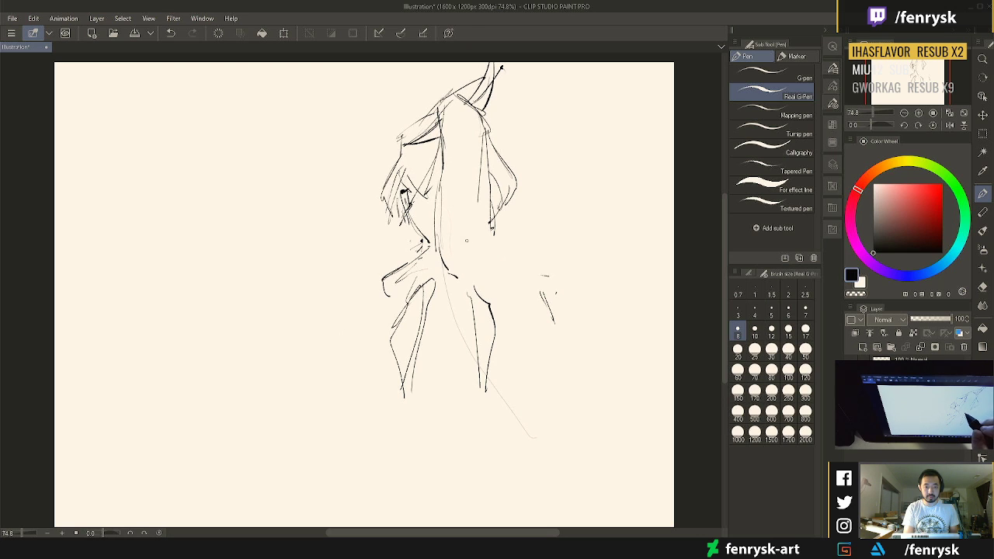
mouse_move(455, 230)
mouse_down()
mouse_move(468, 287)
mouse_move(480, 265)
mouse_move(493, 262)
mouse_up()
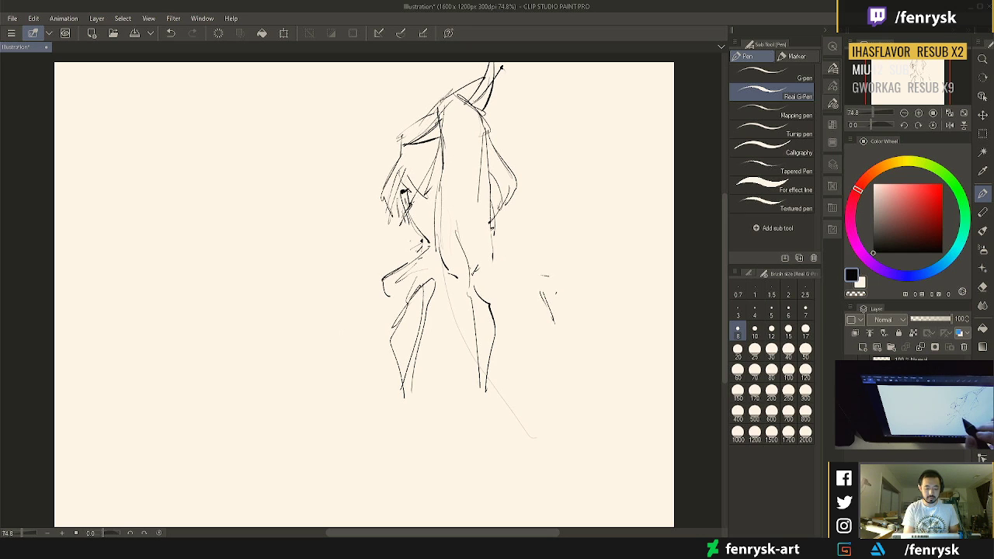
mouse_move(432, 265)
mouse_down()
mouse_move(461, 280)
mouse_move(433, 303)
mouse_up()
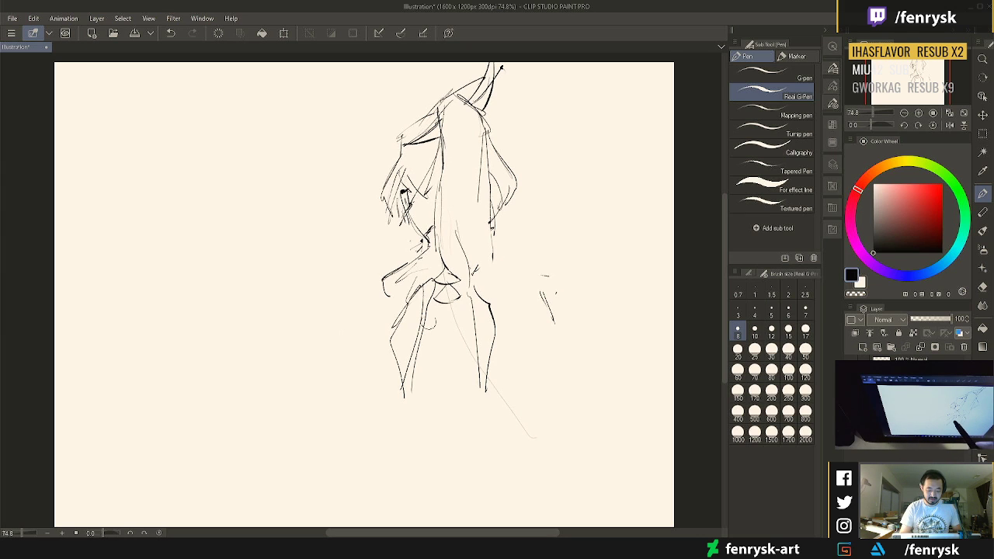
Erase the left hanging shape and redraw it as a pointed panel with a flared wedge extending outward
mouse_move(428, 322)
mouse_down()
mouse_move(409, 384)
mouse_move(424, 311)
mouse_up()
drag(427, 275, 396, 334)
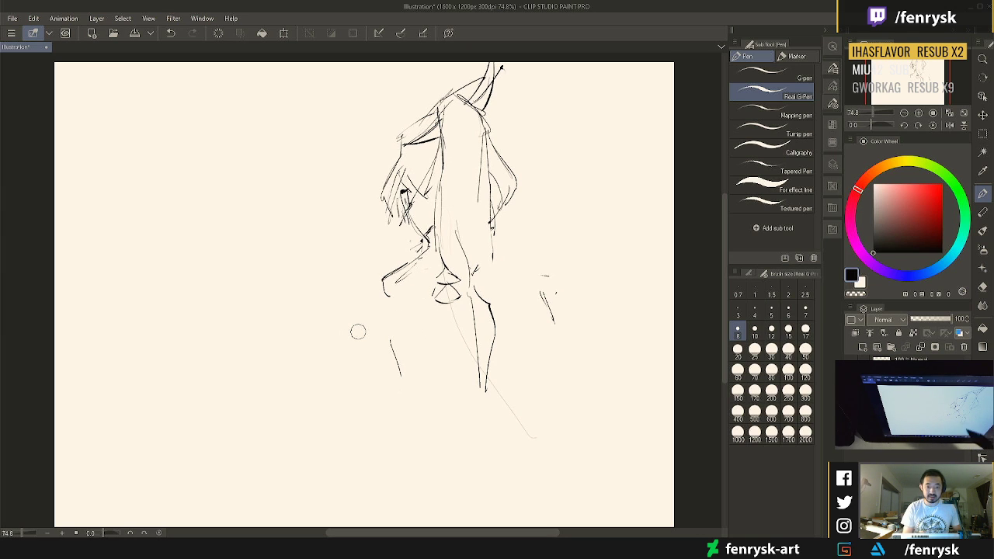
drag(422, 281, 363, 329)
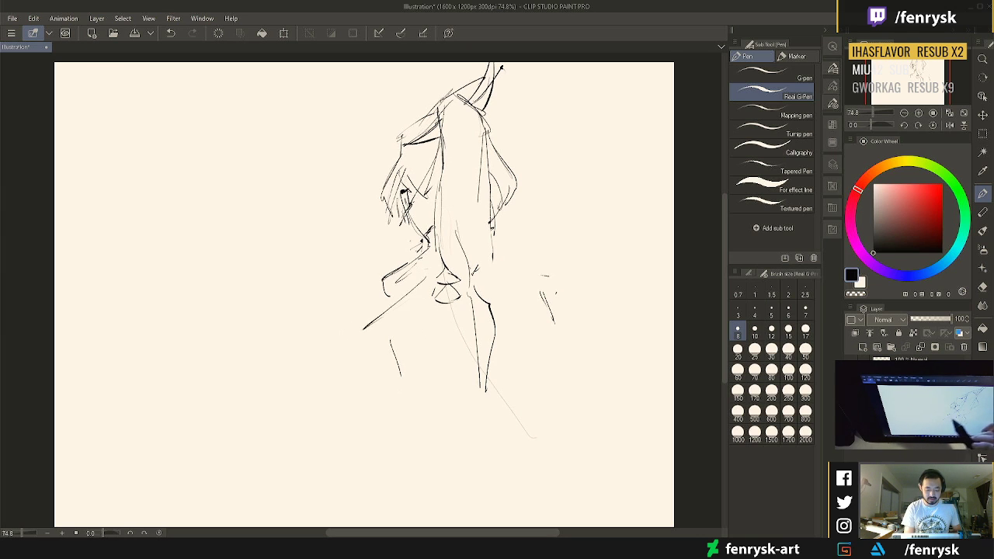
mouse_move(405, 303)
mouse_down()
mouse_move(351, 330)
mouse_move(408, 329)
mouse_up()
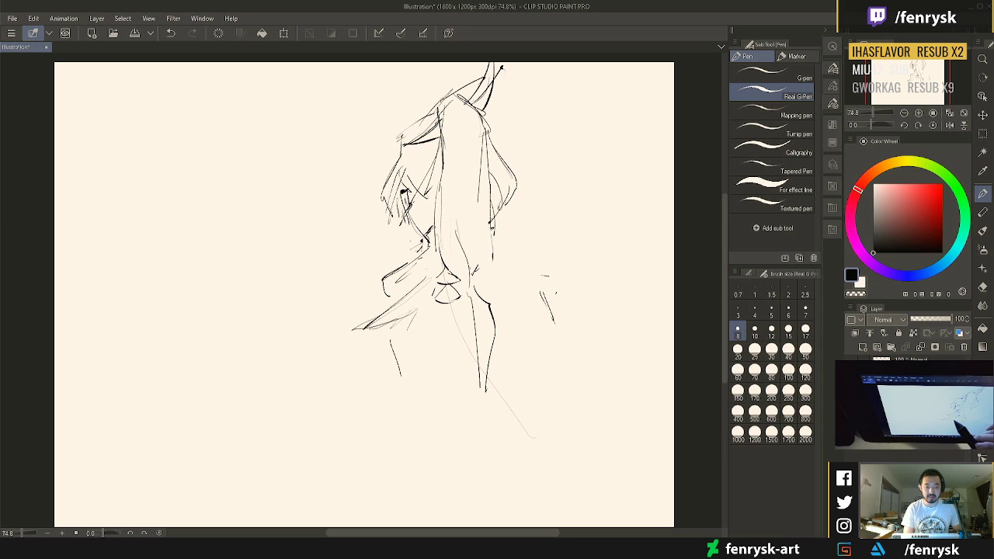
mouse_move(425, 289)
mouse_down()
mouse_move(401, 354)
mouse_move(407, 394)
mouse_up()
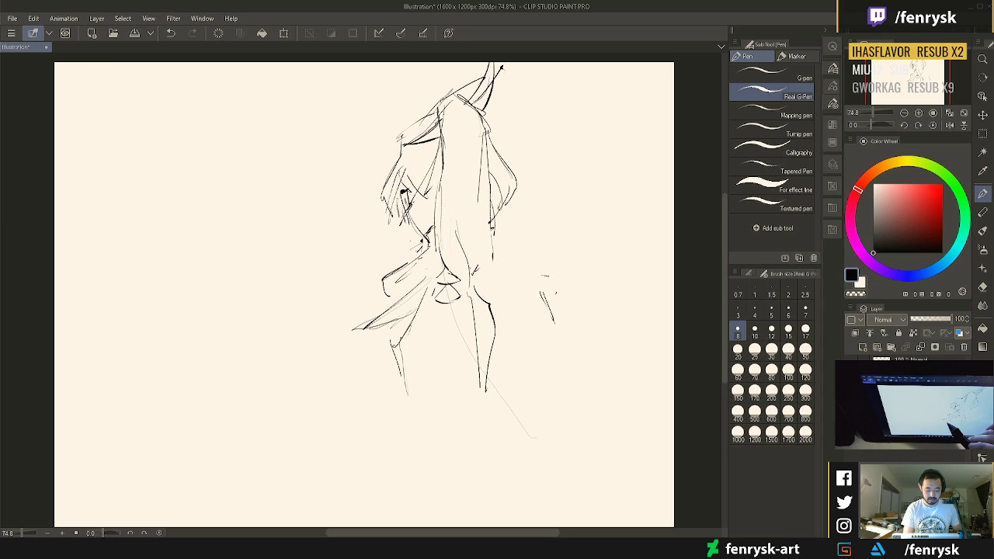
mouse_move(417, 305)
mouse_down()
mouse_move(393, 346)
mouse_move(368, 339)
mouse_up()
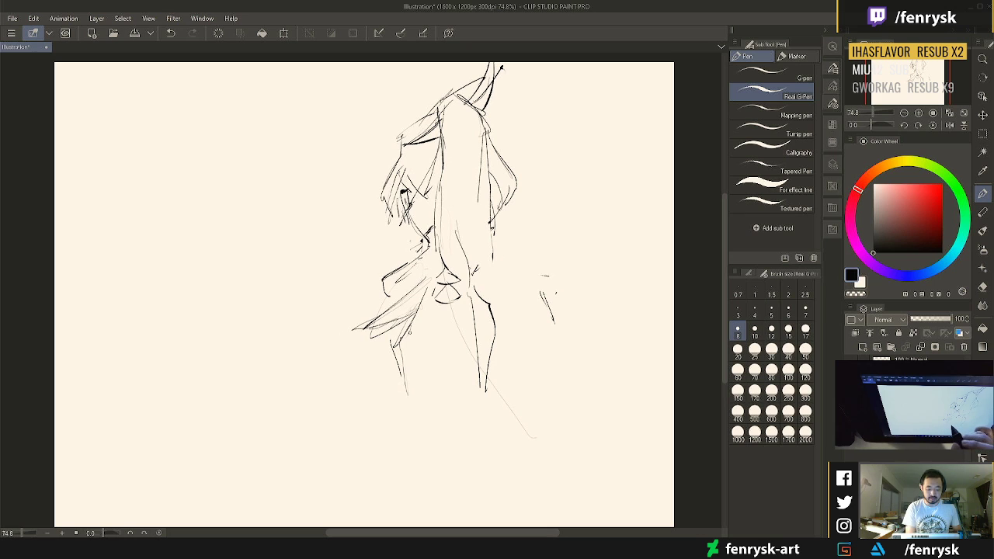
mouse_move(404, 329)
mouse_down()
mouse_move(337, 339)
mouse_move(418, 289)
mouse_move(400, 350)
mouse_move(418, 406)
mouse_up()
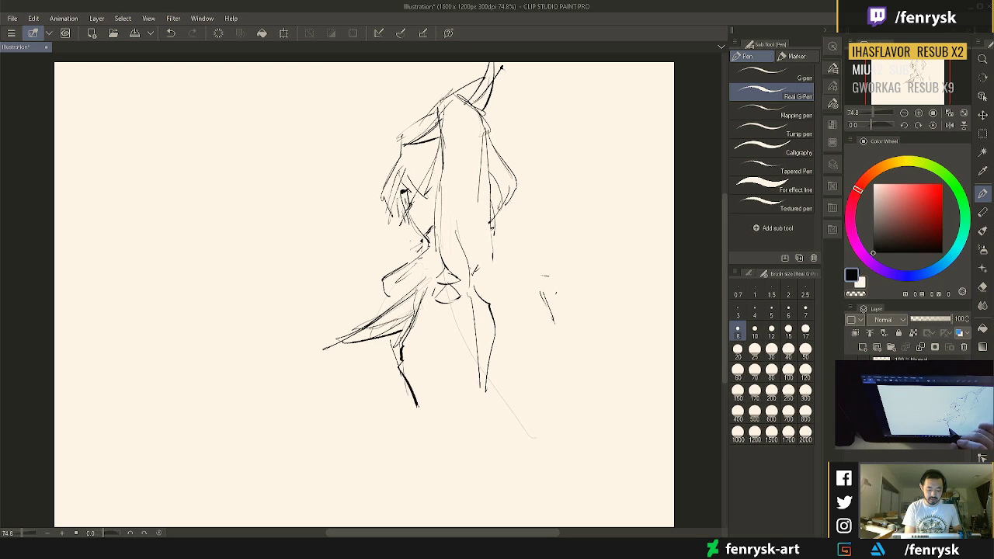
drag(424, 298, 417, 405)
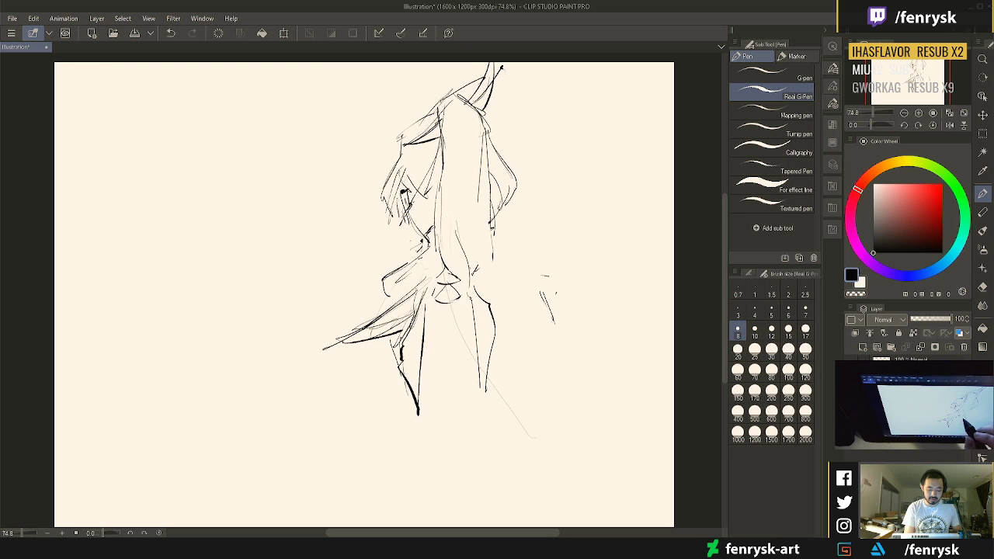
Strengthen the right hanging panel's edges and extend its point further down the torso
drag(472, 341, 480, 409)
drag(498, 347, 493, 360)
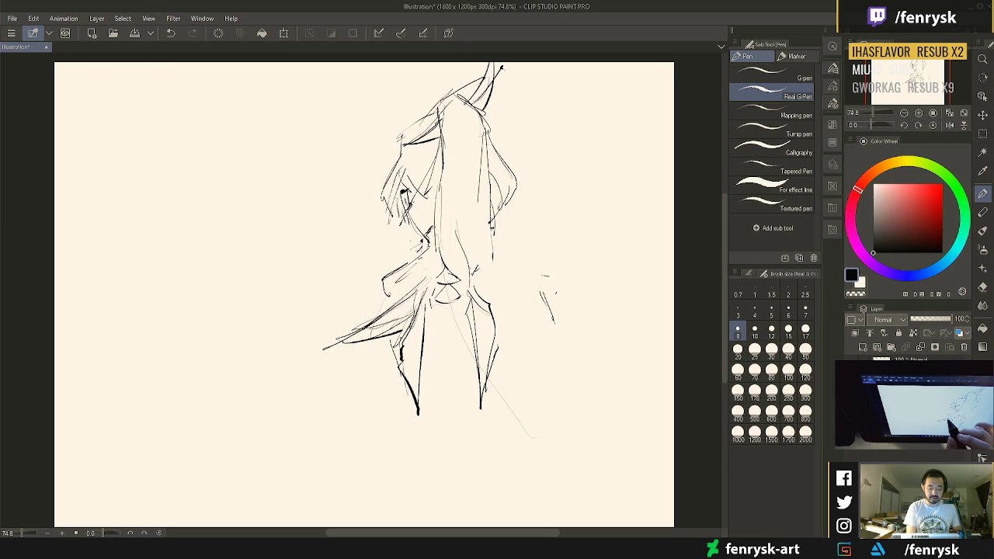
Sketch a raised left shoulder with an arm hanging down from it and heavy strokes on top
mouse_move(388, 283)
mouse_down()
mouse_move(315, 313)
mouse_move(324, 389)
mouse_up()
drag(351, 303, 319, 447)
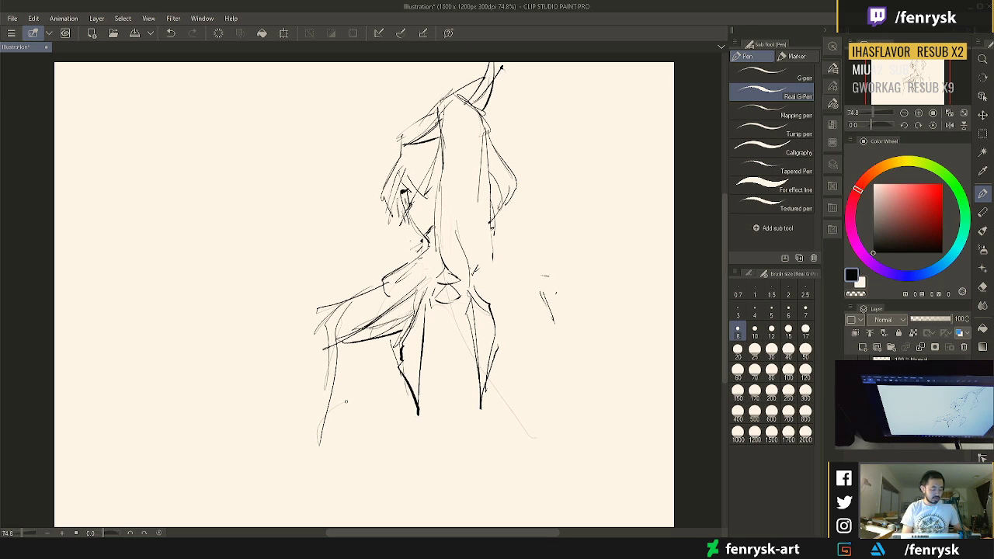
mouse_move(355, 275)
mouse_down()
mouse_move(367, 281)
mouse_move(311, 326)
mouse_up()
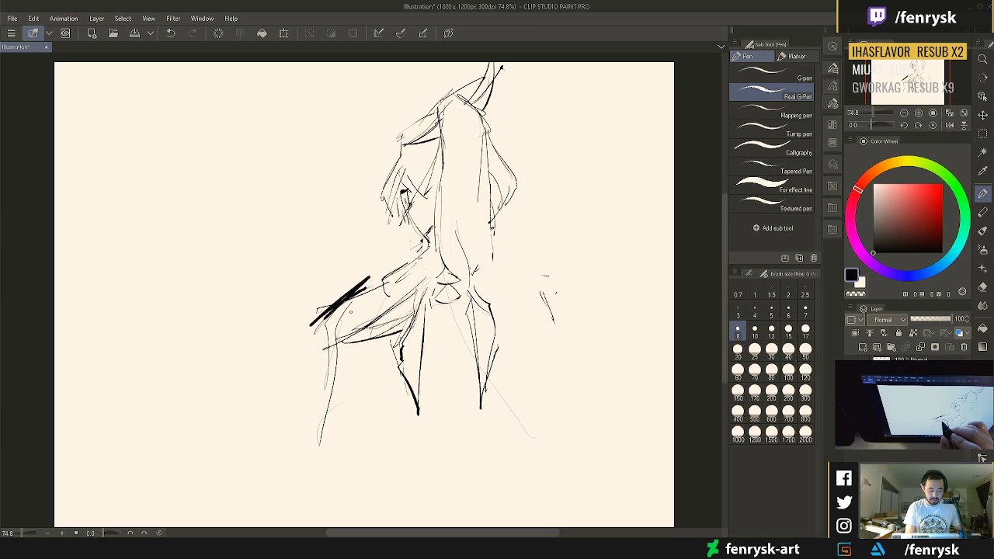
Erase the left shoulder, arm and hanging panel with an enlarged eraser
key(e)
key(bracketright)
key(bracketright)
mouse_move(365, 282)
mouse_down()
mouse_move(331, 341)
mouse_move(337, 374)
mouse_move(412, 299)
mouse_move(411, 386)
mouse_move(421, 370)
mouse_up()
key(p)
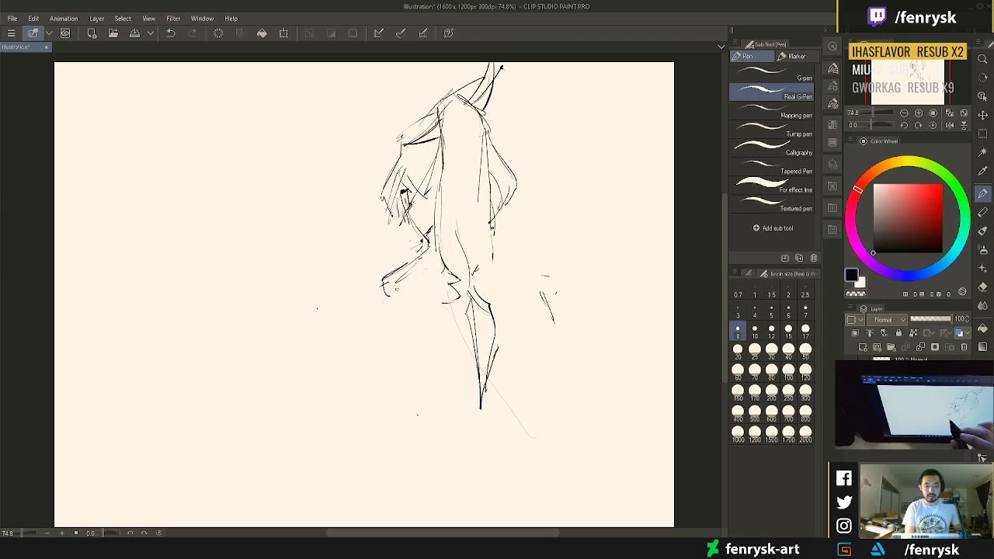
Redraw the left shoulder with the Real G-Pen and sketch the arm's outer and inner contours downward
mouse_move(428, 250)
mouse_down()
mouse_move(374, 281)
mouse_move(441, 278)
mouse_move(391, 281)
mouse_up()
mouse_move(392, 281)
mouse_down()
mouse_move(365, 299)
mouse_move(326, 444)
mouse_up()
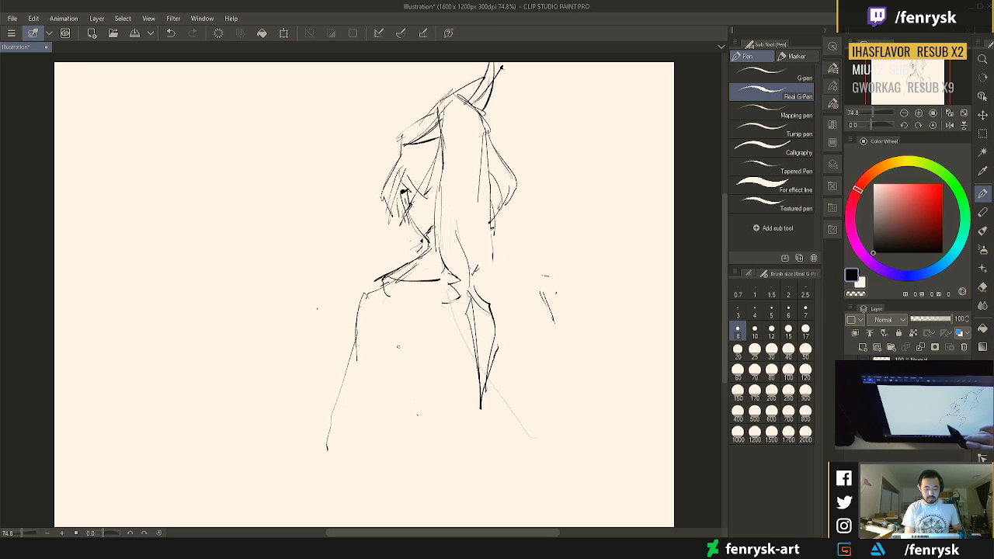
mouse_move(394, 339)
mouse_down()
mouse_move(383, 387)
mouse_move(353, 440)
mouse_up()
drag(382, 394, 364, 453)
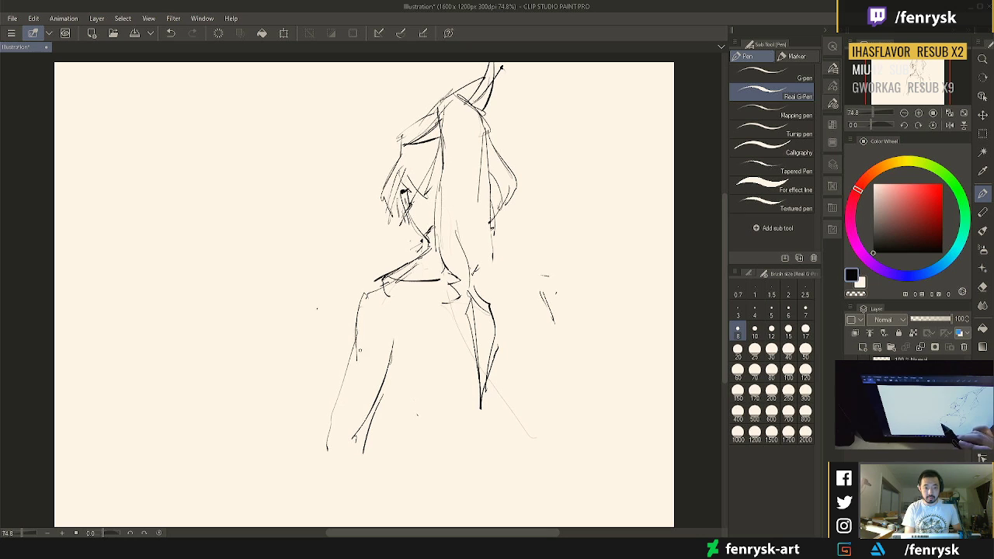
drag(311, 481, 303, 499)
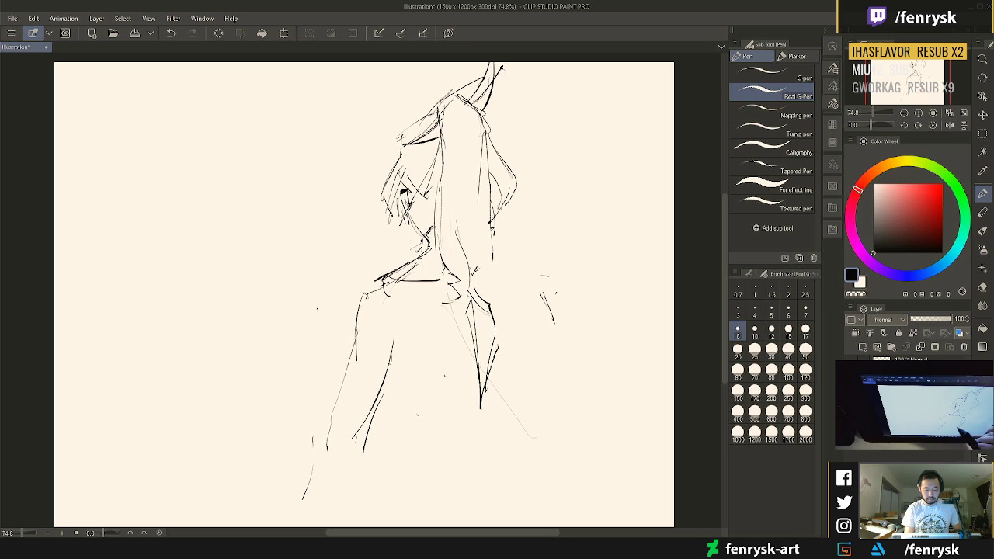
Sketch the torso's left side and a slanted shoulder-blade line, and reinforce the left arm's inner contour
drag(402, 327, 404, 365)
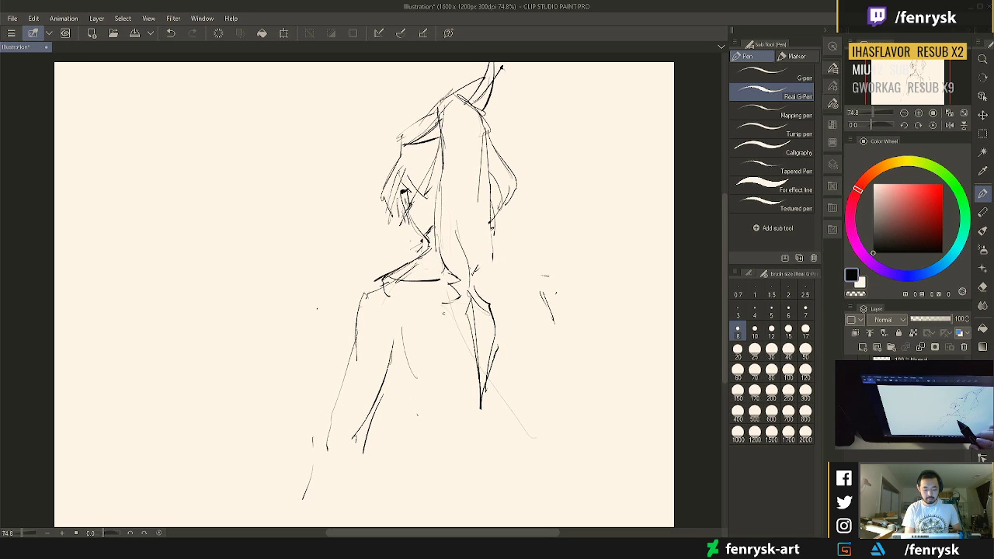
drag(446, 312, 407, 381)
drag(395, 344, 410, 415)
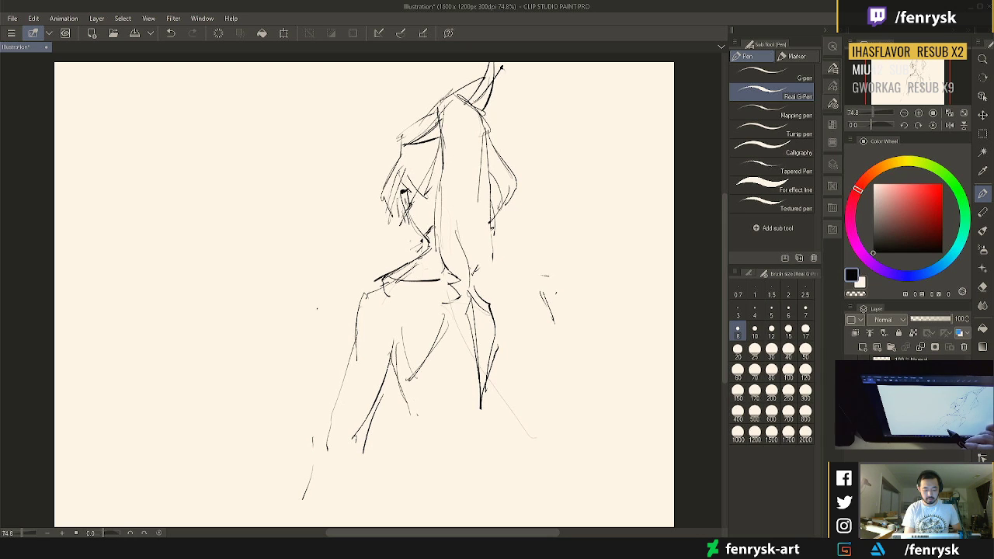
drag(404, 329, 380, 393)
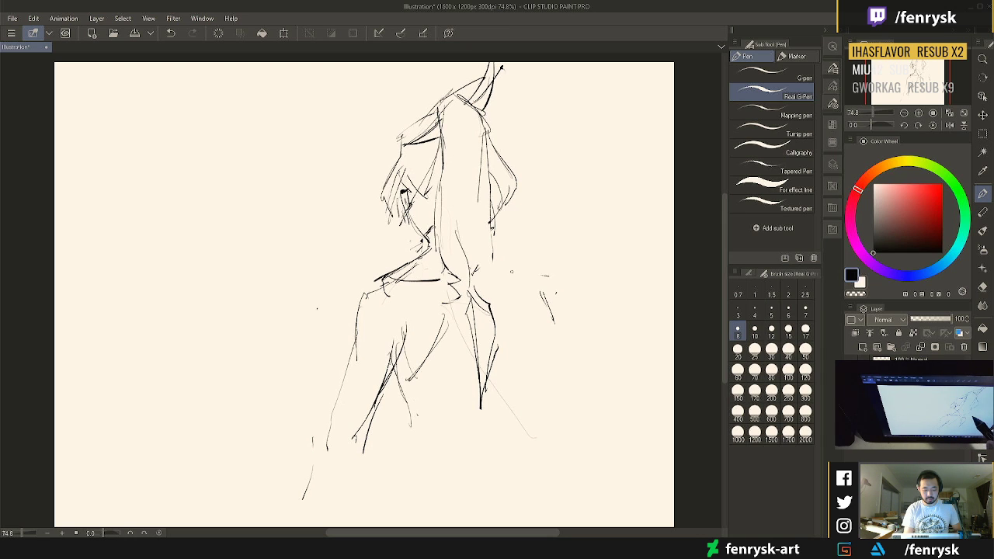
Sketch the right shoulder slope and the torso's right side, and clear the old hanging panel from the back
mouse_move(507, 272)
mouse_down()
mouse_move(535, 272)
mouse_move(554, 340)
mouse_move(506, 393)
mouse_up()
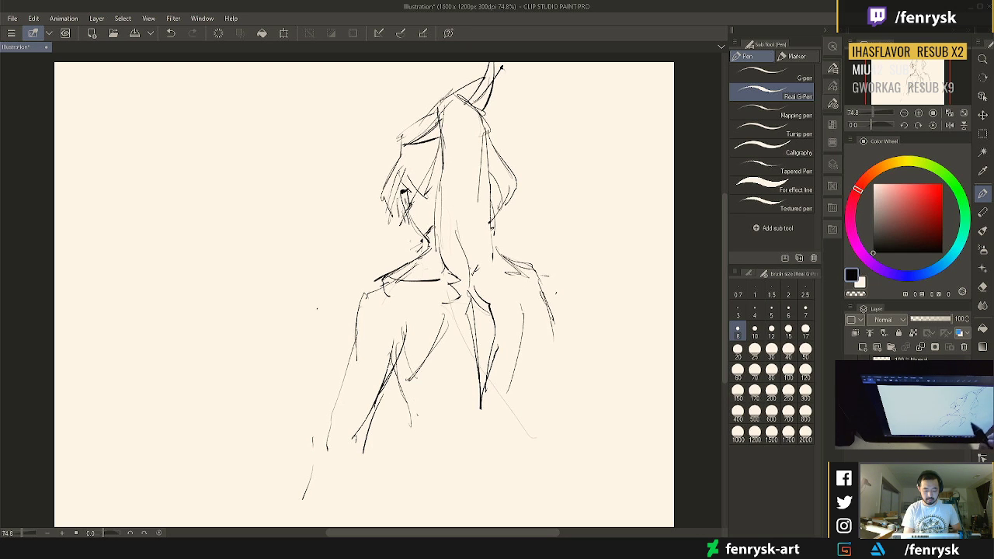
mouse_move(522, 315)
mouse_down()
mouse_move(486, 413)
mouse_move(500, 322)
mouse_move(477, 310)
mouse_move(472, 271)
mouse_move(475, 279)
mouse_up()
drag(520, 311, 493, 405)
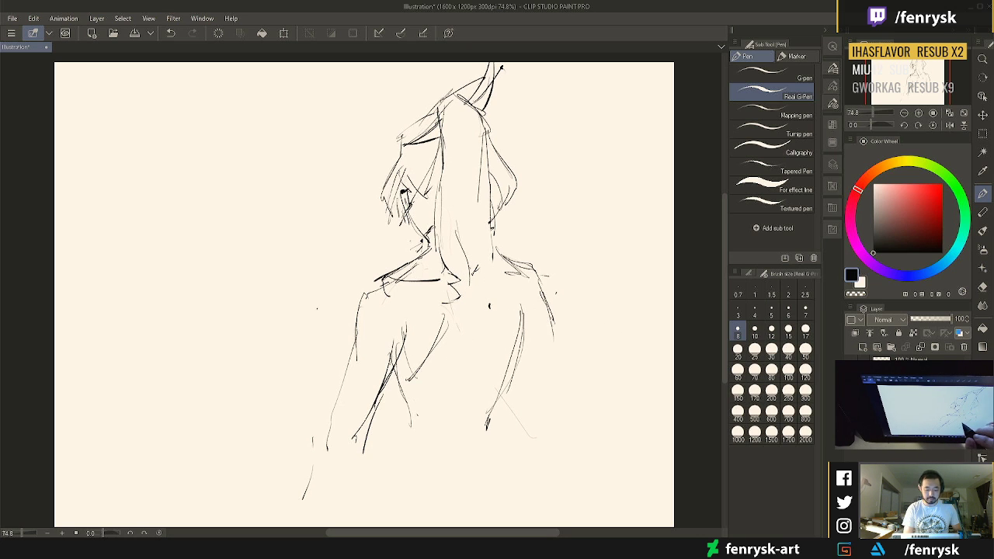
Draw the left half of a bow at the nape, with a pointed tail hanging down the back and a flared loop
drag(440, 304, 414, 357)
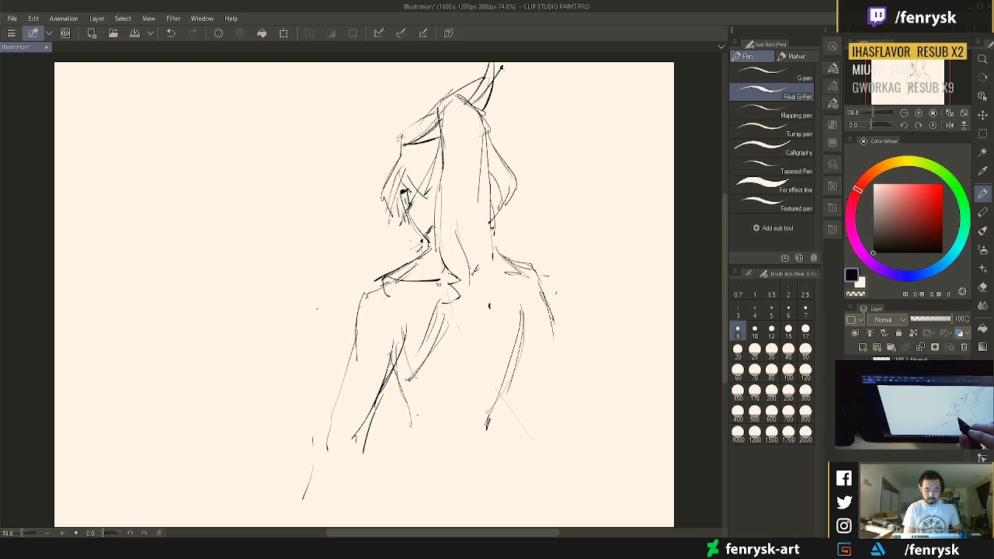
drag(441, 284, 417, 375)
drag(443, 334, 419, 388)
mouse_move(449, 289)
mouse_down()
mouse_move(440, 390)
mouse_move(439, 290)
mouse_move(424, 314)
mouse_up()
drag(426, 311, 442, 376)
drag(433, 306, 440, 378)
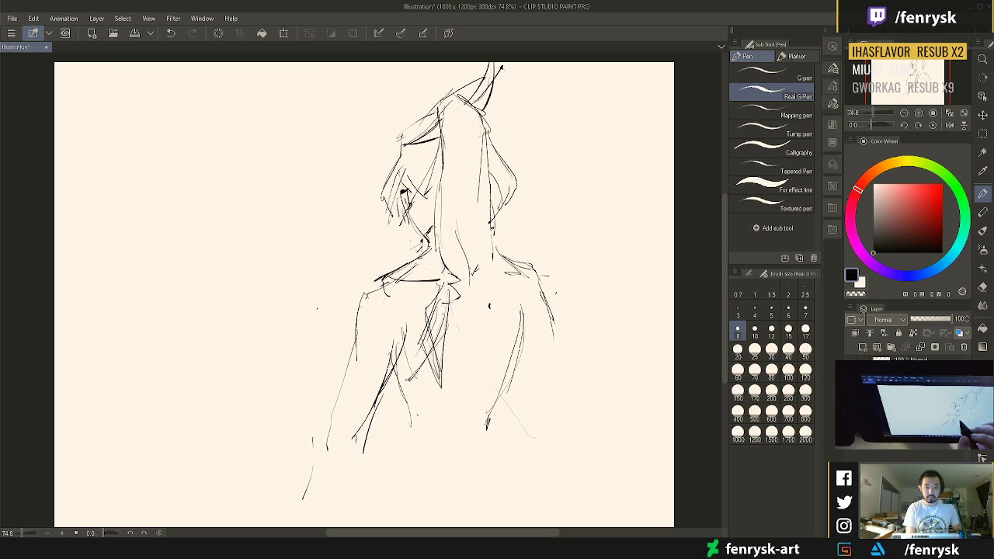
mouse_move(440, 281)
mouse_down()
mouse_move(390, 308)
mouse_move(424, 332)
mouse_up()
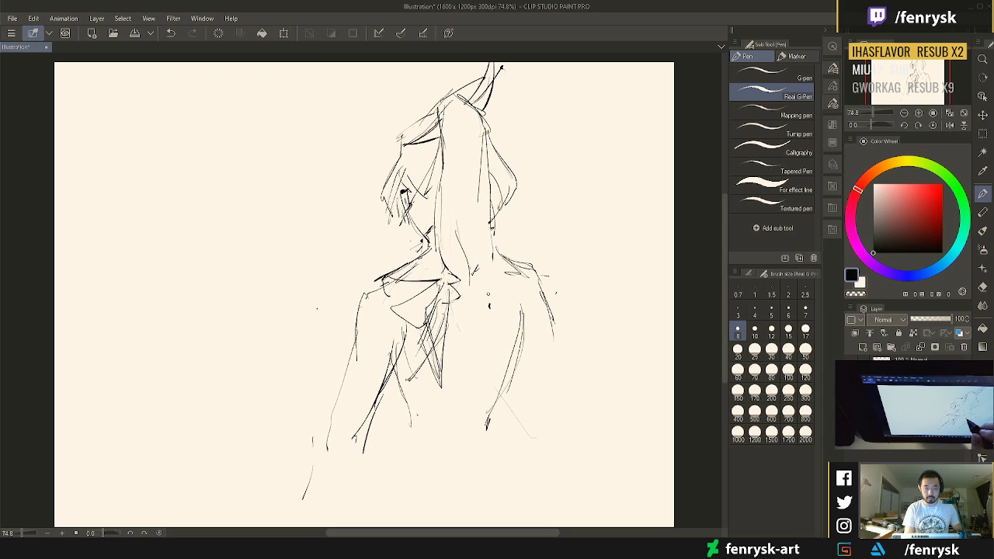
Draw the bow's right tail and pointed loop, and join both halves with a small knot
mouse_move(478, 277)
mouse_down()
mouse_move(491, 332)
mouse_move(467, 382)
mouse_up()
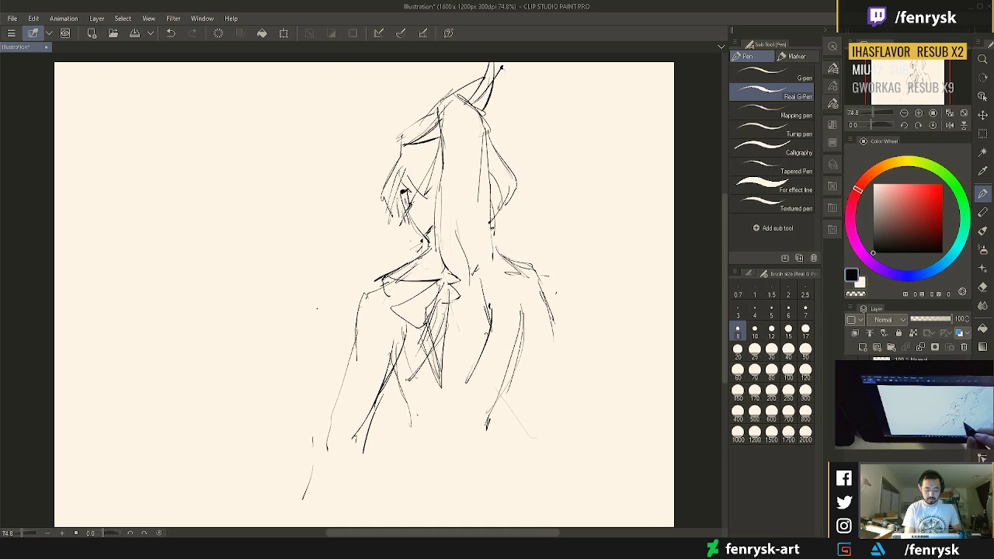
drag(486, 334, 468, 389)
drag(472, 289, 465, 390)
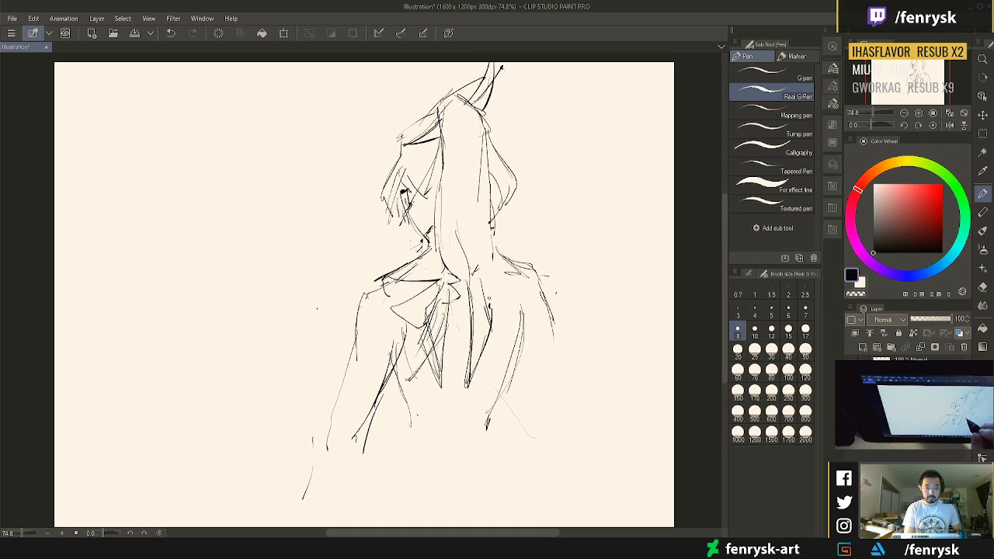
mouse_move(476, 272)
mouse_down()
mouse_move(513, 297)
mouse_move(493, 328)
mouse_up()
drag(497, 308, 478, 328)
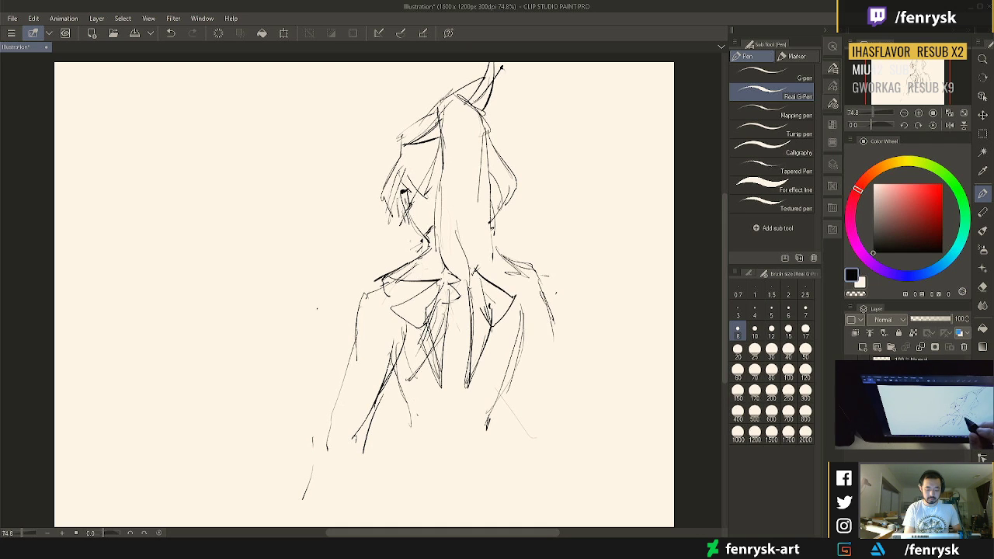
mouse_move(472, 283)
mouse_down()
mouse_move(478, 309)
mouse_move(450, 284)
mouse_up()
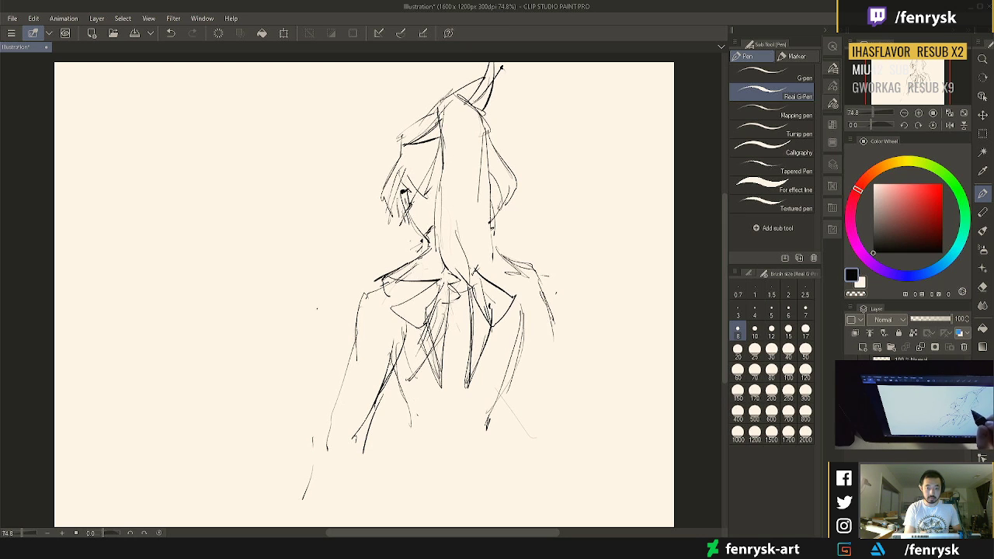
Round the top of the long hair and strengthen its right edge down to a tapered end above the bow
mouse_move(441, 113)
mouse_down()
mouse_move(475, 105)
mouse_move(495, 136)
mouse_up()
mouse_move(483, 112)
mouse_down()
mouse_move(493, 123)
mouse_move(491, 191)
mouse_up()
mouse_move(494, 151)
mouse_down()
mouse_move(502, 253)
mouse_move(480, 246)
mouse_up()
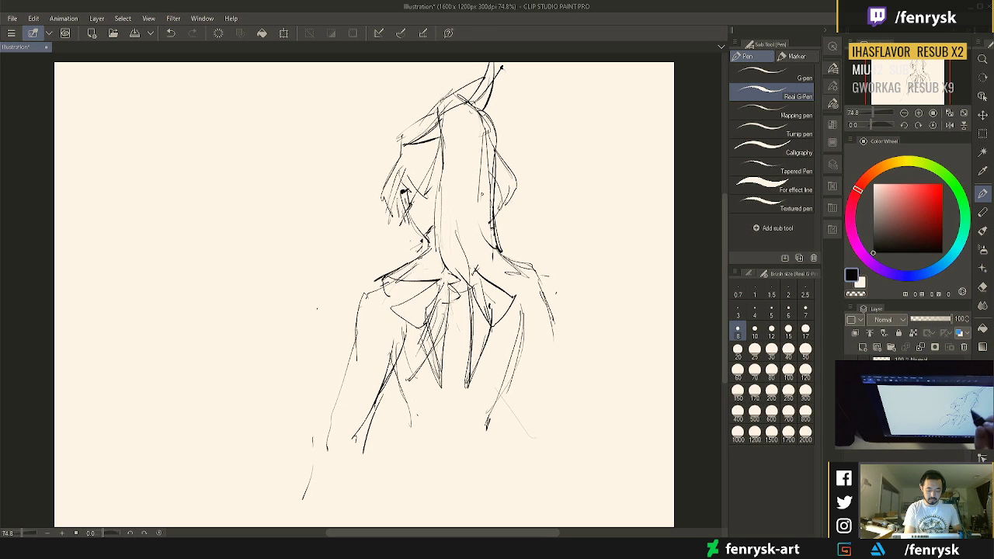
drag(486, 194, 480, 267)
drag(490, 227, 487, 264)
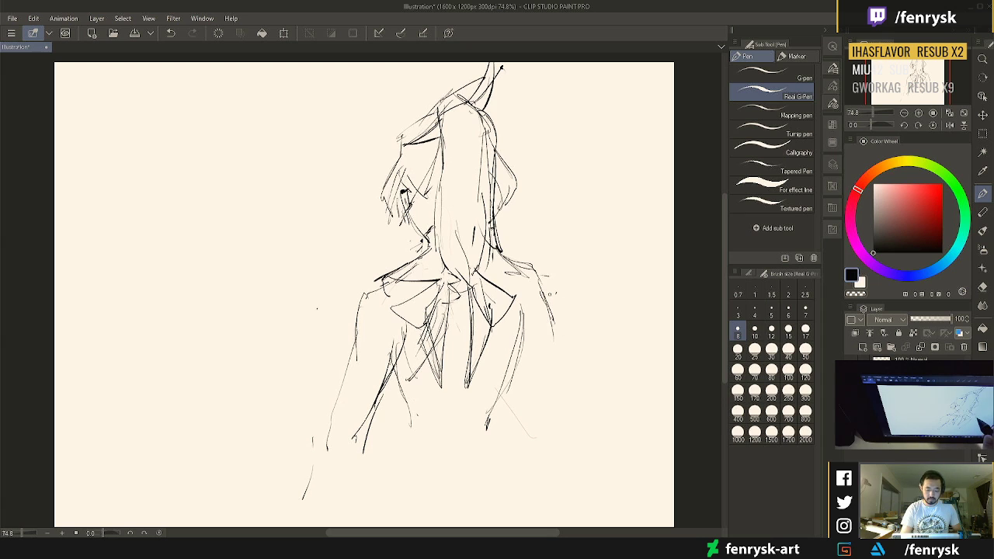
Sketch the right arm from the shoulder through the elbow to the forearm, with outer and inner contours
mouse_move(506, 264)
mouse_down()
mouse_move(536, 275)
mouse_move(548, 312)
mouse_up()
drag(541, 278, 573, 404)
drag(556, 348, 569, 422)
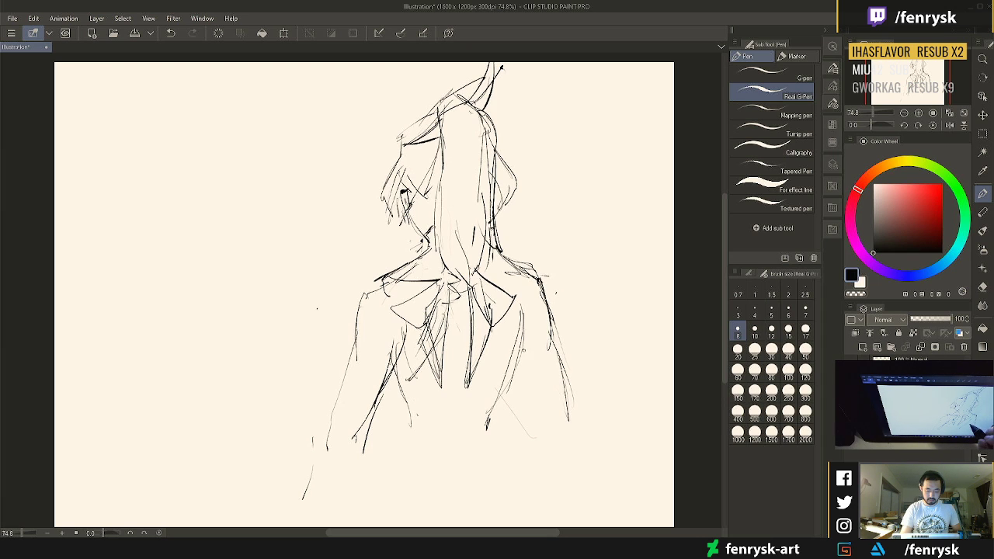
drag(517, 342, 541, 407)
drag(520, 370, 539, 412)
mouse_move(536, 411)
mouse_down()
mouse_move(545, 422)
mouse_move(559, 405)
mouse_up()
drag(573, 397, 599, 458)
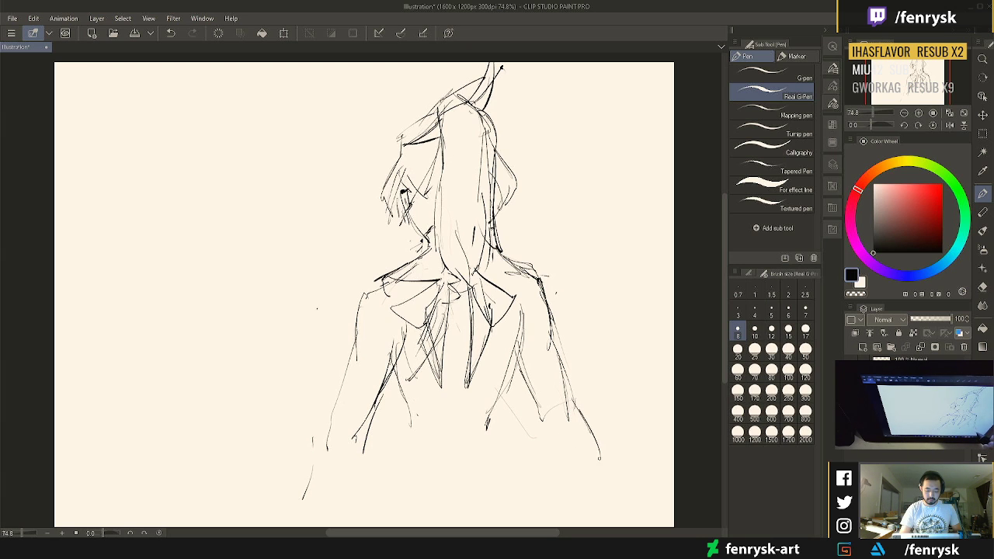
drag(547, 422, 571, 474)
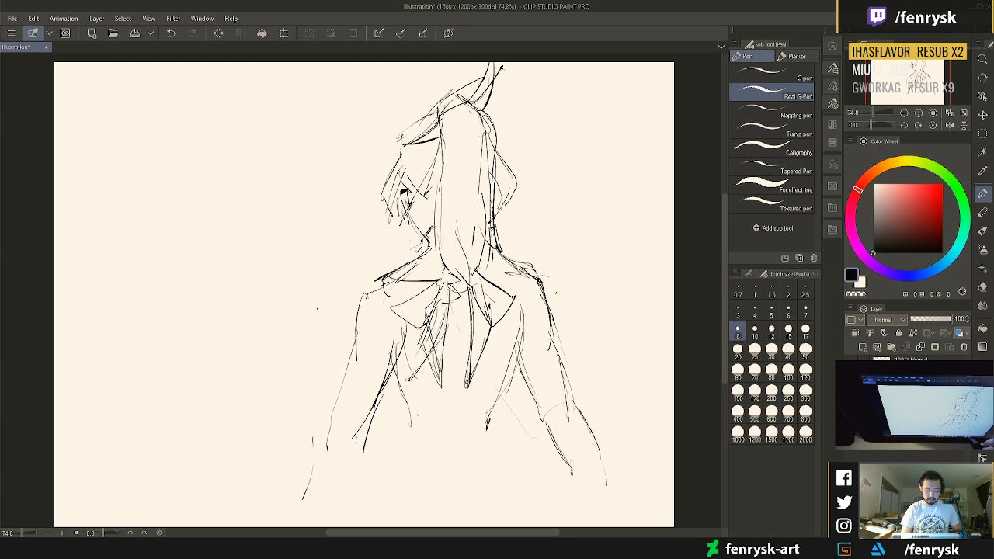
Taper both sides of the torso into the waist and flare the right side out toward the hip
drag(514, 364, 508, 416)
drag(509, 382, 503, 415)
mouse_move(511, 380)
mouse_down()
mouse_move(491, 428)
mouse_move(511, 458)
mouse_up()
drag(389, 368, 417, 427)
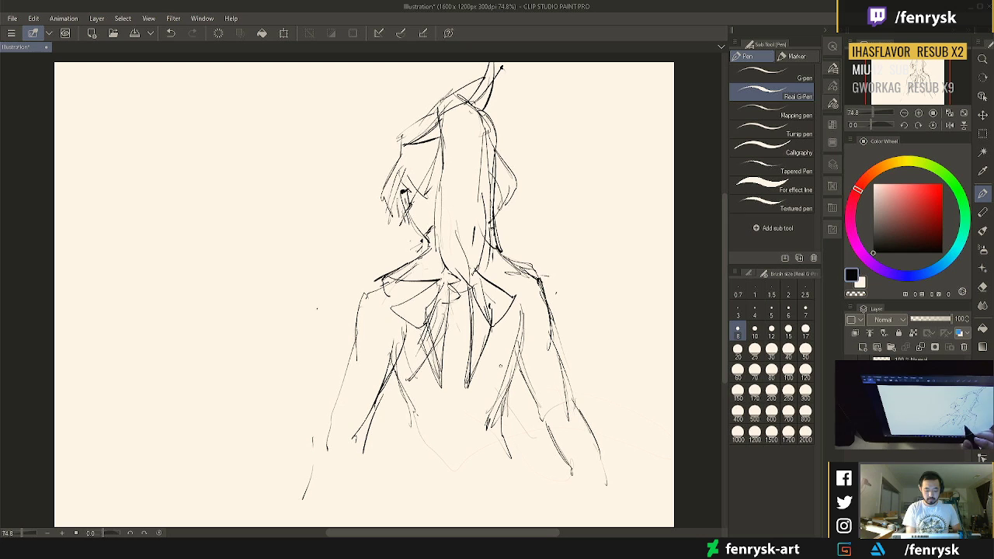
Sketch crossing diagonal folds over the lower back and short angular hem marks at both sides of the waist
mouse_move(408, 418)
mouse_down()
mouse_move(470, 381)
mouse_move(504, 343)
mouse_up()
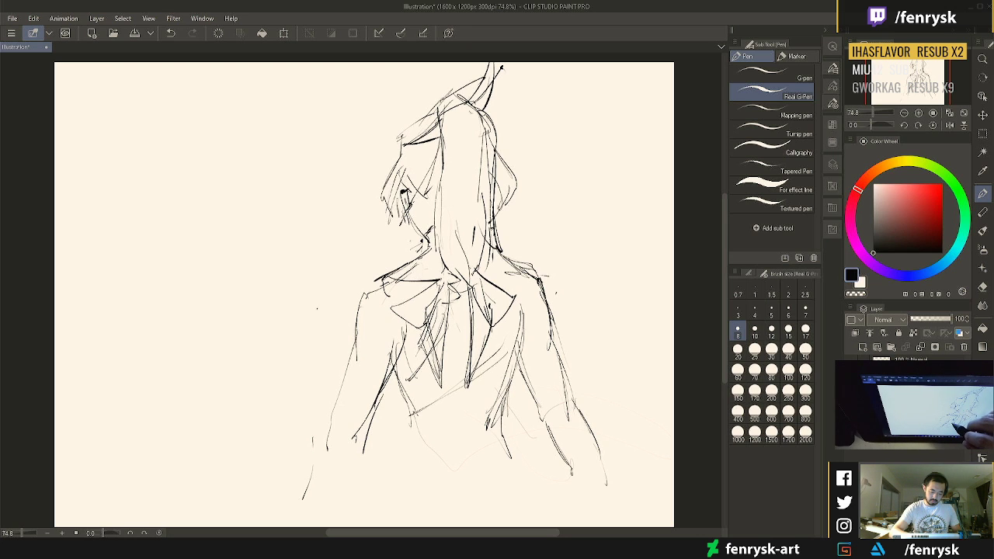
drag(430, 362, 500, 415)
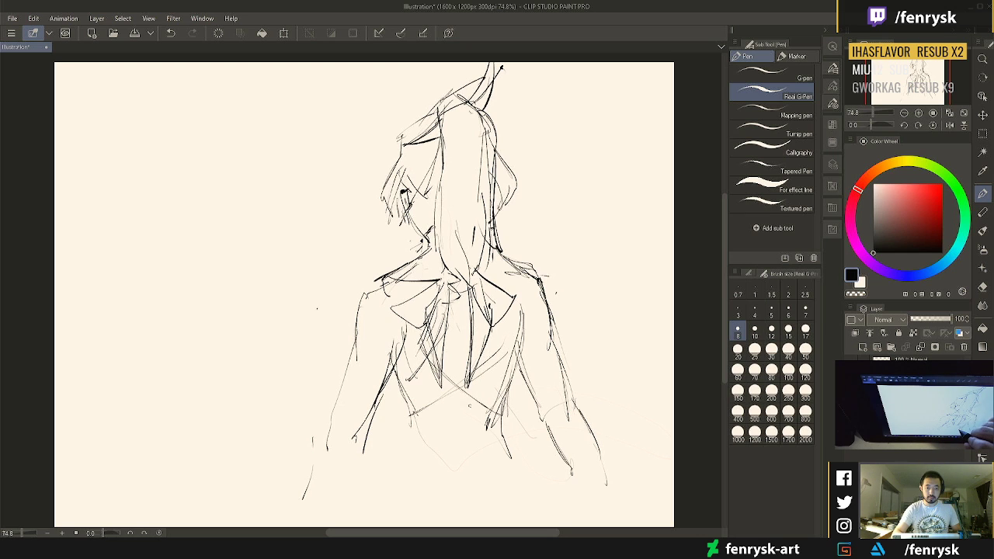
drag(410, 368, 506, 413)
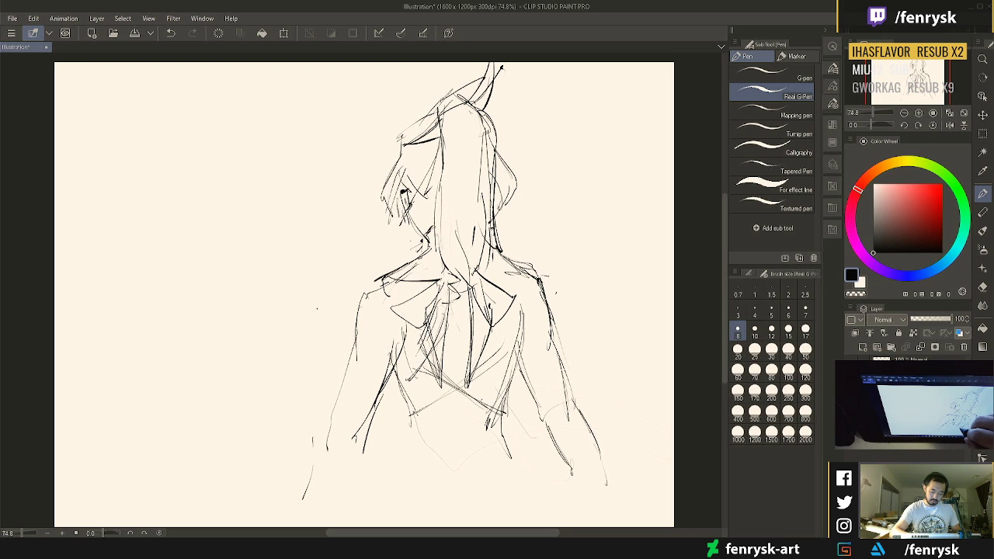
mouse_move(436, 326)
mouse_down()
mouse_move(464, 388)
mouse_move(446, 372)
mouse_move(476, 401)
mouse_up()
drag(448, 371, 481, 402)
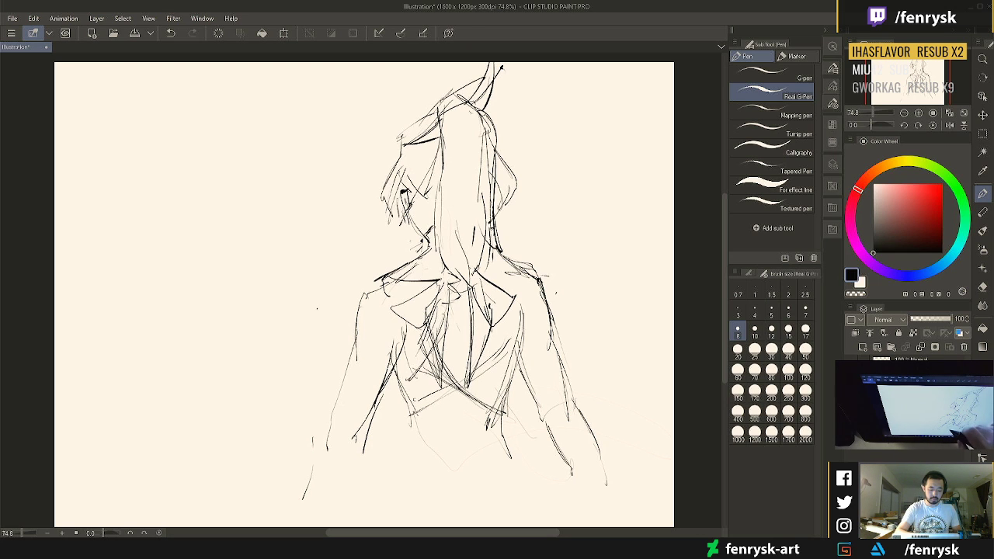
drag(416, 401, 436, 419)
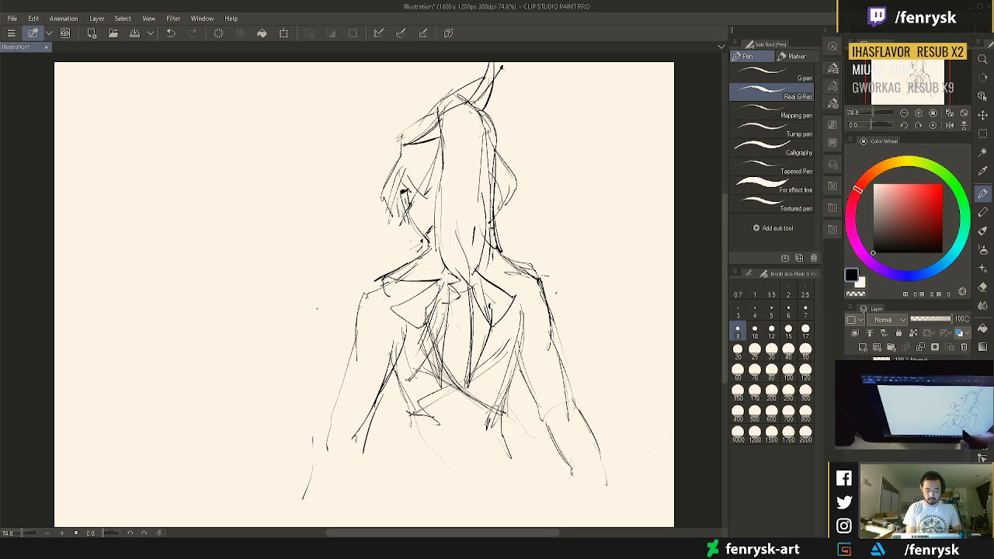
mouse_move(495, 407)
mouse_down()
mouse_move(476, 427)
mouse_move(506, 411)
mouse_up()
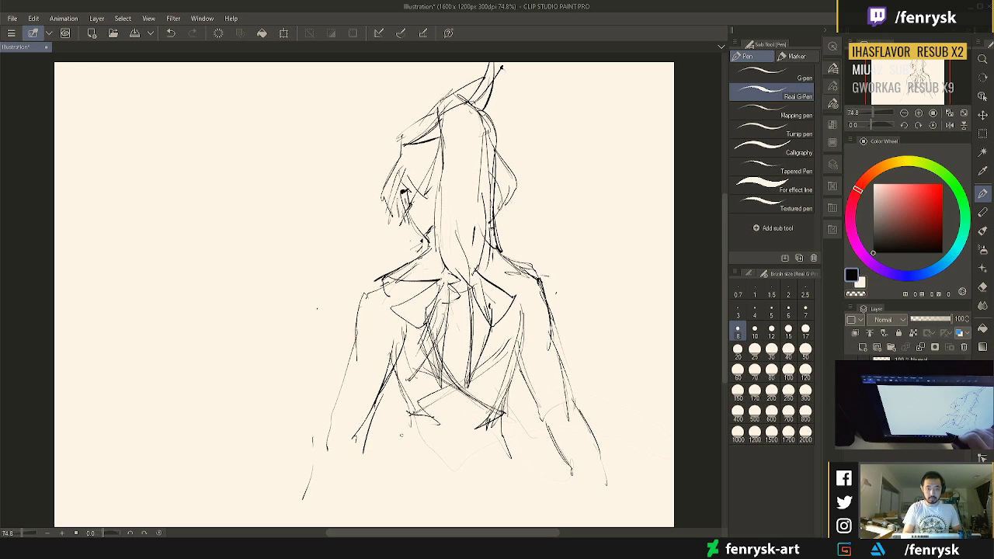
Sketch the left hip with a small angular ornament, a strap curving down from it and arched folds below
mouse_move(404, 438)
mouse_down()
mouse_move(362, 506)
mouse_move(430, 517)
mouse_up()
drag(363, 480, 442, 513)
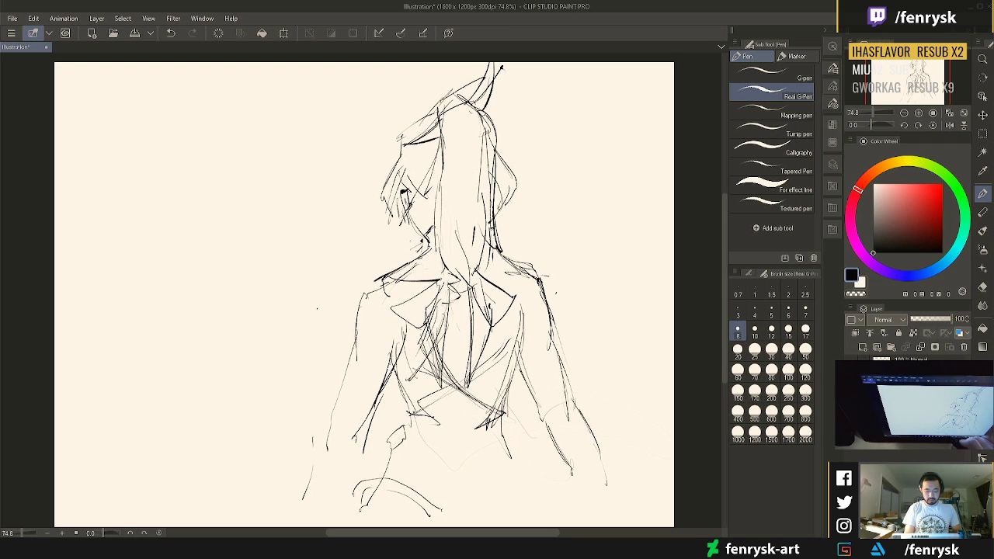
drag(393, 445, 355, 490)
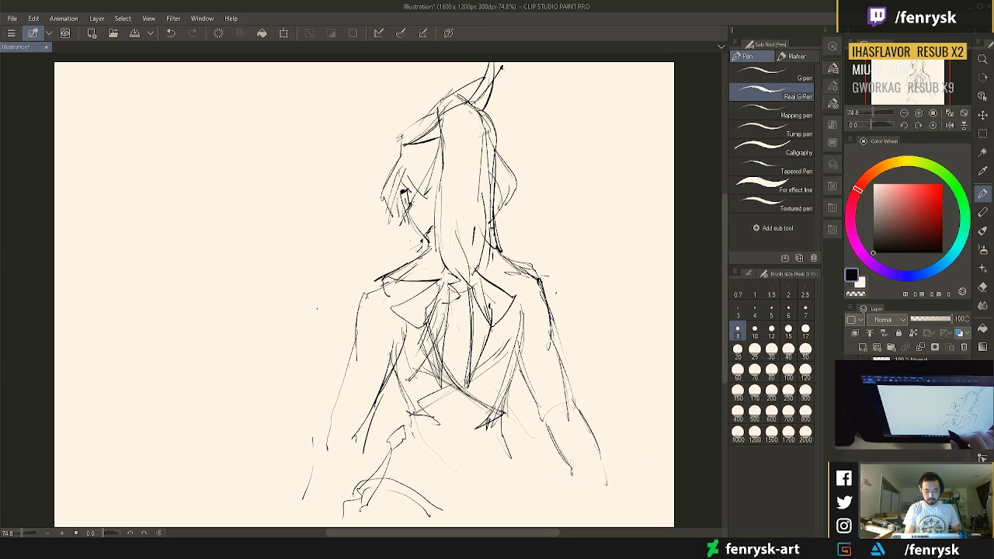
drag(410, 430, 444, 459)
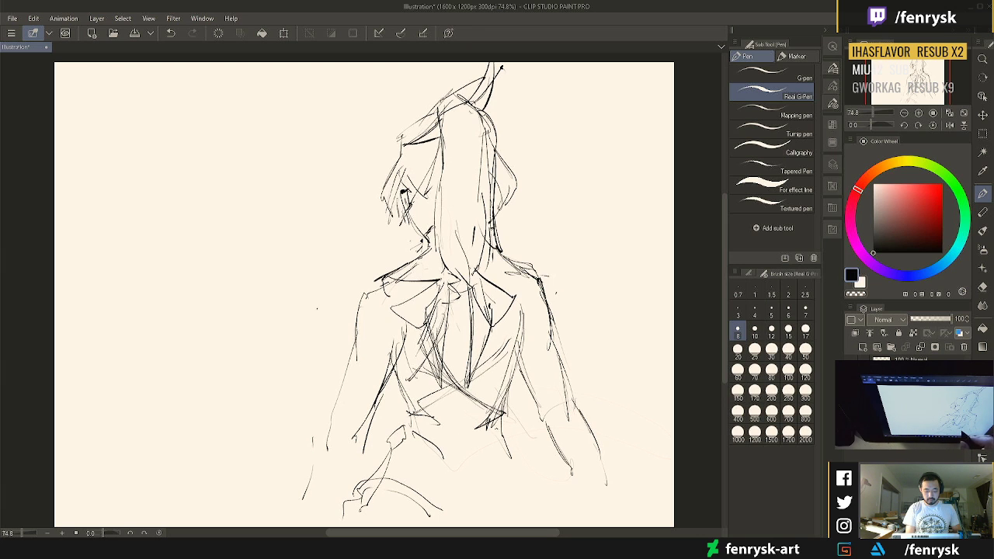
Draw a belt across the hips with a central diamond ornament and a lower edge, and outline the right hip
mouse_move(501, 423)
mouse_down()
mouse_move(456, 462)
mouse_move(481, 459)
mouse_move(505, 494)
mouse_up()
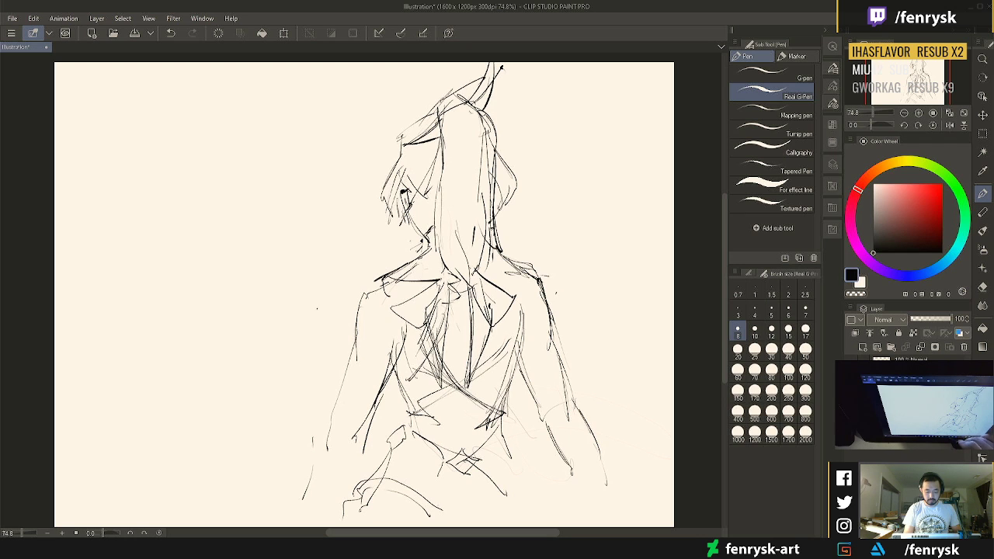
drag(429, 479, 421, 512)
drag(463, 470, 424, 484)
drag(505, 474, 482, 482)
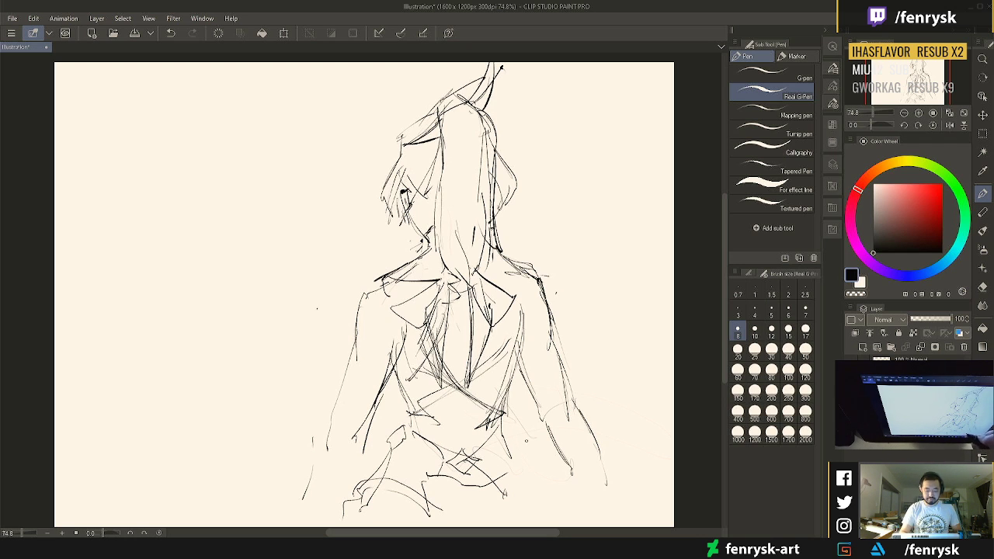
mouse_move(503, 424)
mouse_down()
mouse_move(523, 466)
mouse_move(495, 452)
mouse_move(526, 464)
mouse_move(536, 453)
mouse_move(542, 493)
mouse_move(556, 501)
mouse_up()
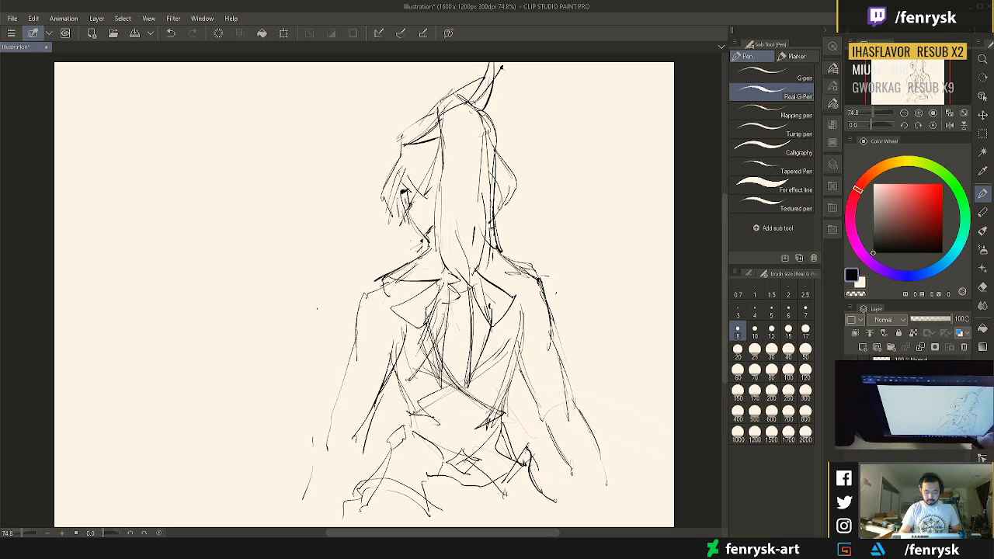
Darken the right upper arm's outer contour, add fold lines from shoulder to elbow, and erase excess strokes around the elbow
drag(553, 349, 574, 413)
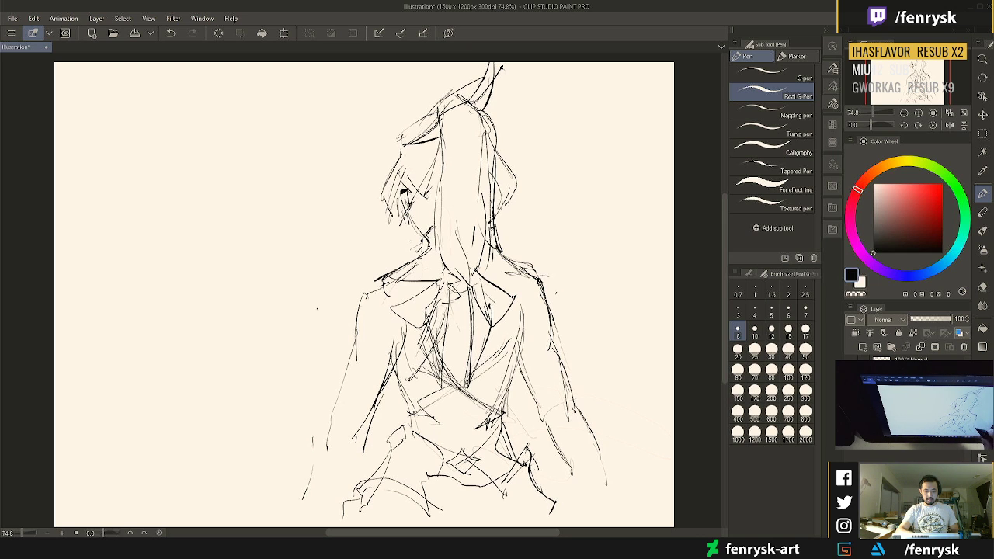
drag(549, 325, 570, 398)
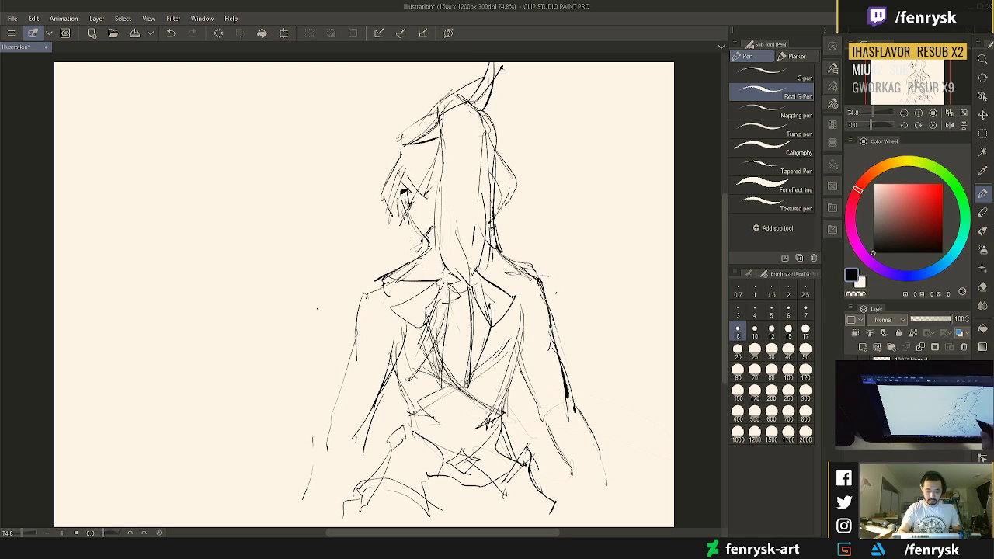
mouse_move(511, 288)
mouse_down()
mouse_move(548, 328)
mouse_move(527, 399)
mouse_up()
drag(553, 340, 534, 400)
mouse_move(542, 361)
mouse_down()
mouse_move(533, 396)
mouse_move(586, 434)
mouse_up()
drag(531, 396, 595, 431)
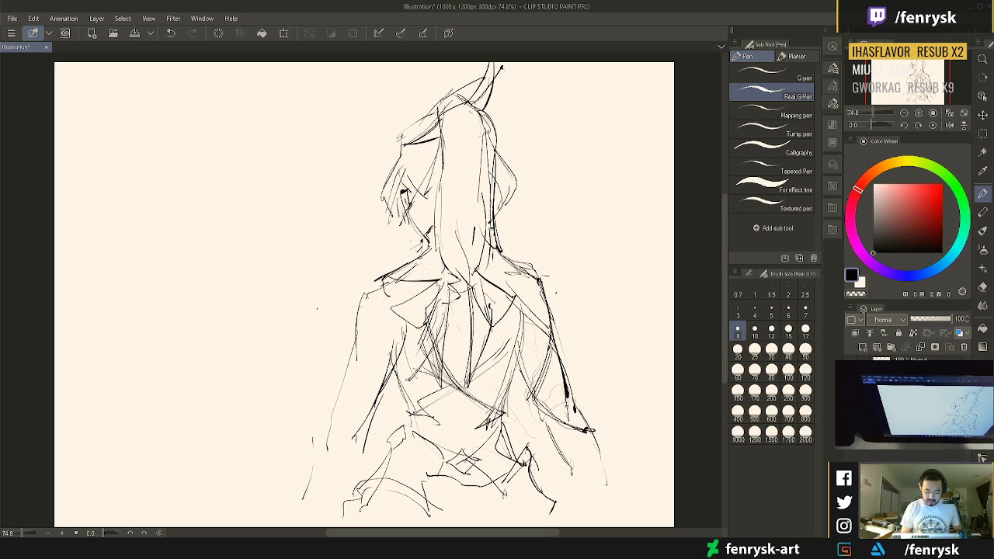
key(e)
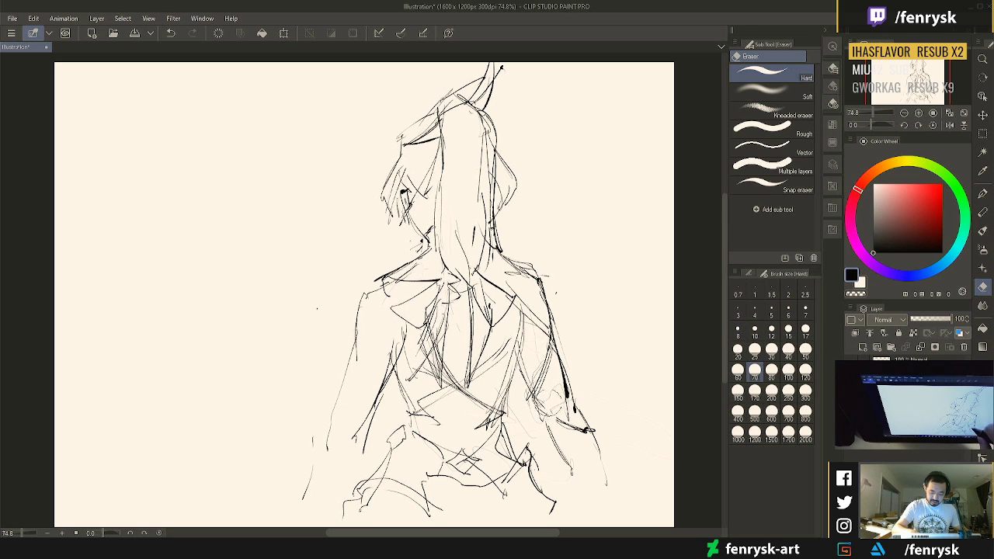
key(p)
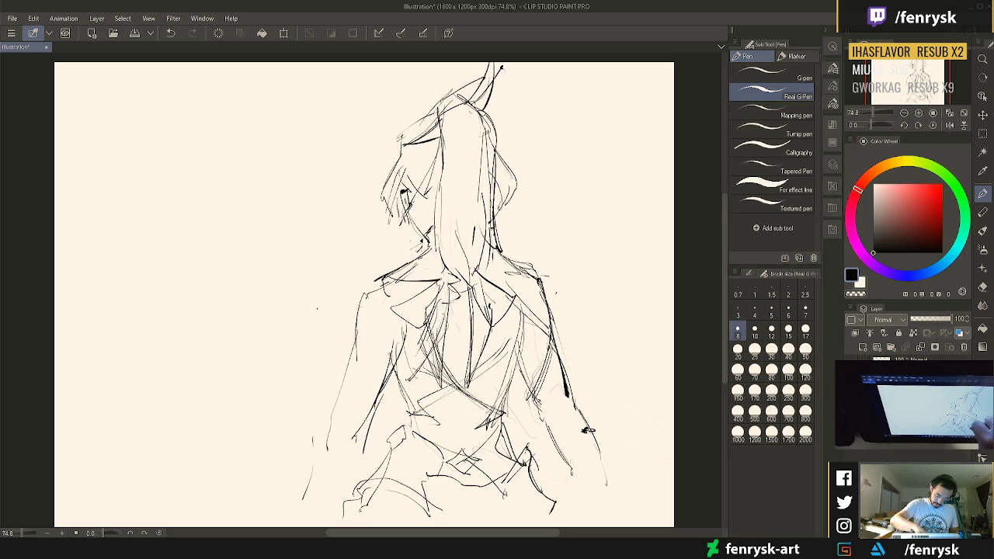
Draw sleeve lines across both elbows and the left shoulder, and reinforce the hair strands framing the left side of the face
drag(535, 398, 583, 427)
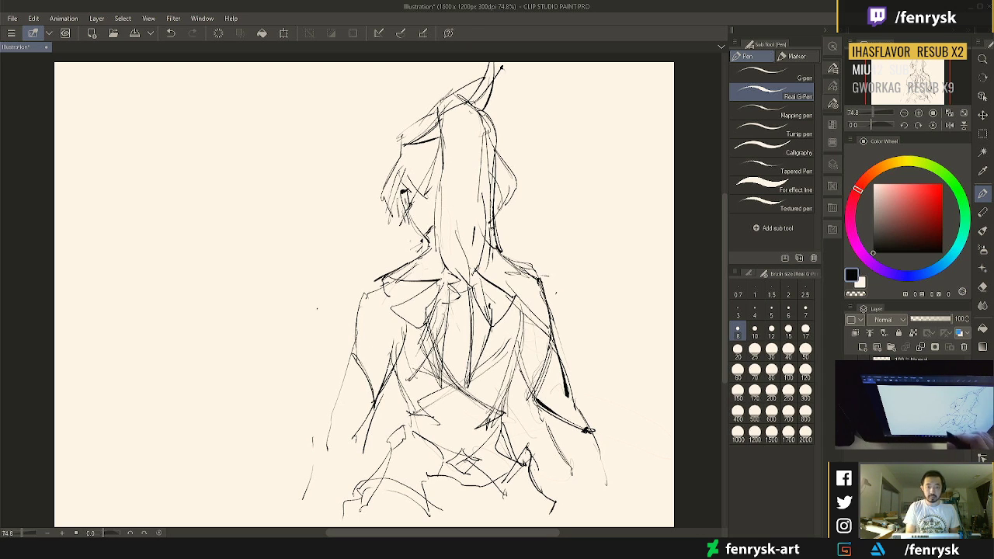
mouse_move(402, 294)
mouse_down()
mouse_move(352, 349)
mouse_move(435, 283)
mouse_up()
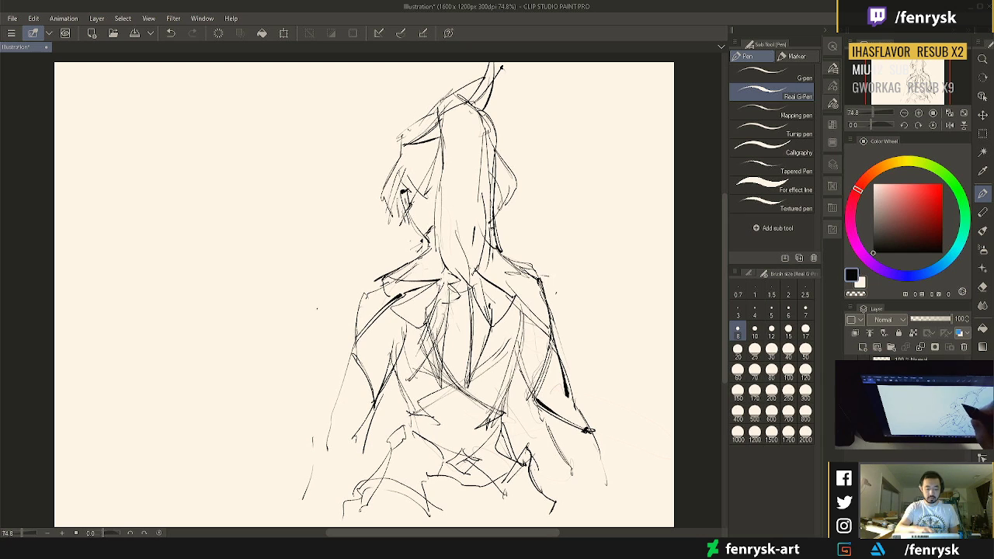
mouse_move(402, 137)
mouse_down()
mouse_move(426, 116)
mouse_move(400, 189)
mouse_move(406, 172)
mouse_up()
drag(401, 202, 397, 234)
drag(501, 188, 499, 214)
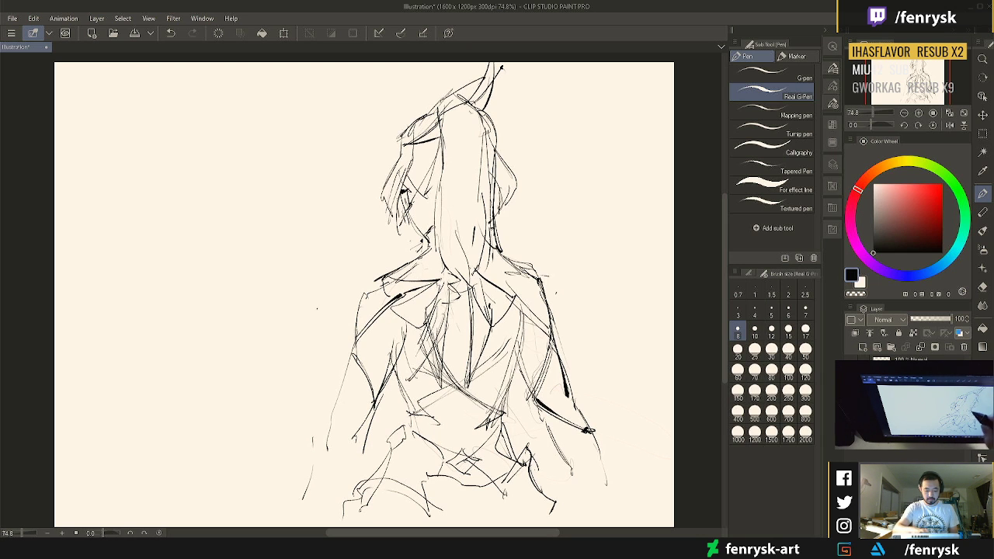
drag(382, 191, 408, 241)
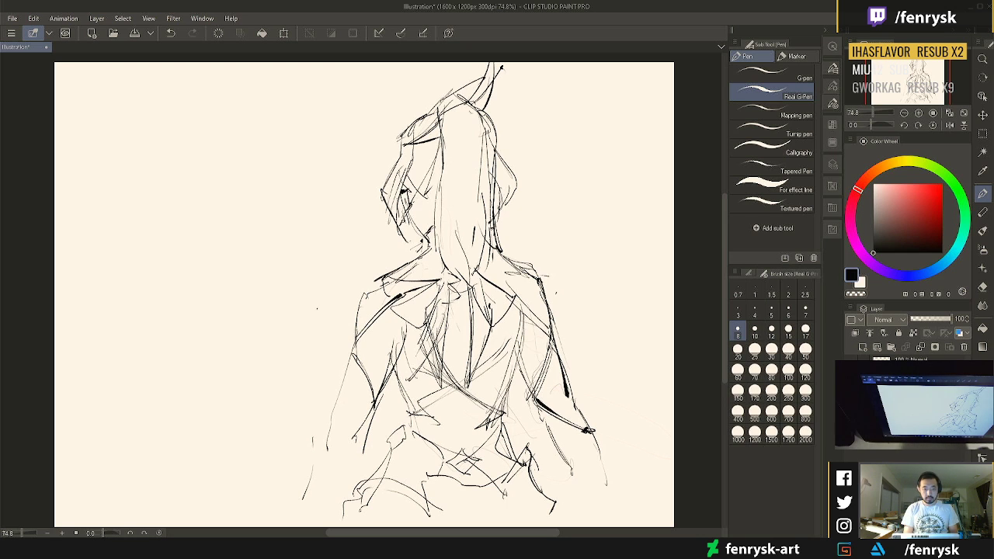
Sketch the left forearm with two tapering lines and extend the right forearm's inner contour downward
drag(311, 441, 294, 513)
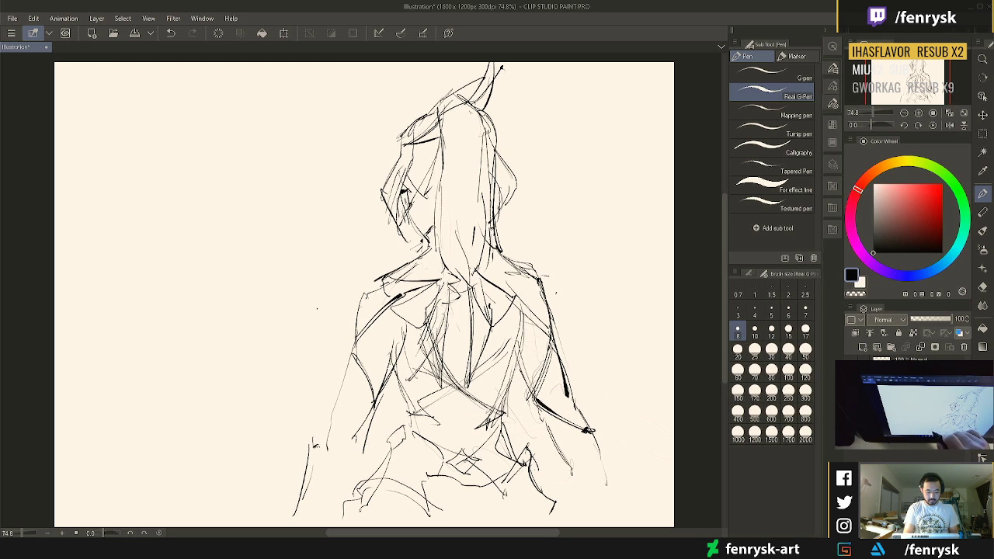
drag(317, 444, 327, 494)
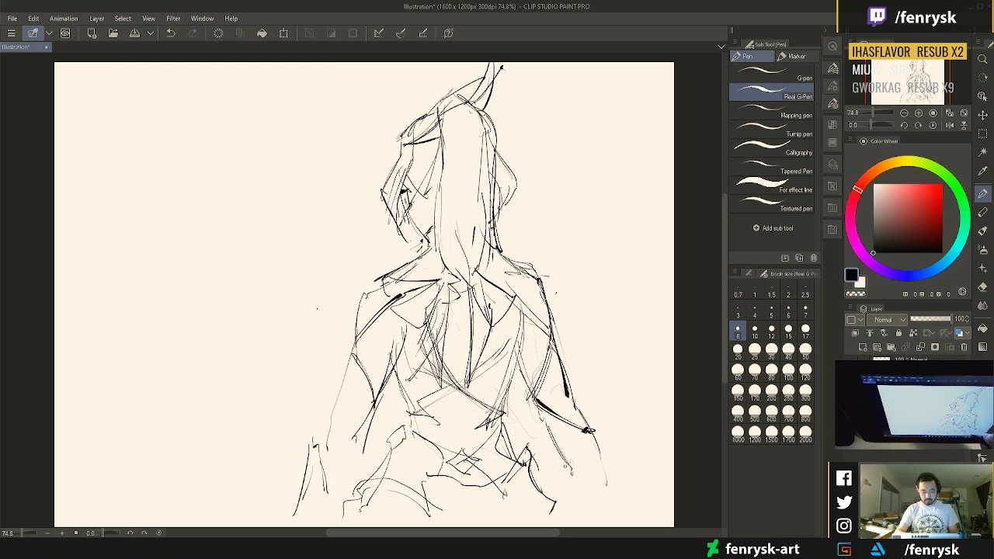
drag(563, 464, 577, 498)
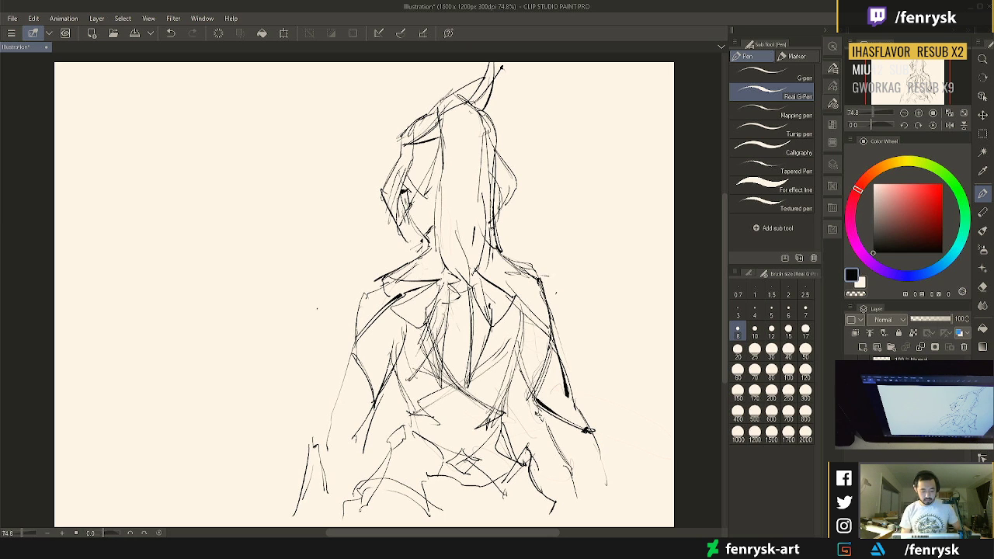
Scale the whole figure sketch down and place it in the upper right of the canvas
key(ctrl+t)
mouse_move(288, 528)
mouse_down()
mouse_move(458, 320)
mouse_move(446, 335)
mouse_up()
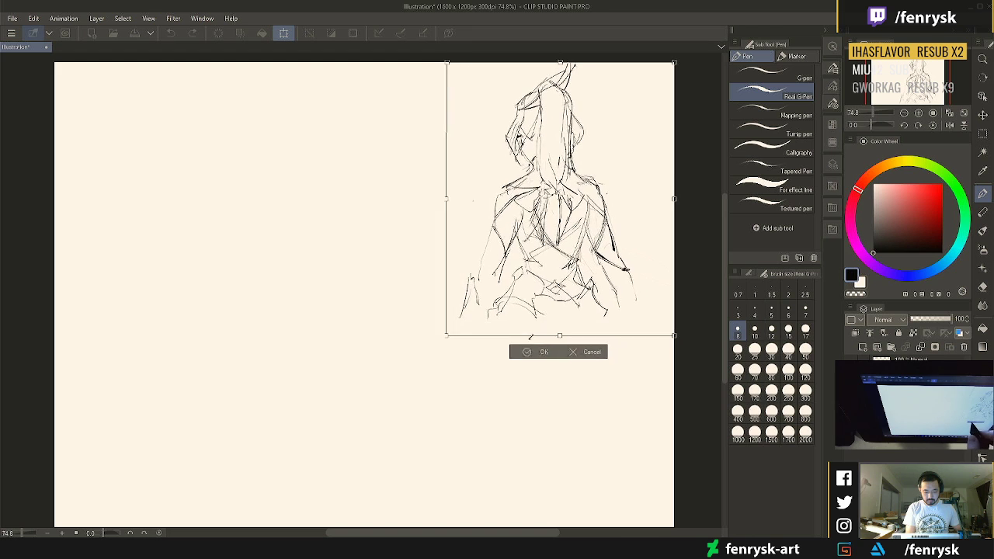
key(Return)
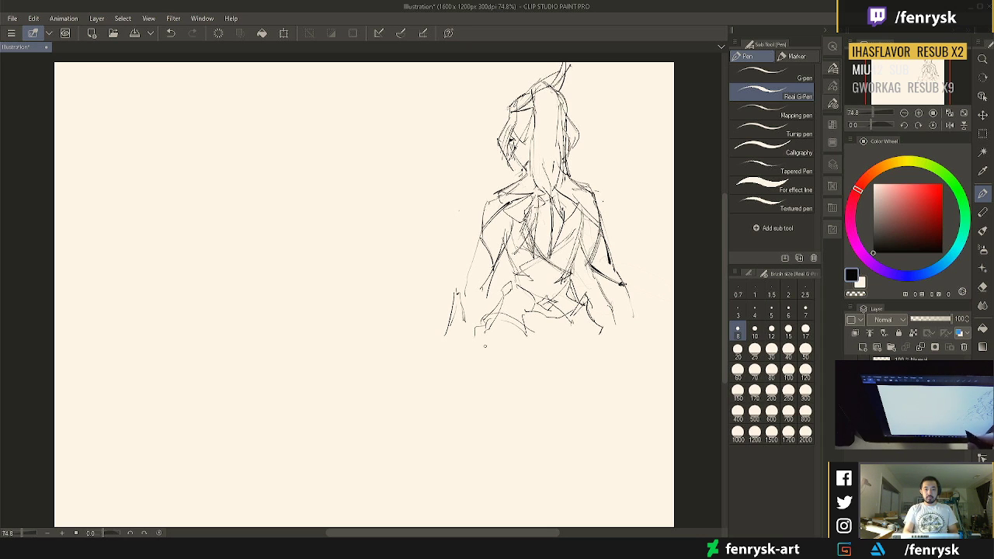
Sketch the skirt's long flaring side edges below the hips and extend the right forearm into a rough hand
mouse_move(472, 354)
mouse_down()
mouse_move(510, 367)
mouse_move(458, 427)
mouse_move(441, 495)
mouse_up()
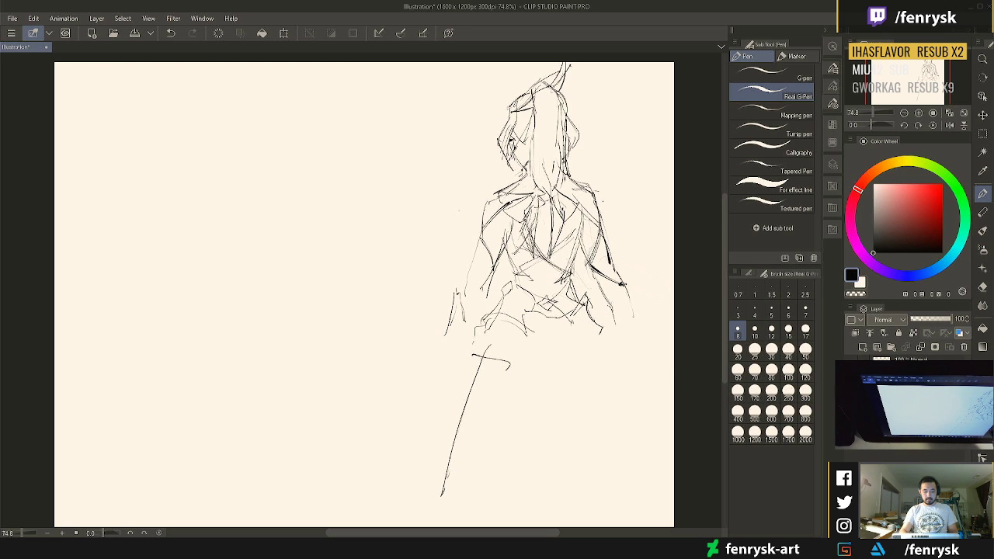
drag(603, 343, 627, 494)
drag(608, 346, 633, 492)
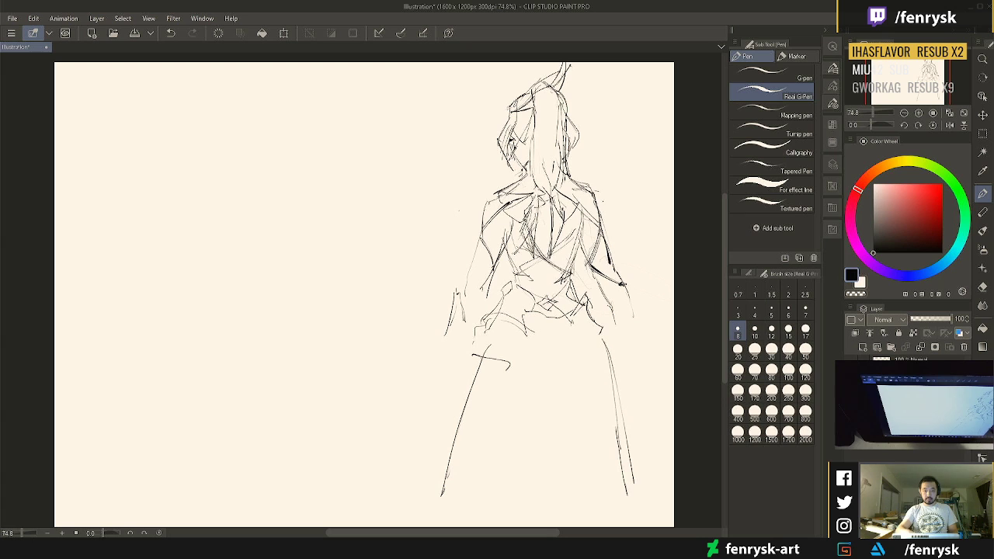
drag(627, 290, 646, 326)
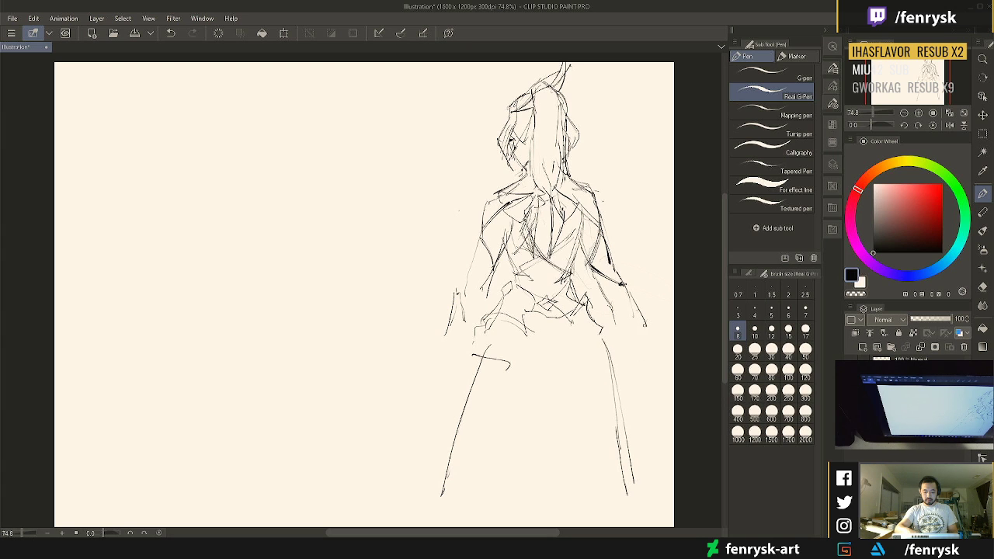
mouse_move(605, 300)
mouse_down()
mouse_move(631, 334)
mouse_move(629, 349)
mouse_up()
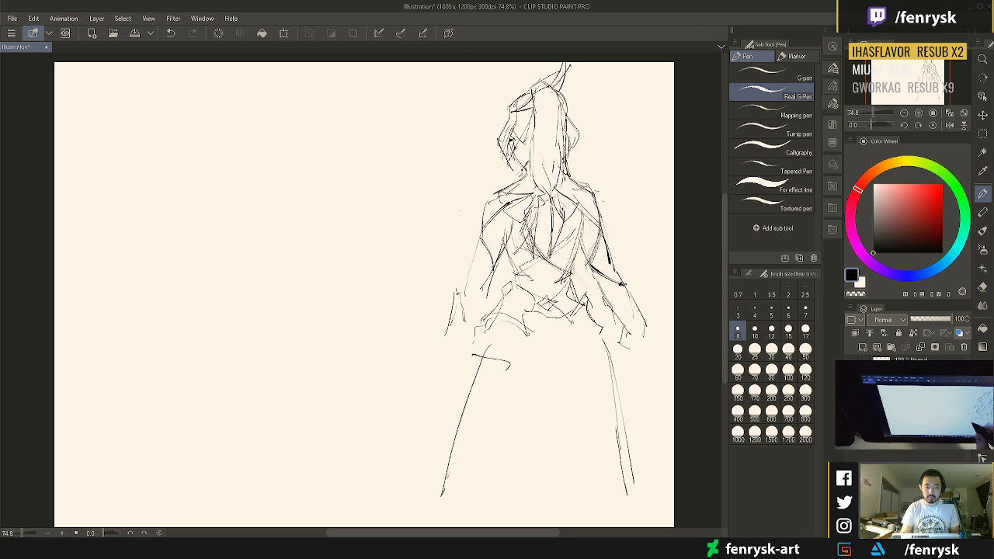
Sketch angular fold marks over the buttocks and right hip below the belt, and erase the excess strokes
mouse_move(531, 326)
mouse_down()
mouse_move(521, 352)
mouse_move(551, 369)
mouse_up()
mouse_move(524, 344)
mouse_down()
mouse_move(518, 359)
mouse_move(550, 373)
mouse_up()
mouse_move(576, 317)
mouse_down()
mouse_move(587, 351)
mouse_move(557, 375)
mouse_up()
mouse_move(511, 347)
mouse_down()
mouse_move(567, 380)
mouse_move(546, 365)
mouse_up()
mouse_move(527, 326)
mouse_down()
mouse_move(517, 353)
mouse_move(578, 388)
mouse_up()
key(e)
drag(579, 353, 553, 379)
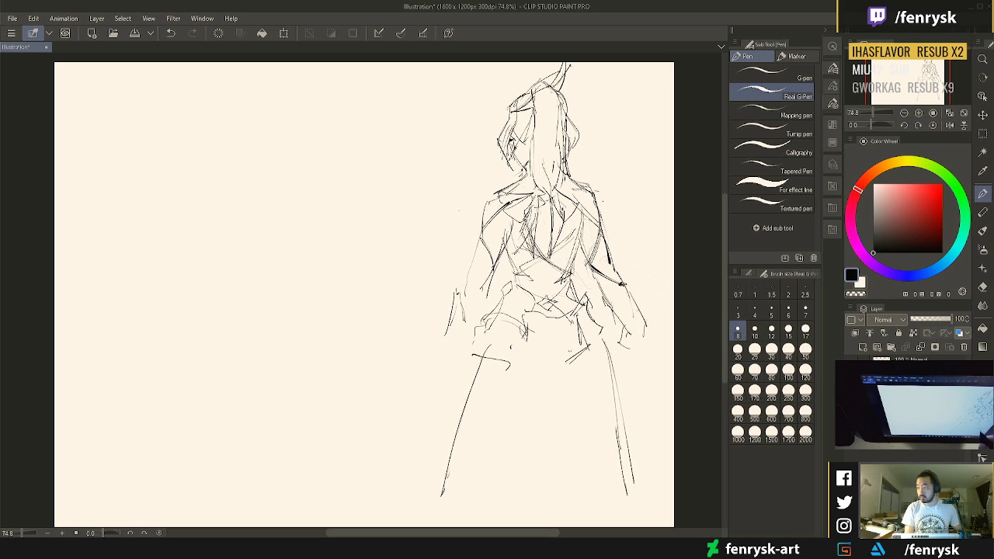
Draw an angular diamond-shaped panel beneath the belt and darken the belt's central ornament
key(p)
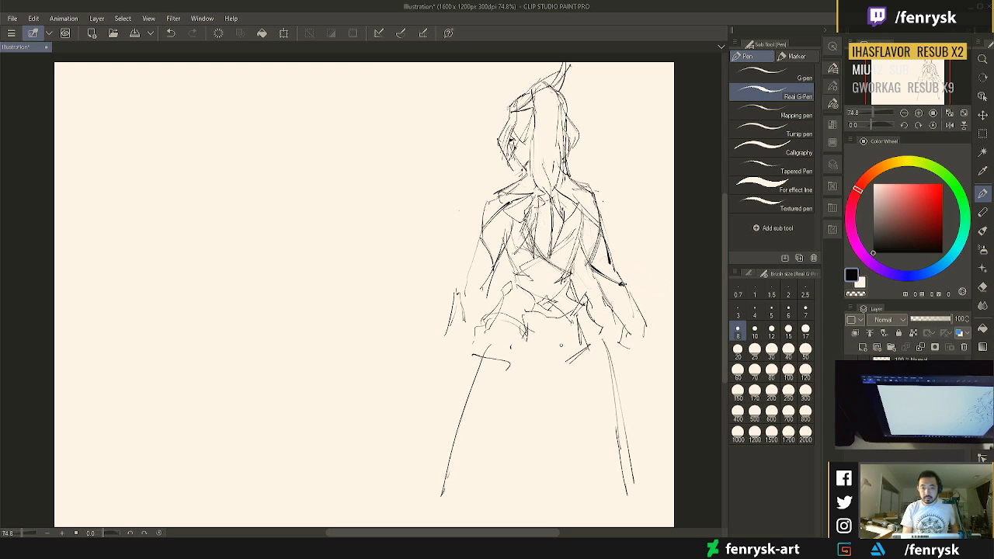
drag(555, 335, 528, 355)
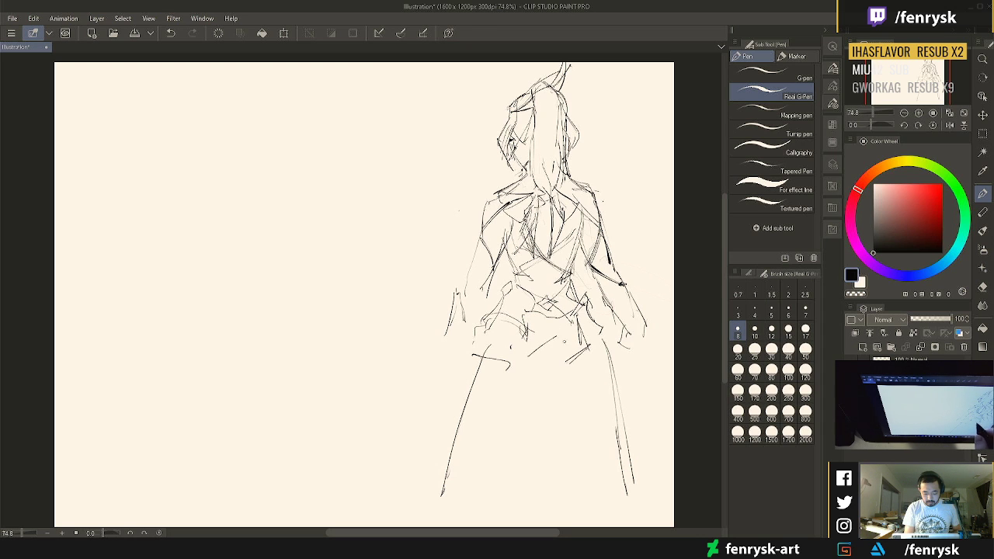
mouse_move(582, 336)
mouse_down()
mouse_move(559, 353)
mouse_move(569, 367)
mouse_move(556, 370)
mouse_move(587, 352)
mouse_up()
mouse_move(521, 343)
mouse_down()
mouse_move(541, 351)
mouse_move(554, 306)
mouse_move(573, 319)
mouse_move(567, 309)
mouse_up()
drag(557, 326, 567, 319)
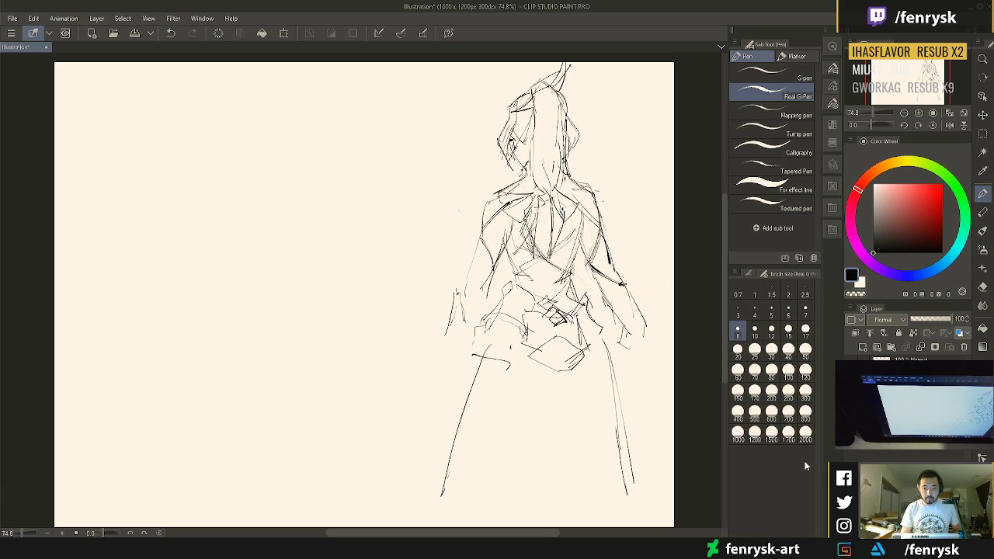
Scale the figure sketch down further and position it near the canvas's upper right, leaving room for the legs
key(ctrl+t)
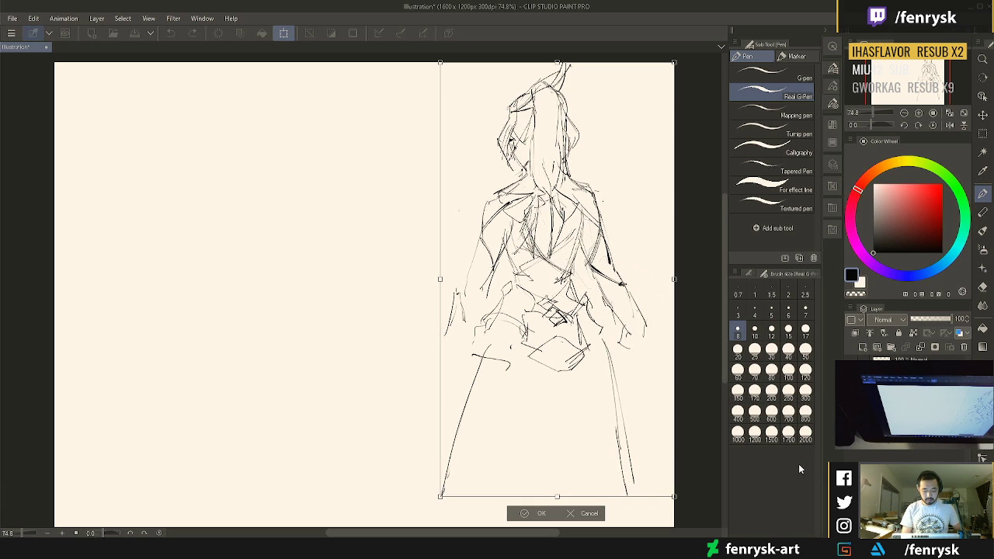
mouse_move(439, 495)
mouse_down()
mouse_move(483, 415)
mouse_move(525, 409)
mouse_up()
drag(598, 310, 563, 317)
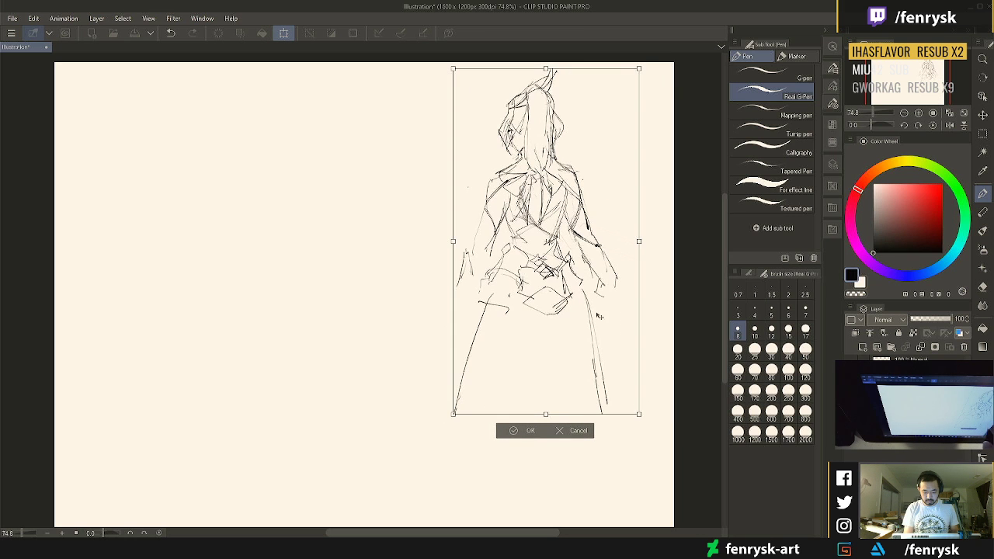
drag(608, 352, 617, 333)
drag(463, 396, 468, 384)
mouse_move(577, 358)
mouse_down()
mouse_move(564, 380)
mouse_move(579, 372)
mouse_up()
click(544, 414)
drag(566, 434, 575, 411)
Reinforce and lengthen the skirt's right edge with the Real G-Pen, add central fold lines, and outline the right hem
key(p)
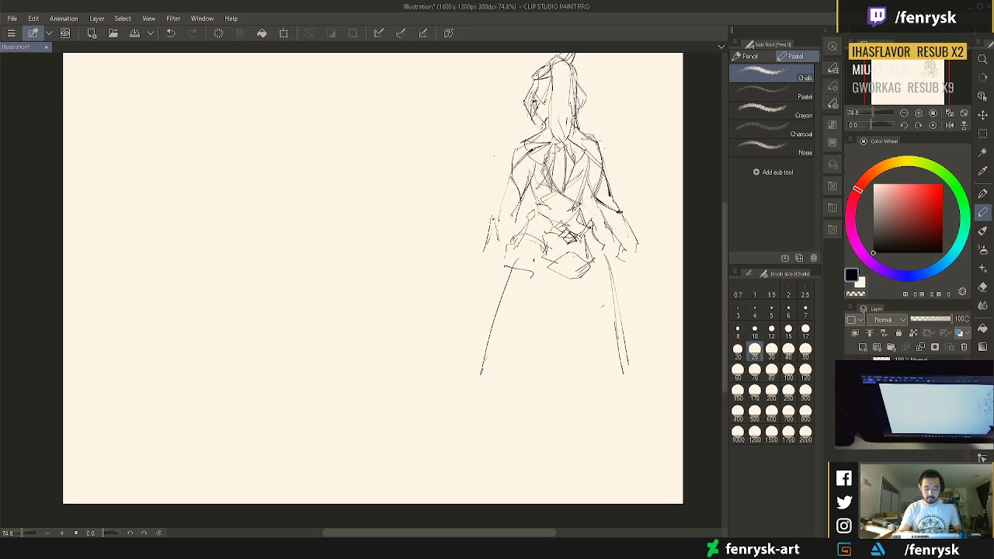
drag(621, 349, 624, 367)
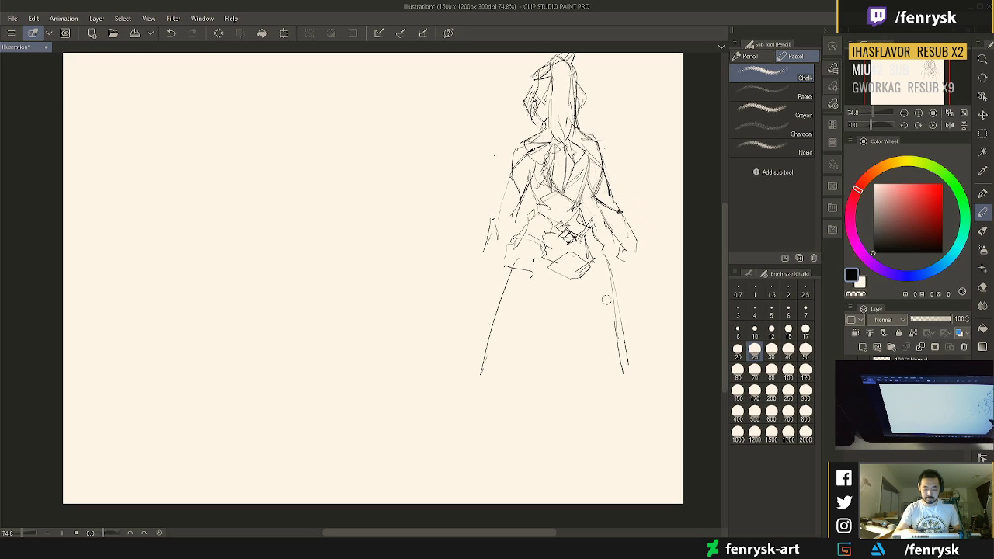
key(p)
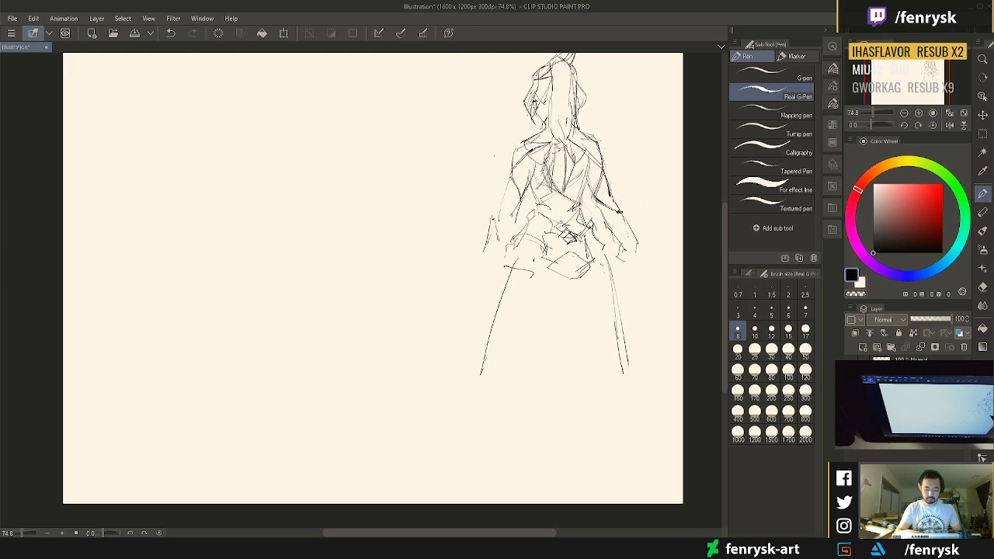
drag(610, 285, 632, 366)
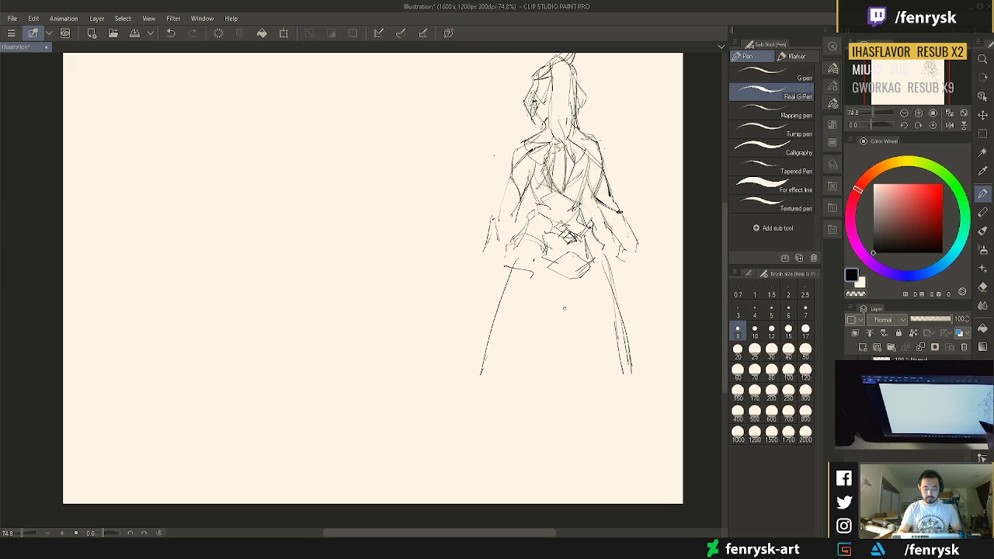
mouse_move(562, 427)
mouse_down()
mouse_move(568, 283)
mouse_move(599, 417)
mouse_move(619, 417)
mouse_move(644, 395)
mouse_up()
drag(619, 320, 644, 394)
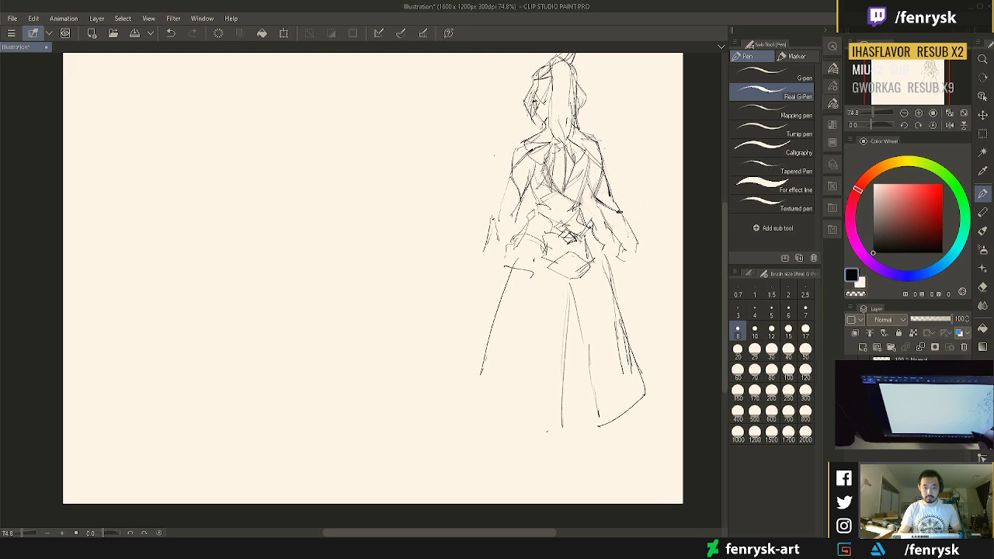
Sketch the right boot with a peaked cuff and lower-leg contours under the skirt hem
click(561, 434)
mouse_move(561, 439)
mouse_down()
mouse_move(587, 408)
mouse_move(609, 428)
mouse_move(592, 464)
mouse_up()
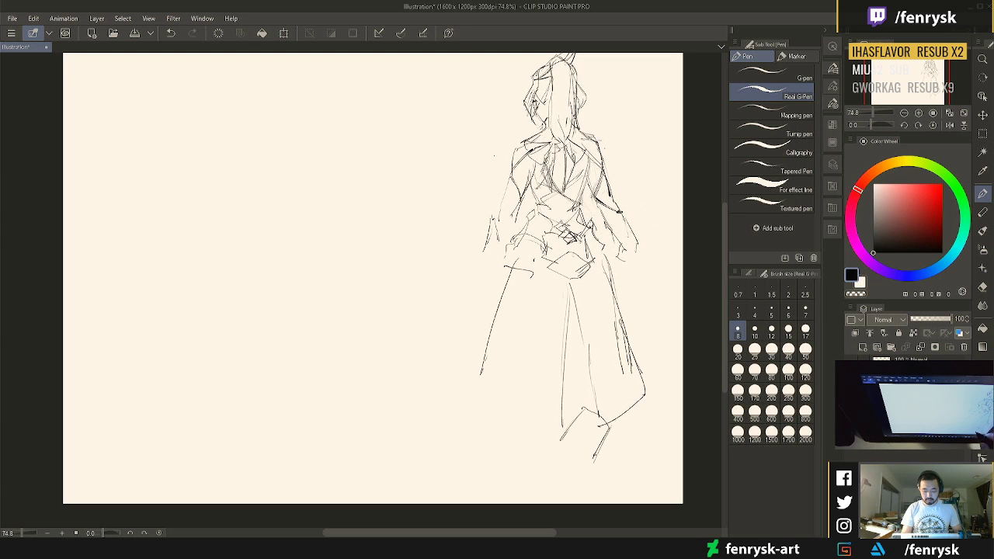
drag(560, 426, 574, 489)
drag(602, 458, 601, 471)
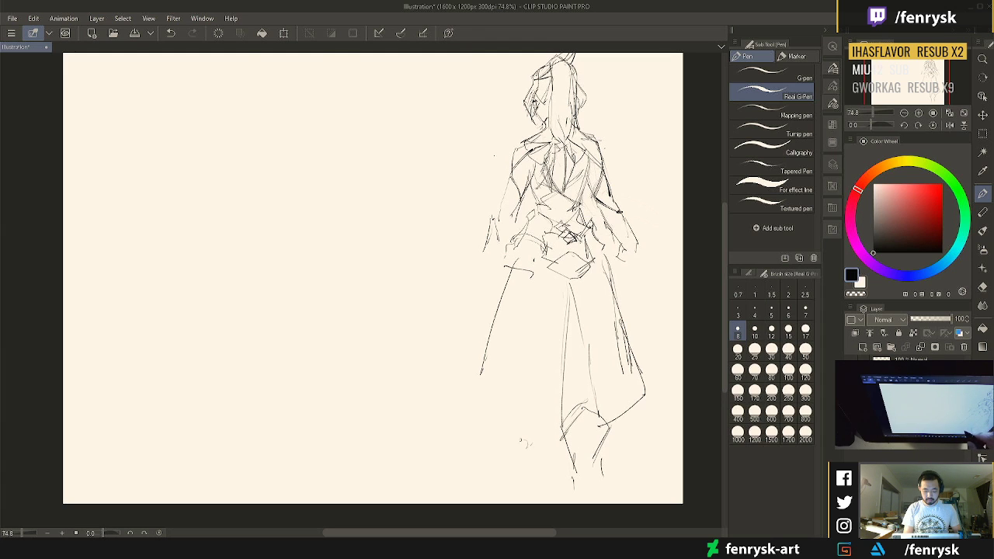
Sketch the left lower leg and pointed foot below the hem, and erase the right boot's strokes
mouse_move(521, 441)
mouse_down()
mouse_move(553, 412)
mouse_move(567, 458)
mouse_move(560, 436)
mouse_move(553, 470)
mouse_move(526, 465)
mouse_move(522, 449)
mouse_move(529, 471)
mouse_move(519, 445)
mouse_move(521, 479)
mouse_move(499, 494)
mouse_move(523, 457)
mouse_up()
key(e)
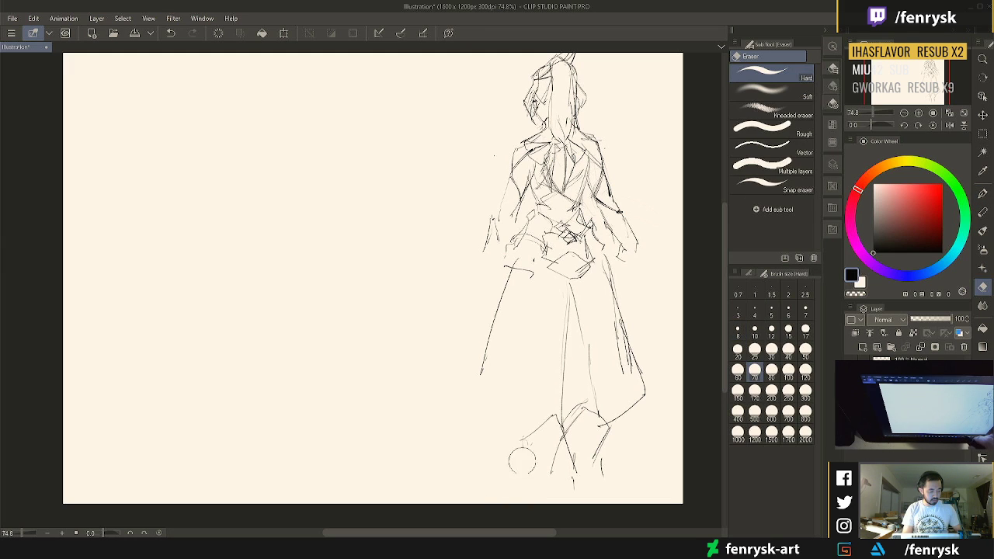
key(p)
mouse_move(513, 419)
mouse_down()
mouse_move(533, 469)
mouse_move(501, 492)
mouse_up()
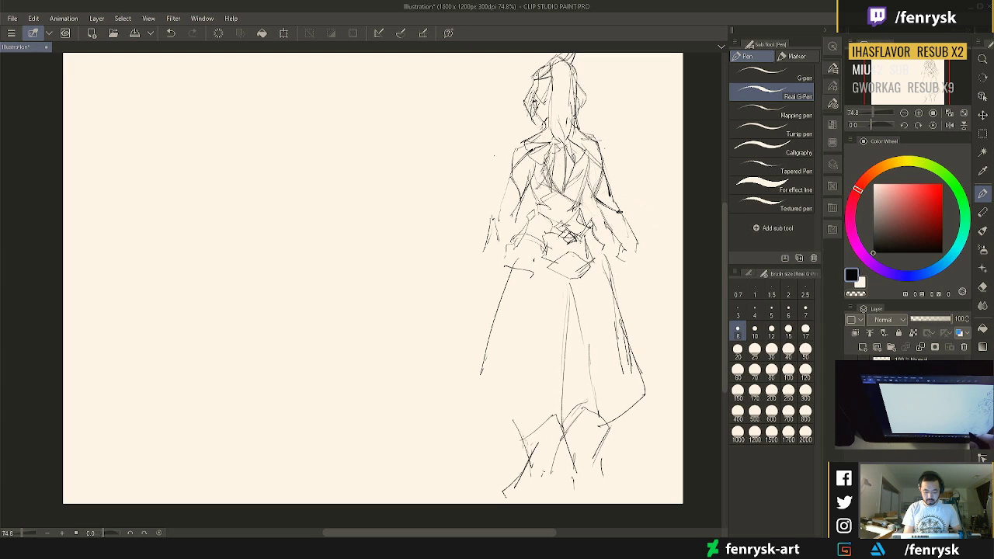
mouse_move(555, 479)
mouse_down()
mouse_move(554, 491)
mouse_move(606, 427)
mouse_move(579, 473)
mouse_up()
key(e)
key(p)
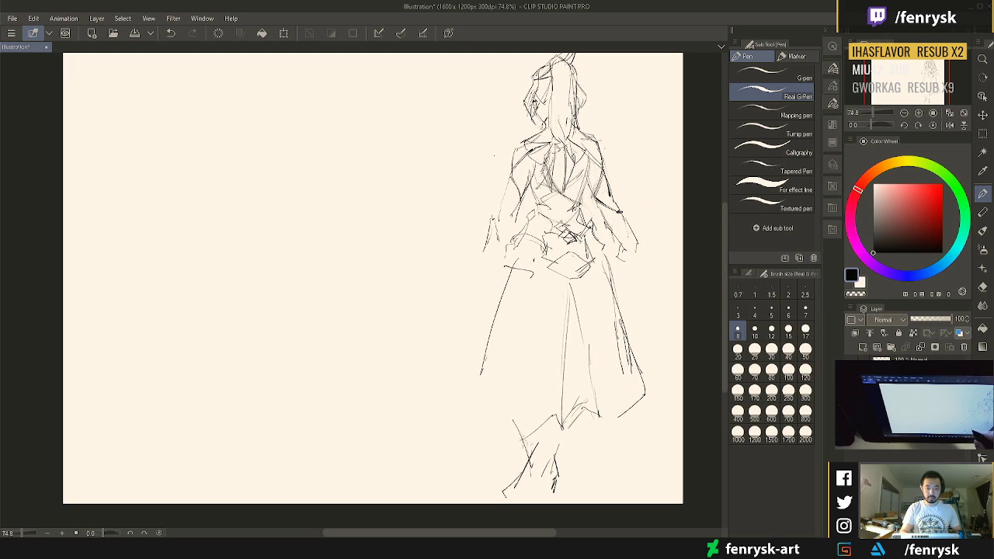
Draw the skirt's curved left hem and add crossing contour lines at the top of the left boot
mouse_move(478, 370)
mouse_down()
mouse_move(566, 401)
mouse_move(536, 424)
mouse_move(553, 410)
mouse_move(562, 423)
mouse_move(533, 463)
mouse_up()
mouse_move(513, 427)
mouse_down()
mouse_move(539, 421)
mouse_move(530, 472)
mouse_up()
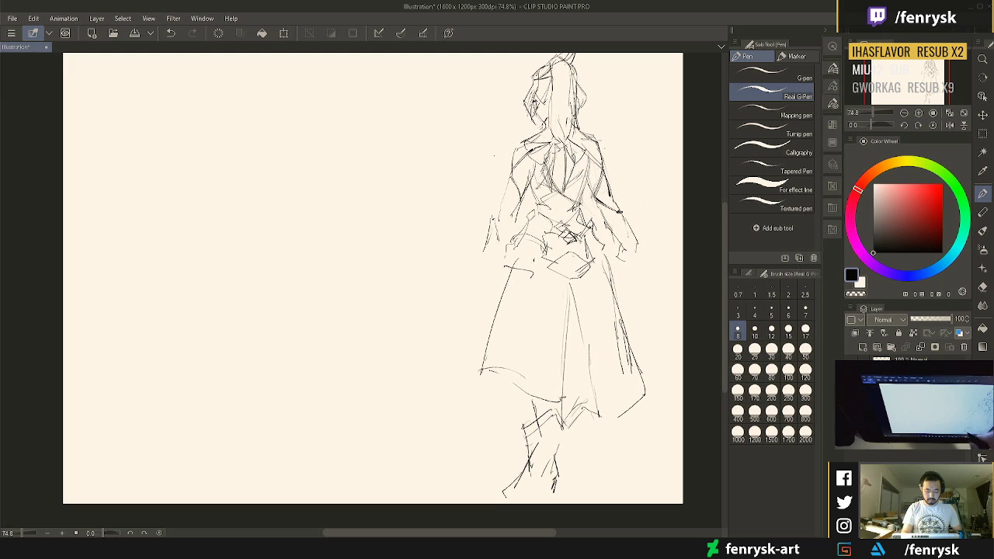
Rework the left boot by erasing stray lines and redrawing its angular cuff, calf contours and pointed foot
key(e)
mouse_move(556, 424)
mouse_down()
mouse_move(540, 449)
mouse_move(530, 443)
mouse_move(520, 392)
mouse_move(531, 463)
mouse_up()
key(p)
key(e)
mouse_move(521, 420)
mouse_down()
mouse_move(543, 401)
mouse_move(547, 417)
mouse_move(562, 403)
mouse_move(518, 458)
mouse_up()
key(p)
mouse_move(572, 402)
mouse_down()
mouse_move(555, 417)
mouse_move(554, 455)
mouse_move(520, 487)
mouse_up()
mouse_move(534, 449)
mouse_down()
mouse_move(508, 491)
mouse_move(533, 492)
mouse_move(523, 499)
mouse_up()
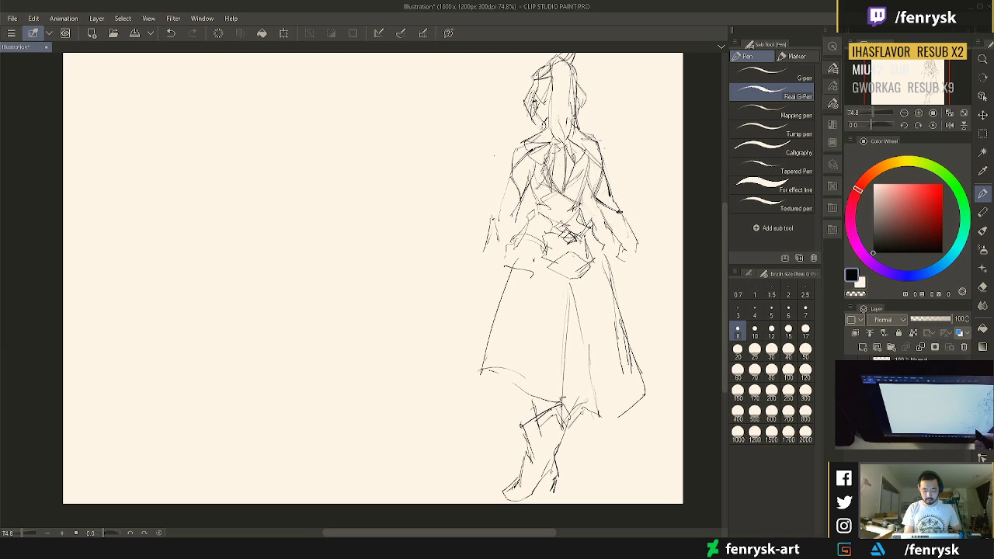
Erase the jagged strokes under the right hem and sketch the right calf with a rounded top and two tapering sides
key(e)
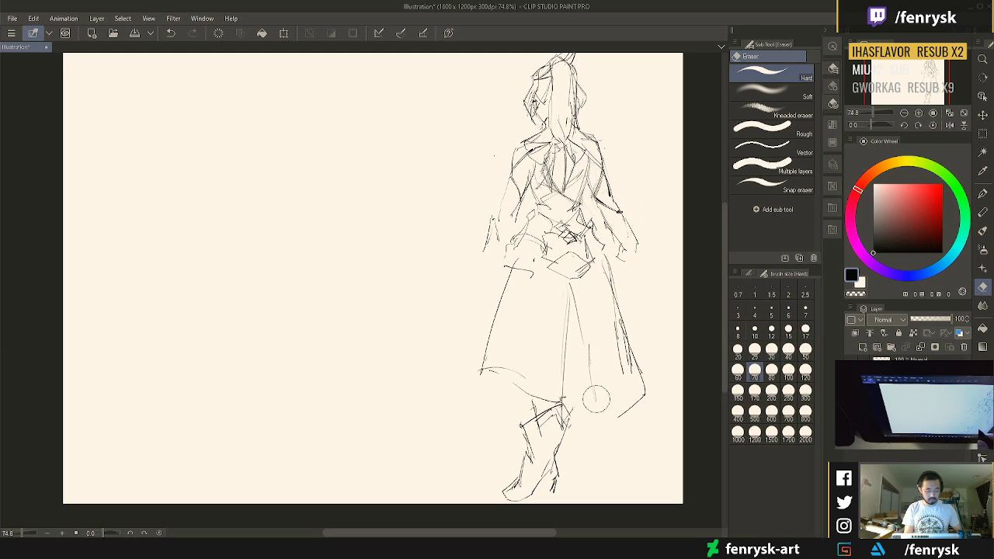
key(p)
mouse_move(576, 417)
mouse_down()
mouse_move(610, 392)
mouse_move(590, 419)
mouse_move(597, 399)
mouse_move(617, 424)
mouse_move(600, 469)
mouse_up()
key(e)
key(p)
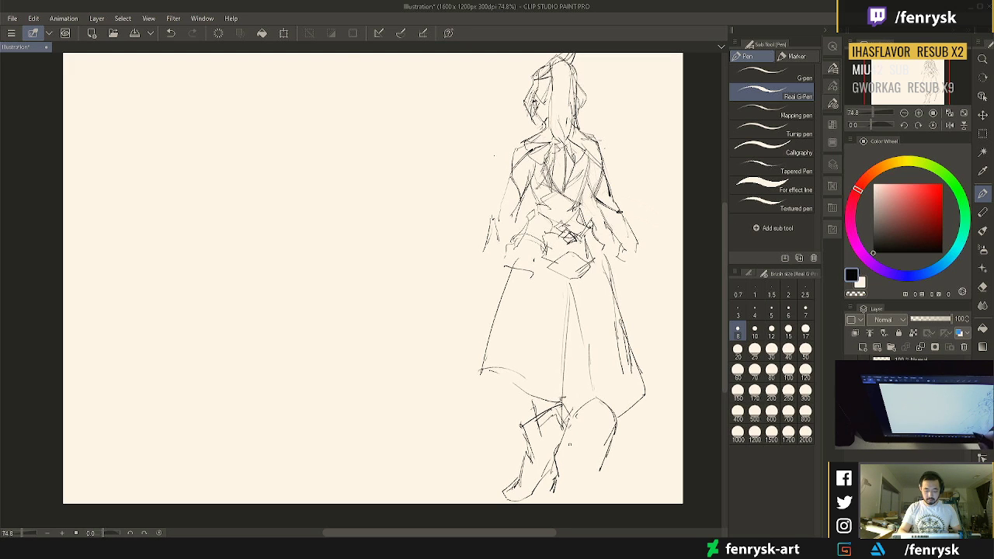
drag(572, 421, 580, 470)
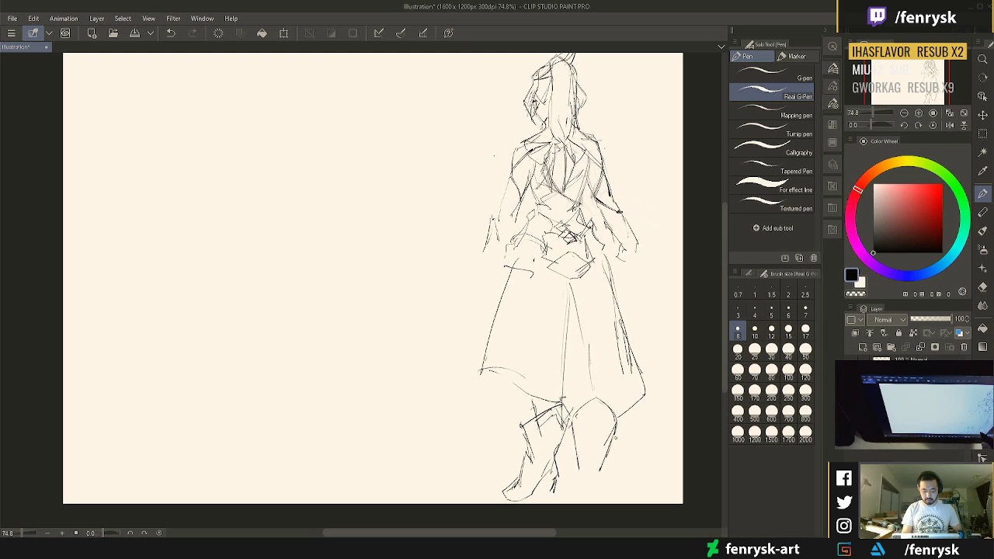
Erase both sketched legs and the lower central hem strokes with the Hard eraser at size 150
key(e)
mouse_move(614, 431)
mouse_down()
mouse_move(609, 446)
mouse_move(566, 442)
mouse_move(564, 483)
mouse_up()
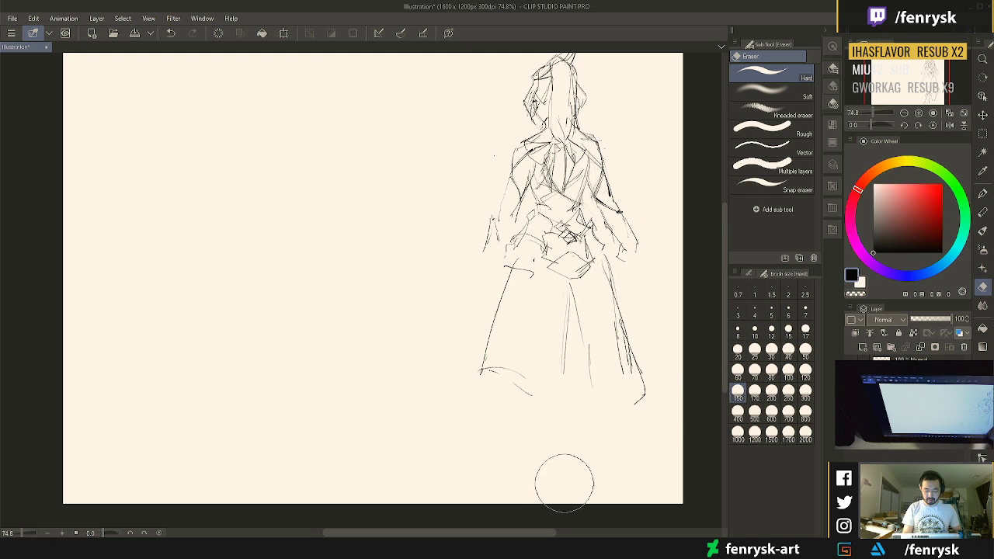
Erase the skirt's lower right hem lines and move the whole character sketch slightly down and to the right
drag(654, 398, 655, 381)
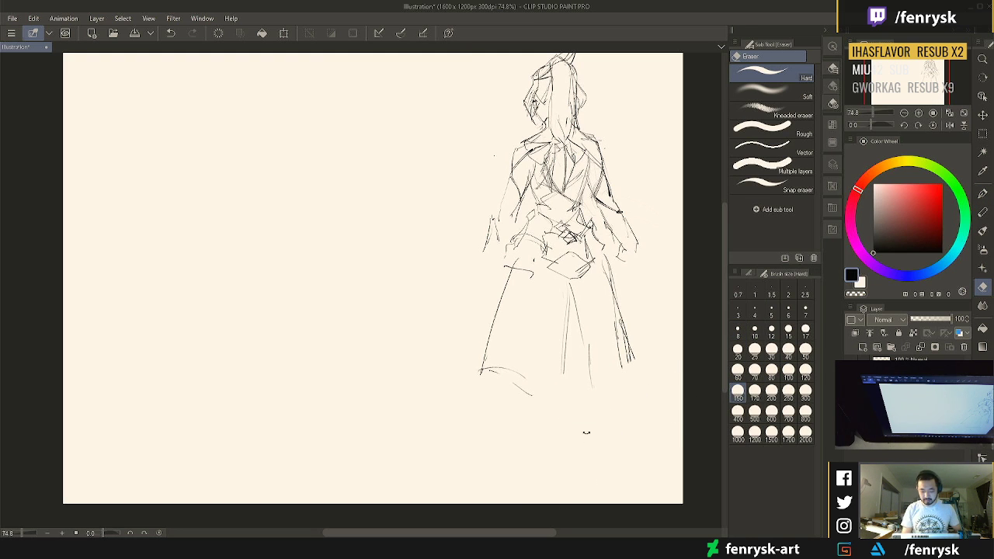
key(ctrl+t)
mouse_move(498, 397)
mouse_down()
mouse_move(477, 419)
mouse_move(499, 459)
mouse_move(504, 415)
mouse_move(494, 423)
mouse_up()
key(Return)
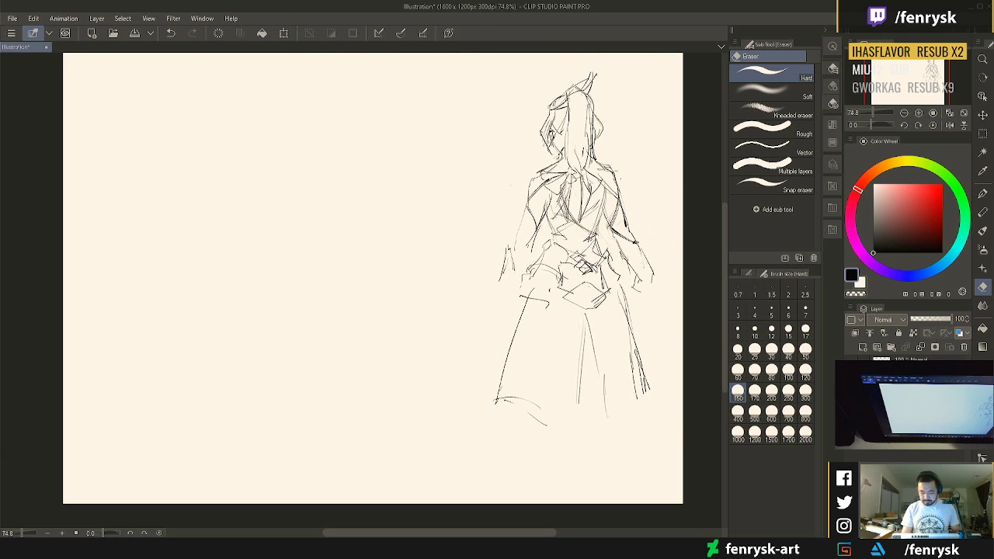
Clear the entire character sketch from the canvas
key(Delete)
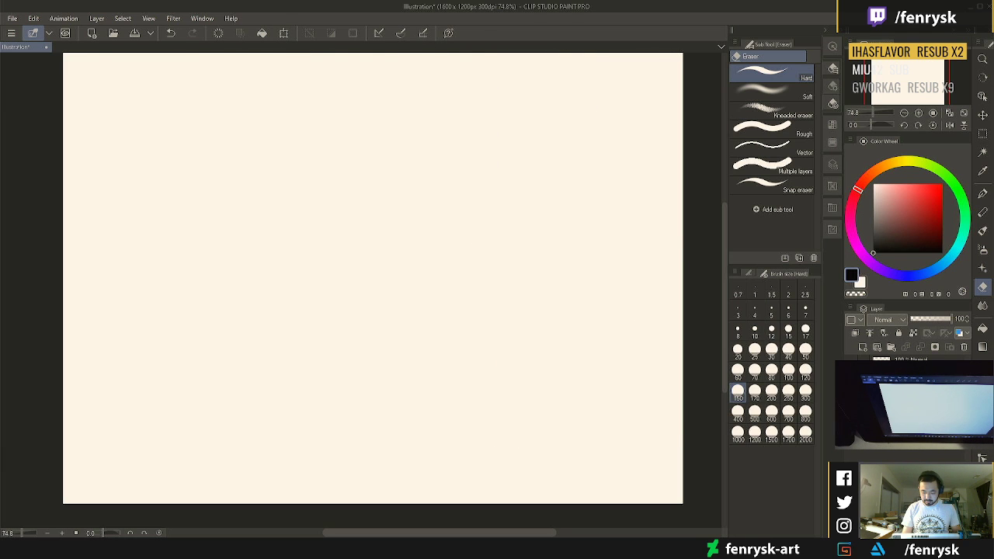
key(alt+[)
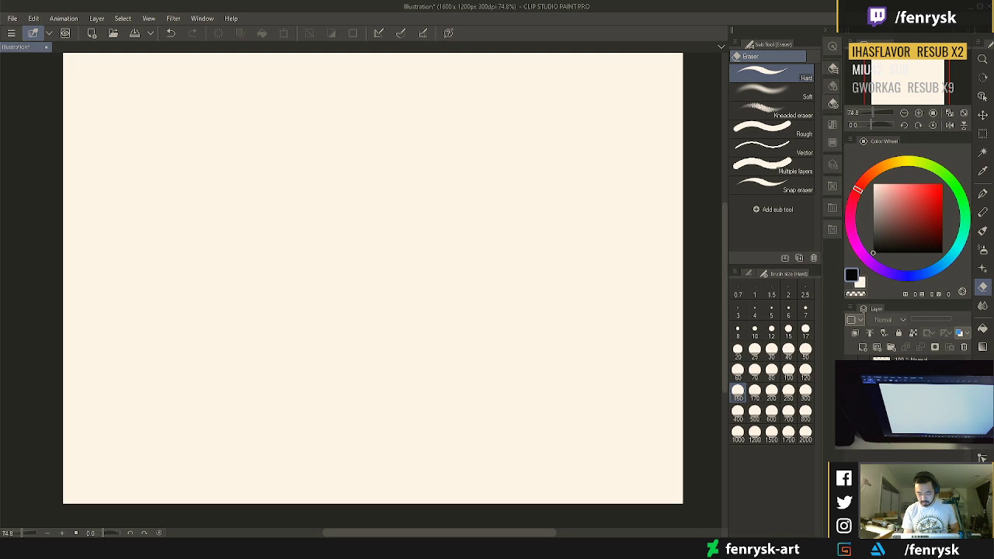
right_click(924, 369)
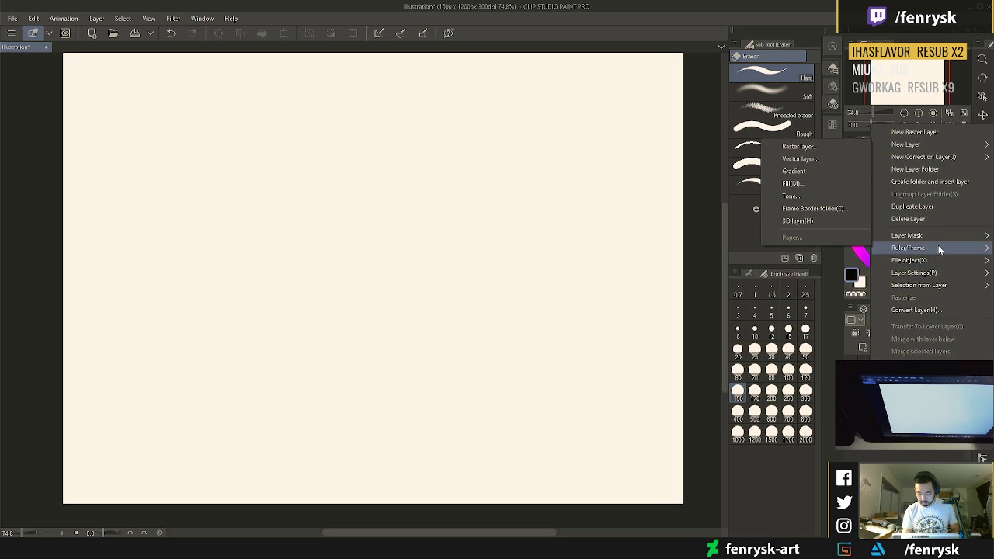
mouse_move(937, 235)
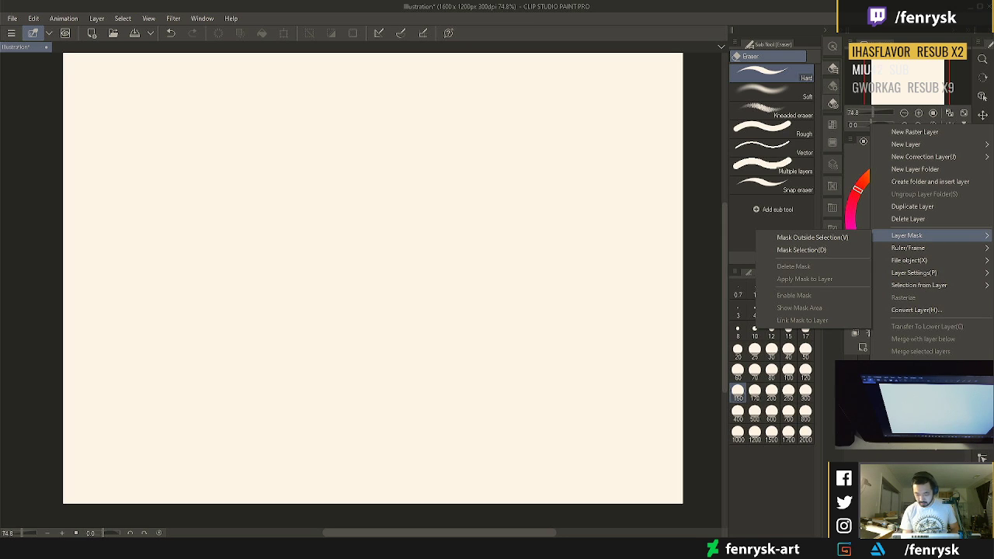
click(938, 448)
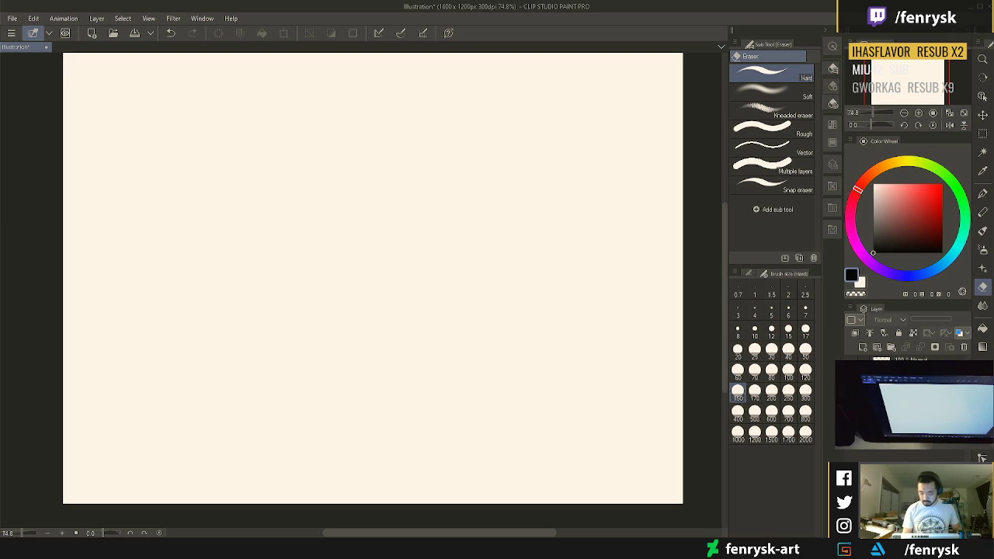
key(alt+])
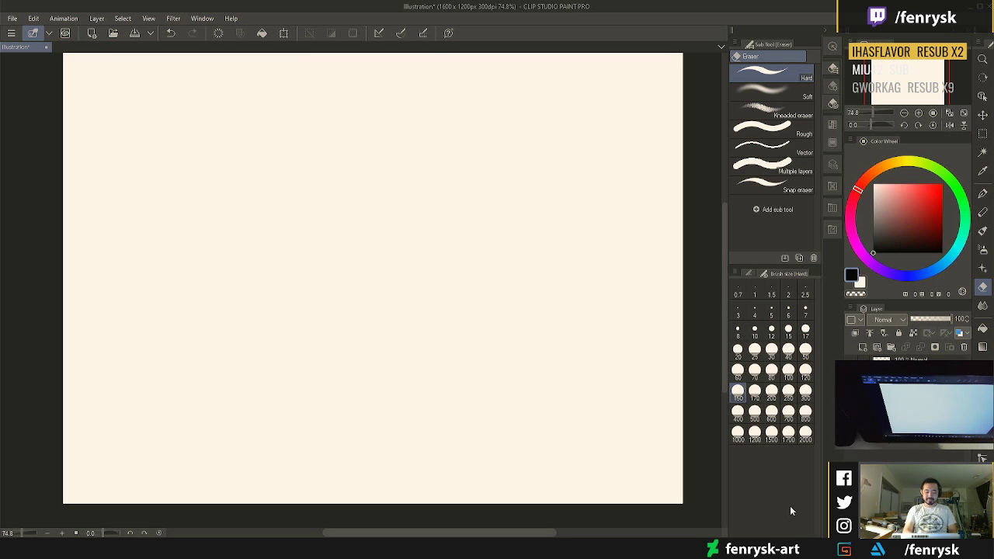
key(b)
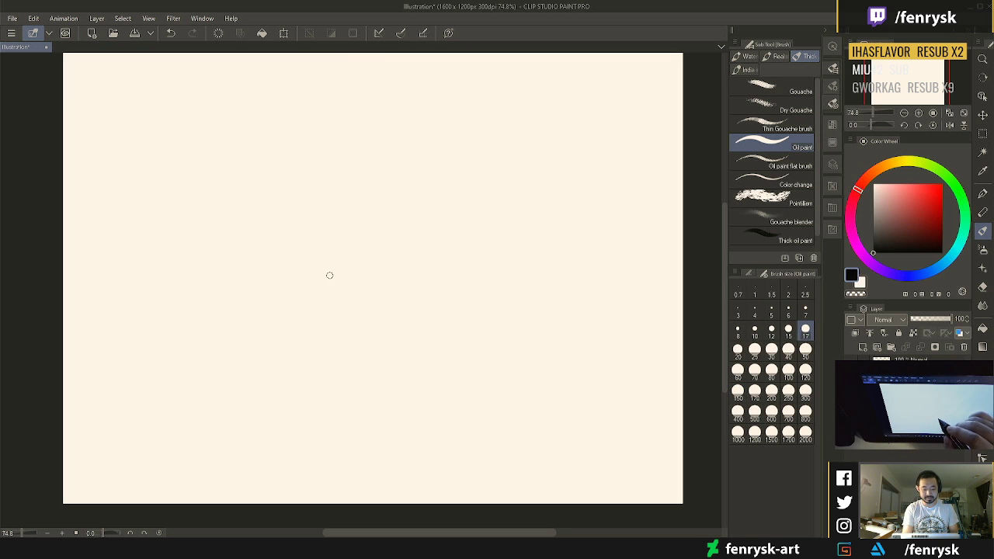
drag(328, 256, 340, 311)
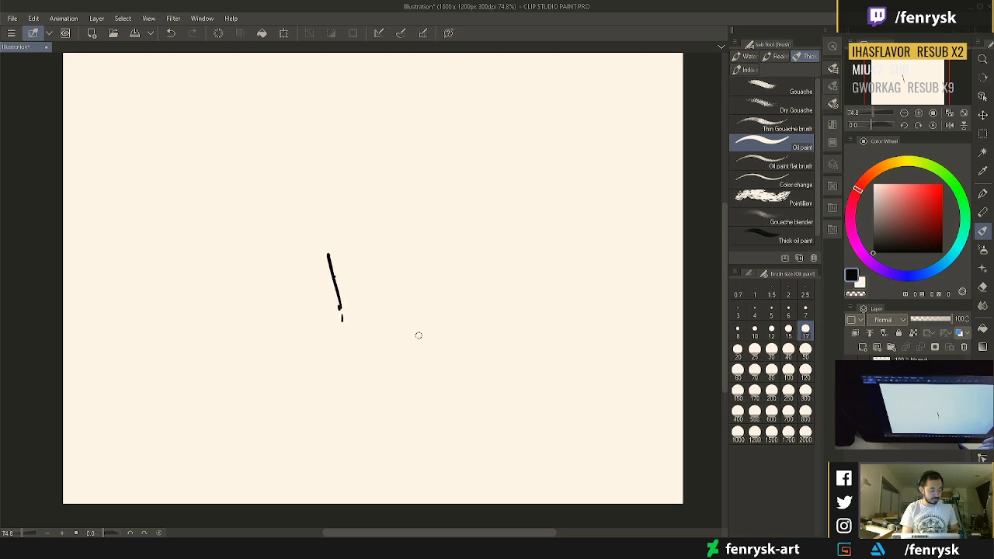
key(ctrl+z)
key(ctrl+z)
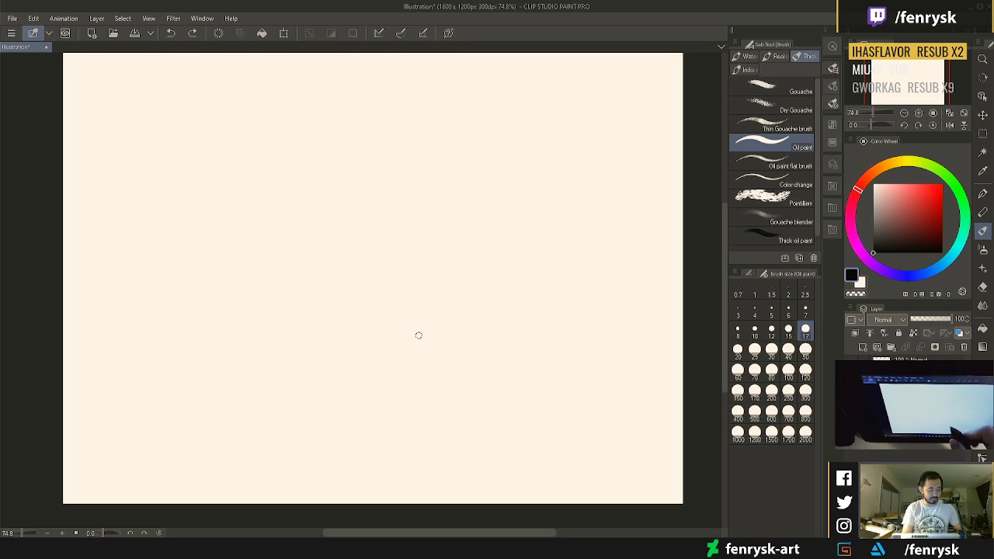
Sketch a platform shoe's front with the Real G-Pen at size 8: instep line, triangular toe opening and thick curved sole
key(p)
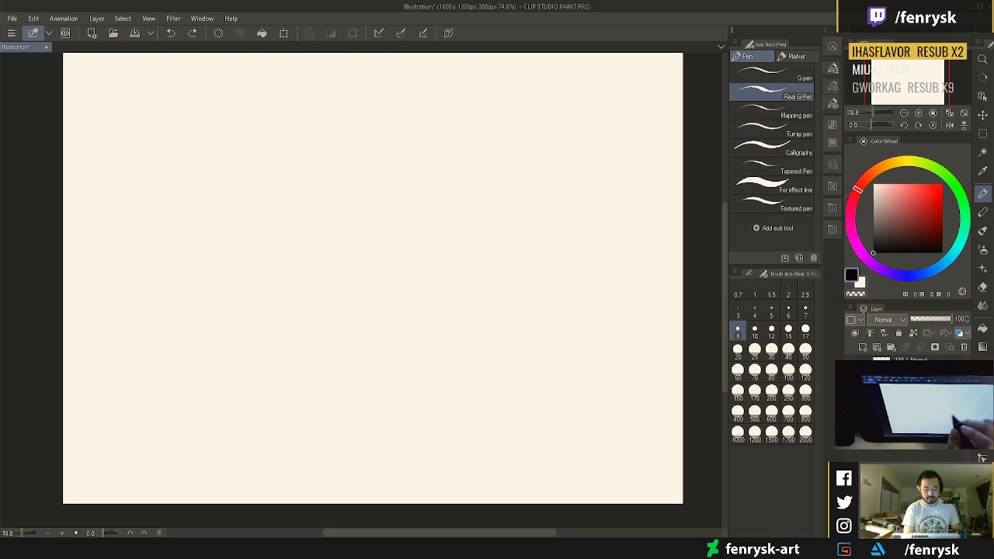
mouse_move(402, 253)
mouse_down()
mouse_move(362, 352)
mouse_move(396, 358)
mouse_up()
mouse_move(376, 325)
mouse_down()
mouse_move(404, 363)
mouse_move(335, 391)
mouse_move(343, 413)
mouse_move(373, 421)
mouse_move(417, 408)
mouse_up()
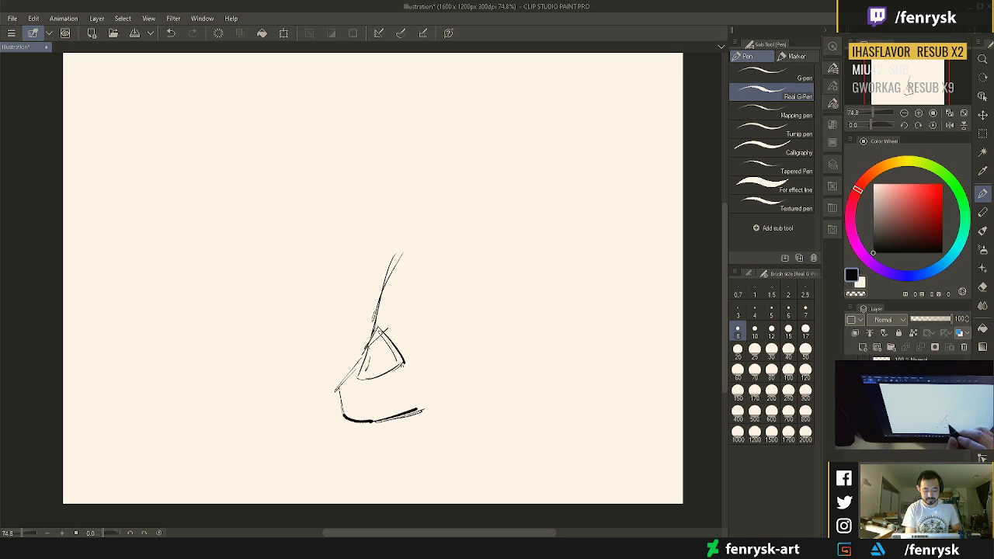
mouse_move(402, 367)
mouse_down()
mouse_move(423, 354)
mouse_move(425, 408)
mouse_up()
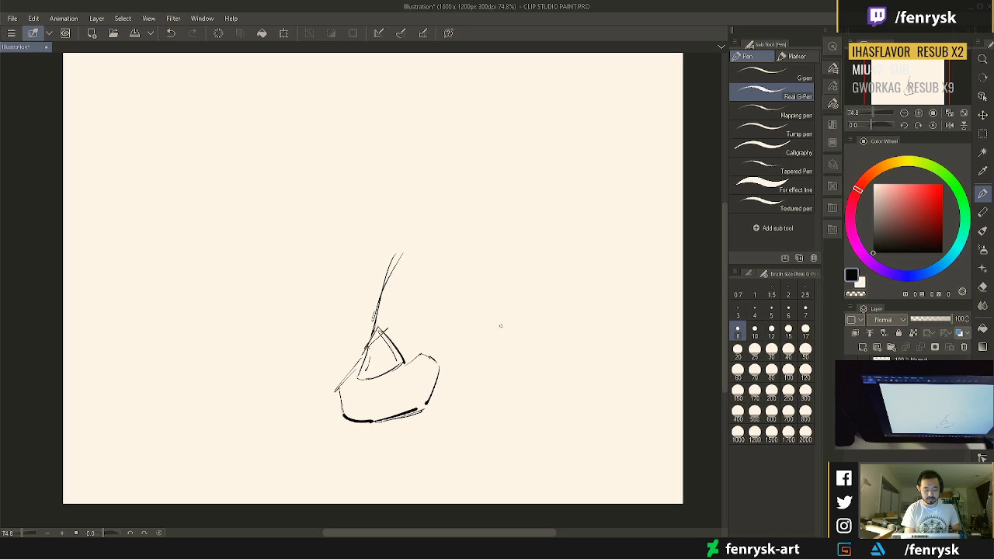
mouse_move(339, 390)
mouse_down()
mouse_move(352, 402)
mouse_move(383, 393)
mouse_move(439, 368)
mouse_move(451, 347)
mouse_up()
Sketch the shoe's high block heel behind the sole, plus the heel cup contour and ankle curve above it
drag(470, 307, 436, 360)
mouse_move(475, 303)
mouse_down()
mouse_move(464, 389)
mouse_move(465, 373)
mouse_up()
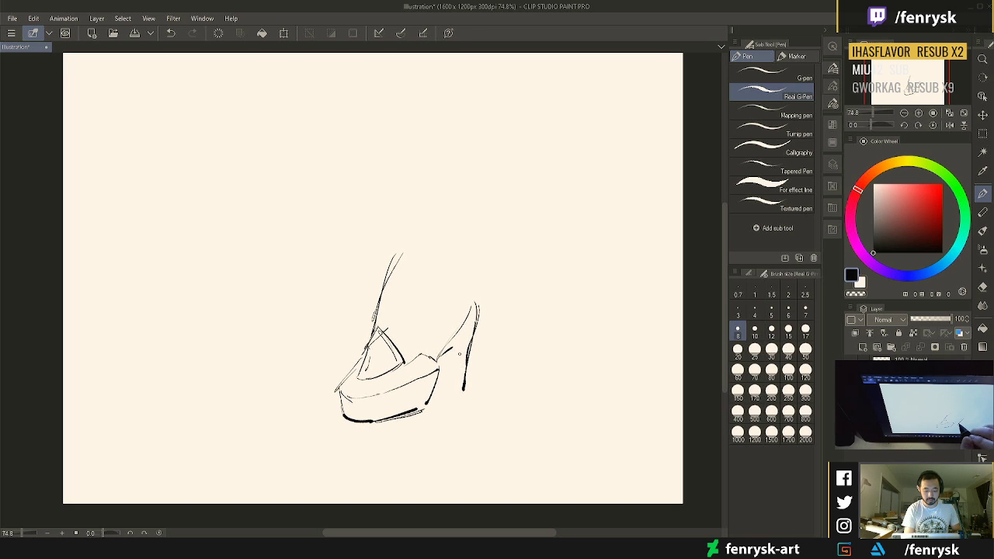
drag(461, 334, 457, 386)
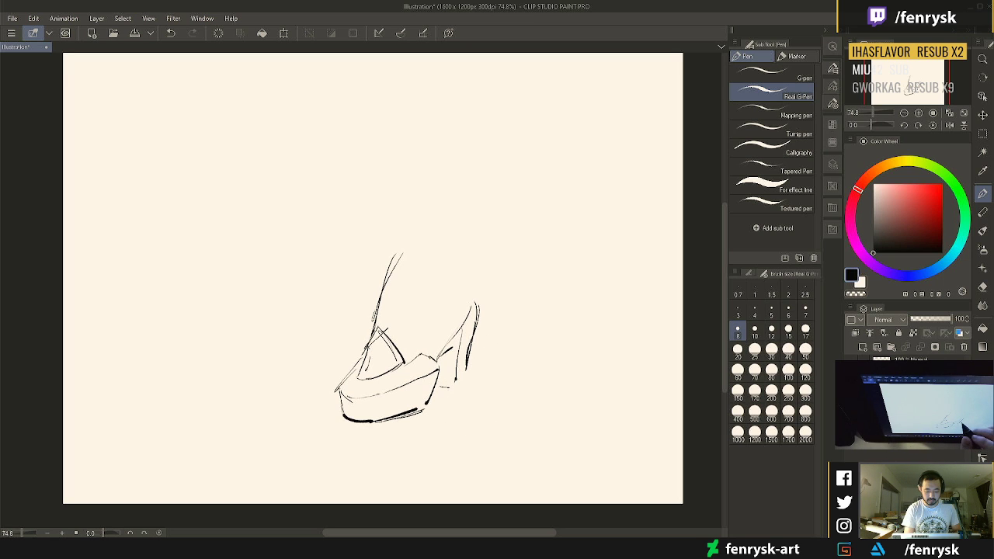
drag(473, 344, 468, 379)
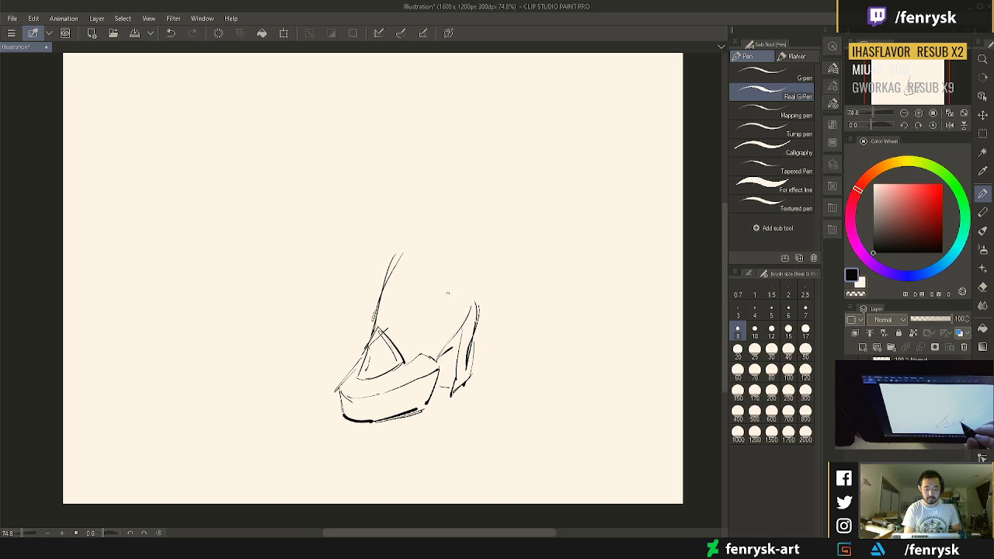
drag(453, 266, 438, 349)
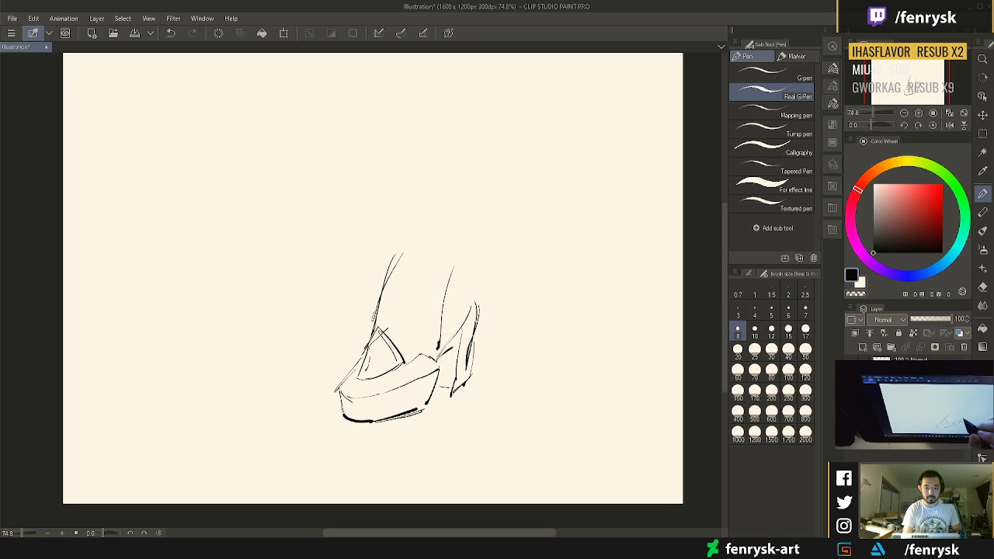
mouse_move(471, 267)
mouse_down()
mouse_move(451, 279)
mouse_move(476, 301)
mouse_up()
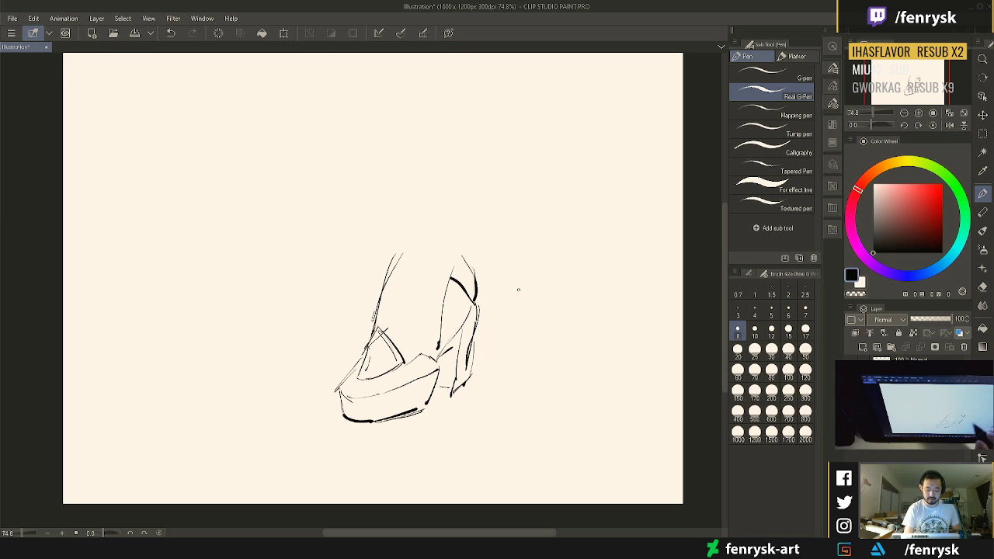
Erase the thick stroke at the back of the ankle and redraw it as a curved contour above the heel
key(e)
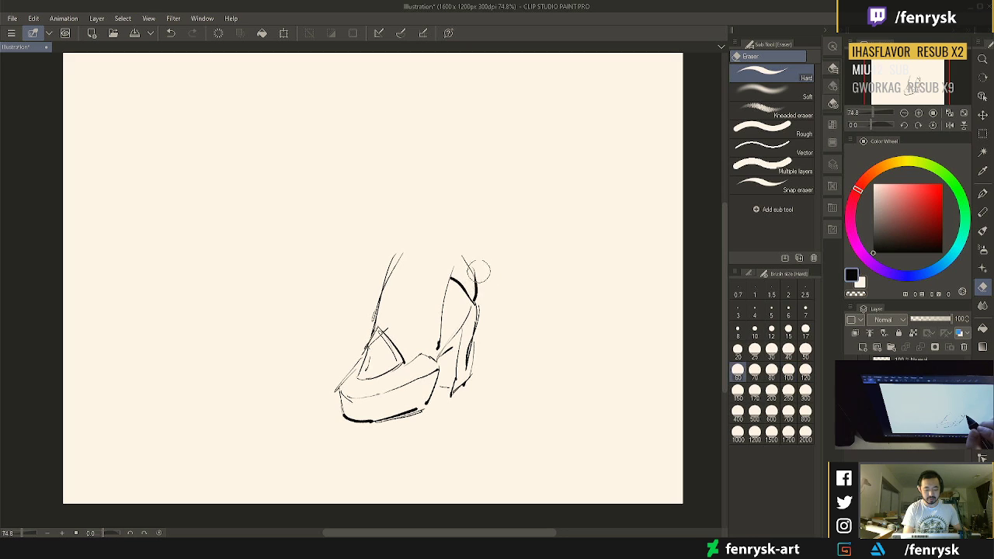
key(p)
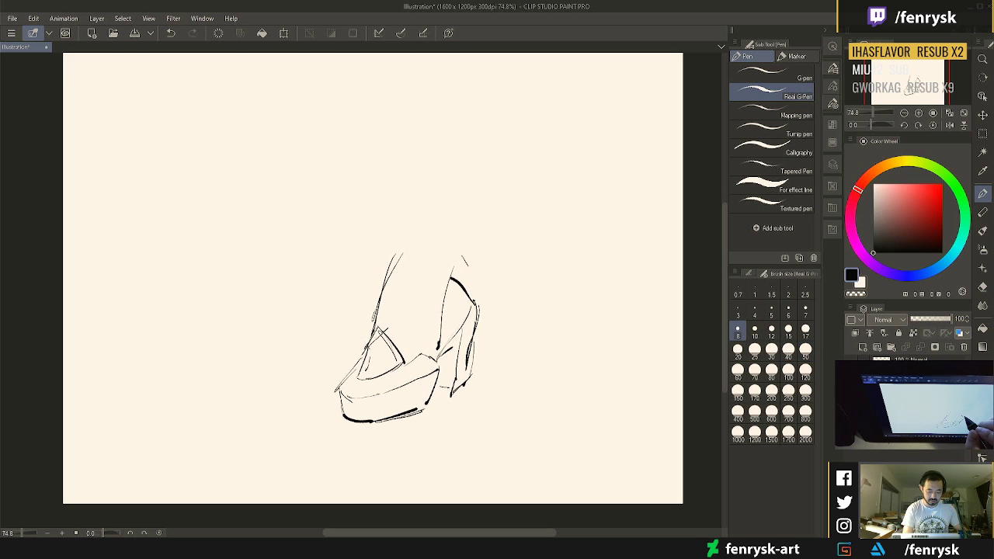
drag(462, 256, 473, 307)
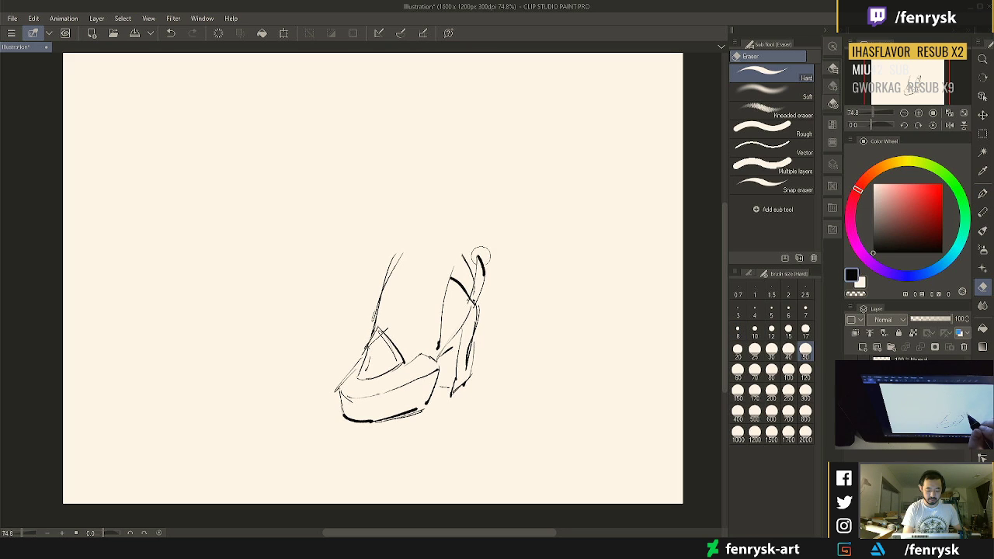
key(ctrl+z)
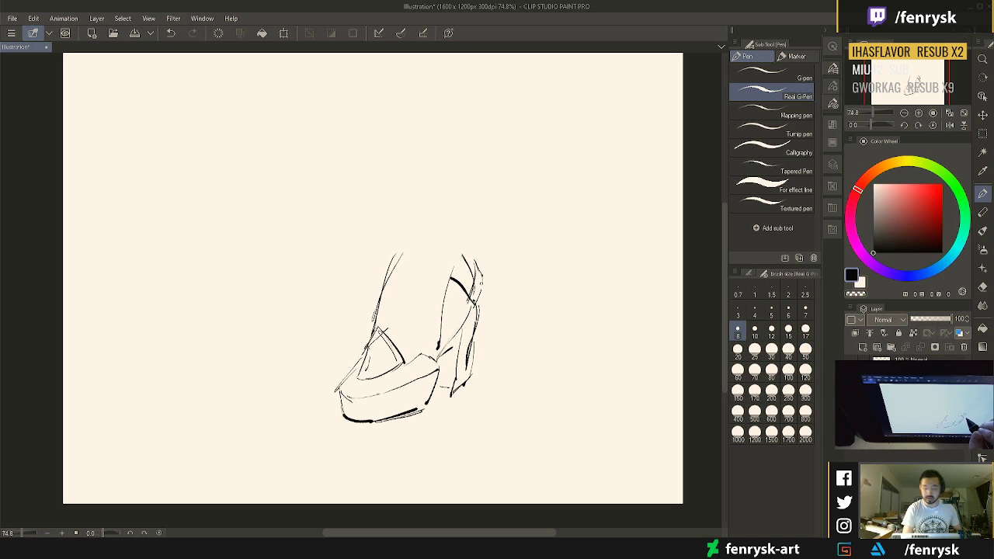
Erase the overlapping lines where the ankle meets the heel, using the Hard eraser at size 20
key(e)
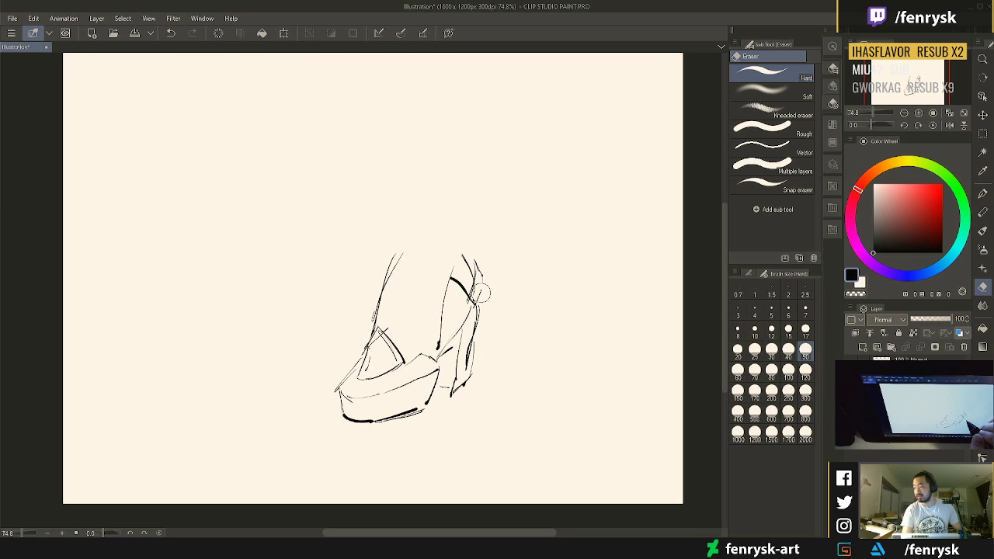
key(bracketleft)
key(bracketleft)
key(bracketleft)
key(bracketleft)
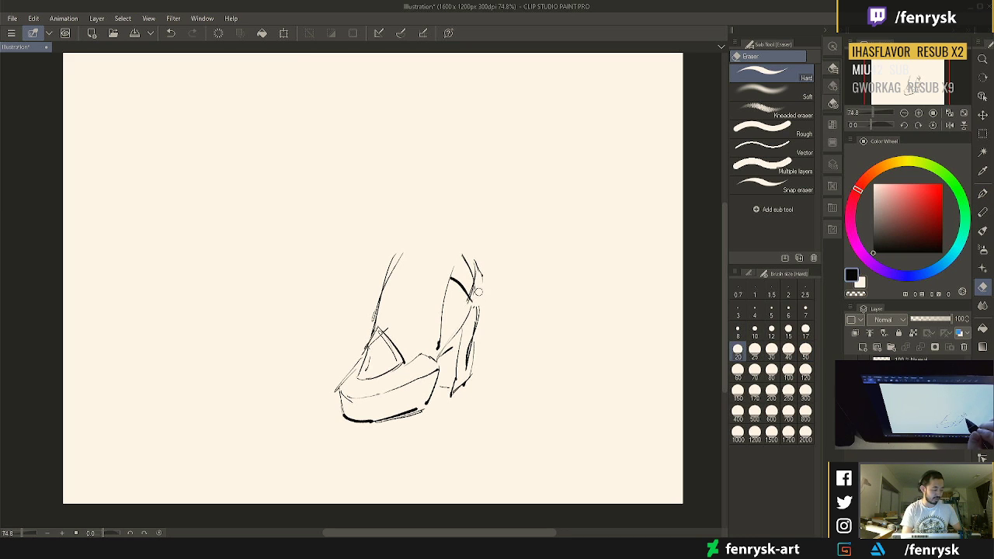
drag(477, 285, 471, 305)
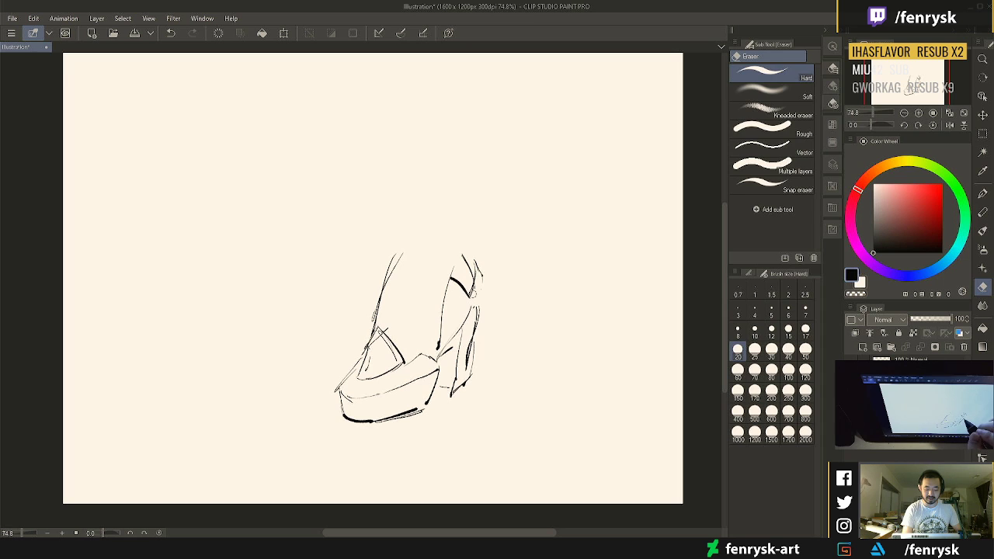
Redraw the shoe's back contour as a bold curve sweeping from the ankle down under the arch to the sole
key(p)
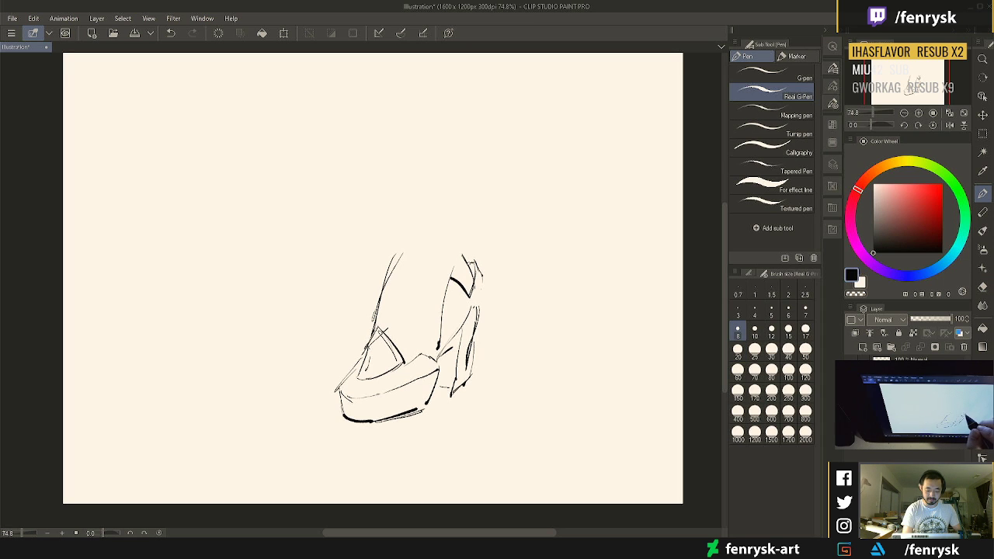
drag(483, 281, 461, 334)
drag(468, 322, 441, 352)
drag(455, 335, 435, 370)
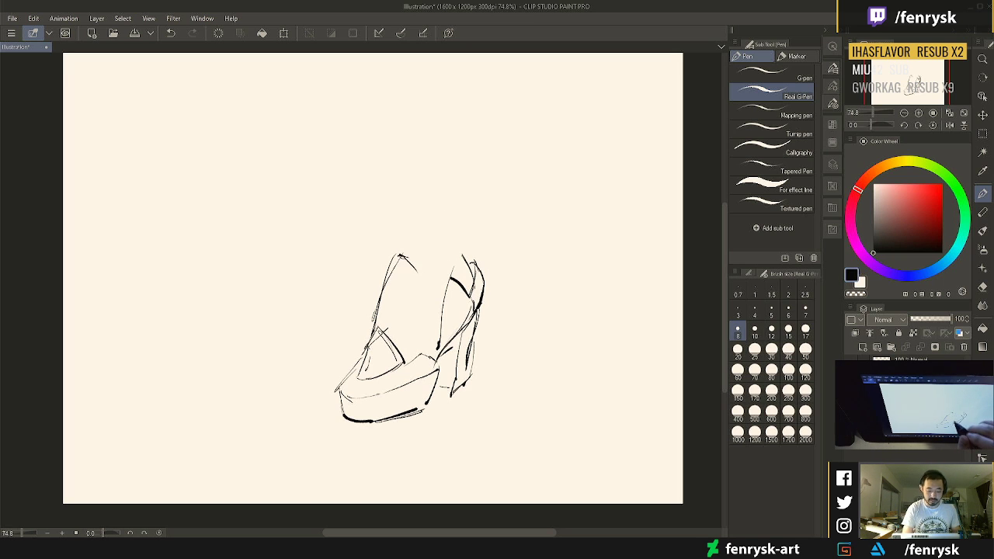
Draw the inner edge of the instep and refine a small pointed shape above it with the eraser and pen
mouse_move(412, 286)
mouse_down()
mouse_move(409, 339)
mouse_move(419, 353)
mouse_up()
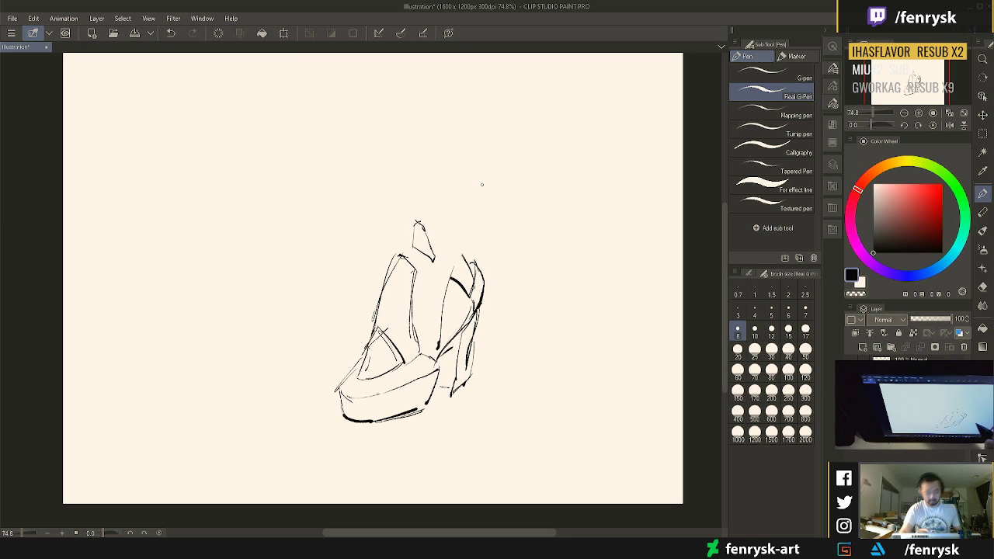
key(e)
drag(419, 244, 432, 261)
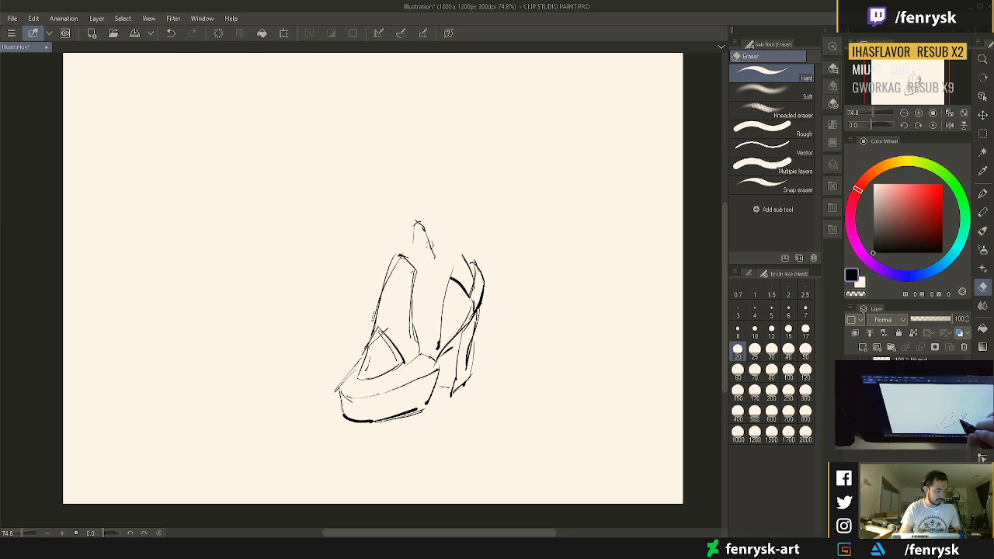
key(p)
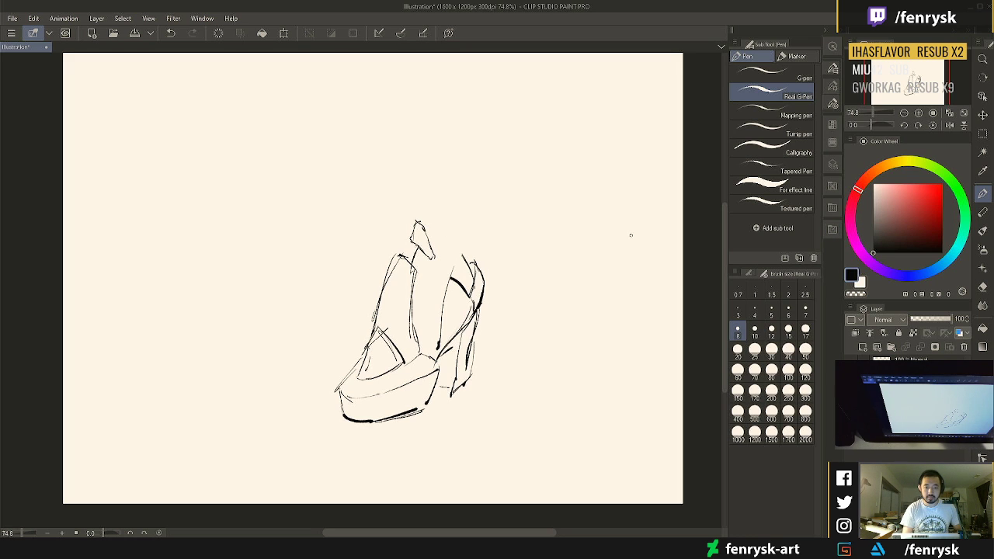
Erase the thick line across the heel cup and redraw its inner opening as a pointed curve
key(e)
mouse_move(459, 273)
mouse_down()
mouse_move(444, 315)
mouse_move(462, 305)
mouse_move(466, 312)
mouse_move(448, 299)
mouse_move(439, 335)
mouse_up()
key(p)
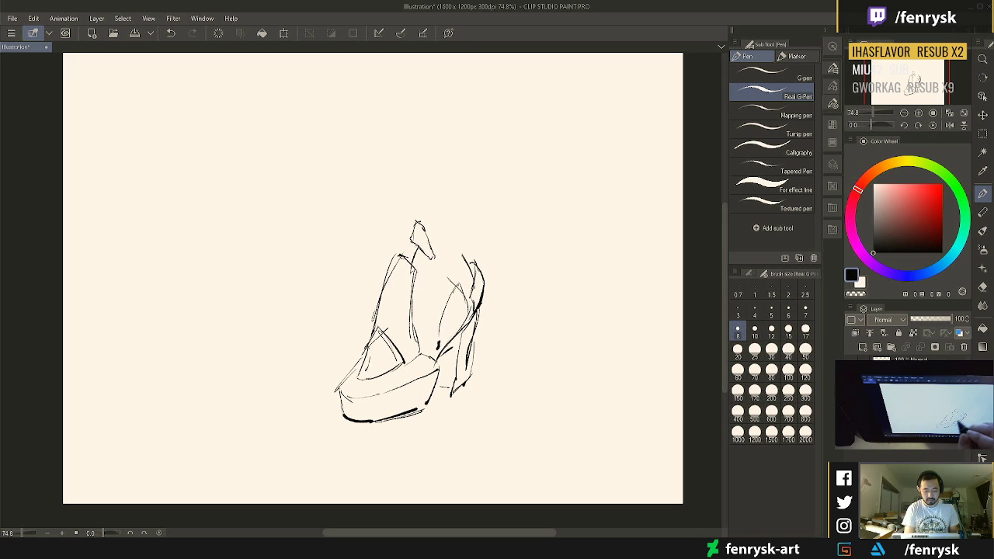
mouse_move(454, 293)
mouse_down()
mouse_move(436, 347)
mouse_move(463, 365)
mouse_move(460, 385)
mouse_up()
Erase the old block heel with the Hard eraser at size 60 and redraw it straighter under the arch
key(e)
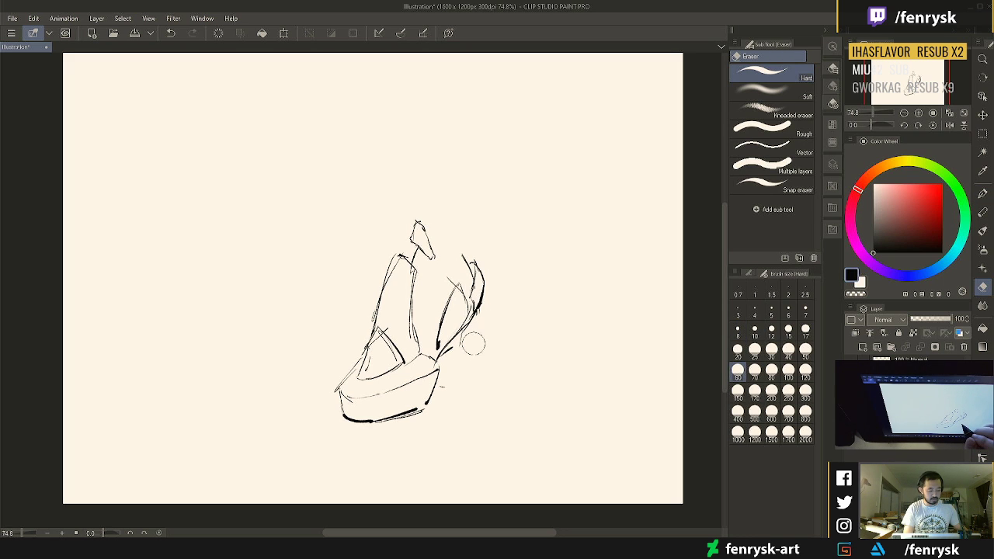
key(p)
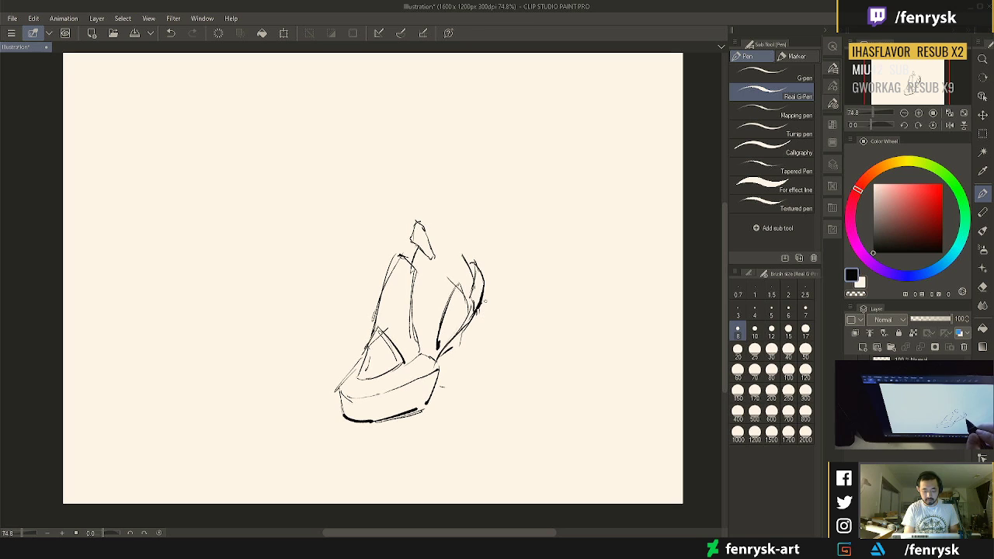
mouse_move(478, 304)
mouse_down()
mouse_move(472, 372)
mouse_move(436, 386)
mouse_up()
mouse_move(470, 335)
mouse_down()
mouse_move(458, 348)
mouse_move(465, 370)
mouse_up()
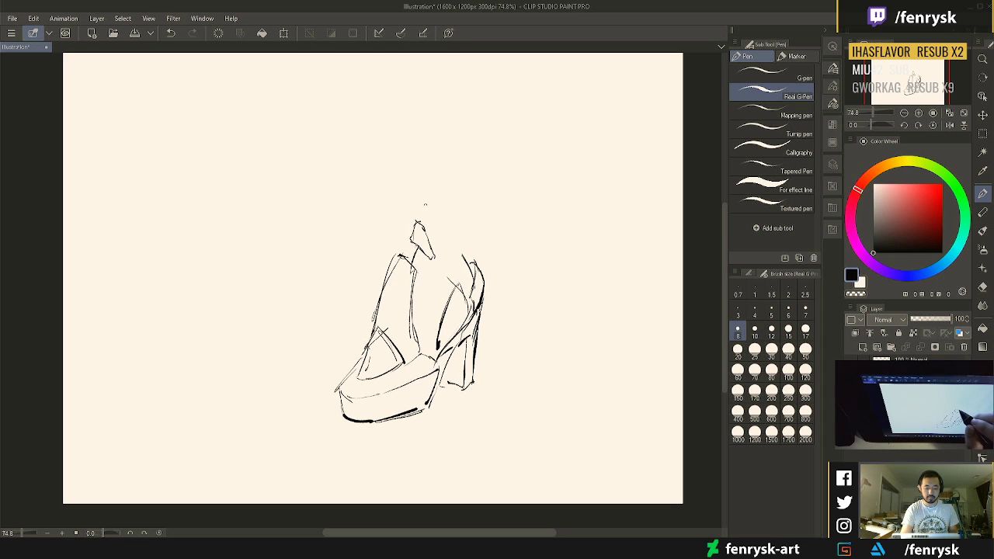
Draw the ankle collar's edge curving from the pointed shape above the instep up to a tip behind the leg
mouse_move(422, 198)
mouse_down()
mouse_move(451, 141)
mouse_move(476, 122)
mouse_up()
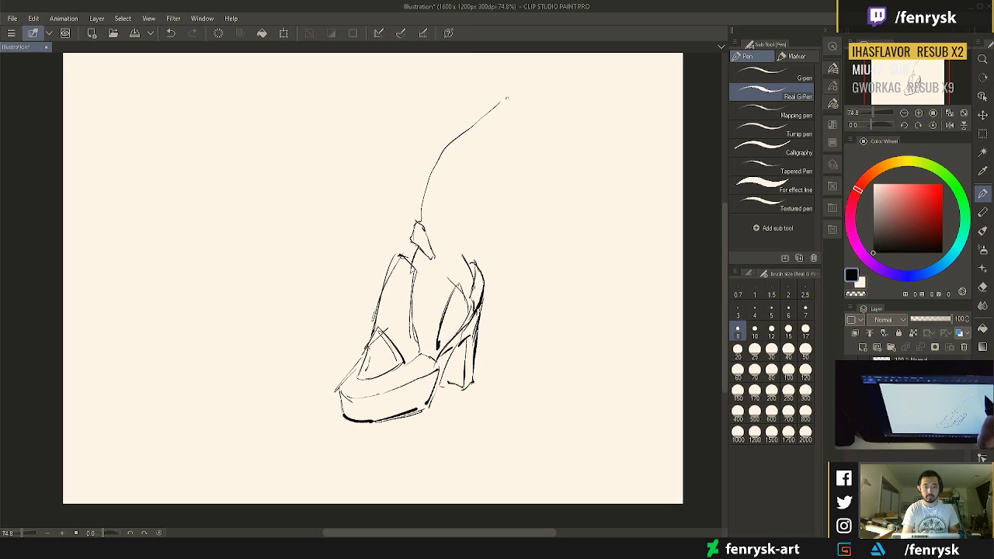
mouse_move(515, 87)
mouse_down()
mouse_move(436, 159)
mouse_move(430, 211)
mouse_up()
drag(464, 143, 432, 186)
drag(515, 81, 479, 95)
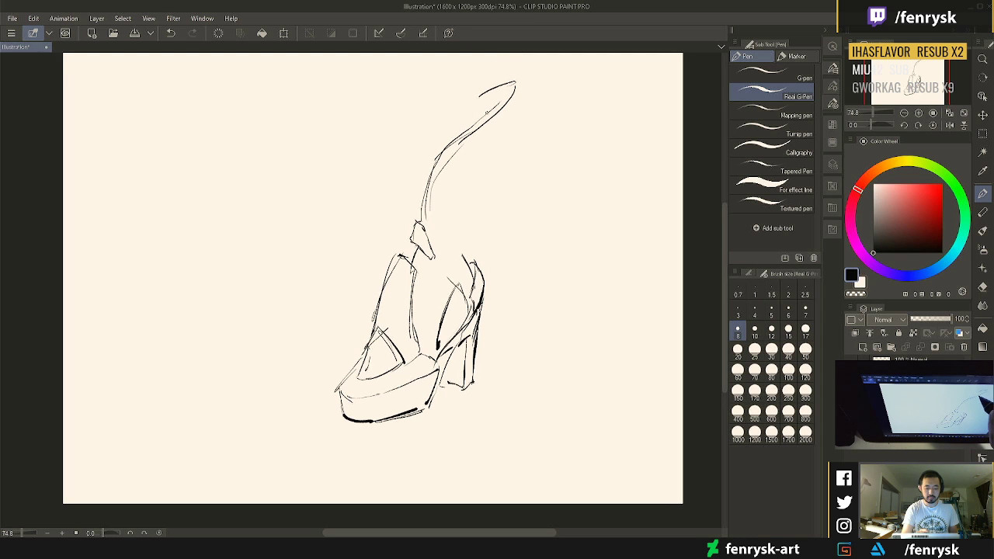
Sketch the two vertical leg lines rising from the shoe and add a curved double-edged collar flap in front of the shin
drag(497, 55, 489, 114)
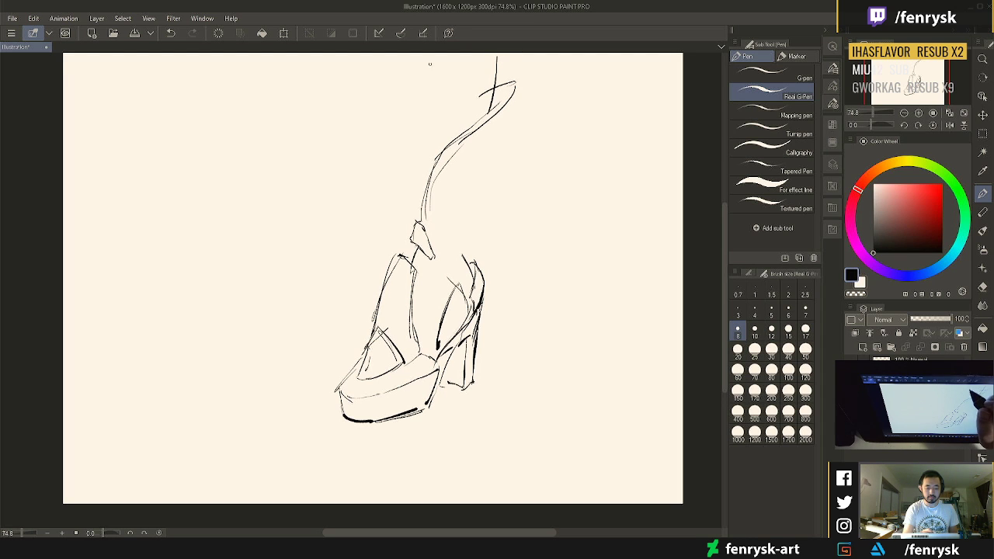
drag(435, 68, 439, 154)
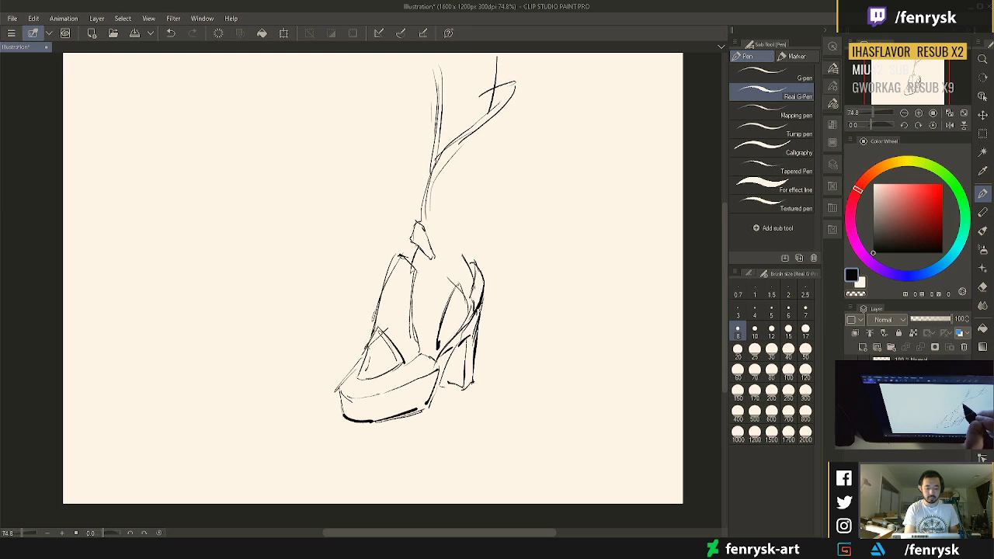
mouse_move(436, 117)
mouse_down()
mouse_move(402, 160)
mouse_move(422, 230)
mouse_up()
drag(407, 191, 415, 221)
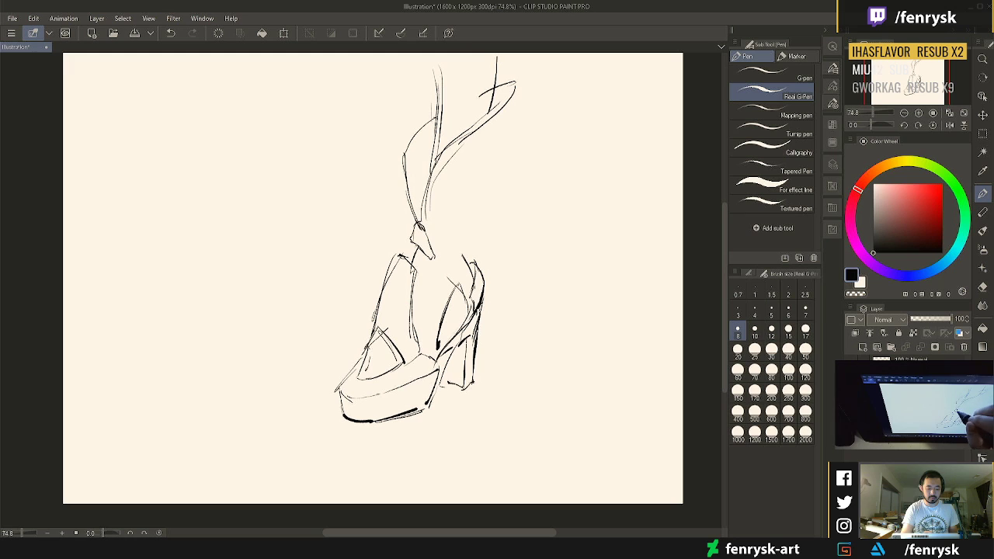
mouse_move(437, 129)
mouse_down()
mouse_move(417, 156)
mouse_move(411, 213)
mouse_up()
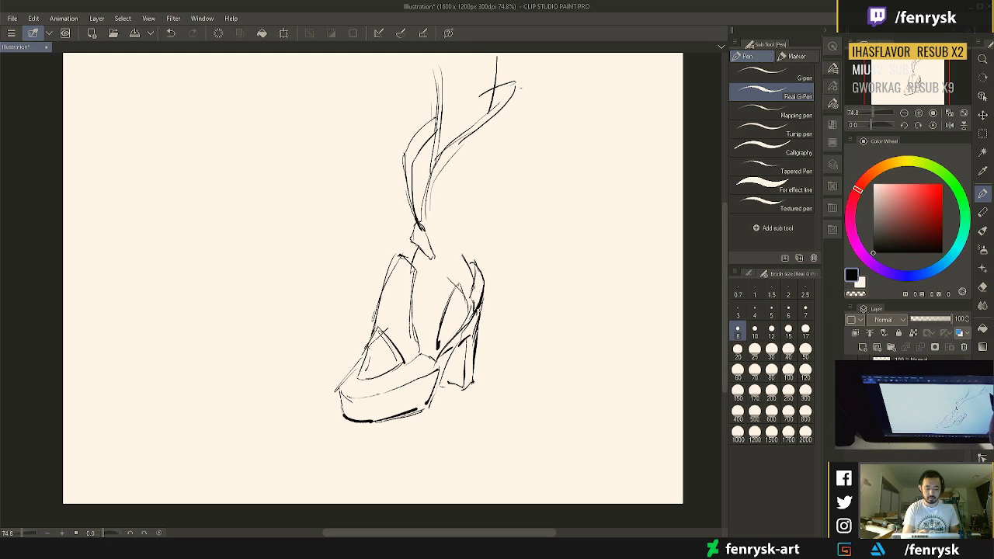
Draw the collar's back contour from its tip toward the heel, then trim it with the eraser and restate it closer in
drag(515, 82, 519, 122)
drag(500, 180, 496, 188)
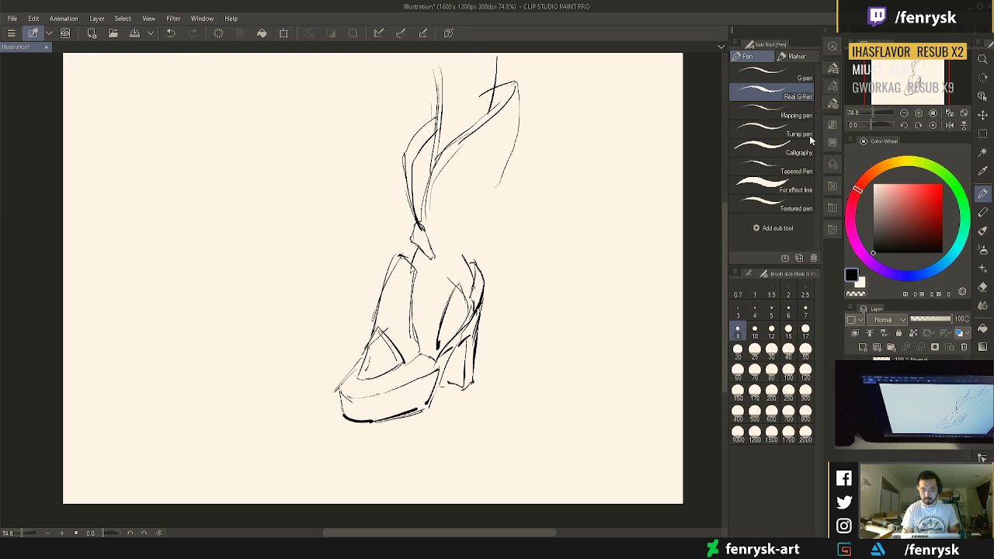
mouse_move(521, 86)
mouse_down()
mouse_move(508, 170)
mouse_move(475, 237)
mouse_up()
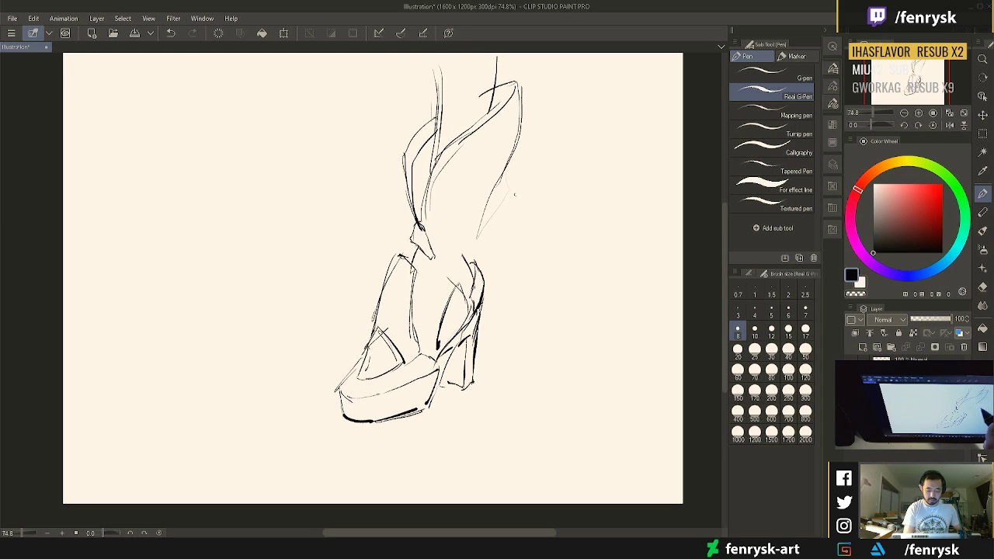
key(e)
mouse_move(514, 195)
mouse_down()
mouse_move(495, 216)
mouse_move(522, 109)
mouse_move(479, 211)
mouse_up()
key(p)
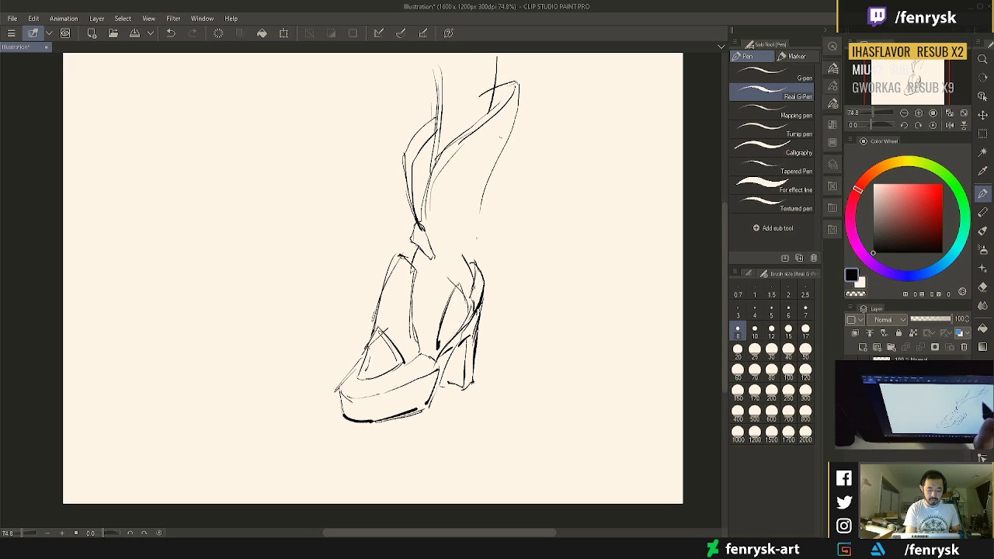
drag(517, 84, 493, 168)
drag(516, 106, 469, 211)
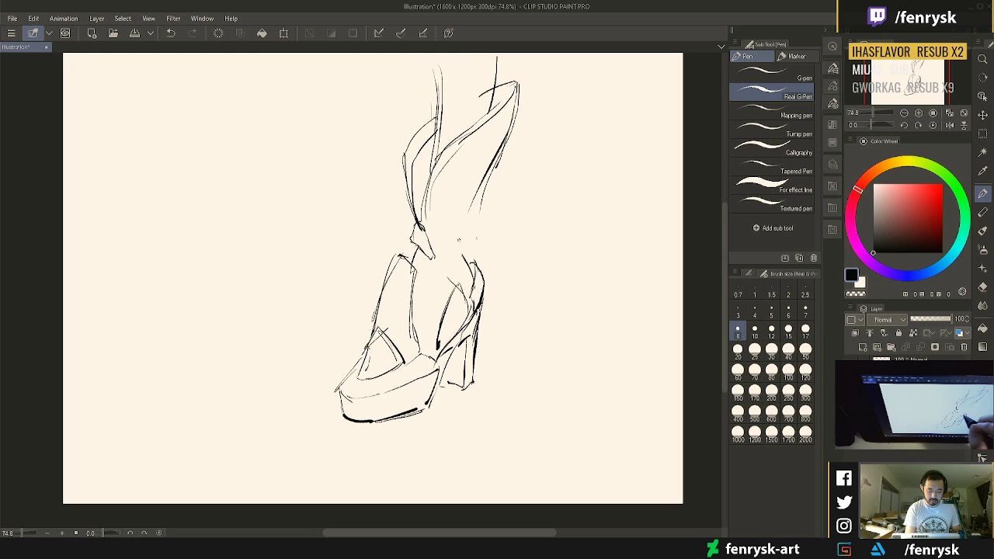
Erase the collar's back contour and its sweeping edge with the Hard eraser at size 60
key(e)
drag(513, 129, 490, 151)
drag(519, 85, 470, 211)
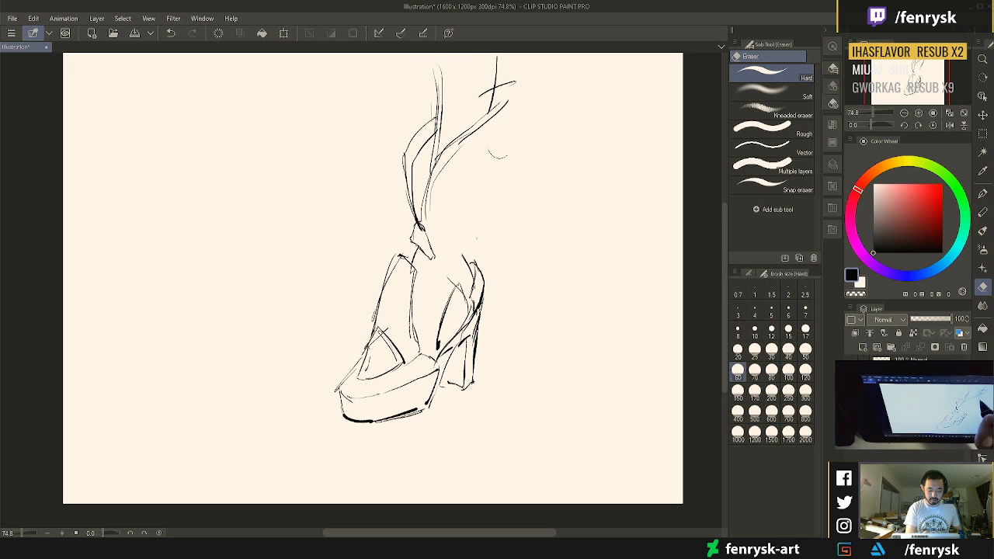
mouse_move(509, 115)
mouse_down()
mouse_move(487, 97)
mouse_move(505, 91)
mouse_move(505, 110)
mouse_move(461, 160)
mouse_up()
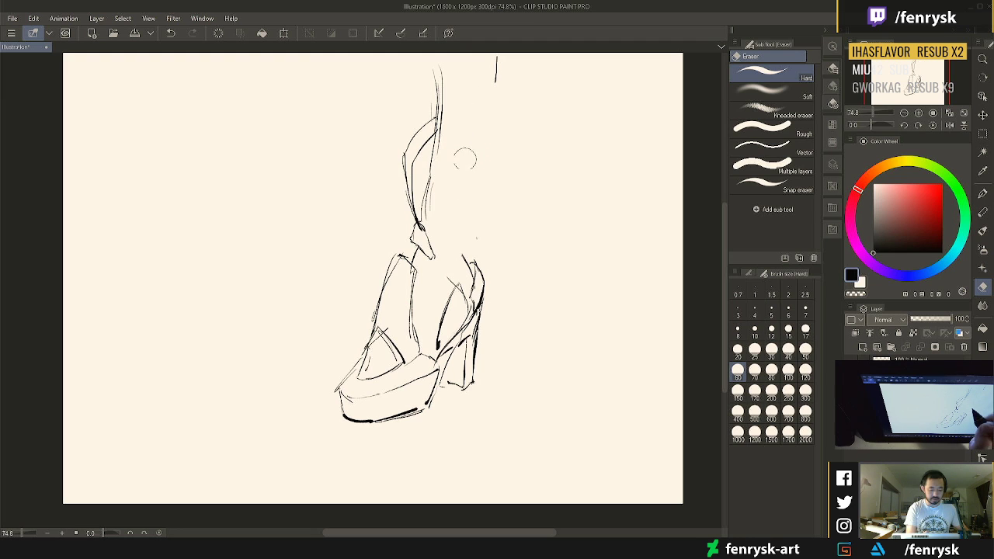
Redraw the collar with a lower tip, a straighter front edge and a back contour running down to the heel cup
key(p)
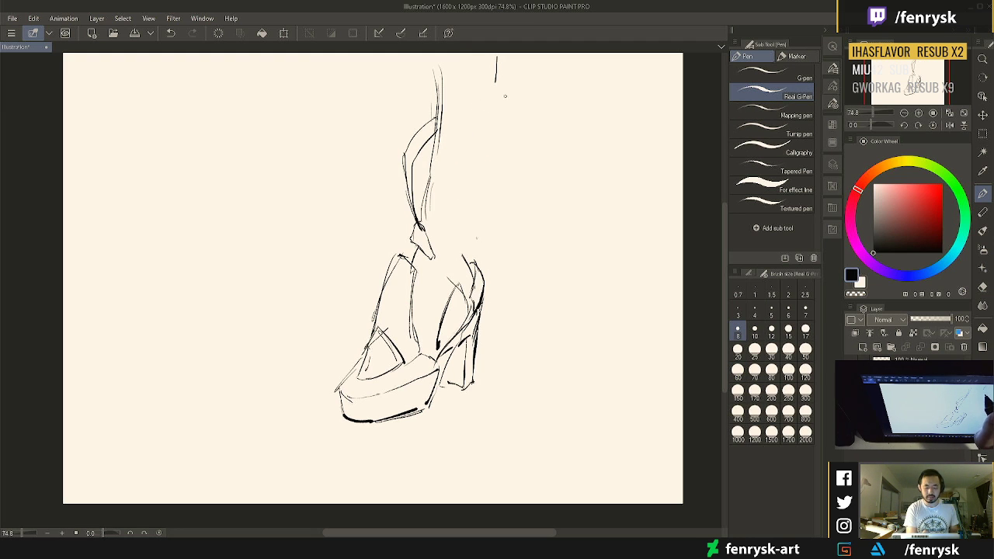
mouse_move(495, 81)
mouse_down()
mouse_move(484, 134)
mouse_move(516, 99)
mouse_move(447, 177)
mouse_up()
drag(485, 133, 423, 225)
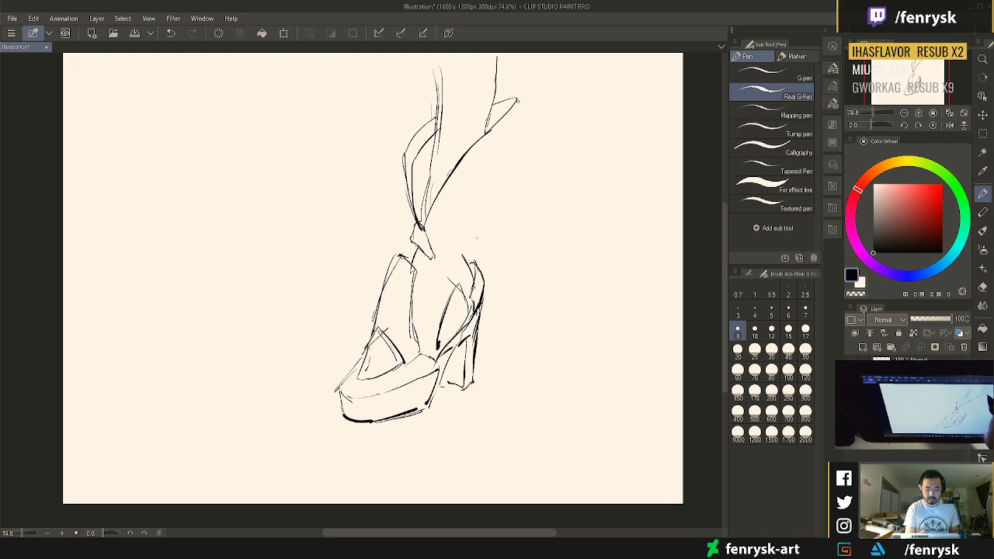
mouse_move(517, 99)
mouse_down()
mouse_move(518, 127)
mouse_move(484, 211)
mouse_up()
drag(504, 163, 468, 248)
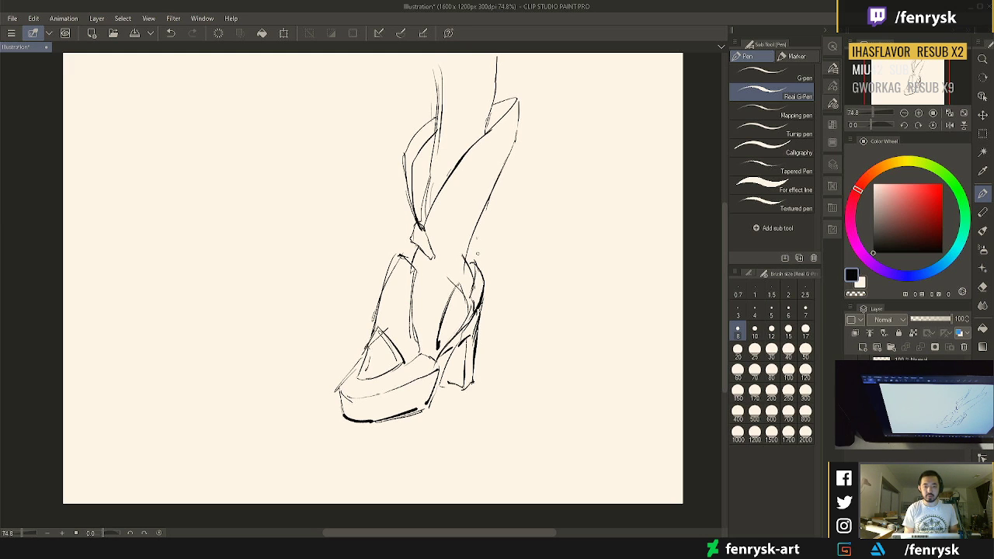
Erase the collar's tip and redraw it as a folded, squarer peak with bolder front and back edges
key(e)
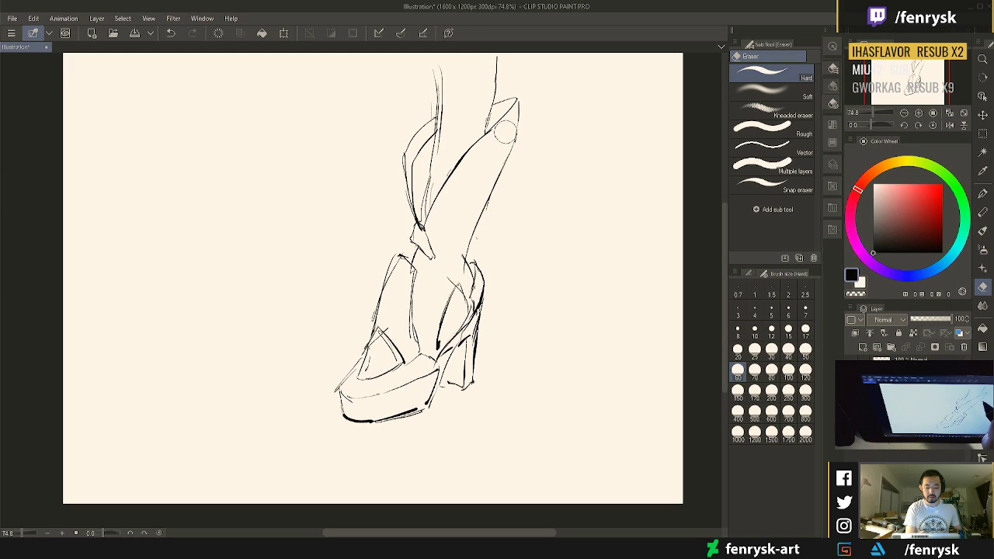
drag(506, 117, 471, 160)
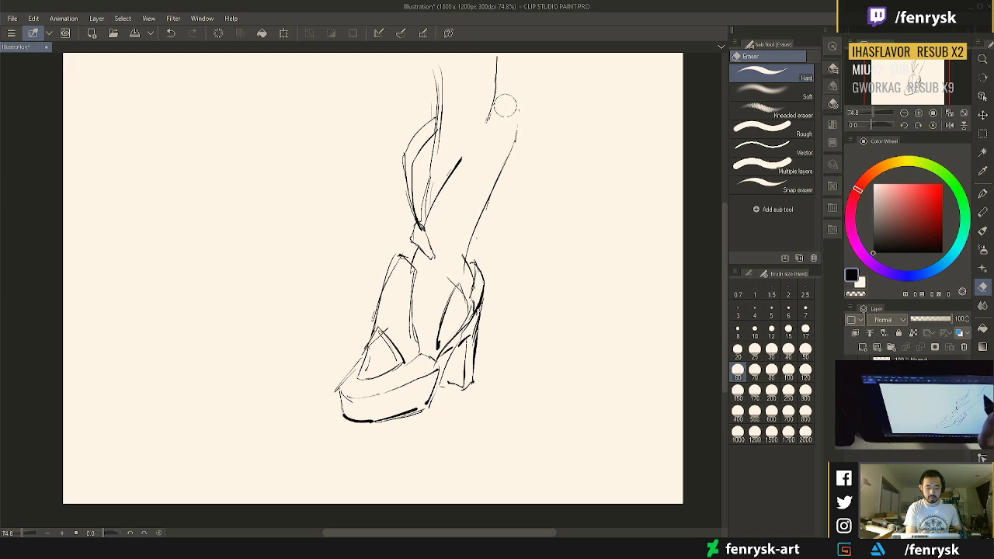
mouse_move(505, 105)
mouse_down()
mouse_move(498, 95)
mouse_move(511, 83)
mouse_up()
key(p)
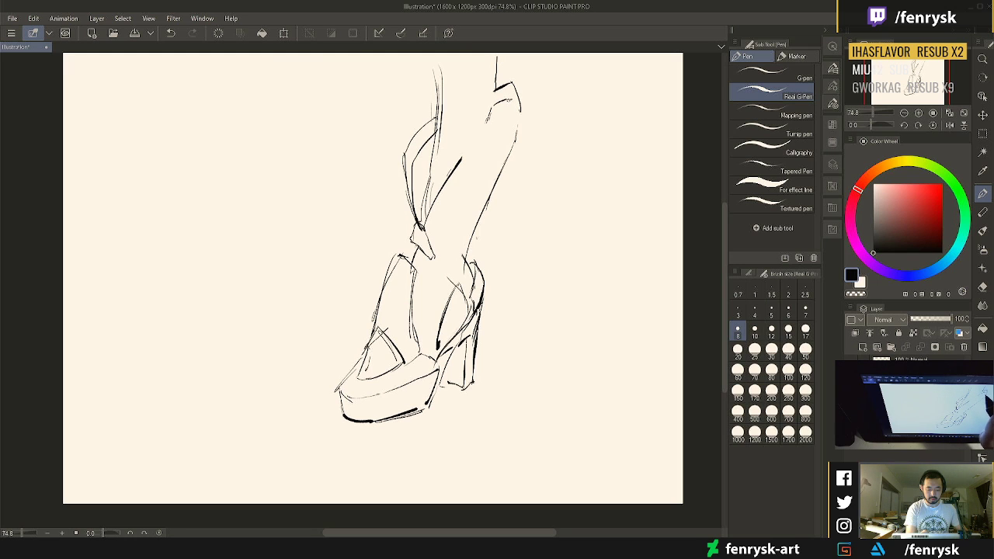
mouse_move(468, 155)
mouse_down()
mouse_move(509, 131)
mouse_move(489, 142)
mouse_up()
mouse_move(447, 178)
mouse_down()
mouse_move(498, 136)
mouse_move(509, 162)
mouse_move(470, 236)
mouse_up()
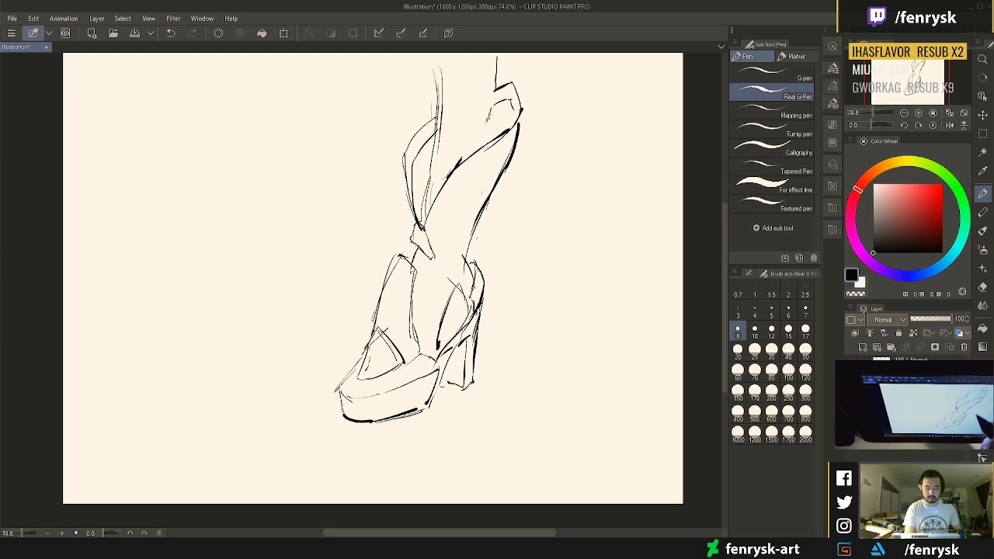
Erase the whole collar and the leg lines above the shoe, keeping the pointed shape over the instep
key(e)
mouse_move(519, 131)
mouse_down()
mouse_move(478, 204)
mouse_move(459, 266)
mouse_up()
mouse_move(517, 74)
mouse_down()
mouse_move(477, 167)
mouse_move(434, 203)
mouse_move(455, 99)
mouse_move(499, 78)
mouse_up()
mouse_move(438, 69)
mouse_down()
mouse_move(486, 97)
mouse_move(478, 78)
mouse_up()
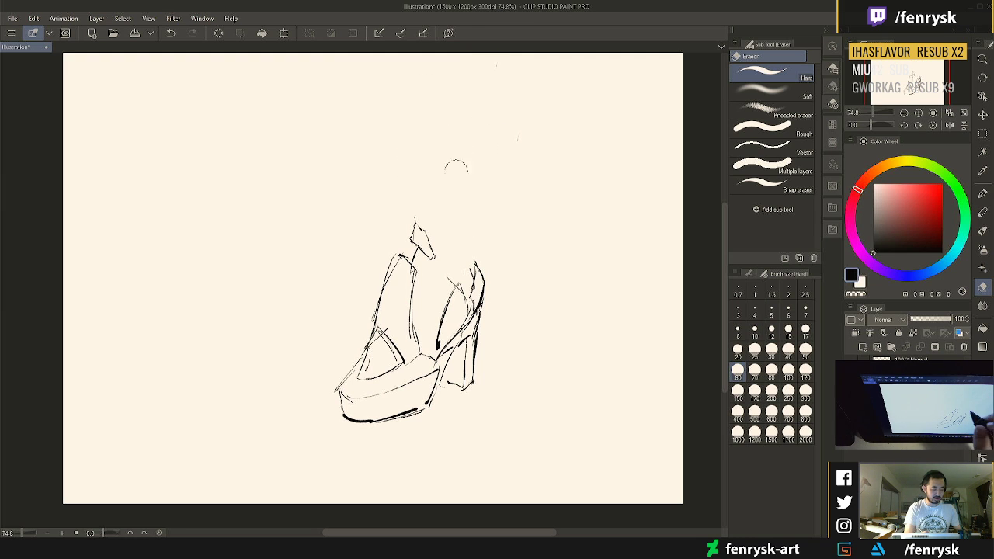
Draw a new collar back contour rising from the heel cup and curving over into a rounded peak
key(p)
drag(475, 197, 472, 261)
drag(511, 121, 471, 233)
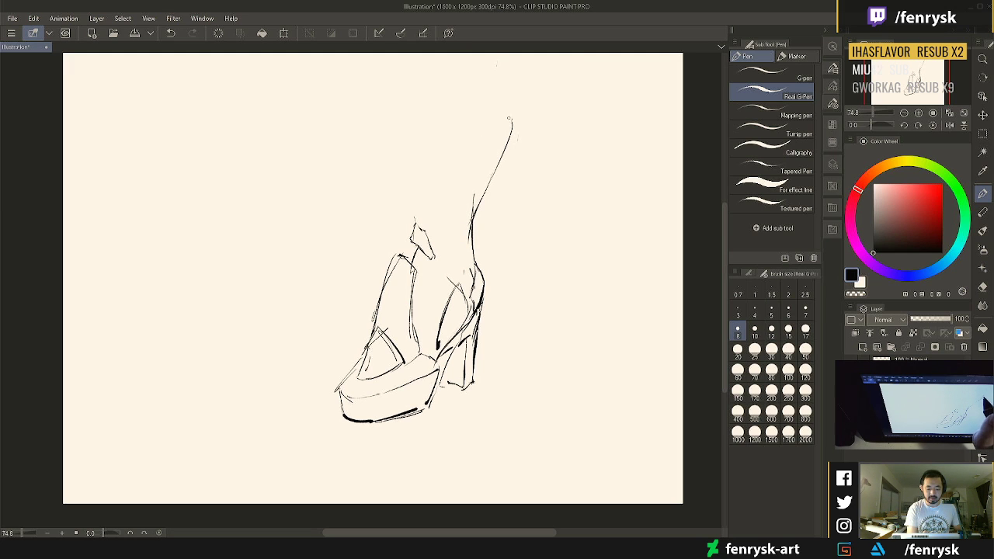
mouse_move(470, 114)
mouse_down()
mouse_move(500, 99)
mouse_move(513, 121)
mouse_up()
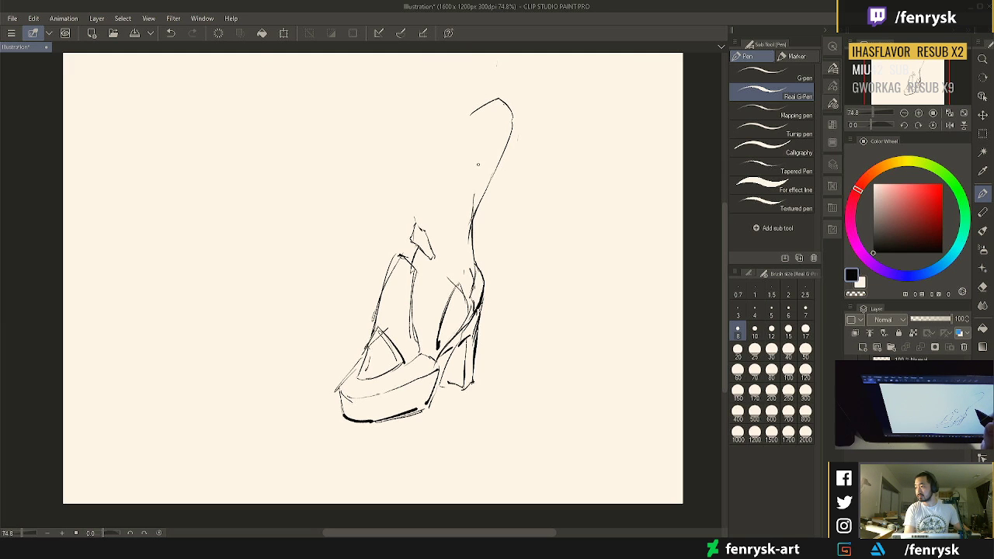
Erase the collar's rounded back contour and redraw it narrower, with an angular peak and a line down to the heel cup
key(e)
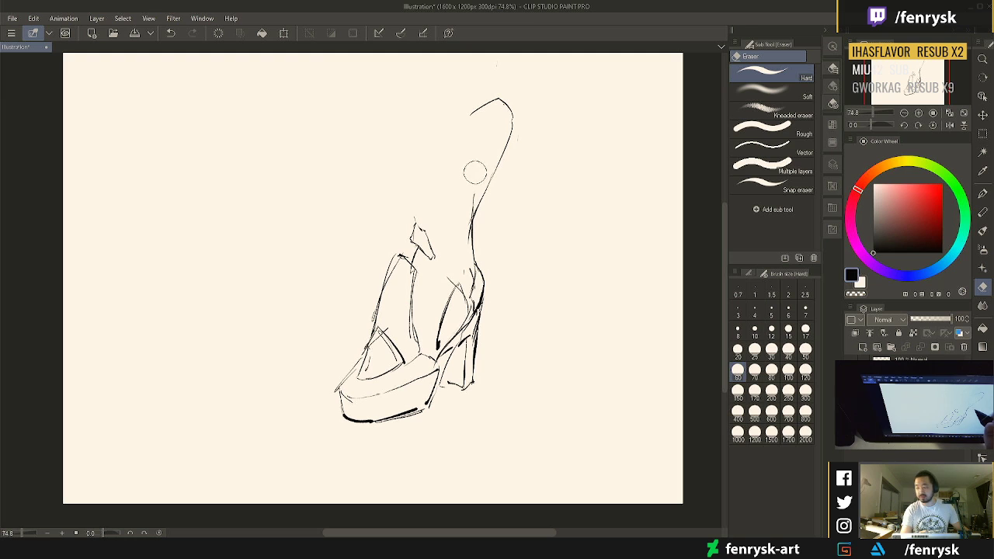
mouse_move(473, 169)
mouse_down()
mouse_move(508, 122)
mouse_move(486, 171)
mouse_move(501, 138)
mouse_up()
key(p)
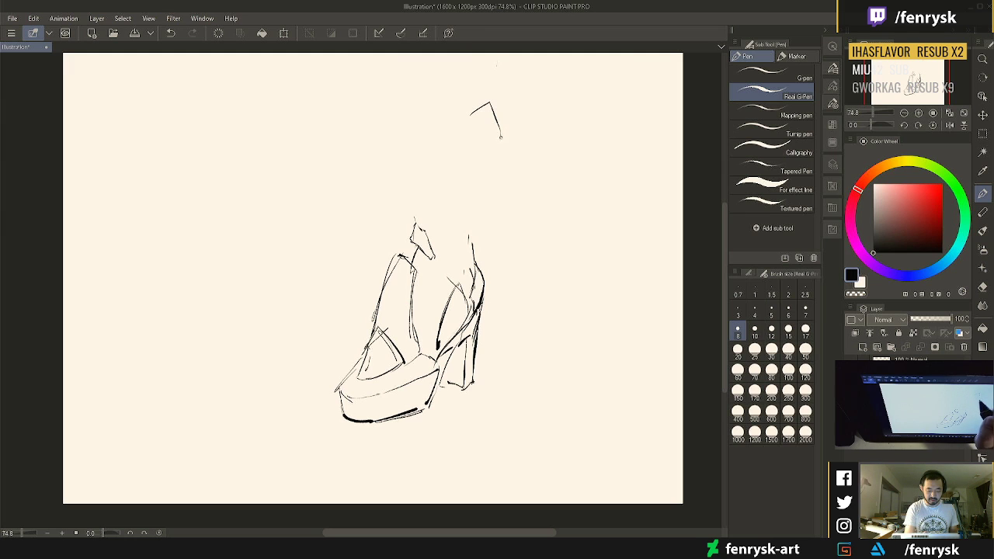
drag(482, 184, 470, 239)
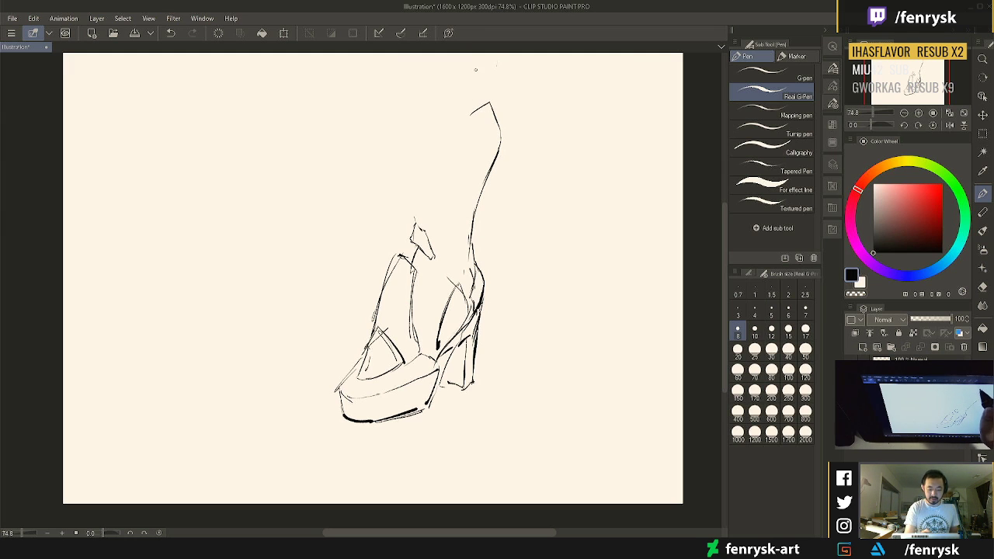
Draw the back and front leg lines descending into the collar opening
drag(476, 67, 462, 164)
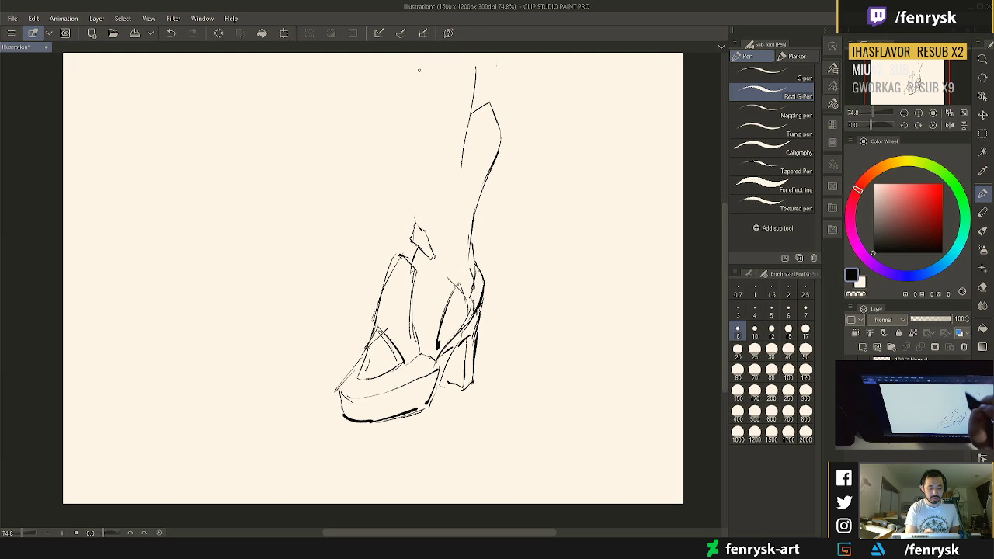
drag(420, 68, 424, 144)
drag(424, 98, 419, 198)
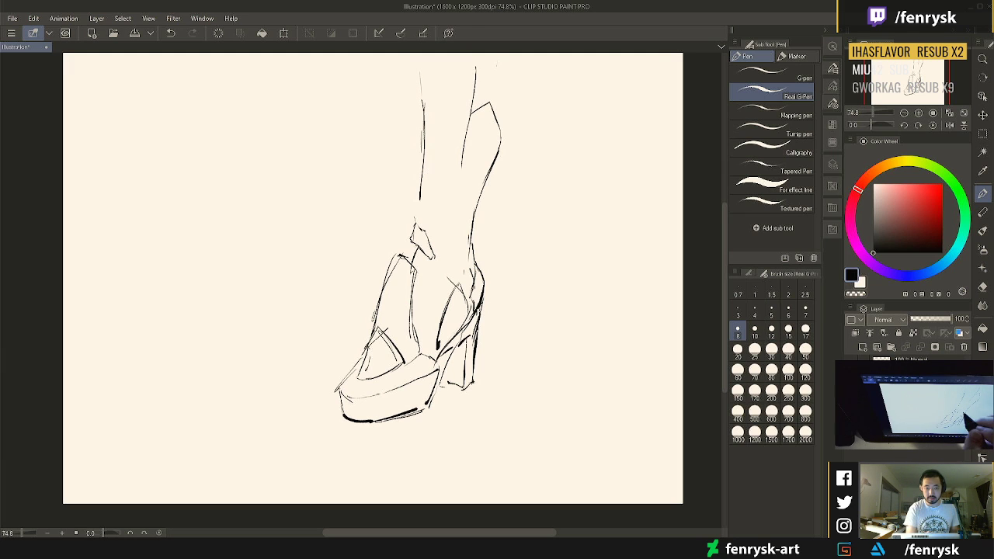
Draw the curved front flap, the collar edge sweeping from instep to back peak, and a small inner fold at the peak
mouse_move(423, 143)
mouse_down()
mouse_move(395, 202)
mouse_move(416, 227)
mouse_up()
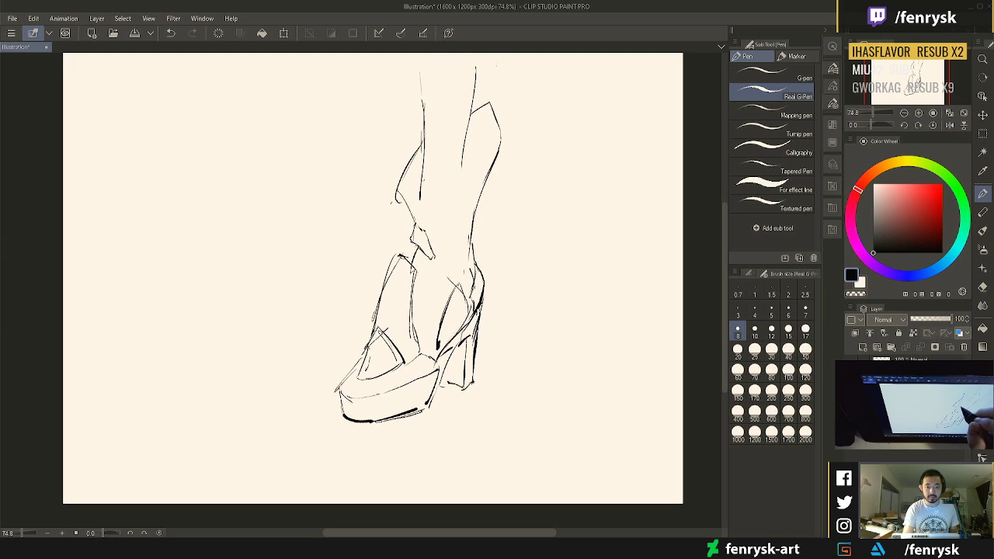
drag(424, 163, 407, 209)
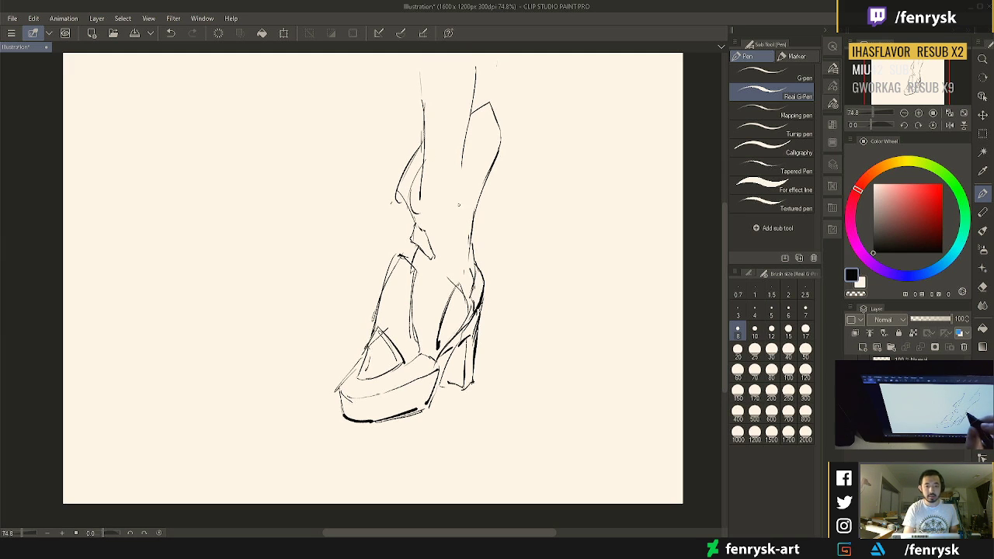
drag(496, 123, 423, 226)
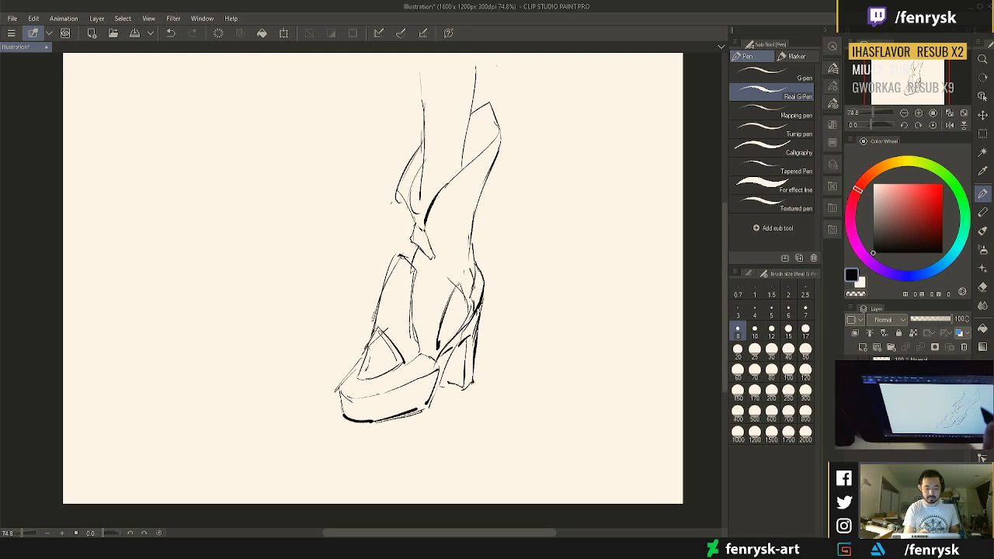
drag(470, 130, 486, 122)
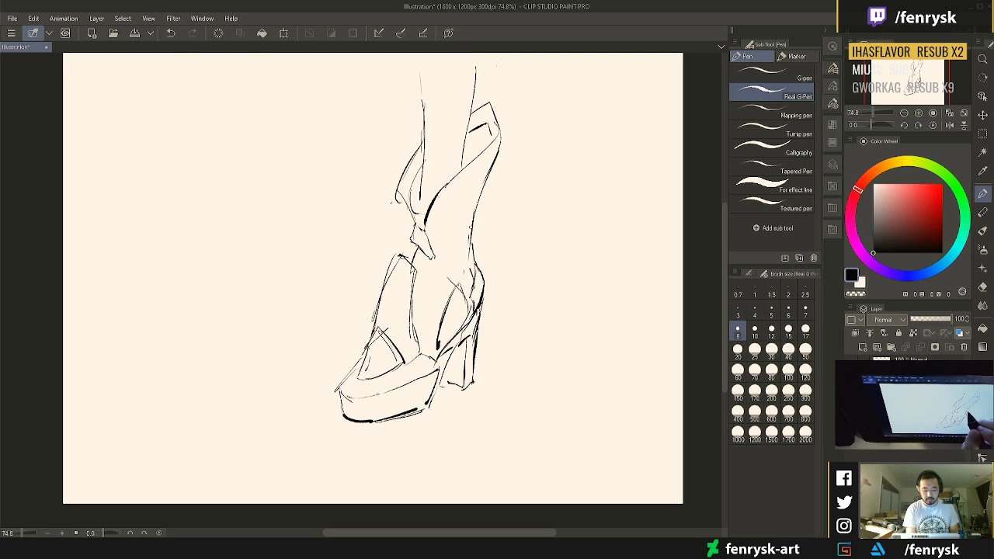
Draw a slanted strap across the ankle and strengthen the lines at the top of the heel cup and along the toe
mouse_move(470, 237)
mouse_down()
mouse_move(442, 262)
mouse_move(465, 256)
mouse_up()
mouse_move(476, 247)
mouse_down()
mouse_move(477, 272)
mouse_move(458, 264)
mouse_move(432, 276)
mouse_move(469, 255)
mouse_move(479, 276)
mouse_up()
key(e)
key(p)
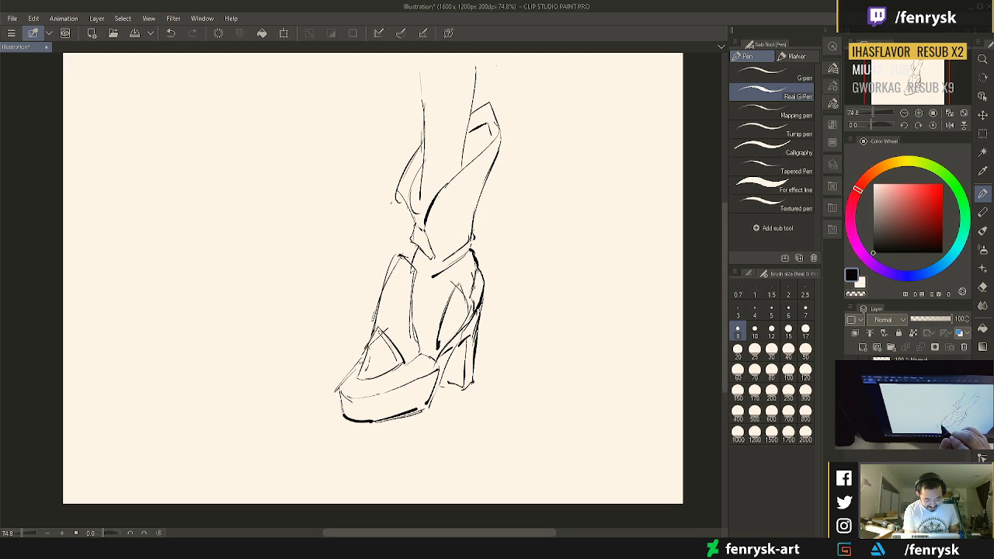
drag(364, 359, 338, 390)
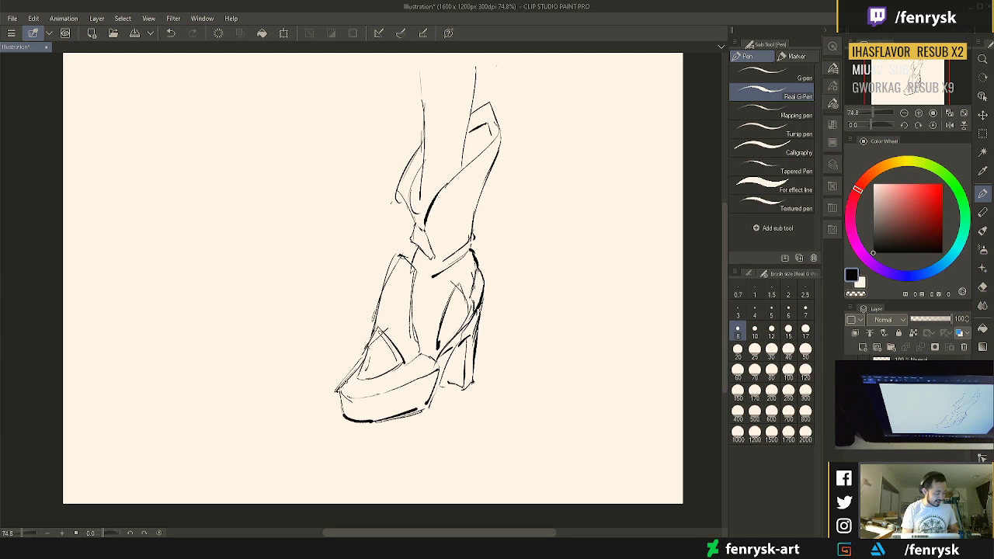
Start saving the illustration and choose the artwork folder as the destination
key(ctrl+s)
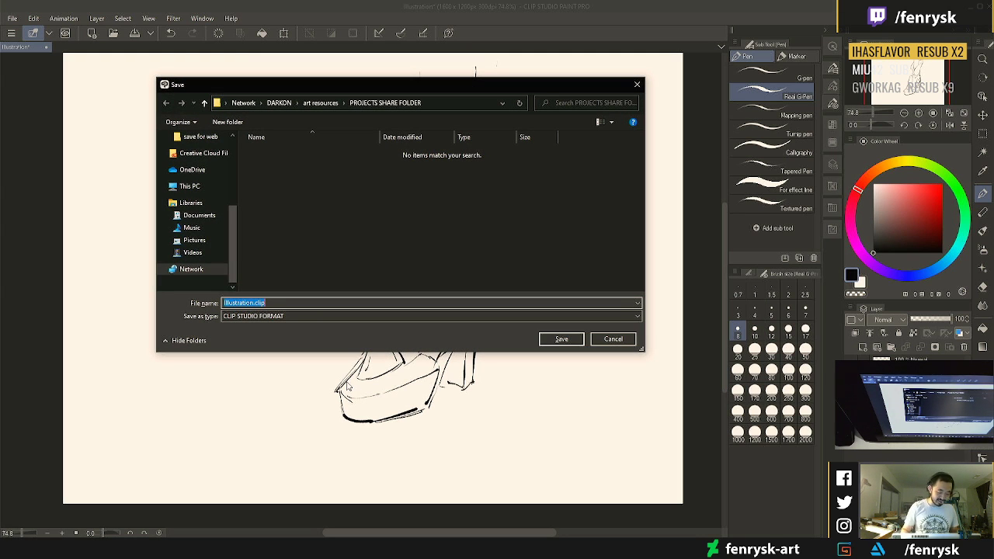
scroll(218, 164, up, 10)
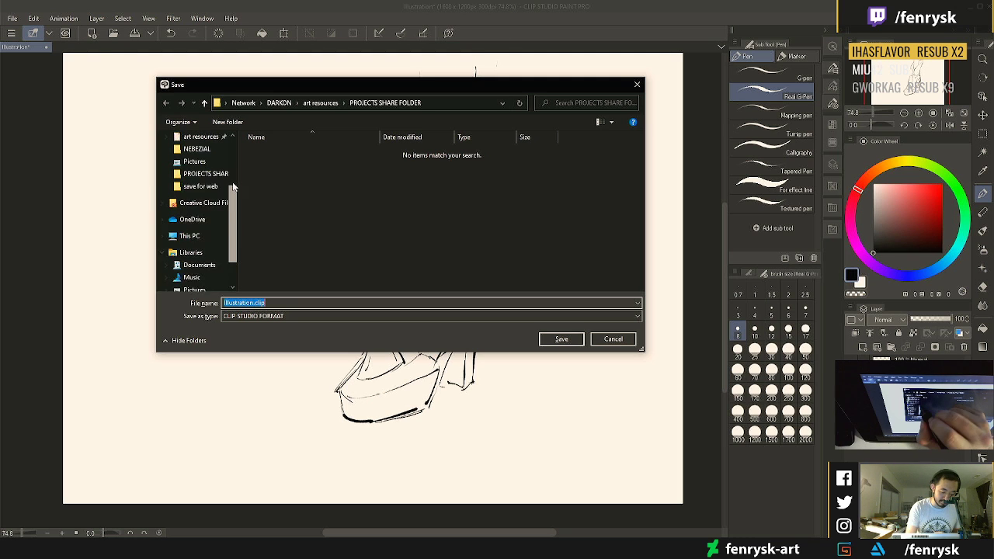
click(203, 195)
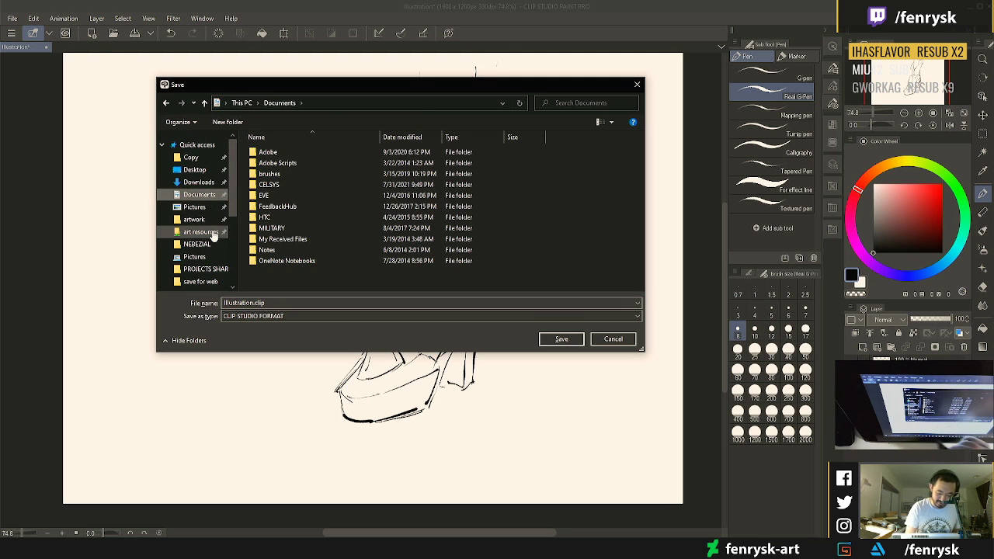
click(195, 219)
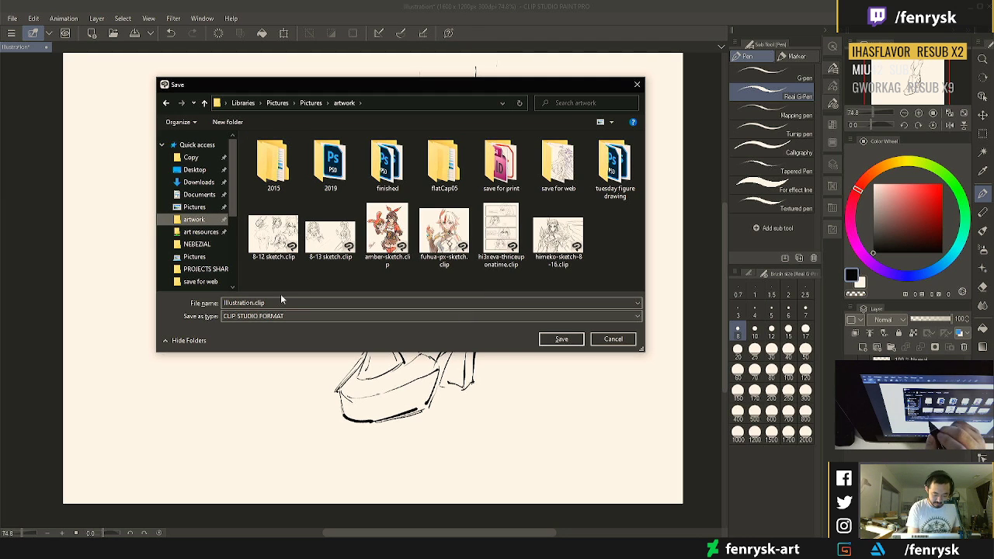
Name the file sketch-8-18-nighttime.clip and save it in CLIP STUDIO FORMAT
double_click(256, 302)
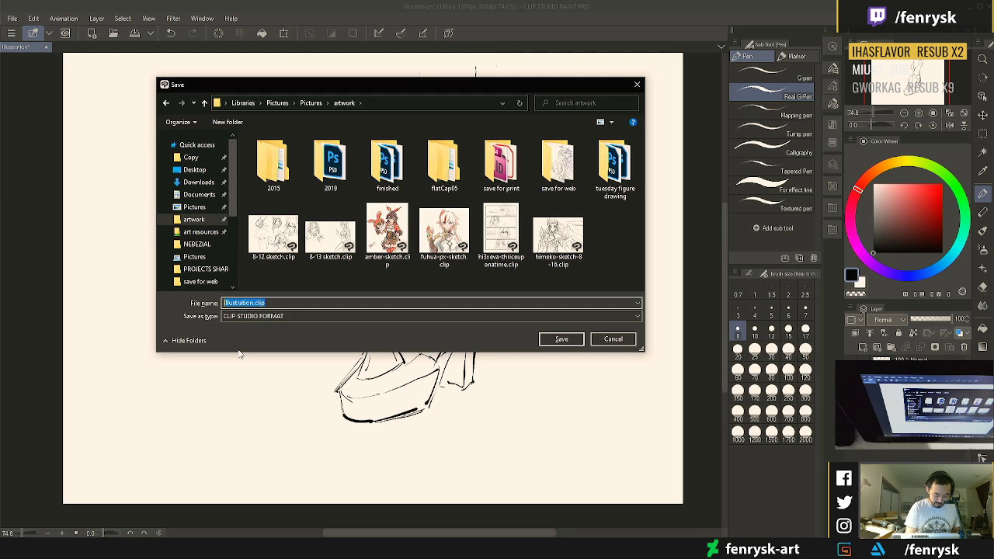
key(Left)
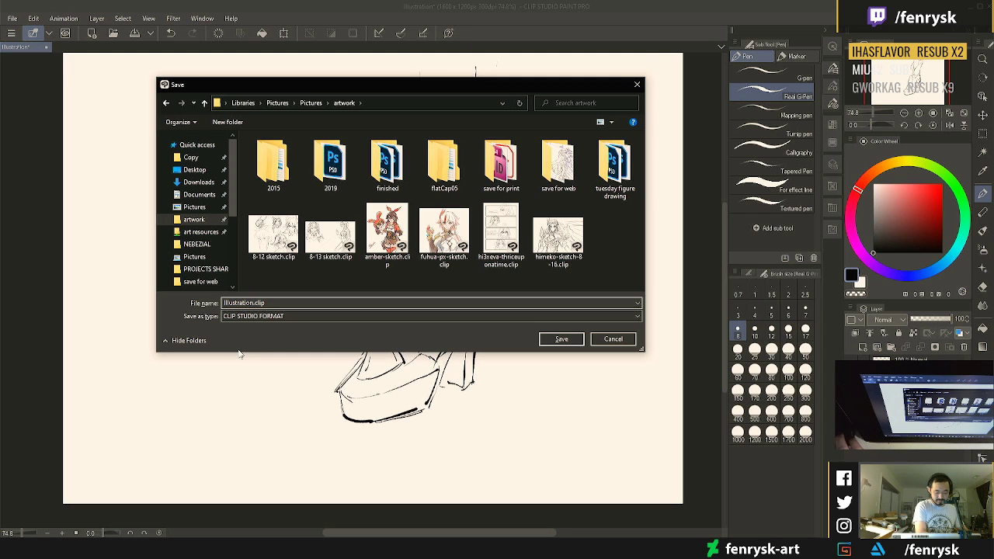
key(shift+Right)
key(shift+Right)
key(shift+Right)
key(shift+Right)
key(shift+Right)
key(shift+Right)
key(shift+Right)
key(shift+Right)
key(shift+Right)
key(shift+Right)
key(shift+Right)
key(shift+Right)
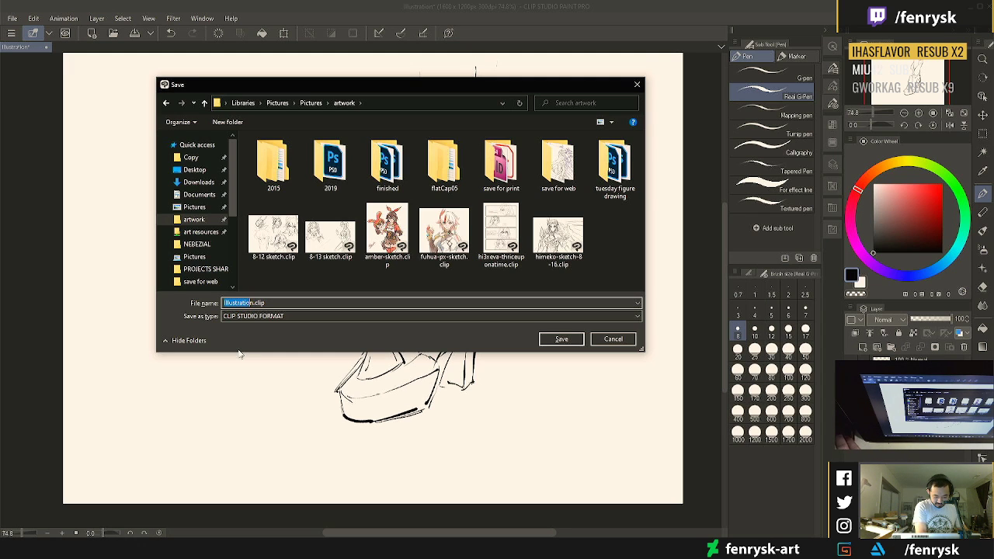
text(sketch)
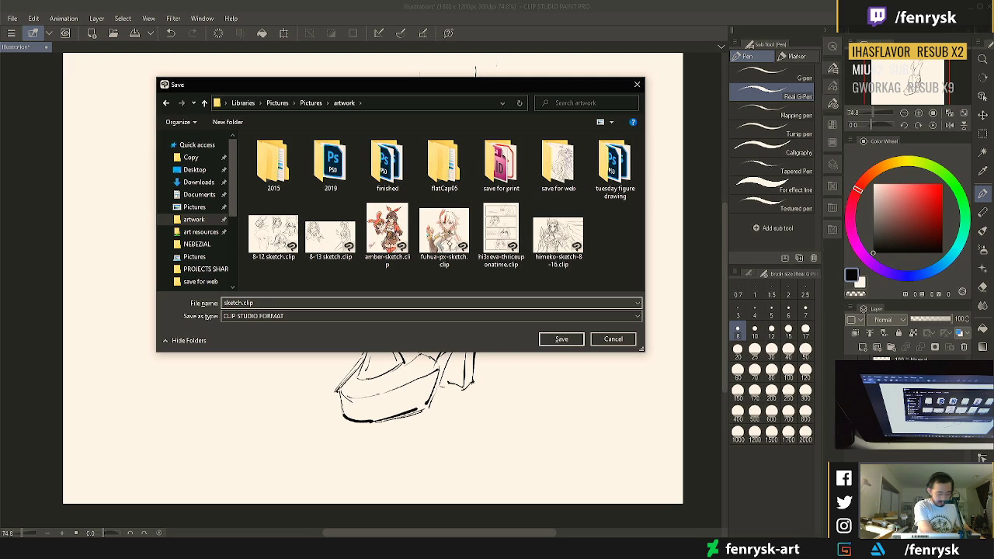
text(8-18)
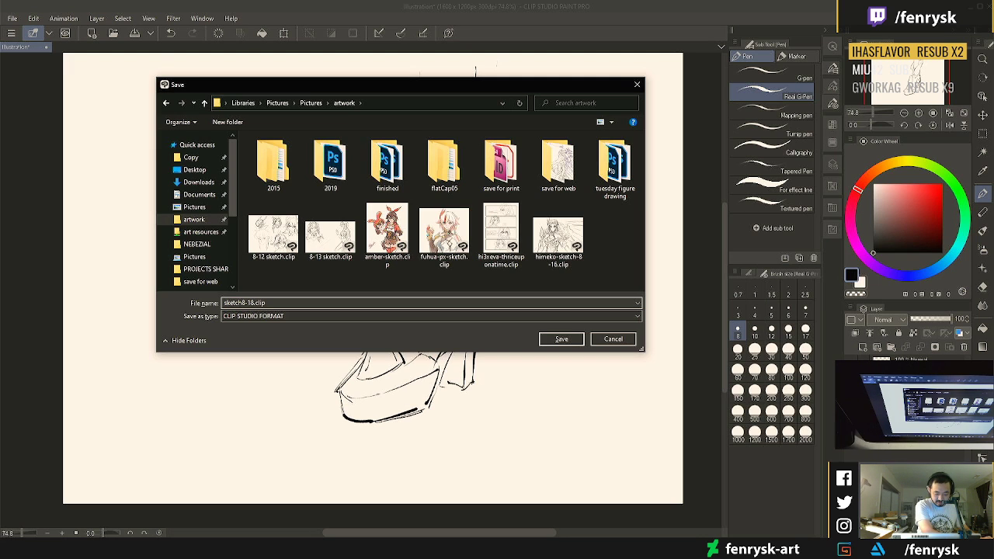
text(-)
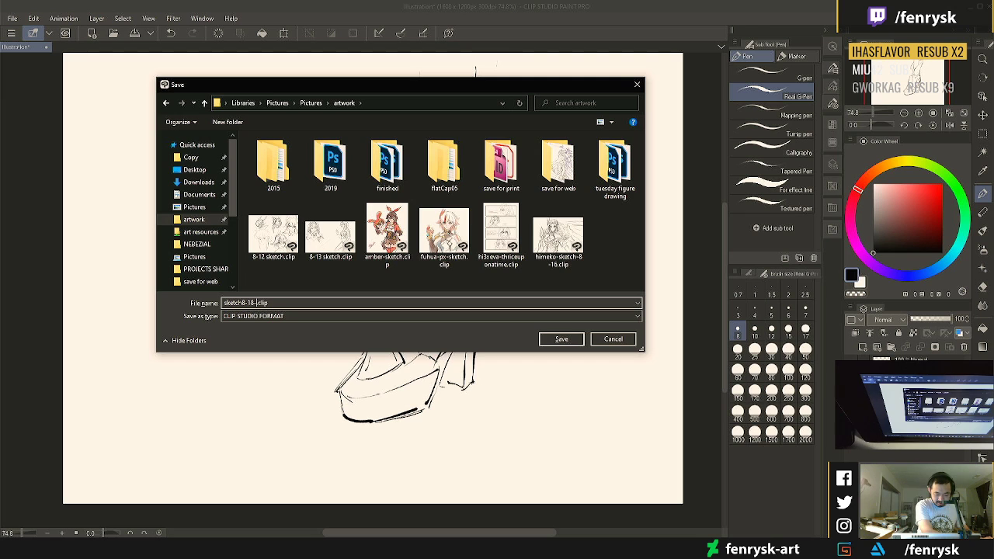
text(nighttime)
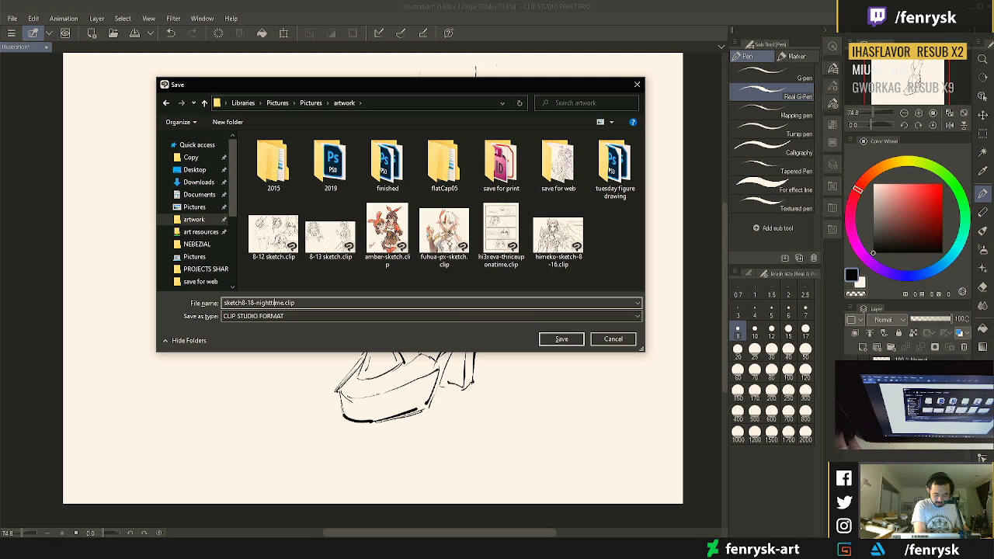
key(Return)
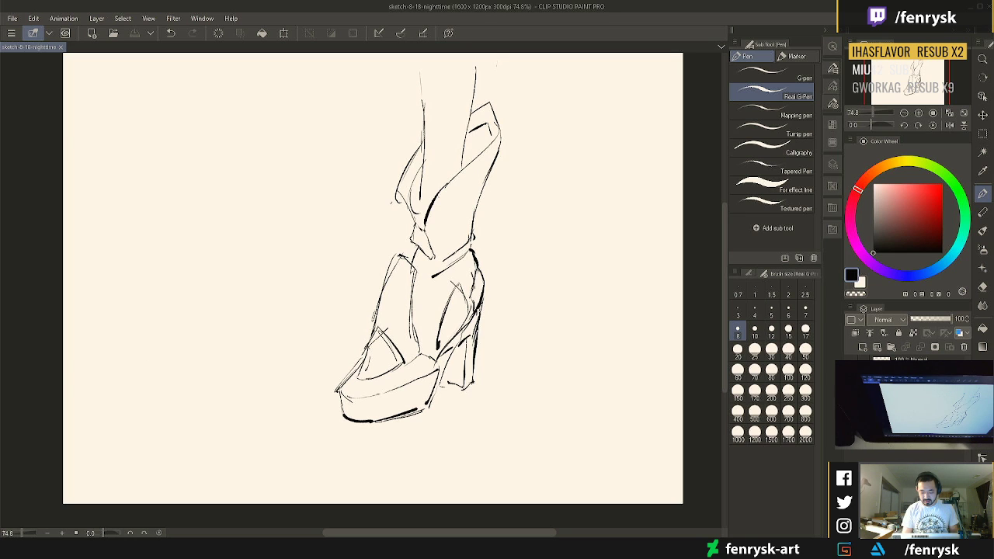
Show the full-figure sketch in place of the shoe study, and switch back to the shoe
key(Delete)
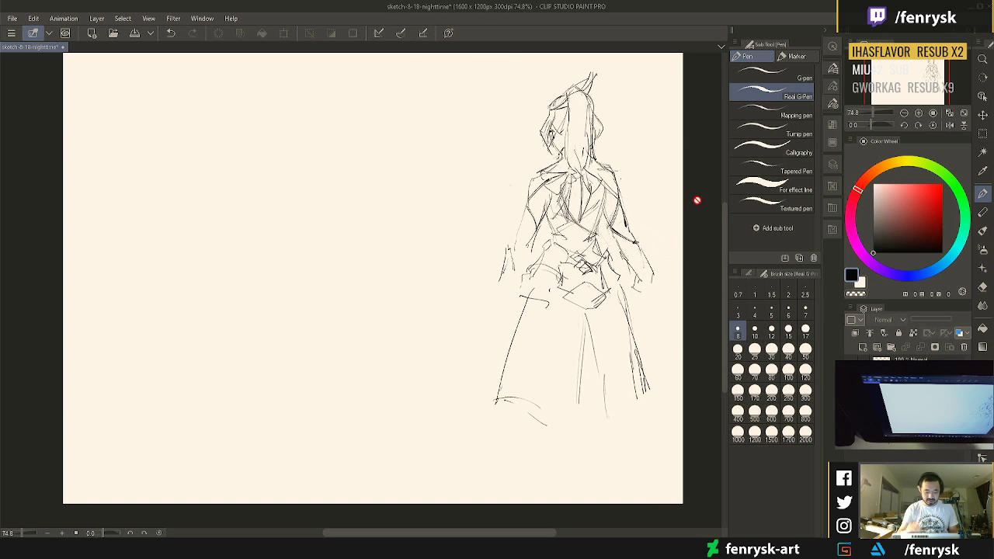
key(Delete)
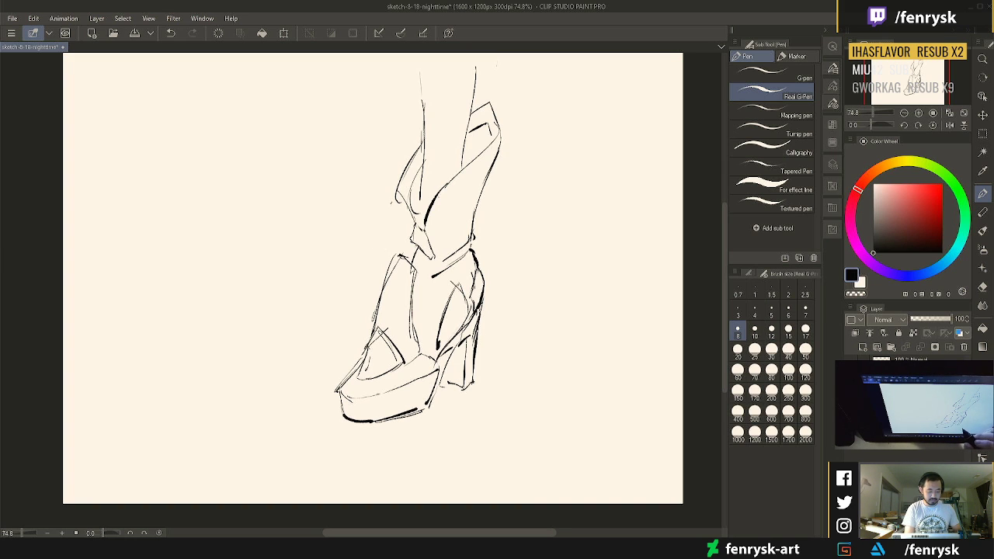
Transform the shoe study by moving it to the left part of the canvas, leaving the right side free
key(ctrl+t)
drag(466, 330, 261, 349)
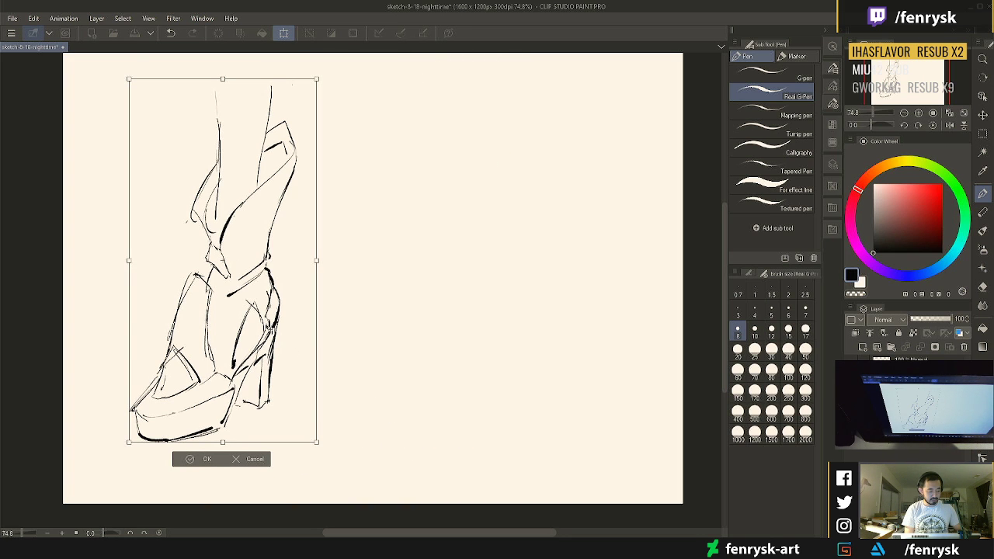
key(Return)
With the Real G-Pen, draw a small angular ankle peak right of the shoe study, slanting its back corner and adding an inner line
key(b)
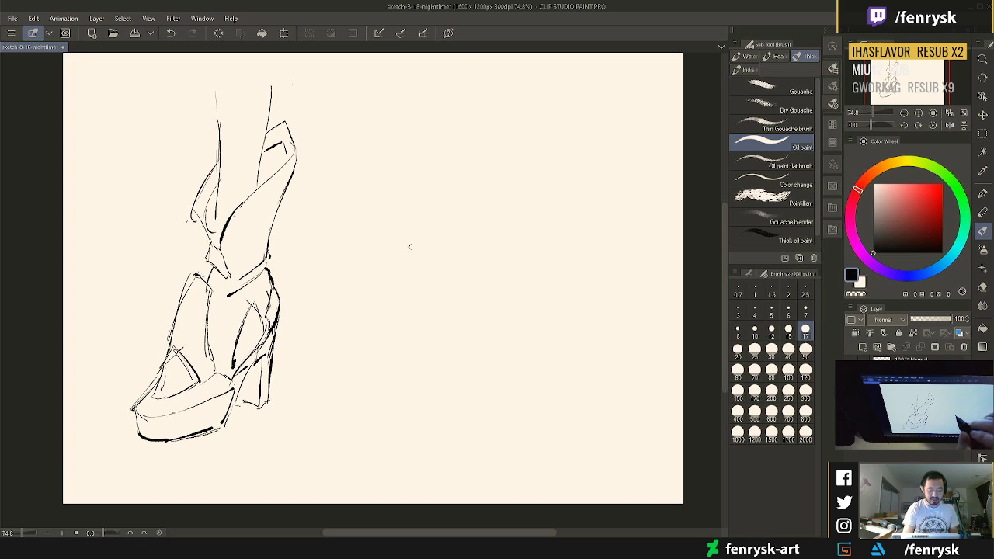
key(p)
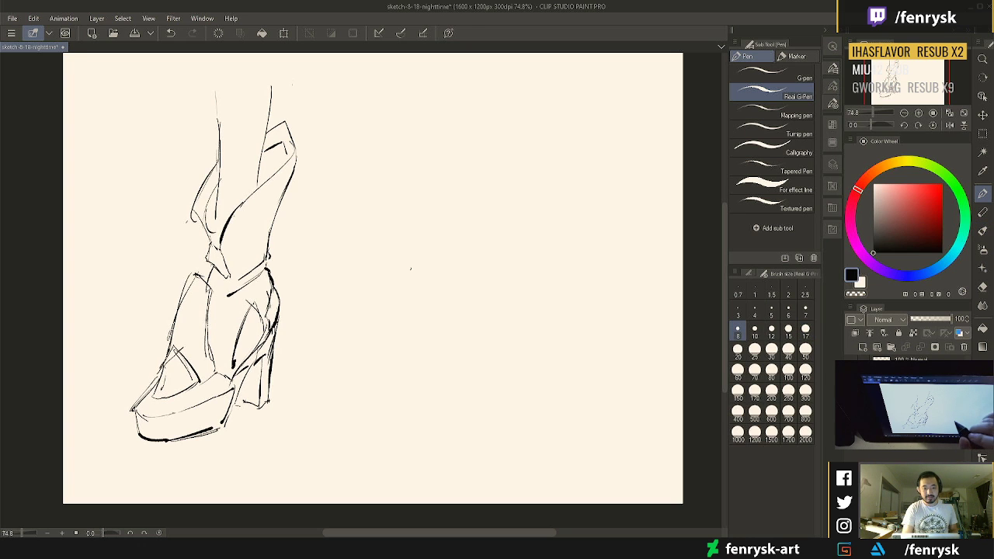
drag(383, 238, 384, 273)
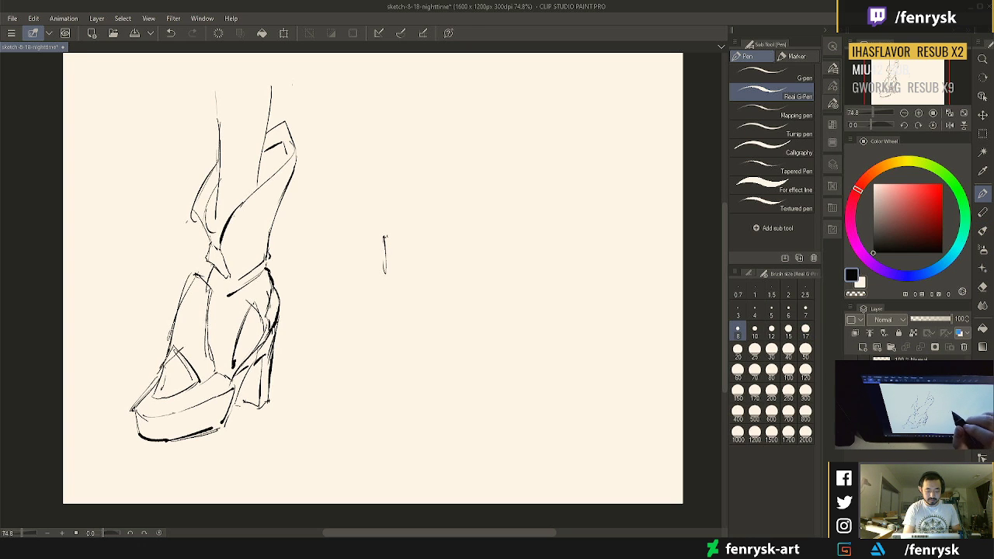
drag(400, 233, 413, 265)
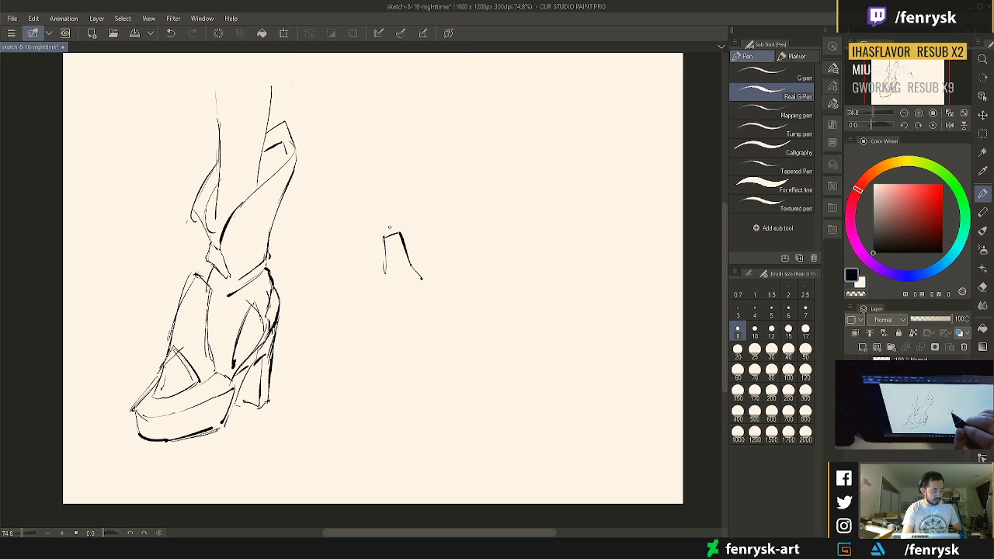
key(e)
drag(384, 245, 398, 230)
key(p)
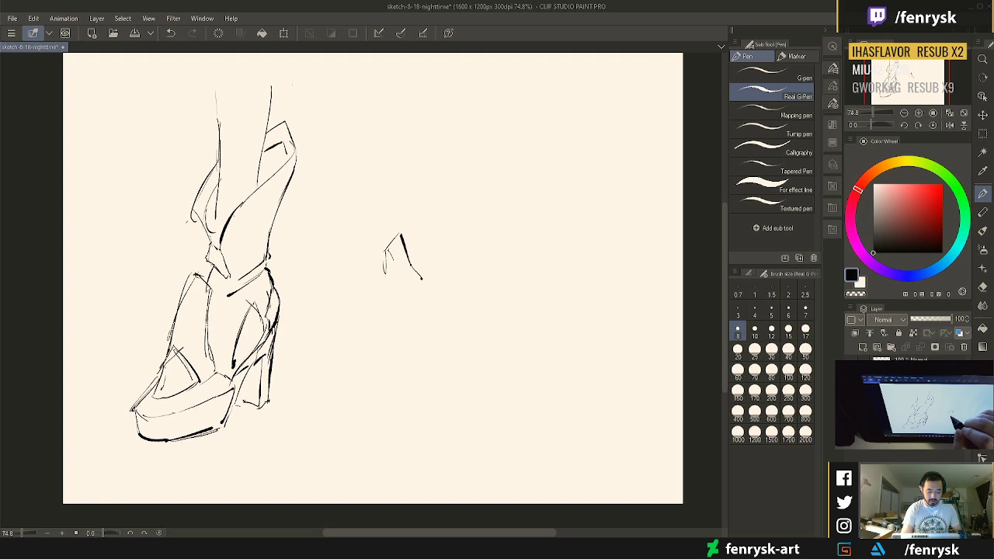
drag(392, 250, 402, 281)
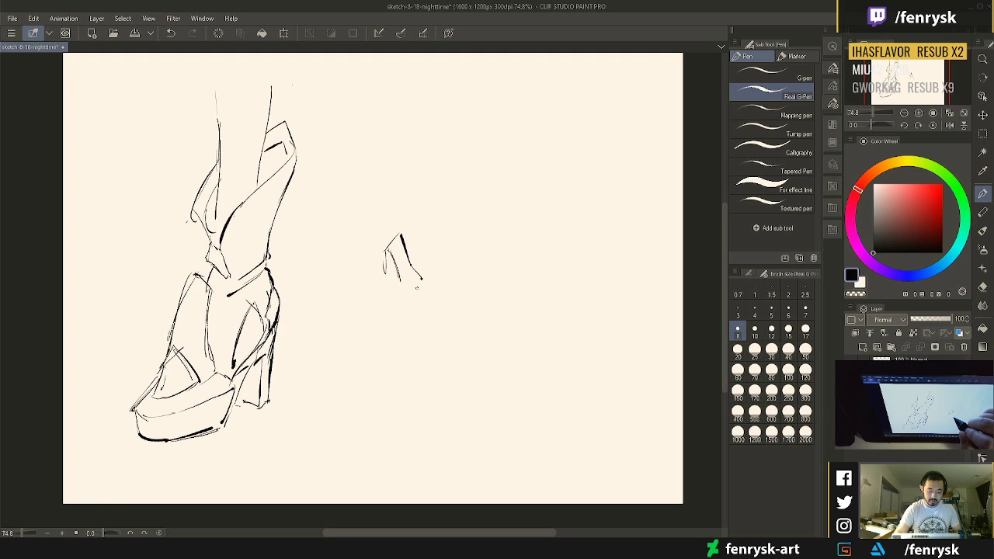
Close the ankle peak's base and draw the tall heel below it with a curved back, a trimmed foot and a slanted front edge
mouse_move(401, 283)
mouse_down()
mouse_move(431, 282)
mouse_move(384, 297)
mouse_move(396, 360)
mouse_up()
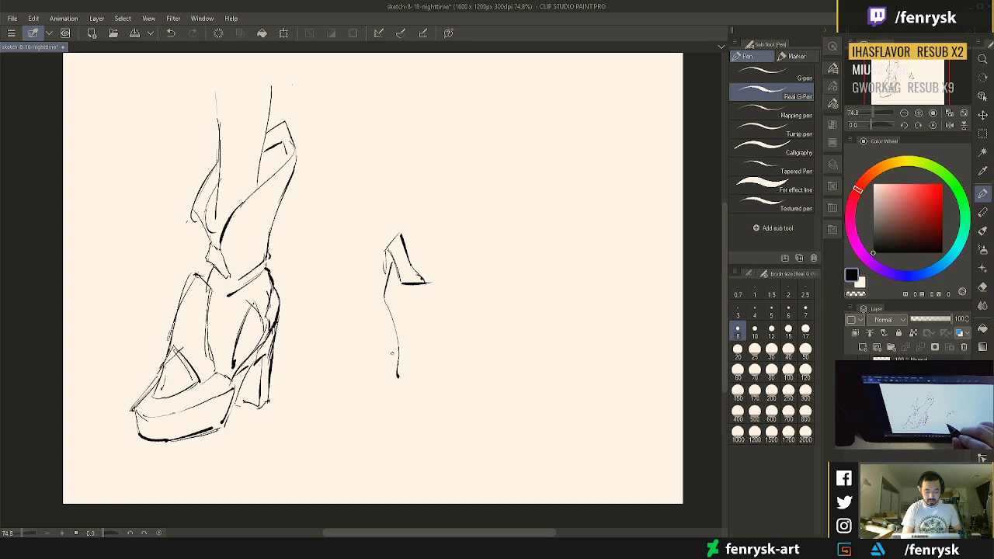
drag(385, 288, 388, 375)
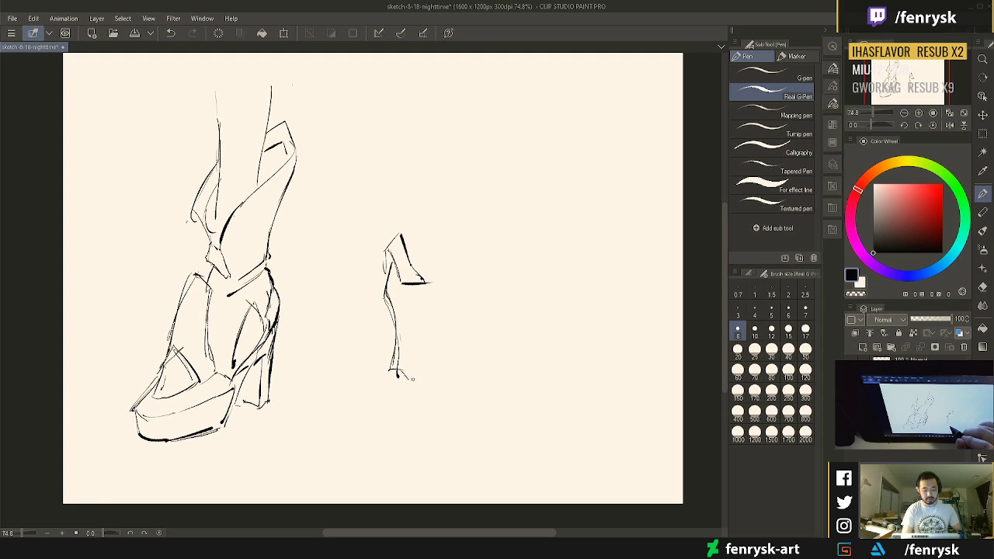
key(e)
drag(397, 346, 404, 377)
key(p)
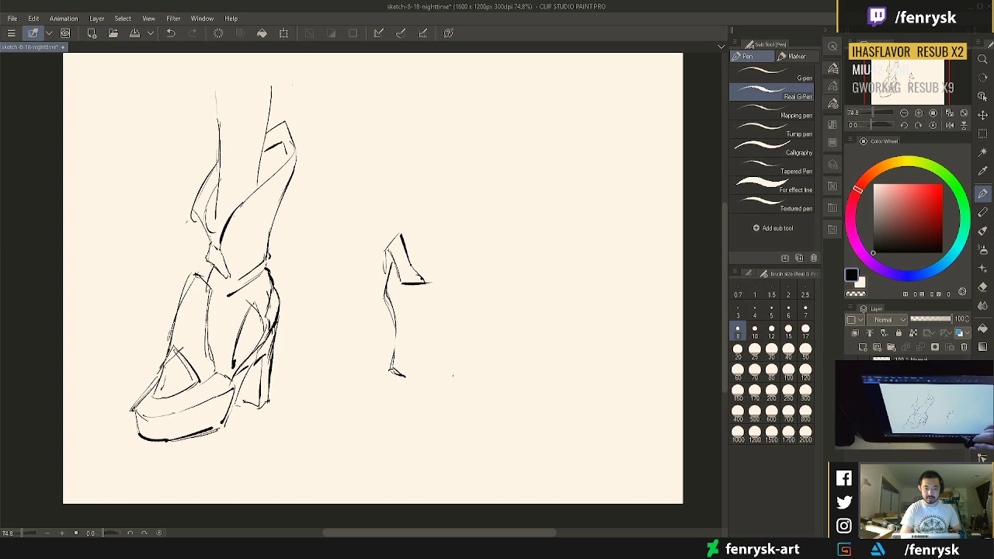
drag(423, 315, 408, 385)
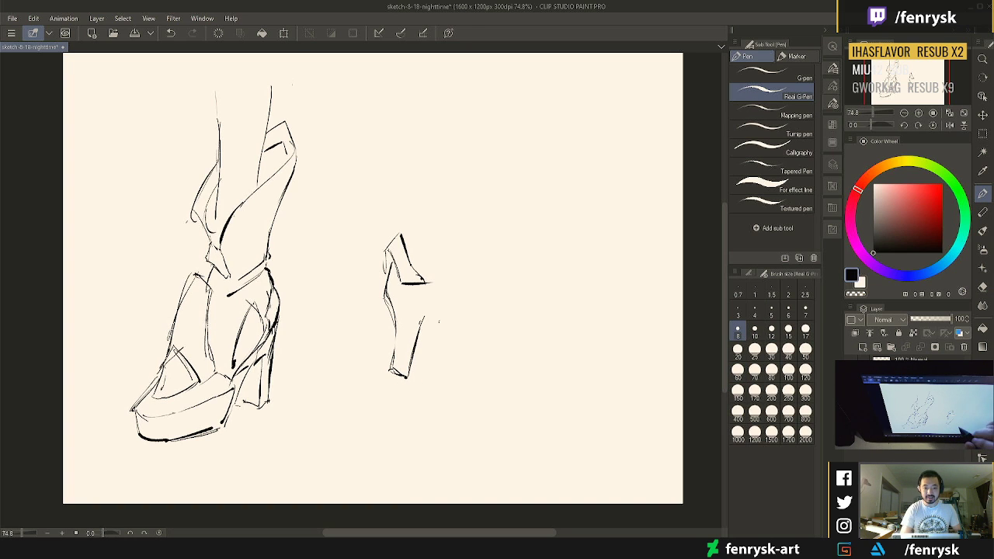
Draw the two arch lines descending forward from the heel's top, erasing and redrawing the upper one longer
mouse_move(431, 315)
mouse_down()
mouse_move(422, 327)
mouse_move(444, 340)
mouse_move(472, 390)
mouse_up()
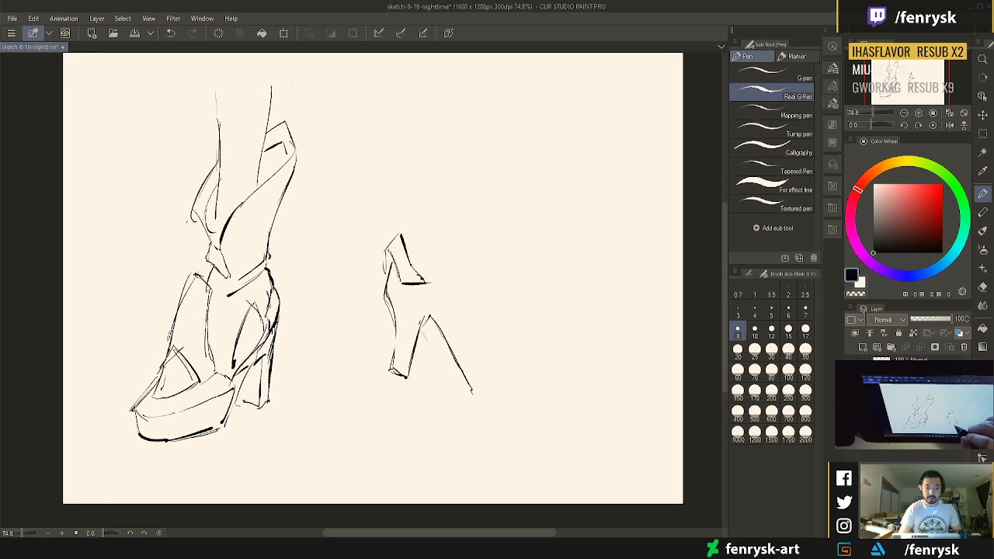
mouse_move(424, 333)
mouse_down()
mouse_move(442, 390)
mouse_move(462, 398)
mouse_up()
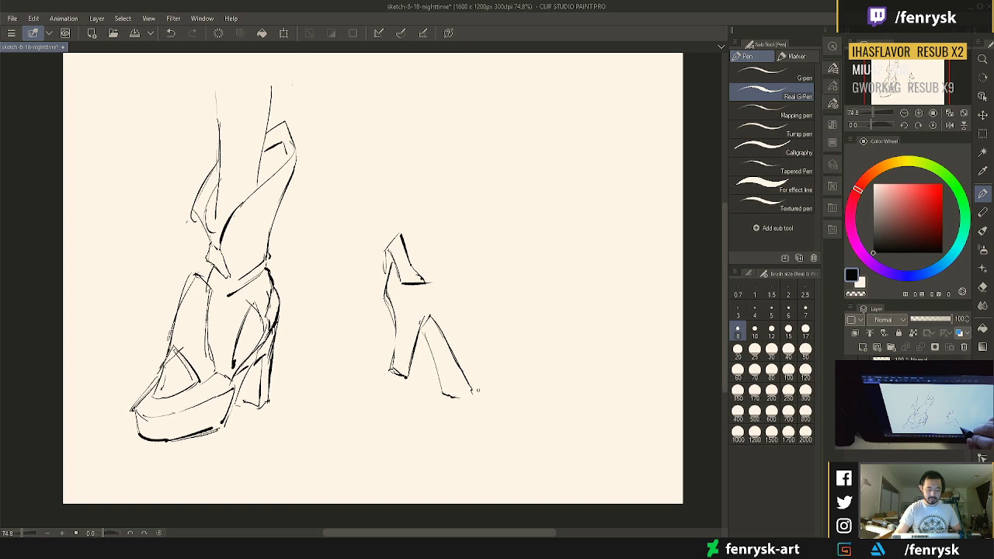
key(e)
drag(435, 307, 470, 388)
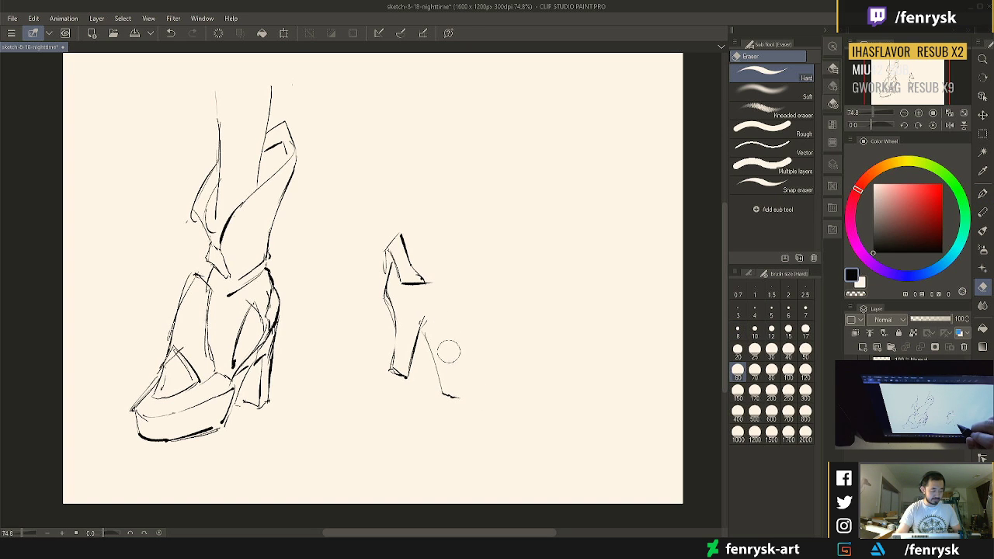
key(p)
drag(431, 315, 480, 410)
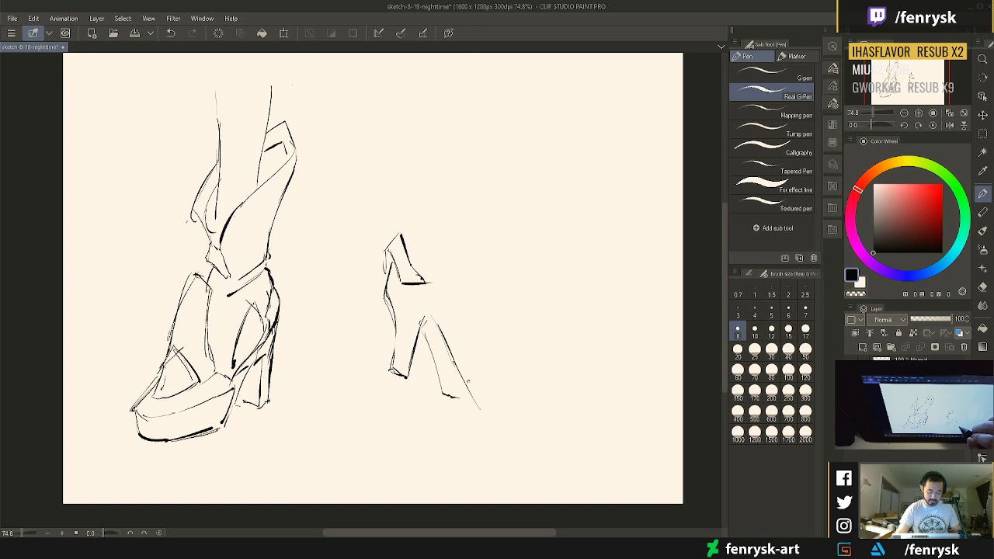
Strengthen the lower arch line, draw the platform sole up to the toe tip, and add the pointed toe upper above it
mouse_move(420, 331)
mouse_down()
mouse_move(442, 394)
mouse_move(511, 402)
mouse_up()
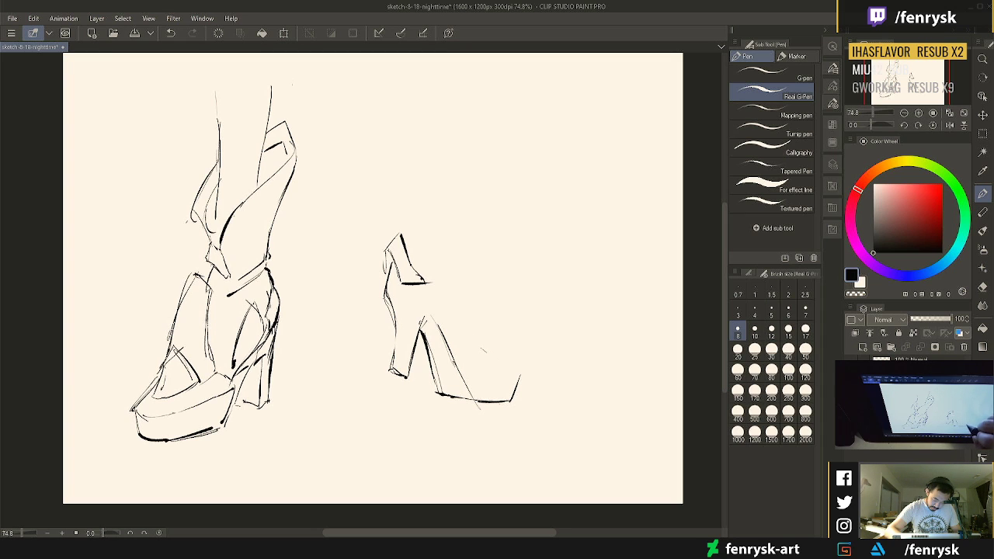
drag(482, 350, 524, 375)
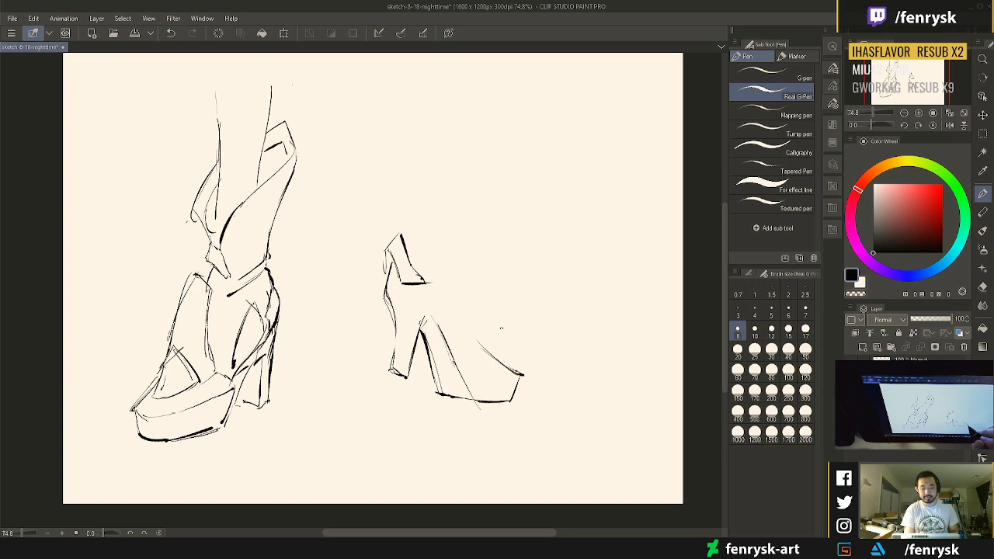
mouse_move(476, 349)
mouse_down()
mouse_move(467, 360)
mouse_move(495, 347)
mouse_up()
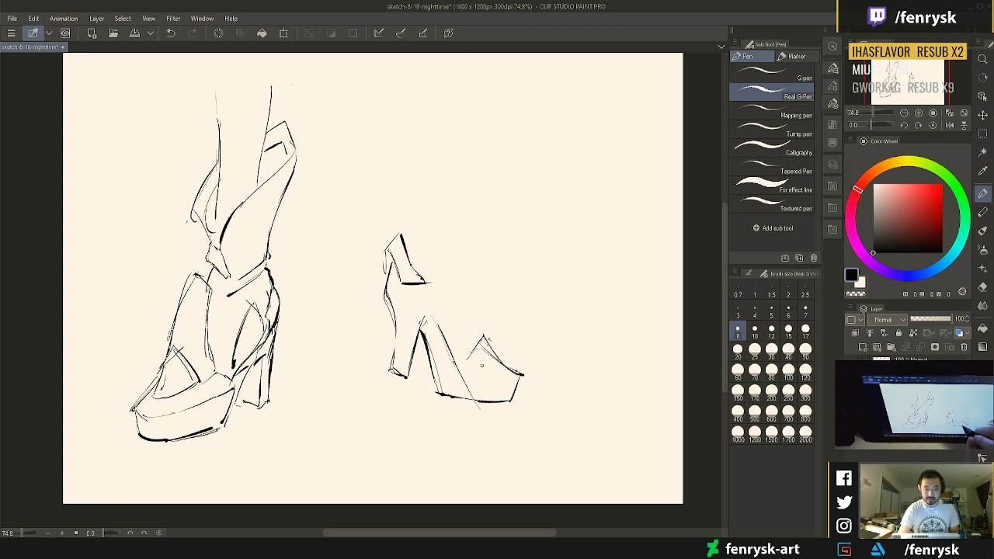
Add the inner contour and platform division lines to the toe, and erase the upper's outer edge to make it slimmer
drag(471, 351, 491, 401)
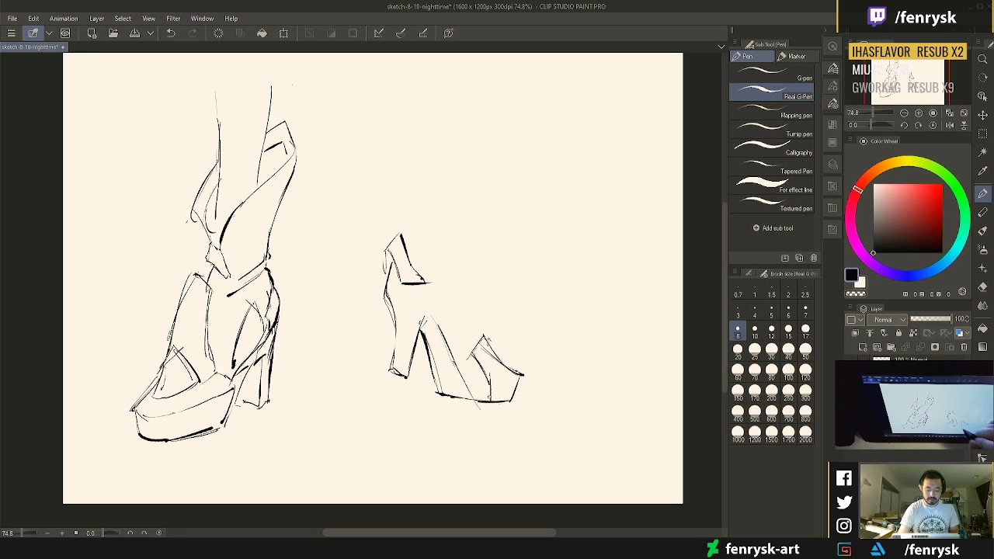
drag(475, 357, 515, 374)
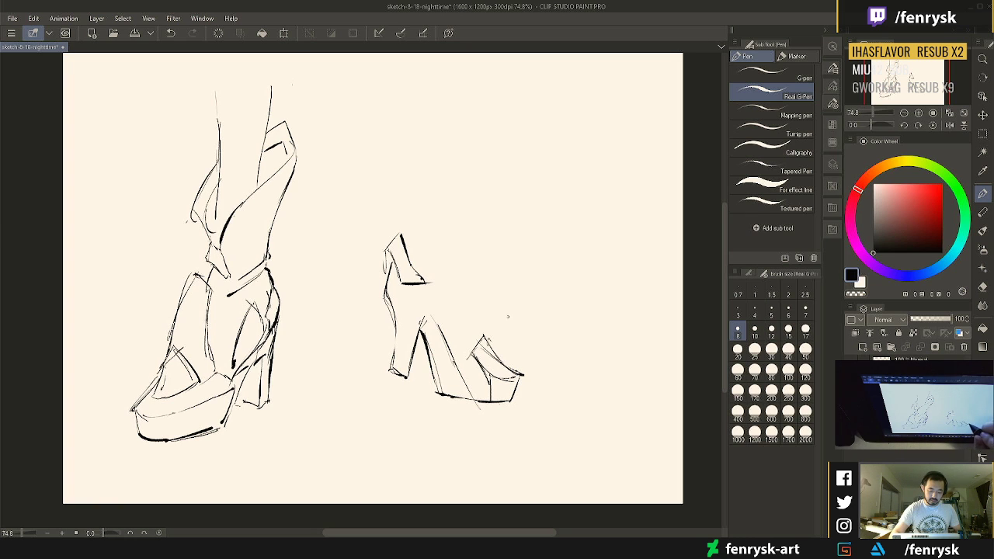
key(e)
mouse_move(473, 324)
mouse_down()
mouse_move(515, 359)
mouse_move(504, 350)
mouse_move(487, 358)
mouse_move(513, 376)
mouse_up()
key(p)
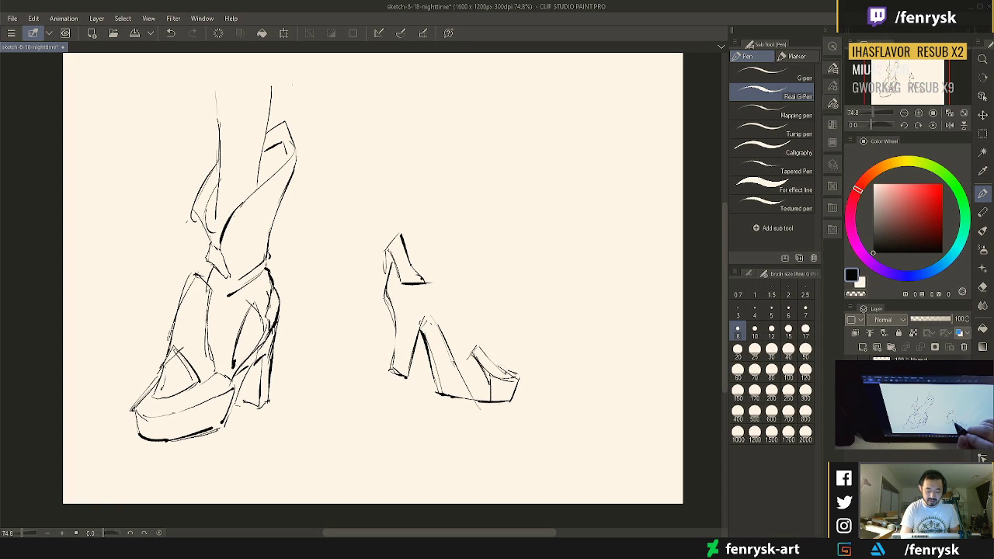
Add inner contour lines along the second shoe's arch and reinforce the rear corner and underside of its platform
mouse_move(426, 327)
mouse_down()
mouse_move(433, 316)
mouse_move(460, 383)
mouse_up()
drag(444, 345, 459, 386)
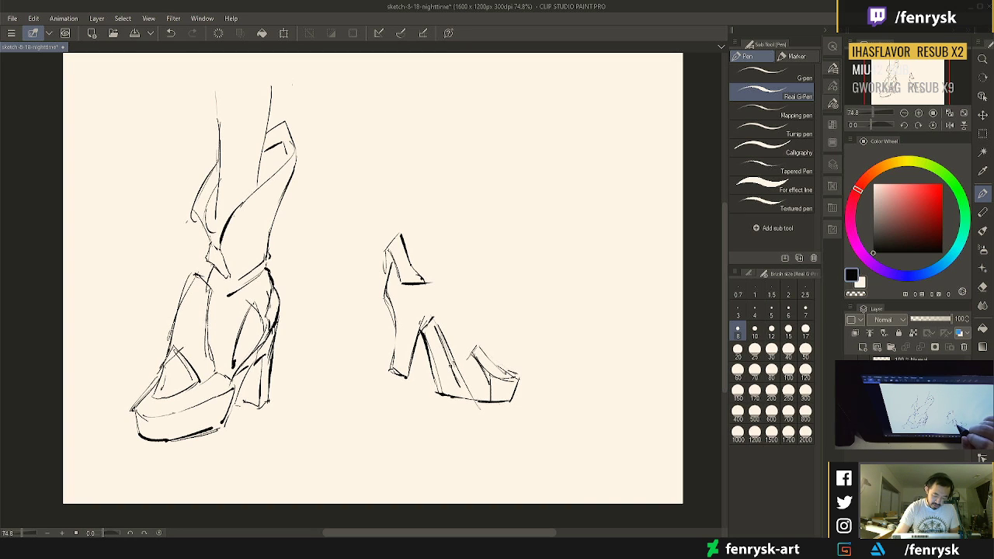
drag(423, 331, 442, 382)
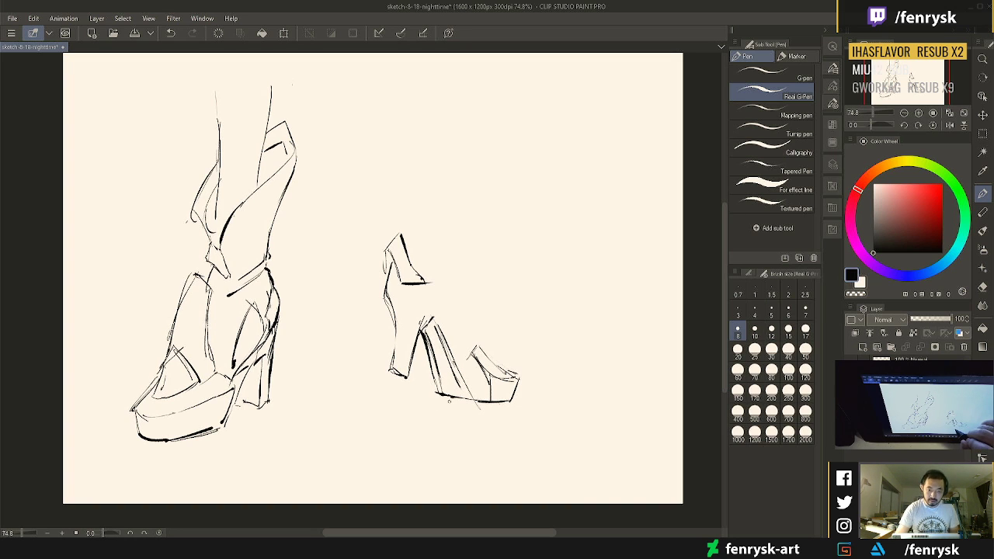
mouse_move(438, 384)
mouse_down()
mouse_move(472, 398)
mouse_move(445, 392)
mouse_up()
mouse_move(441, 391)
mouse_down()
mouse_move(458, 388)
mouse_move(467, 400)
mouse_up()
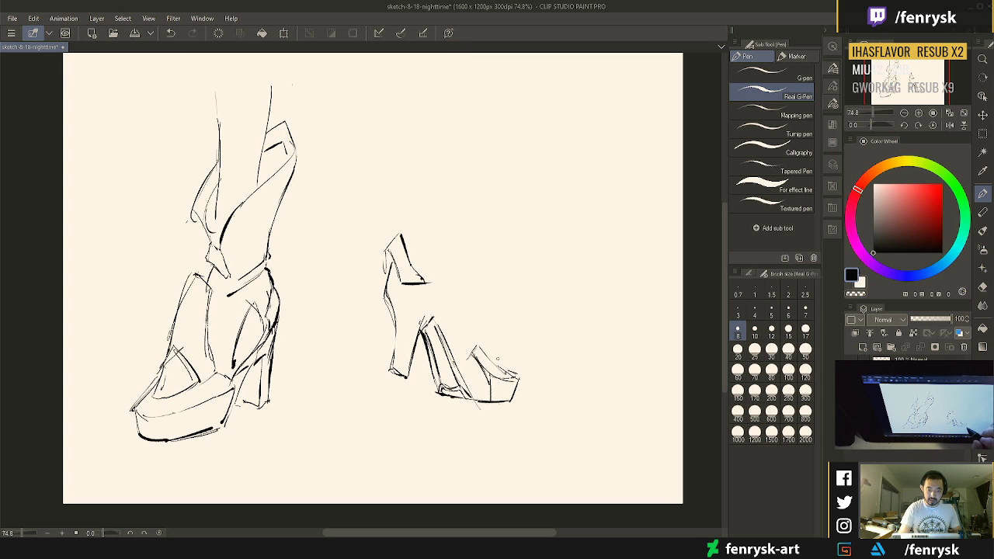
Draw a curved line rising from the toe upper as the vamp's front edge, erasing and redrawing it until it is clean
mouse_move(495, 359)
mouse_down()
mouse_move(481, 295)
mouse_move(491, 336)
mouse_up()
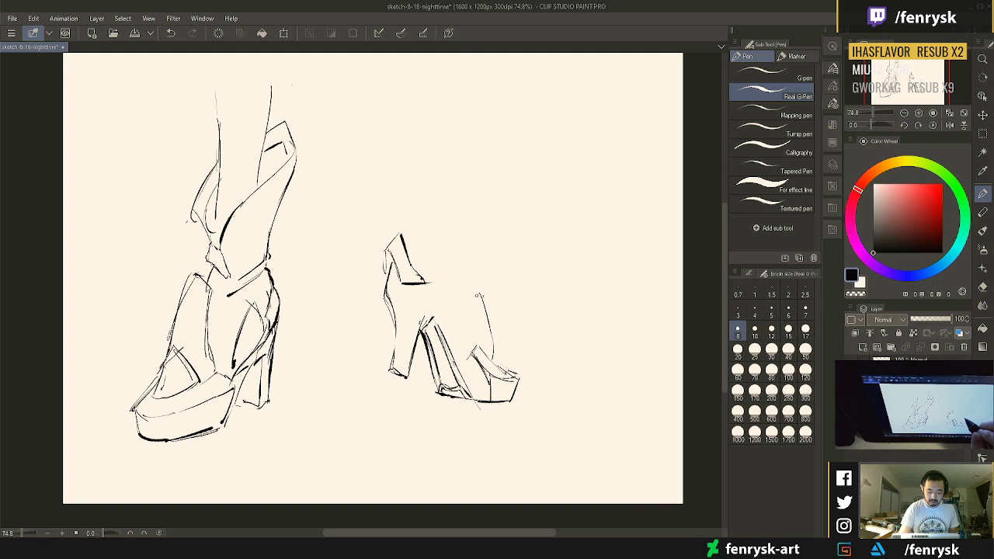
mouse_move(478, 295)
mouse_down()
mouse_move(466, 313)
mouse_move(475, 325)
mouse_move(476, 295)
mouse_move(463, 314)
mouse_move(490, 337)
mouse_up()
key(e)
key(p)
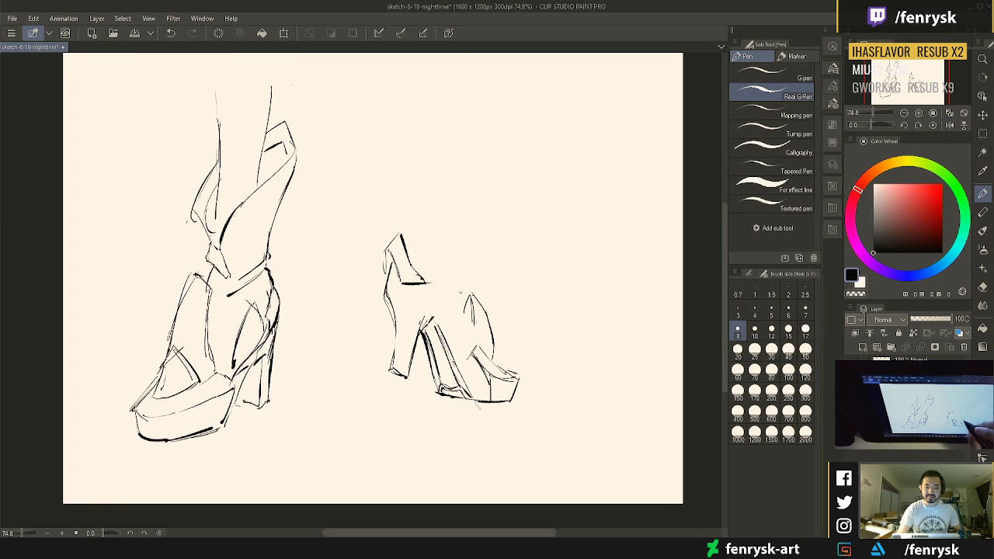
key(e)
mouse_move(472, 297)
mouse_down()
mouse_move(470, 315)
mouse_move(479, 304)
mouse_move(489, 339)
mouse_up()
key(p)
drag(481, 312, 495, 356)
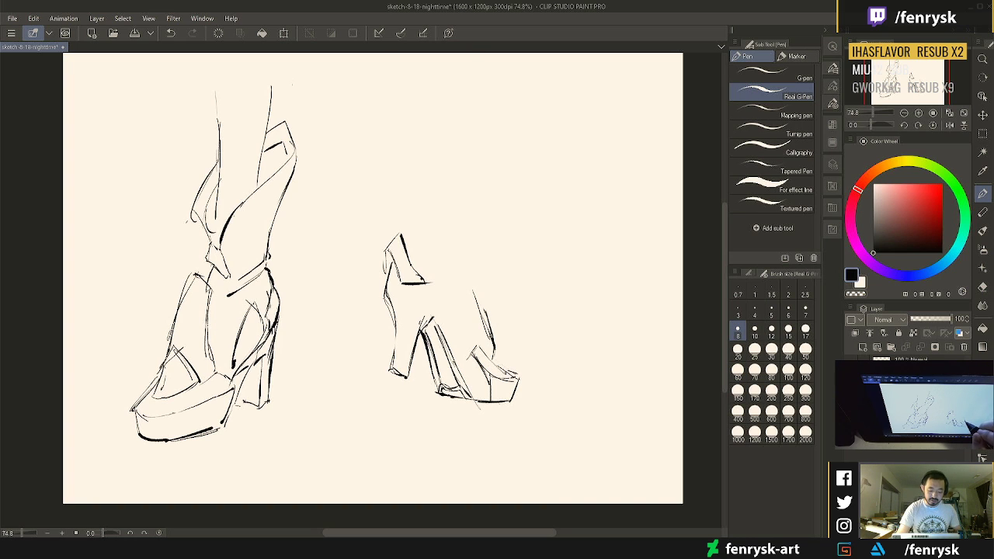
key(e)
drag(475, 295, 493, 355)
key(p)
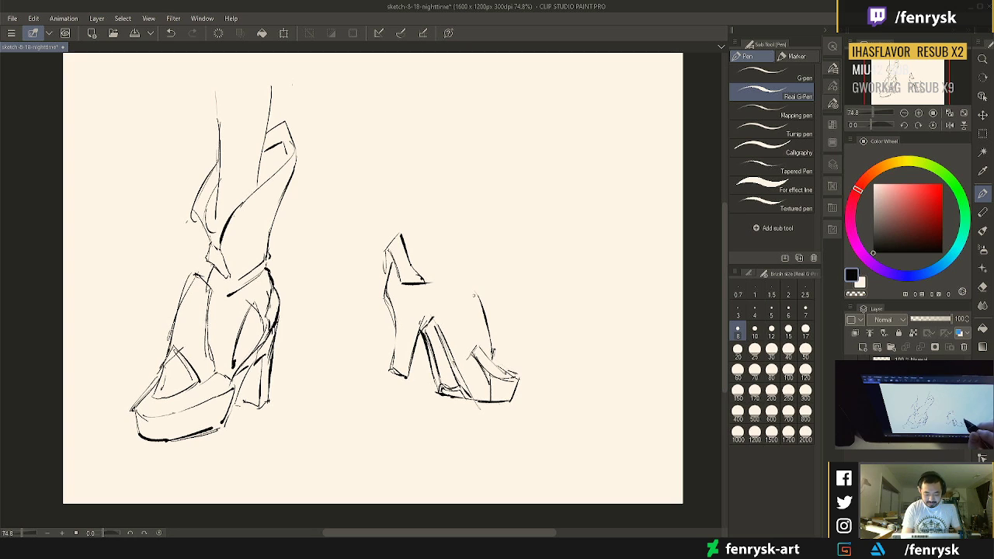
Add the vamp peak's rear edge, an instep line behind it, and short curved contours around the ankle opening
drag(473, 296, 469, 324)
drag(476, 292, 480, 315)
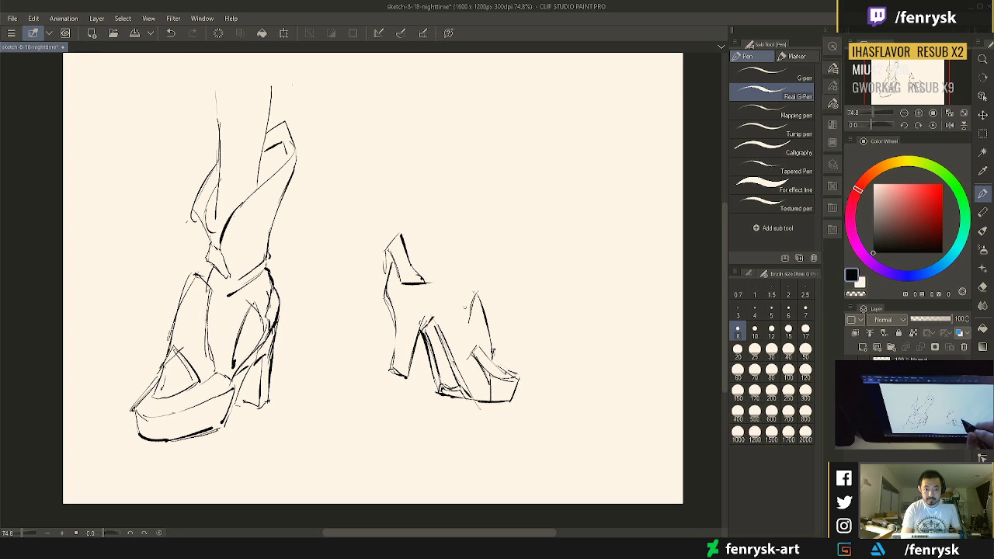
drag(452, 281, 470, 345)
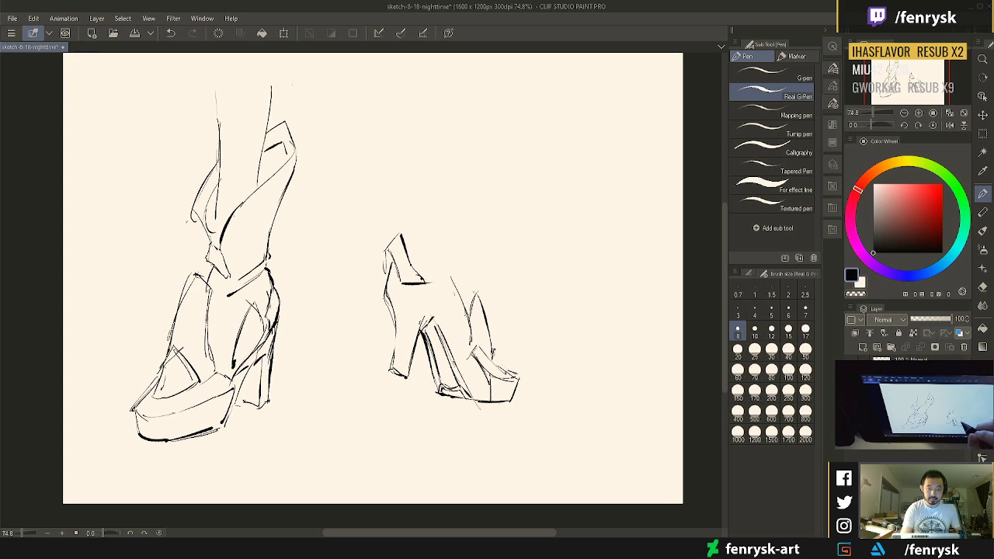
drag(424, 224, 405, 249)
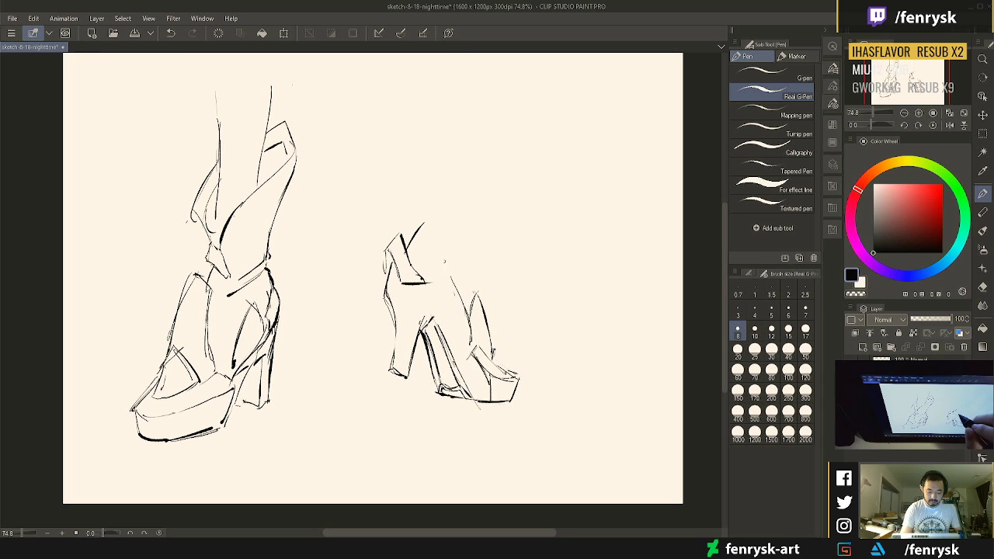
drag(425, 266, 450, 272)
drag(439, 231, 472, 338)
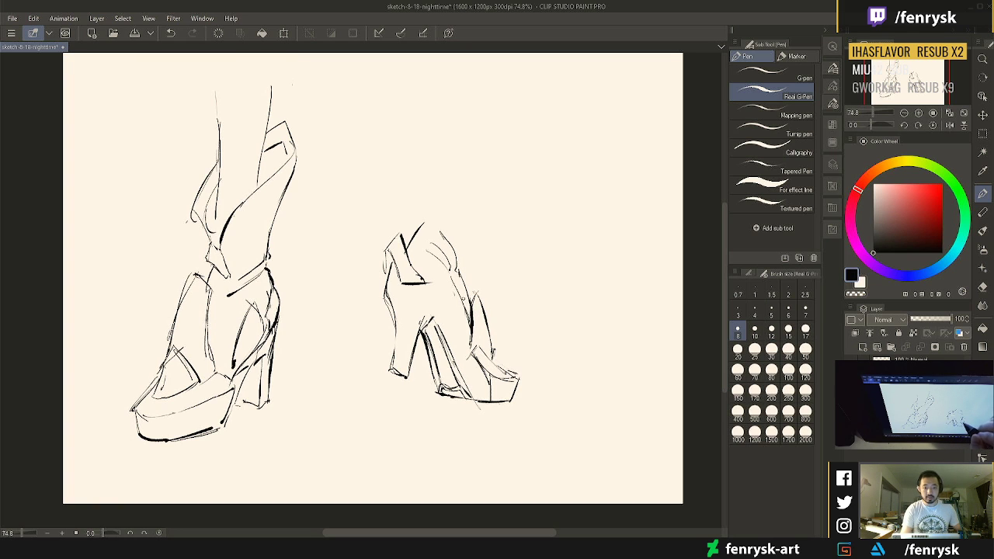
Erase the instep line and redraw the instep contours and side panel curving down to the toe upper
key(e)
mouse_move(459, 278)
mouse_down()
mouse_move(462, 315)
mouse_move(457, 303)
mouse_up()
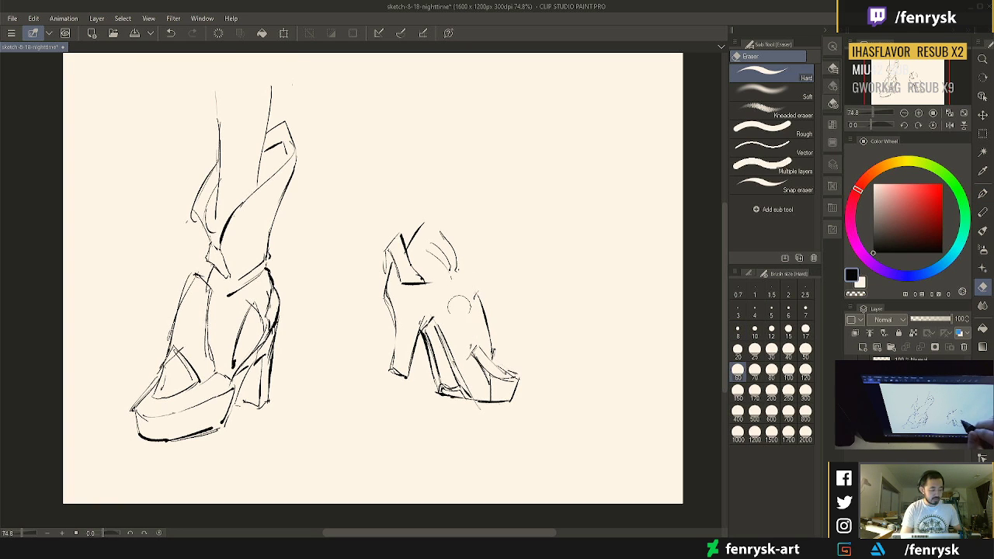
key(p)
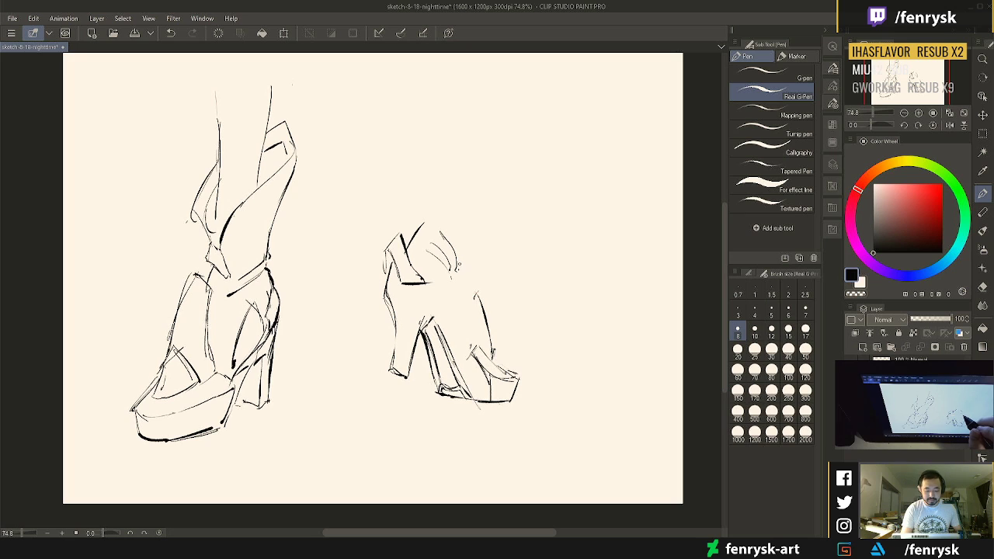
mouse_move(464, 263)
mouse_down()
mouse_move(458, 295)
mouse_move(443, 288)
mouse_move(461, 344)
mouse_up()
mouse_move(430, 299)
mouse_down()
mouse_move(439, 296)
mouse_move(465, 359)
mouse_up()
drag(463, 311, 466, 348)
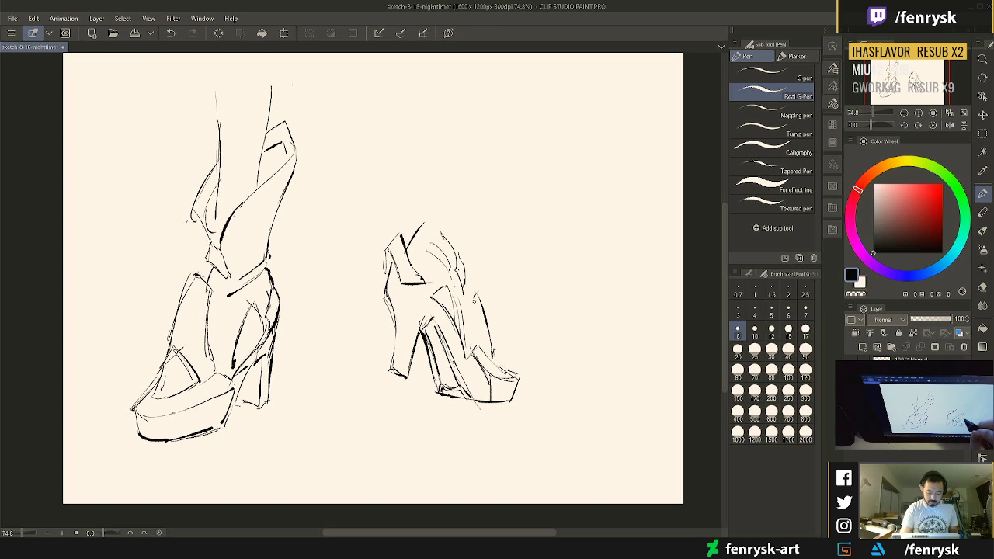
drag(463, 270, 478, 362)
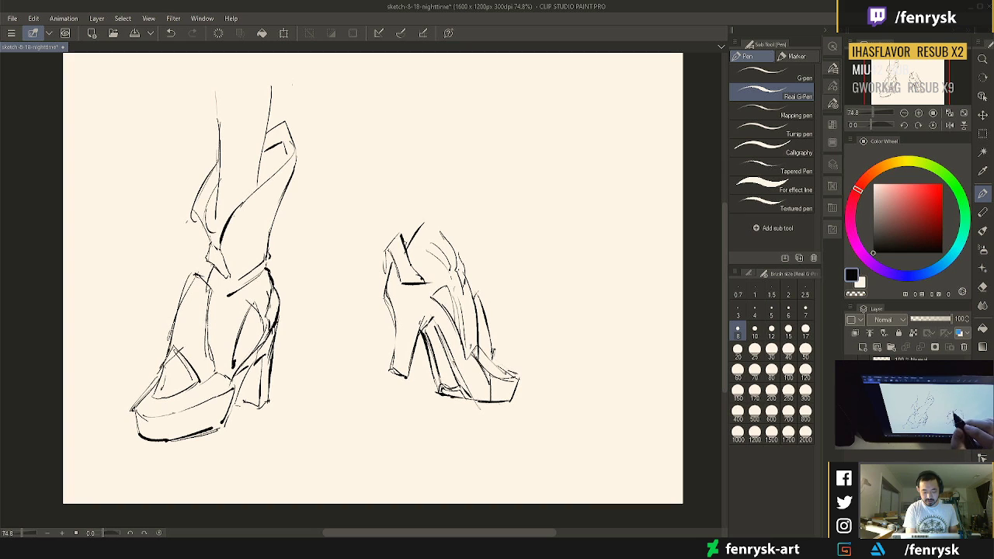
Draw the ankle strap's top edge forward from the heel peak and add a short back-of-ankle line above it
drag(415, 231, 428, 231)
key(e)
key(p)
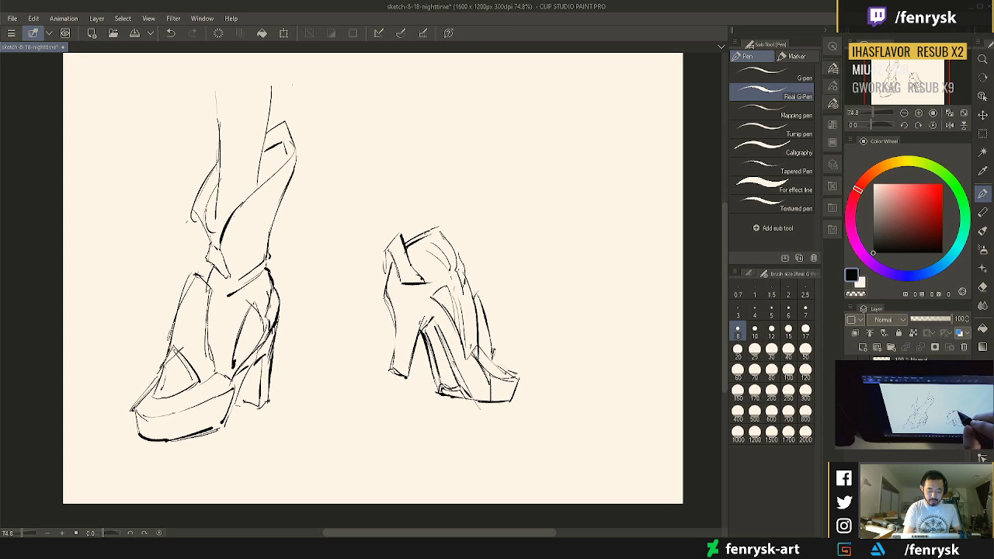
drag(429, 209, 426, 232)
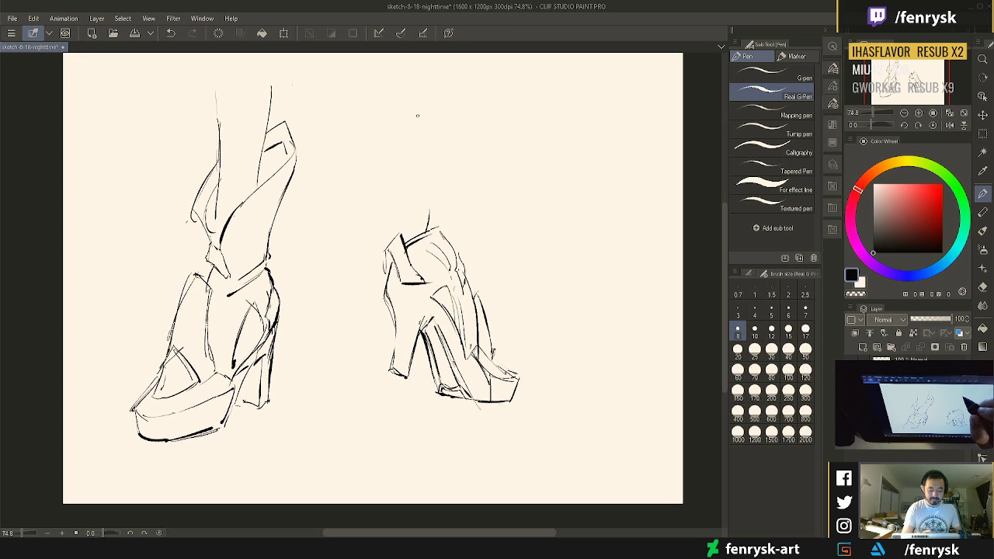
drag(417, 116, 427, 202)
drag(419, 97, 431, 218)
key(ctrl+z)
key(ctrl+z)
key(ctrl+z)
key(ctrl+z)
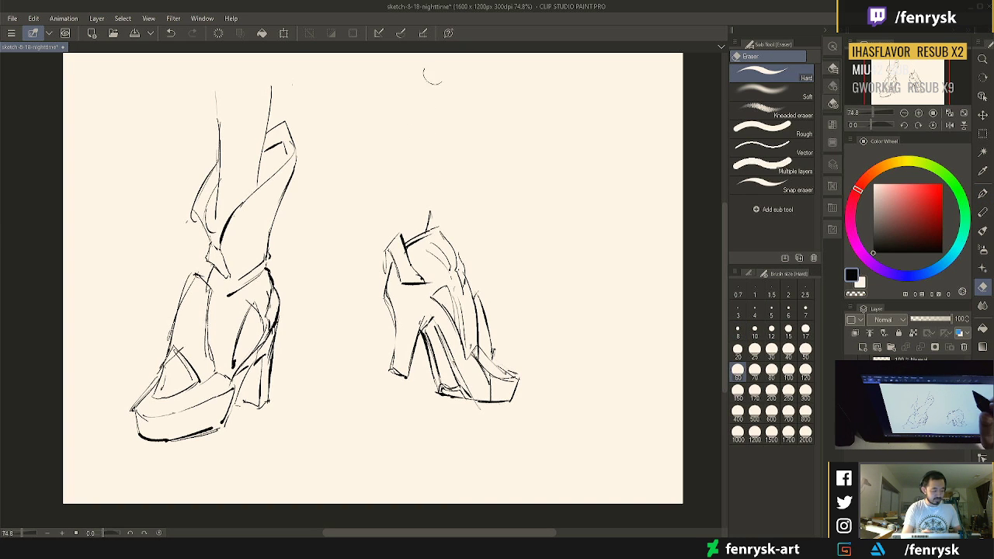
Outline the flared ankle cuff with a curved back edge, a peaked top, and a front edge tapering down to the instep
mouse_move(426, 93)
mouse_down()
mouse_move(418, 125)
mouse_move(431, 210)
mouse_up()
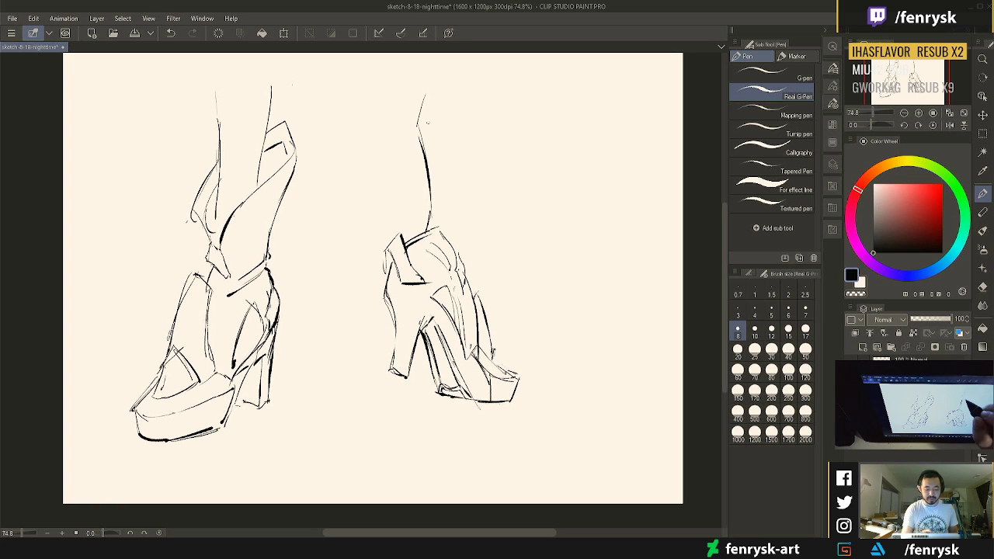
mouse_move(418, 115)
mouse_down()
mouse_move(422, 145)
mouse_move(446, 77)
mouse_move(512, 165)
mouse_up()
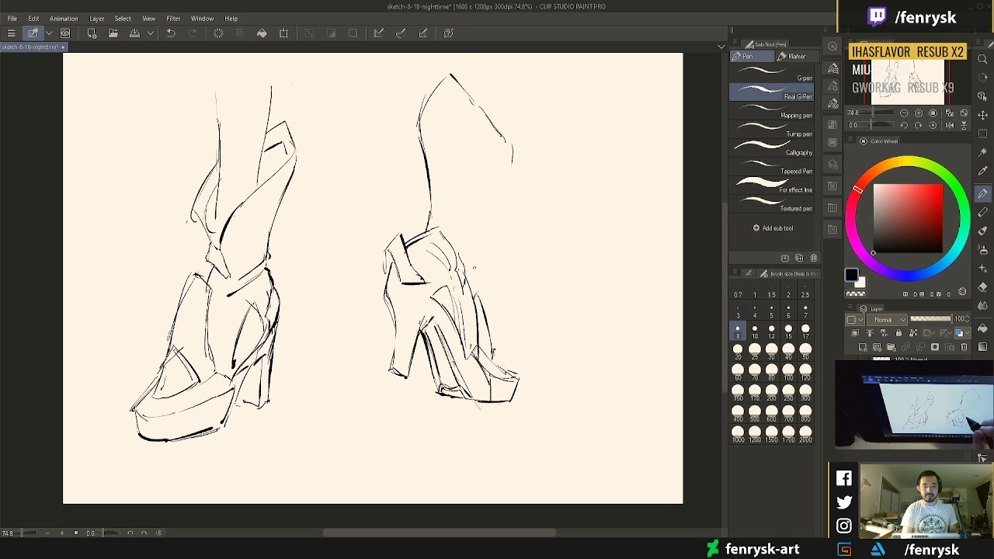
drag(468, 249, 472, 269)
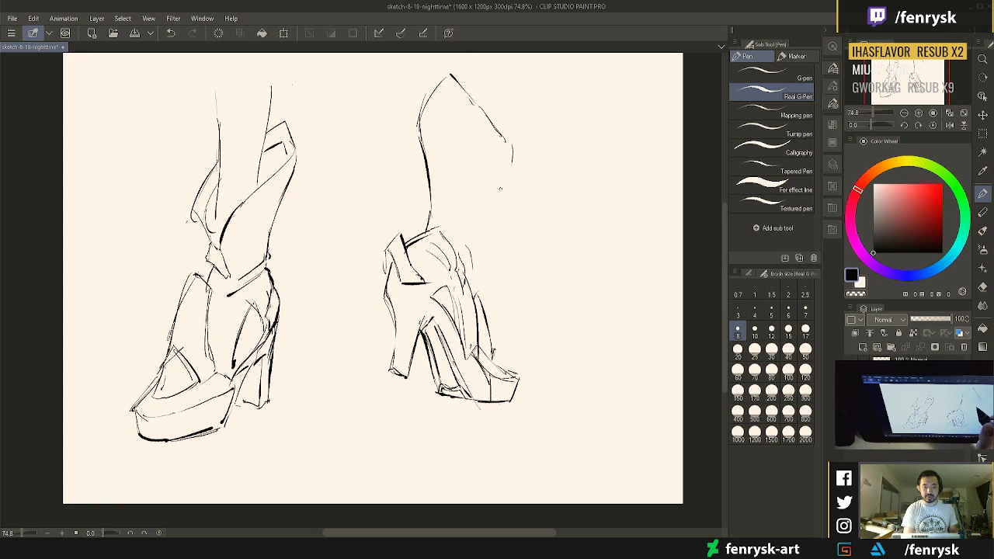
mouse_move(513, 159)
mouse_down()
mouse_move(476, 231)
mouse_move(471, 267)
mouse_up()
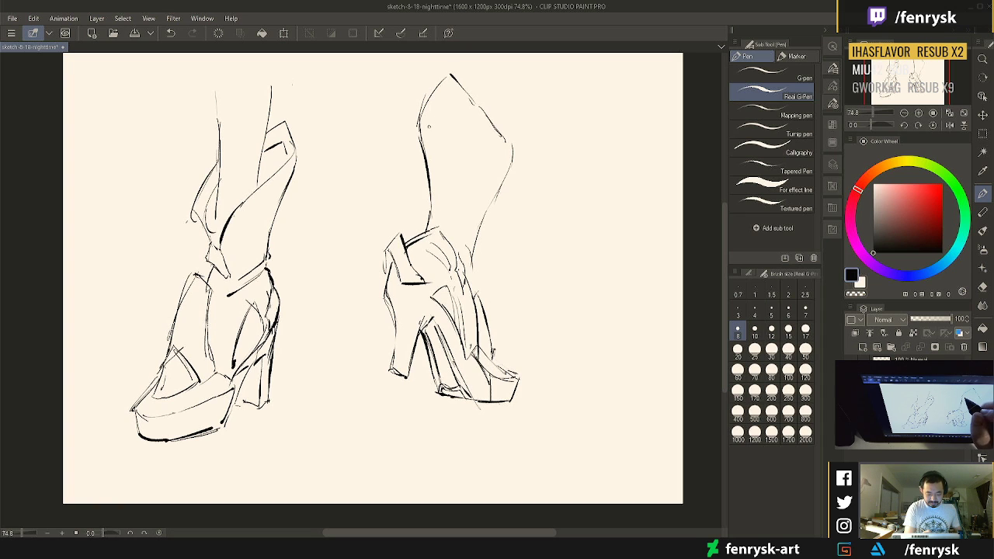
Add an inner peak inside the cuff's top, and erase and redraw the cuff's upper back edge straighter
mouse_move(431, 124)
mouse_down()
mouse_move(454, 96)
mouse_move(455, 109)
mouse_move(448, 93)
mouse_move(472, 134)
mouse_up()
key(e)
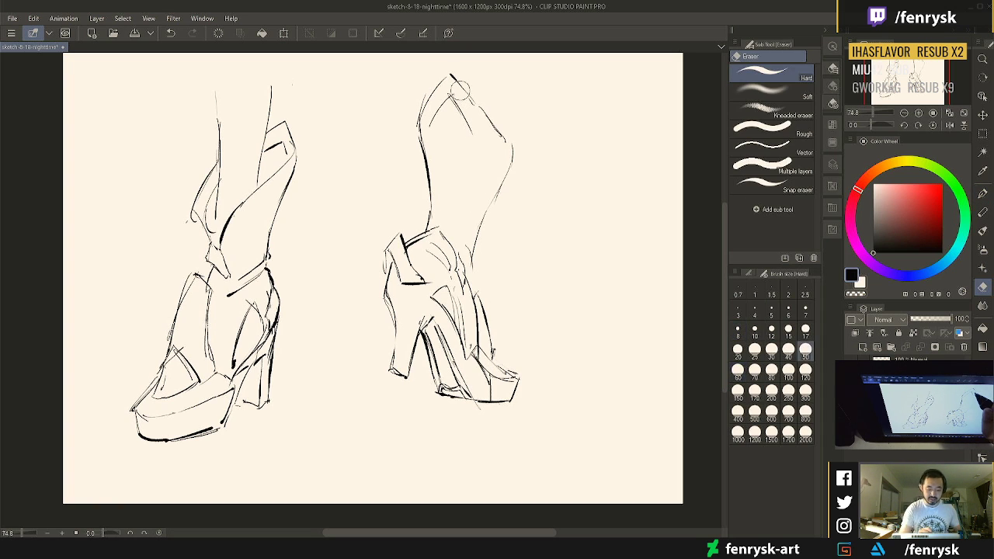
mouse_move(456, 81)
mouse_down()
mouse_move(426, 115)
mouse_move(420, 108)
mouse_up()
key(p)
drag(451, 76, 419, 138)
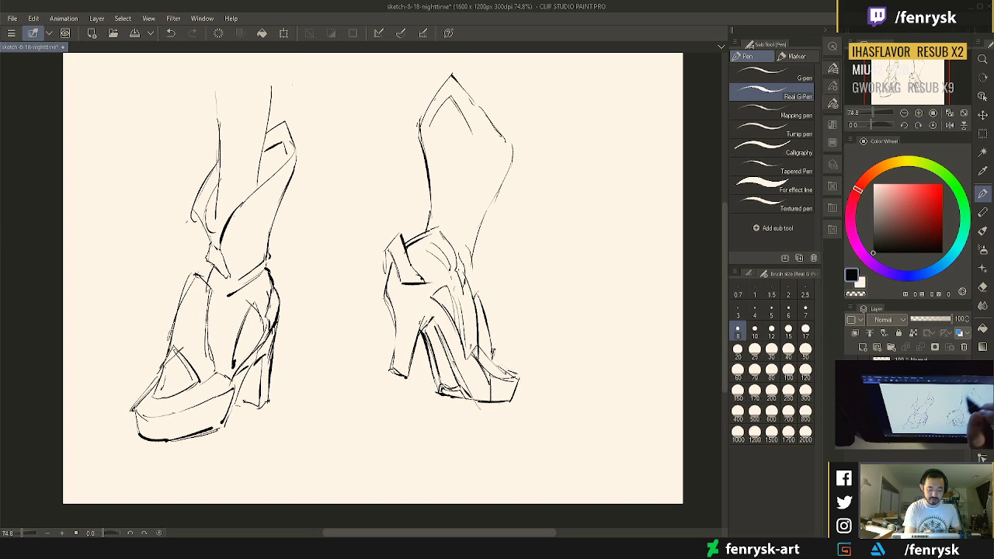
drag(434, 102, 421, 126)
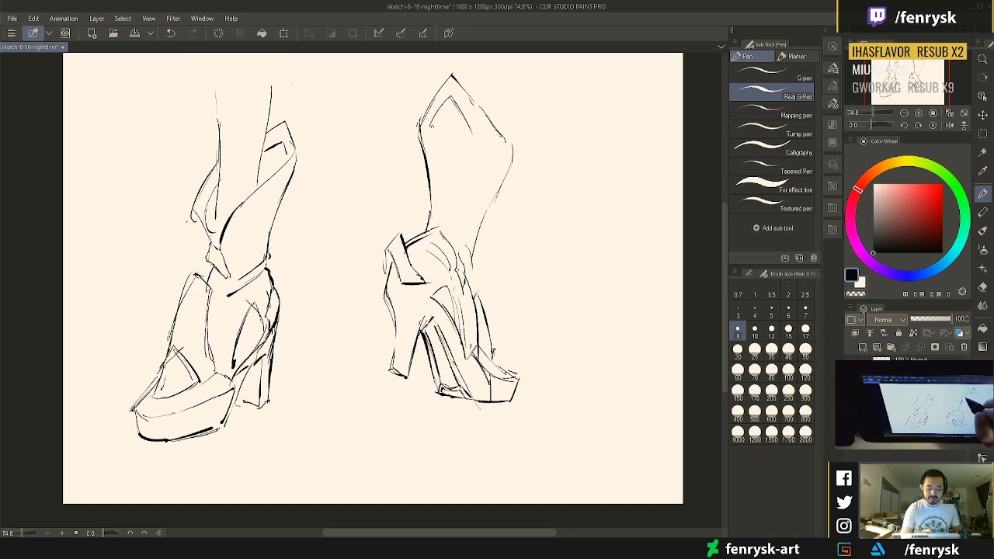
Extend the inner peak's sides downward to close a narrow diamond-shaped opening in the cuff
mouse_move(431, 124)
mouse_down()
mouse_move(446, 183)
mouse_move(440, 153)
mouse_move(452, 179)
mouse_up()
mouse_move(432, 131)
mouse_down()
mouse_move(456, 177)
mouse_move(447, 189)
mouse_up()
drag(472, 133, 444, 192)
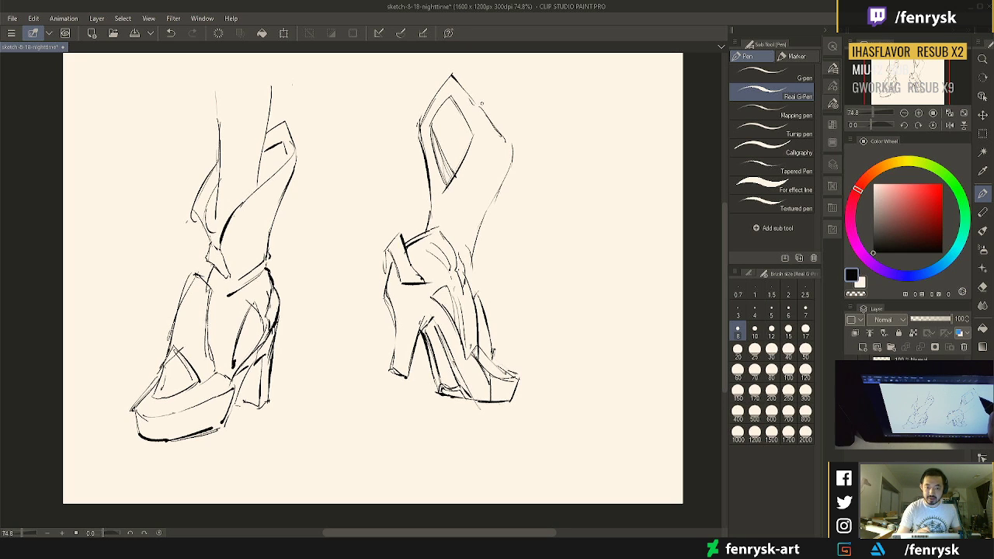
Draw the folded front flap of the cuff with a diagonal overlap line, and sharpen its front corner with heavier lines
drag(474, 111, 491, 138)
key(e)
key(p)
mouse_move(481, 117)
mouse_down()
mouse_move(491, 135)
mouse_move(484, 121)
mouse_move(477, 129)
mouse_move(481, 118)
mouse_move(472, 132)
mouse_move(520, 154)
mouse_move(482, 211)
mouse_up()
key(e)
key(p)
mouse_move(516, 172)
mouse_down()
mouse_move(483, 214)
mouse_move(472, 257)
mouse_up()
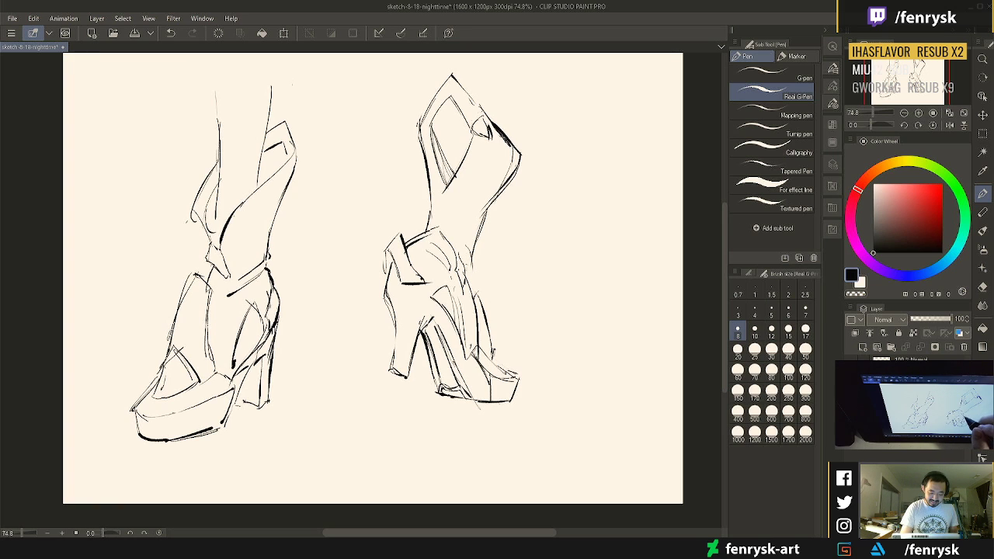
Erase and redraw the instep's front contour and vamp edge with heavier lines, and rework the back-of-ankle line
key(e)
mouse_move(469, 274)
mouse_down()
mouse_move(463, 281)
mouse_move(476, 245)
mouse_move(469, 259)
mouse_up()
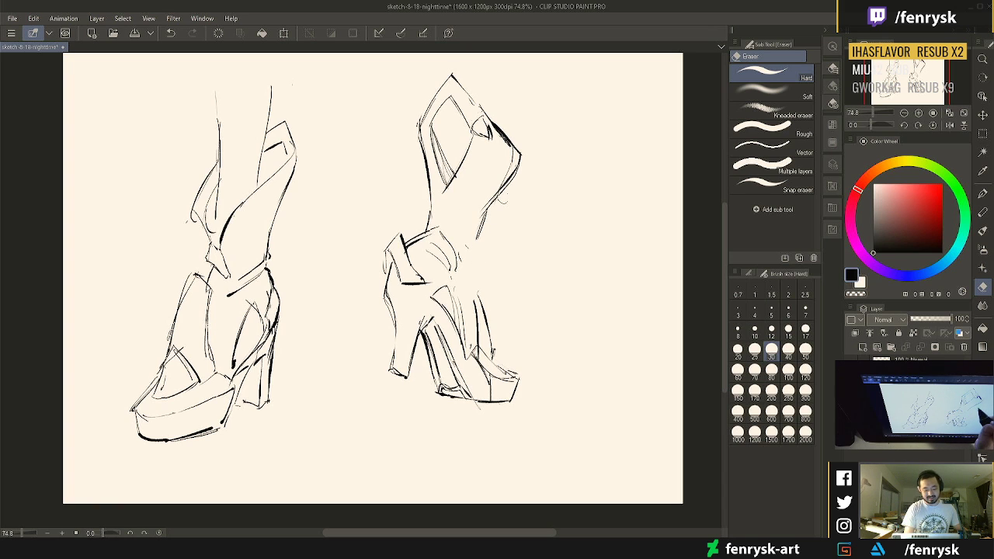
mouse_move(509, 194)
mouse_down()
mouse_move(469, 259)
mouse_move(479, 297)
mouse_up()
key(p)
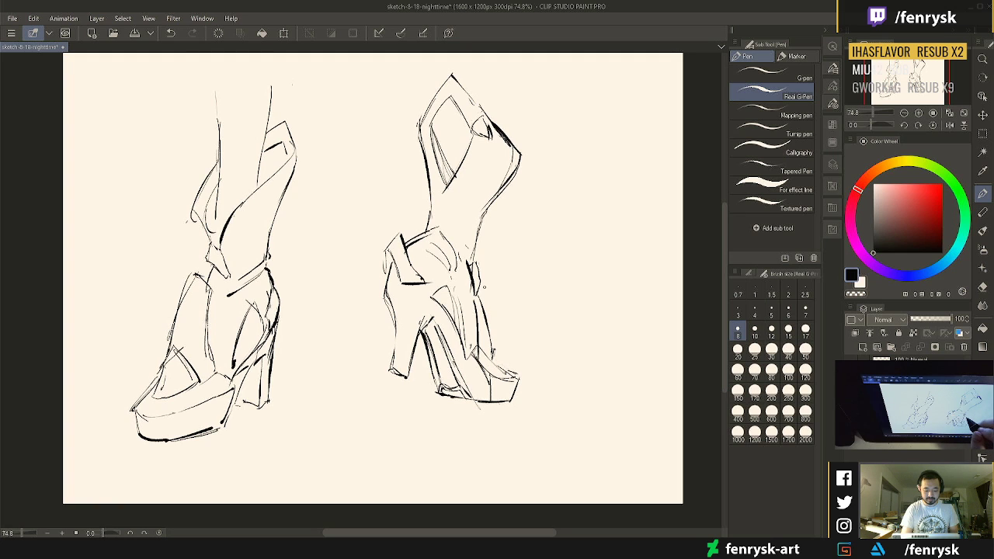
mouse_move(484, 287)
mouse_down()
mouse_move(478, 315)
mouse_move(487, 318)
mouse_move(491, 360)
mouse_up()
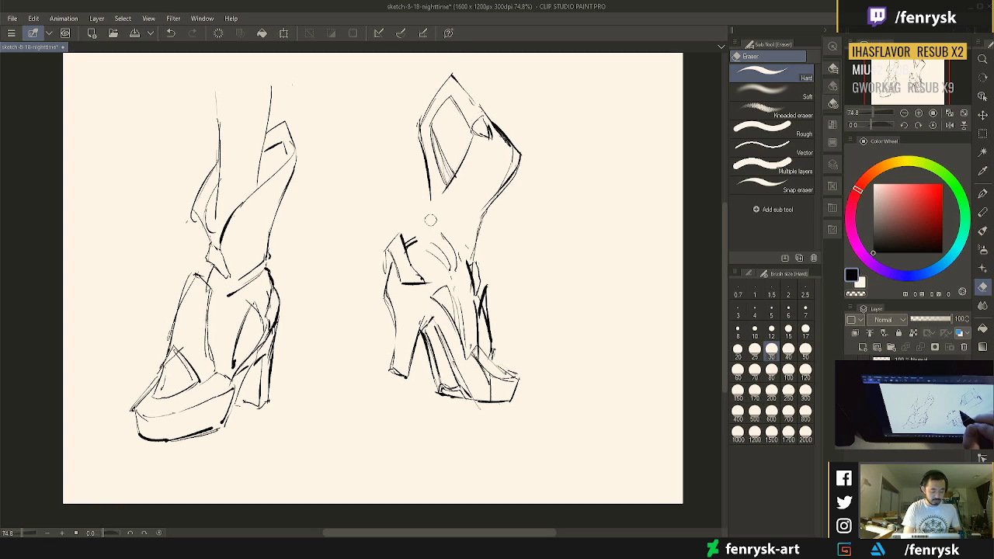
drag(432, 201, 421, 234)
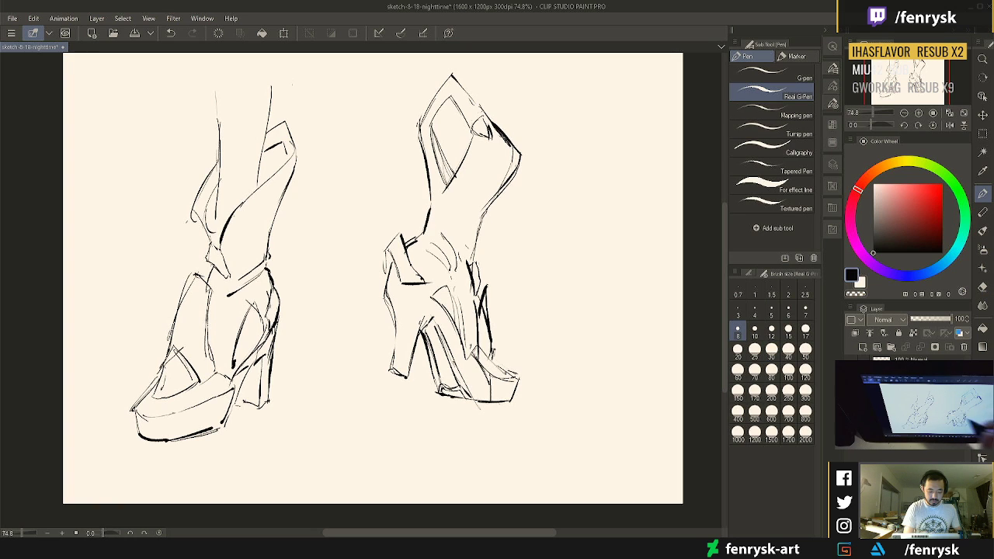
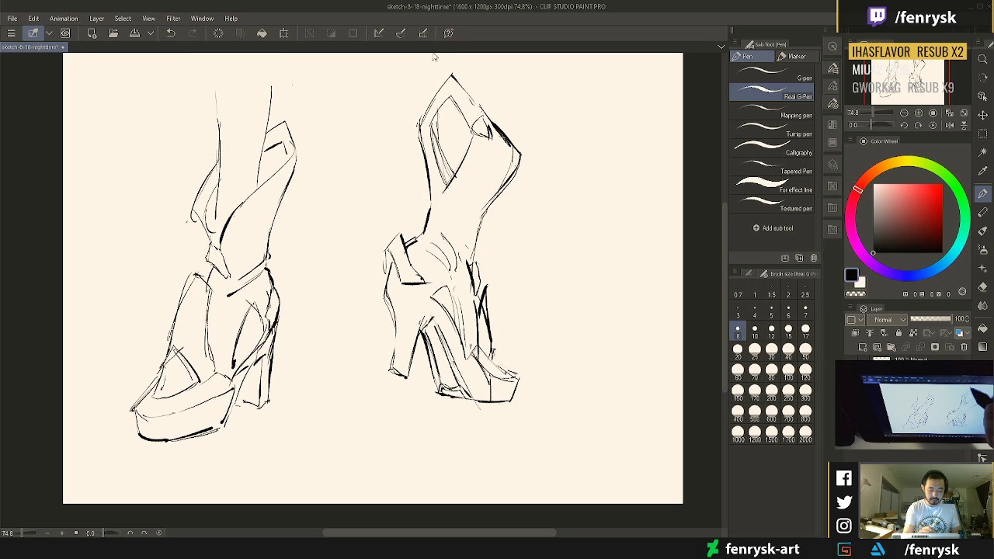
Draw the two leg lines rising from the cuff to the canvas edge, and add fold lines across the ankle
drag(432, 55, 434, 91)
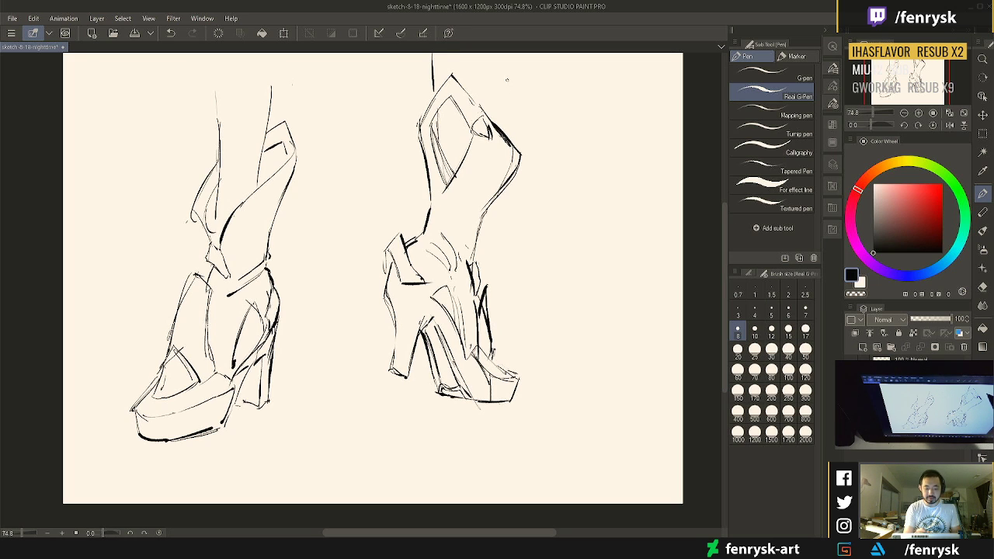
drag(502, 54, 493, 109)
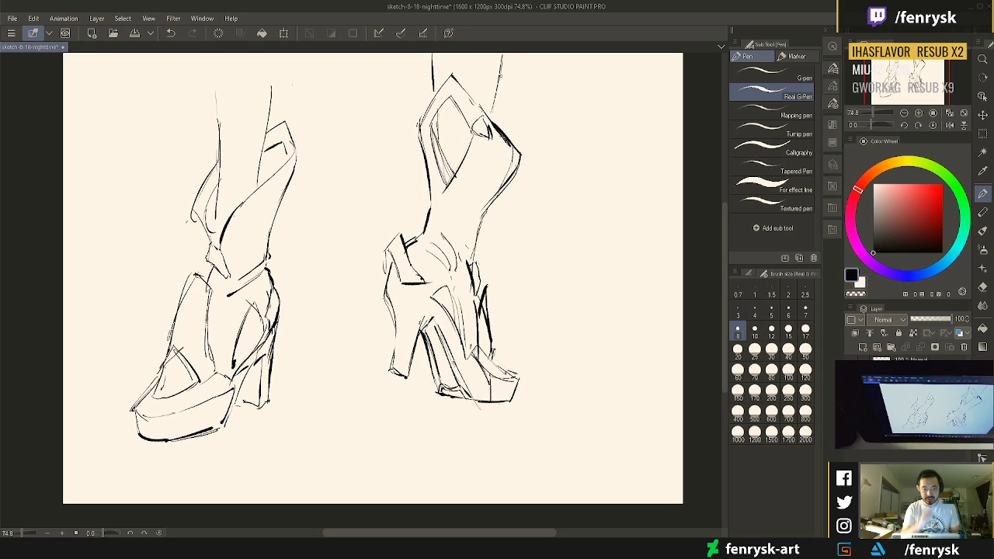
mouse_move(433, 238)
mouse_down()
mouse_move(477, 207)
mouse_move(456, 240)
mouse_move(473, 274)
mouse_up()
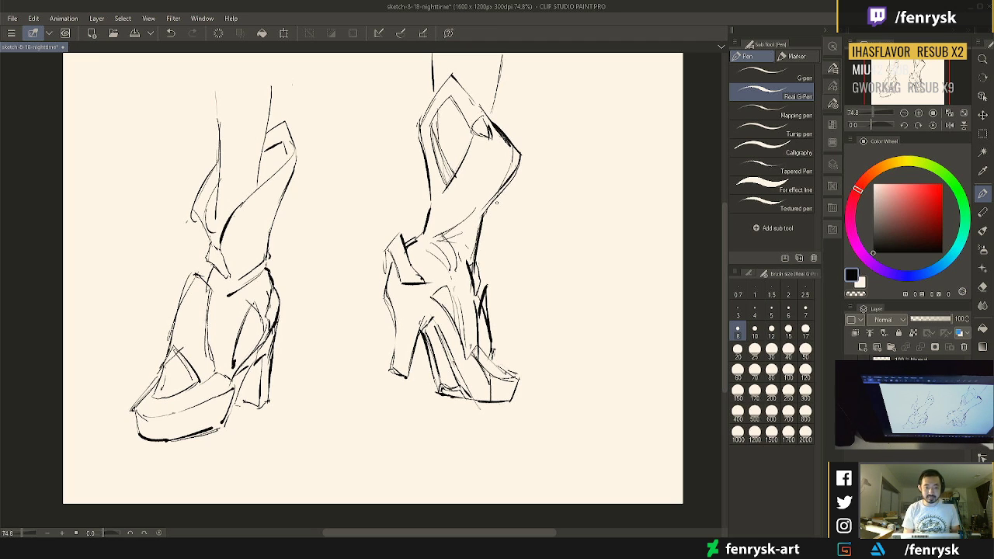
Darken the back edge of the second shoe's heel counter and the line rising from it along the back of the ankle
drag(388, 251, 387, 275)
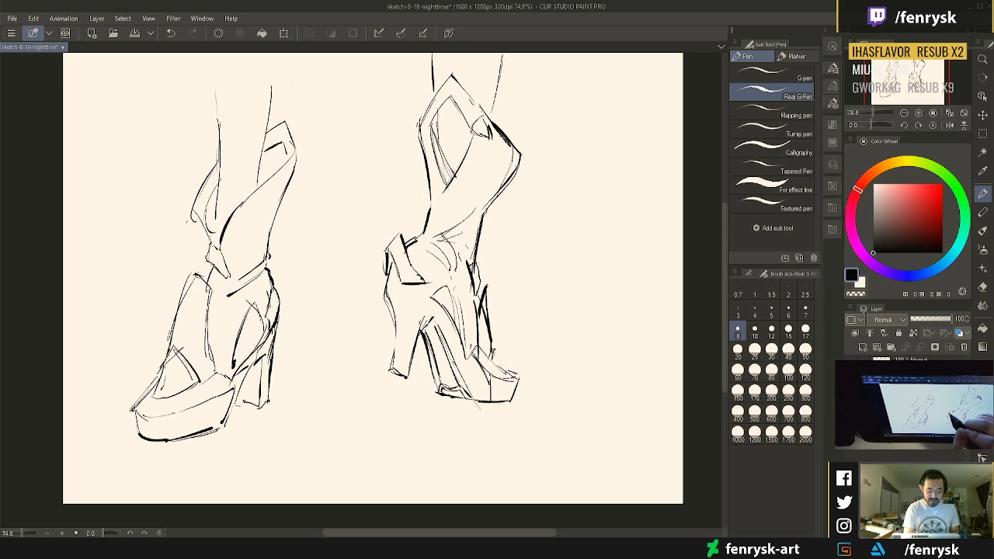
drag(401, 234, 387, 250)
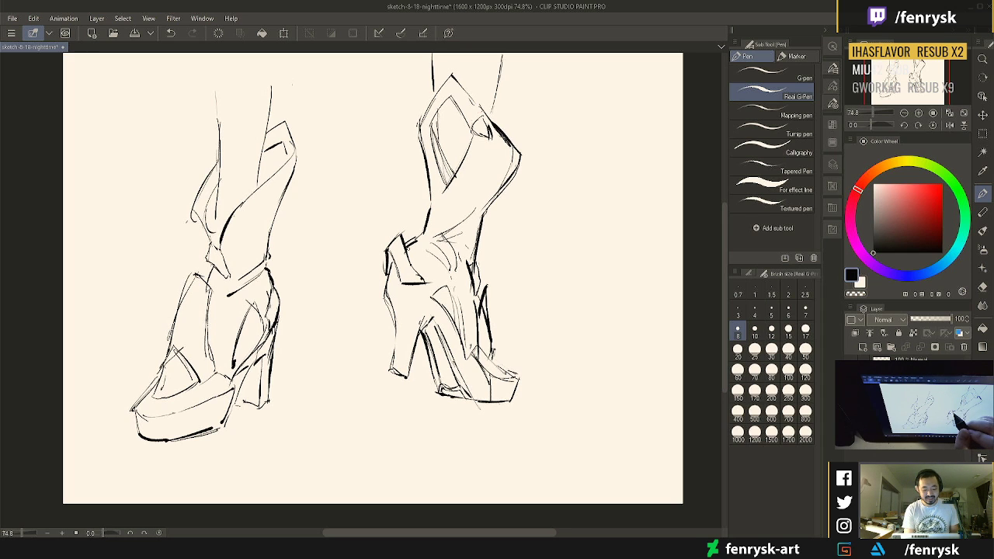
drag(406, 253, 423, 231)
key(e)
key(p)
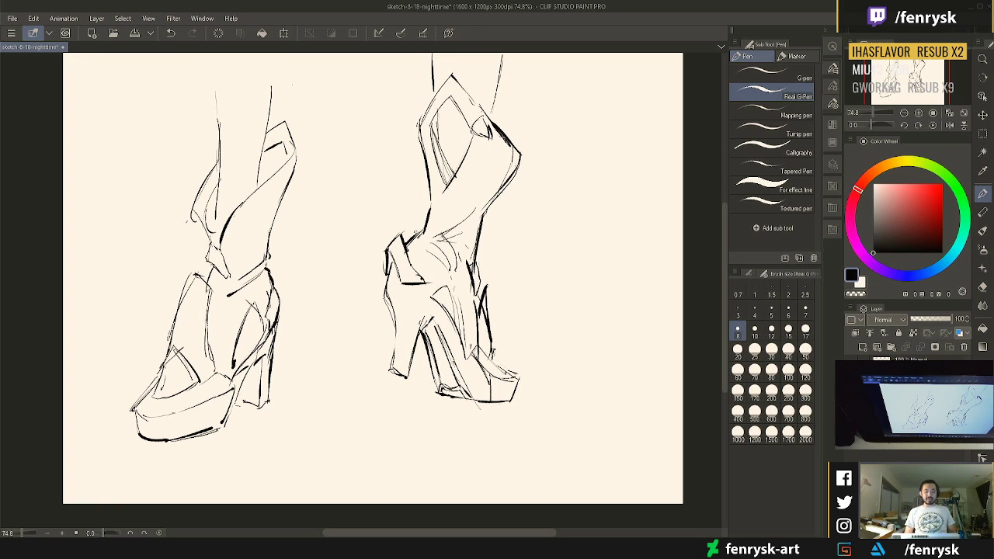
drag(432, 197, 429, 219)
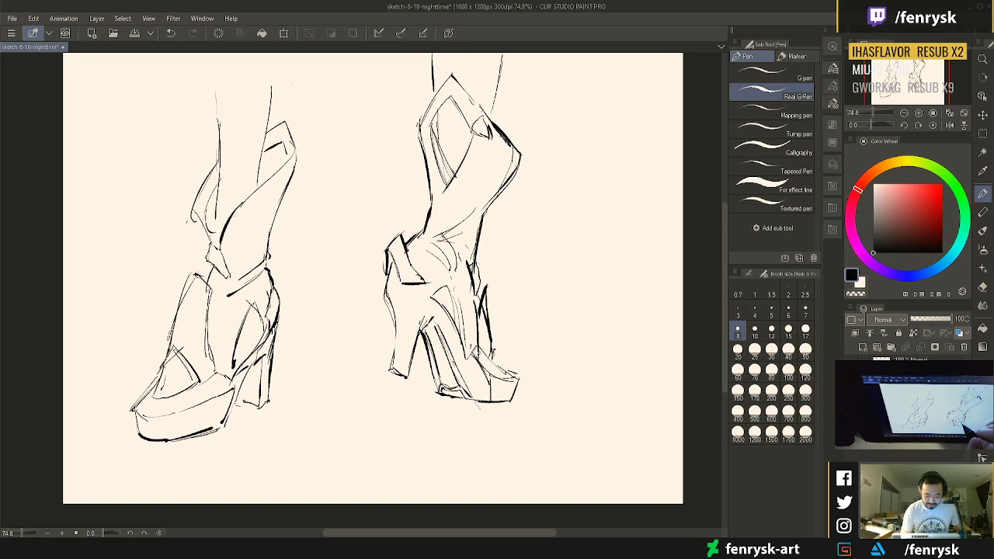
Strengthen the sloping edge over the toes of the second shoe down to the platform's front corner
key(e)
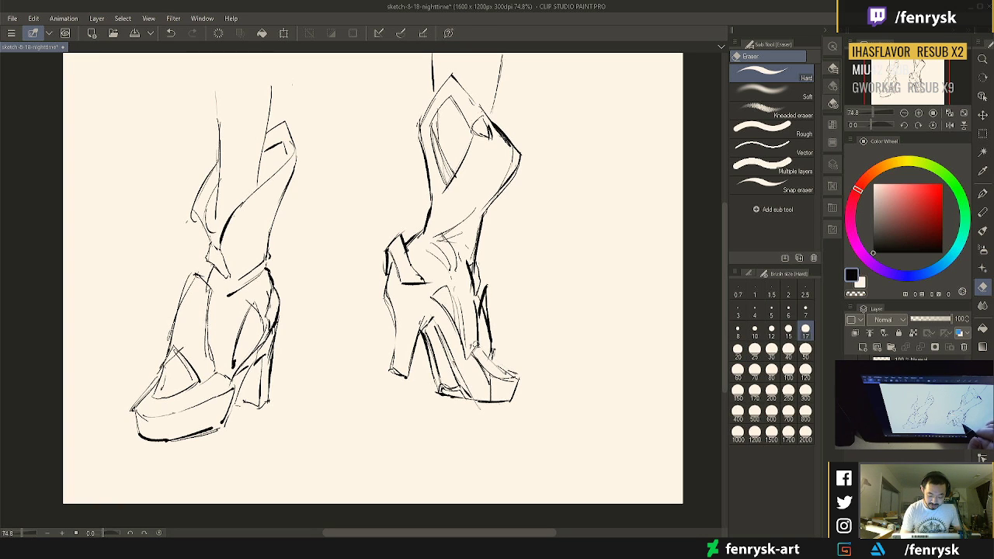
key(p)
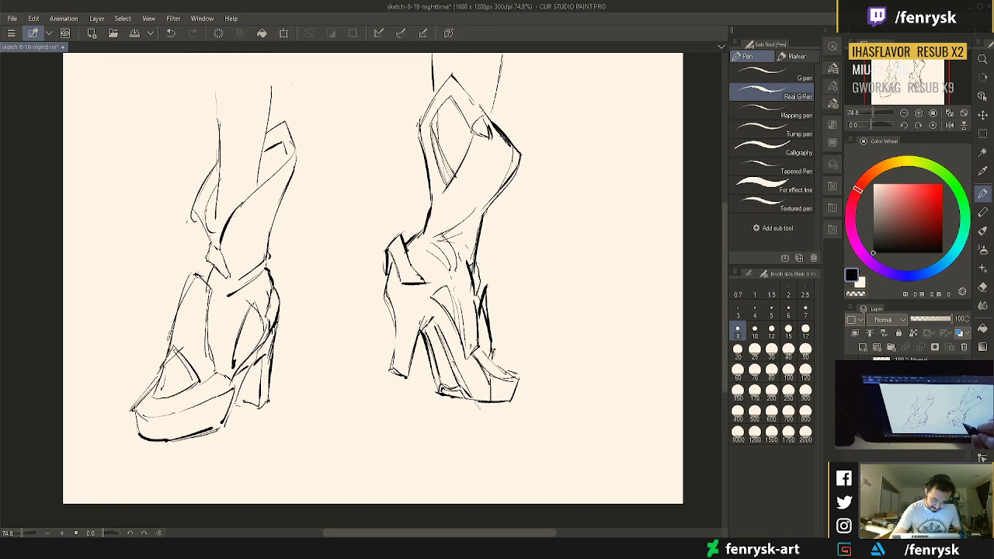
drag(478, 343, 505, 369)
drag(505, 370, 519, 378)
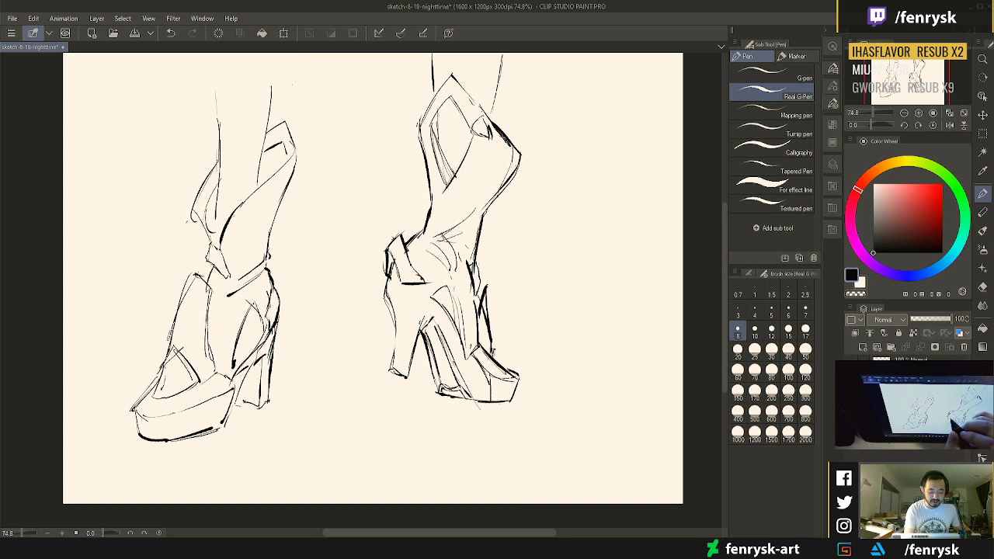
Rework the heel counter's rear contour, erasing its pointed upper edge and redrawing it as a rounder line
key(e)
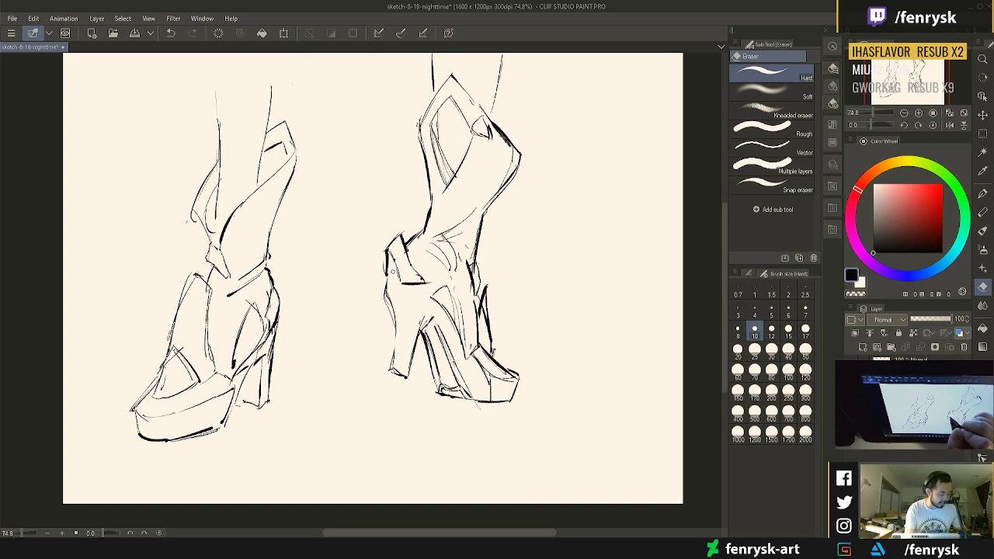
key(p)
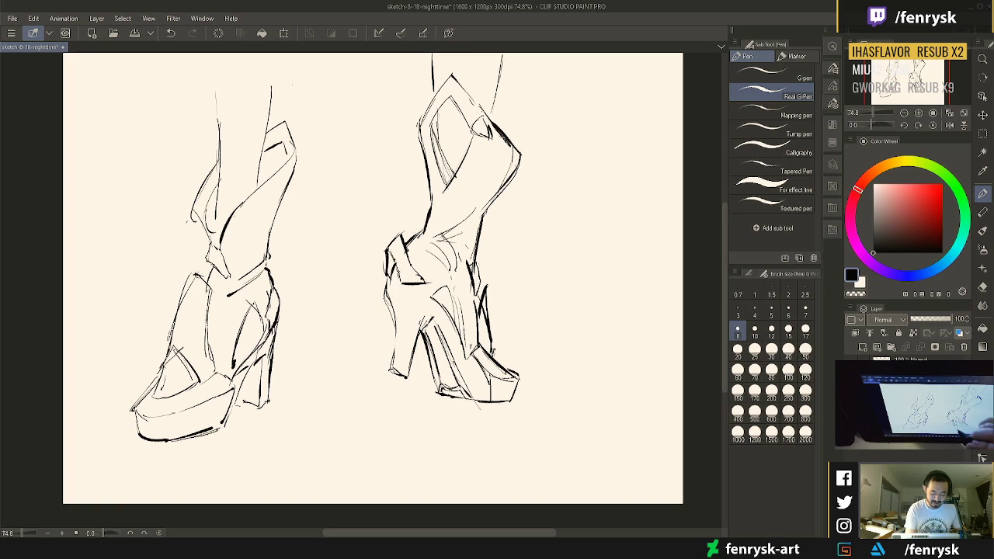
drag(387, 276, 392, 302)
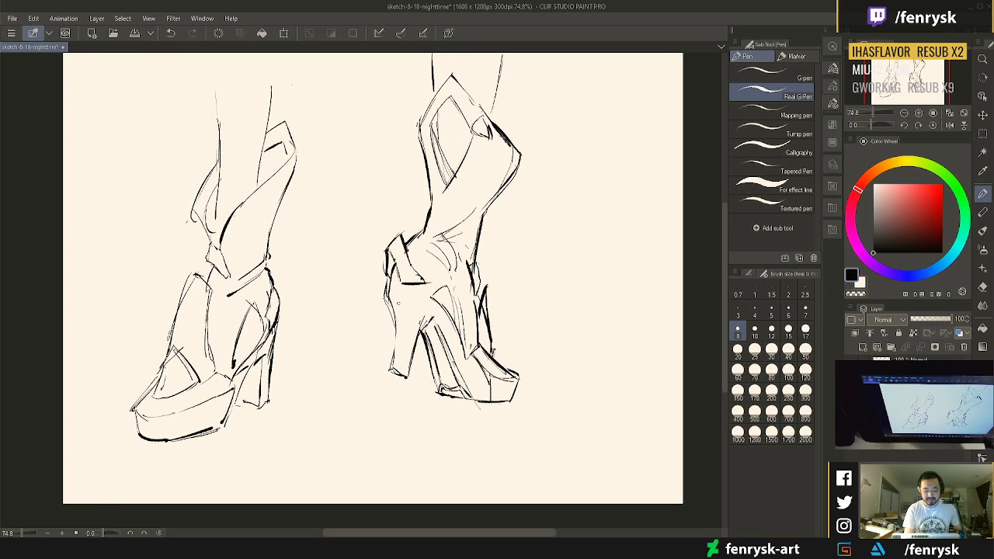
key(e)
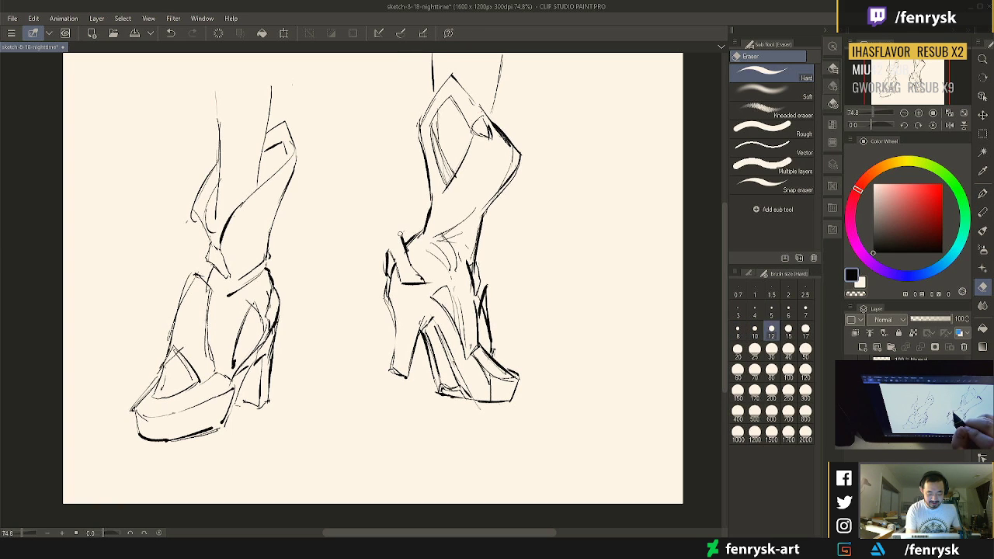
key(p)
drag(403, 236, 387, 261)
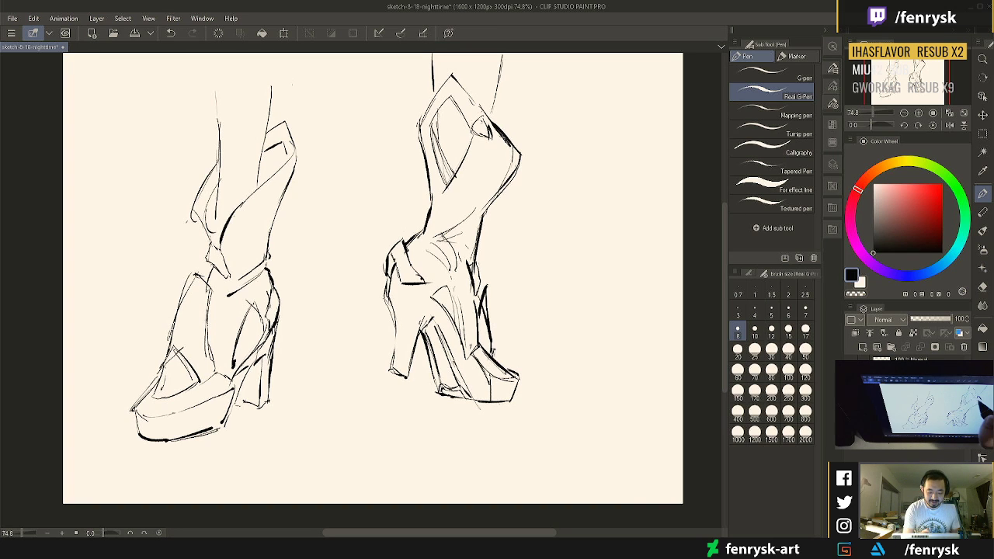
Darken both sides of the second shoe's cuff peak, its inner opening edge and the small fold beside it
drag(472, 122, 490, 132)
drag(451, 75, 491, 121)
drag(452, 74, 421, 129)
mouse_move(449, 98)
mouse_down()
mouse_move(431, 135)
mouse_move(475, 145)
mouse_up()
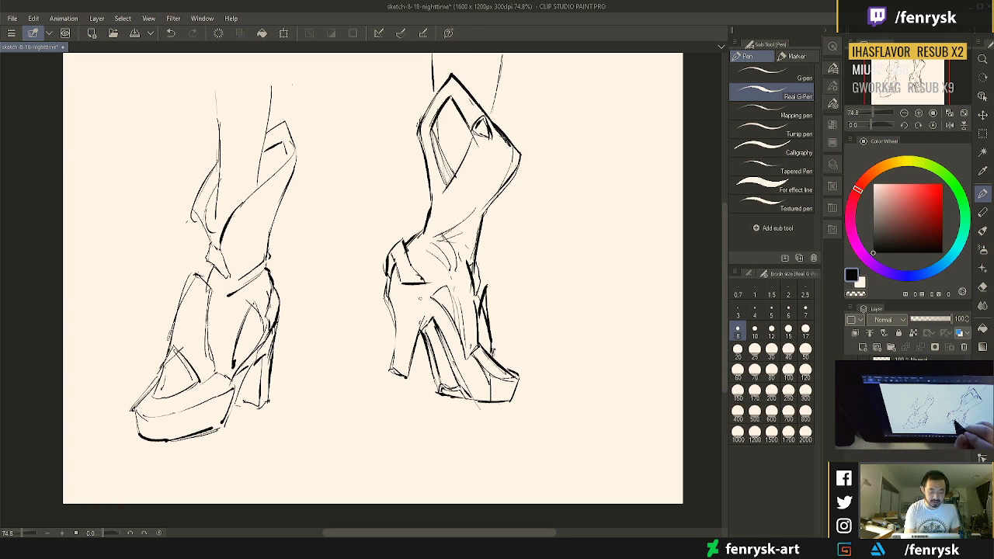
Add an inner contour to the second shoe's block heel, and erase and redraw its back edge as a straighter, heavier line
drag(416, 299, 402, 349)
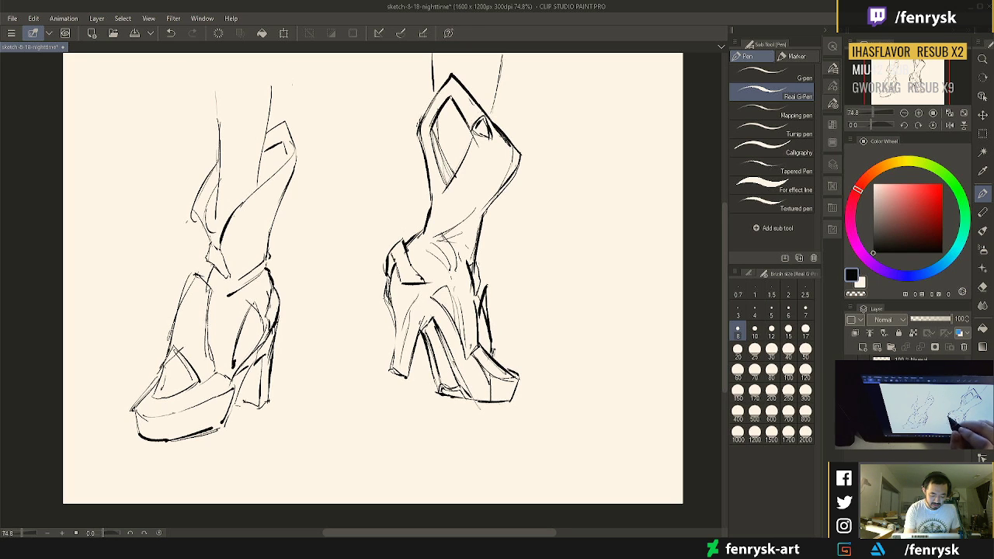
drag(386, 282, 393, 356)
drag(394, 316, 386, 369)
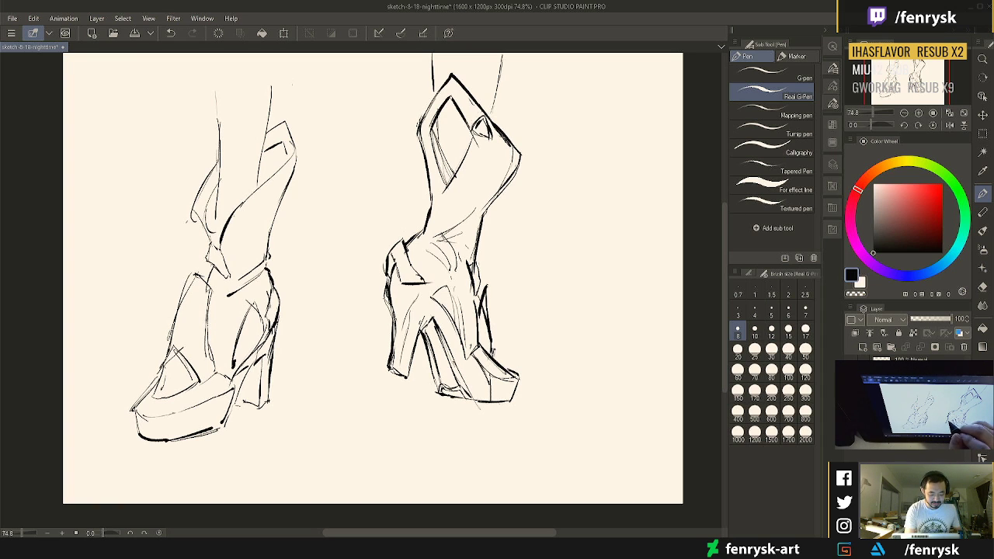
key(e)
drag(393, 309, 390, 368)
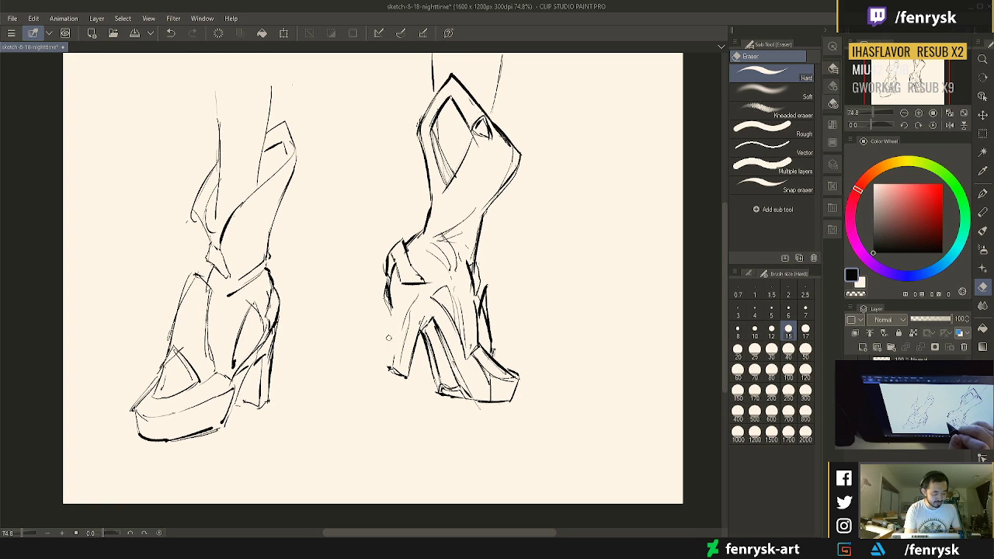
key(p)
drag(389, 300, 388, 366)
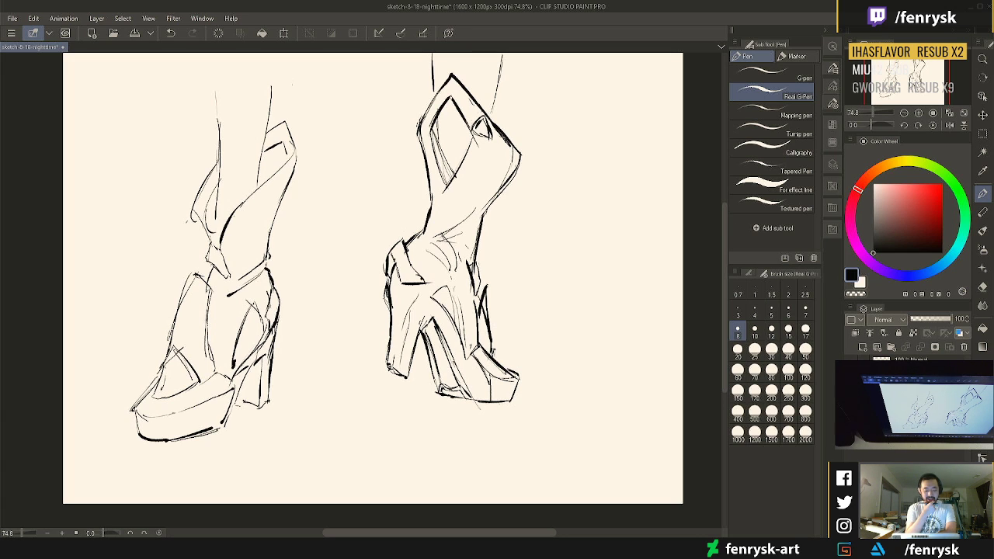
Select the whole second shoe with a rectangular selection, move it farther from the first shoe and slightly down, and deselect it
key(m)
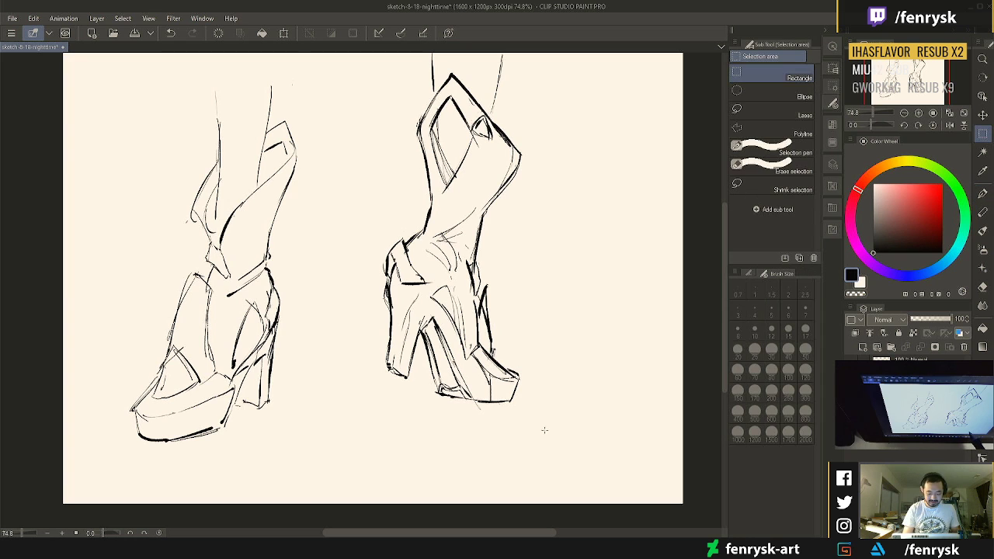
drag(546, 433, 362, 53)
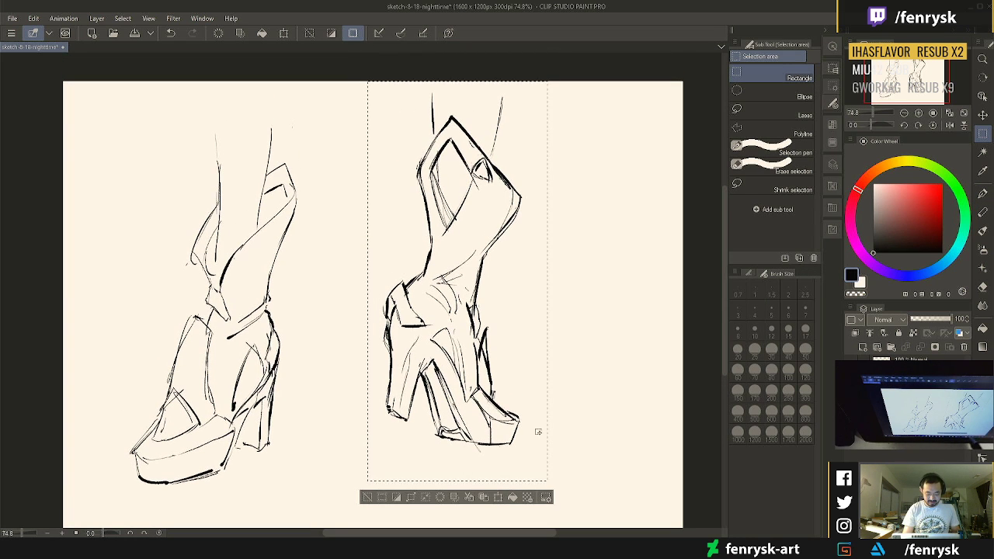
mouse_move(529, 468)
mouse_down()
mouse_move(560, 481)
mouse_move(529, 458)
mouse_move(608, 480)
mouse_up()
click(502, 488)
key(Return)
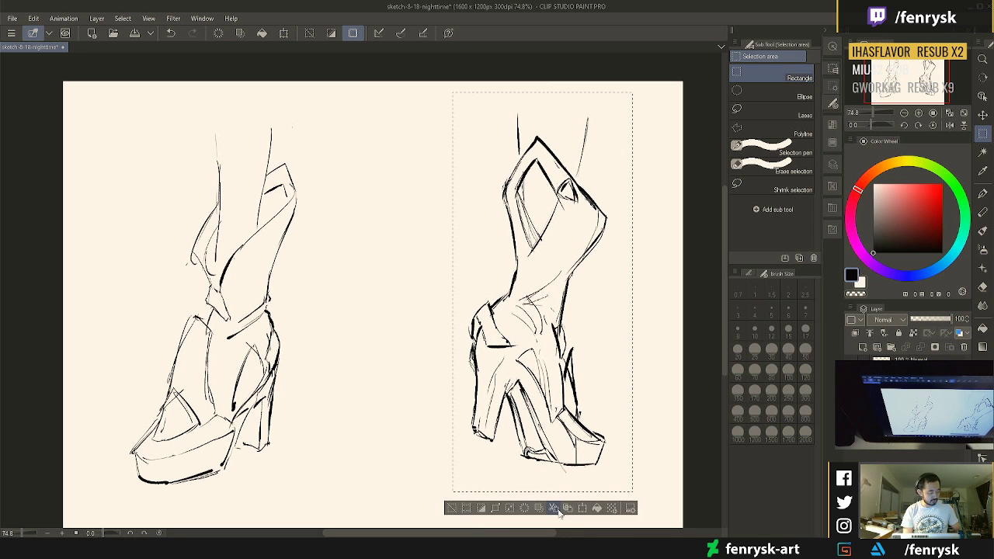
key(ctrl+d)
Try a light cuff outline behind the second shoe, with a peaked upper edge and a slanted back edge
drag(614, 413, 554, 372)
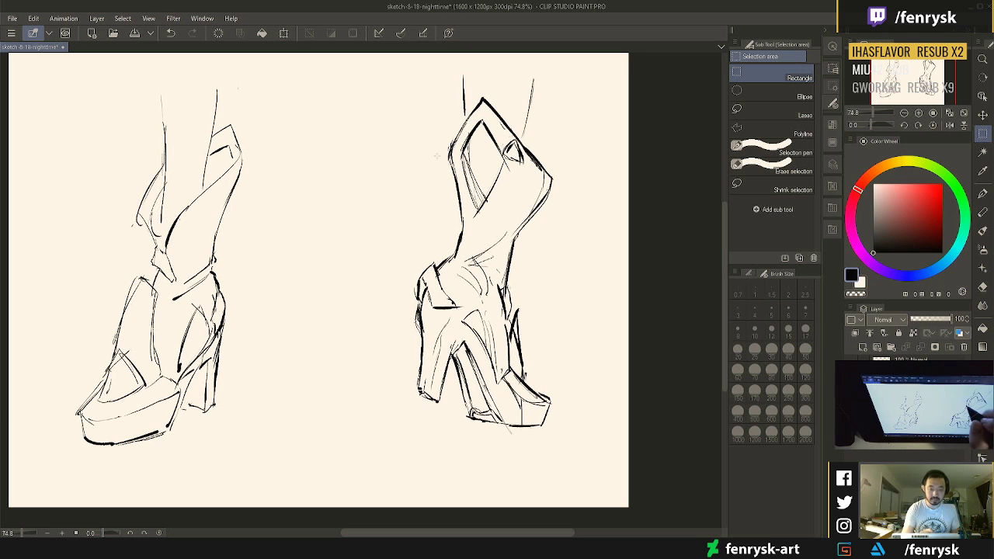
drag(420, 115, 454, 145)
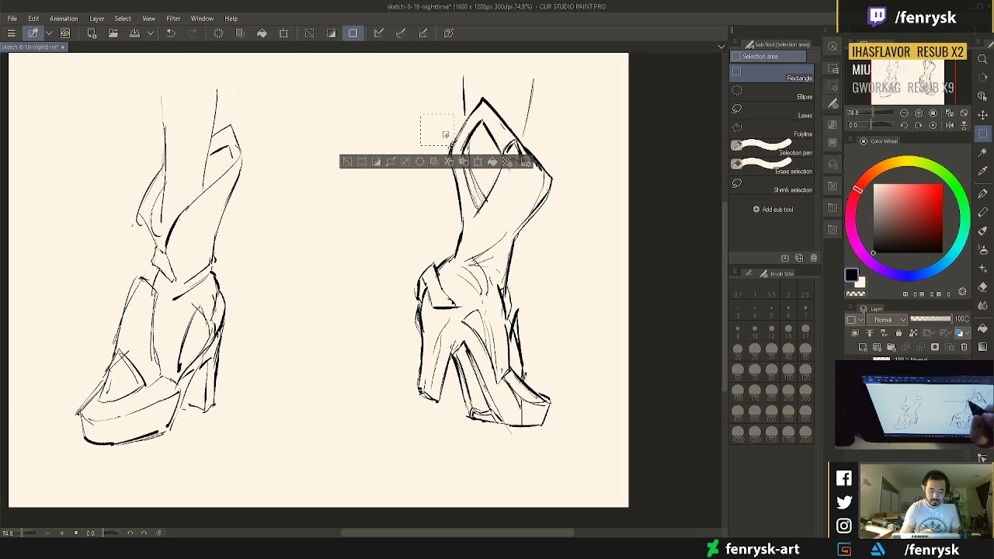
key(ctrl+d)
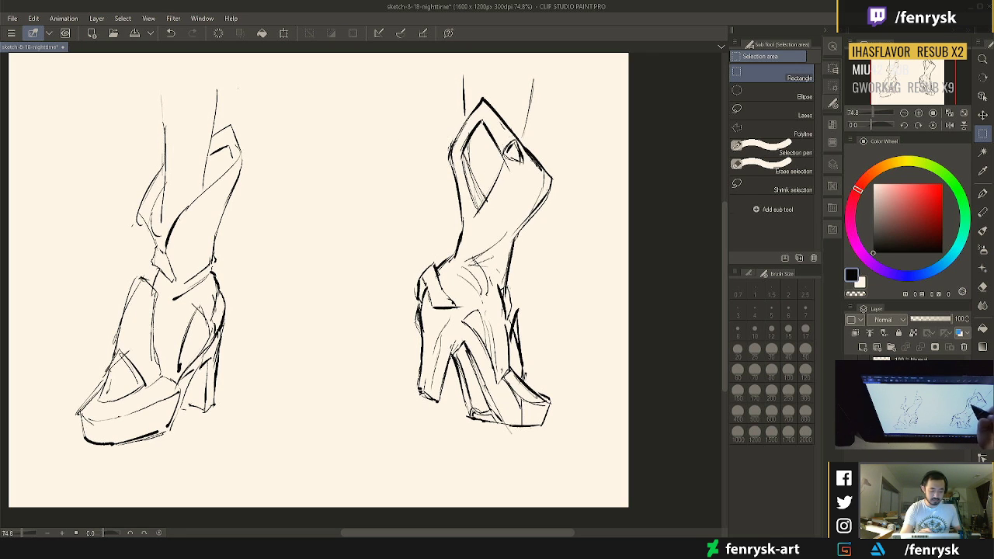
key(p)
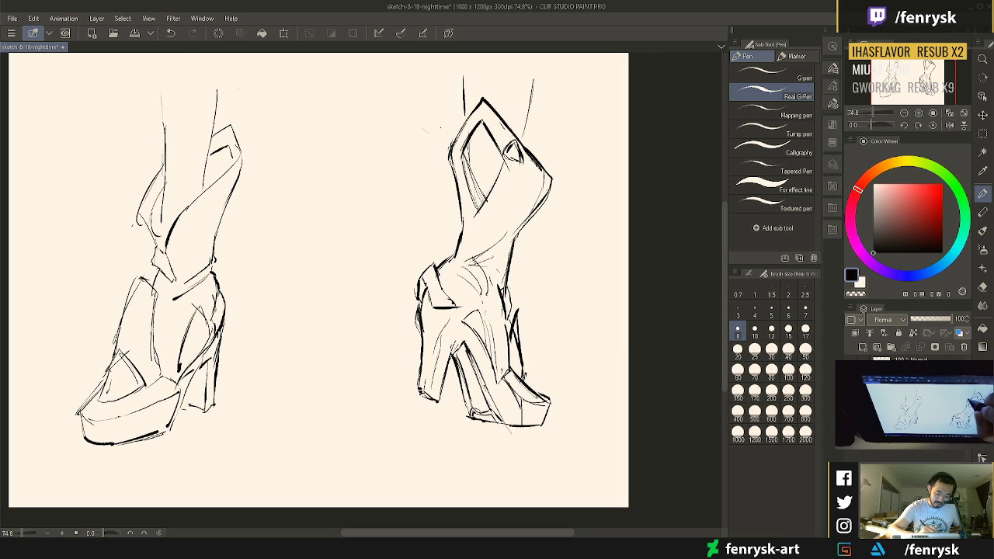
drag(420, 119, 454, 141)
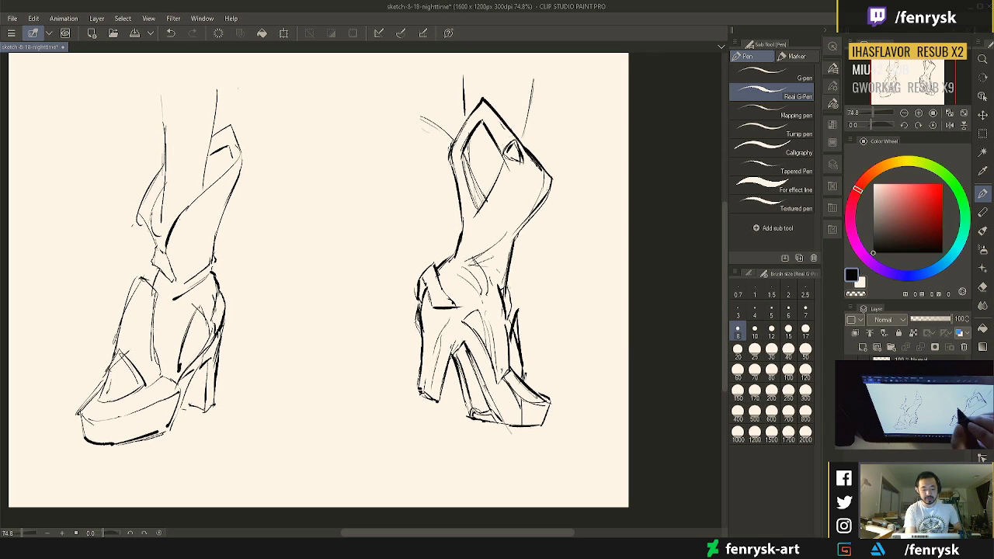
mouse_move(423, 116)
mouse_down()
mouse_move(368, 159)
mouse_move(416, 232)
mouse_up()
drag(394, 194, 413, 237)
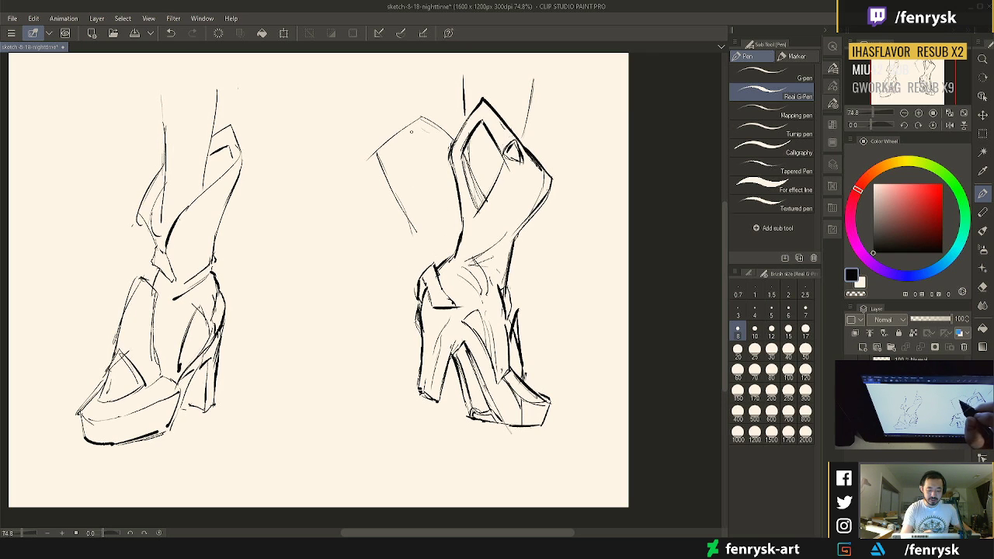
Enlarge the eraser to size 30 and erase the light cuff outline between the two shoes
key(e)
key(bracketright)
key(bracketright)
key(bracketright)
drag(386, 143, 424, 119)
drag(380, 162, 416, 237)
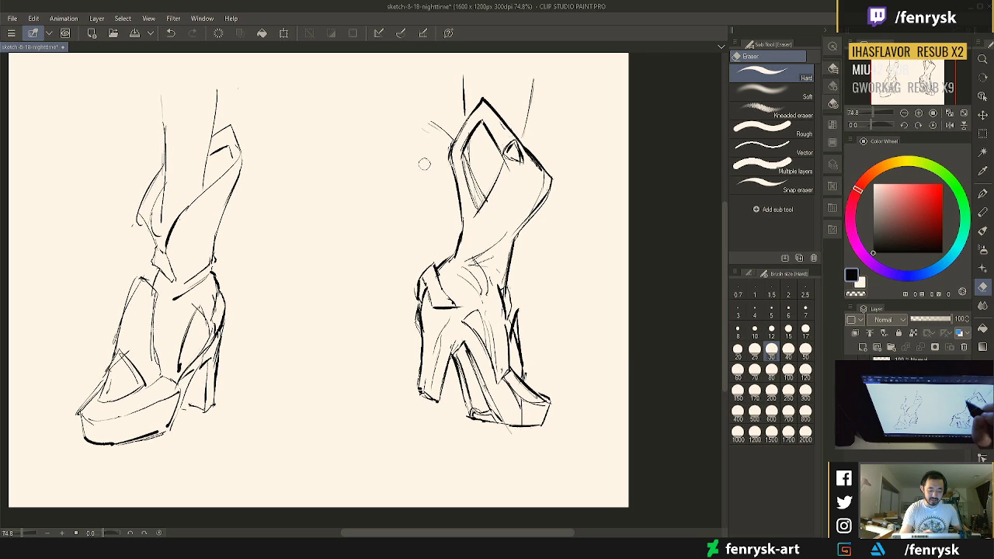
drag(427, 124, 450, 143)
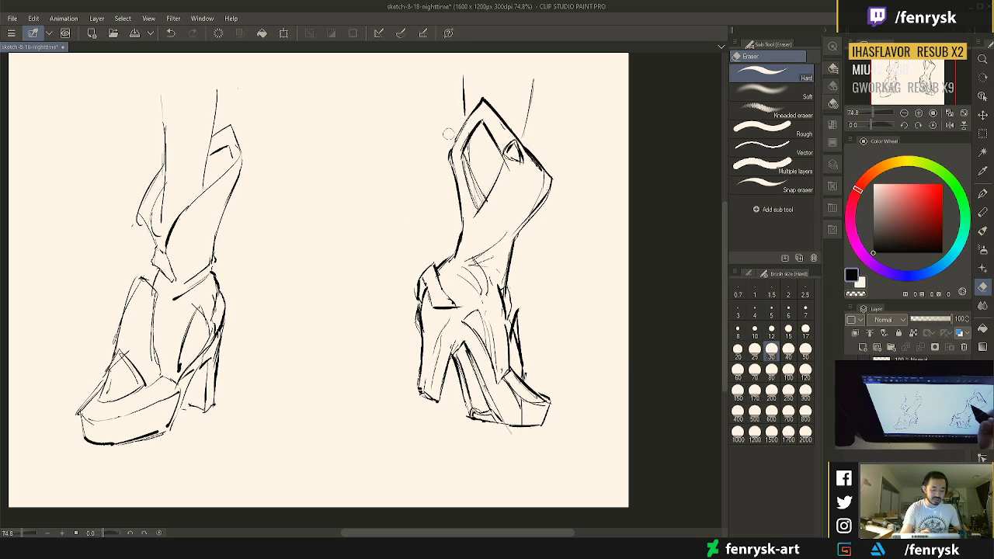
Erase the rear corner of the second shoe's cuff and redraw it with a small folded notch
key(p)
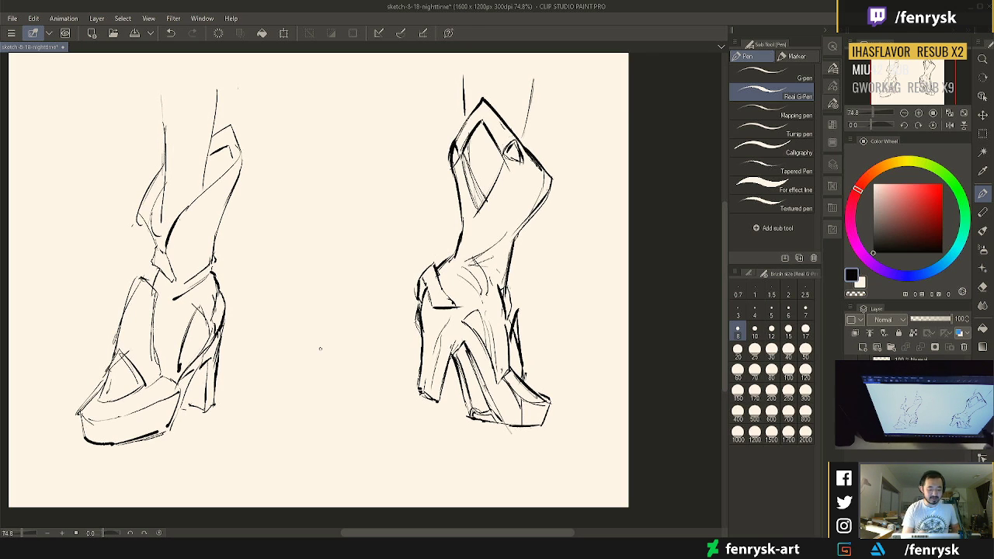
key(e)
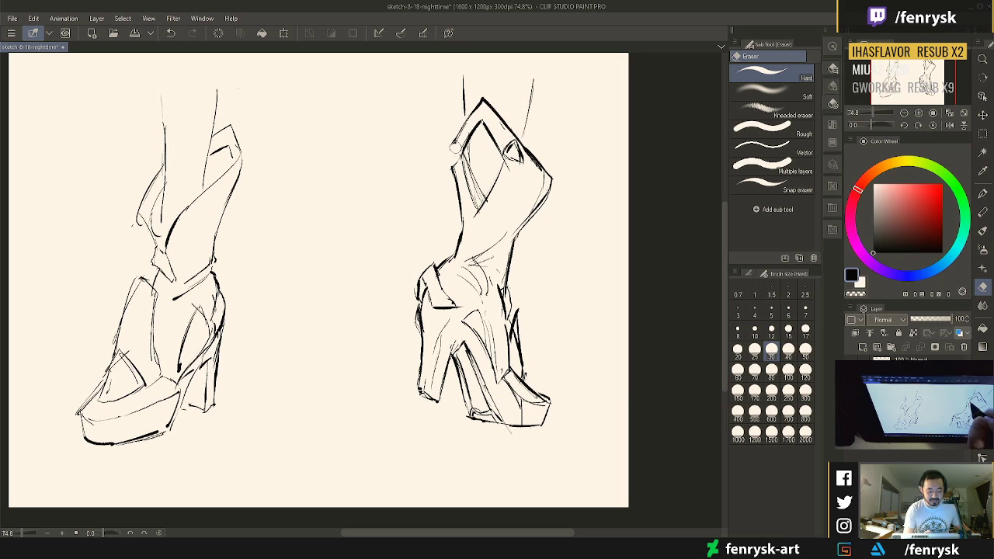
key(p)
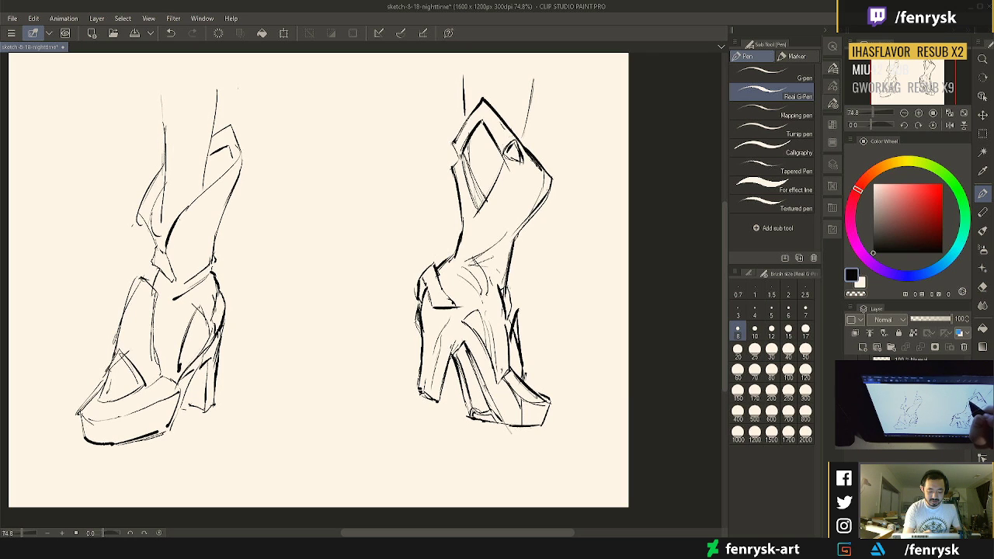
drag(458, 143, 449, 168)
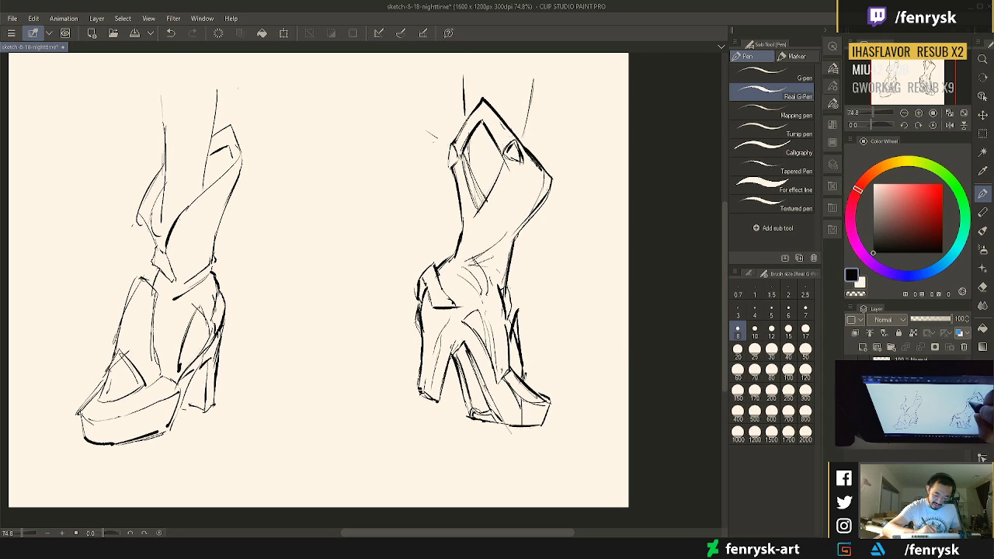
Try a wide cuff outline with a slanted back edge behind the second shoe, and erase it
drag(427, 131, 450, 147)
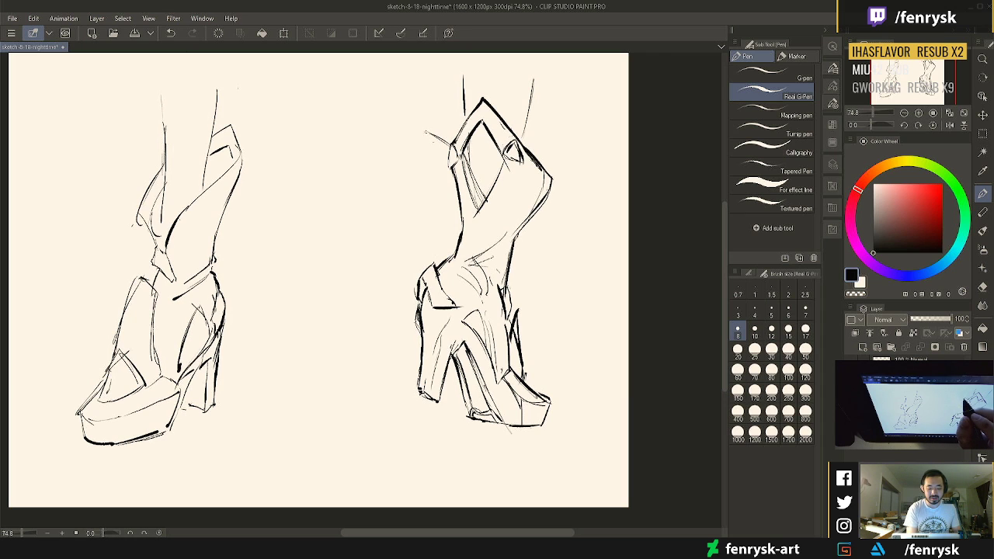
drag(429, 132, 392, 154)
mouse_move(425, 133)
mouse_down()
mouse_move(368, 176)
mouse_move(392, 214)
mouse_up()
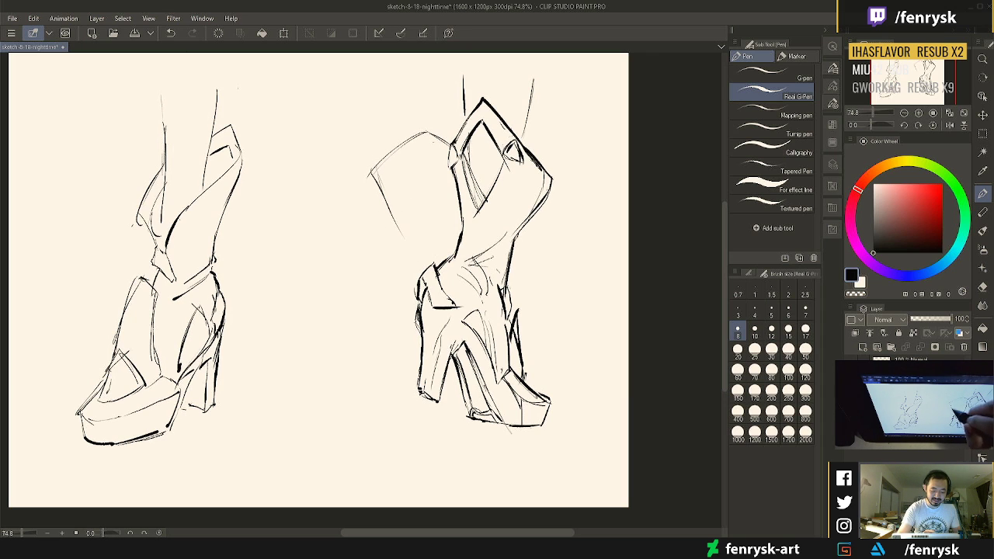
drag(372, 170, 406, 238)
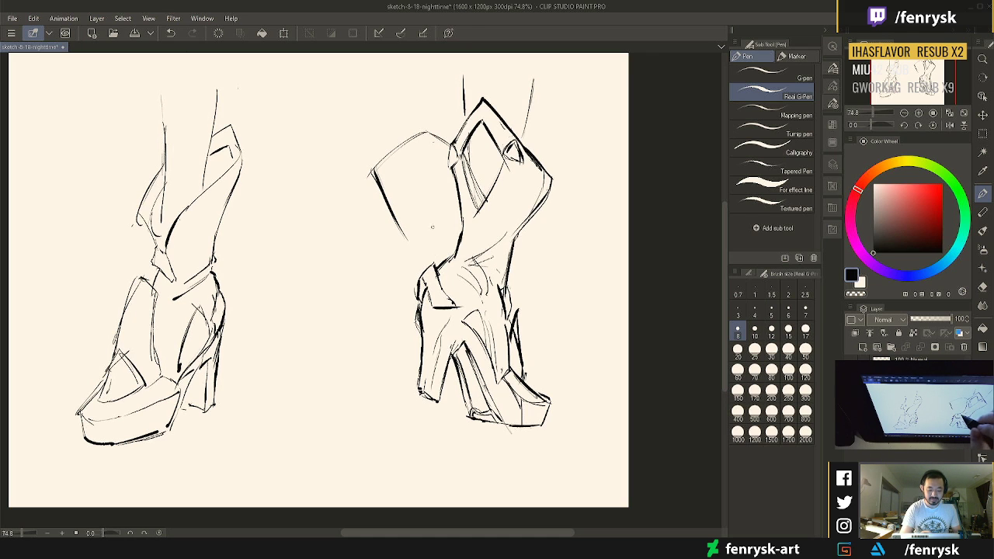
key(e)
drag(376, 166, 406, 240)
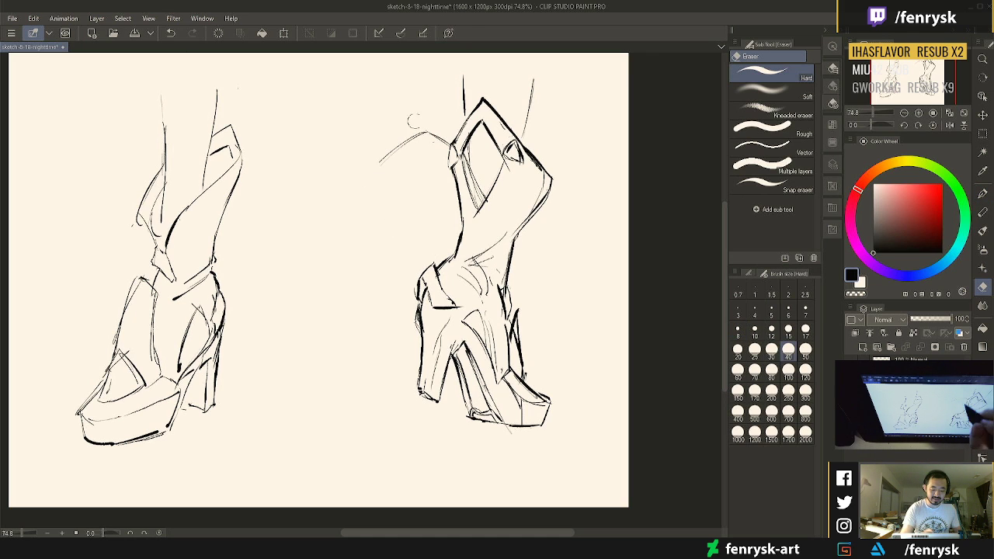
drag(371, 168, 392, 151)
Sketch a narrower flared cuff with a peaked upper edge behind the second shoe, and add a far heel stroke under the arch
key(p)
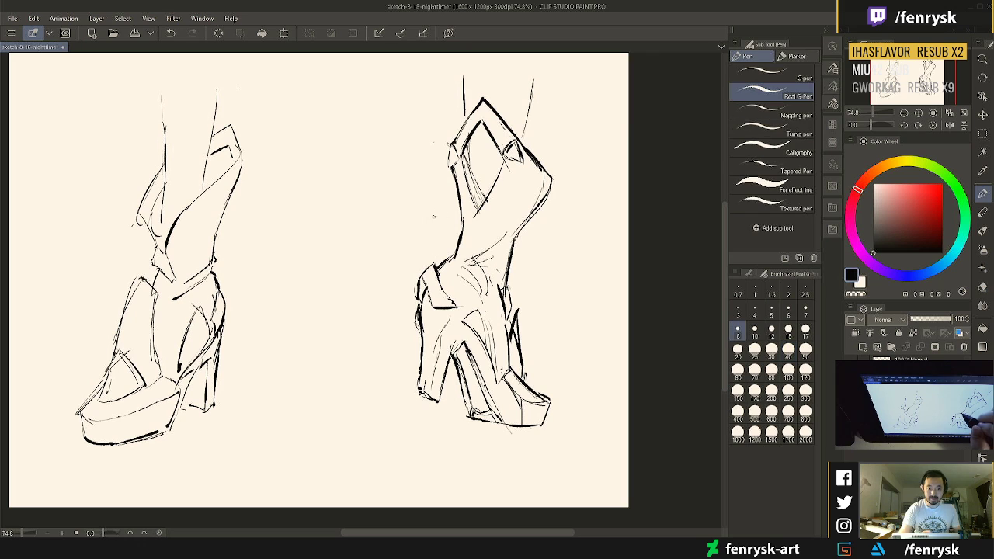
drag(426, 221, 438, 259)
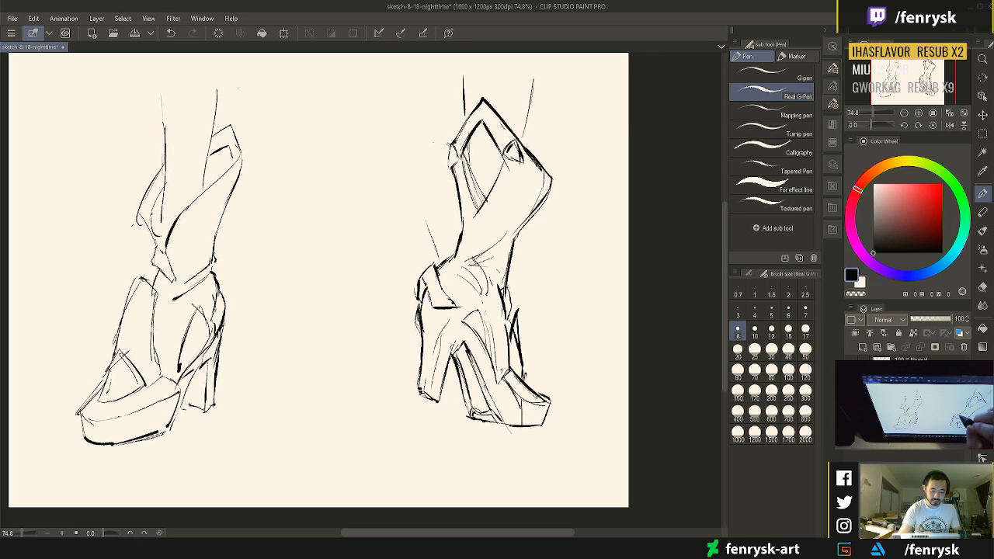
mouse_move(387, 160)
mouse_down()
mouse_move(432, 230)
mouse_move(425, 220)
mouse_up()
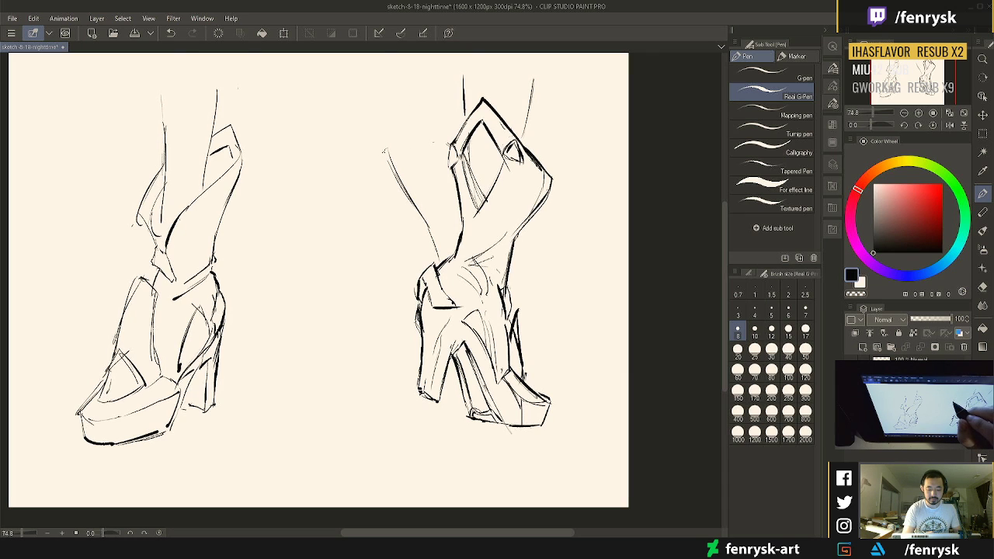
drag(384, 153, 438, 110)
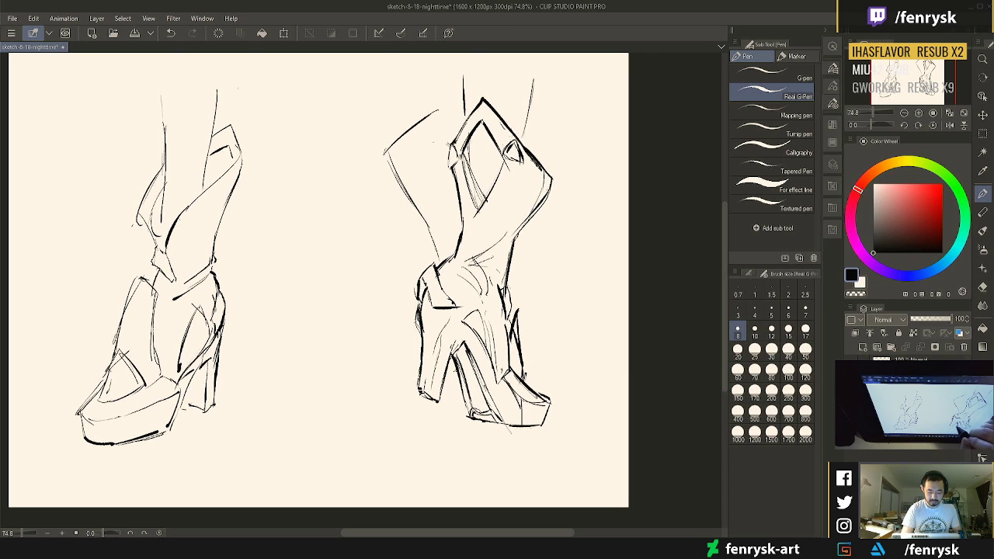
drag(456, 371, 455, 406)
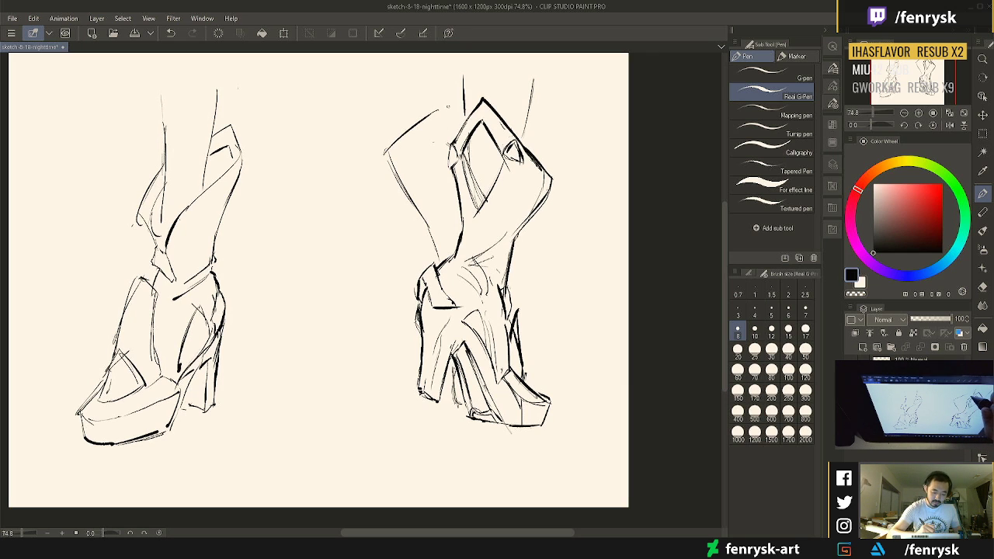
drag(436, 107, 467, 122)
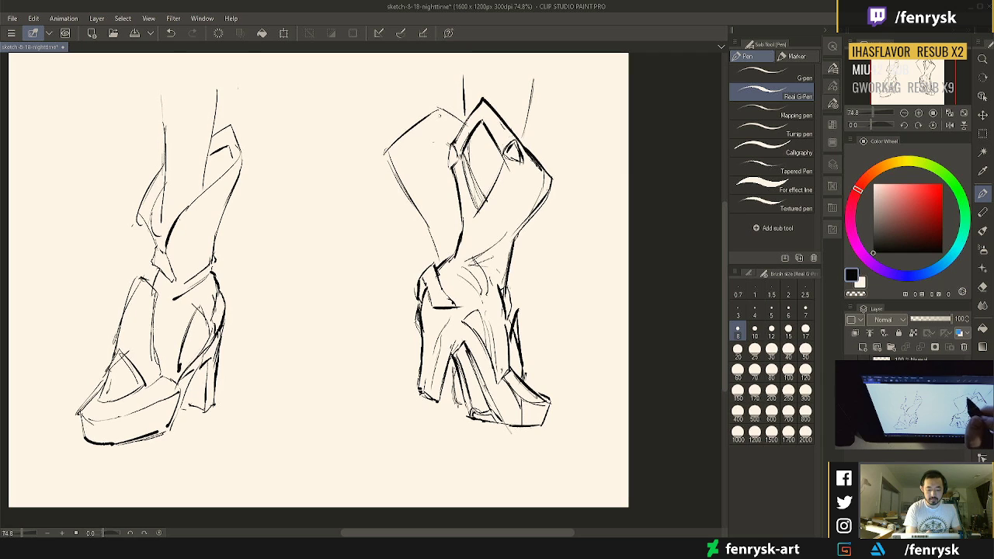
Add a corner notch, curved inner opening lines and a leg line above the rear cuff
drag(415, 146, 435, 129)
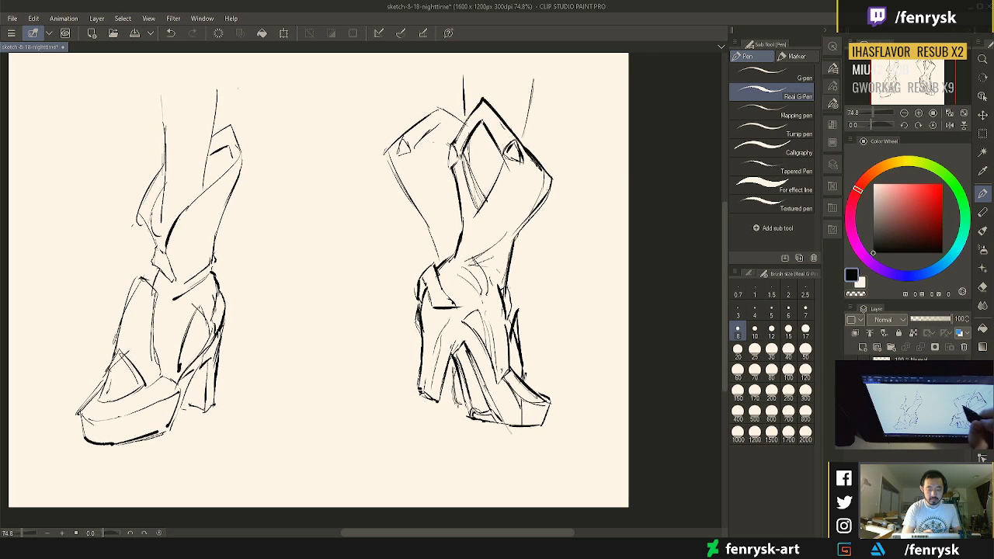
drag(419, 150, 436, 194)
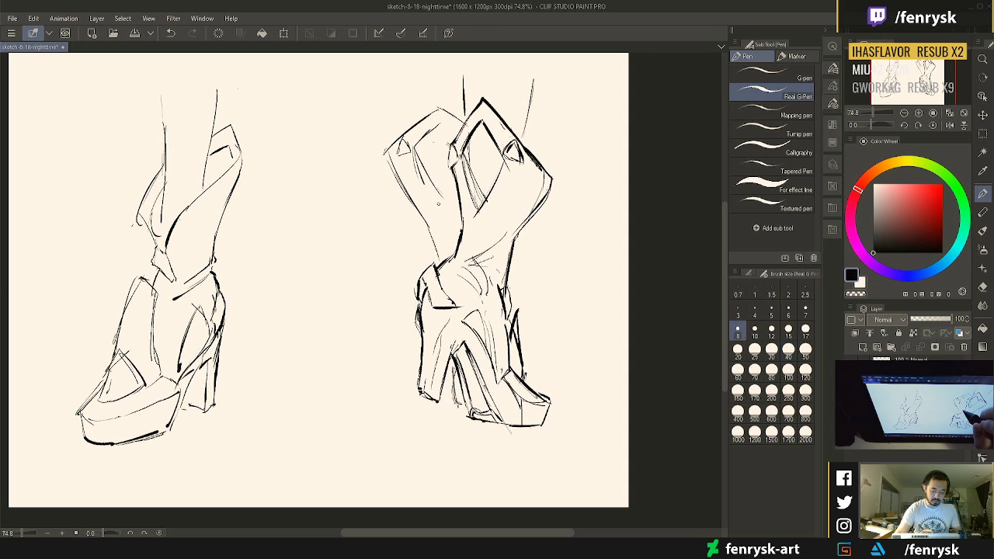
drag(426, 184, 454, 219)
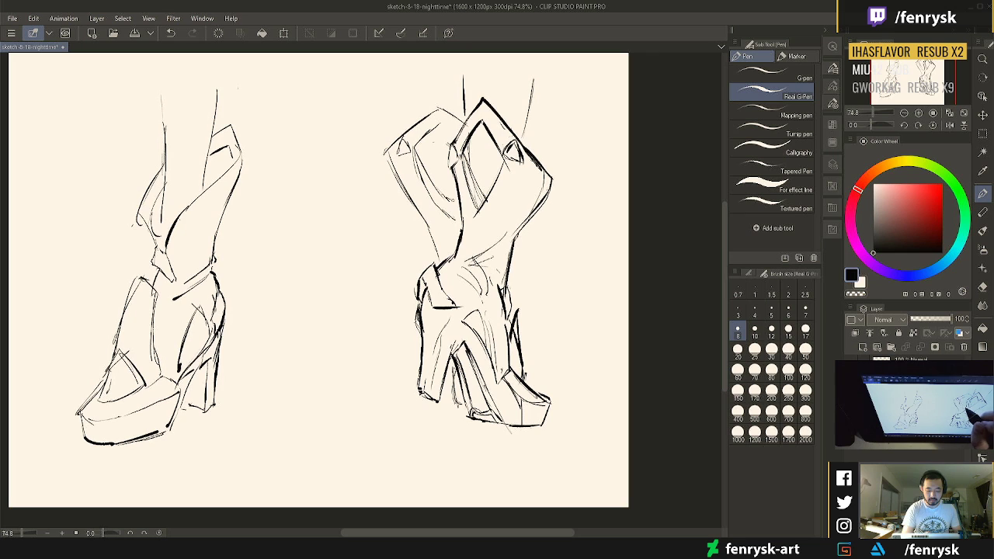
drag(453, 204, 455, 241)
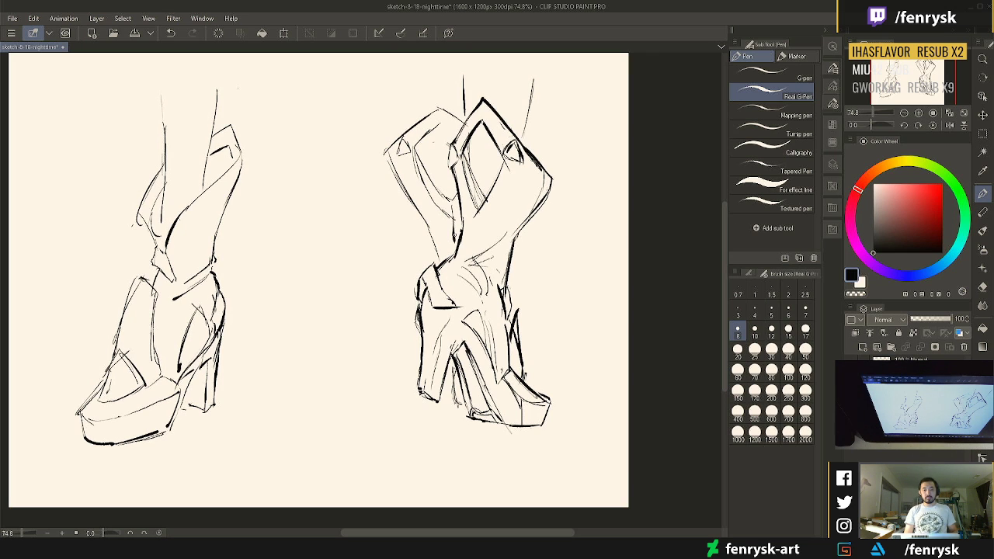
drag(421, 138, 429, 177)
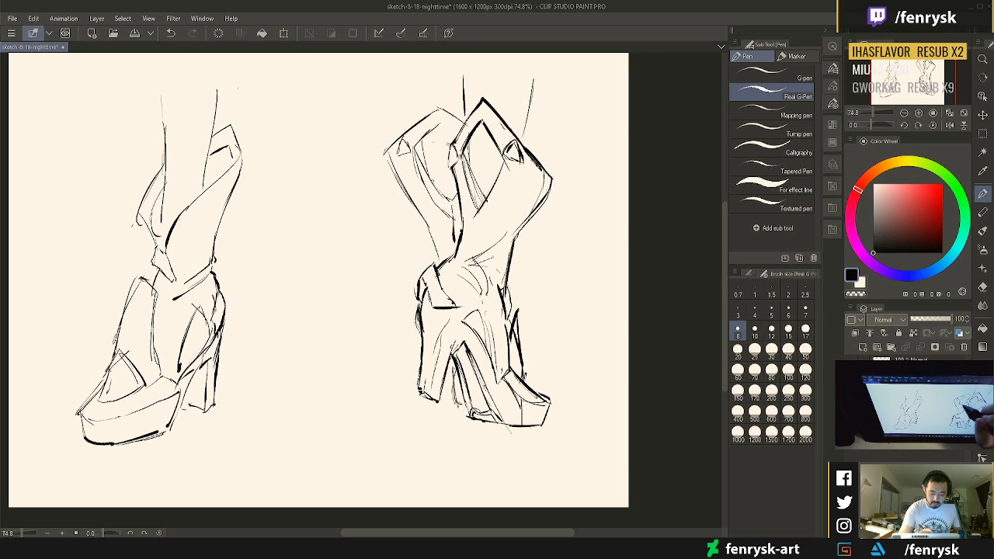
drag(405, 62, 411, 120)
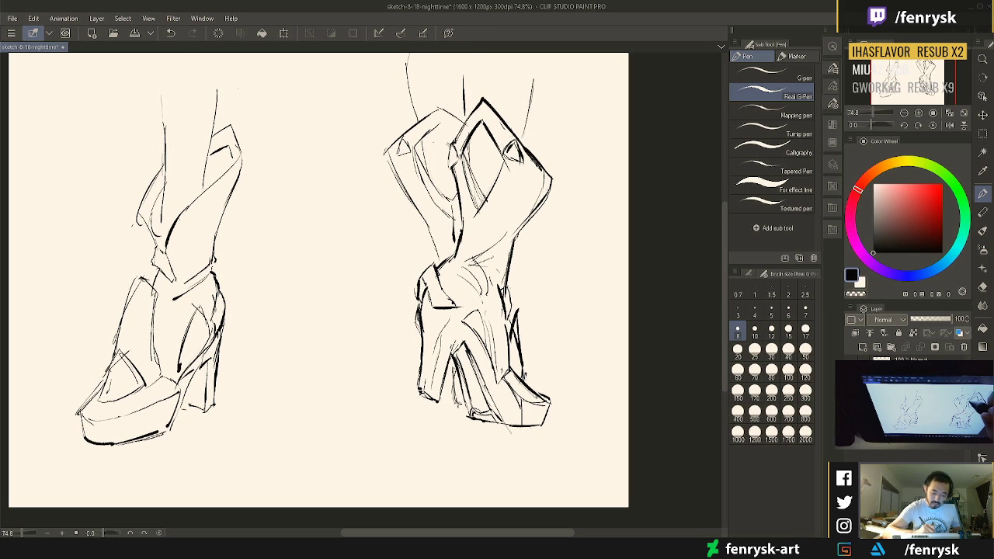
drag(440, 122, 459, 138)
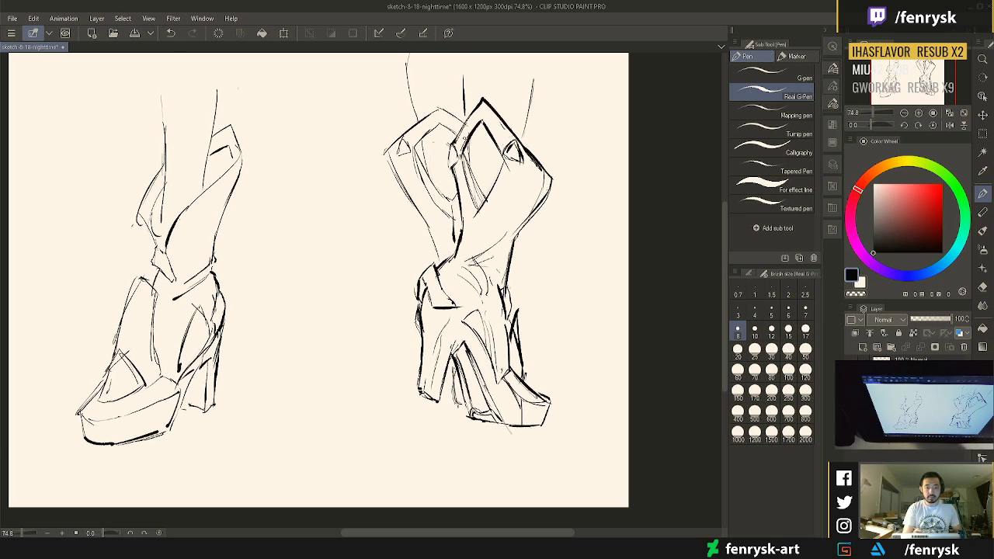
Erase and redraw the rear cuff's upper edge slightly further in, and thicken its slanted back edge
key(e)
mouse_move(439, 109)
mouse_down()
mouse_move(419, 144)
mouse_move(385, 154)
mouse_up()
key(p)
mouse_move(440, 109)
mouse_down()
mouse_move(391, 156)
mouse_move(394, 165)
mouse_up()
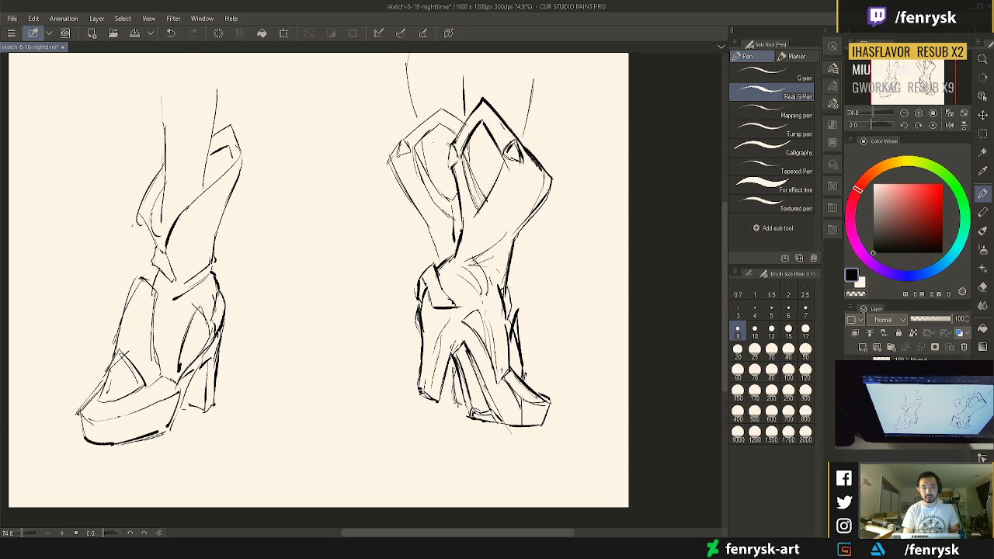
drag(391, 160, 437, 261)
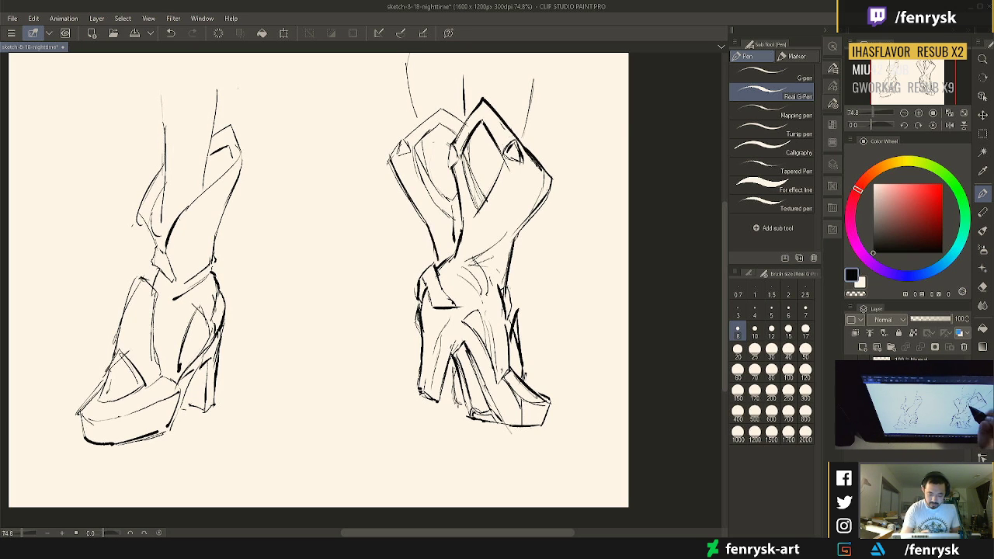
Try a heavier stroke along the front cuff's back edge below the folded notch
drag(455, 165, 459, 184)
key(ctrl+x)
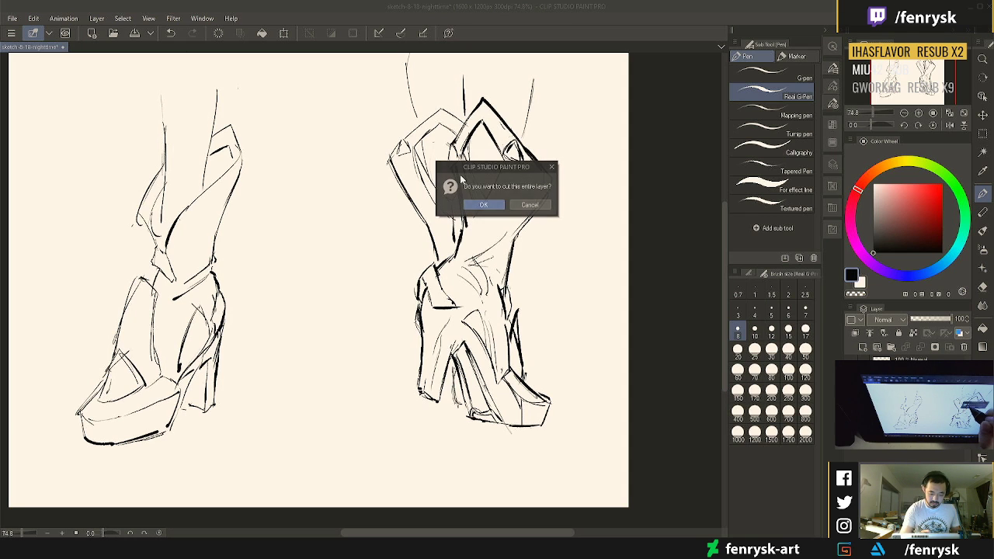
click(530, 205)
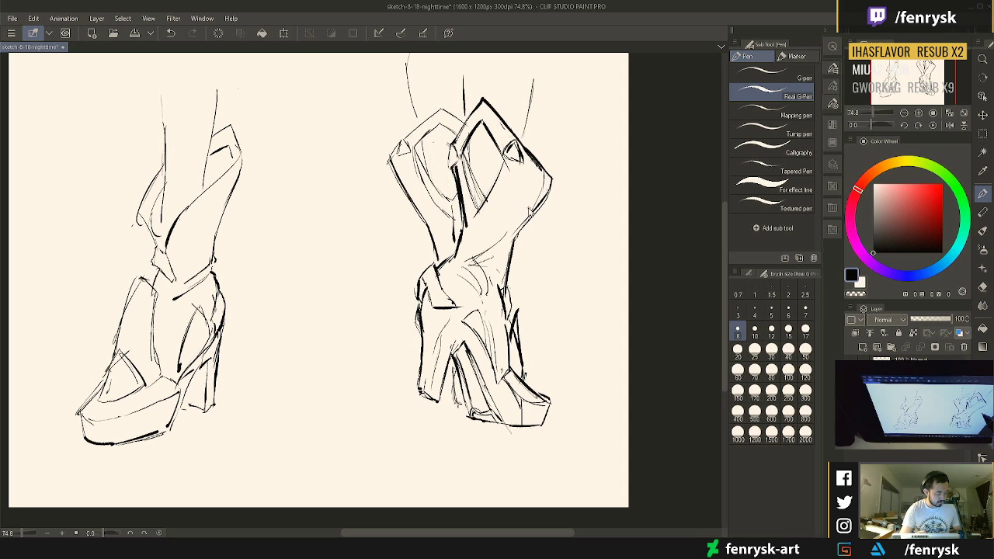
drag(454, 164, 446, 176)
key(e)
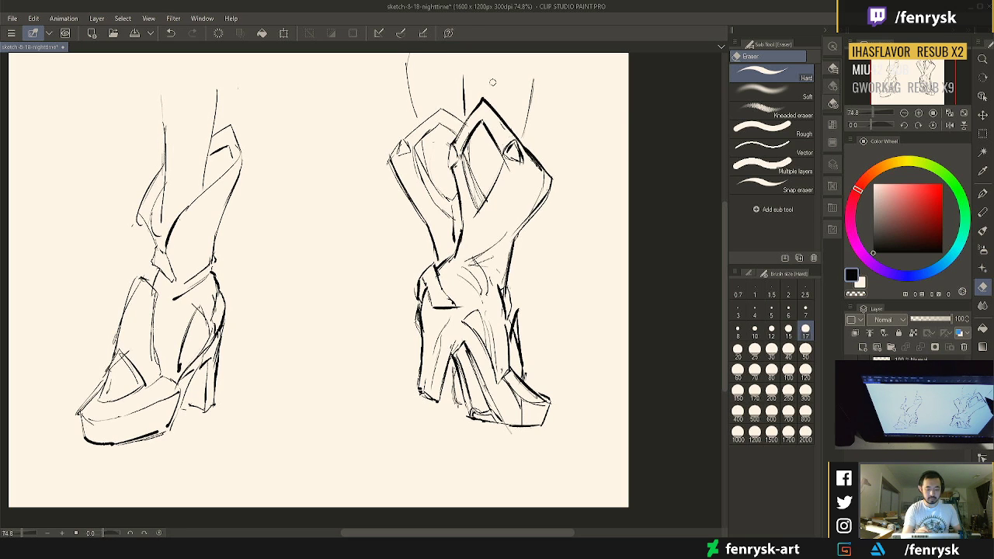
Redraw the front cuff's outer edge and corner with a heavier line, and erase the old line inside with a size 17 eraser
key(p)
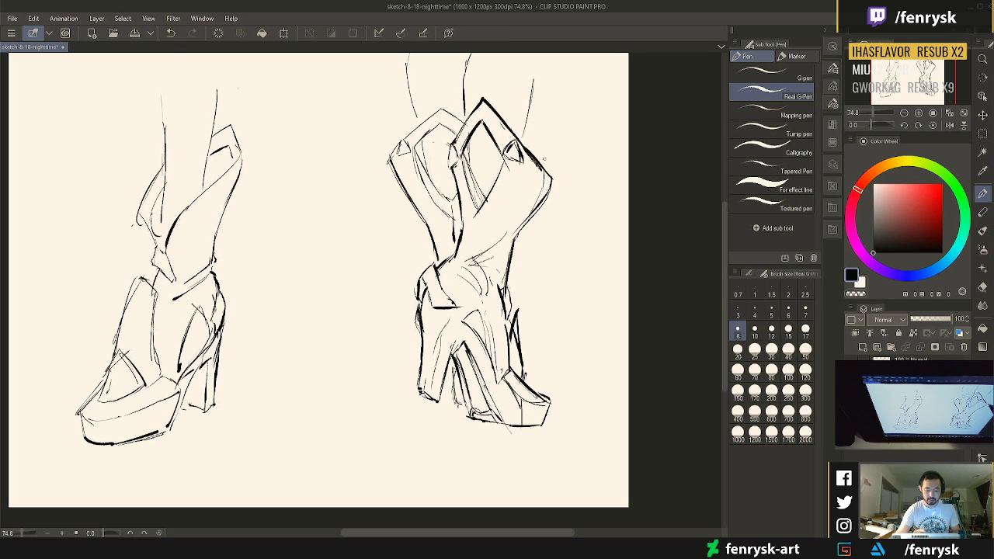
mouse_move(487, 99)
mouse_down()
mouse_move(554, 172)
mouse_move(544, 204)
mouse_up()
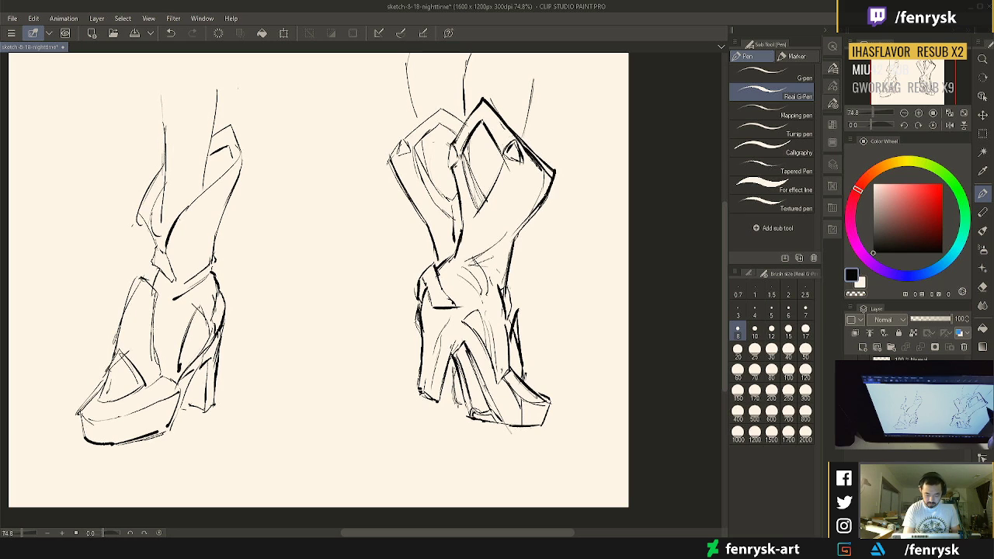
key(e)
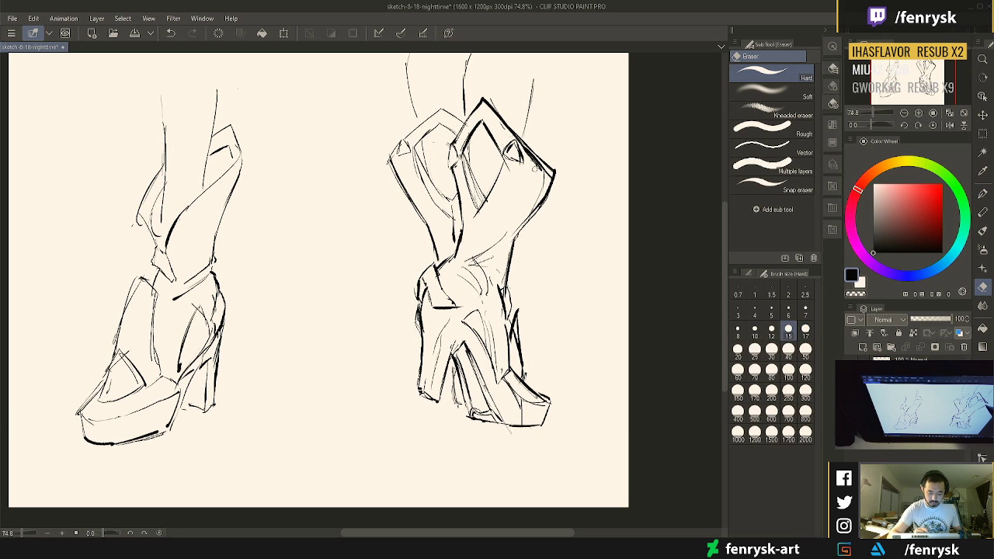
key(])
drag(542, 173, 521, 141)
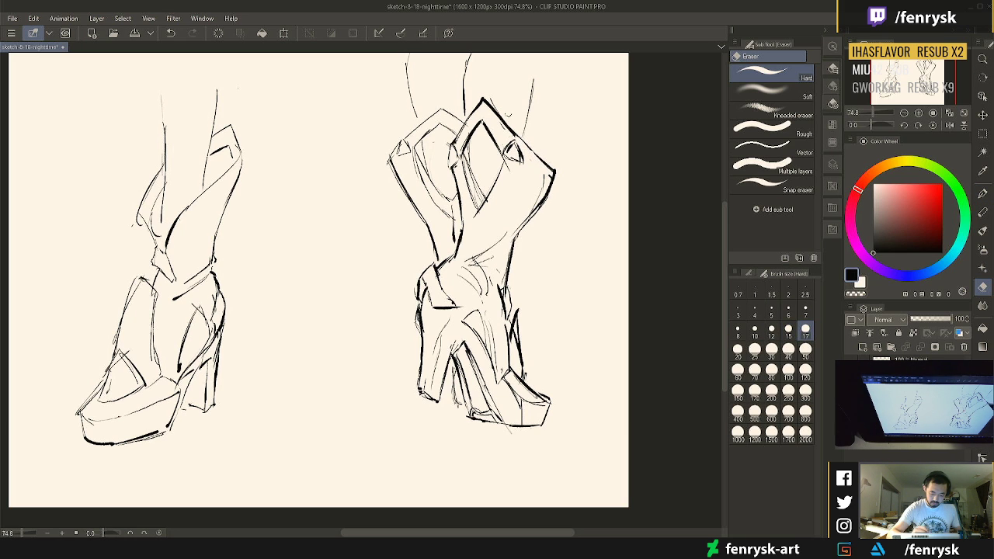
key(p)
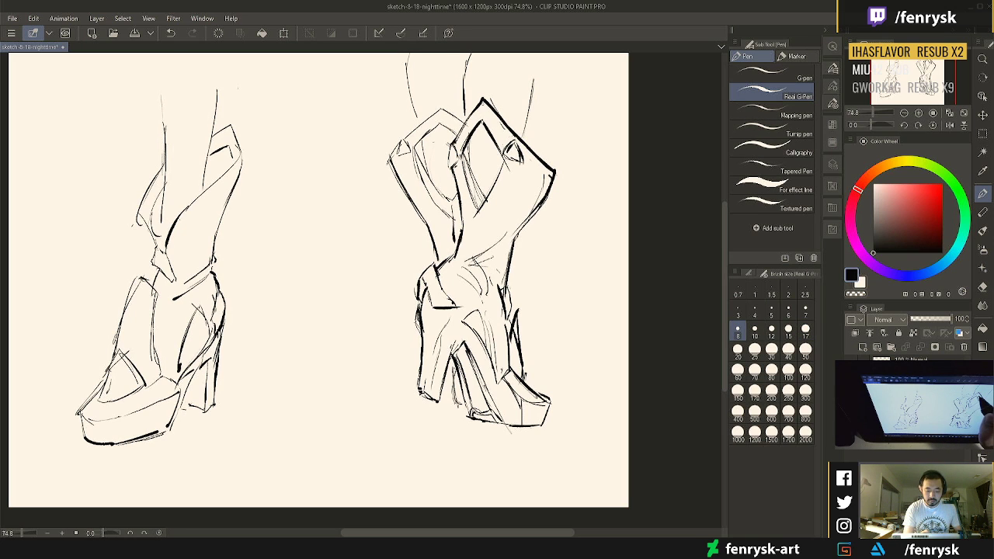
Redraw the rear slope of the front cuff's peak with a heavier line and clean up its tip
drag(459, 142, 487, 101)
key(ctrl+z)
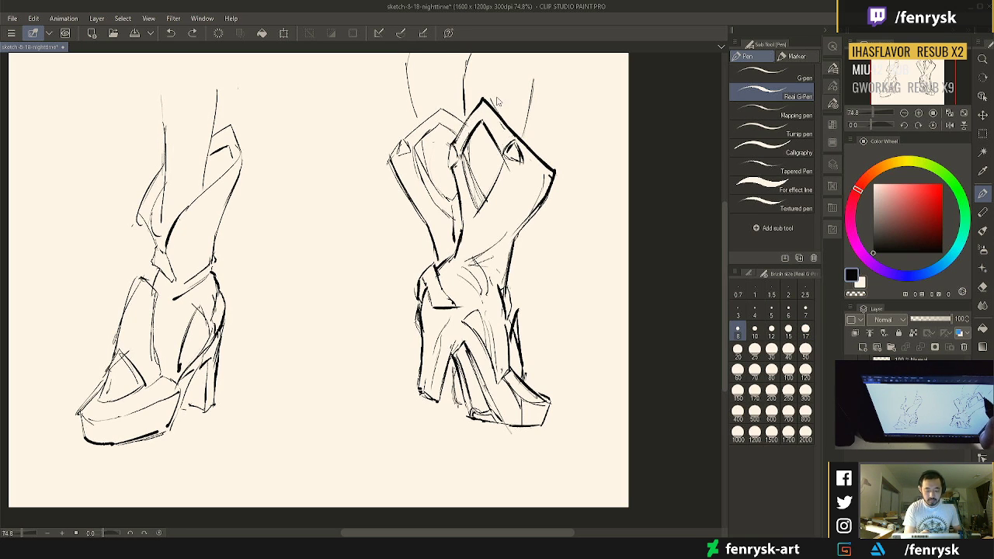
drag(455, 139, 483, 106)
key(e)
key(p)
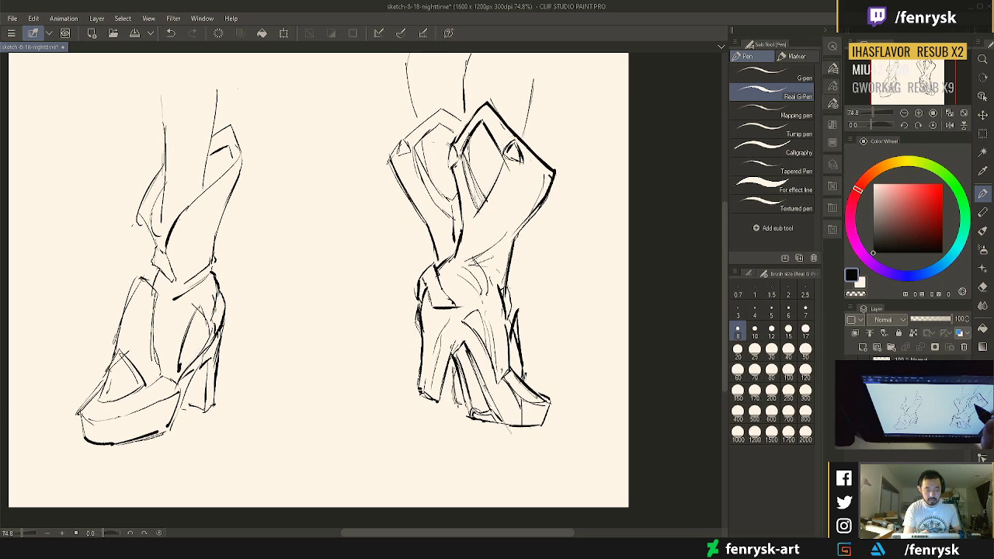
Erase the folded notch at the front cuff's rear corner and redraw it as a narrower fold
key(e)
mouse_move(452, 159)
mouse_down()
mouse_move(457, 138)
mouse_move(452, 165)
mouse_up()
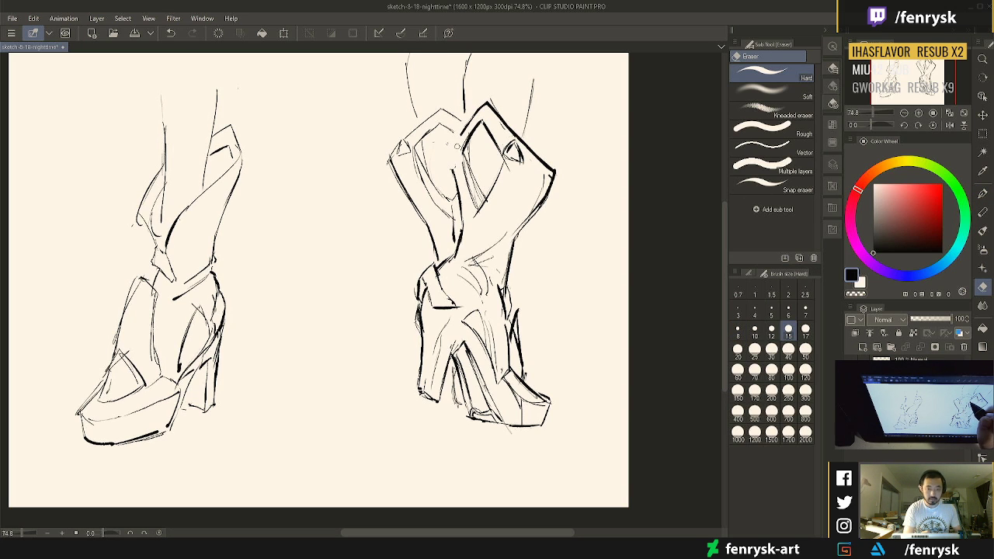
key(p)
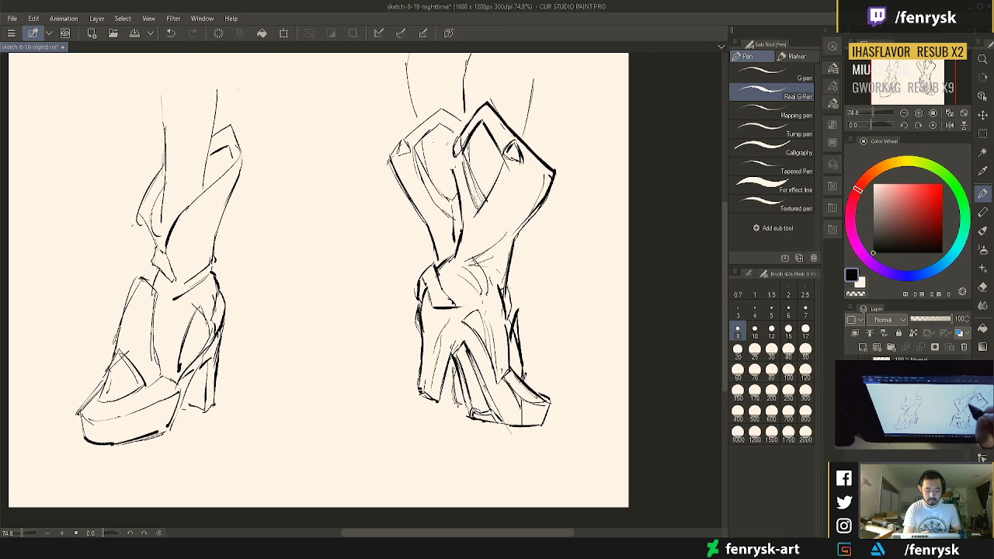
Erase the front cuff's back edge below the folded notch with a size 15 eraser and redraw it as a straighter line
key(e)
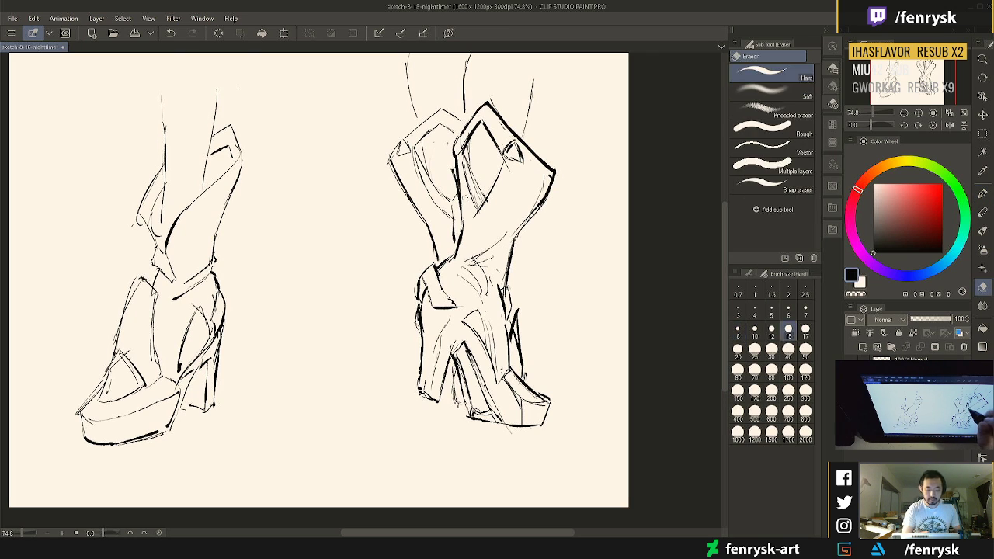
drag(457, 164, 461, 238)
key(p)
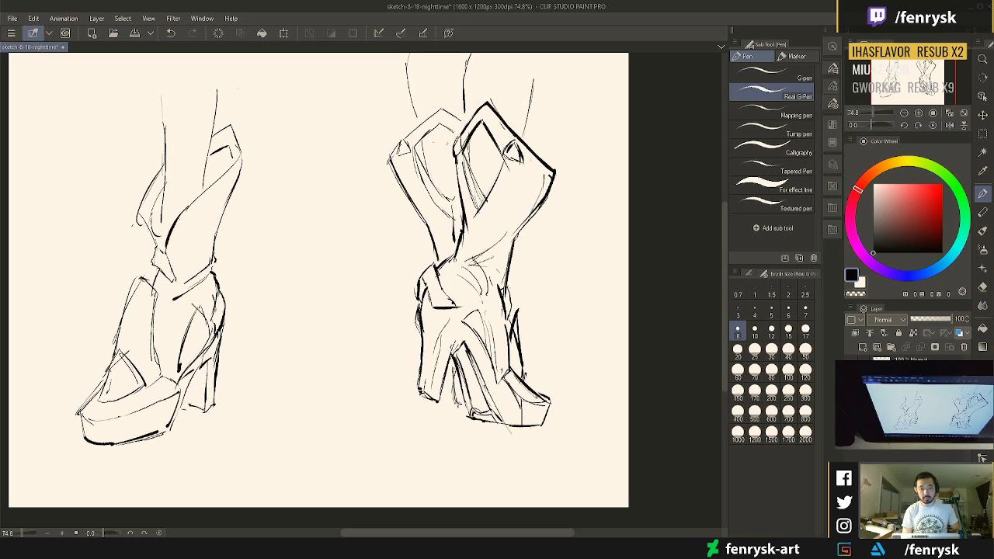
key(e)
drag(461, 172, 462, 244)
key(p)
drag(458, 166, 461, 239)
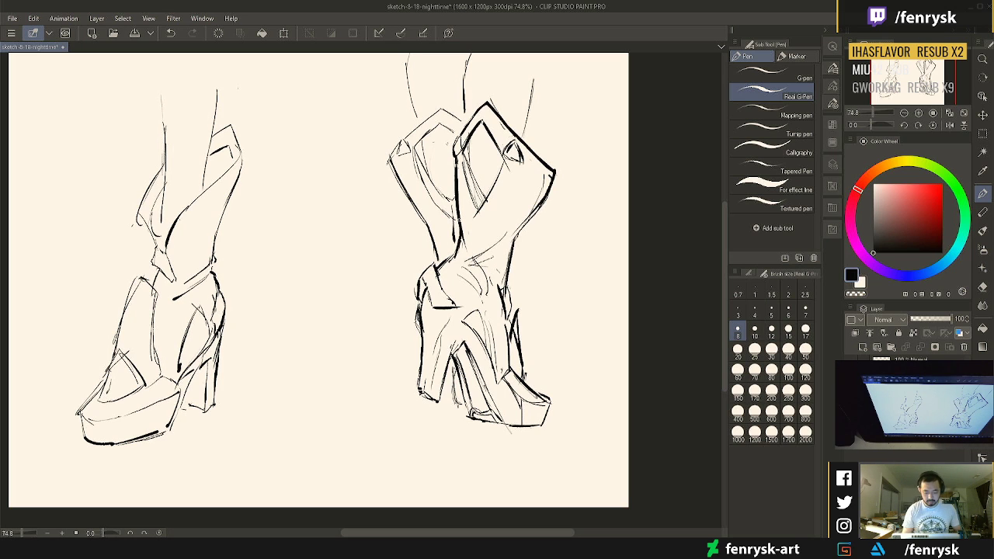
Erase the stray lines below the front cuff's opening with a size 20 eraser, and redraw its inner edge curving down to the ankle
key(e)
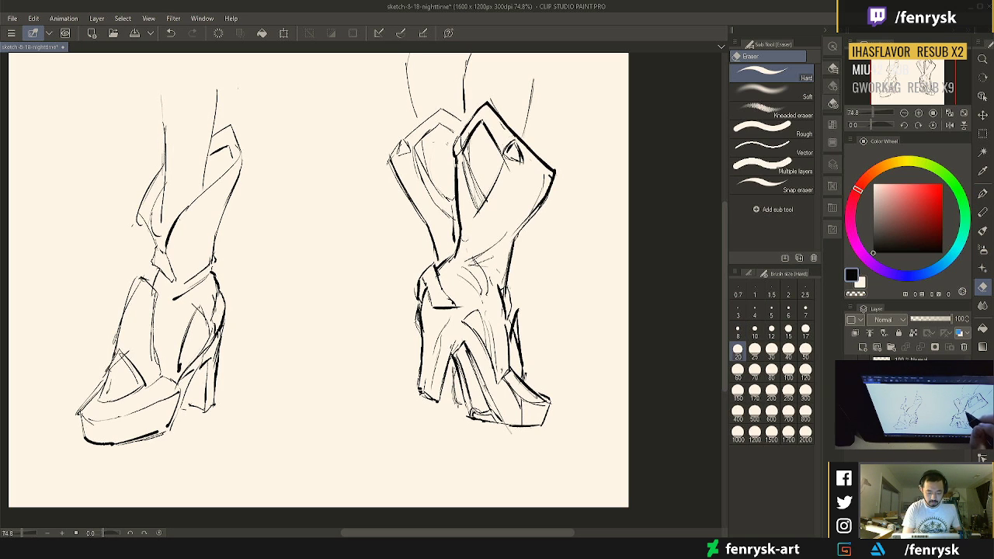
key(p)
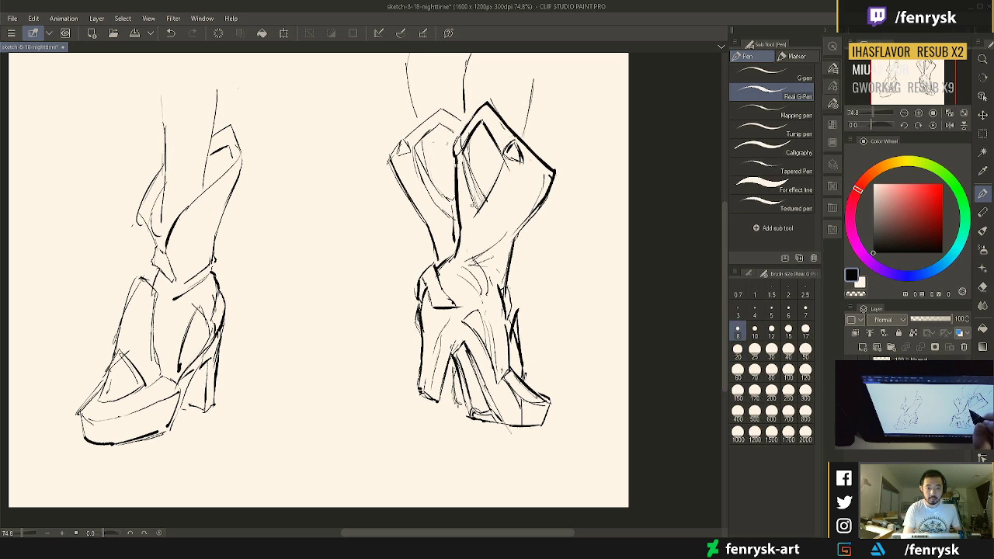
key(e)
mouse_move(470, 218)
mouse_down()
mouse_move(499, 180)
mouse_move(469, 212)
mouse_up()
key(p)
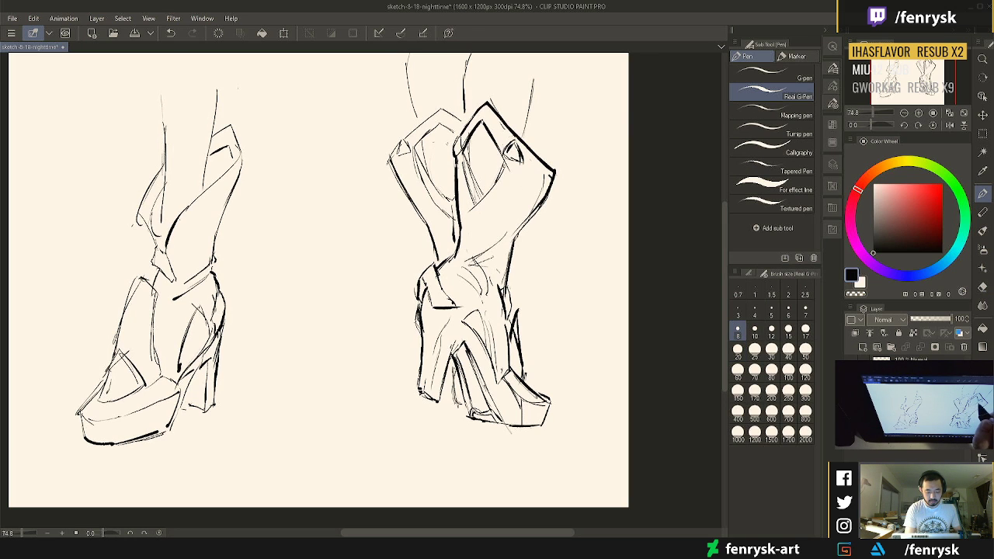
drag(504, 170, 470, 213)
drag(466, 156, 466, 245)
drag(470, 208, 453, 260)
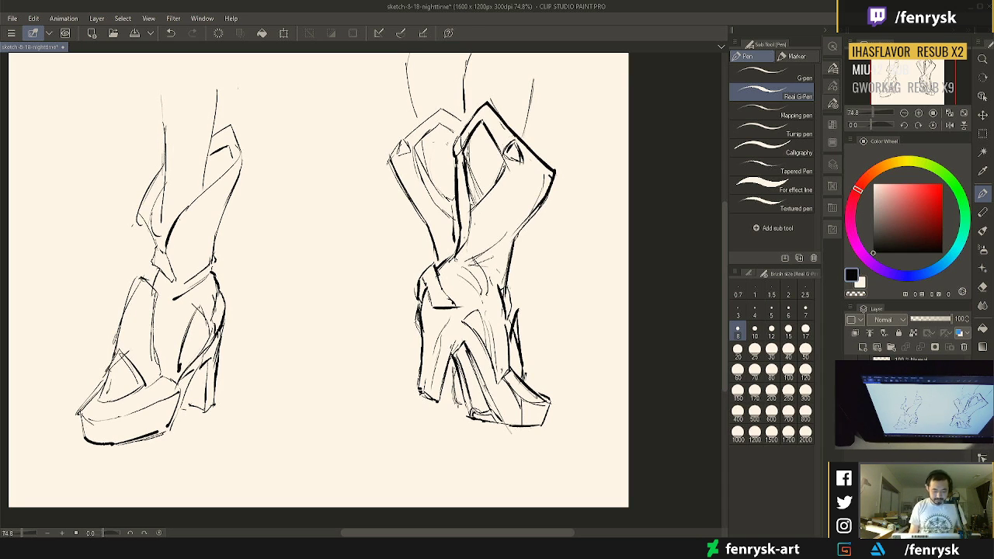
Begin a second shoe beside the left study by sketching its sole line, arched underside and tall block heel
drag(455, 419, 466, 416)
drag(422, 323, 561, 323)
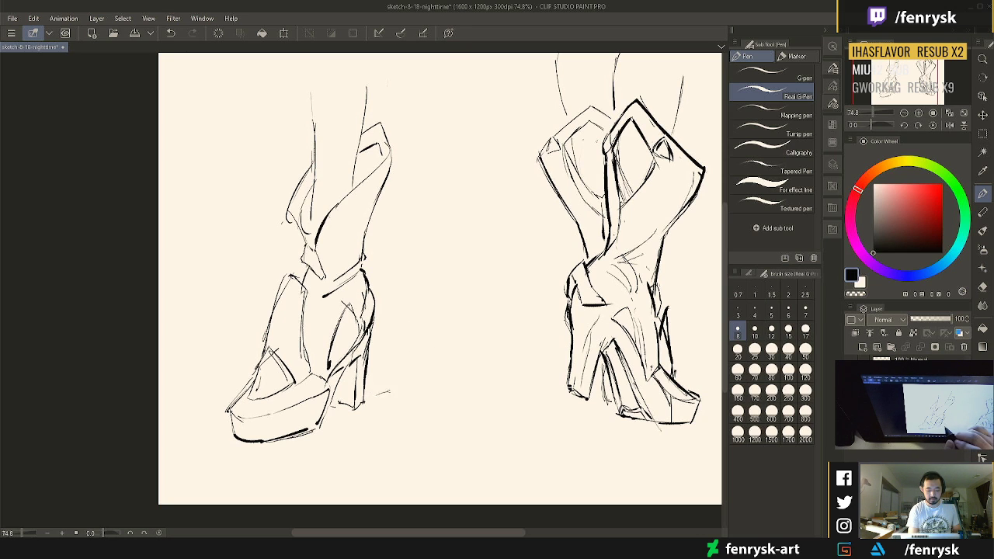
drag(374, 394, 404, 385)
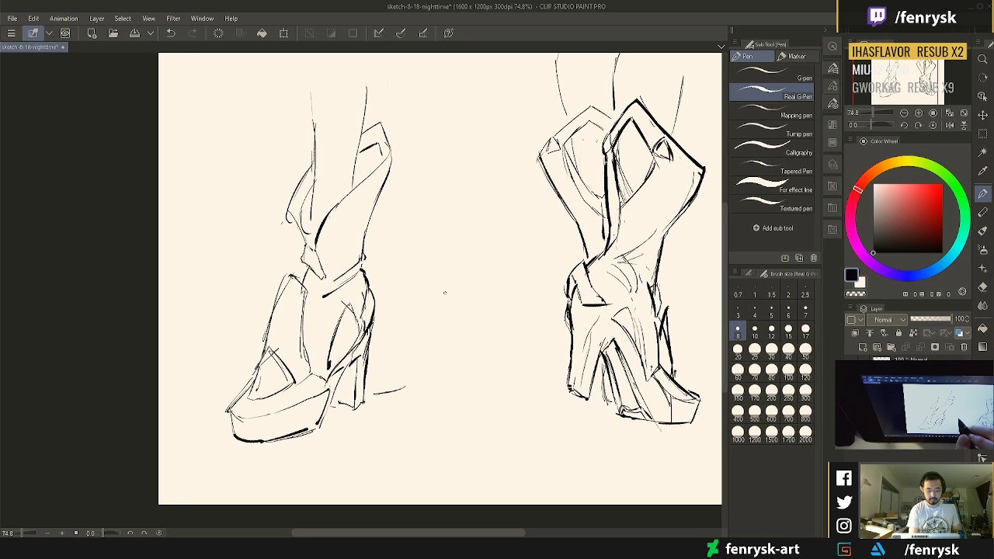
mouse_move(444, 298)
mouse_down()
mouse_move(410, 371)
mouse_move(411, 361)
mouse_up()
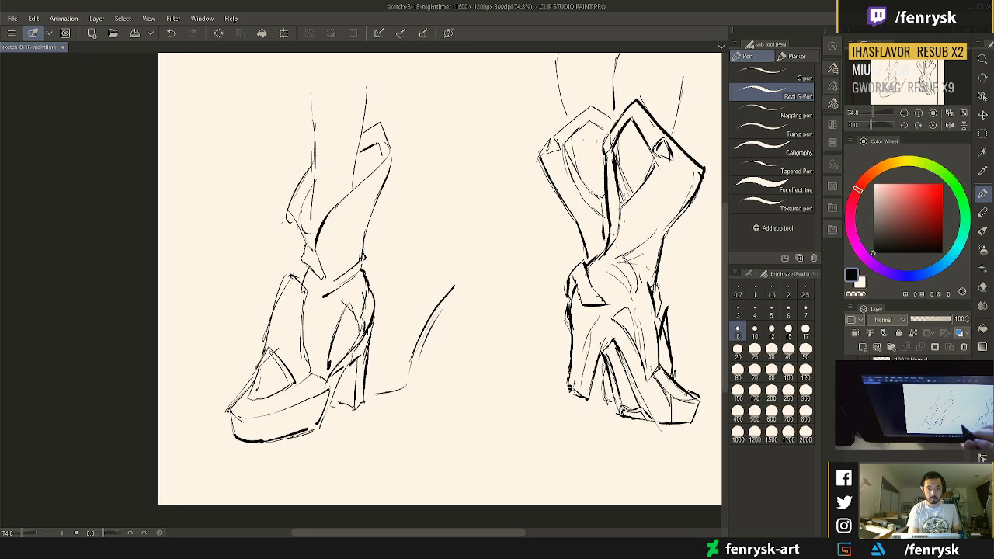
drag(442, 309, 460, 351)
mouse_move(450, 286)
mouse_down()
mouse_move(465, 361)
mouse_move(490, 351)
mouse_up()
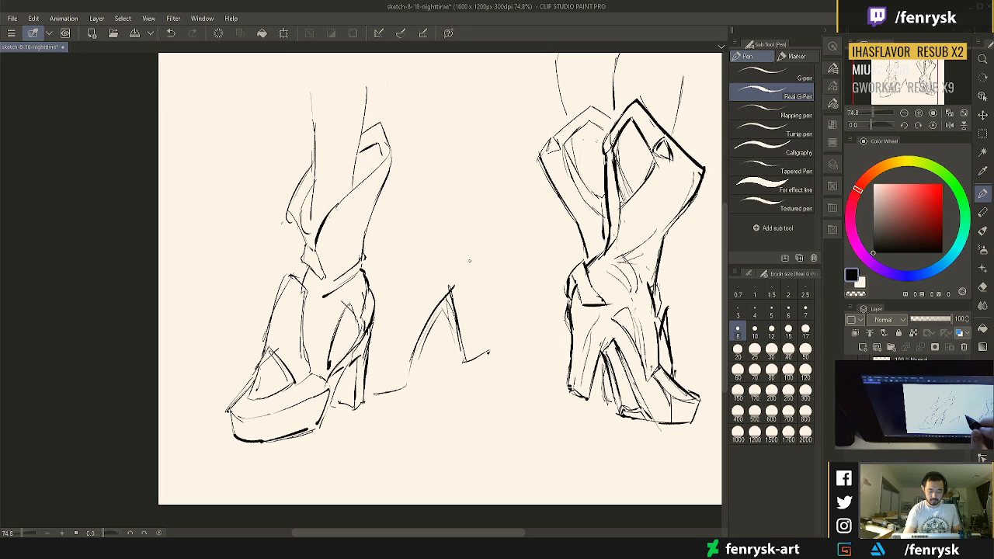
drag(479, 236, 487, 355)
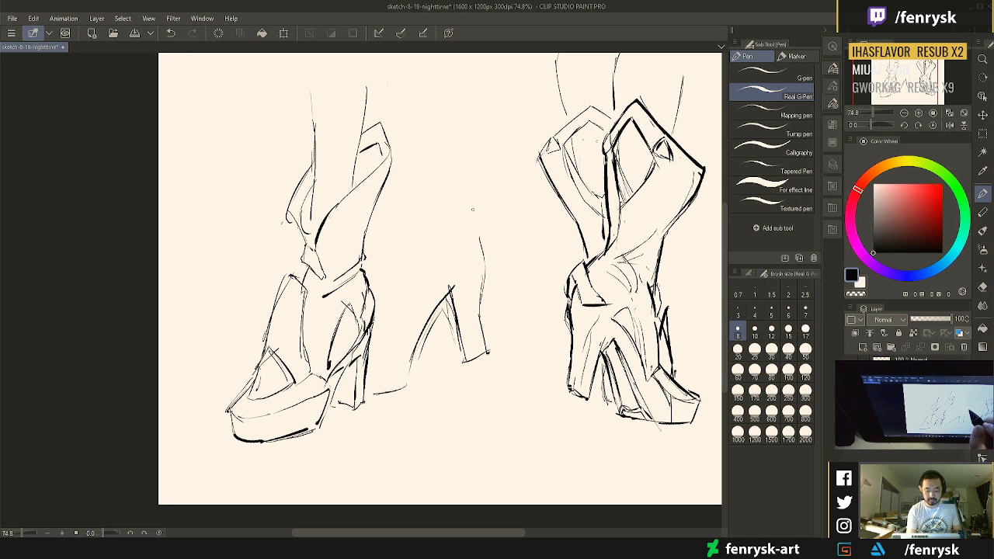
Sketch the narrow upright heel tab above the new shoe's heel, and add a corner to the neighbouring shoe's rear edge
mouse_move(462, 202)
mouse_down()
mouse_move(478, 213)
mouse_move(481, 251)
mouse_up()
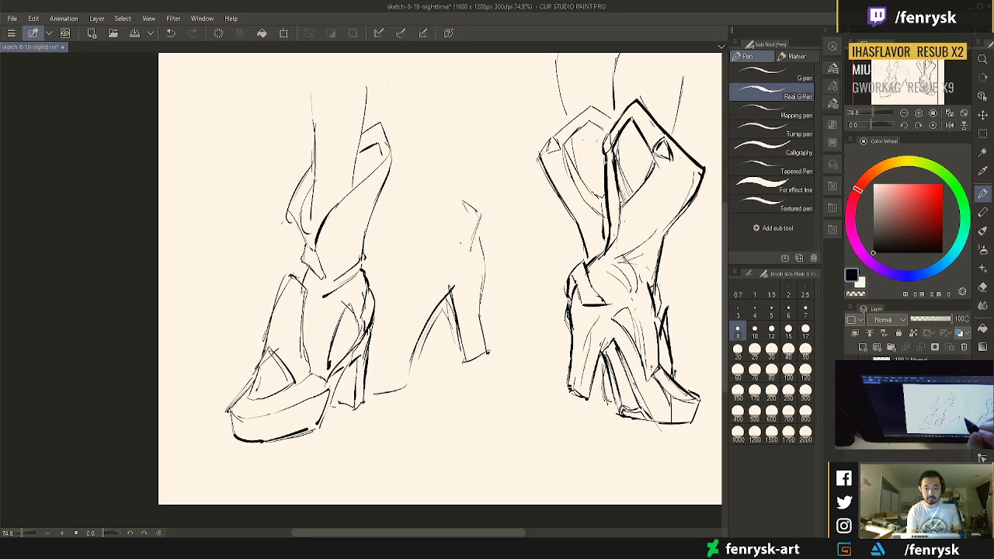
drag(463, 203, 448, 248)
drag(482, 211, 458, 265)
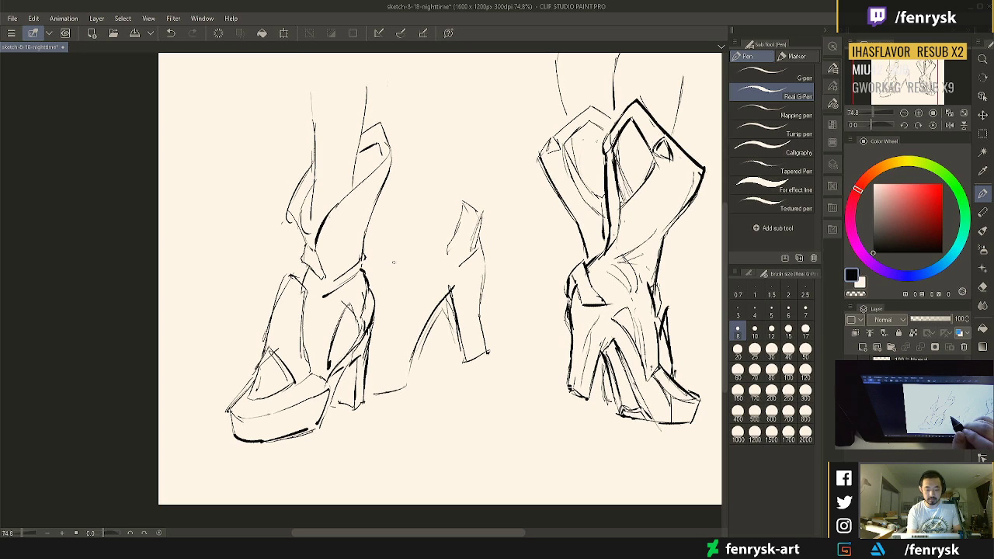
drag(367, 275, 376, 302)
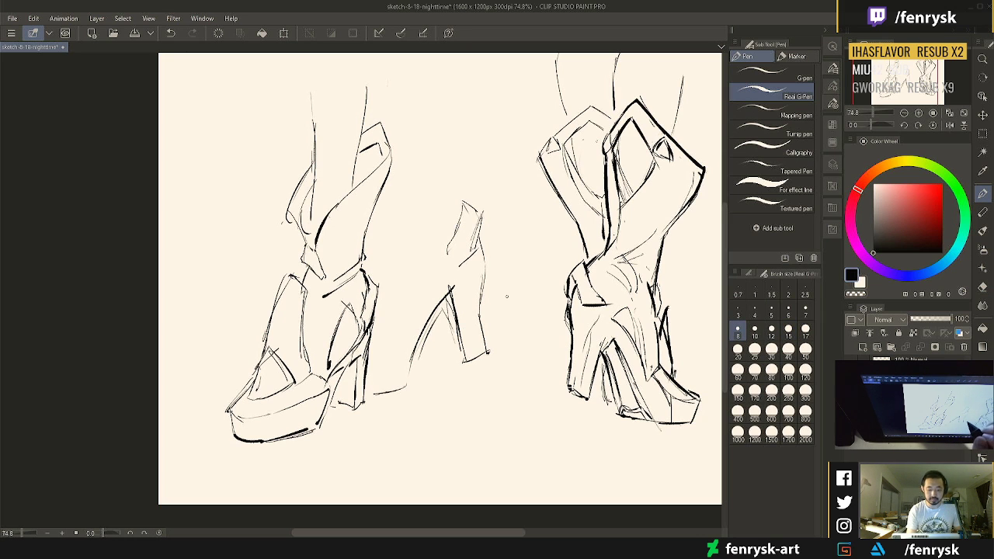
drag(469, 205, 446, 260)
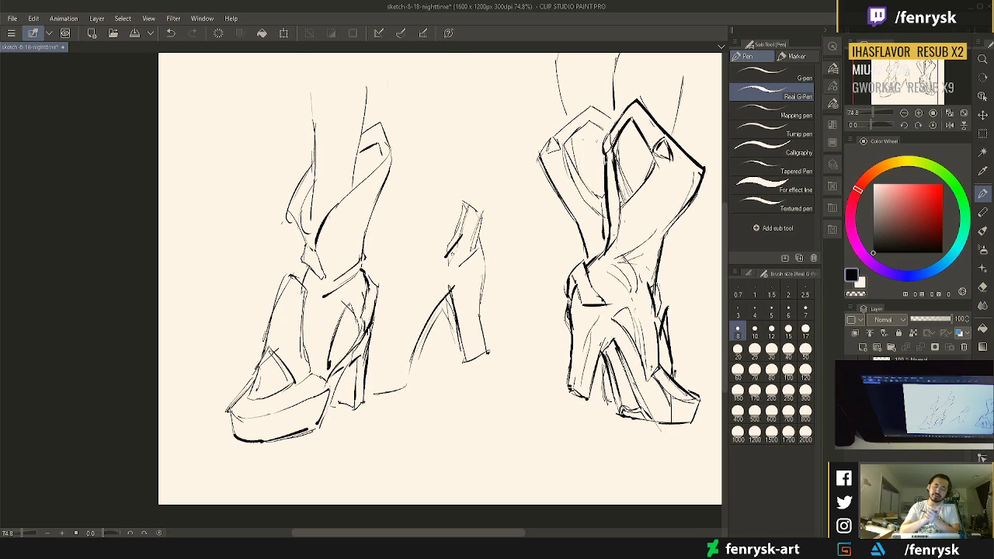
Erase the top of the new shoe's heel tab with a size 15 eraser and redraw it as a sharper point
key(e)
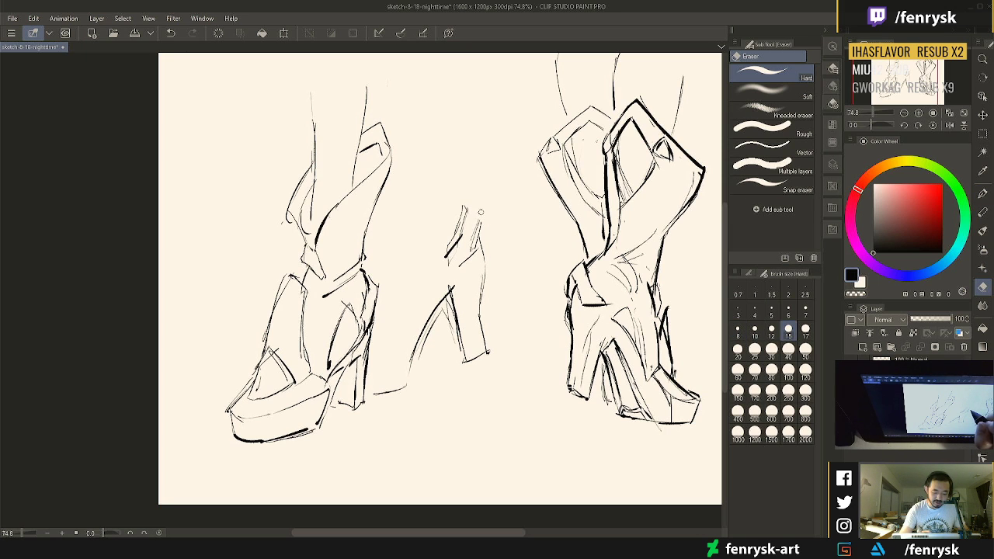
key(p)
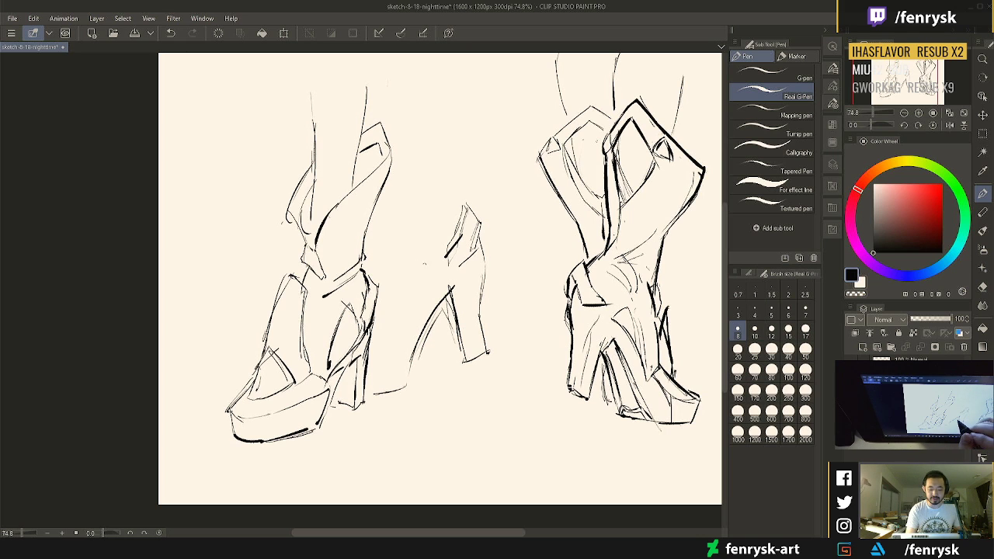
key(e)
key(p)
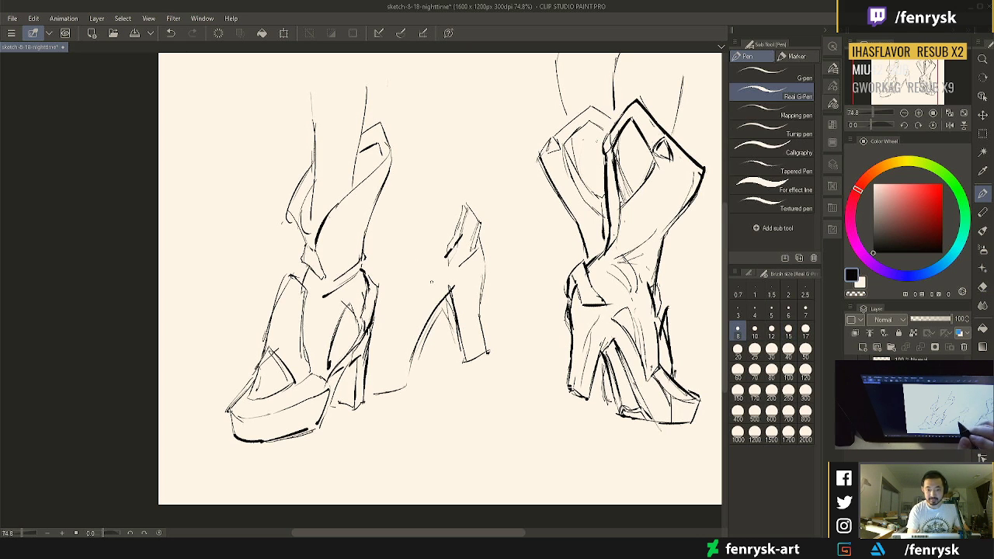
Draw the new shoe's pointed side panel with its curved lower edge, and extend the arch line down to the sole
mouse_move(424, 242)
mouse_down()
mouse_move(446, 258)
mouse_move(409, 322)
mouse_up()
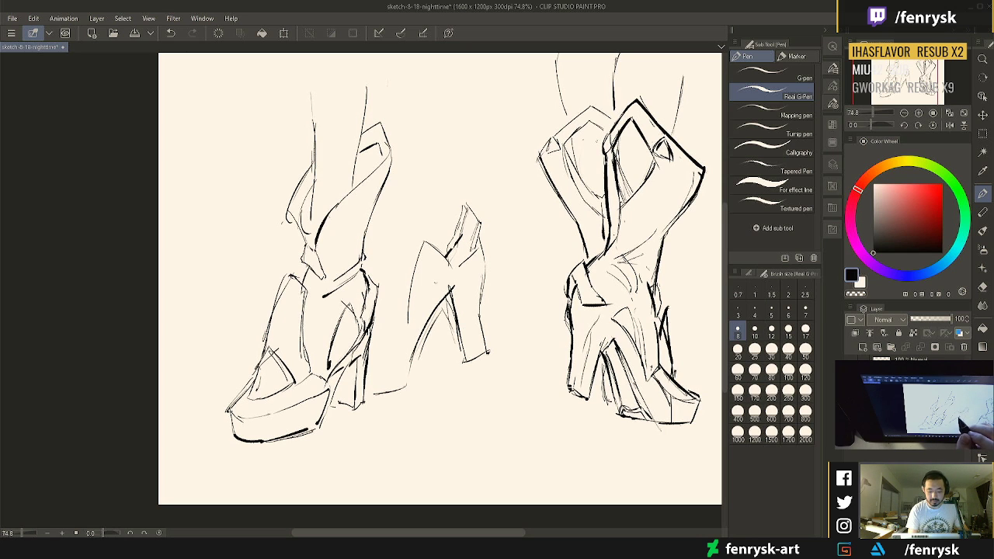
drag(448, 262, 404, 344)
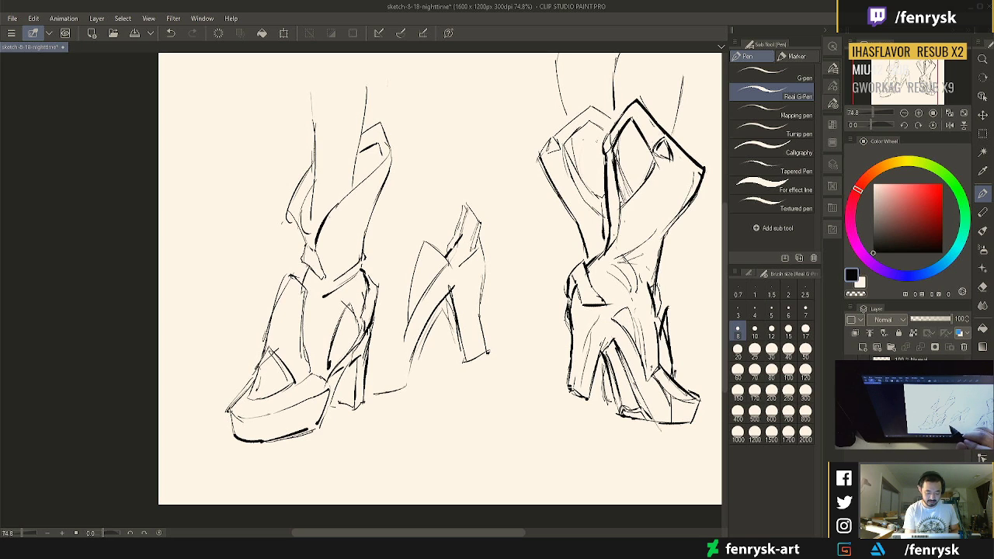
drag(415, 352, 405, 388)
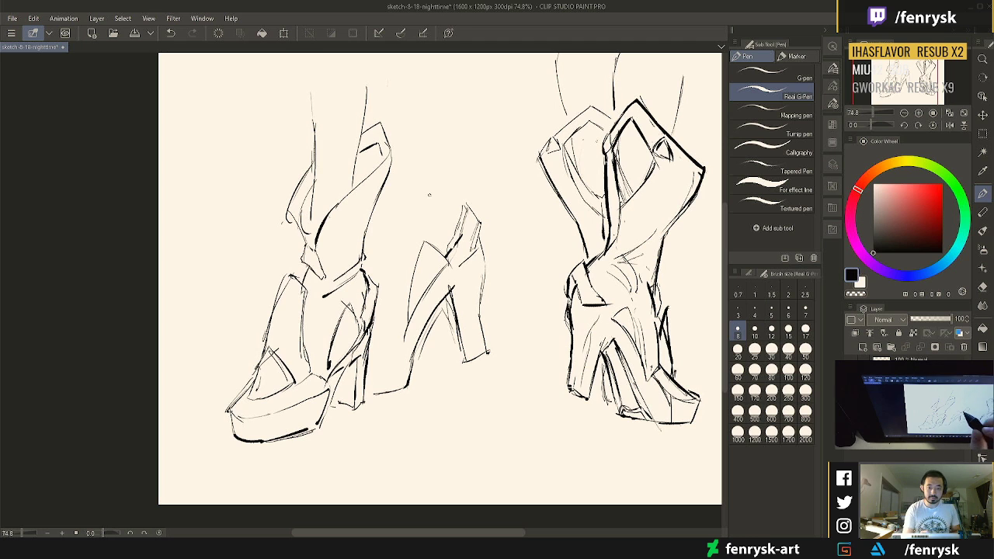
Sketch the ankle lines above the new shoe and a tall peaked cuff line descending to them, and erase the overlapping strokes
drag(417, 205, 420, 235)
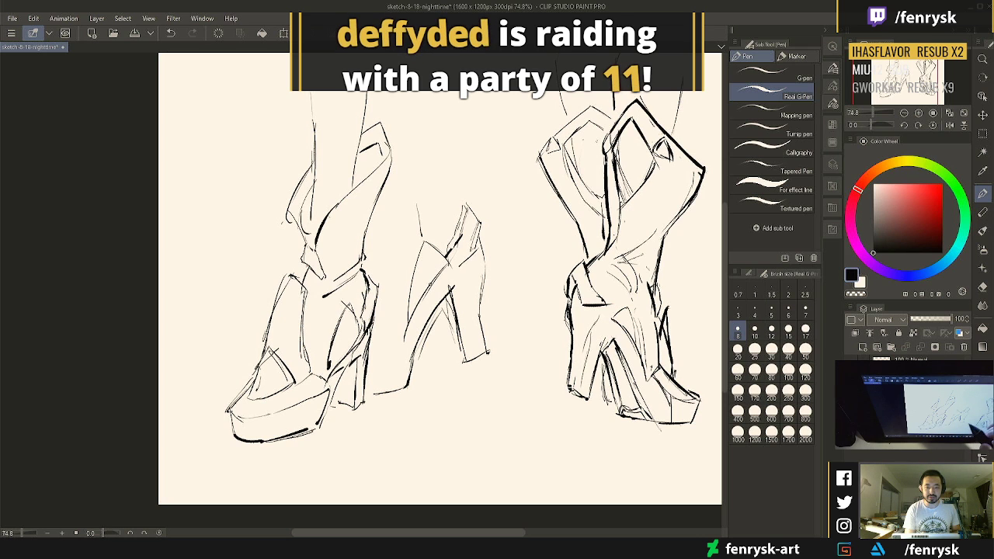
drag(443, 194, 422, 233)
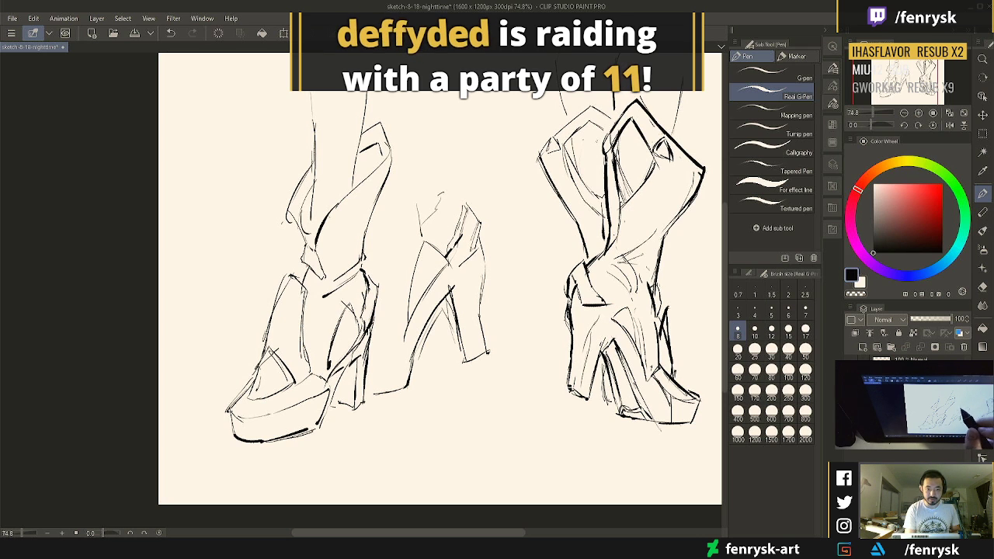
drag(440, 191, 459, 219)
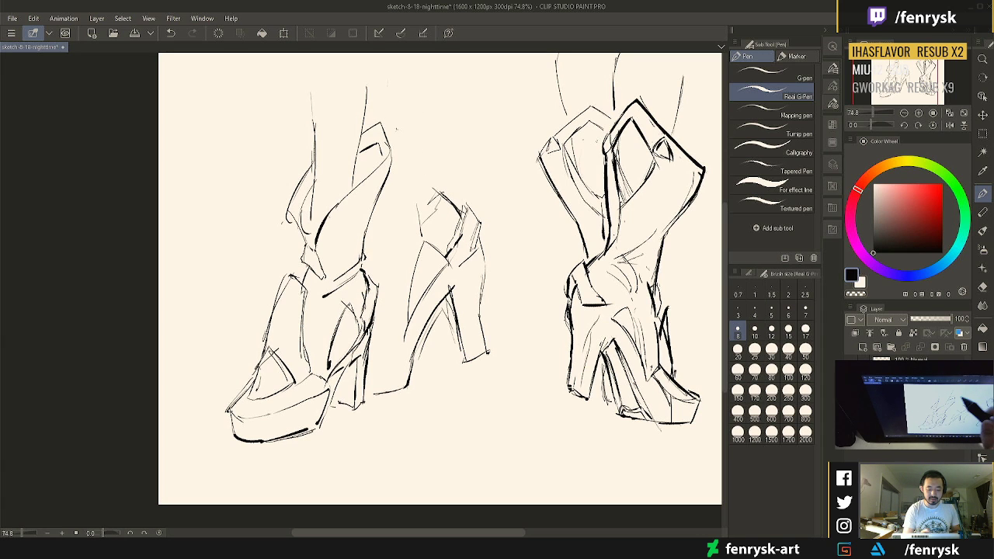
mouse_move(397, 130)
mouse_down()
mouse_move(424, 119)
mouse_move(426, 178)
mouse_move(452, 204)
mouse_up()
key(e)
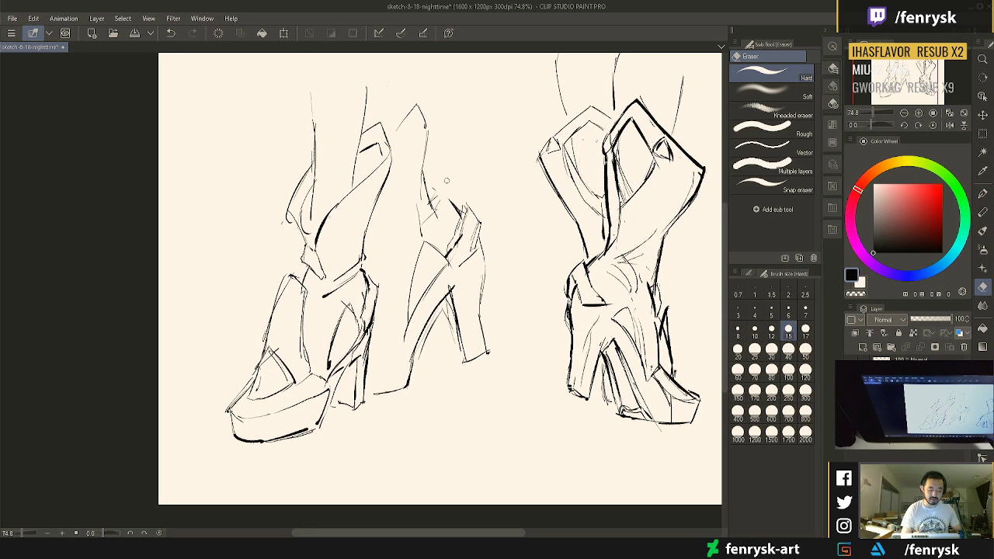
Lasso the new shoe below the ankle, move it lower, shrink and rotate it slightly, and erase the leftover stray mark
key(o)
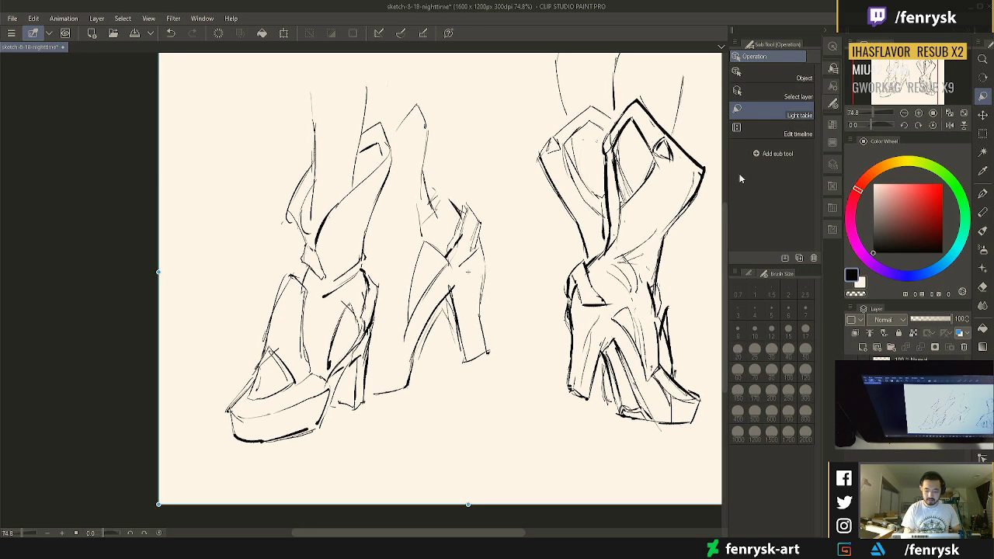
key(m)
click(789, 111)
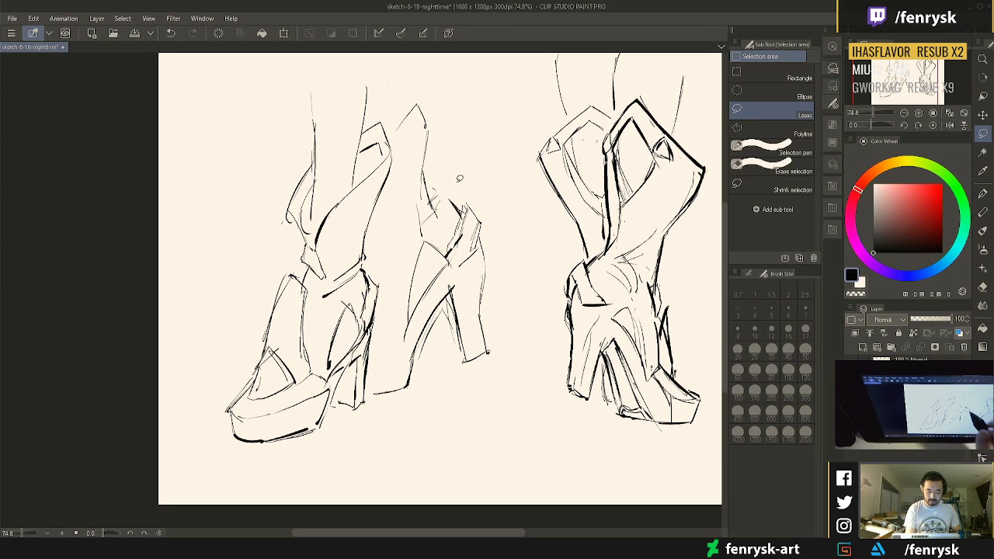
mouse_move(450, 188)
mouse_down()
mouse_move(415, 240)
mouse_move(392, 338)
mouse_move(456, 405)
mouse_move(508, 257)
mouse_move(450, 189)
mouse_up()
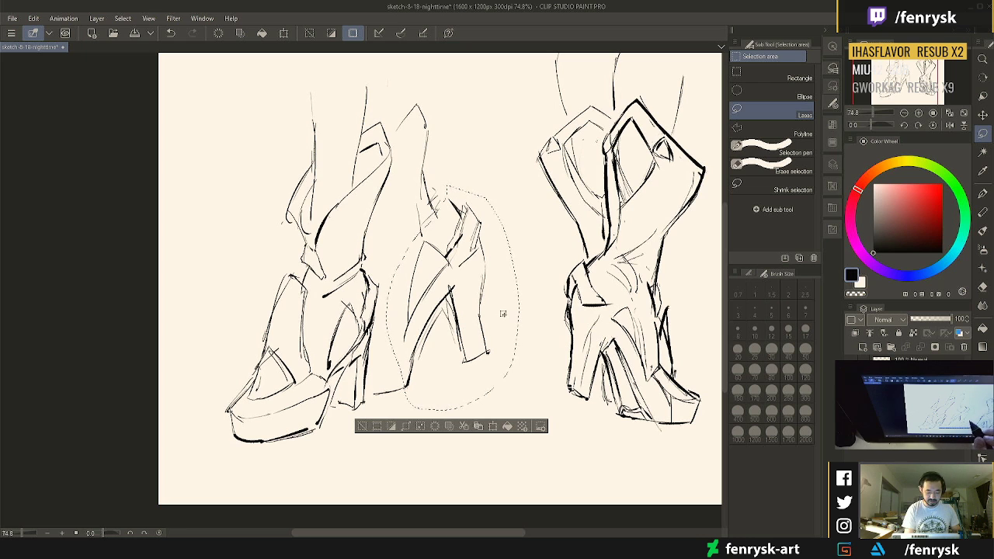
click(492, 426)
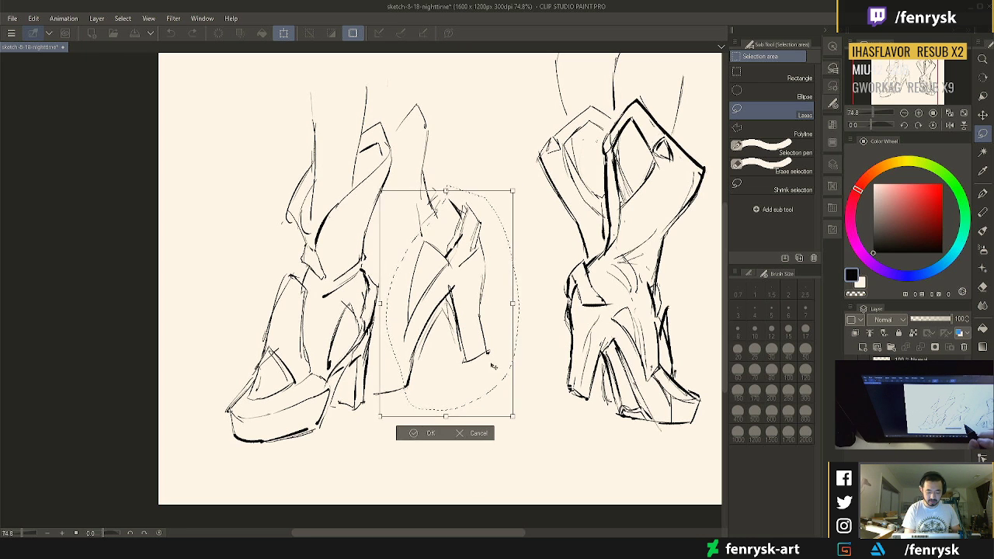
mouse_move(492, 366)
mouse_down()
mouse_move(481, 366)
mouse_move(493, 374)
mouse_up()
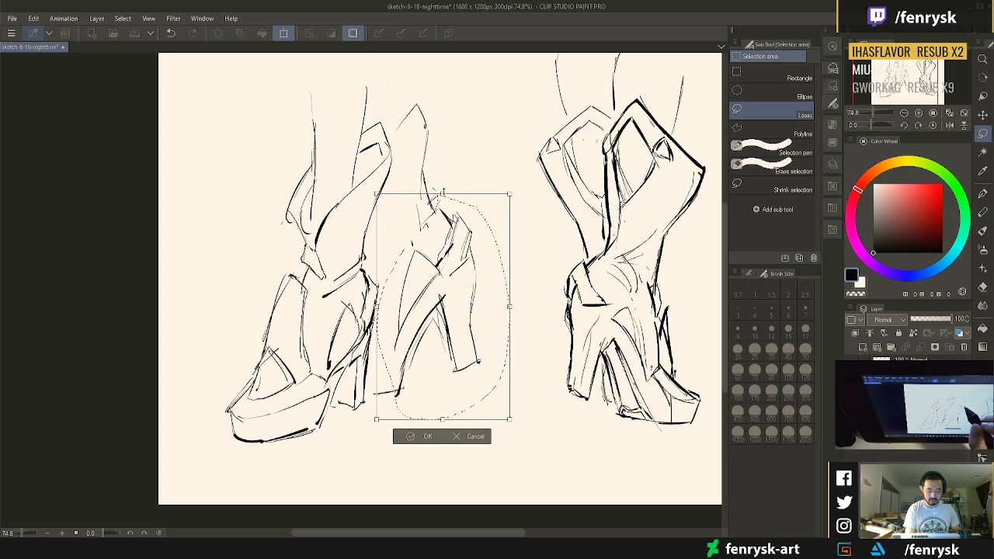
drag(443, 193, 443, 218)
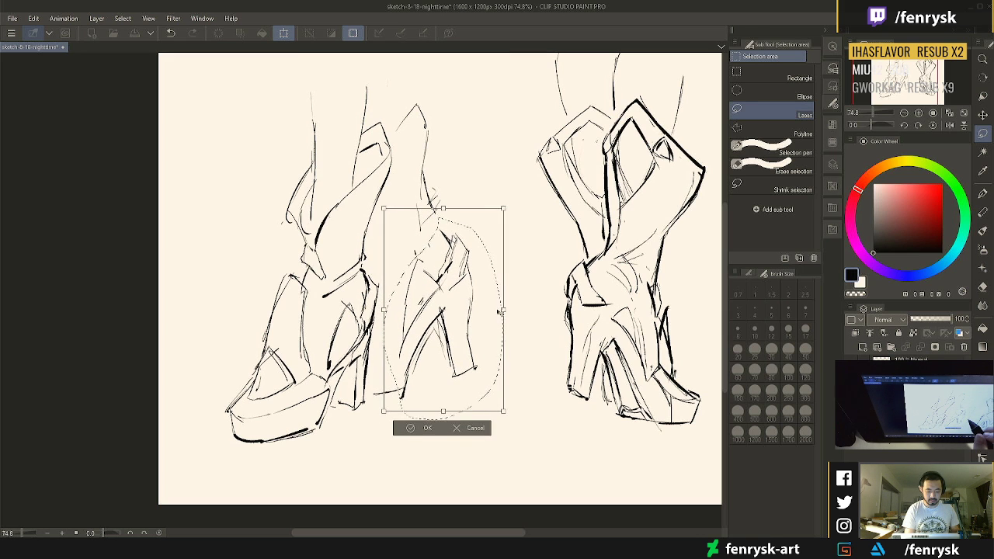
drag(503, 314, 503, 305)
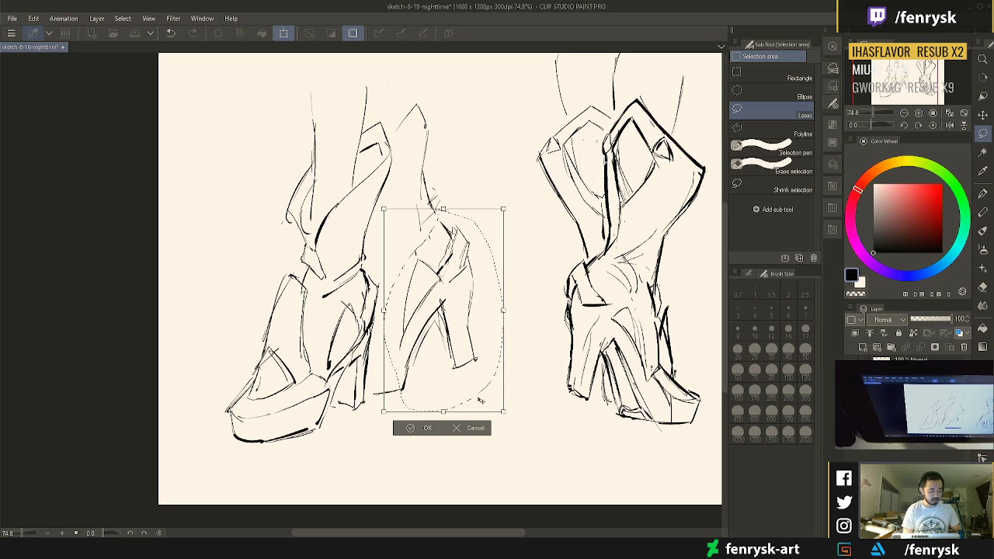
key(Return)
key(ctrl+d)
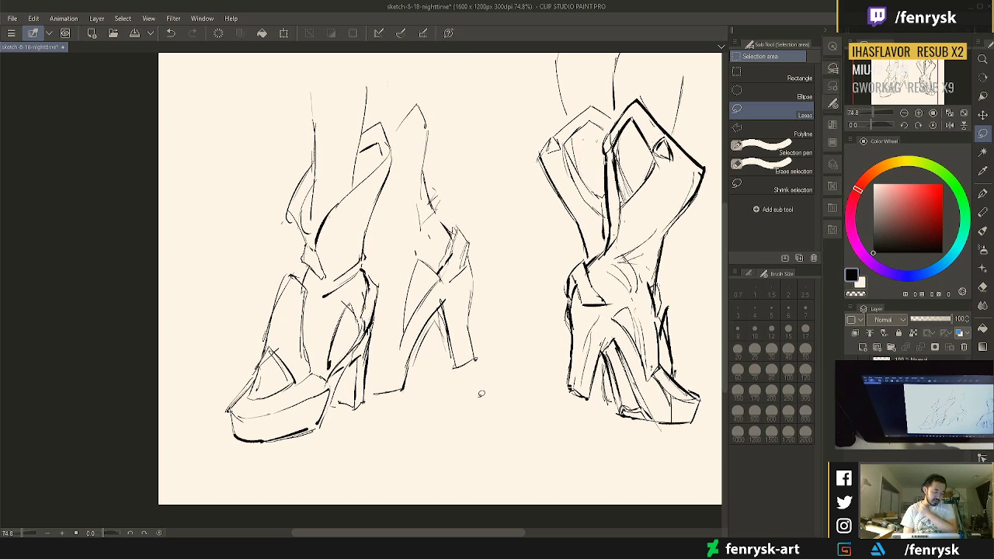
key(e)
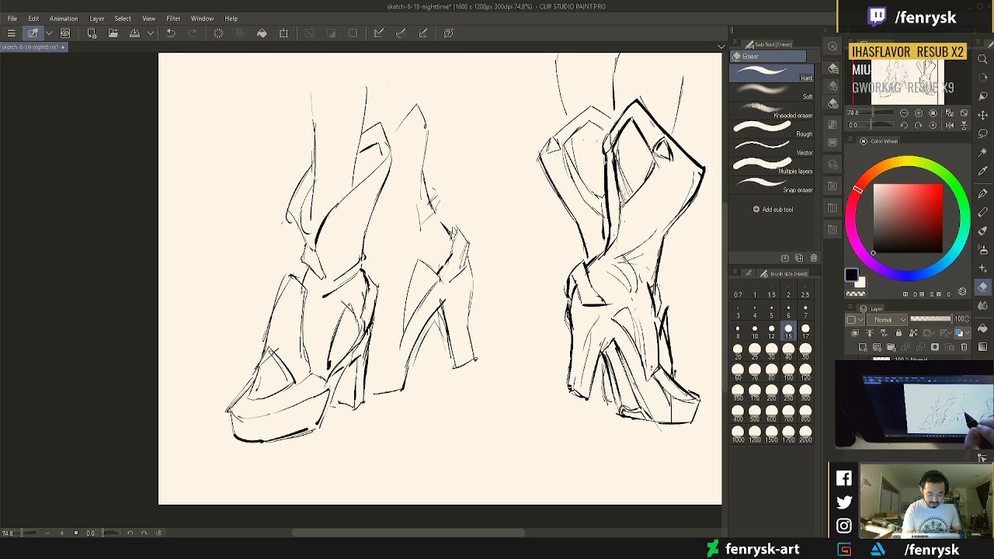
Erase the overlapping strokes of the second shoe's heel tab and redraw its inner edge as a single line
key(p)
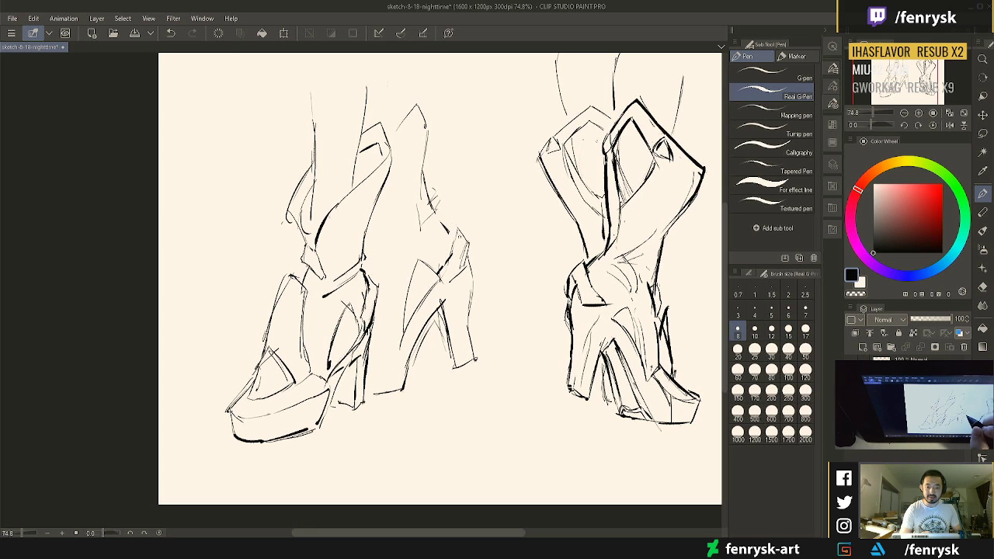
key(e)
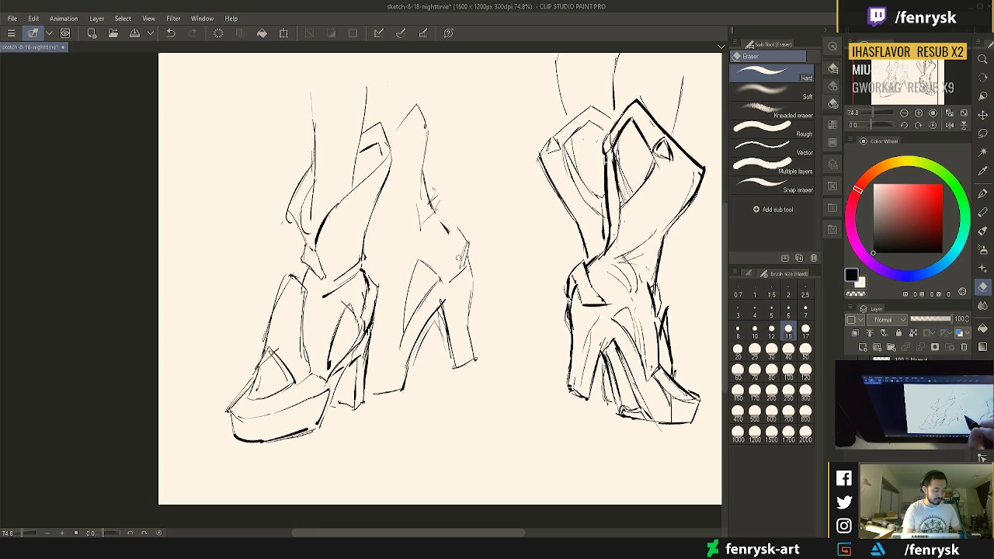
key(p)
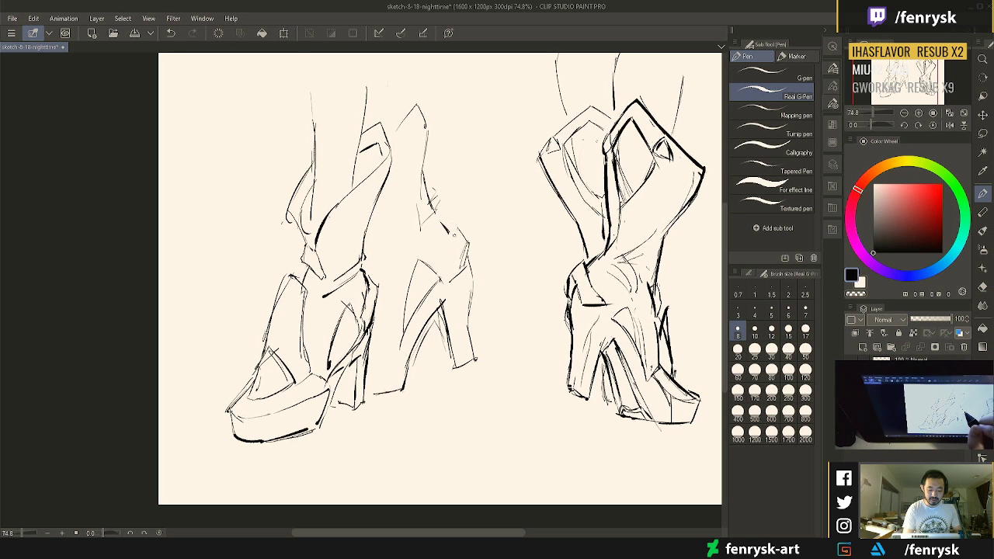
drag(454, 241, 453, 266)
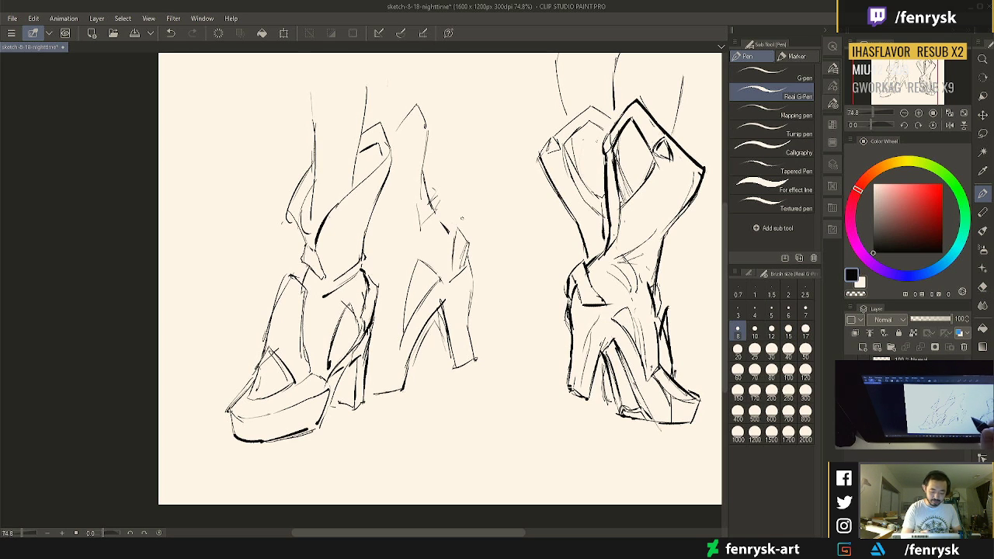
key(e)
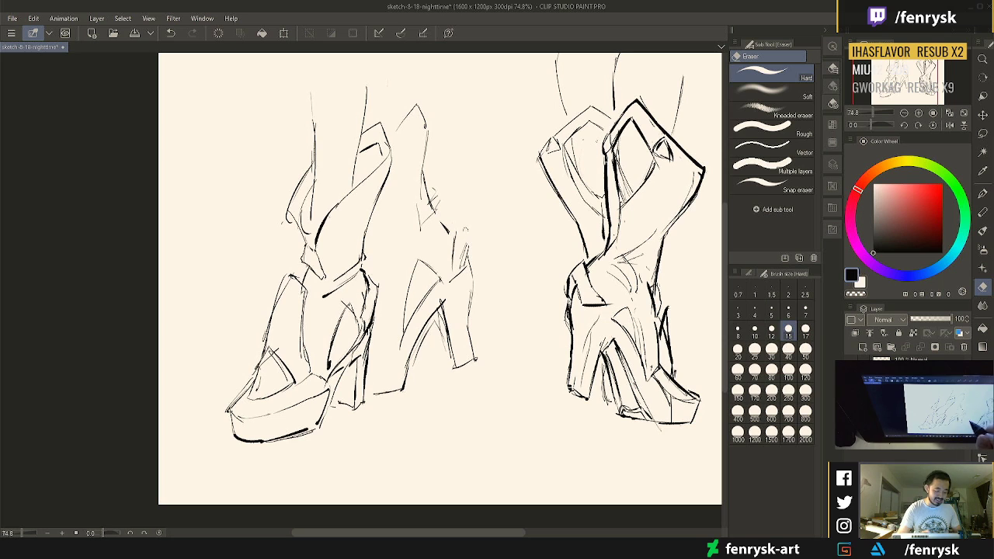
drag(465, 240, 464, 268)
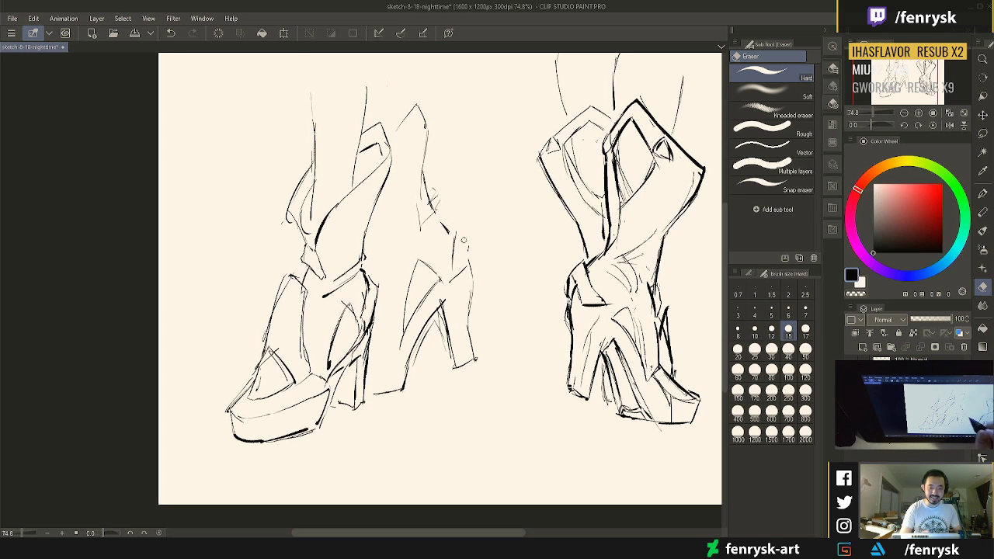
Draw the heel tab's short slanted top and outer edge, and extend its inner edge down to the side panel
key(p)
drag(456, 230, 463, 237)
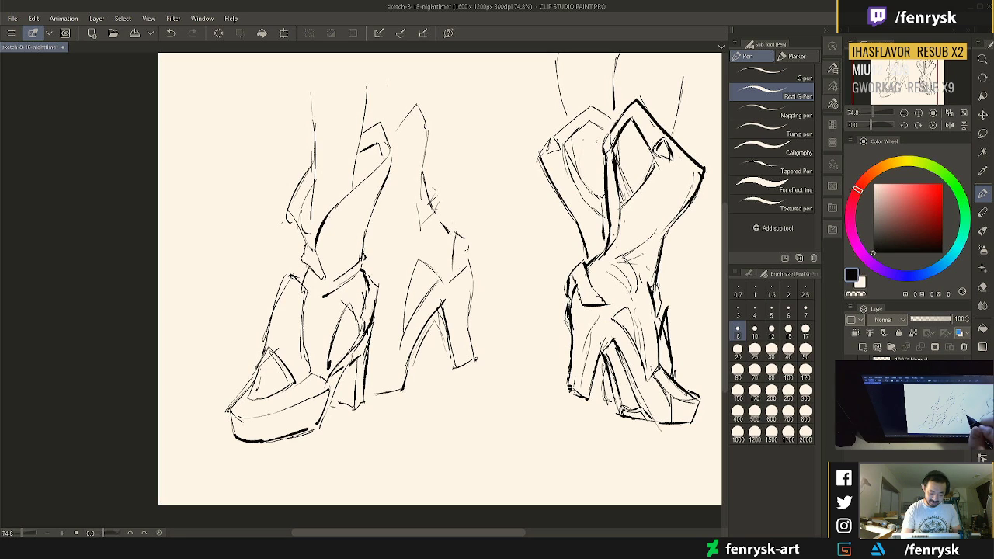
drag(464, 237, 466, 268)
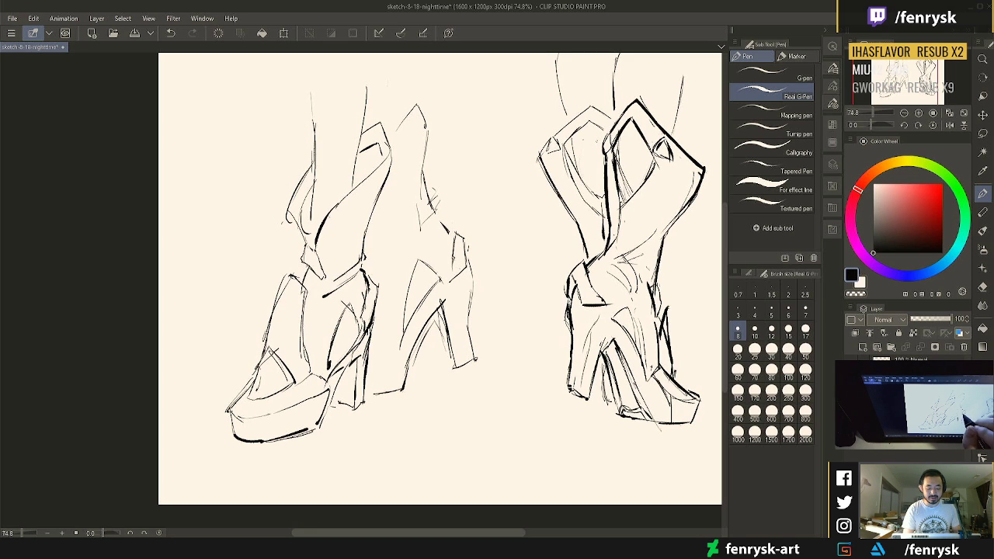
drag(453, 255, 447, 281)
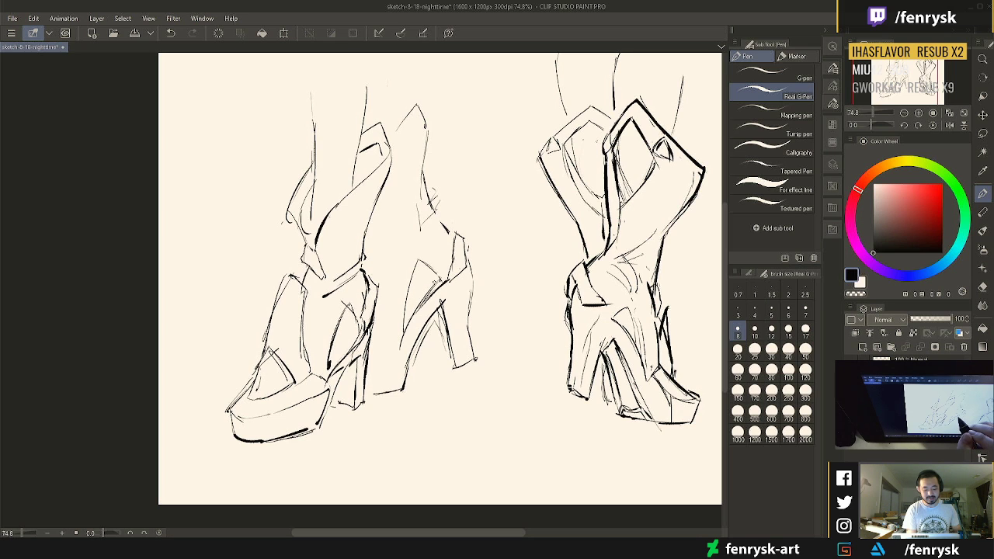
Erase the peaked upper edge of the second shoe's side panel and redraw it as a shallower line sloping toward the heel tab
key(e)
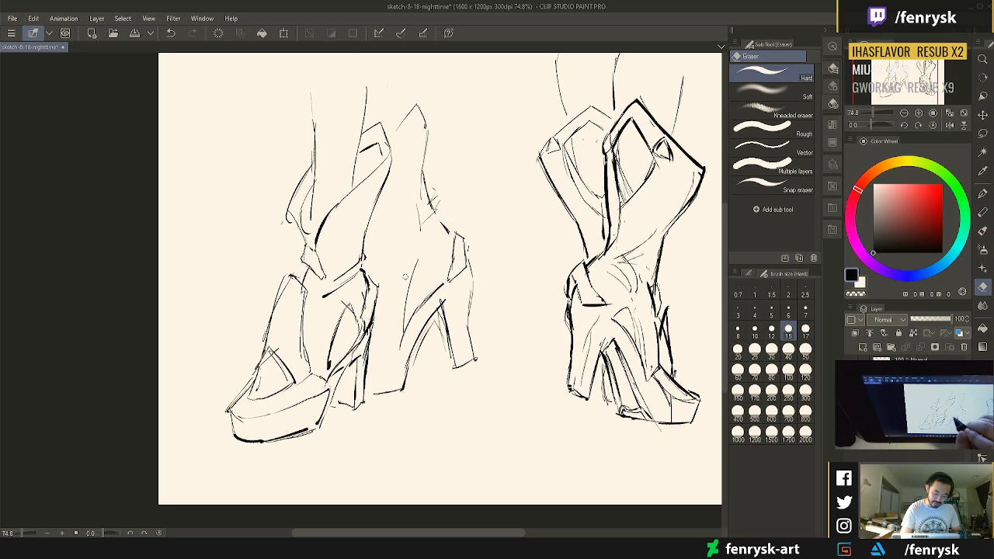
key(p)
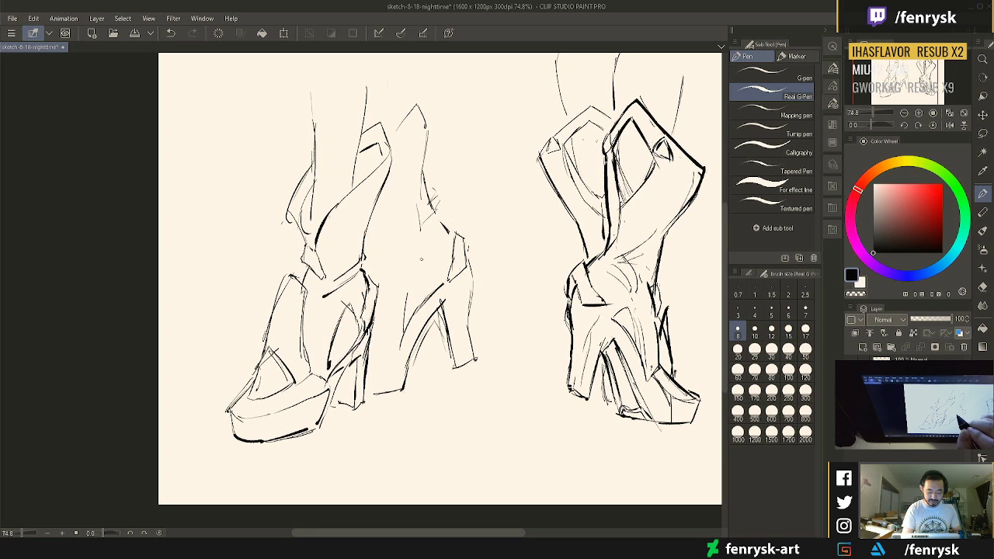
mouse_move(422, 259)
mouse_down()
mouse_move(413, 278)
mouse_move(452, 282)
mouse_up()
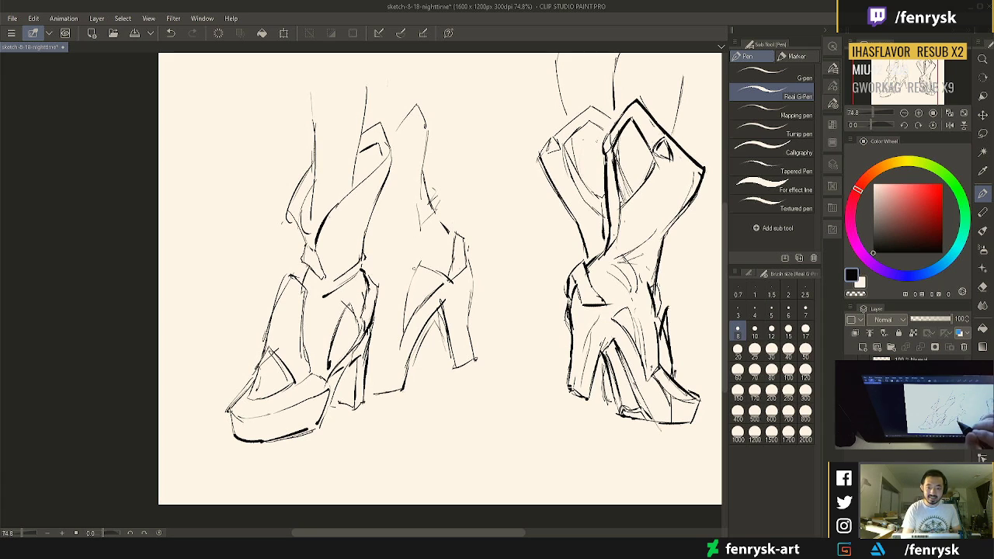
Sketch the ankle wrap lines above the side panel, erase the stray strokes at the ankle, and redraw the cuff's back line down to it
mouse_move(419, 229)
mouse_down()
mouse_move(421, 262)
mouse_move(430, 222)
mouse_up()
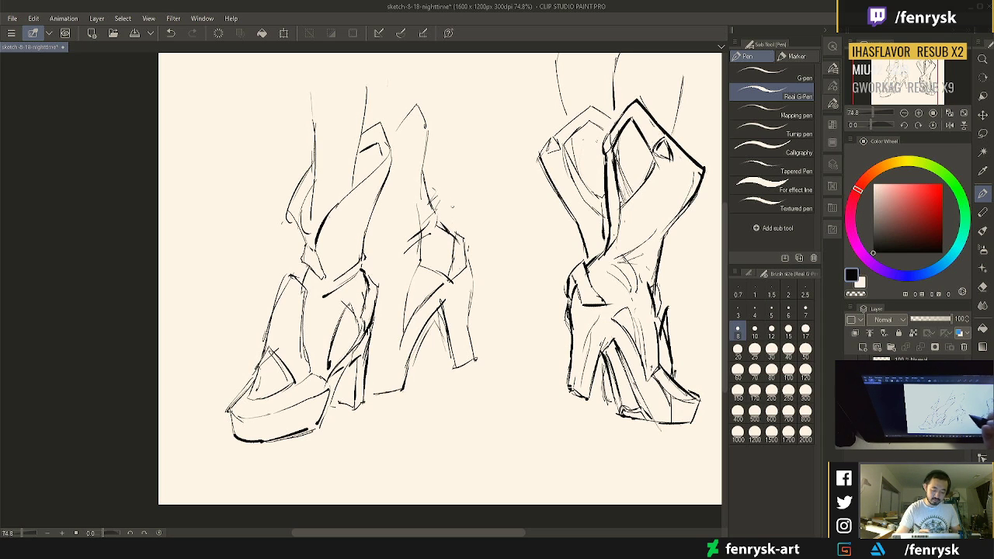
key(e)
mouse_move(449, 226)
mouse_down()
mouse_move(431, 191)
mouse_move(439, 204)
mouse_up()
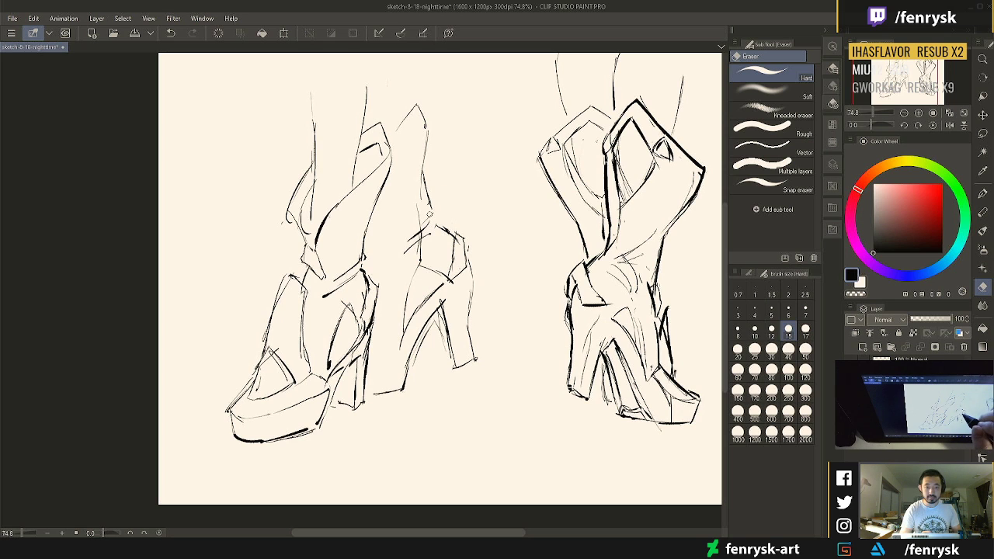
key(p)
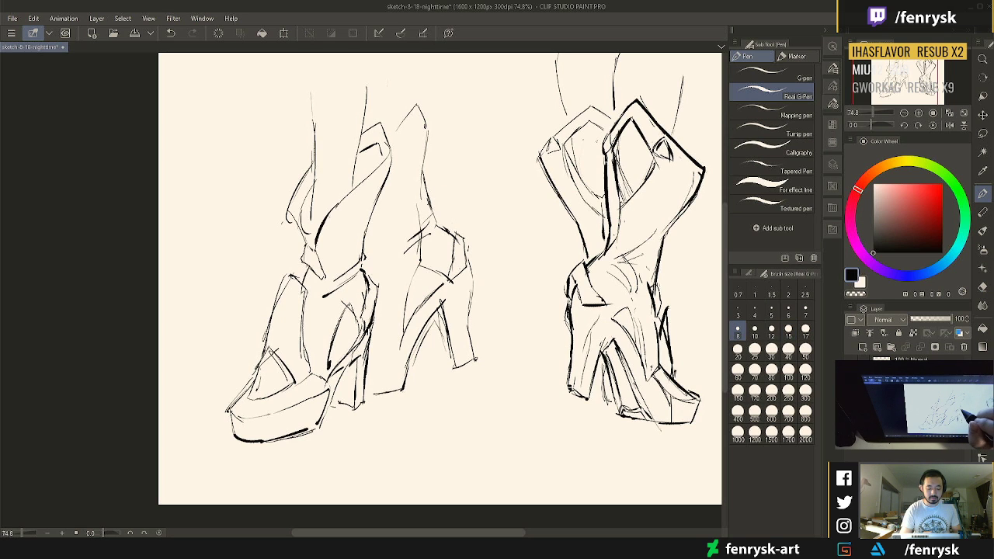
drag(430, 204, 438, 227)
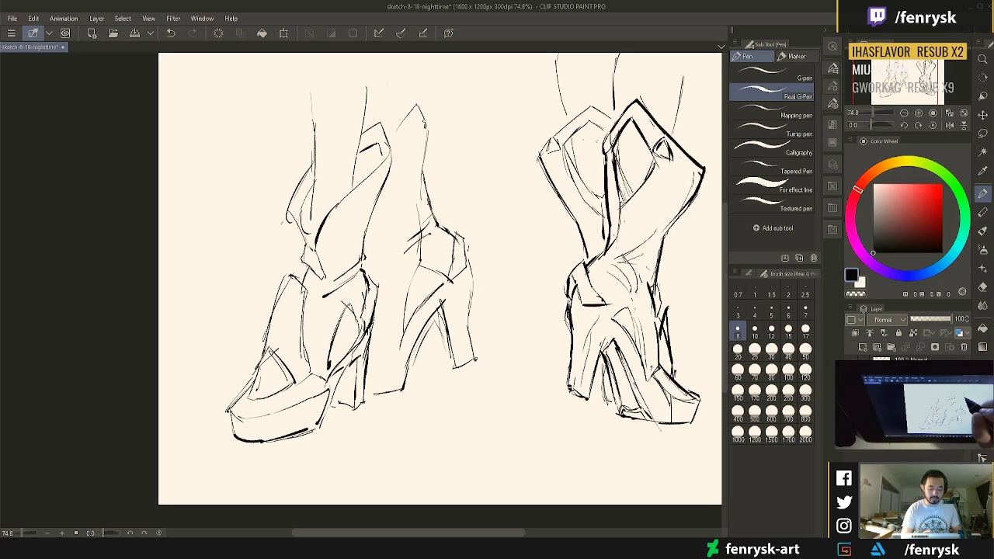
Draw the leg line descending into the second shoe's cuff, add a narrow pointed cuff peak, and erase the old outer edge with a size 20 eraser
drag(424, 128, 427, 157)
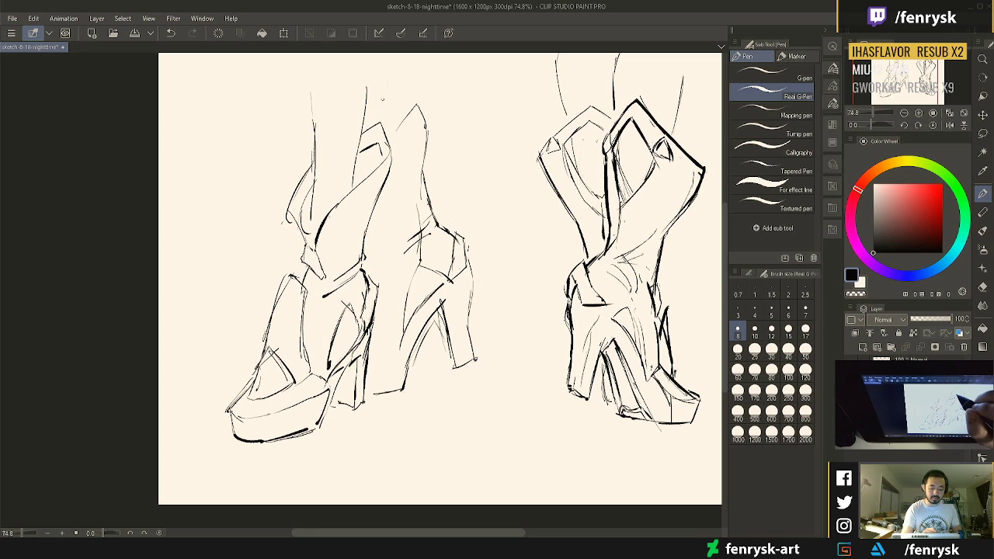
drag(383, 99, 391, 129)
mouse_move(379, 79)
mouse_down()
mouse_move(395, 134)
mouse_move(419, 117)
mouse_move(411, 152)
mouse_up()
mouse_move(416, 104)
mouse_down()
mouse_move(398, 134)
mouse_move(420, 133)
mouse_up()
key(e)
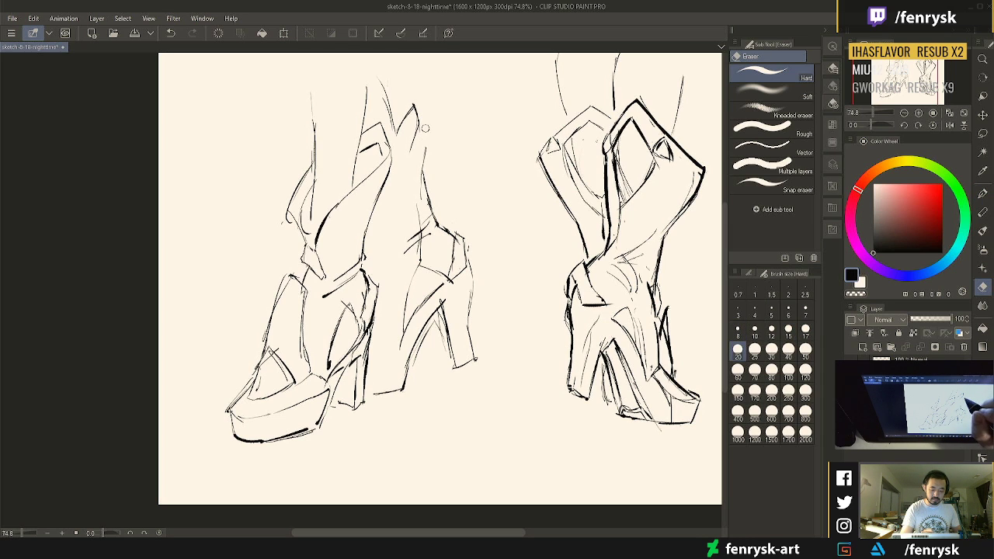
Redraw the cuff's back edge from the peak down to the ankle and erase its outer side for a cleaner, thinner line
key(p)
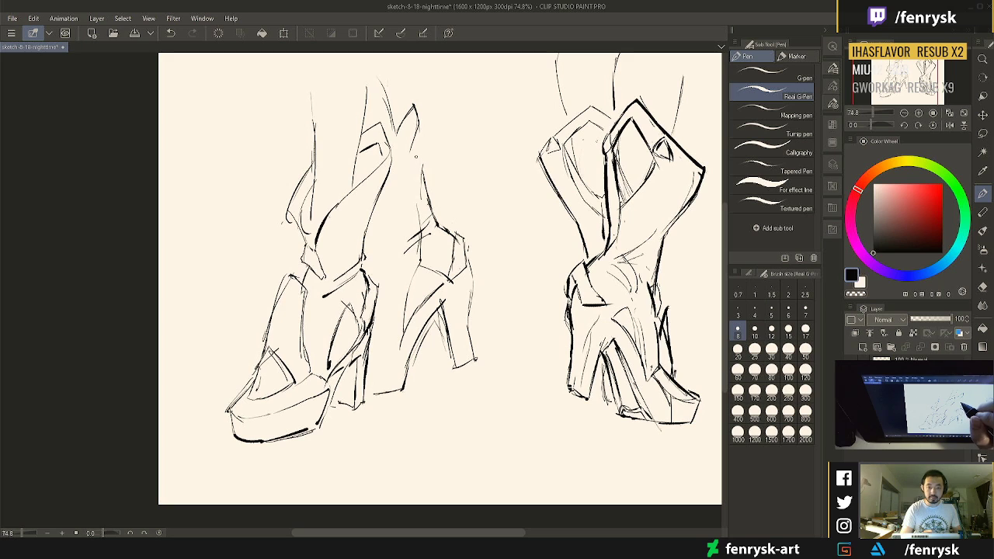
drag(419, 135, 434, 229)
key(e)
mouse_move(427, 171)
mouse_down()
mouse_move(436, 220)
mouse_move(422, 192)
mouse_move(424, 203)
mouse_up()
key(p)
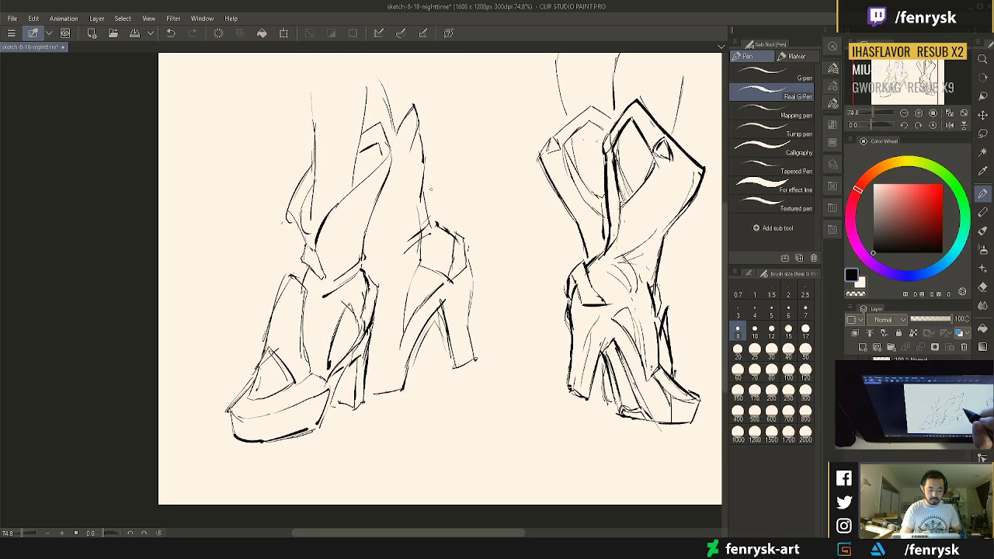
key(e)
drag(426, 151, 428, 222)
key(p)
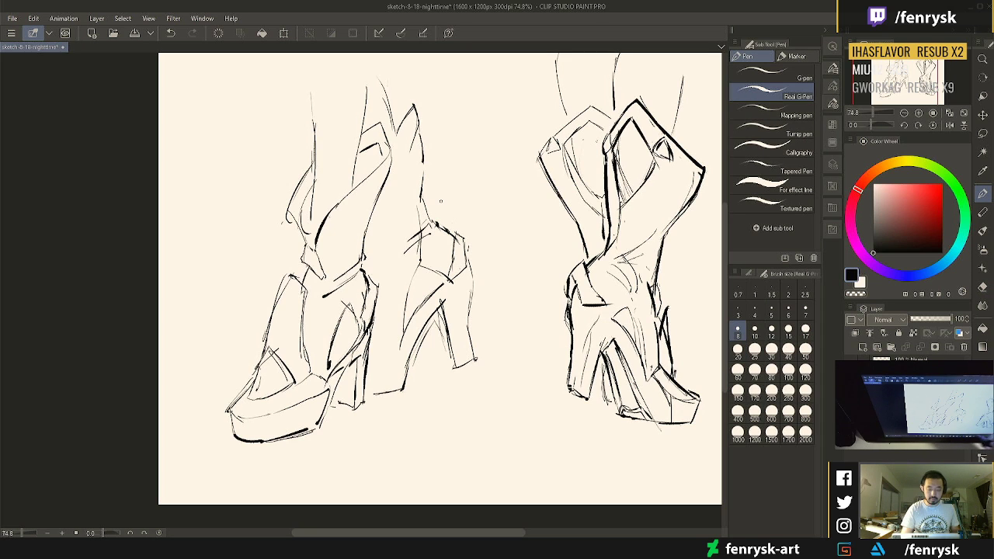
Sketch a small angular strap fold at the front ankle of the rear shoe in the left-hand pair
mouse_move(377, 239)
mouse_down()
mouse_move(375, 260)
mouse_move(389, 256)
mouse_move(398, 279)
mouse_up()
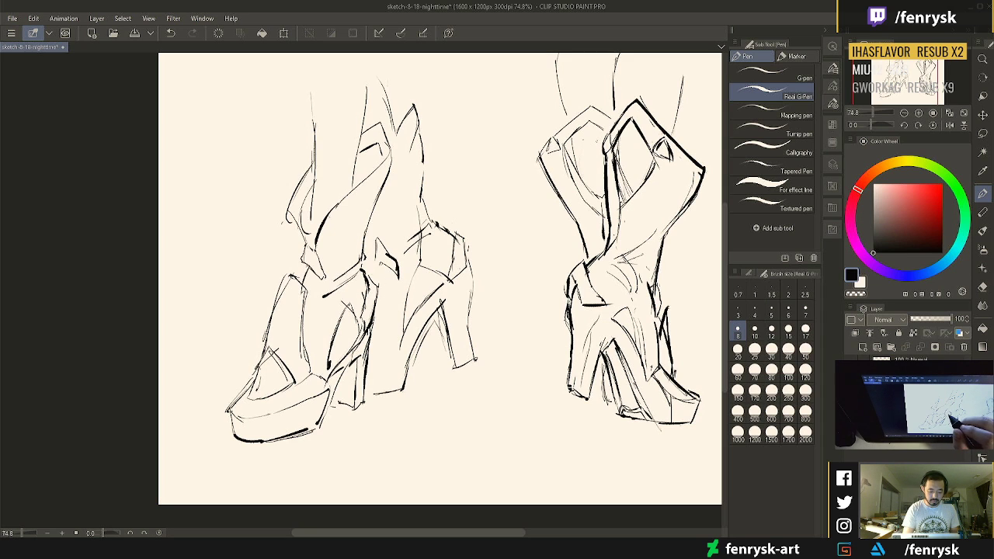
drag(378, 261, 382, 284)
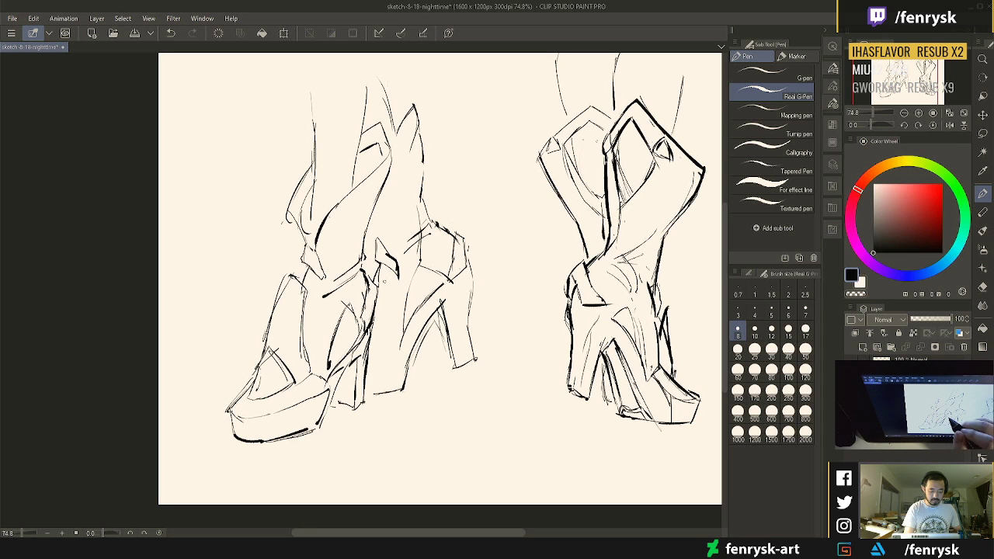
key(e)
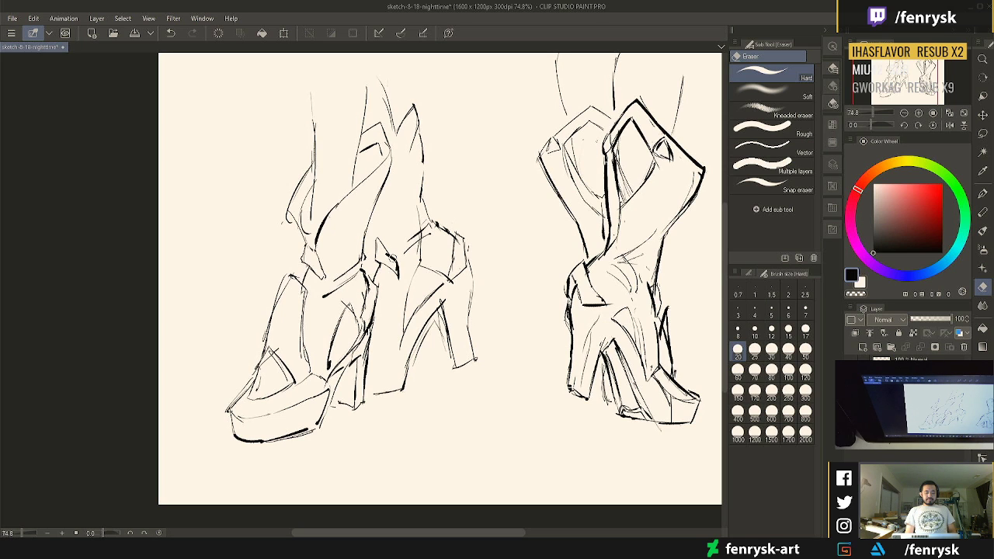
key(p)
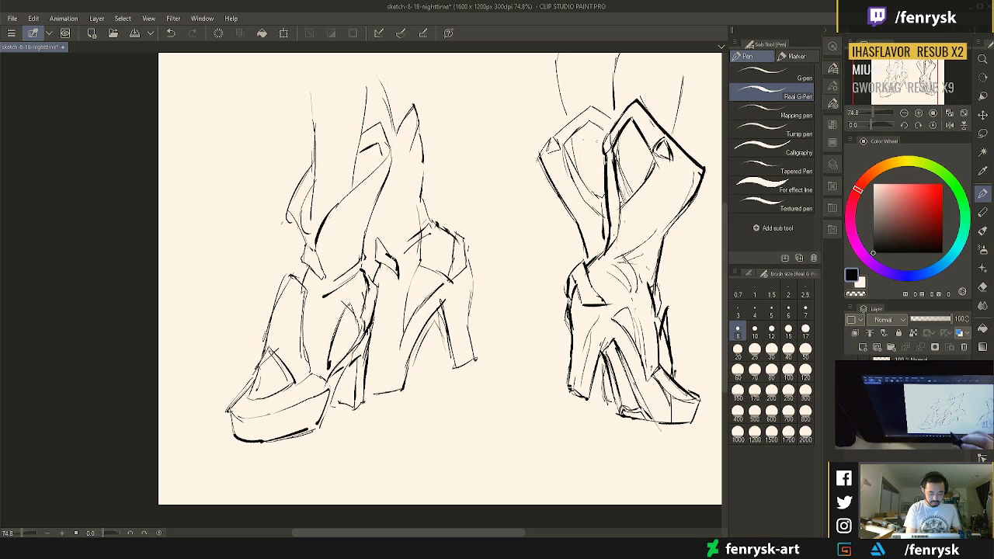
Sketch the toe and platform sole lines on the rear shoe of the left-hand pair
mouse_move(391, 355)
mouse_down()
mouse_move(394, 380)
mouse_move(389, 355)
mouse_move(373, 367)
mouse_move(394, 365)
mouse_move(392, 391)
mouse_up()
key(e)
key(p)
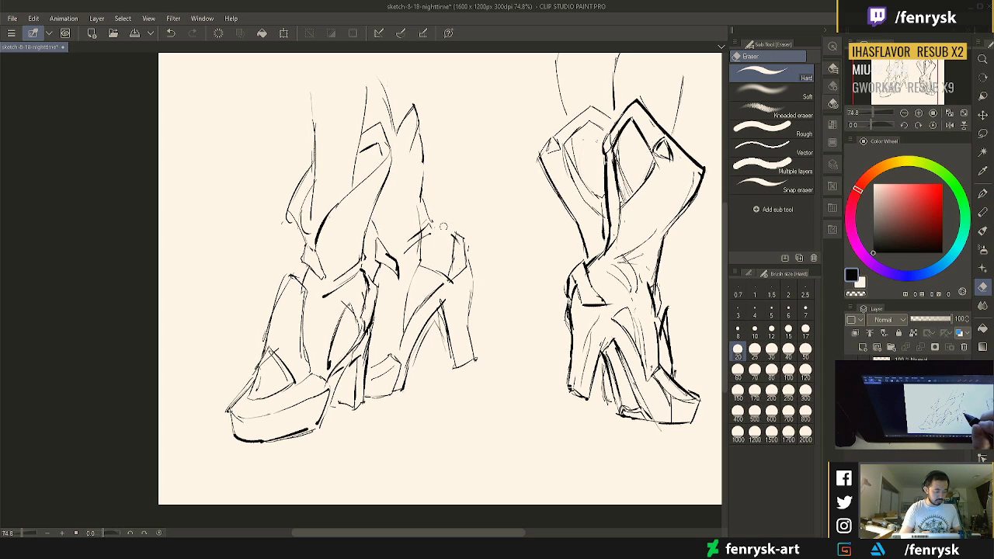
Clean up and redraw the rear shoe's back contour from the ankle down toward the heel
mouse_move(425, 205)
mouse_down()
mouse_move(441, 236)
mouse_move(459, 242)
mouse_move(464, 260)
mouse_move(458, 247)
mouse_move(444, 265)
mouse_move(462, 245)
mouse_move(470, 307)
mouse_up()
key(e)
key(p)
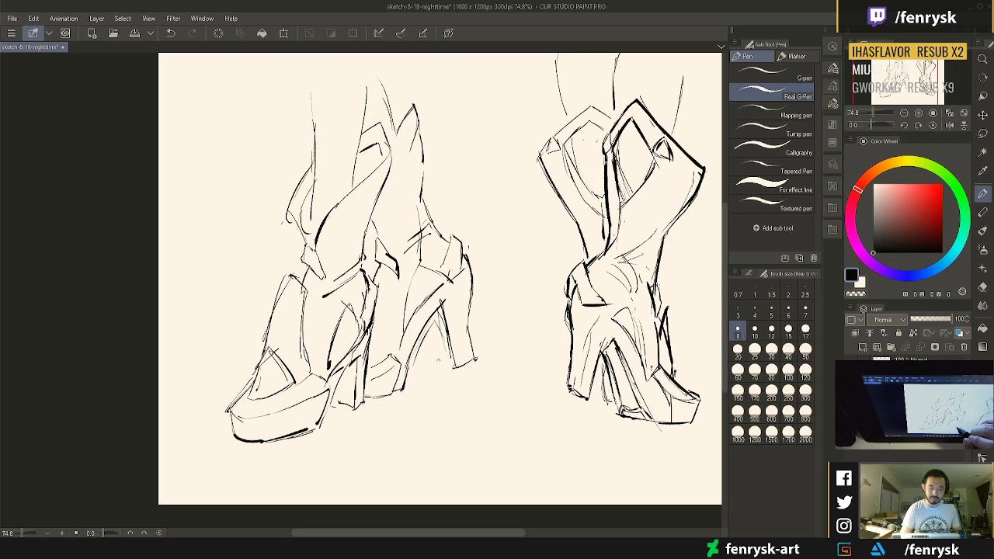
Erase the inner edge line of the rear shoe's heel and redraw it with a heavier stroke
key(e)
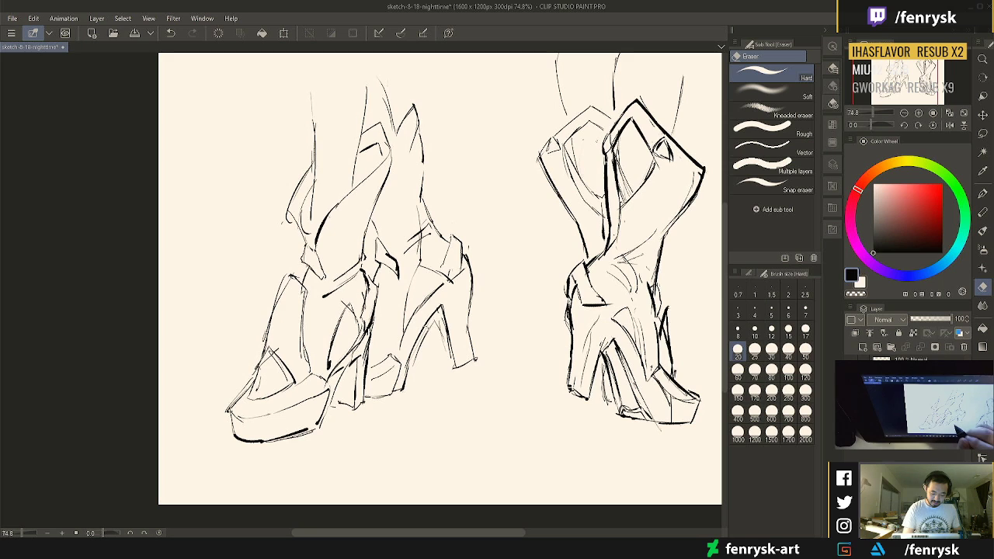
drag(434, 323, 418, 366)
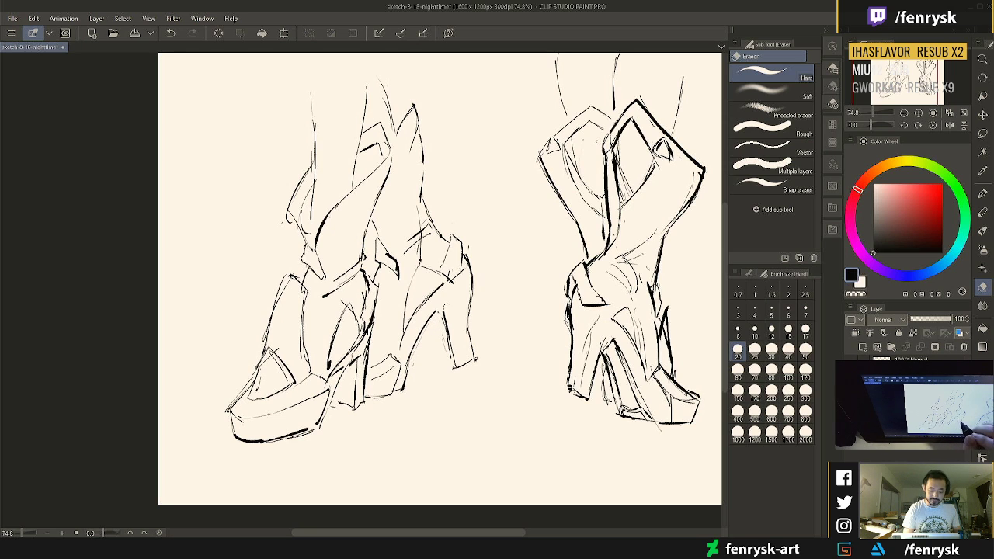
key(p)
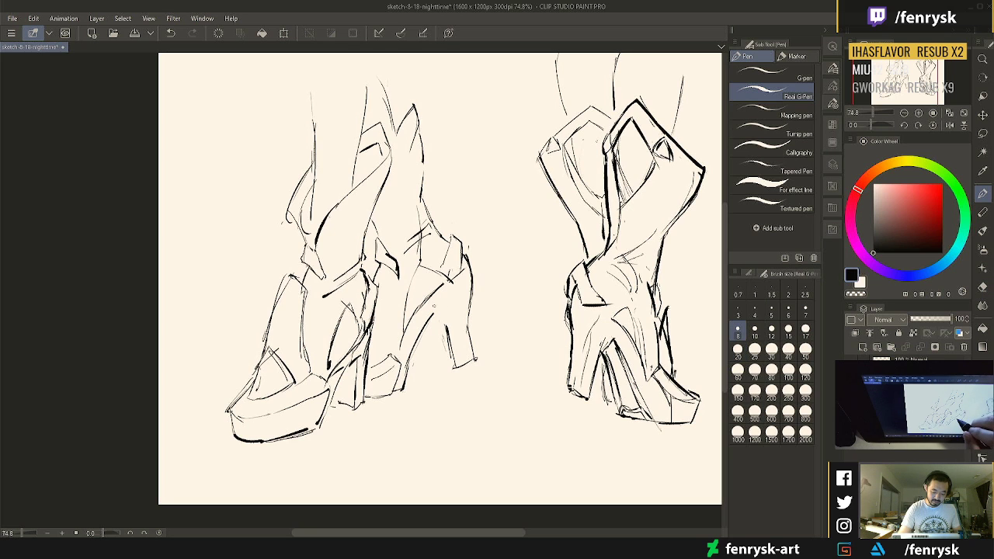
mouse_move(447, 303)
mouse_down()
mouse_move(432, 321)
mouse_move(453, 339)
mouse_move(457, 369)
mouse_up()
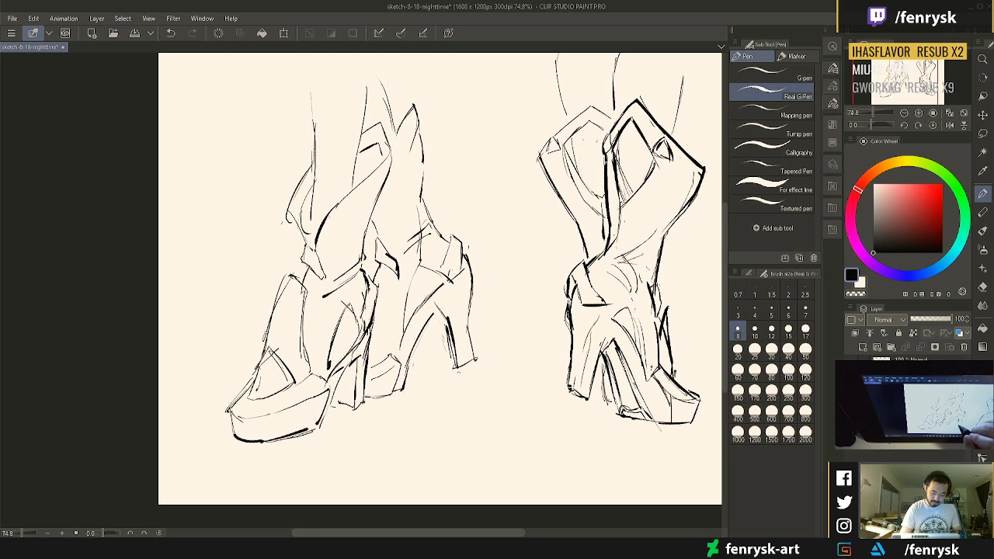
Erase the rear shoe's whole heel and redraw it as a curved, tapering shape
key(e)
mouse_move(446, 309)
mouse_down()
mouse_move(455, 371)
mouse_move(469, 330)
mouse_move(458, 353)
mouse_up()
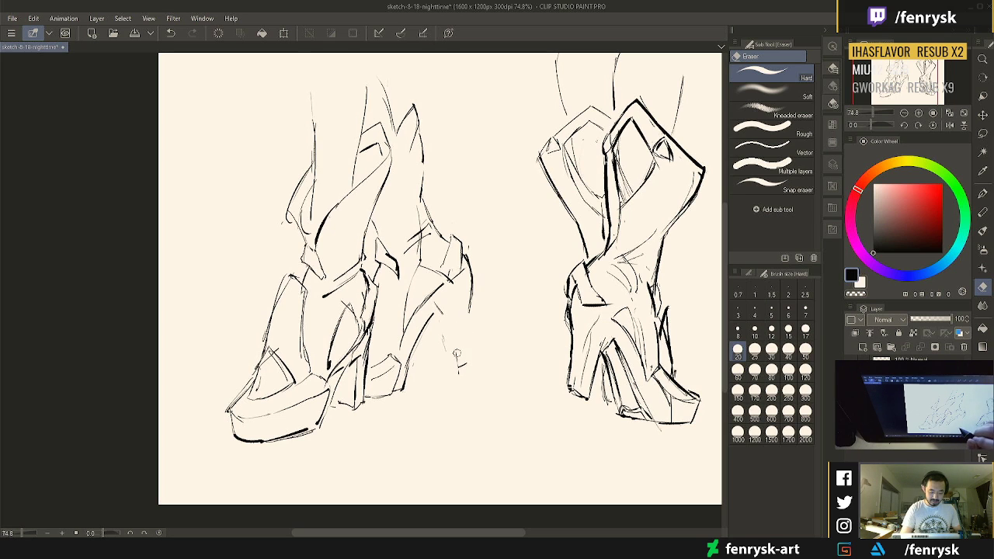
key(p)
drag(432, 309, 458, 368)
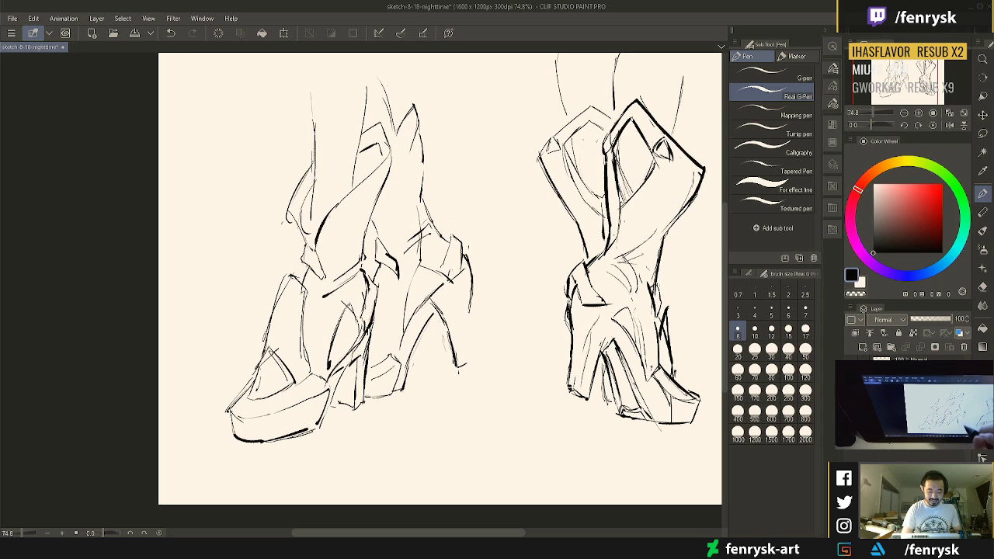
mouse_move(448, 298)
mouse_down()
mouse_move(462, 282)
mouse_move(474, 286)
mouse_move(467, 268)
mouse_move(474, 364)
mouse_move(462, 365)
mouse_up()
key(e)
key(p)
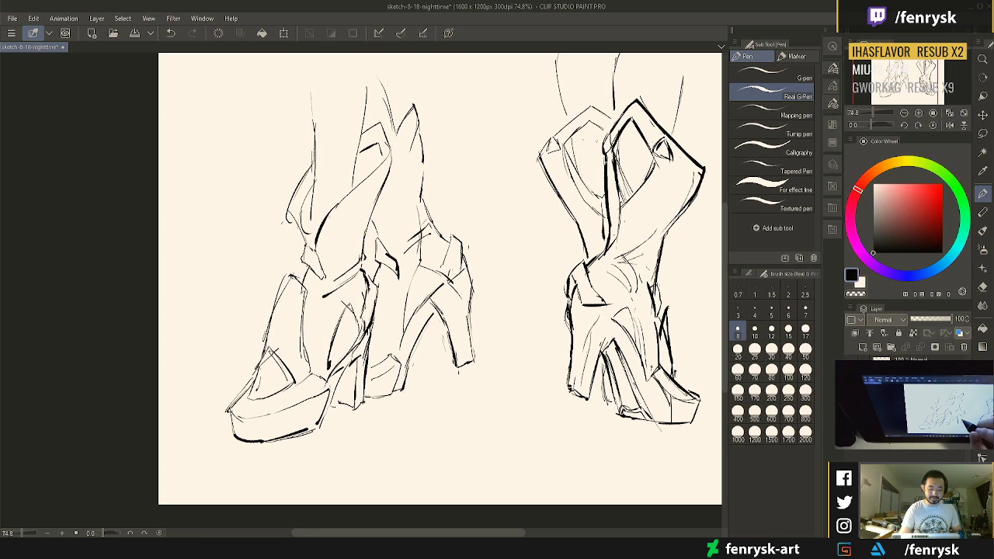
Erase the heel's outer edge with the Hard eraser at size 17 and redraw it down to the tip
key(e)
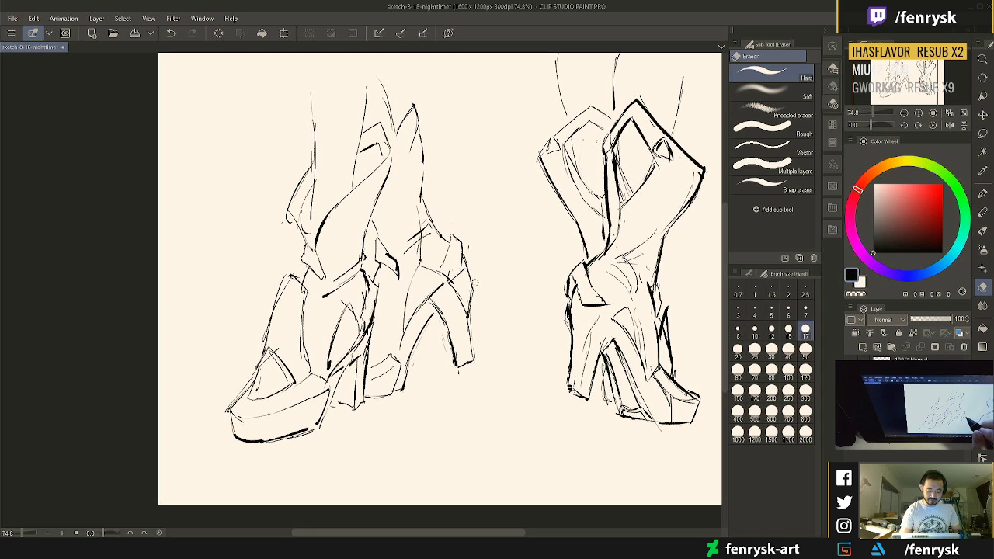
drag(476, 279, 468, 328)
key(p)
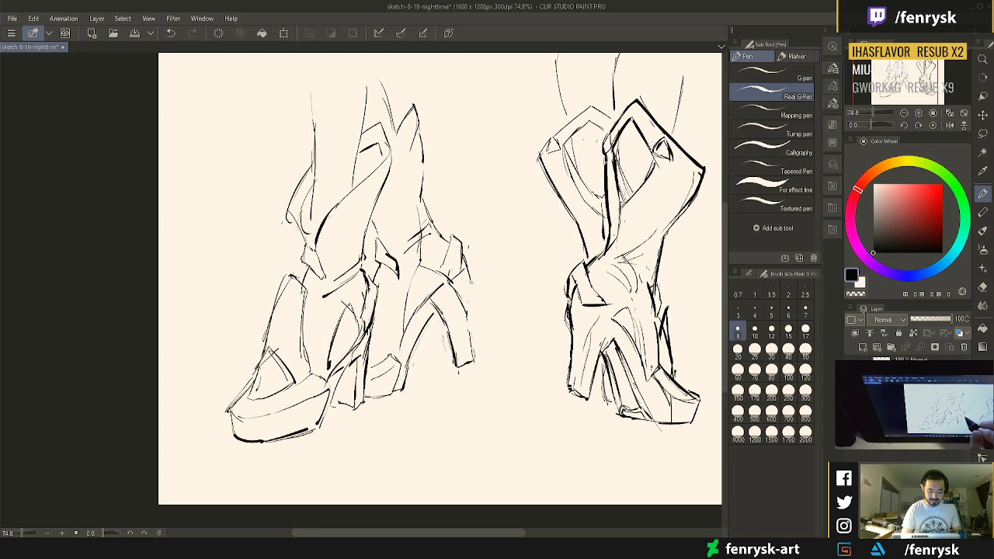
drag(470, 278, 472, 357)
drag(469, 315, 476, 367)
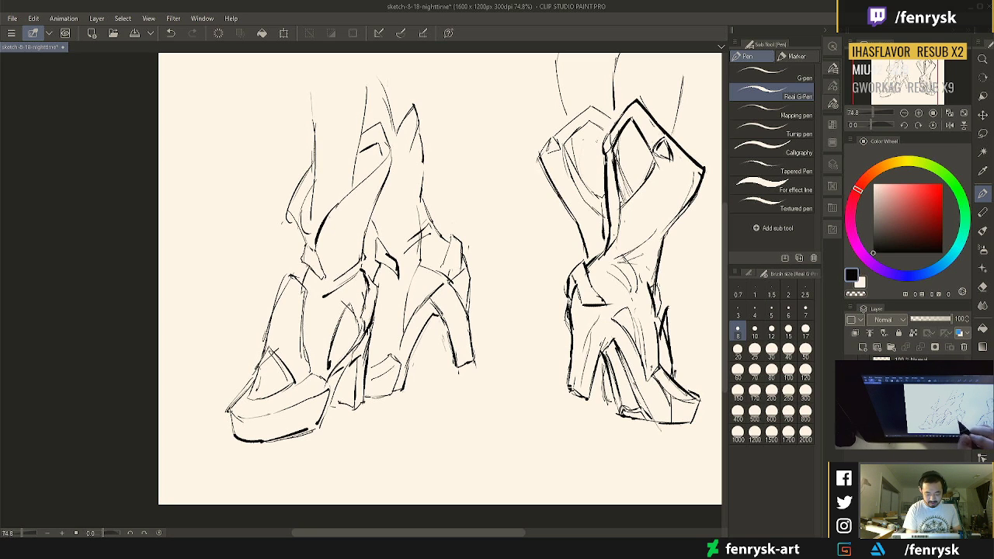
Erase the heel's inner edge and stray marks, and redraw the inner edge with a bolder curve
key(e)
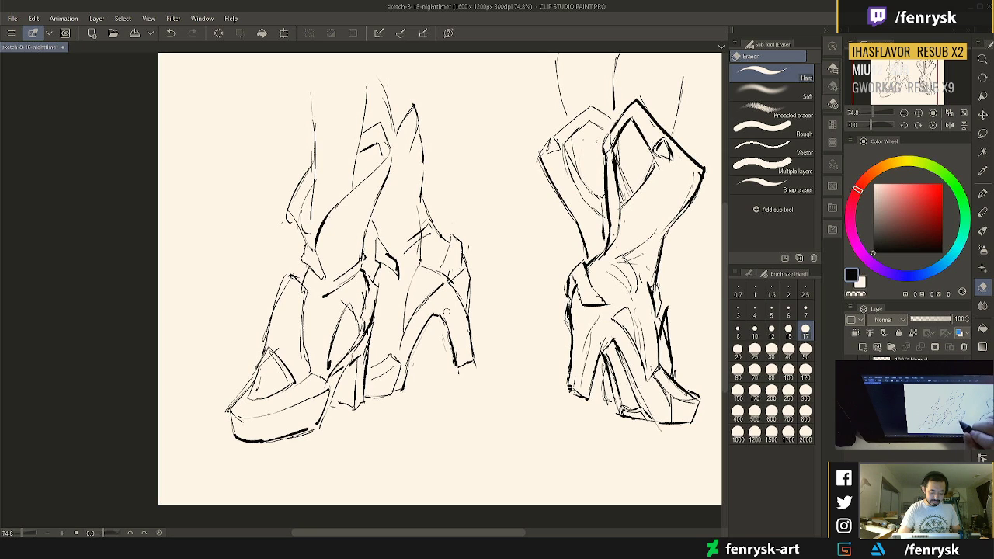
mouse_move(447, 320)
mouse_down()
mouse_move(465, 377)
mouse_move(446, 326)
mouse_up()
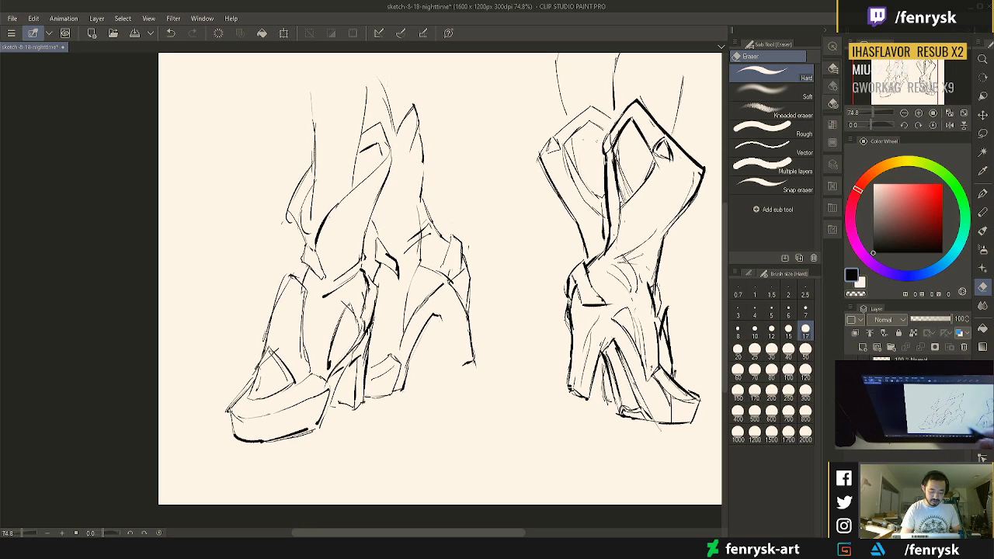
key(p)
drag(433, 314, 475, 361)
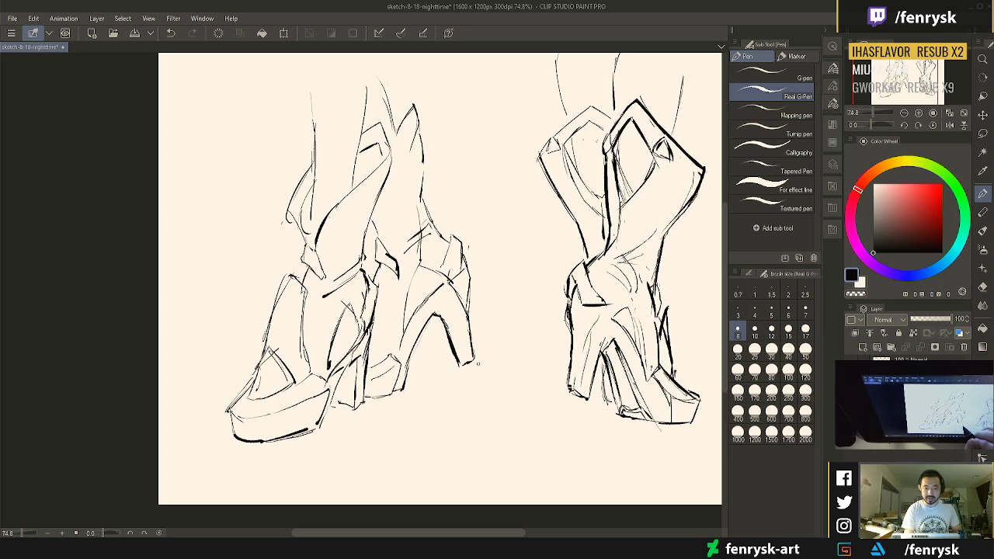
Undo the last heel stroke, and erase and redraw the lower inner edge with a thinner line to the tip
key(ctrl+z)
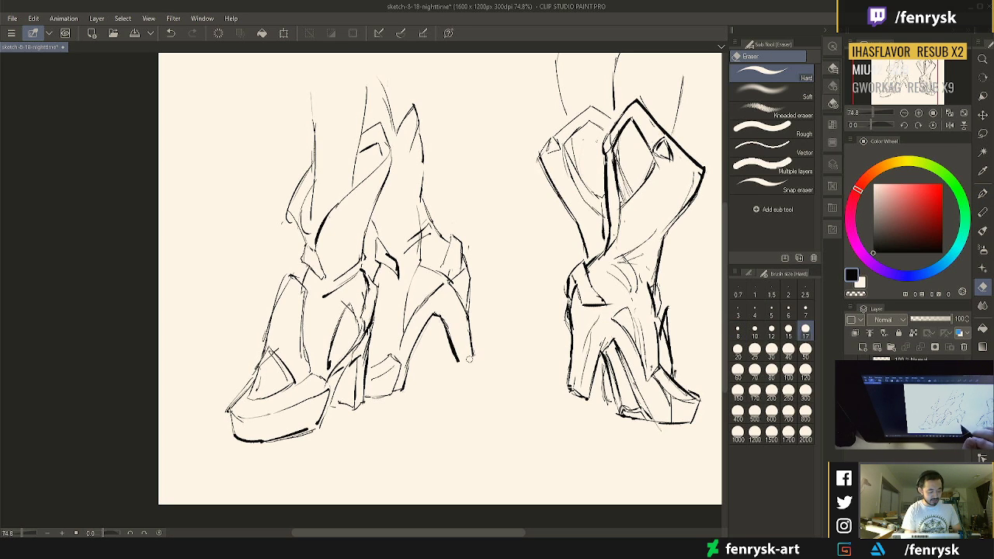
mouse_move(455, 364)
mouse_down()
mouse_move(475, 361)
mouse_move(459, 369)
mouse_move(448, 326)
mouse_move(460, 371)
mouse_up()
key(e)
key(p)
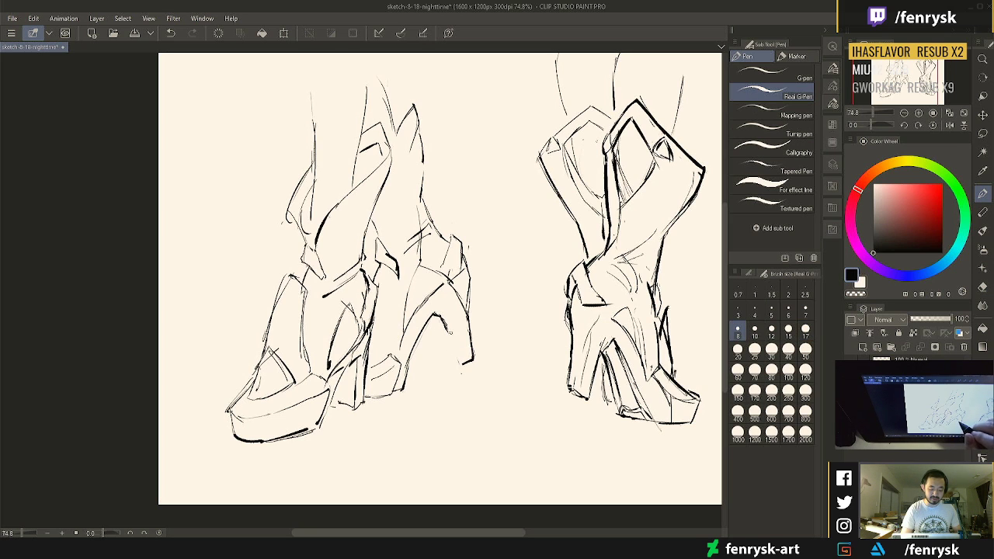
drag(448, 329, 463, 368)
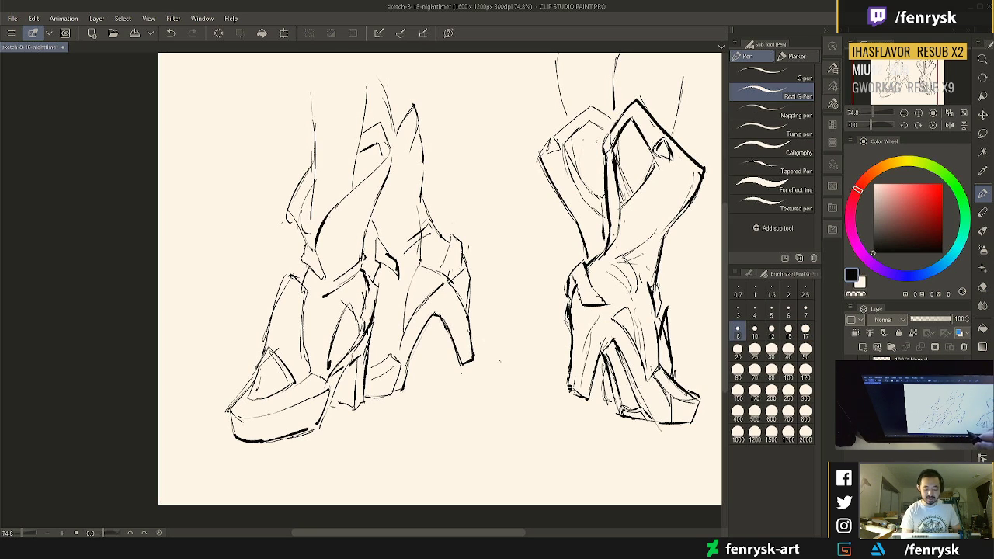
Erase the lower outer edge of the rear shoe's heel, redraw it, and trim its thickness near the tip
key(e)
drag(471, 319, 473, 358)
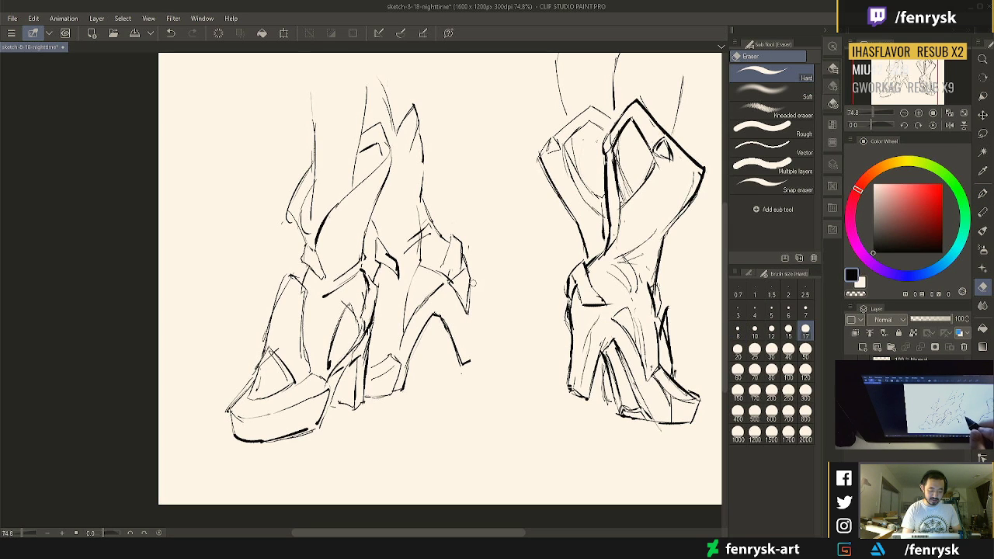
key(p)
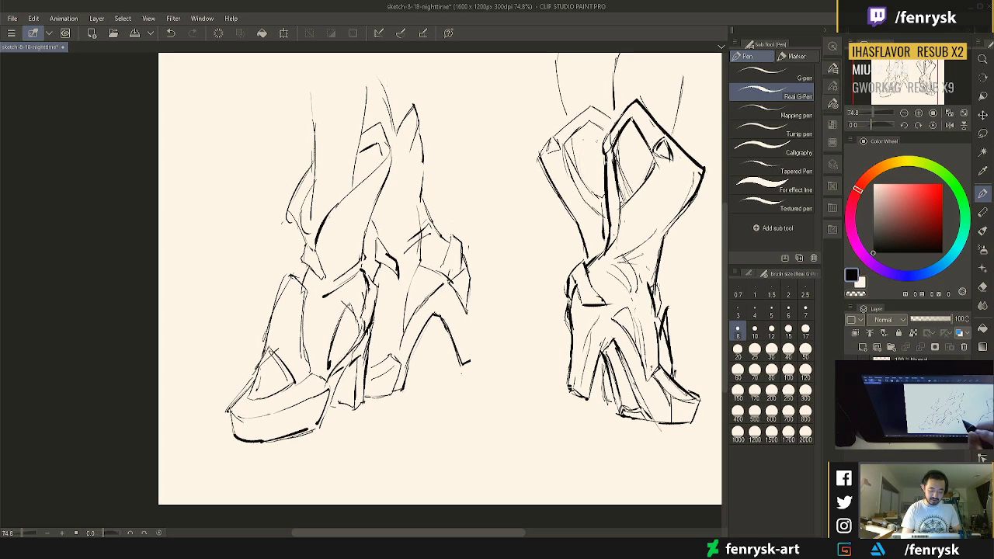
drag(466, 309, 474, 364)
key(e)
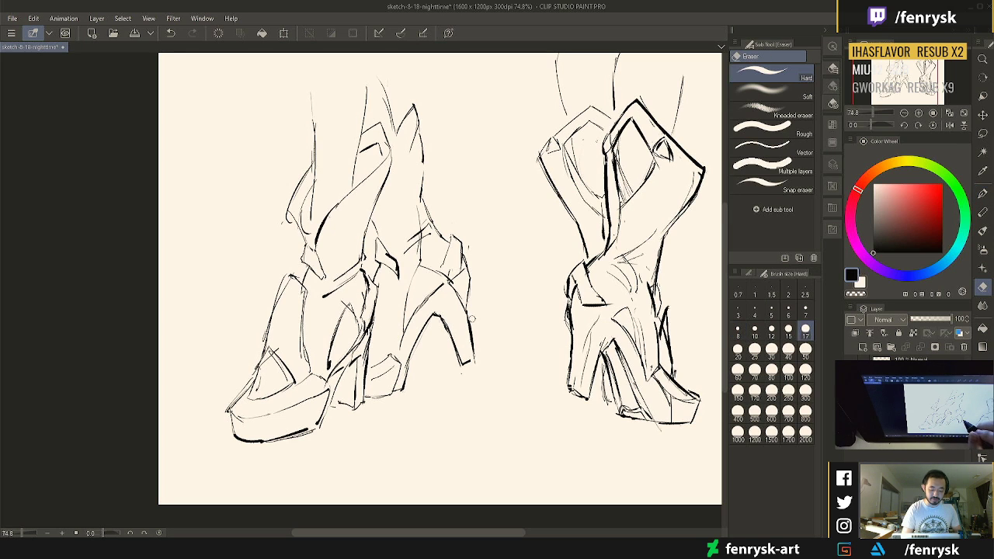
drag(471, 319, 478, 359)
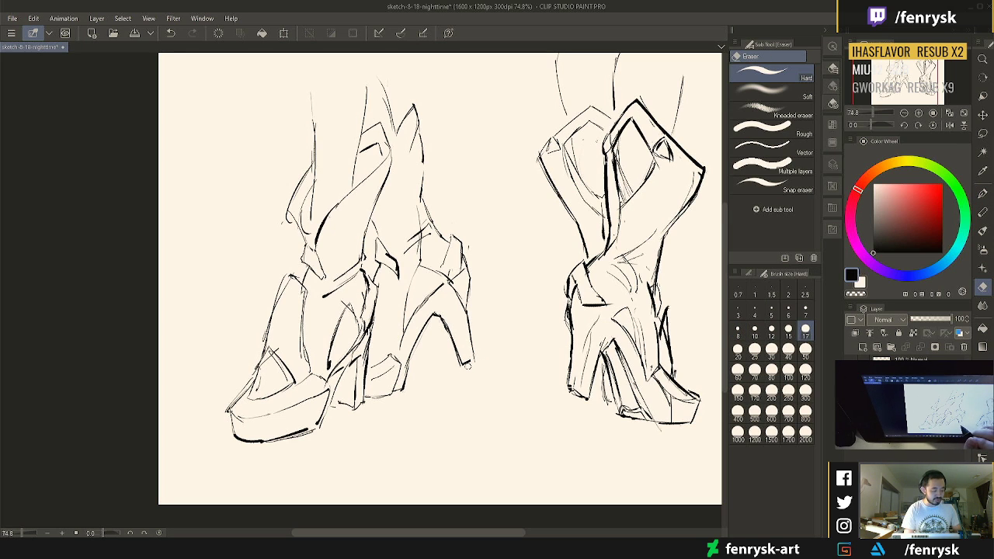
key(p)
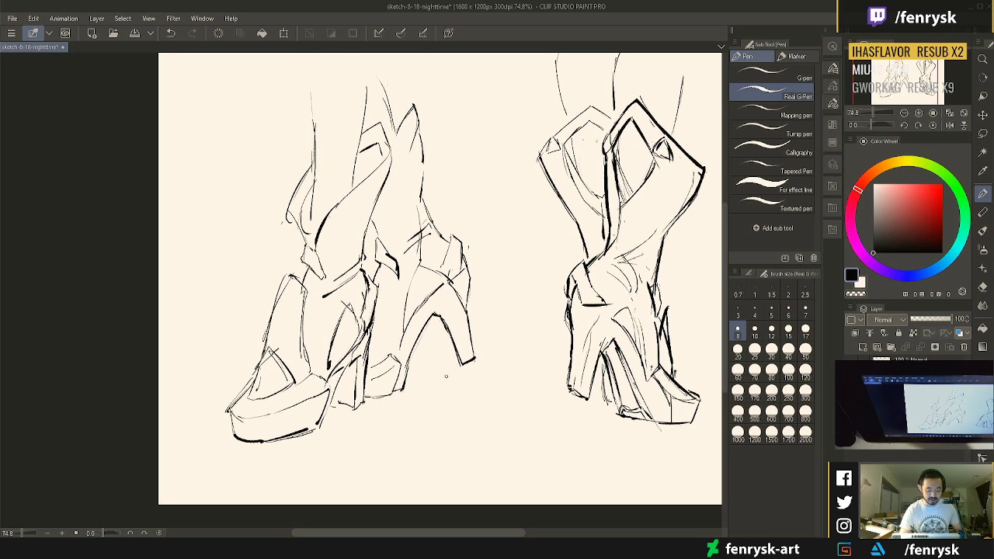
Redraw the heel's inner edge with a cleaned-up tip, and darken the outer contour where the heel meets the shoe
key(e)
drag(438, 317, 462, 362)
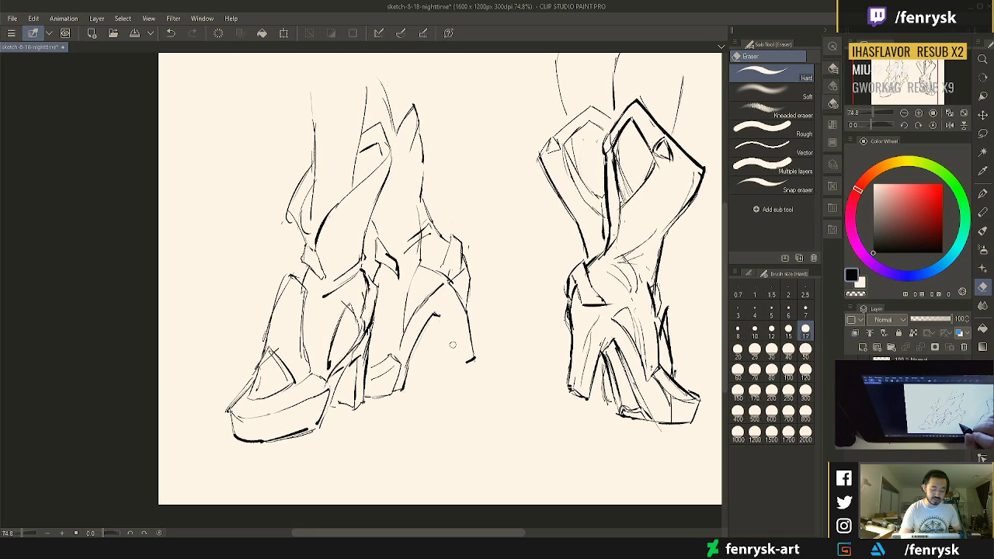
key(p)
drag(437, 314, 461, 359)
drag(449, 329, 468, 370)
key(e)
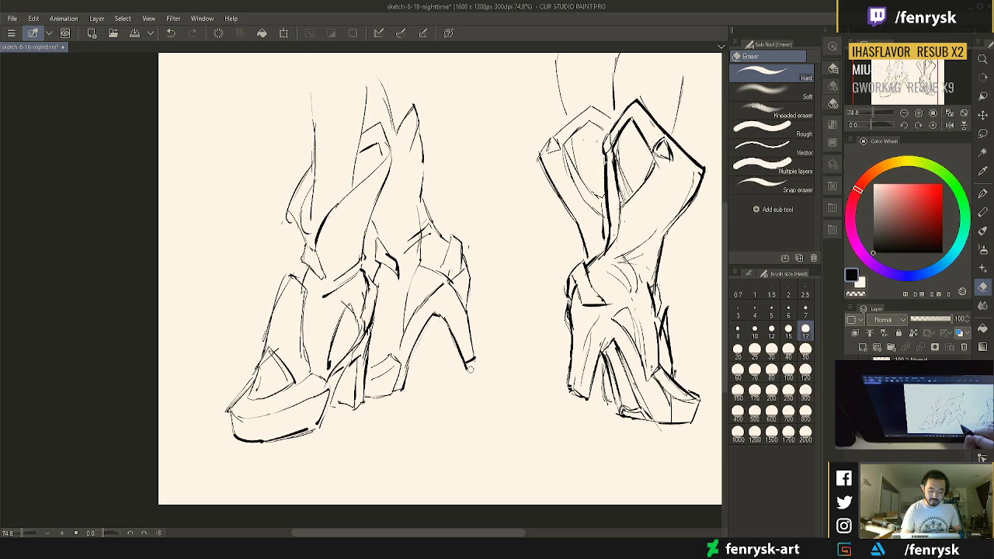
click(469, 369)
mouse_move(455, 332)
mouse_down()
mouse_move(460, 358)
mouse_move(473, 365)
mouse_up()
key(p)
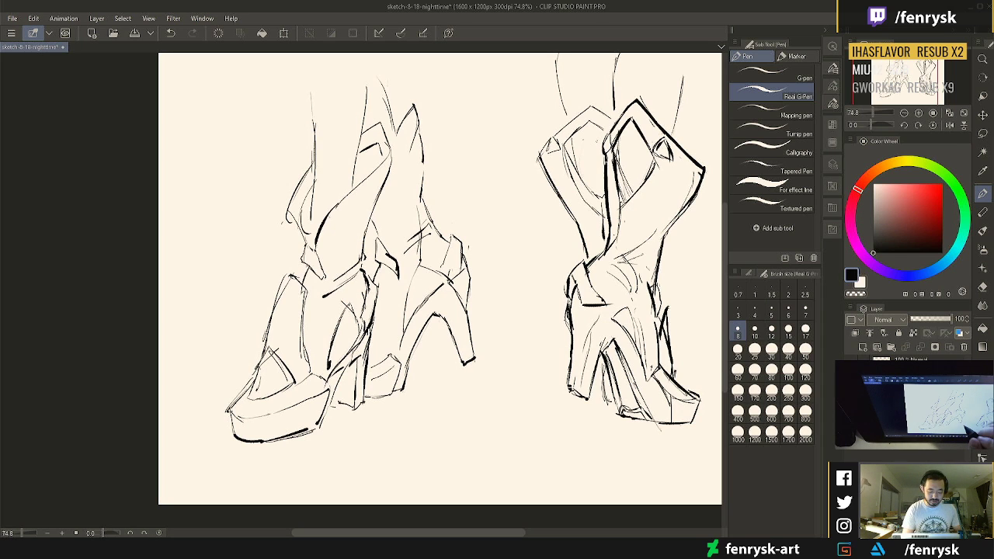
drag(467, 288, 469, 323)
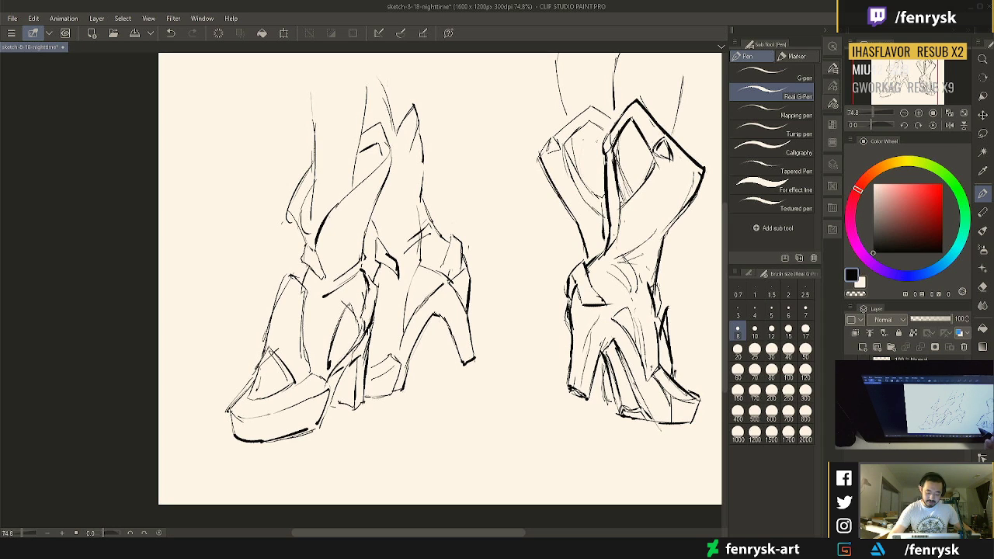
Erase and redraw the base of the leftmost heel in the right-hand pair of shoes
key(e)
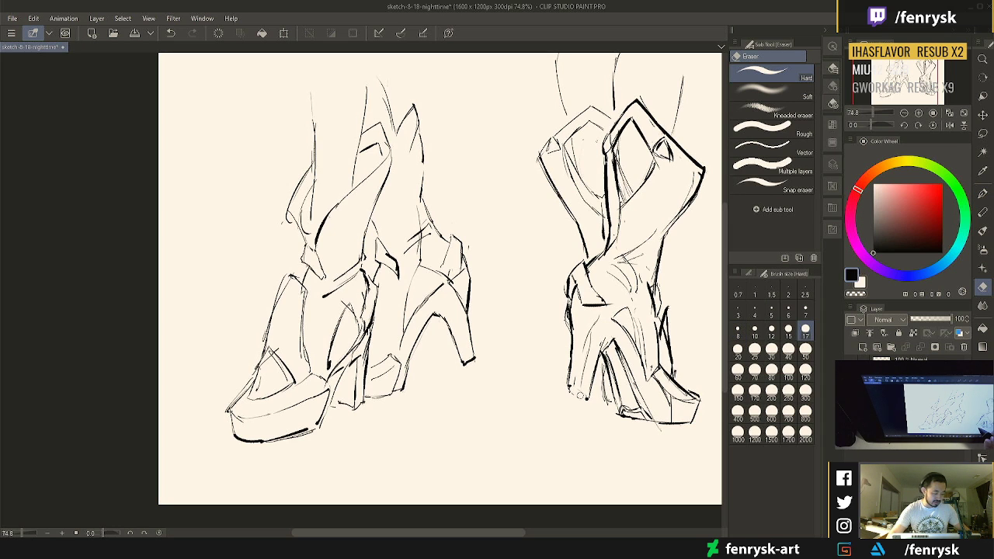
key(p)
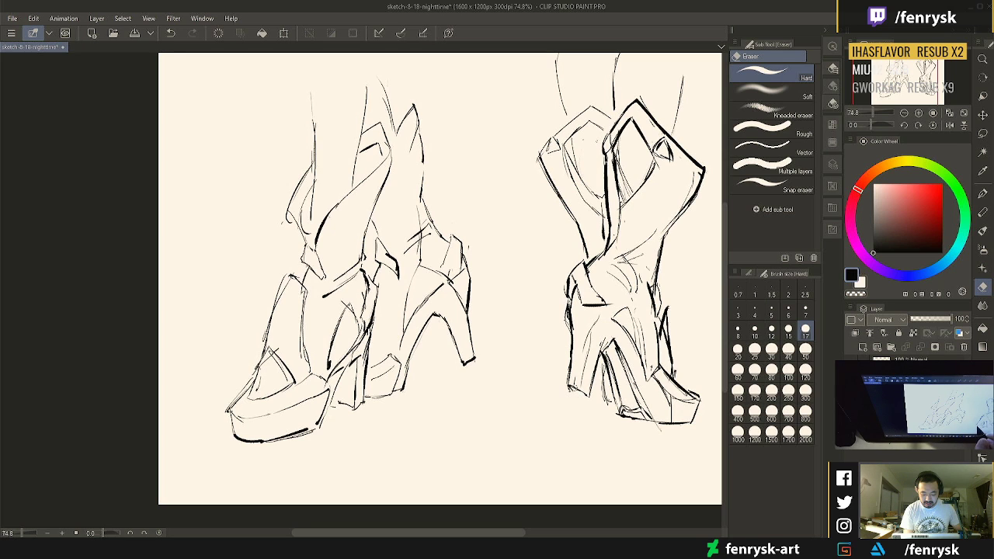
key(e)
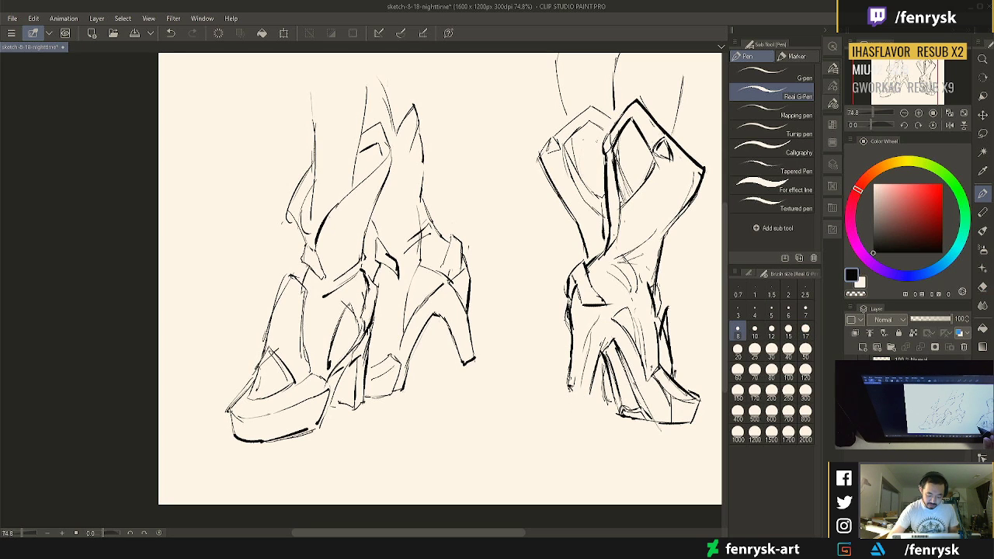
key(p)
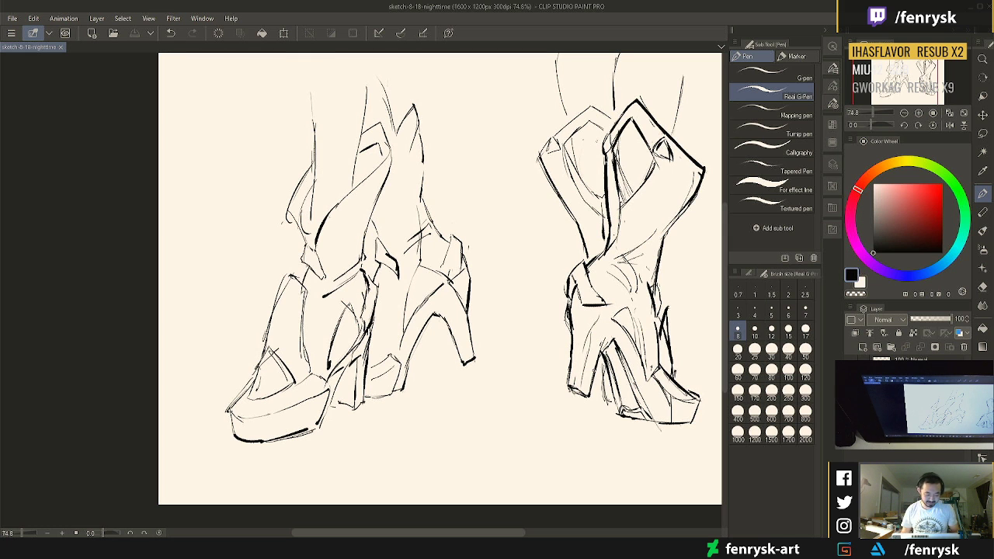
Erase and redraw the back contour of the rear boot in the left-hand pair with a darker line down to the ankle
drag(619, 468, 526, 471)
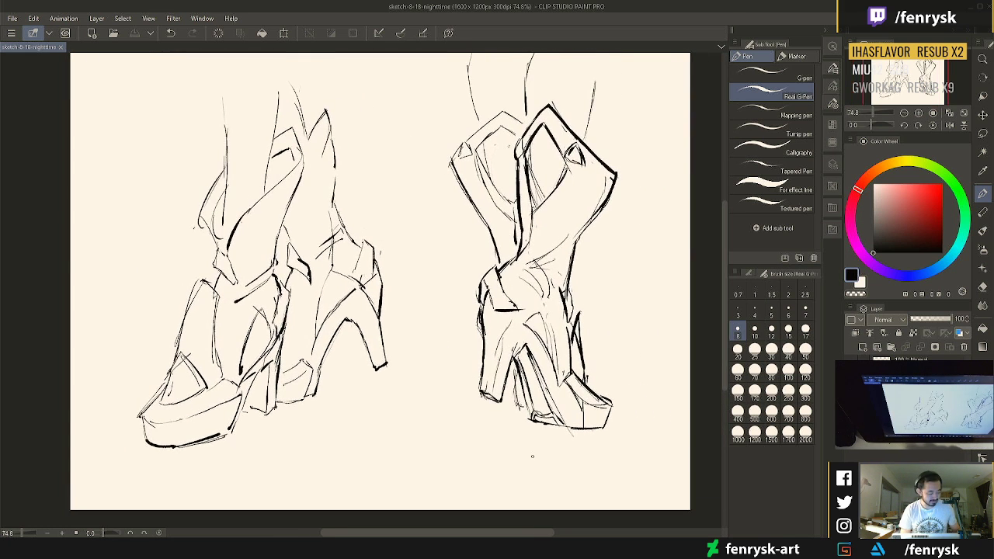
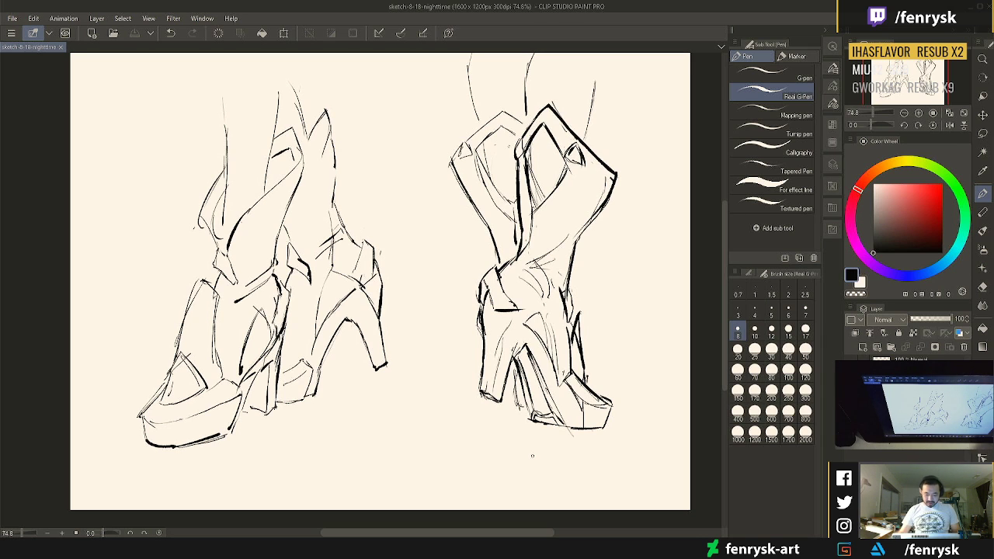
key(ctrl+shift+n)
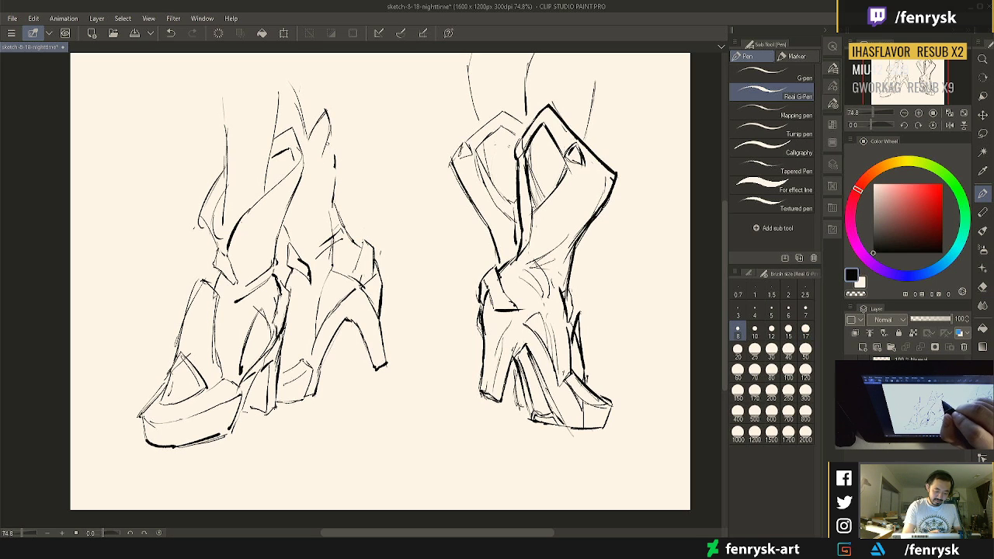
mouse_move(327, 143)
mouse_down()
mouse_move(333, 157)
mouse_move(320, 161)
mouse_move(333, 155)
mouse_move(334, 175)
mouse_up()
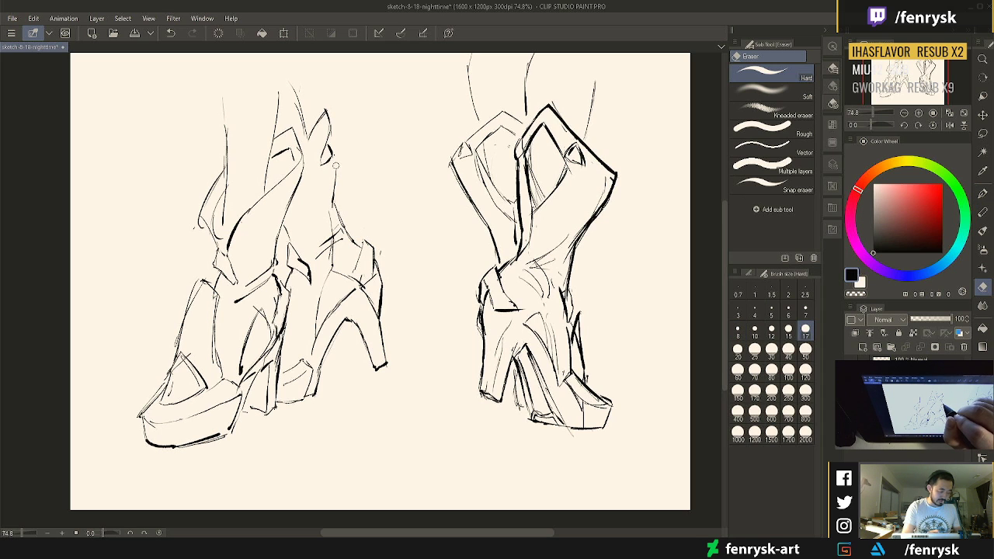
drag(333, 156, 342, 244)
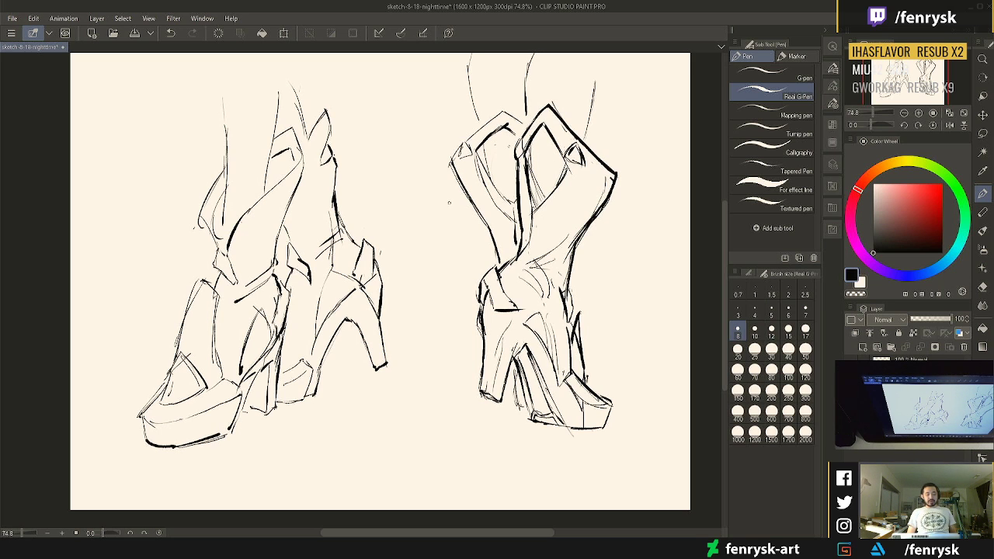
Darken the pointed outline of the front shoe's toe opening in the left-hand pair, and undo the last stroke along its lower edge
mouse_move(184, 350)
mouse_down()
mouse_move(164, 386)
mouse_move(195, 366)
mouse_up()
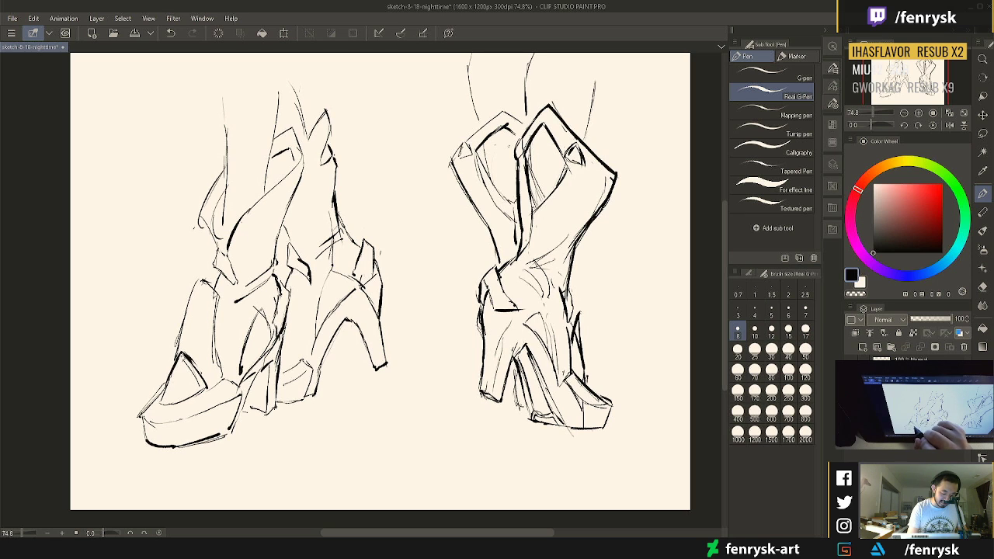
key(e)
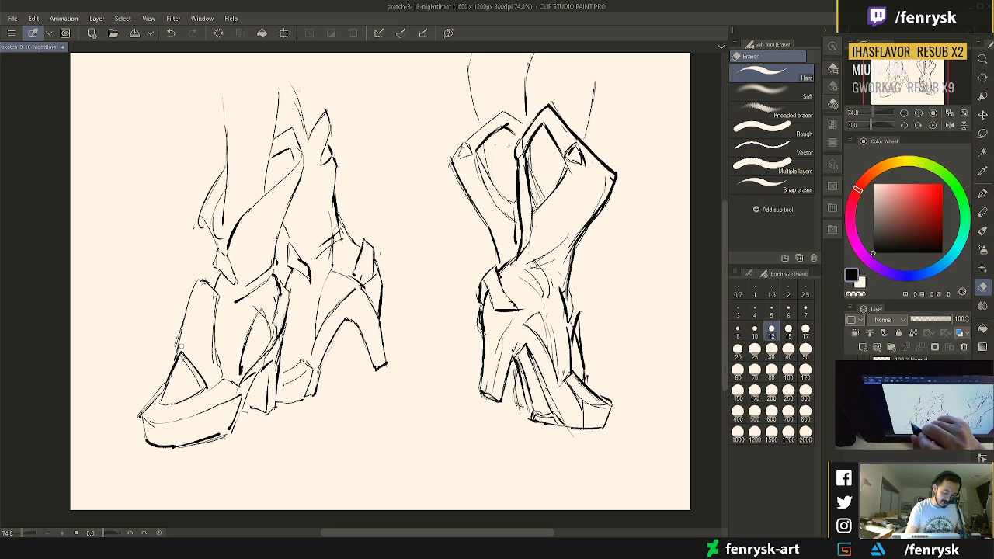
key(p)
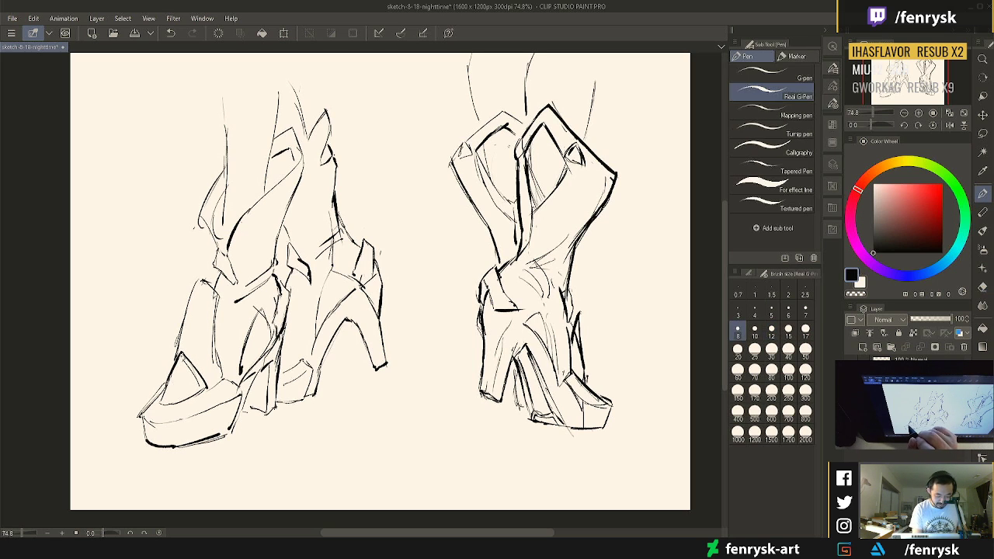
drag(168, 385, 154, 402)
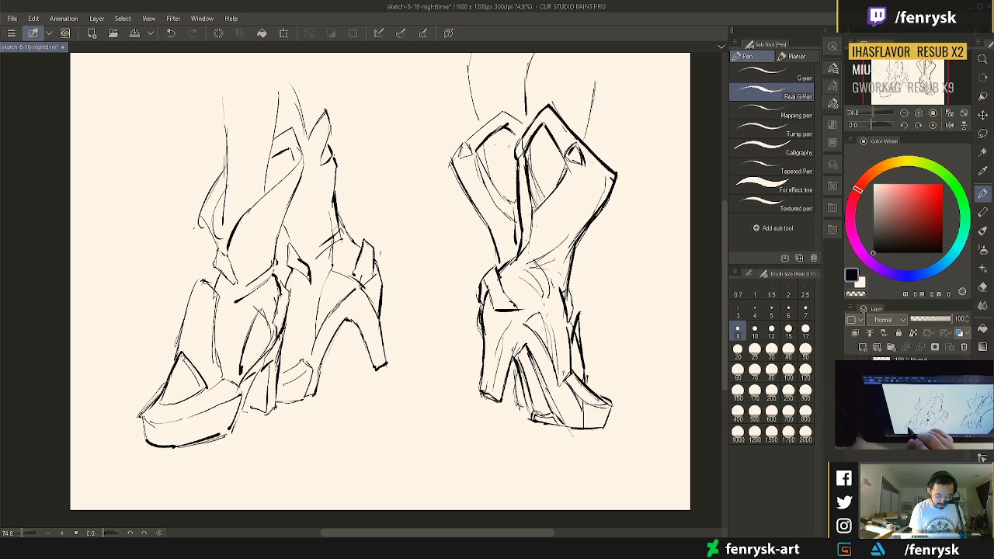
key(ctrl+z)
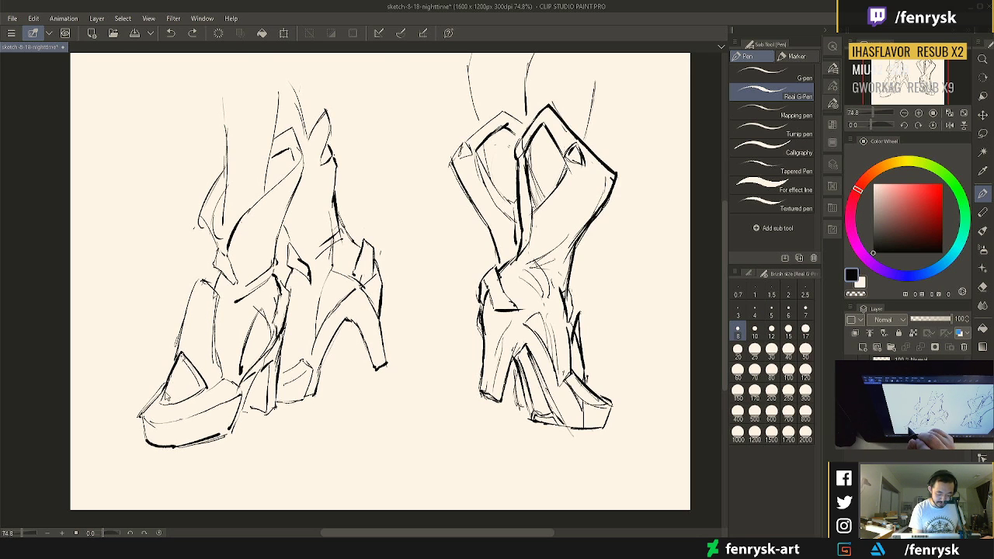
Redraw the front edge of the same shoe's platform with a thicker line, and erase the overshoot at its corner
drag(165, 387, 141, 417)
key(e)
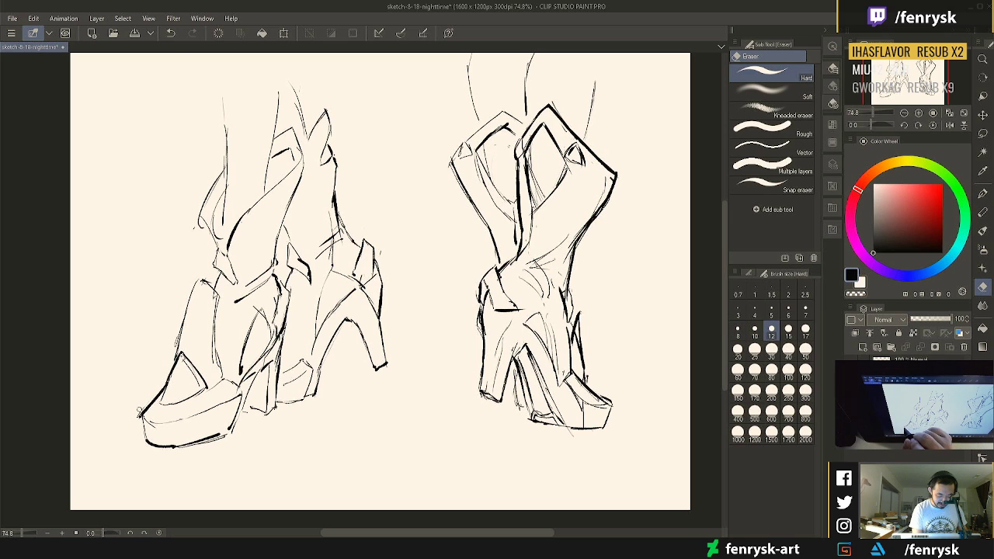
drag(141, 415, 148, 441)
key(p)
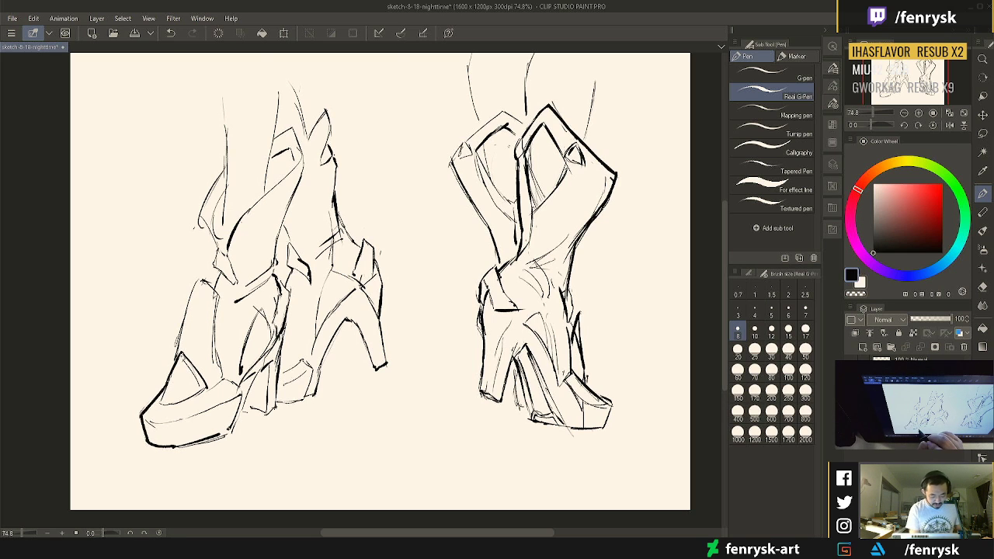
Thicken the bottom edge of the front shoe's platform sole, trim it, and patch the line near the middle
drag(225, 434, 187, 444)
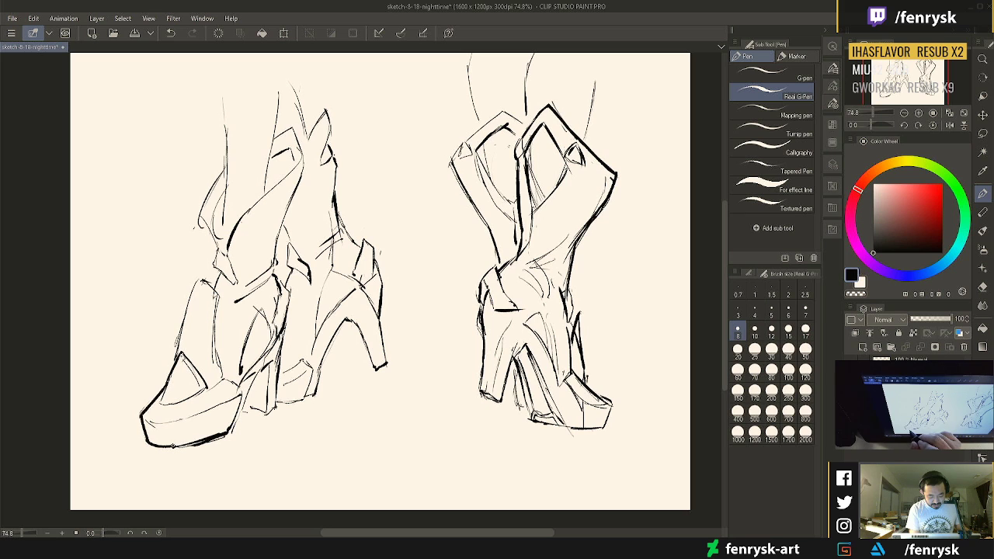
key(e)
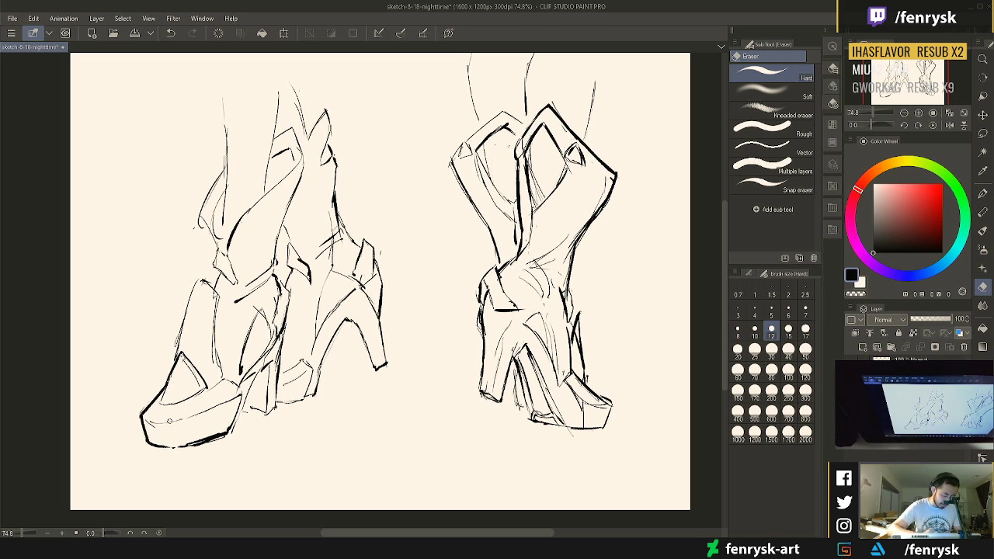
key(p)
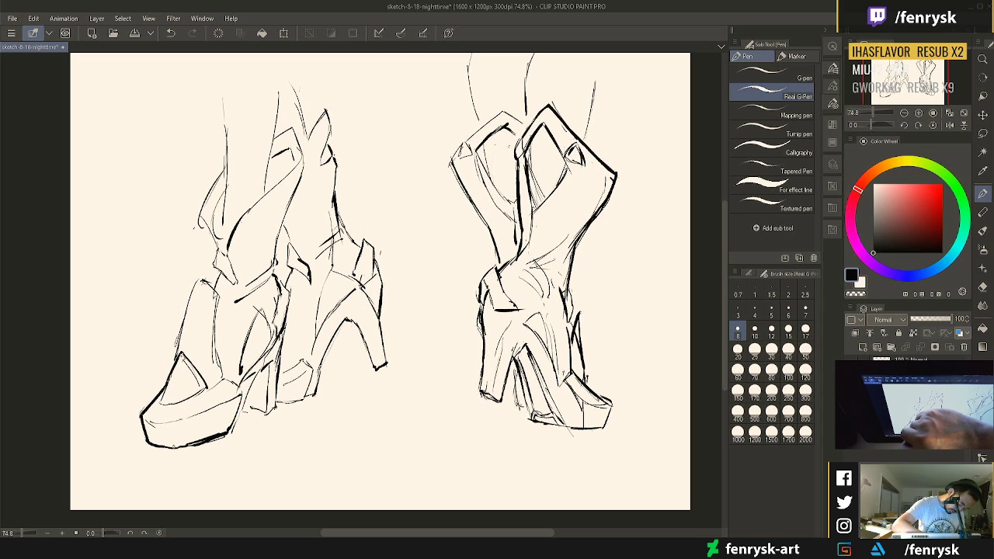
drag(163, 447, 186, 446)
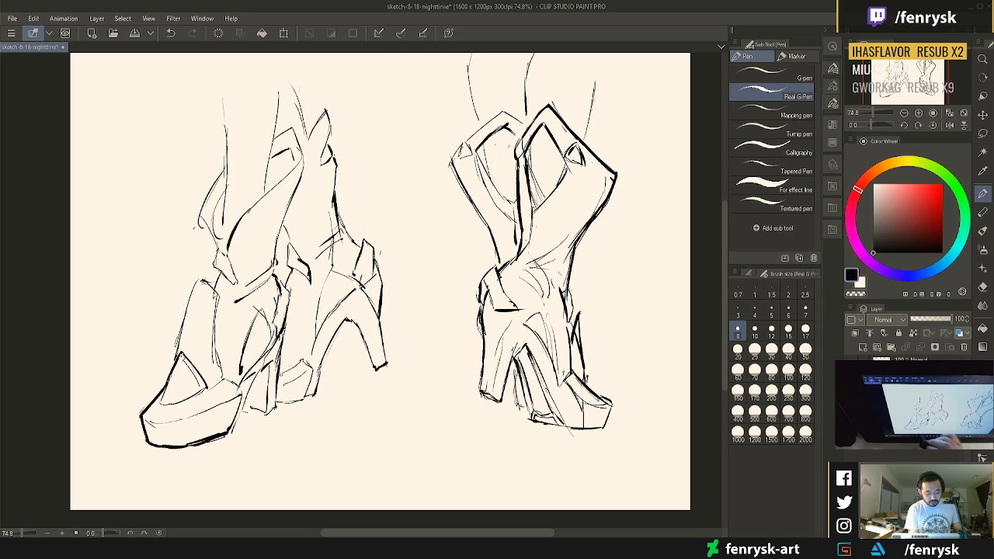
Erase and redraw the rear part of the platform's sole edge up to its back corner, and trim the excess thickness
key(e)
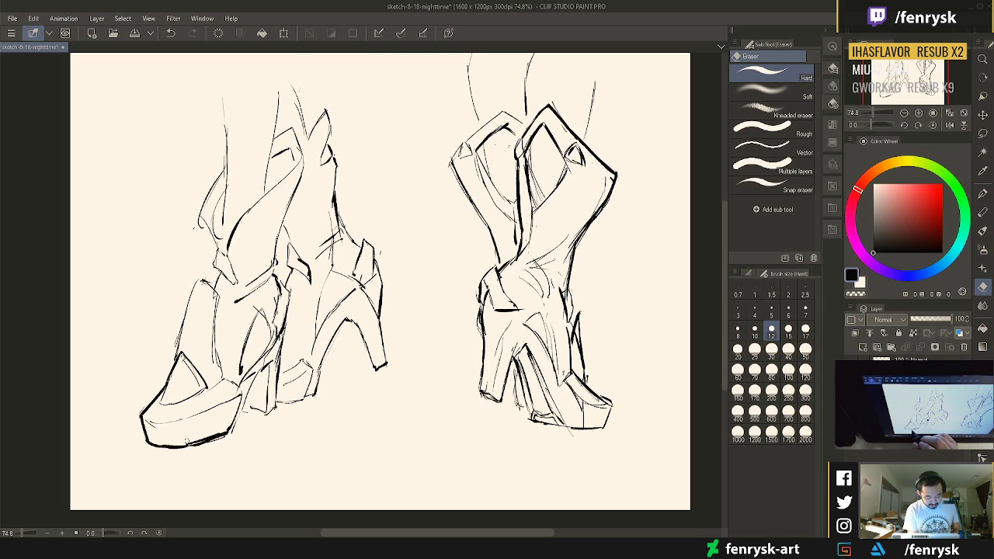
drag(195, 439, 236, 428)
key(p)
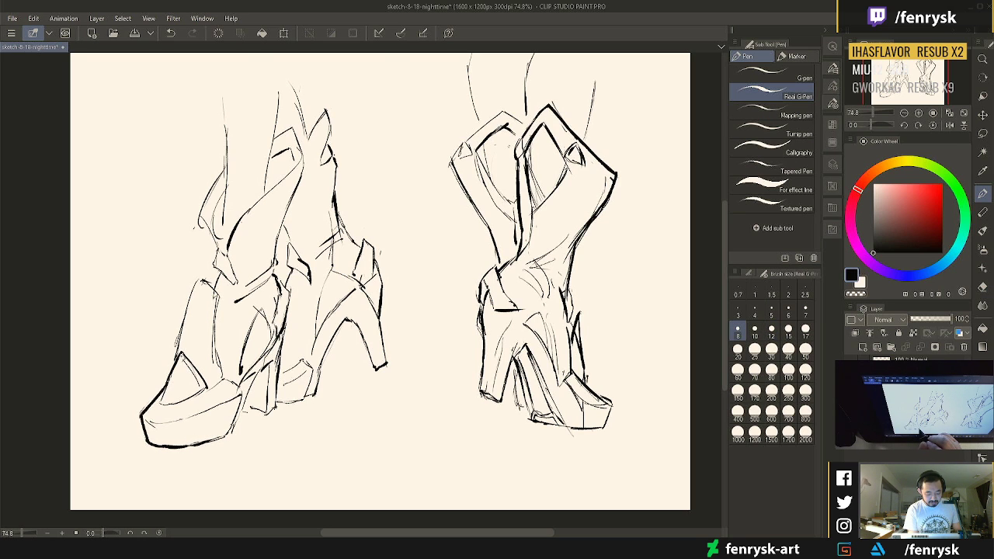
mouse_move(188, 444)
mouse_down()
mouse_move(218, 435)
mouse_move(243, 395)
mouse_up()
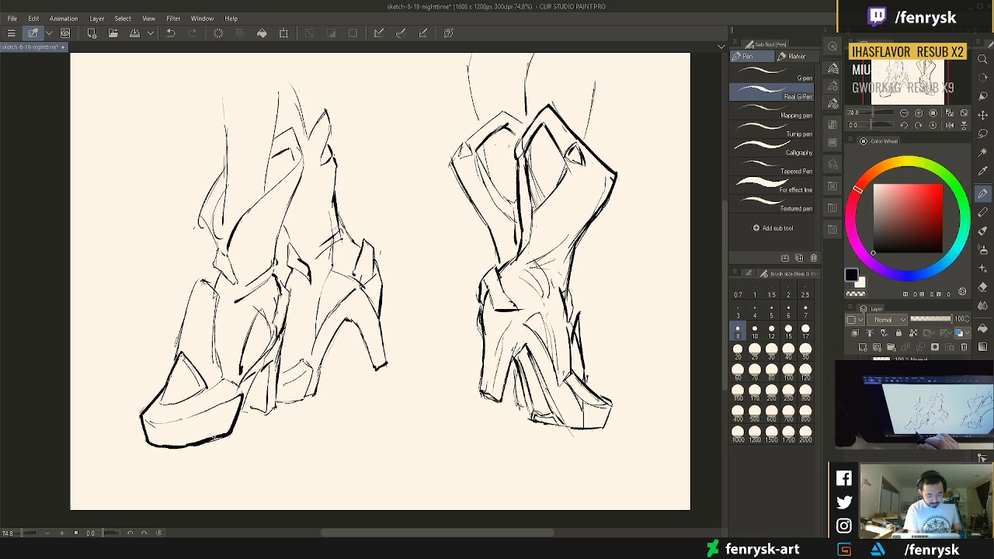
key(e)
mouse_move(185, 444)
mouse_down()
mouse_move(224, 432)
mouse_move(165, 444)
mouse_up()
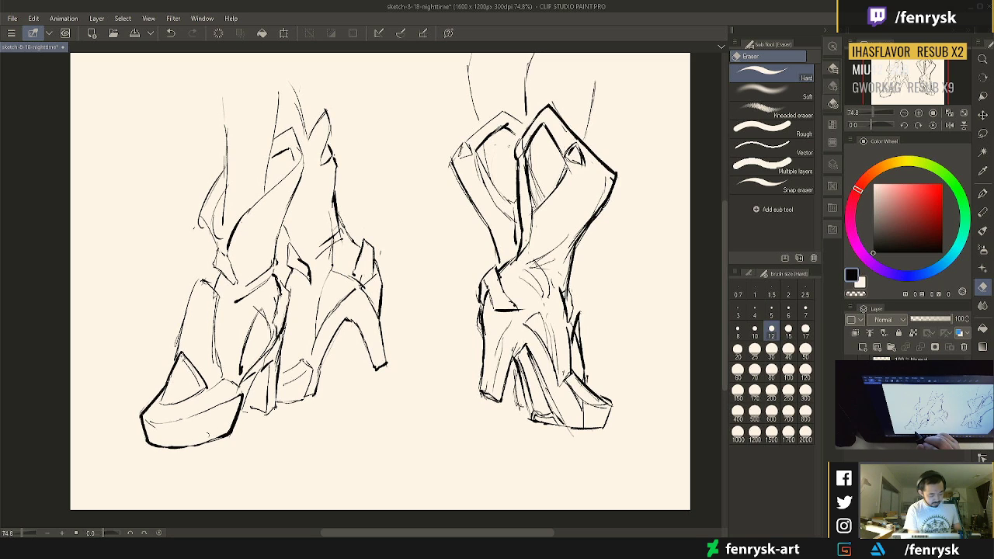
key(p)
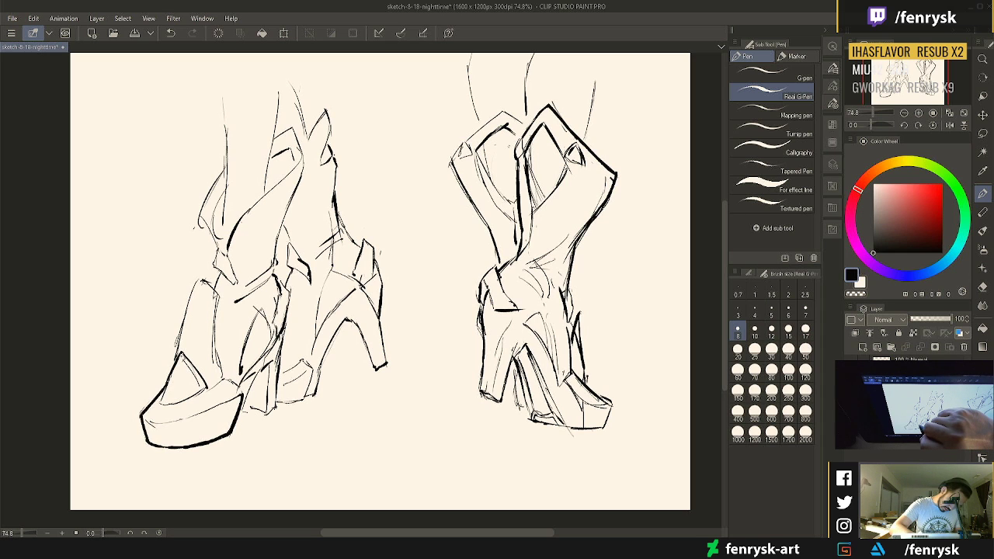
Darken the front shoe's heel lines behind the platform, and undo the last stroke
mouse_move(224, 378)
mouse_down()
mouse_move(244, 388)
mouse_move(236, 418)
mouse_up()
key(ctrl+z)
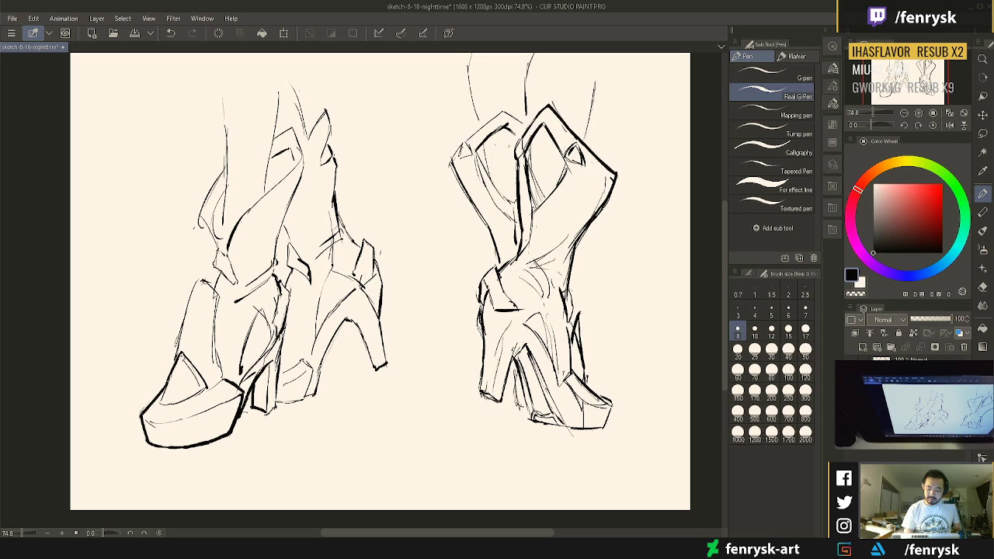
Choose the Oil paint brush and a muted blue-grey colour with hue 237, saturation 12 and value 40
click(911, 275)
click(892, 221)
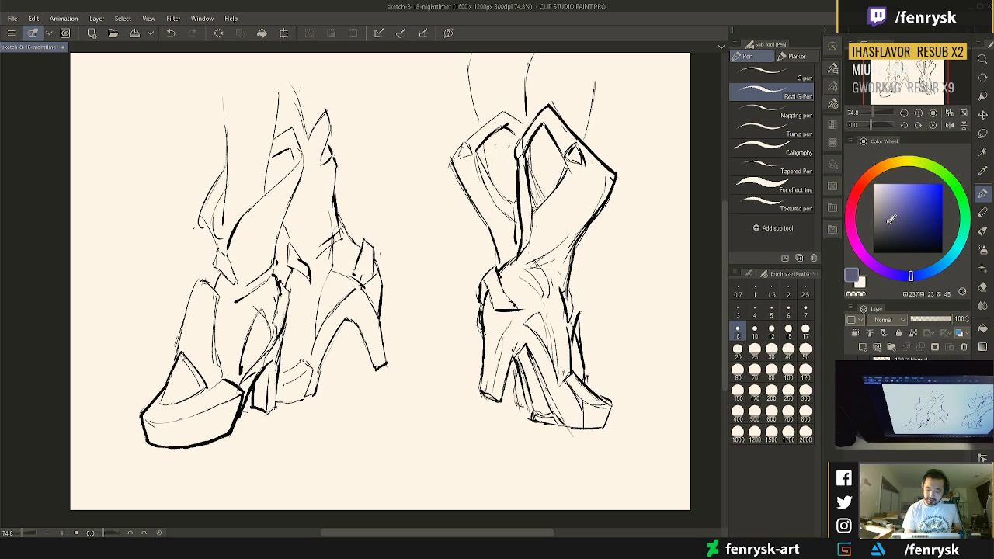
key(b)
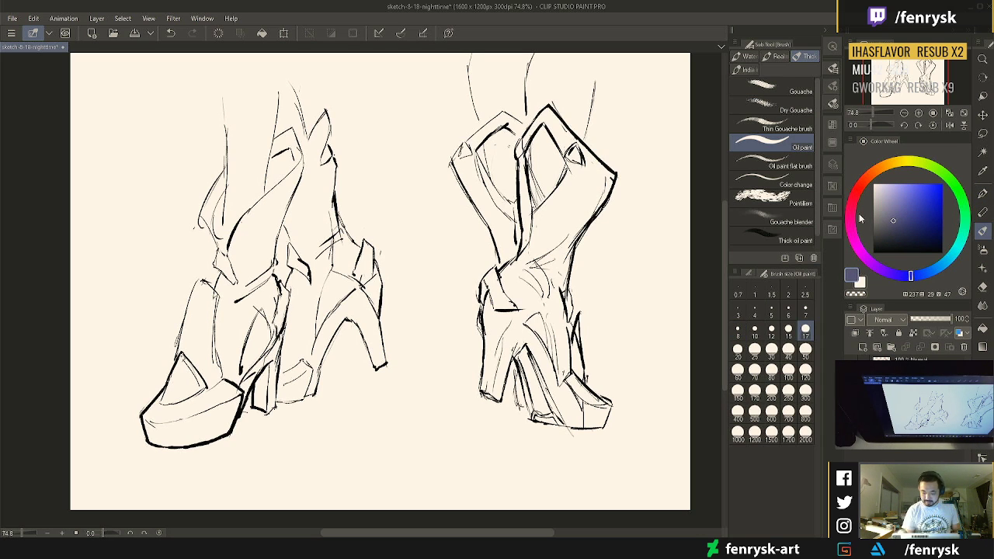
click(775, 56)
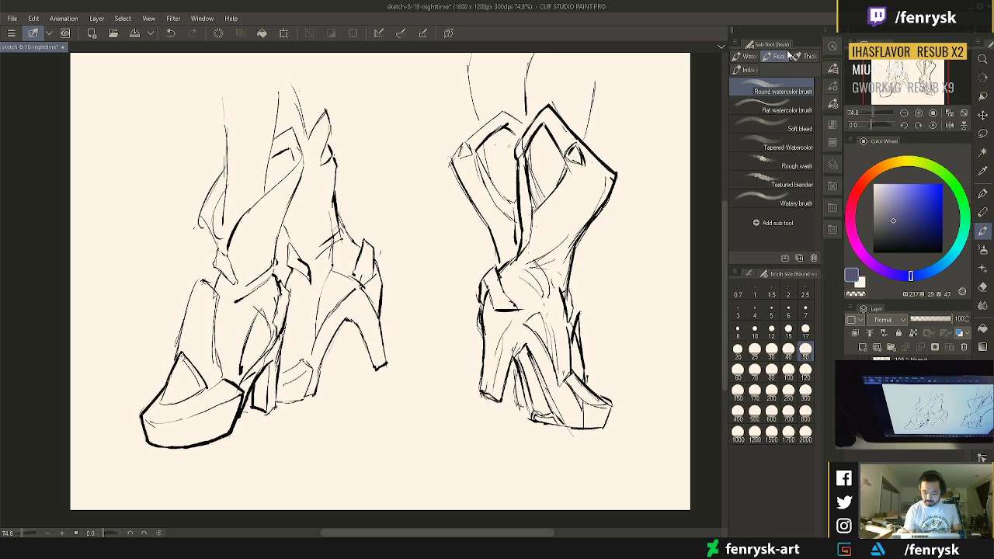
click(750, 57)
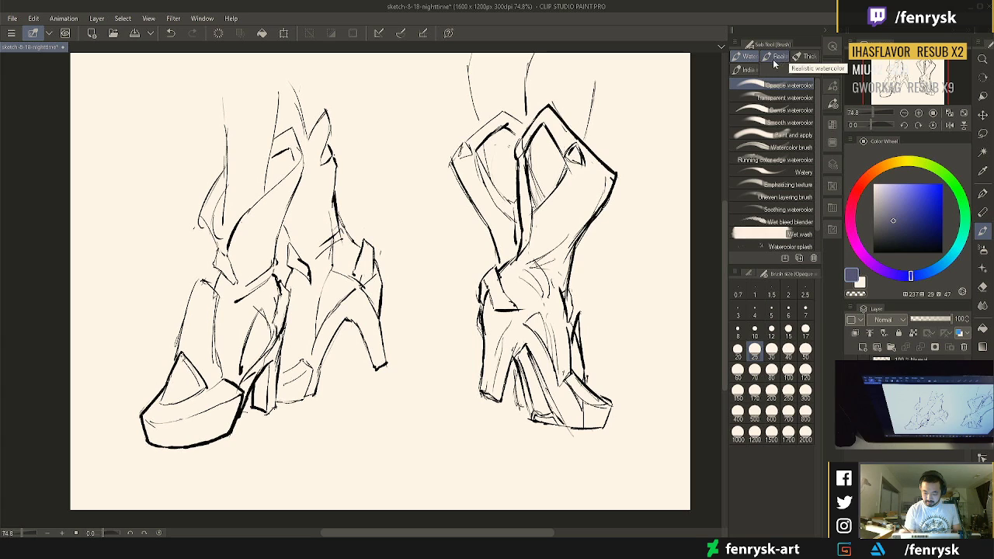
click(745, 69)
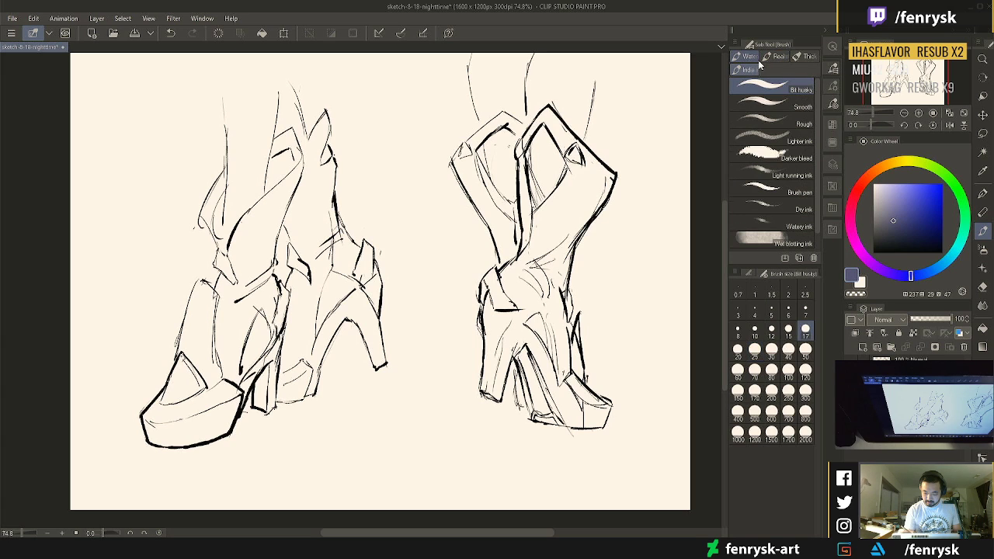
click(802, 58)
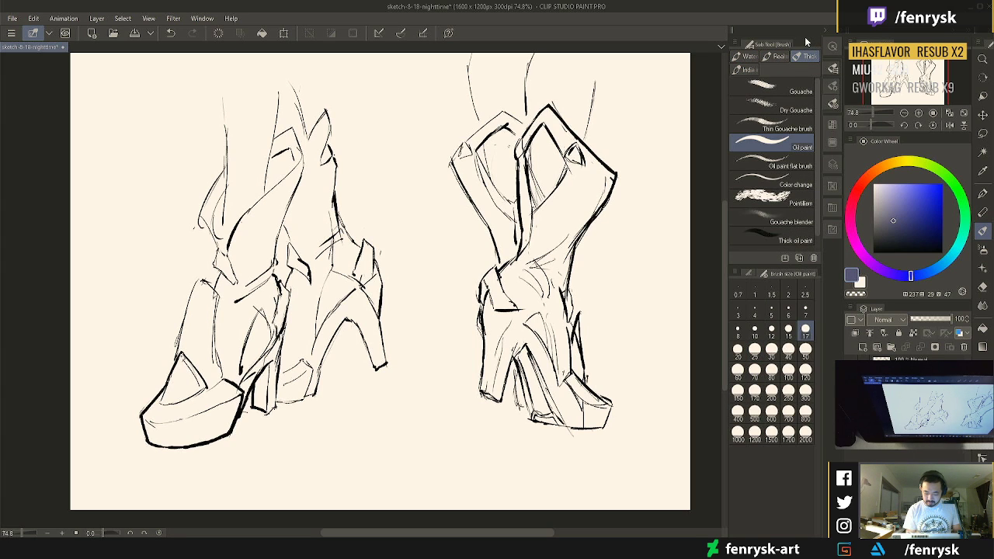
click(888, 220)
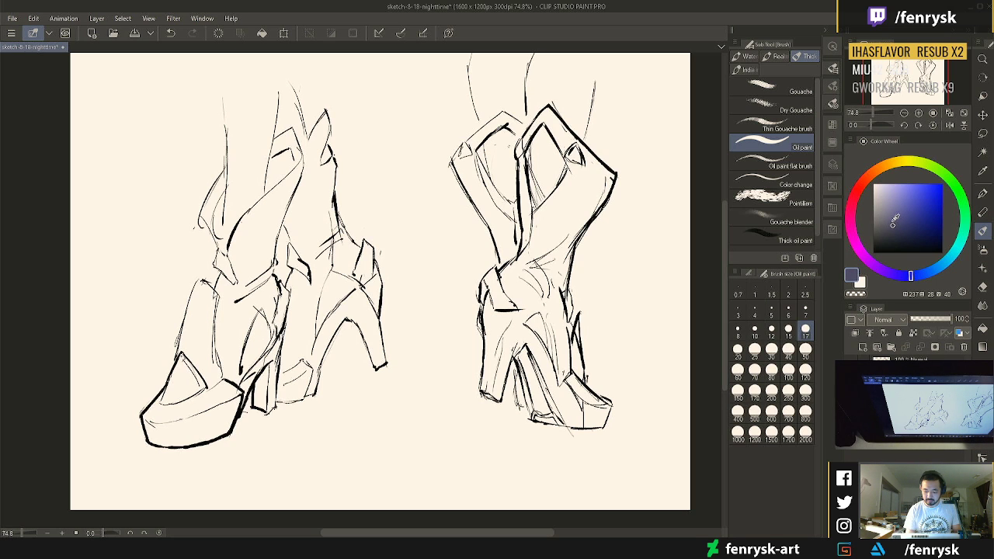
click(885, 222)
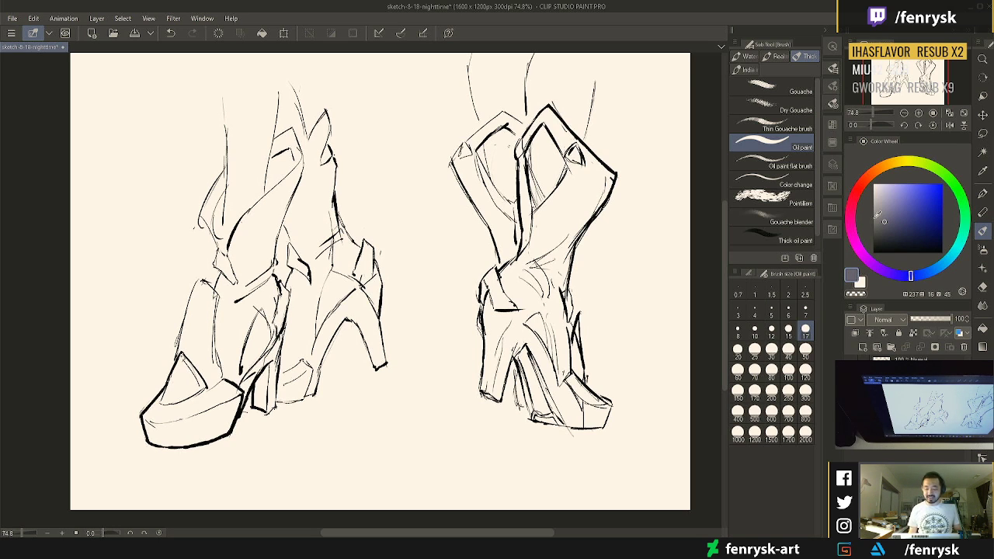
click(881, 225)
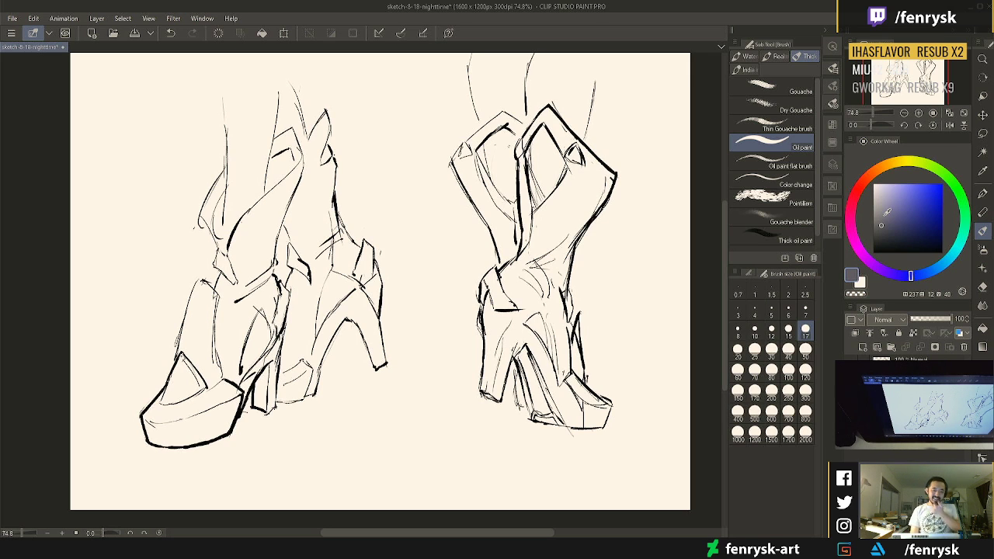
Fill the front shoe's slender heel and the diagonal arch behind the platform with the blue-grey at brush size 17
drag(281, 340, 239, 388)
mouse_move(272, 357)
mouse_down()
mouse_move(269, 403)
mouse_move(277, 350)
mouse_up()
mouse_move(272, 399)
mouse_down()
mouse_move(270, 411)
mouse_move(285, 334)
mouse_up()
drag(247, 389, 239, 405)
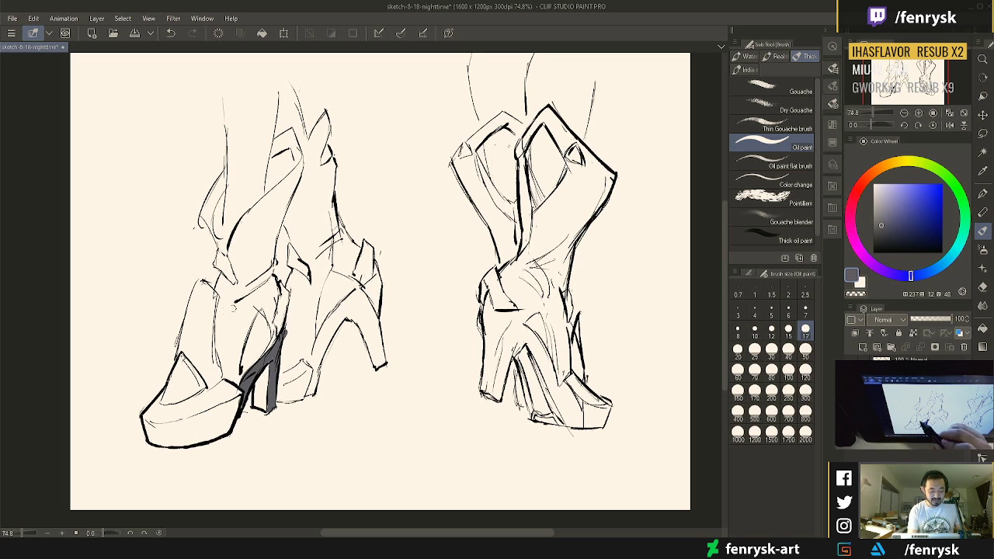
Enlarge the brush to size 30 and fill the front shoe's instep and toe opening with the blue-grey
key(bracketright)
key(bracketright)
key(bracketright)
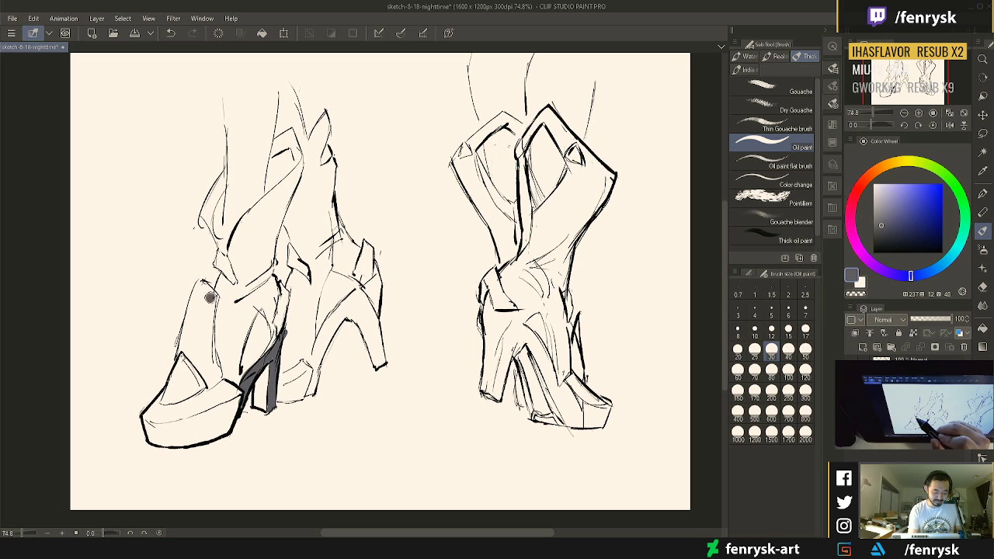
mouse_move(209, 297)
mouse_down()
mouse_move(208, 357)
mouse_move(203, 294)
mouse_move(192, 332)
mouse_move(200, 292)
mouse_move(183, 344)
mouse_move(208, 372)
mouse_move(201, 333)
mouse_move(212, 381)
mouse_move(165, 401)
mouse_move(183, 355)
mouse_move(187, 384)
mouse_move(213, 378)
mouse_move(211, 359)
mouse_move(213, 374)
mouse_move(194, 369)
mouse_move(204, 288)
mouse_move(215, 345)
mouse_move(201, 286)
mouse_move(192, 319)
mouse_move(225, 284)
mouse_up()
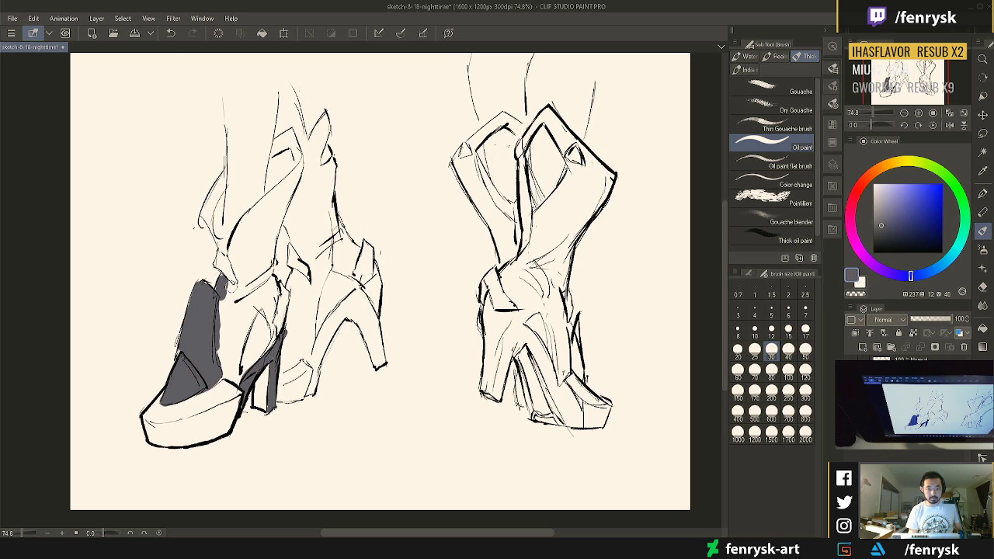
Fill the front shoe's ankle wrap and pointed upper strap with the blue-grey, reducing the brush to size 15 for the strap tip
mouse_move(226, 281)
mouse_down()
mouse_move(225, 355)
mouse_move(224, 289)
mouse_move(219, 362)
mouse_move(235, 378)
mouse_move(253, 304)
mouse_move(239, 384)
mouse_move(248, 327)
mouse_move(237, 324)
mouse_move(247, 305)
mouse_move(238, 301)
mouse_move(245, 282)
mouse_move(235, 294)
mouse_move(233, 250)
mouse_move(261, 205)
mouse_move(241, 230)
mouse_move(262, 215)
mouse_move(246, 277)
mouse_move(240, 256)
mouse_move(246, 277)
mouse_move(277, 203)
mouse_move(252, 297)
mouse_move(270, 313)
mouse_move(278, 212)
mouse_move(267, 303)
mouse_move(262, 267)
mouse_move(264, 275)
mouse_move(285, 196)
mouse_move(270, 218)
mouse_move(261, 206)
mouse_move(298, 191)
mouse_up()
key(bracketleft)
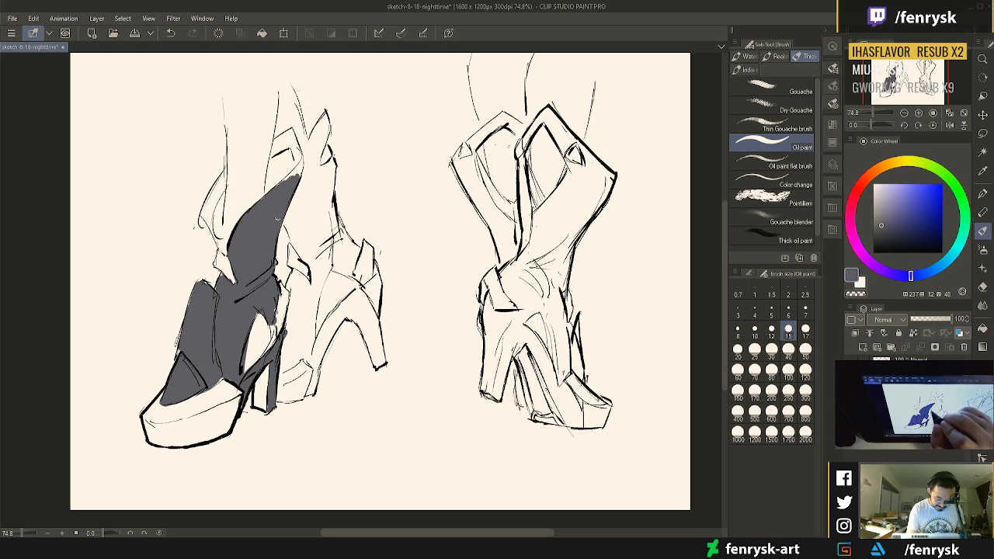
drag(288, 179, 303, 157)
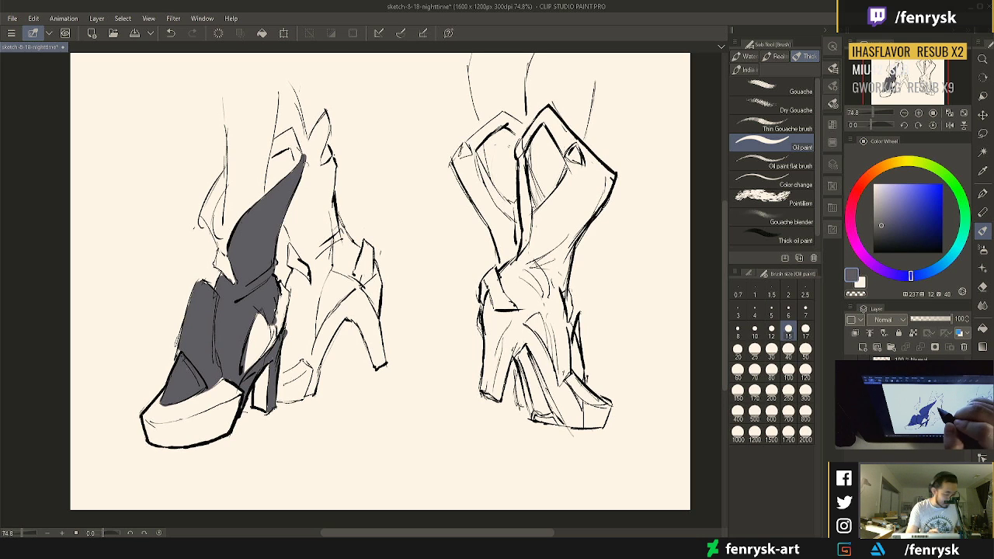
key(e)
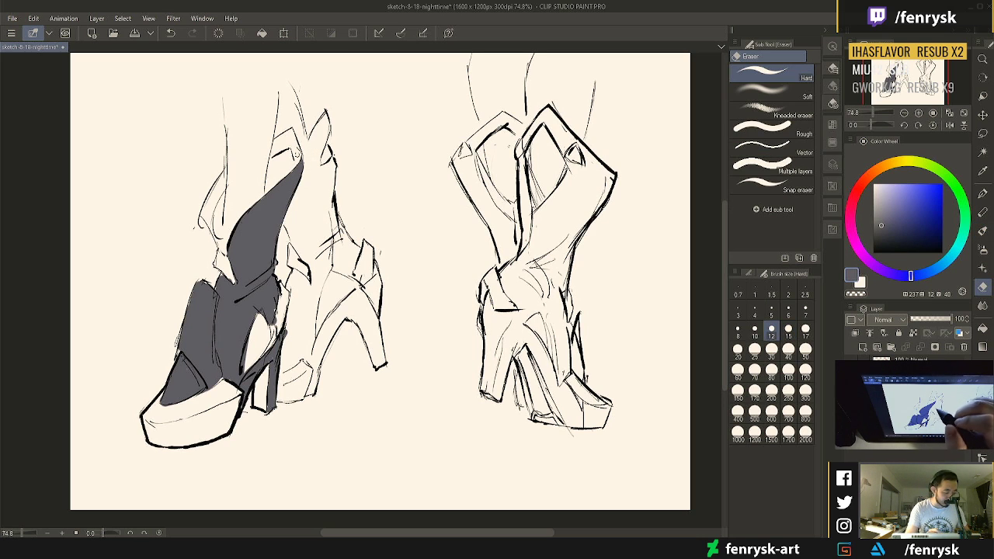
key(b)
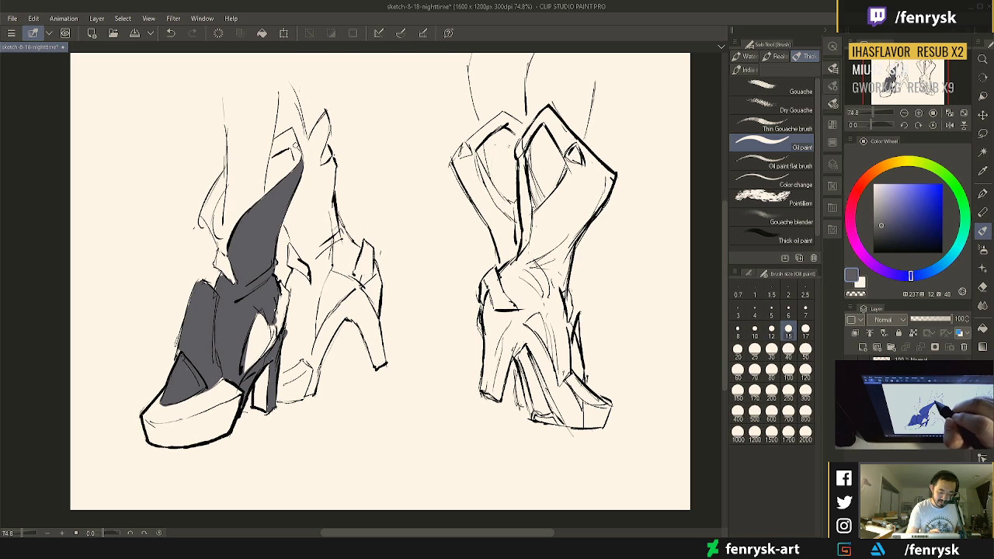
mouse_move(293, 141)
mouse_down()
mouse_move(299, 161)
mouse_move(291, 130)
mouse_move(272, 157)
mouse_move(282, 142)
mouse_up()
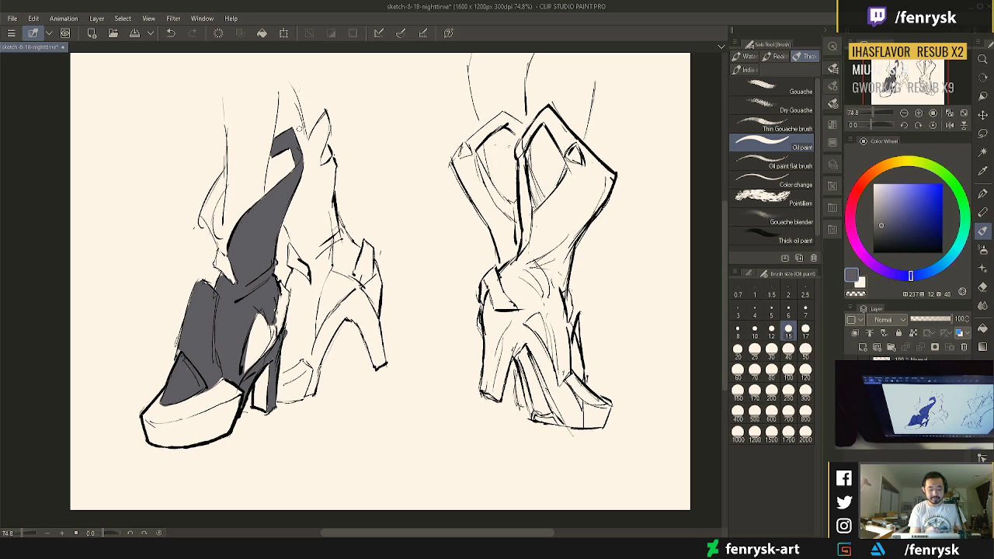
Fill the gap beside the front shoe's inner arch and the narrow curved strap across its ankle with the blue-grey, tidying the strap edge
drag(276, 296, 272, 350)
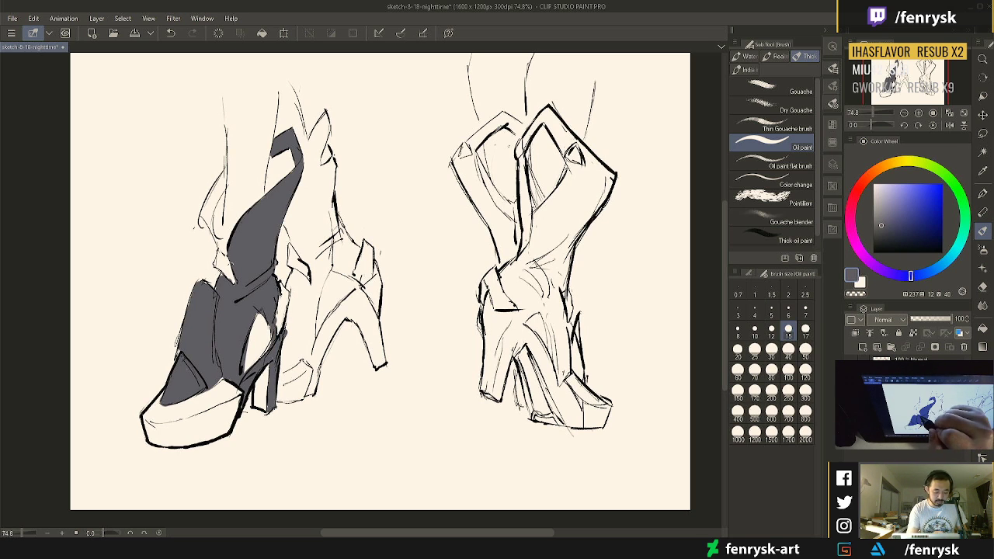
mouse_move(204, 214)
mouse_down()
mouse_move(217, 254)
mouse_move(203, 222)
mouse_move(226, 166)
mouse_move(208, 219)
mouse_move(224, 185)
mouse_move(206, 218)
mouse_up()
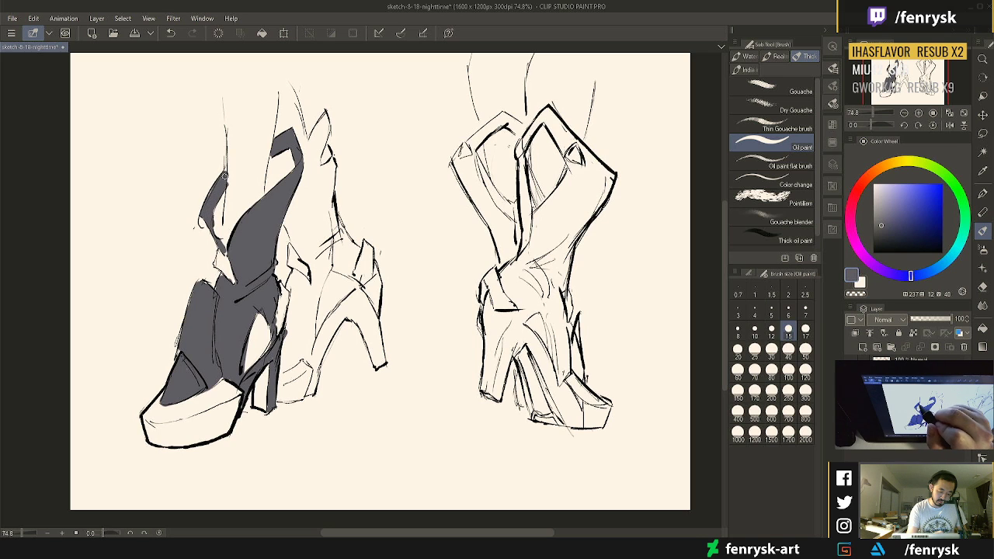
mouse_move(224, 176)
mouse_down()
mouse_move(235, 166)
mouse_move(226, 180)
mouse_up()
key(e)
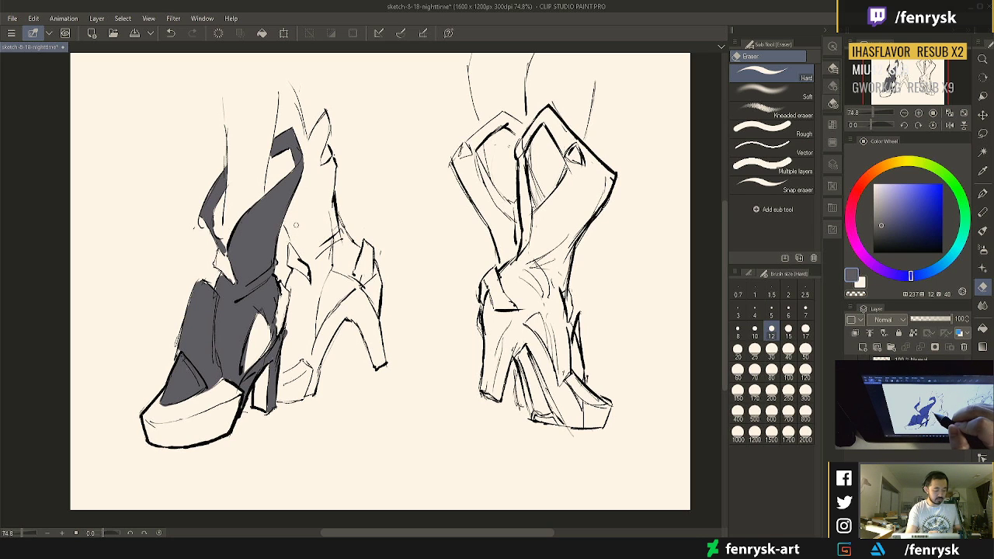
Block in the rear shoe's pointed ankle shaft, instep and arch with the blue-grey, enlarging the brush to size 25
key(b)
mouse_move(286, 224)
mouse_down()
mouse_move(325, 122)
mouse_move(302, 162)
mouse_move(322, 132)
mouse_move(312, 165)
mouse_move(325, 128)
mouse_move(308, 198)
mouse_move(315, 167)
mouse_move(314, 186)
mouse_move(331, 162)
mouse_move(326, 206)
mouse_move(317, 181)
mouse_move(304, 194)
mouse_move(298, 245)
mouse_move(316, 270)
mouse_move(315, 301)
mouse_move(296, 274)
mouse_move(308, 289)
mouse_move(299, 276)
mouse_move(291, 285)
mouse_move(295, 278)
mouse_move(282, 363)
mouse_move(303, 353)
mouse_move(303, 299)
mouse_move(289, 360)
mouse_move(307, 356)
mouse_move(310, 392)
mouse_move(349, 306)
mouse_up()
key(bracketright)
key(bracketright)
drag(313, 353, 347, 307)
drag(325, 269, 313, 354)
drag(314, 293, 307, 350)
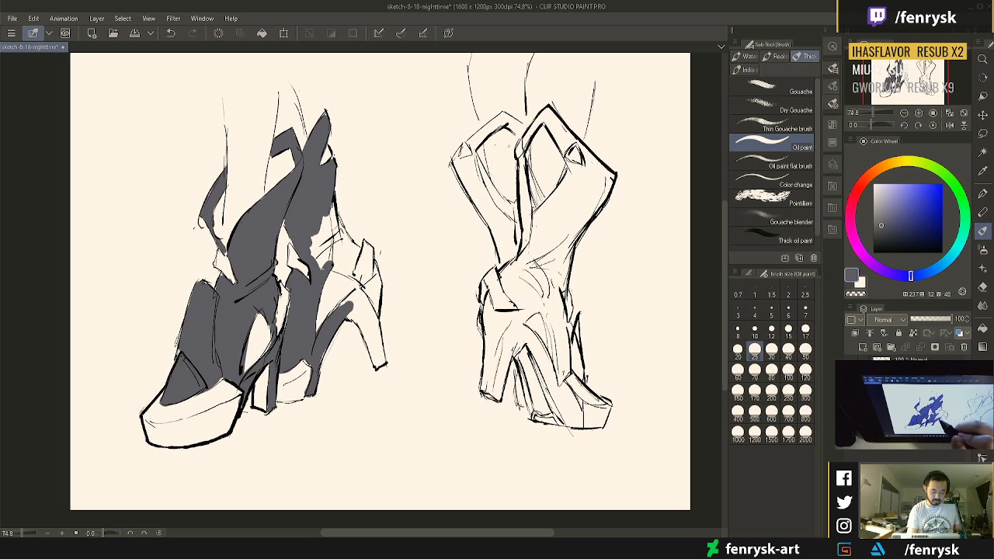
Fill the rear shoe's remaining ankle area and tapered heel with the blue-grey, finishing at brush size 20
mouse_move(318, 271)
mouse_down()
mouse_move(338, 242)
mouse_move(313, 258)
mouse_move(330, 242)
mouse_move(312, 246)
mouse_move(326, 219)
mouse_move(336, 244)
mouse_move(334, 202)
mouse_move(339, 245)
mouse_move(326, 218)
mouse_move(339, 242)
mouse_move(329, 204)
mouse_move(356, 250)
mouse_move(350, 272)
mouse_move(344, 254)
mouse_move(338, 266)
mouse_move(349, 254)
mouse_move(386, 266)
mouse_move(329, 328)
mouse_up()
mouse_move(364, 293)
mouse_down()
mouse_move(373, 328)
mouse_move(365, 300)
mouse_move(352, 313)
mouse_move(365, 320)
mouse_move(363, 309)
mouse_move(375, 349)
mouse_move(384, 327)
mouse_move(375, 323)
mouse_move(378, 363)
mouse_move(387, 319)
mouse_move(369, 365)
mouse_up()
key(bracketleft)
key(bracketright)
key(bracketright)
key(bracketright)
key(bracketleft)
key(bracketleft)
key(bracketleft)
key(e)
key(b)
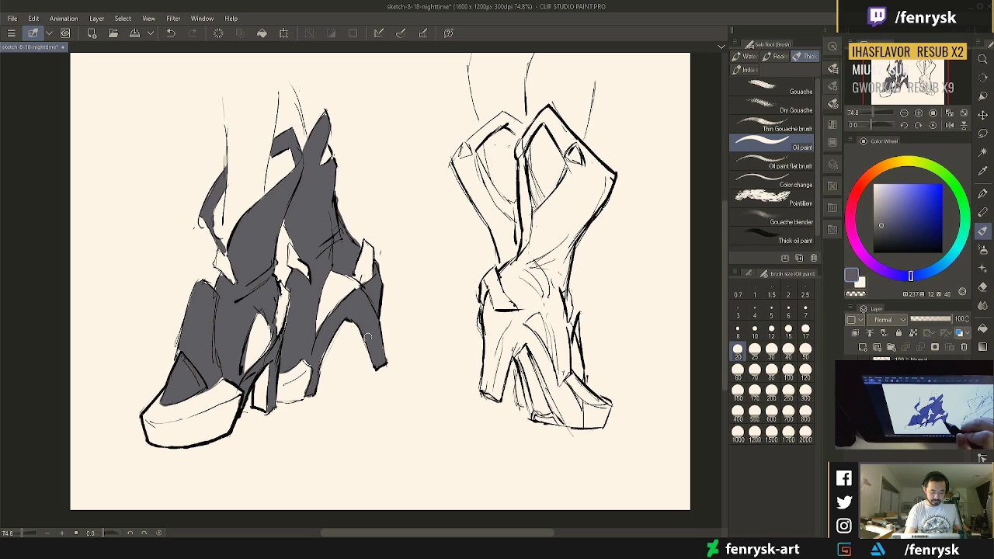
Touch up the rear shoe's instep fill and clean its contours with the hard eraser, raised to size 15
drag(316, 361, 304, 357)
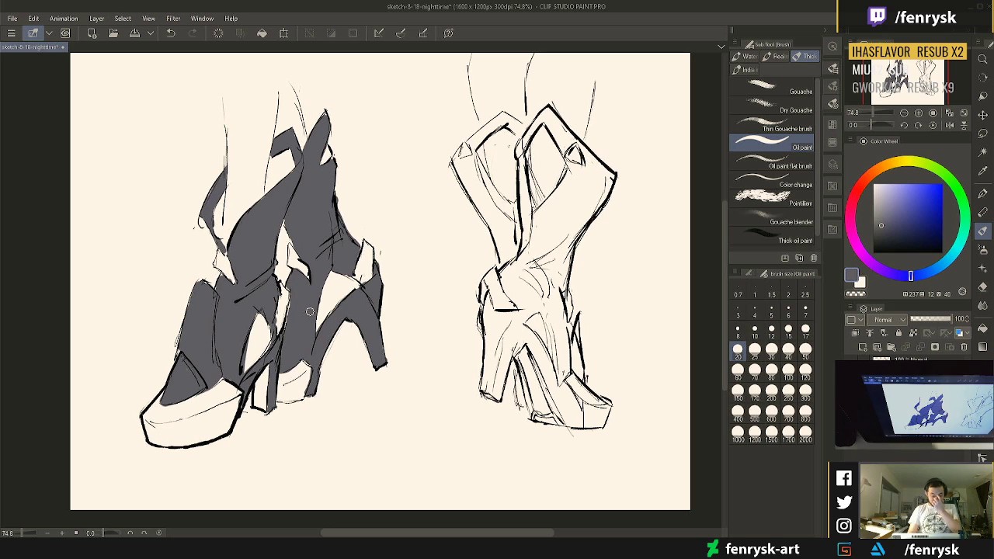
drag(293, 303, 289, 317)
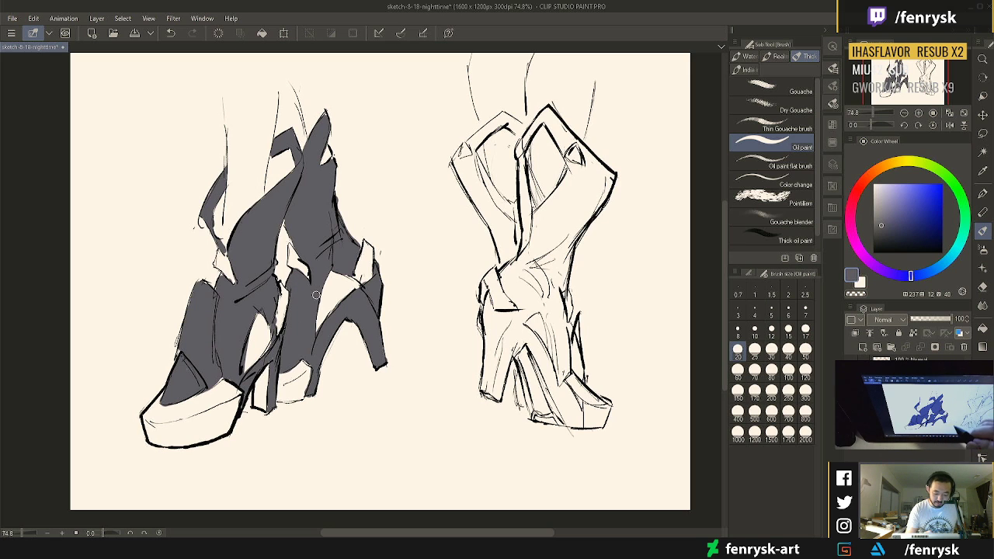
key(e)
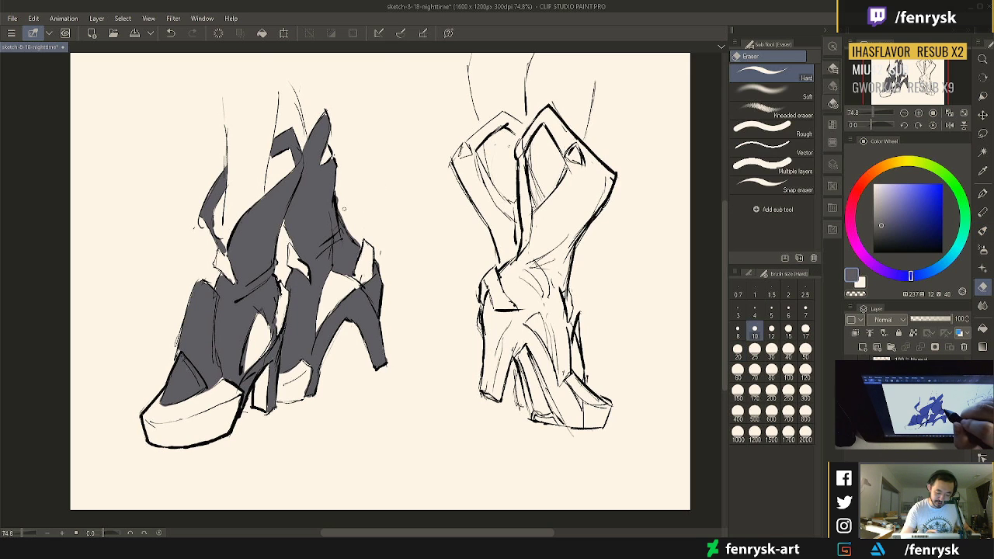
key(bracketright)
key(bracketright)
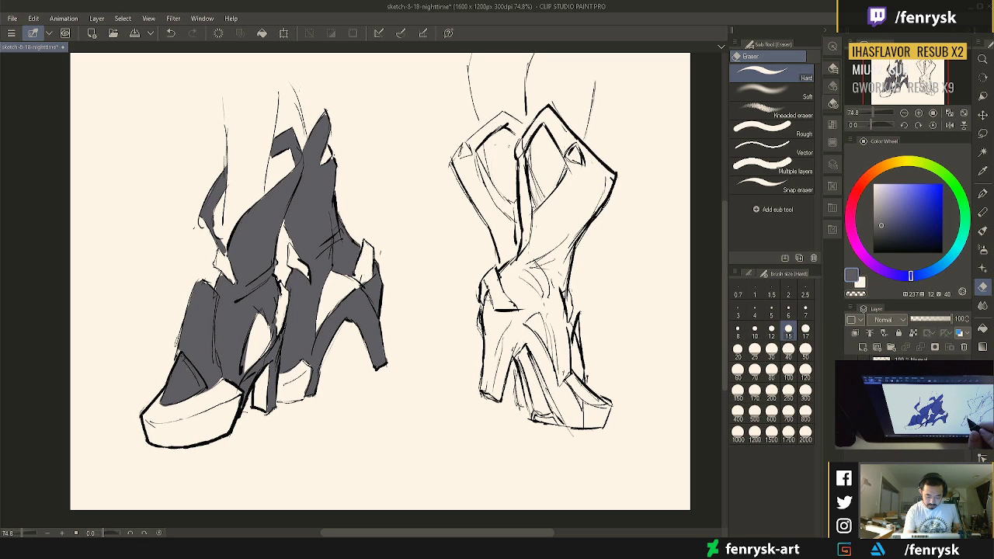
Fill the right-hand pair's block heel and diagonal arch with the blue-grey at brush size 30, narrowing to 17 near the sole
key(b)
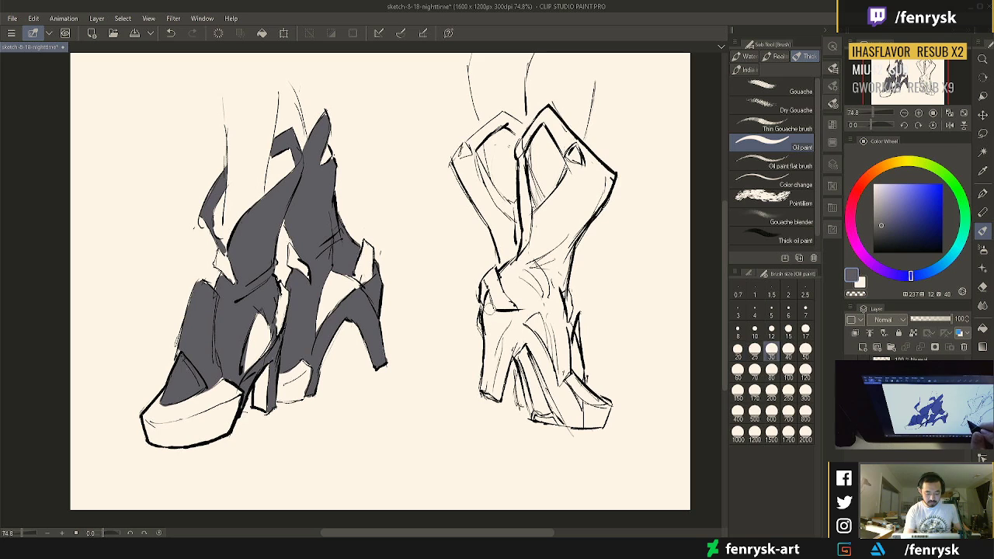
mouse_move(485, 300)
mouse_down()
mouse_move(492, 335)
mouse_move(488, 298)
mouse_move(488, 387)
mouse_move(513, 331)
mouse_move(491, 316)
mouse_move(519, 319)
mouse_move(499, 318)
mouse_move(521, 322)
mouse_move(521, 339)
mouse_move(554, 392)
mouse_move(533, 342)
mouse_move(575, 421)
mouse_move(569, 391)
mouse_move(581, 417)
mouse_up()
key(bracketleft)
key(bracketleft)
key(bracketleft)
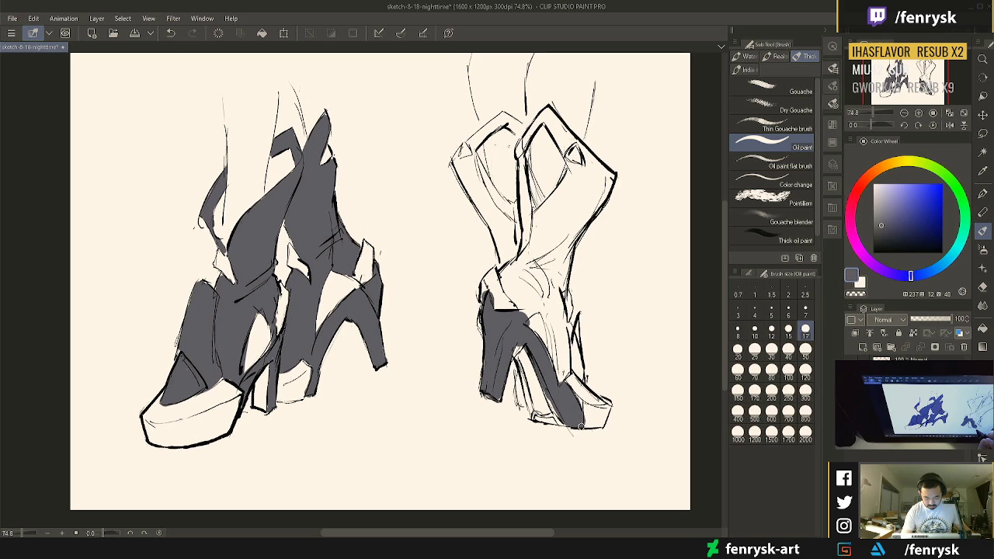
key(e)
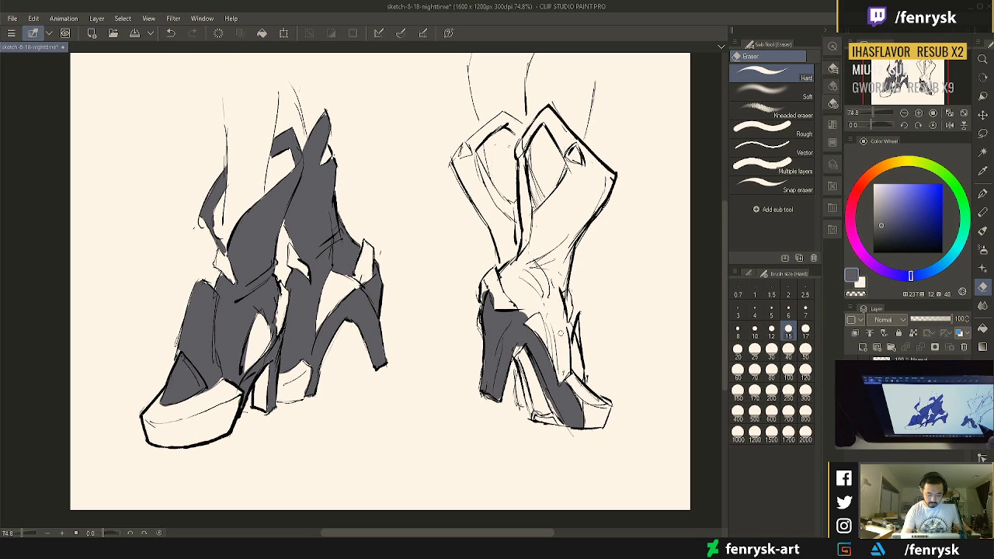
Fill the right-hand front shoe's side panel and lower ankle with the blue-grey at brush sizes 25 to 40
key(b)
key(bracketright)
key(bracketright)
mouse_move(544, 307)
mouse_down()
mouse_move(561, 379)
mouse_move(565, 347)
mouse_move(560, 386)
mouse_up()
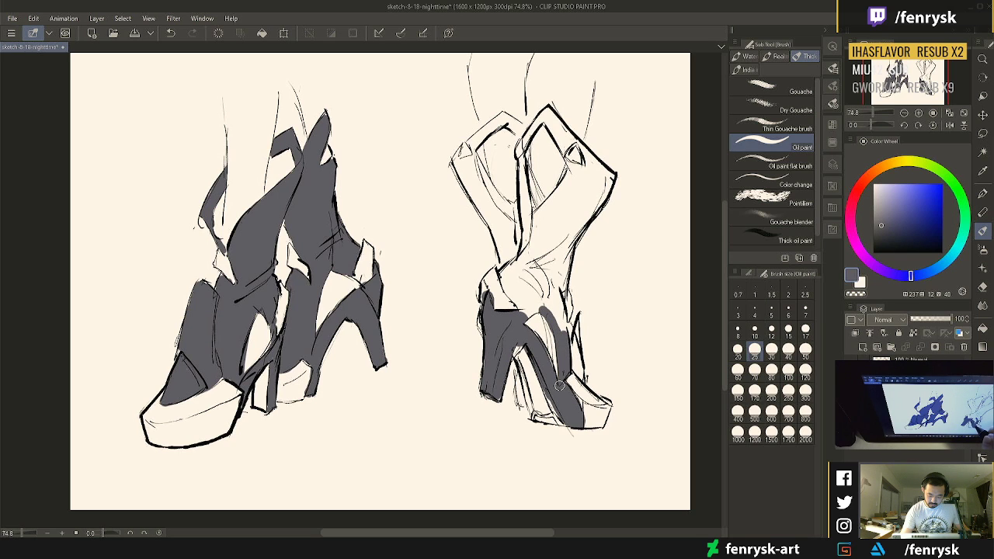
mouse_move(560, 330)
mouse_down()
mouse_move(545, 309)
mouse_move(560, 325)
mouse_move(562, 278)
mouse_move(543, 308)
mouse_move(512, 322)
mouse_up()
key(bracketright)
key(bracketright)
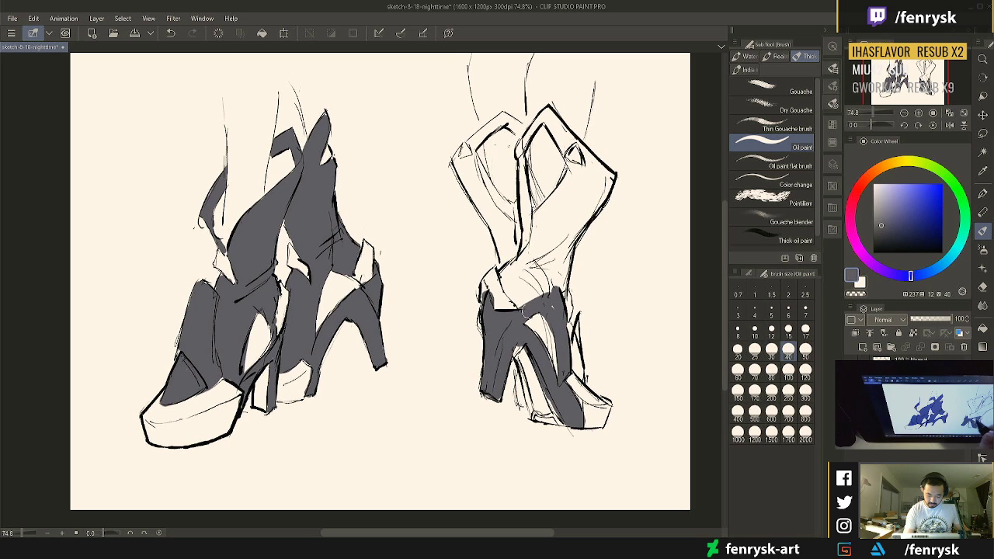
mouse_move(508, 273)
mouse_down()
mouse_move(523, 306)
mouse_move(512, 277)
mouse_move(529, 300)
mouse_move(547, 290)
mouse_move(508, 273)
mouse_move(533, 253)
mouse_up()
key(bracketleft)
key(bracketleft)
key(bracketleft)
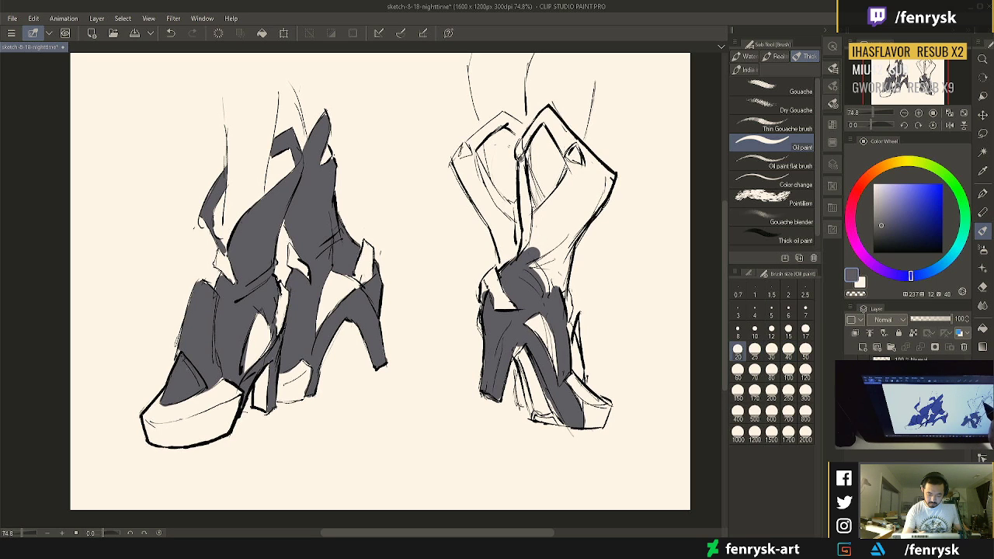
Fill the right-hand front shoe's narrow vertical strap and broad flared ankle shaft with the blue-grey, varying the brush size
drag(519, 155, 528, 235)
key(bracketright)
mouse_move(521, 172)
mouse_down()
mouse_move(523, 256)
mouse_move(524, 183)
mouse_up()
key(bracketright)
key(bracketright)
mouse_move(534, 259)
mouse_down()
mouse_move(547, 213)
mouse_move(535, 220)
mouse_move(571, 180)
mouse_move(531, 228)
mouse_move(582, 181)
mouse_move(535, 250)
mouse_move(575, 204)
mouse_move(558, 279)
mouse_move(531, 261)
mouse_move(543, 299)
mouse_move(569, 225)
mouse_move(559, 281)
mouse_move(573, 225)
mouse_move(606, 182)
mouse_move(576, 230)
mouse_move(603, 185)
mouse_move(577, 171)
mouse_move(600, 180)
mouse_move(620, 166)
mouse_move(565, 180)
mouse_up()
key([)
key([)
drag(577, 138, 601, 169)
key(e)
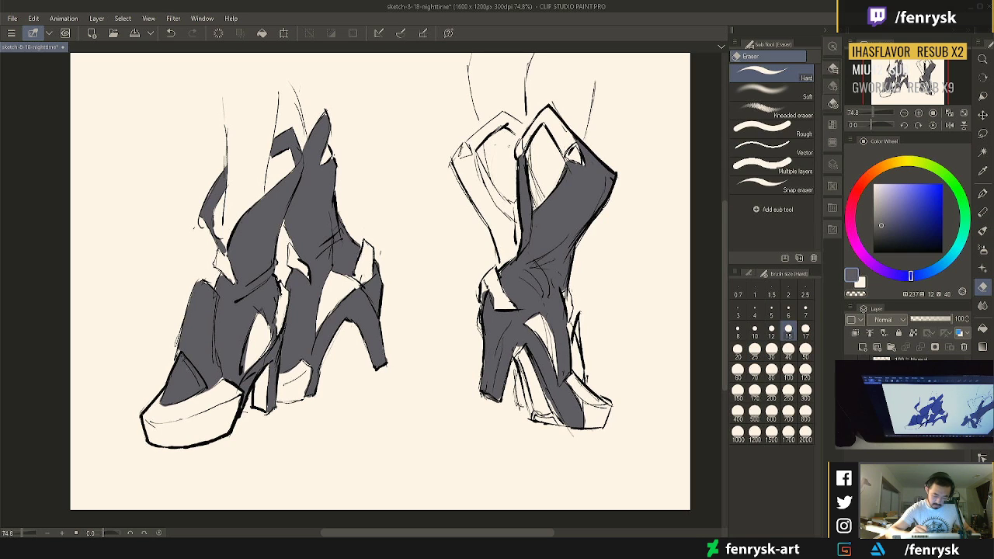
Fill the pointed loop topping the right-hand front shoe at brush size 30 and trim its edges with the size 12 eraser
key(b)
mouse_move(543, 114)
mouse_down()
mouse_move(563, 149)
mouse_move(548, 108)
mouse_move(568, 143)
mouse_move(564, 117)
mouse_move(546, 113)
mouse_move(520, 146)
mouse_move(524, 165)
mouse_up()
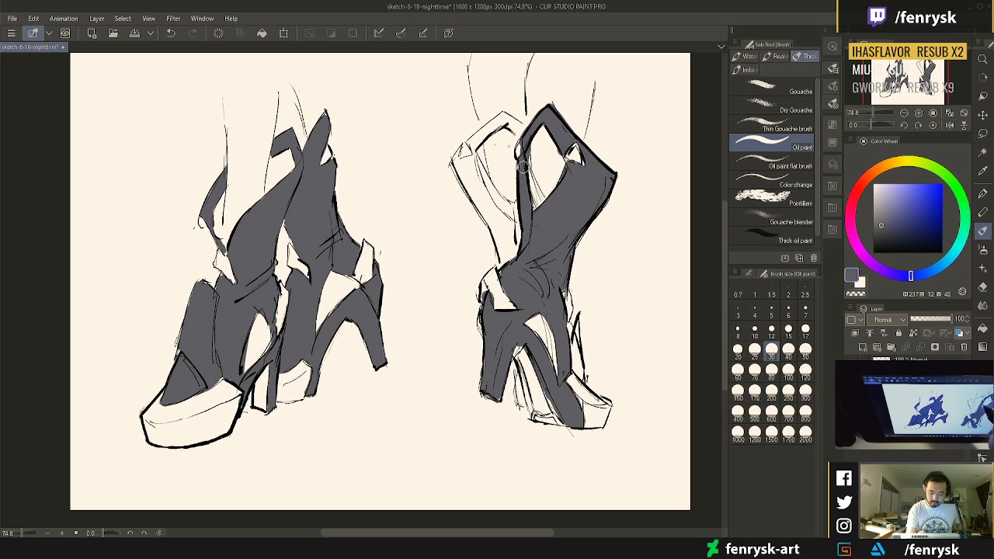
key(e)
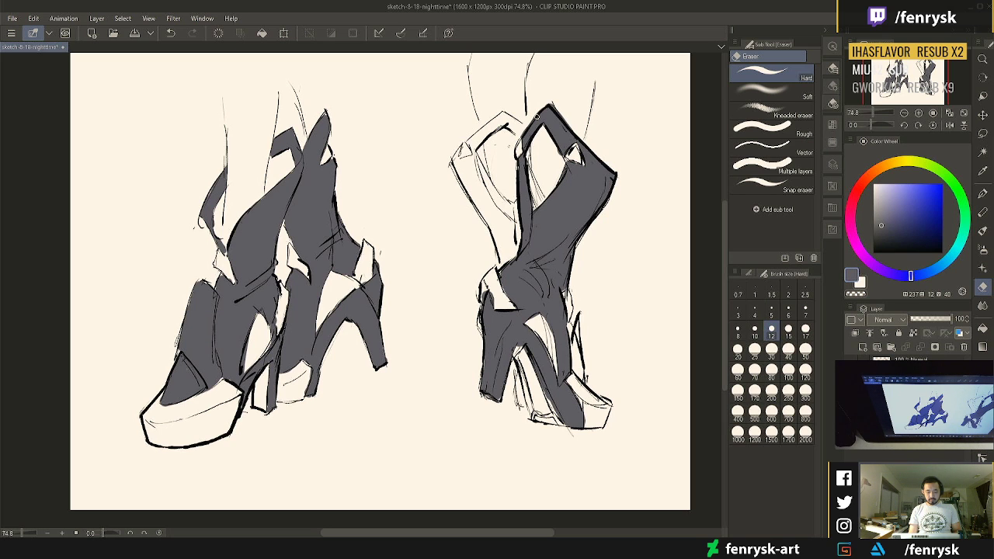
Fill the slender heel behind the right-hand front shoe with the blue-grey, reducing the brush to size 10
key(b)
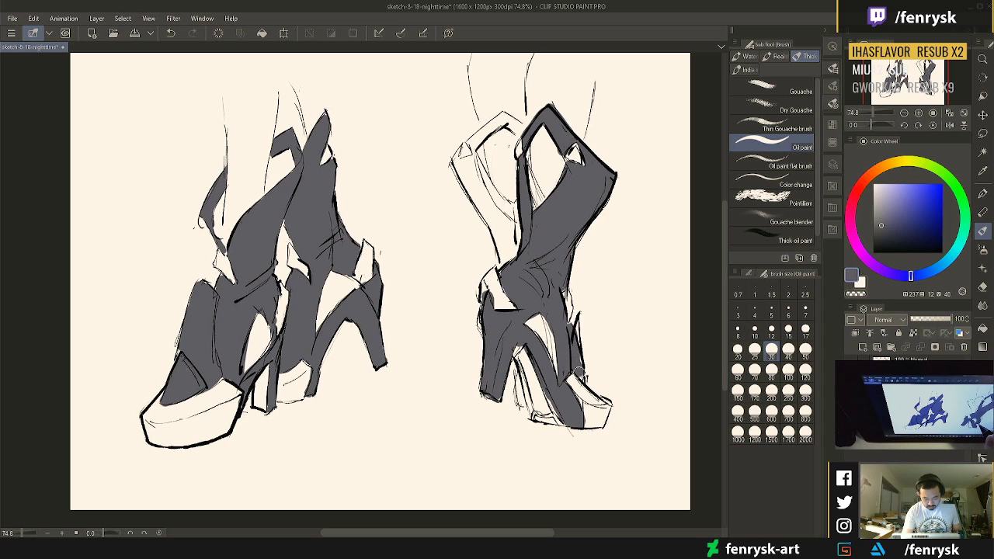
key(bracketleft)
key(bracketleft)
key(bracketleft)
key(bracketleft)
key(bracketleft)
key(bracketleft)
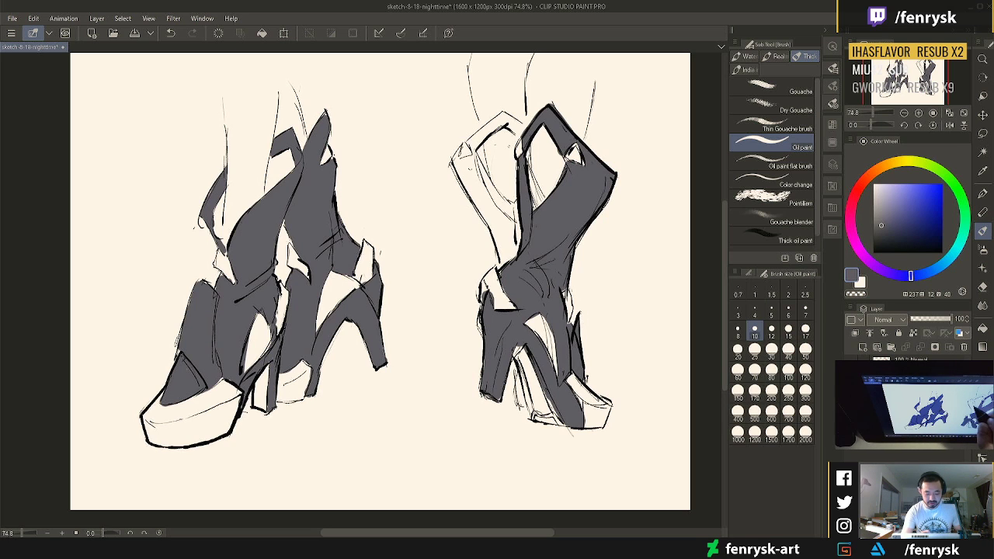
Fill the right-hand pair's outer diagonal ankle strap with the blue-grey and trim its inner edge with the eraser at size 17
key(bracketright)
key(bracketright)
key(bracketright)
mouse_move(466, 166)
mouse_down()
mouse_move(500, 213)
mouse_move(477, 185)
mouse_move(491, 217)
mouse_move(497, 225)
mouse_move(471, 166)
mouse_move(514, 226)
mouse_move(496, 222)
mouse_move(511, 226)
mouse_move(492, 172)
mouse_move(504, 186)
mouse_move(481, 159)
mouse_move(499, 204)
mouse_up()
key(bracketright)
key(bracketright)
key(bracketright)
key(e)
key(bracketright)
key(bracketright)
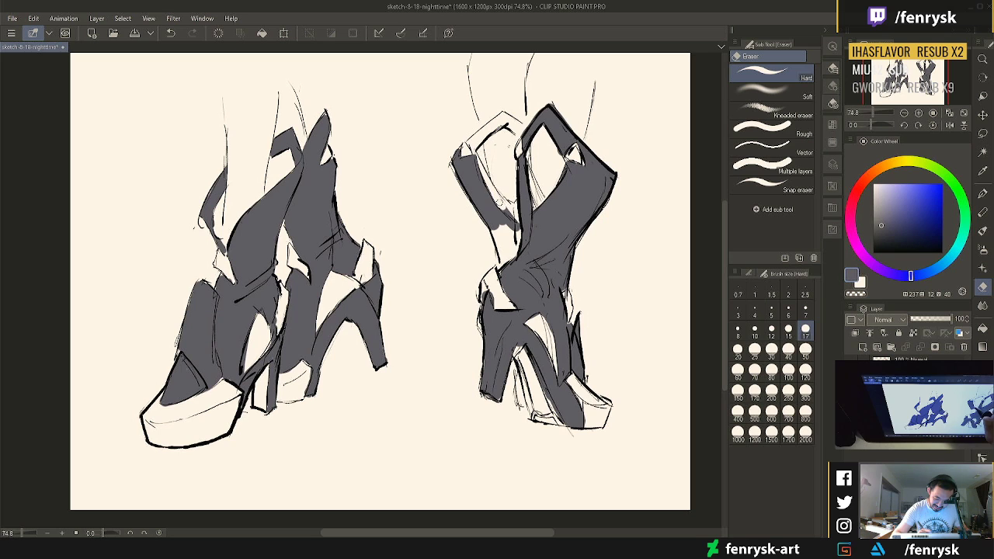
Complete the outer strap's lower junction and upper loop with the blue-grey at brush size 30, then tidy the edges at small sizes
key(b)
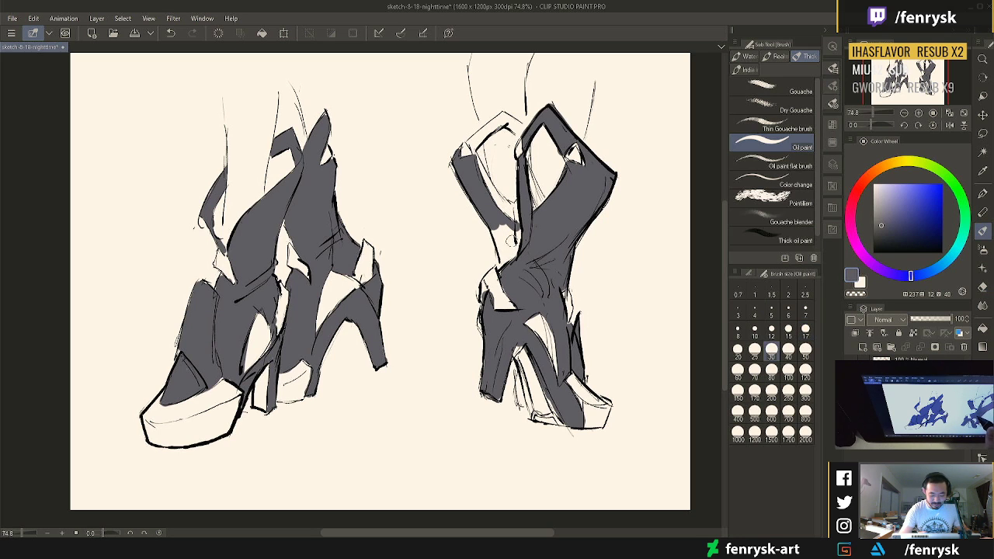
mouse_move(511, 223)
mouse_down()
mouse_move(511, 258)
mouse_move(496, 224)
mouse_move(506, 274)
mouse_move(517, 245)
mouse_up()
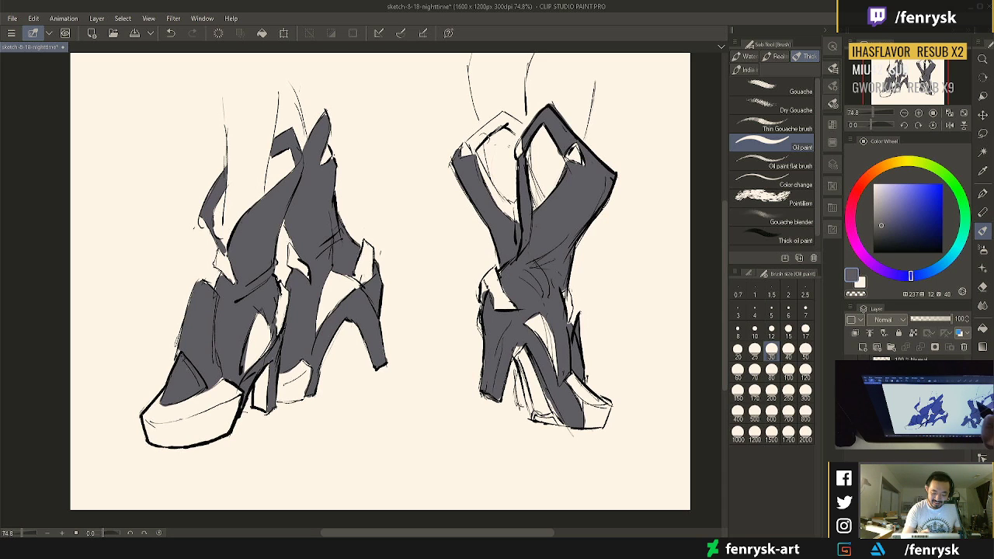
mouse_move(483, 137)
mouse_down()
mouse_move(469, 149)
mouse_move(503, 120)
mouse_move(466, 146)
mouse_move(506, 118)
mouse_move(493, 124)
mouse_move(520, 132)
mouse_up()
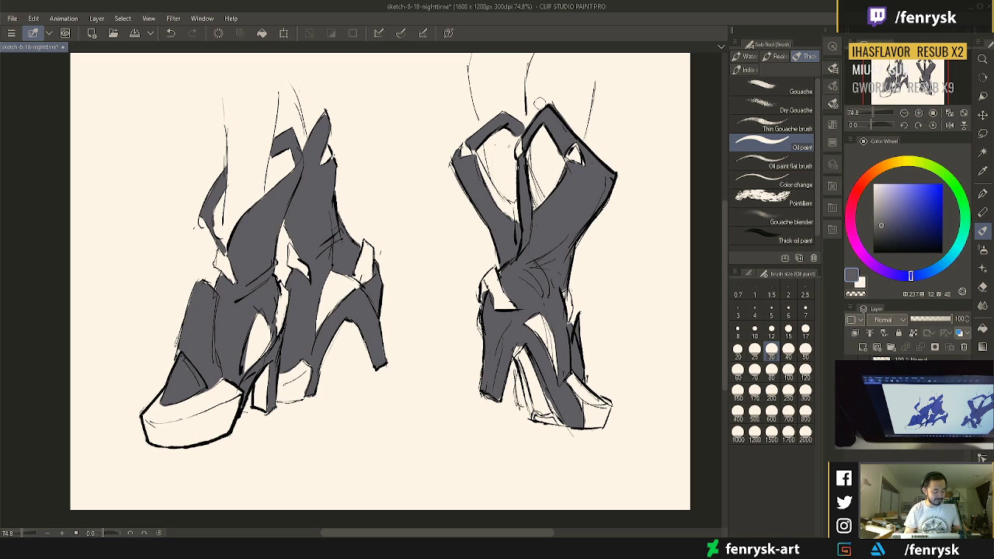
key(e)
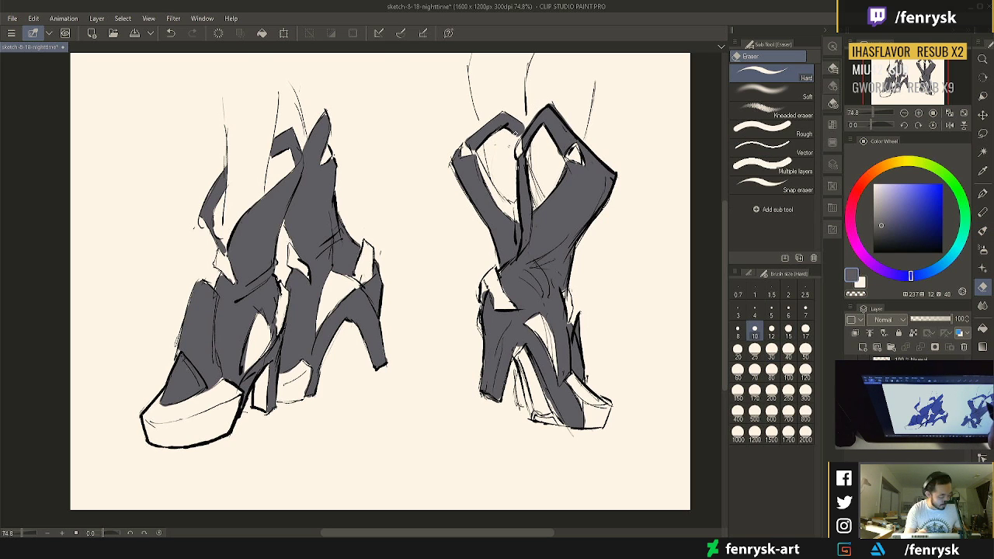
key(b)
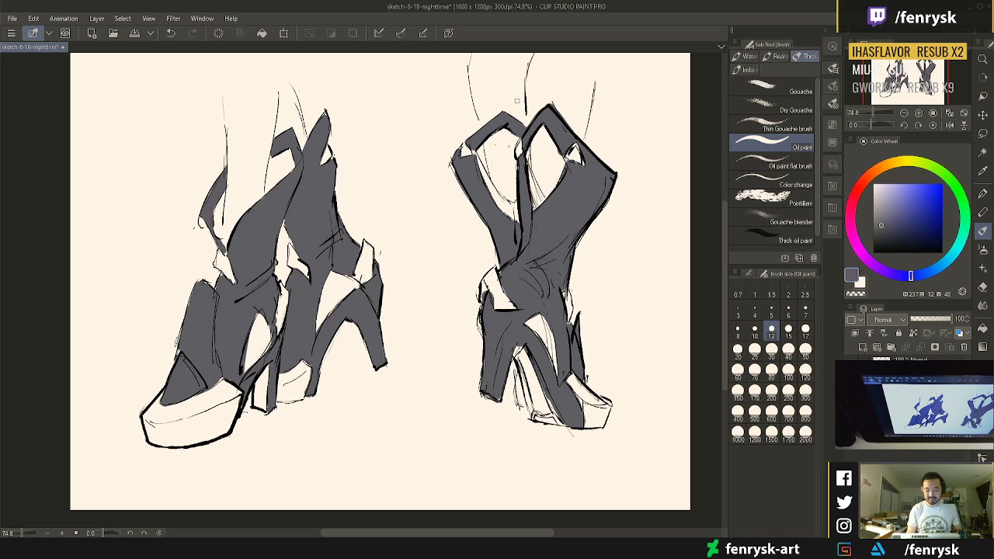
drag(473, 146, 476, 174)
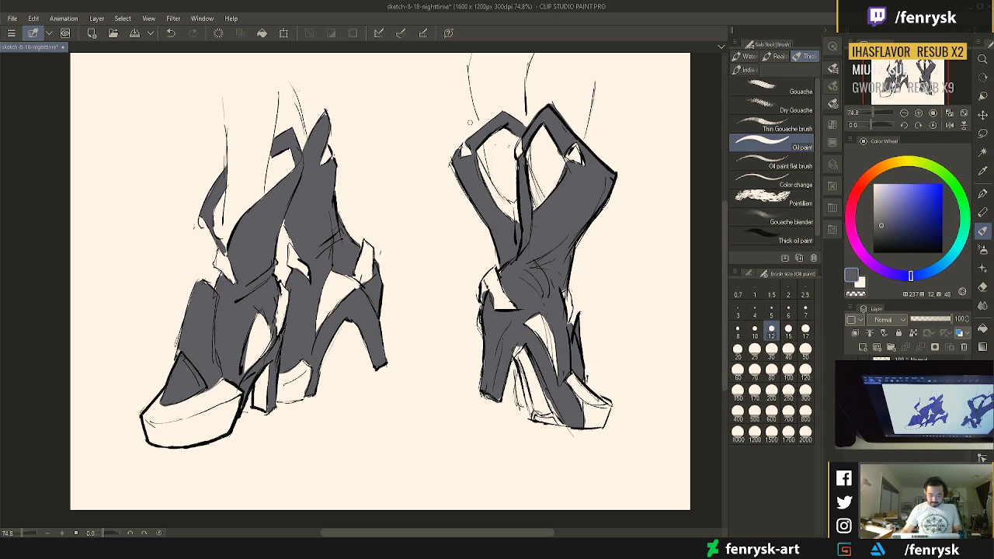
Choose a saturated red with hue 357 and paint short strokes on the folded flap at the right-hand front shoe's ankle
click(857, 192)
click(927, 200)
drag(484, 285, 495, 303)
mouse_move(928, 200)
mouse_down()
mouse_move(916, 193)
mouse_move(924, 191)
mouse_move(872, 253)
mouse_up()
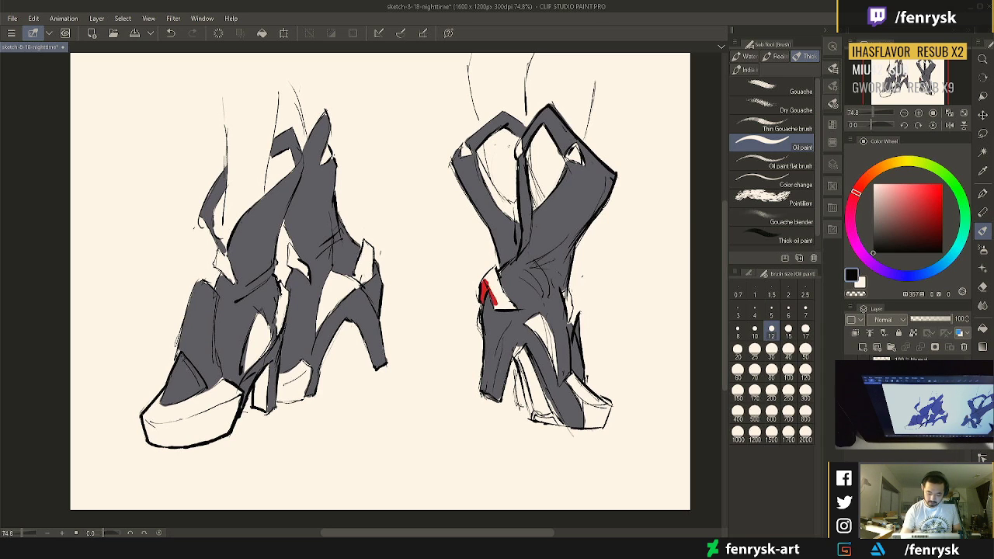
drag(577, 262, 690, 212)
key(ctrl+z)
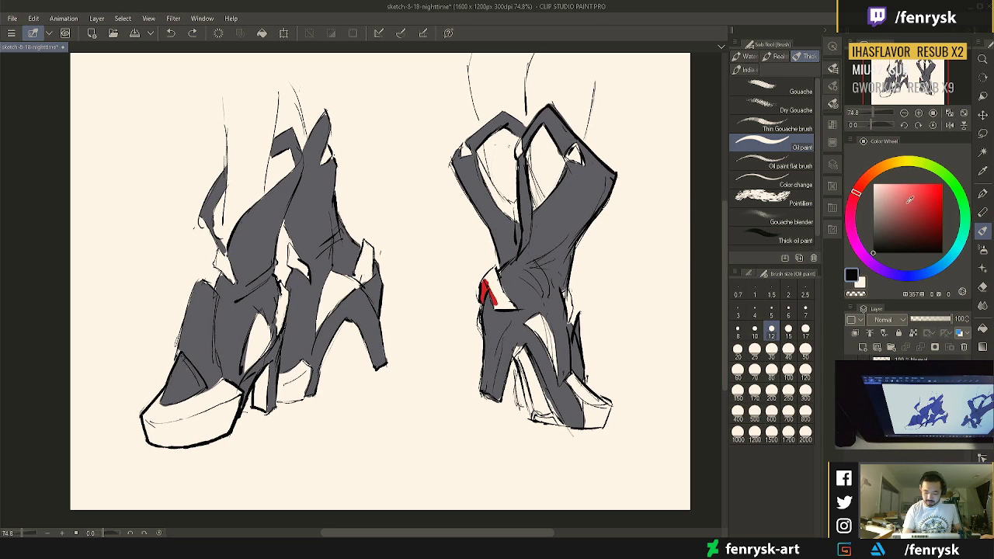
Change the red to hue 4, saturation 73, value 77 and fill the folded ankle flap on the right-hand front shoe with it
click(914, 197)
drag(917, 200, 925, 195)
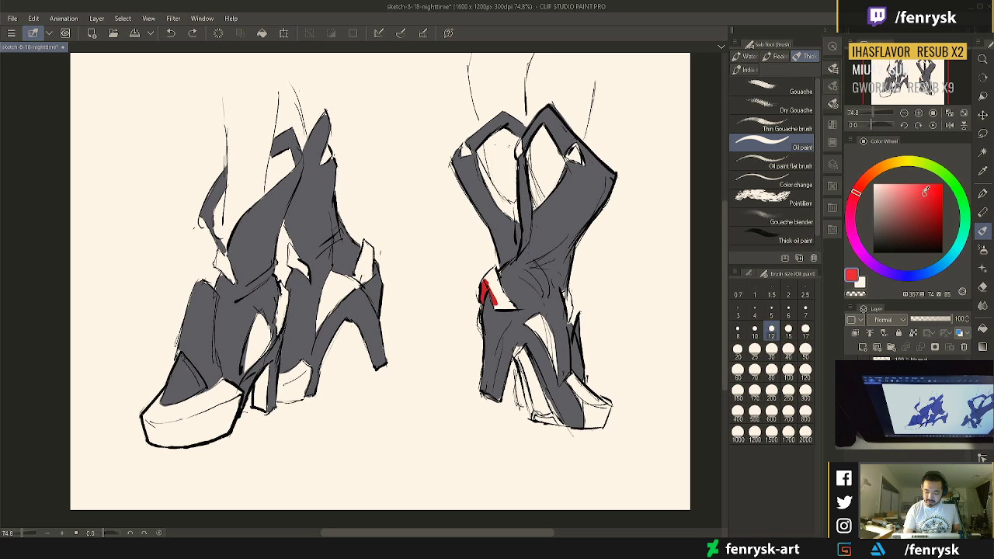
click(930, 189)
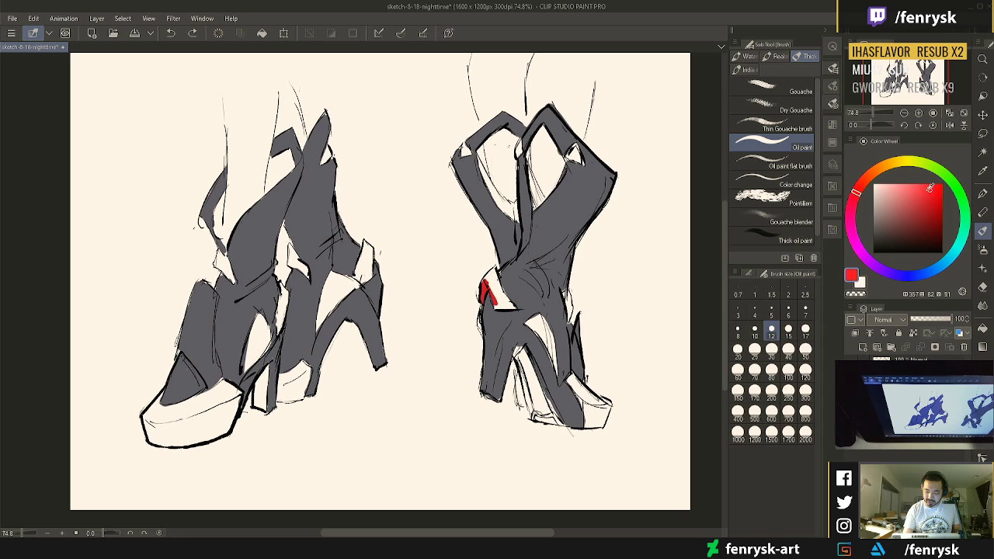
click(859, 186)
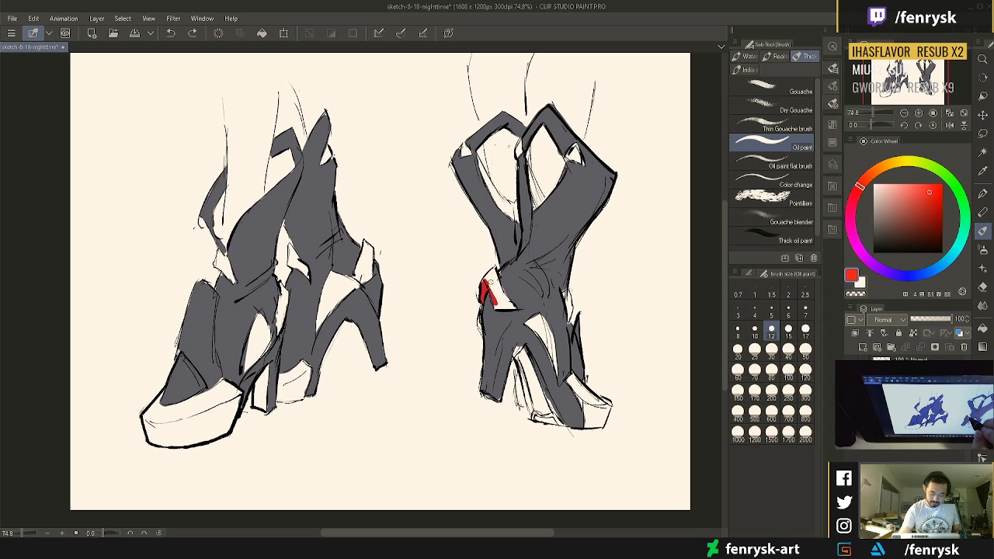
drag(489, 282, 502, 304)
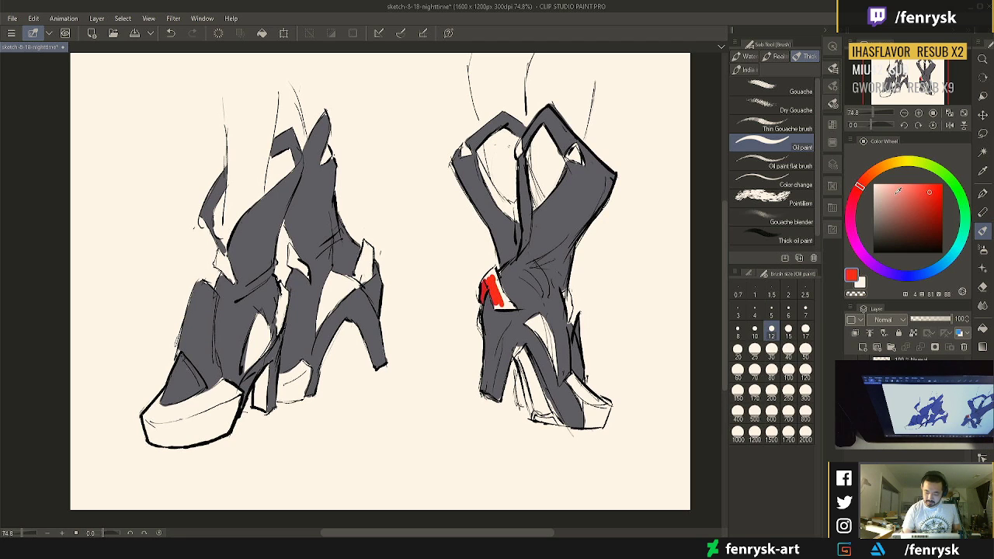
mouse_move(919, 198)
mouse_down()
mouse_move(924, 191)
mouse_move(923, 199)
mouse_up()
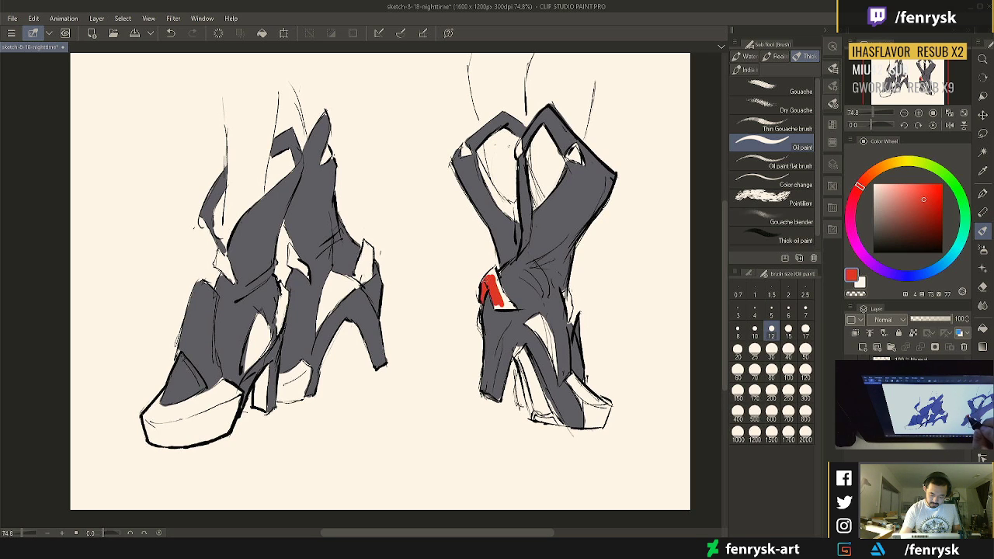
mouse_move(483, 282)
mouse_down()
mouse_move(494, 269)
mouse_move(510, 306)
mouse_up()
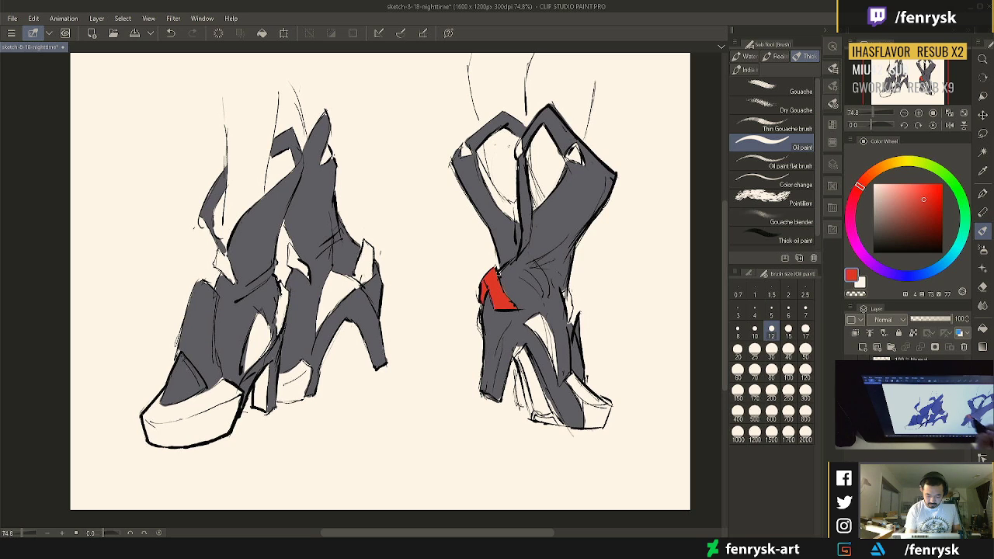
alt+click(506, 268)
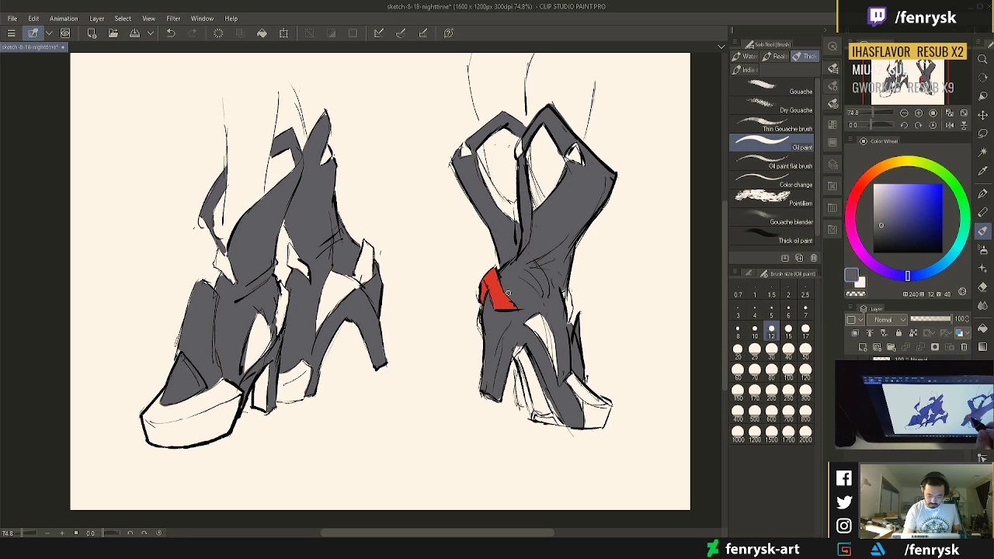
Resample the flap's red and paint the inner linings on both sides of the right-hand pair's central ankle strap
alt+click(501, 285)
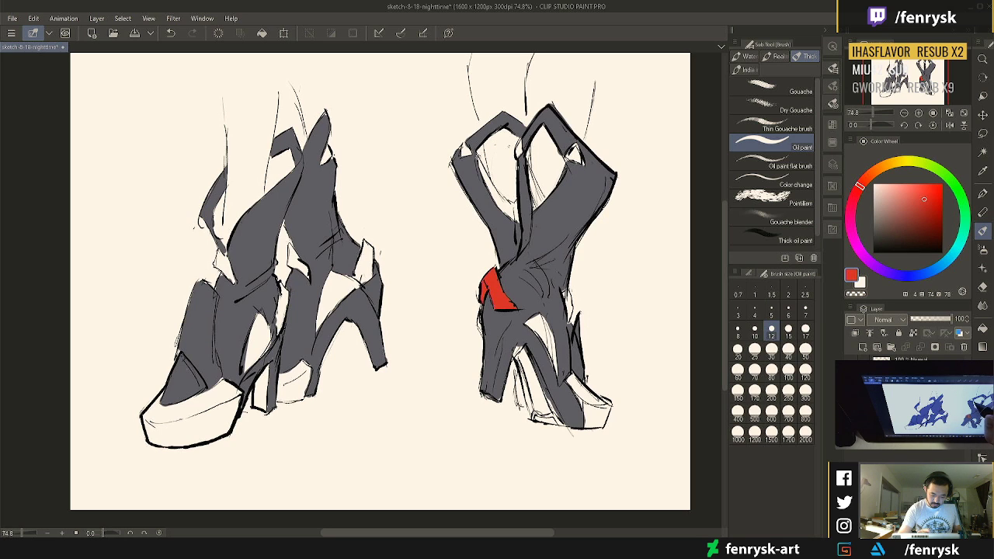
mouse_move(477, 155)
mouse_down()
mouse_move(515, 220)
mouse_move(517, 202)
mouse_up()
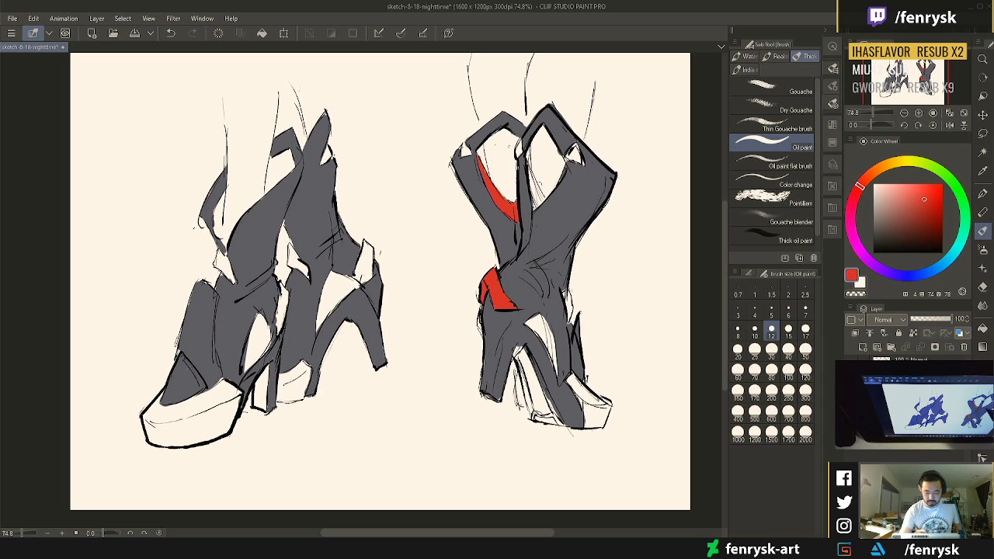
drag(527, 151, 537, 207)
mouse_move(530, 170)
mouse_down()
mouse_move(540, 205)
mouse_move(544, 197)
mouse_move(537, 206)
mouse_move(534, 194)
mouse_up()
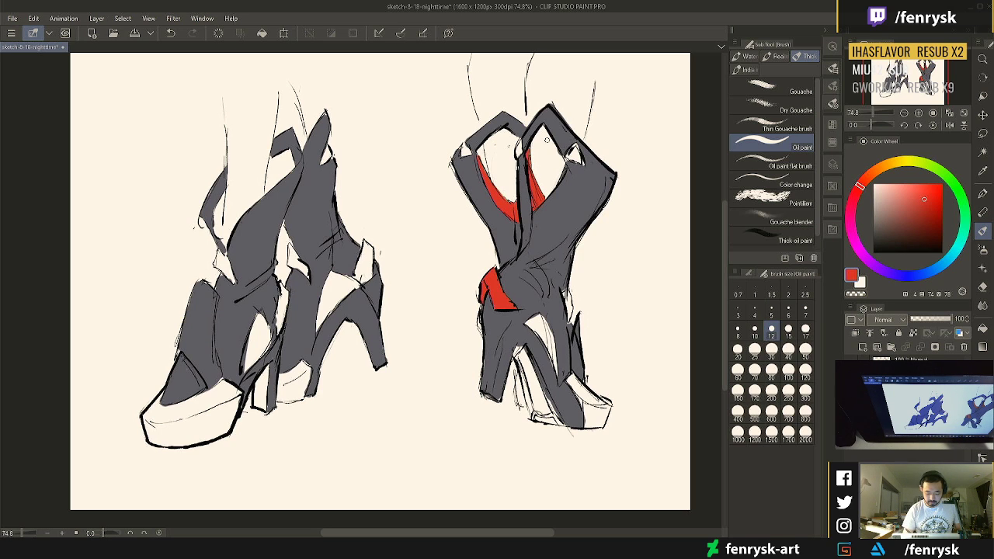
Fill the underside of the right-hand front shoe's arch and its toe platform with the red at brush size 17
key(bracketright)
key(bracketright)
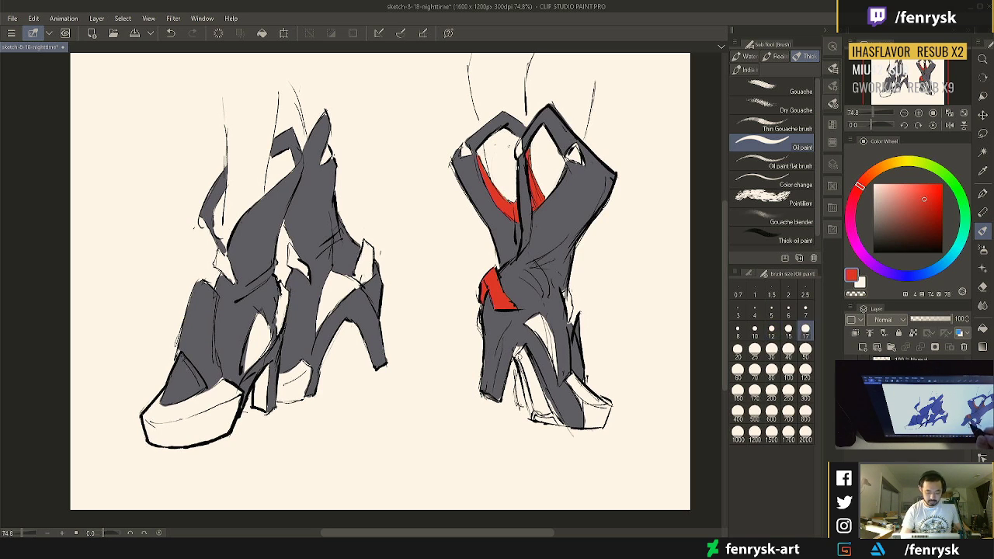
mouse_move(514, 352)
mouse_down()
mouse_move(533, 412)
mouse_move(524, 357)
mouse_move(554, 415)
mouse_move(536, 415)
mouse_move(538, 398)
mouse_move(562, 424)
mouse_up()
drag(544, 385, 563, 424)
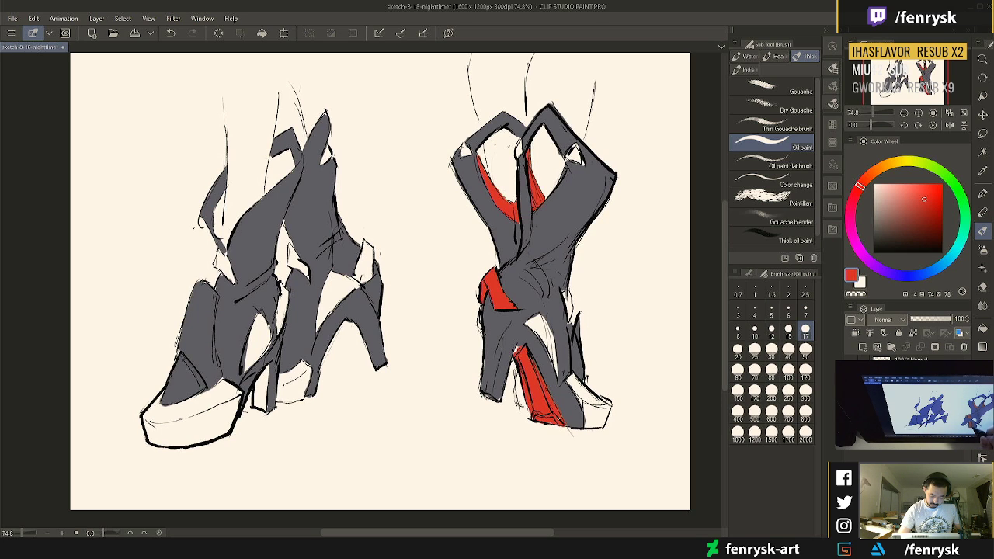
alt+click(537, 339)
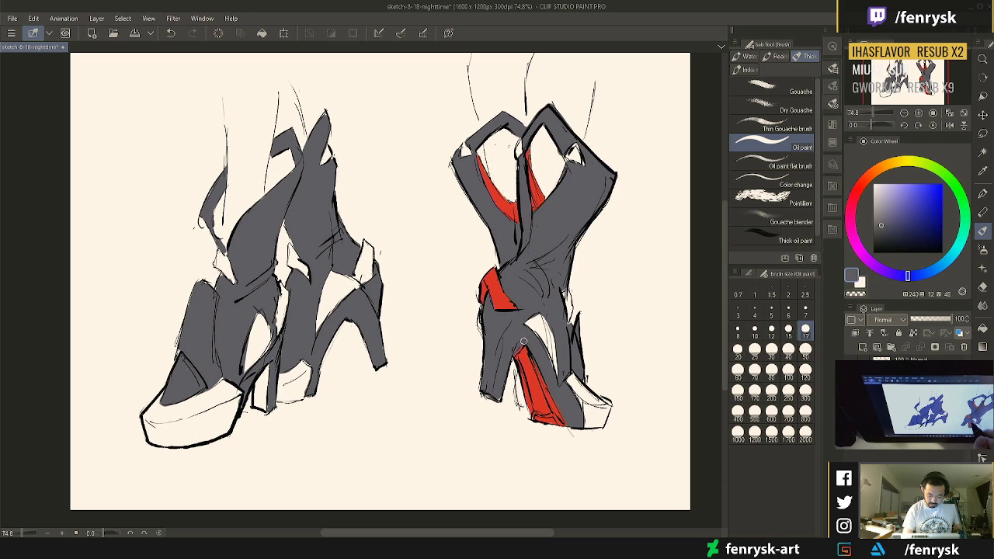
alt+click(506, 298)
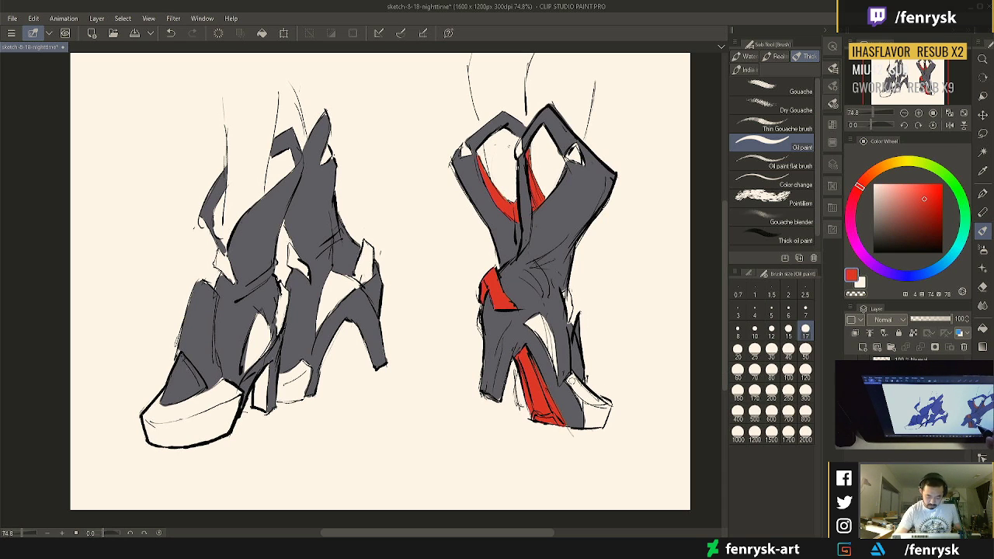
mouse_move(571, 377)
mouse_down()
mouse_move(589, 410)
mouse_move(579, 388)
mouse_move(592, 400)
mouse_move(569, 380)
mouse_move(595, 419)
mouse_move(587, 426)
mouse_move(591, 402)
mouse_move(600, 416)
mouse_move(609, 405)
mouse_move(598, 424)
mouse_up()
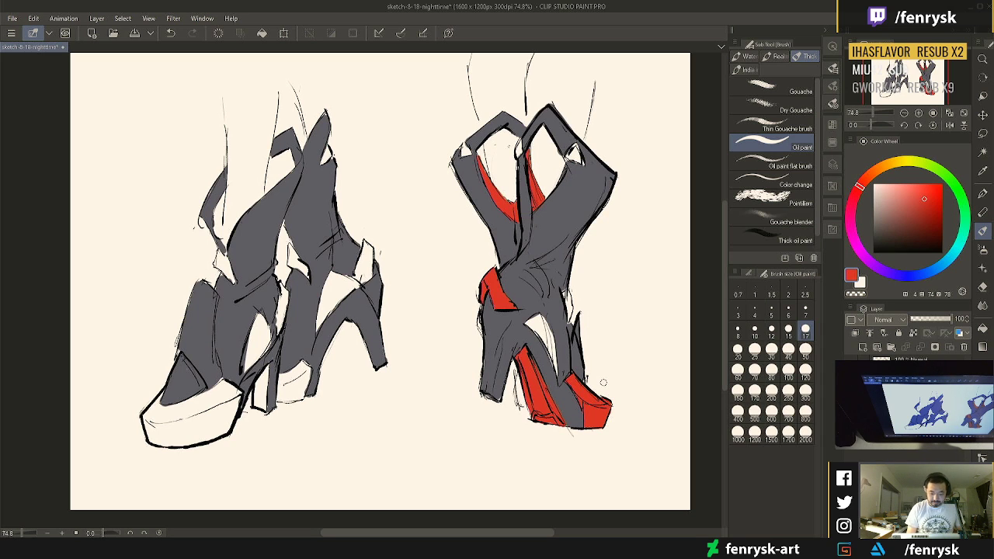
Fill the left-hand pair's rear-shoe heel flap with the red and tidy its inner edge with the sampled blue-grey
mouse_move(362, 265)
mouse_down()
mouse_move(356, 275)
mouse_move(367, 279)
mouse_move(367, 245)
mouse_move(371, 272)
mouse_up()
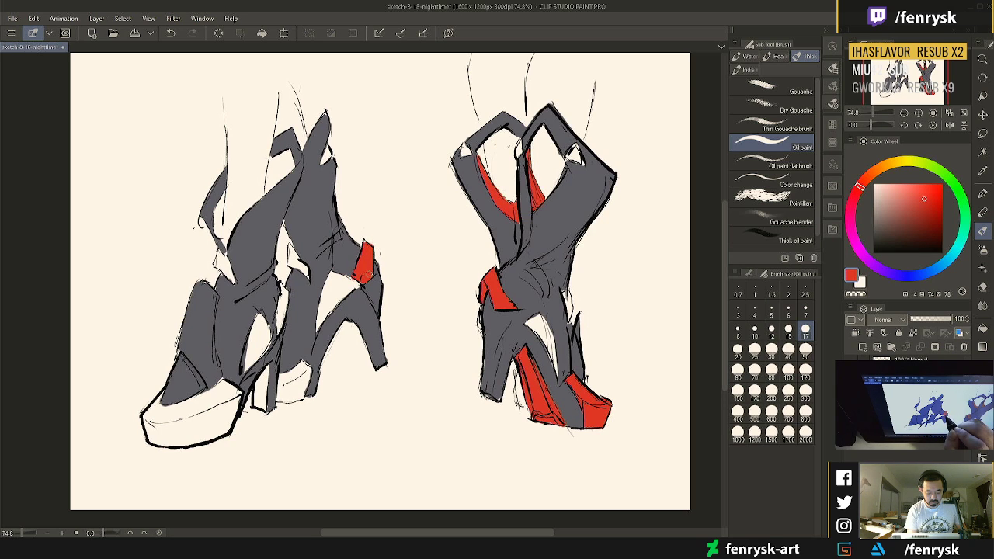
alt+click(349, 263)
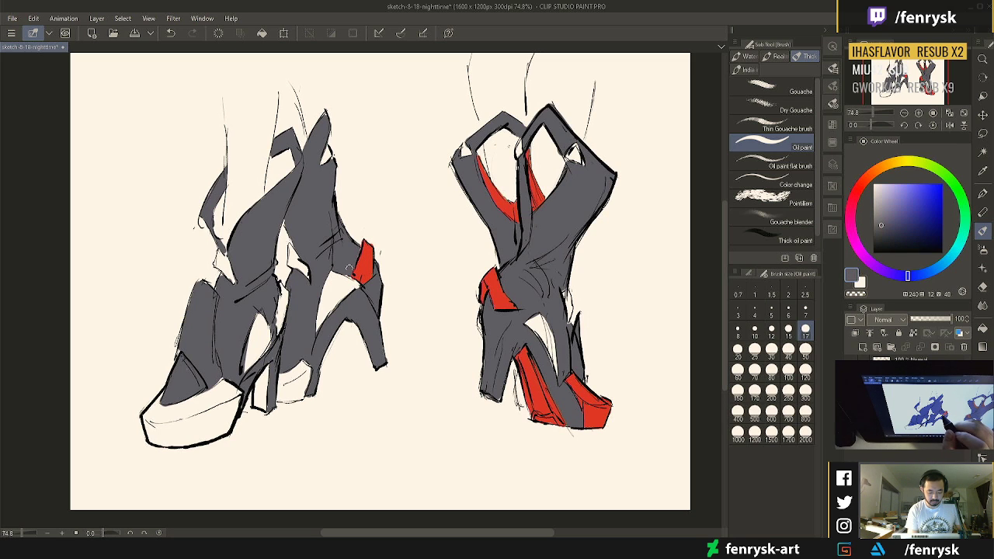
drag(351, 267, 346, 271)
alt+click(362, 264)
alt+click(353, 256)
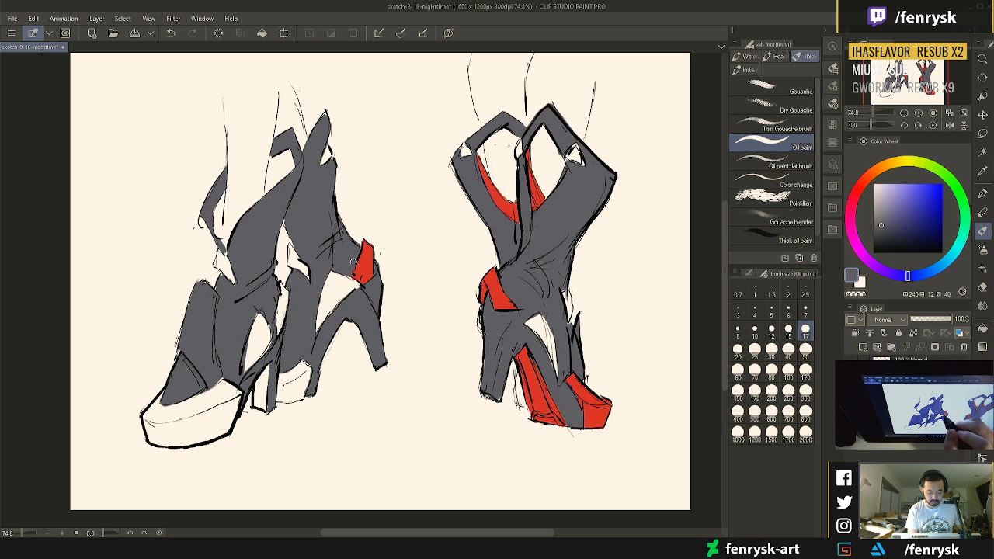
Resample the red and fill the left-hand pair's rear-shoe platform on both sides of the slender heel, reducing the brush to size 8
alt+click(366, 257)
mouse_move(300, 373)
mouse_down()
mouse_move(304, 363)
mouse_move(301, 400)
mouse_move(300, 391)
mouse_move(288, 401)
mouse_move(286, 377)
mouse_move(278, 403)
mouse_move(309, 371)
mouse_move(301, 393)
mouse_move(301, 361)
mouse_move(255, 391)
mouse_move(262, 411)
mouse_up()
drag(268, 371, 262, 376)
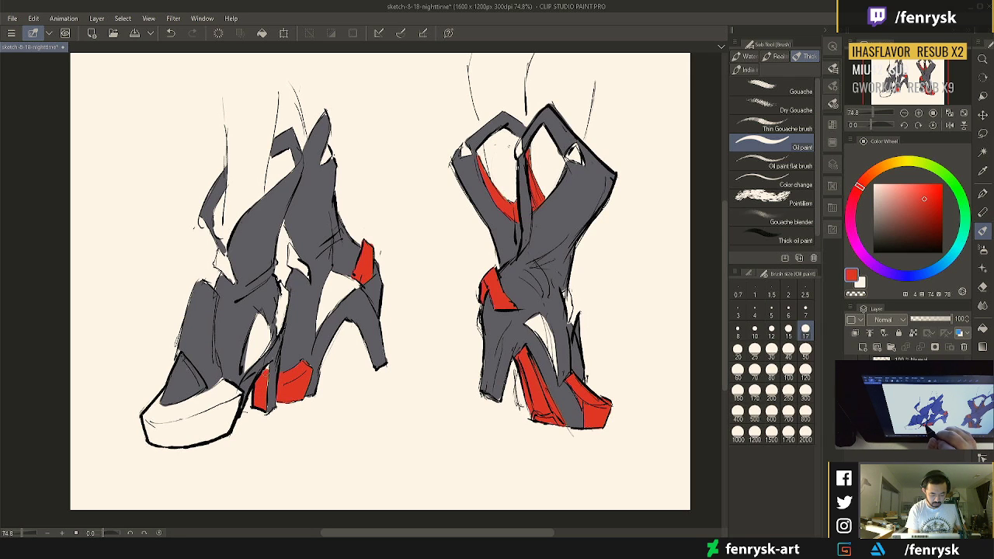
key(bracketleft)
key(bracketleft)
key(bracketleft)
key(bracketleft)
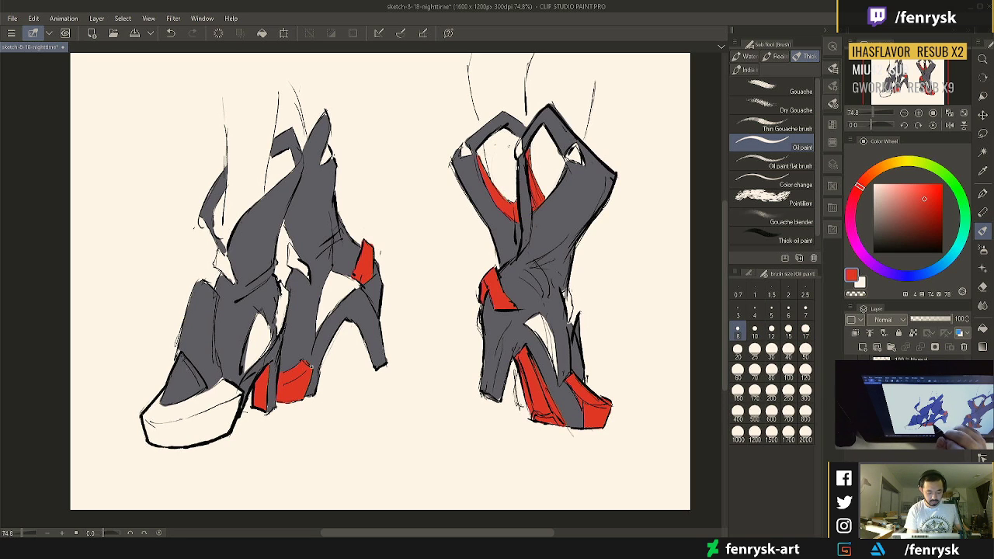
Paint the left-hand front shoe's narrow heel flap and the inner lining of its ankle strap red at brush size 12
key(bracketright)
key(bracketright)
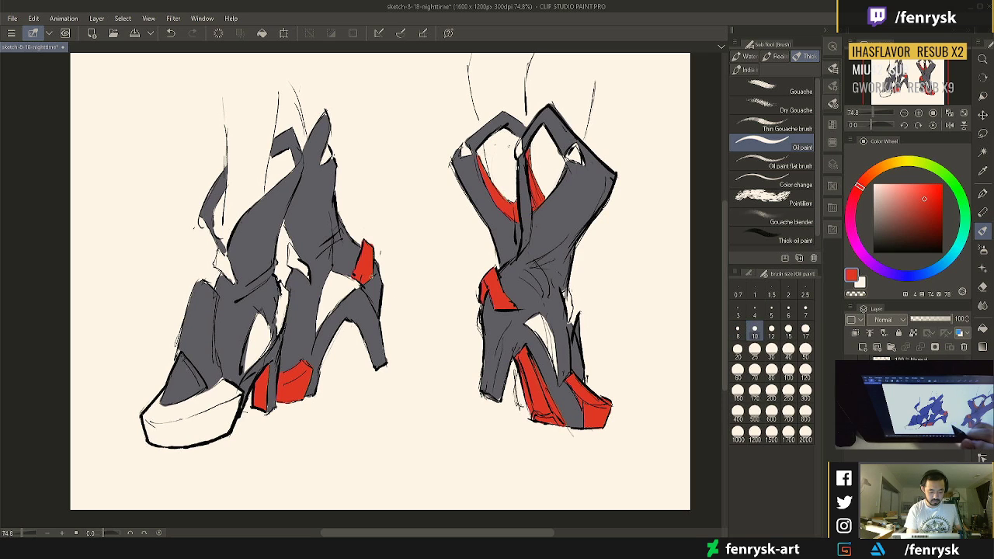
mouse_move(277, 313)
mouse_down()
mouse_move(279, 330)
mouse_move(279, 302)
mouse_move(282, 310)
mouse_up()
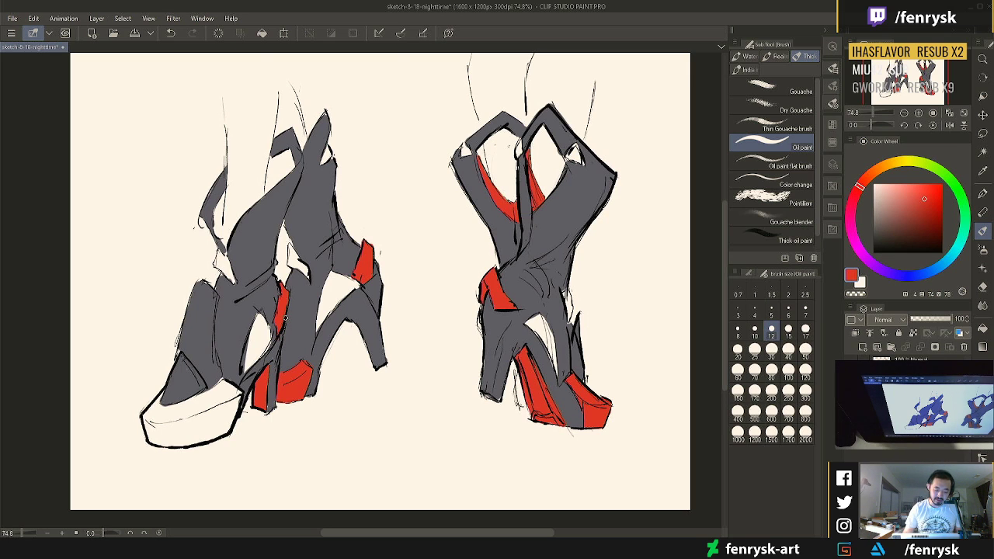
mouse_move(220, 209)
mouse_down()
mouse_move(225, 249)
mouse_move(225, 184)
mouse_move(226, 251)
mouse_up()
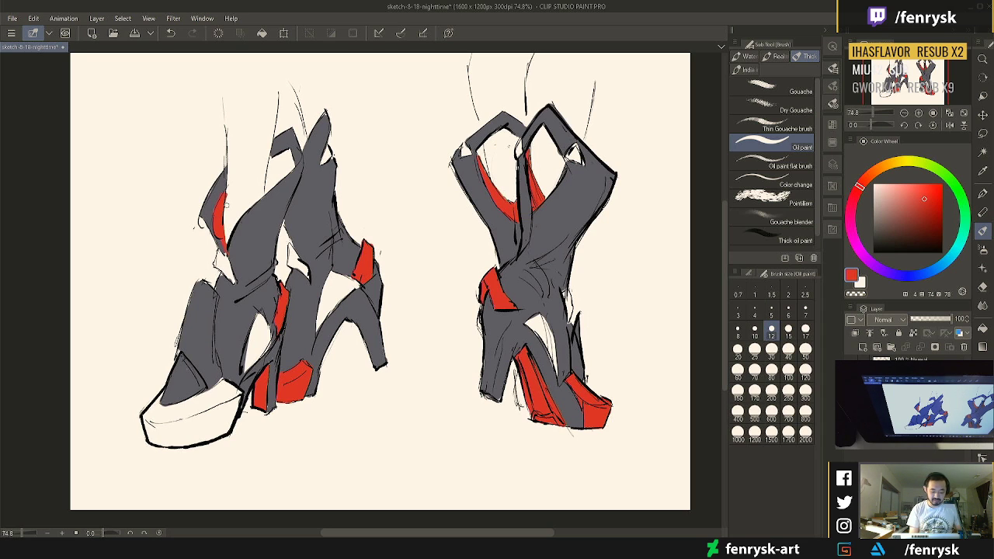
Fill the upper band of the left-hand front shoe's platform with the red at brush size 30, resampling colours around the toe edge
key(bracketright)
key(bracketright)
key(bracketright)
key(bracketright)
key(bracketright)
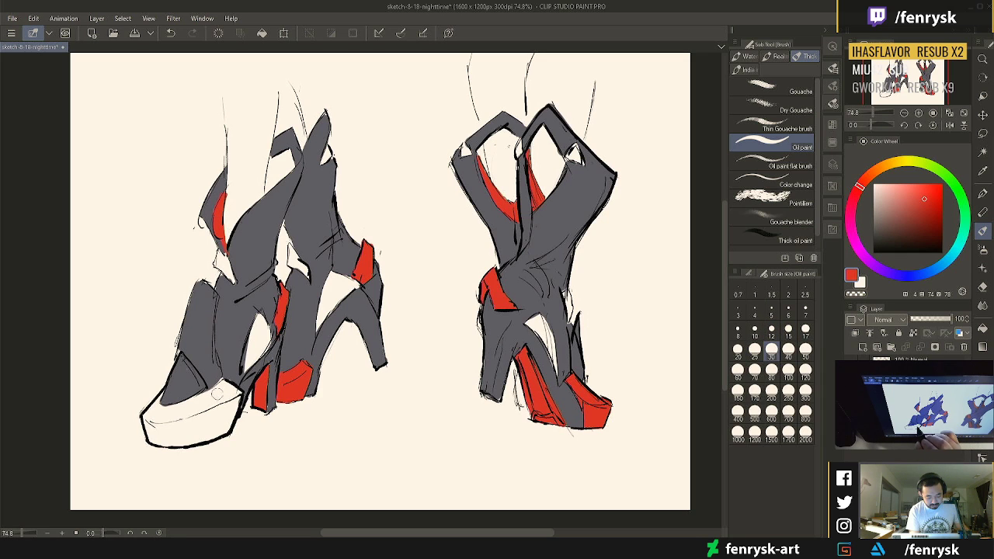
mouse_move(211, 400)
mouse_down()
mouse_move(188, 409)
mouse_move(229, 390)
mouse_move(176, 400)
mouse_move(160, 419)
mouse_move(146, 412)
mouse_move(159, 405)
mouse_up()
alt+click(221, 370)
alt+click(209, 392)
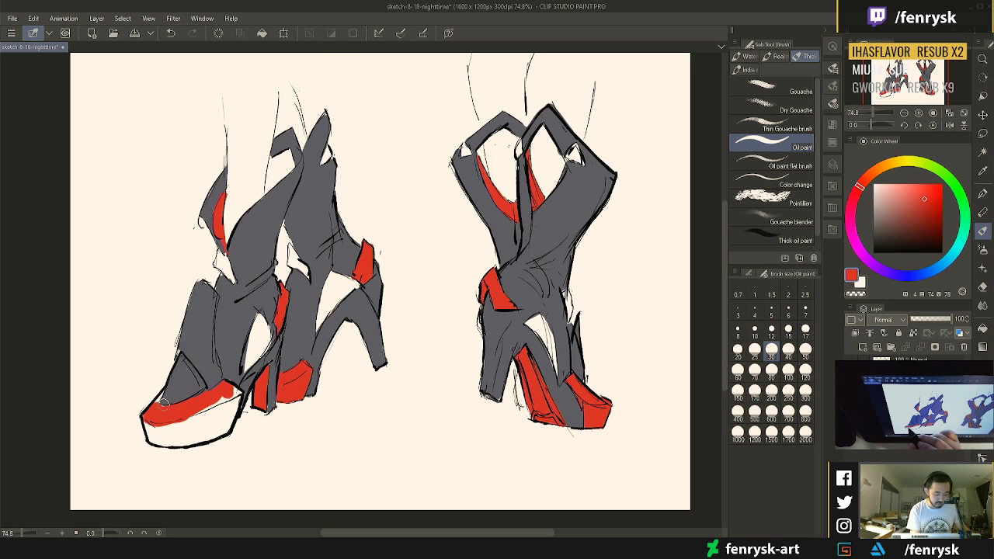
Fill the remaining side of the left-hand front shoe's platform with the red at brush size 25
key(bracketleft)
key(bracketleft)
key(bracketleft)
key(bracketleft)
key(bracketleft)
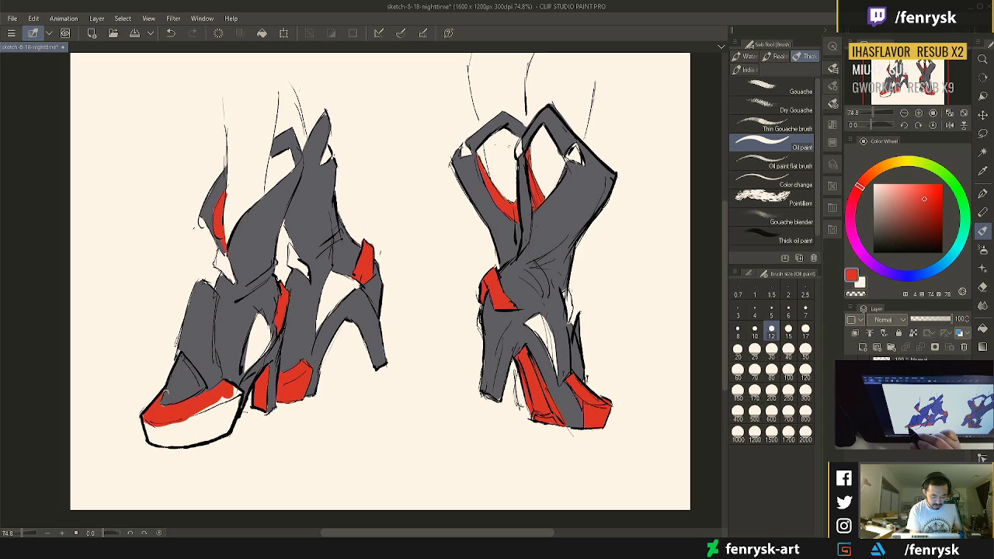
key(bracketright)
key(bracketright)
key(bracketright)
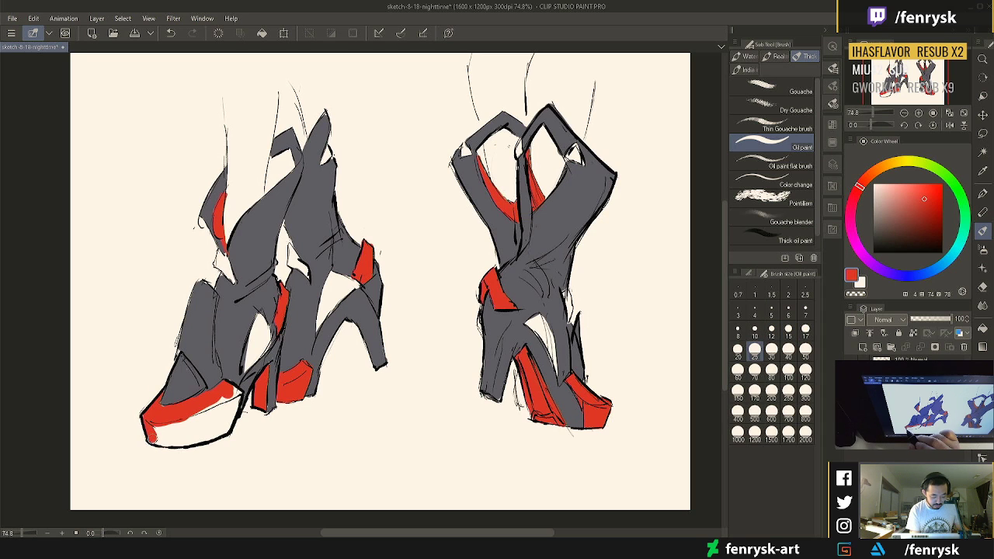
mouse_move(152, 438)
mouse_down()
mouse_move(177, 441)
mouse_move(206, 410)
mouse_move(180, 446)
mouse_move(229, 426)
mouse_move(236, 398)
mouse_move(203, 428)
mouse_move(234, 392)
mouse_up()
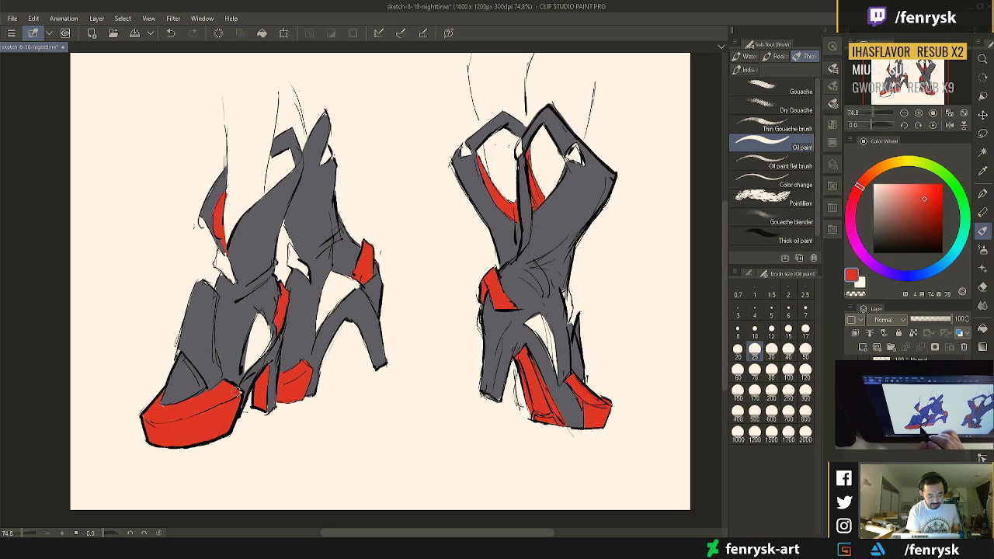
alt+click(233, 399)
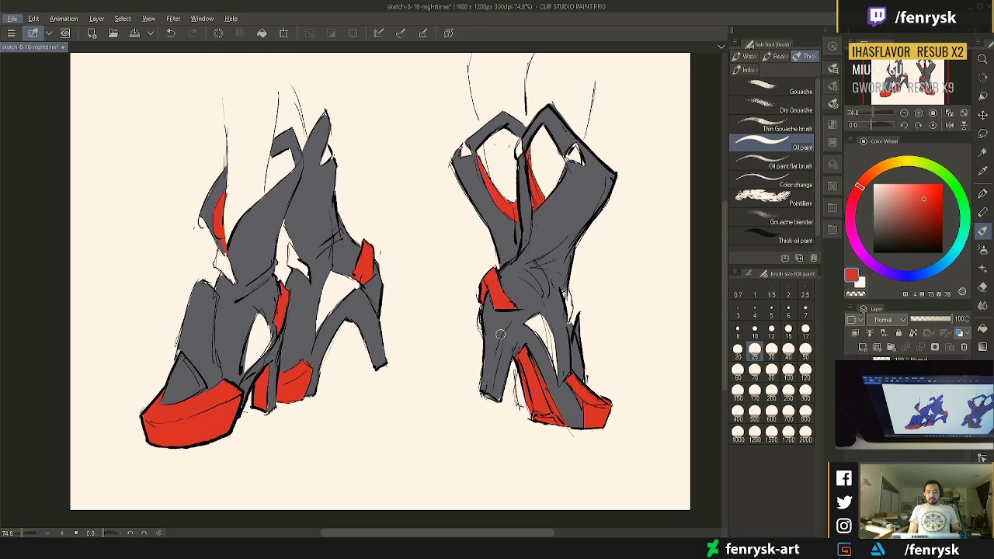
Choose a light orange with hue 33 and fill the small front ankle tabs on both left-hand shoes at brush size 10
click(883, 166)
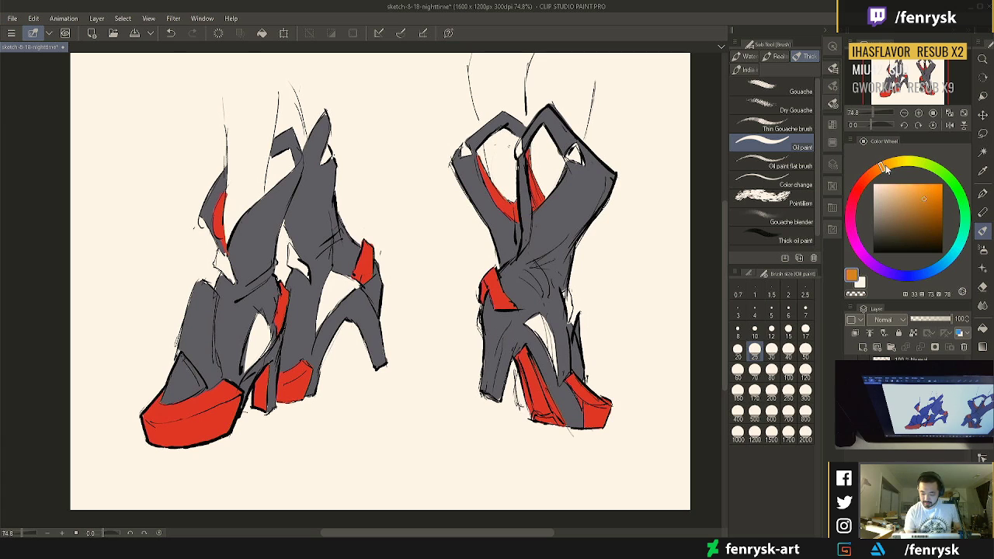
drag(919, 189, 914, 187)
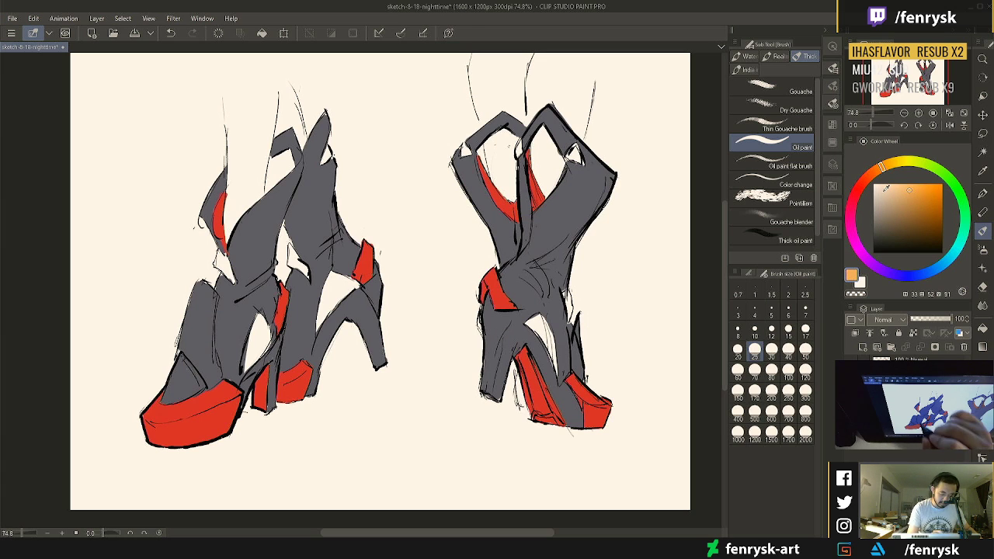
click(754, 329)
drag(217, 253, 235, 280)
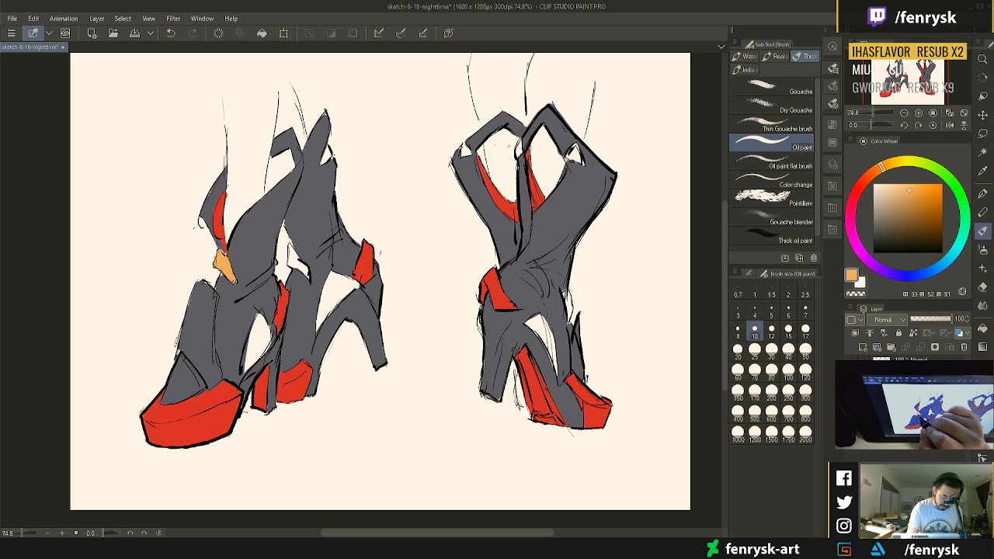
alt+click(231, 286)
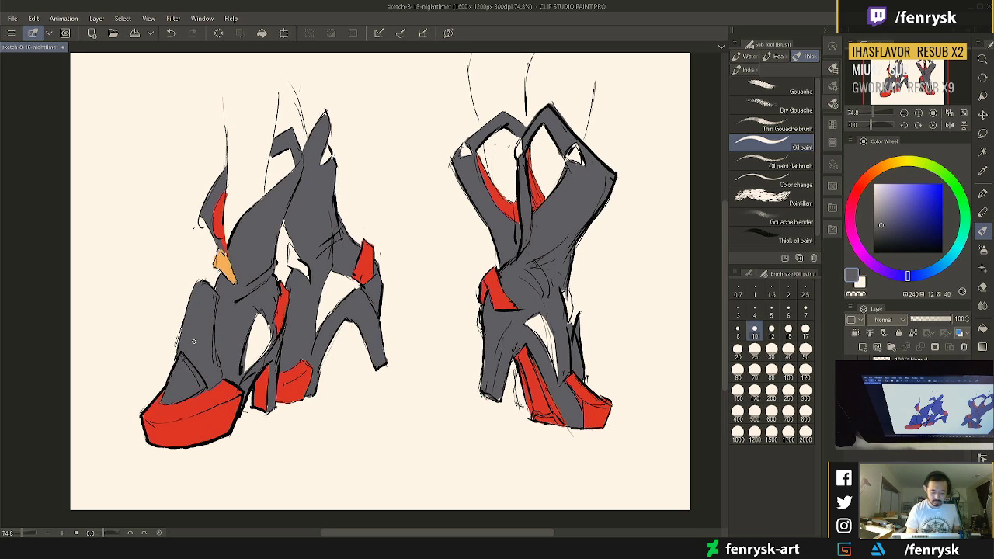
alt+click(225, 265)
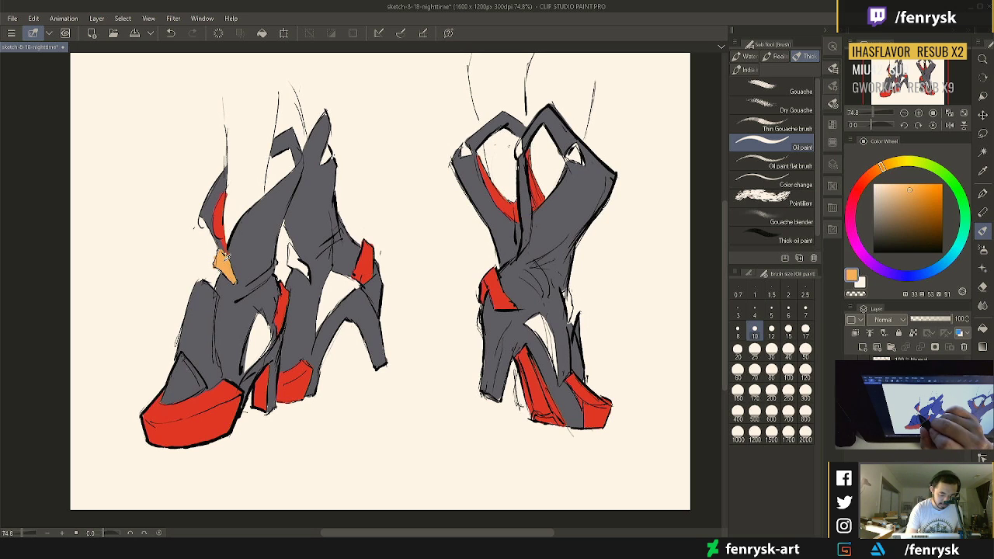
mouse_move(292, 247)
mouse_down()
mouse_move(289, 266)
mouse_move(306, 275)
mouse_up()
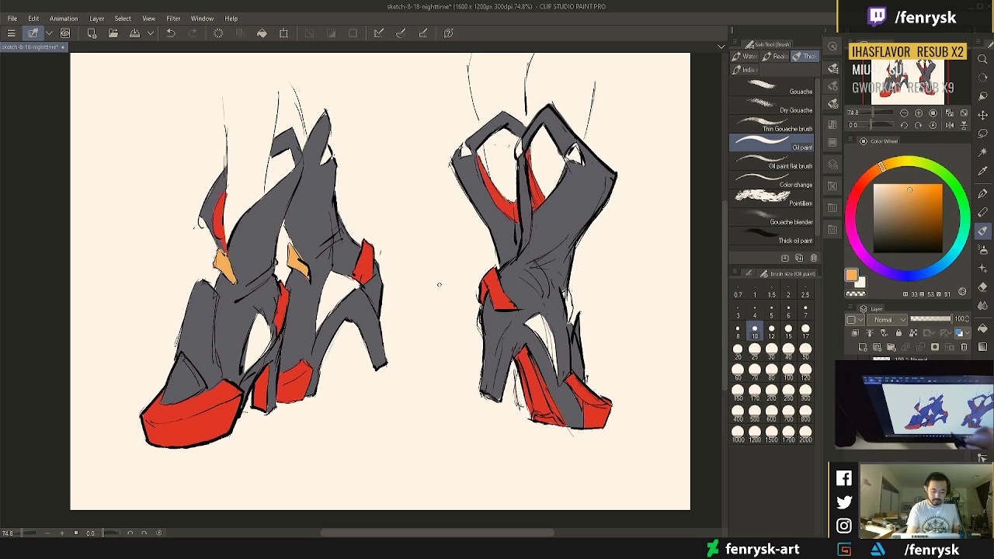
Fill the remaining ankle tabs on both pairs light orange, and paint the right-hand pair's unfilled inner heel with the sampled blue-grey
drag(327, 153, 327, 160)
alt+click(324, 167)
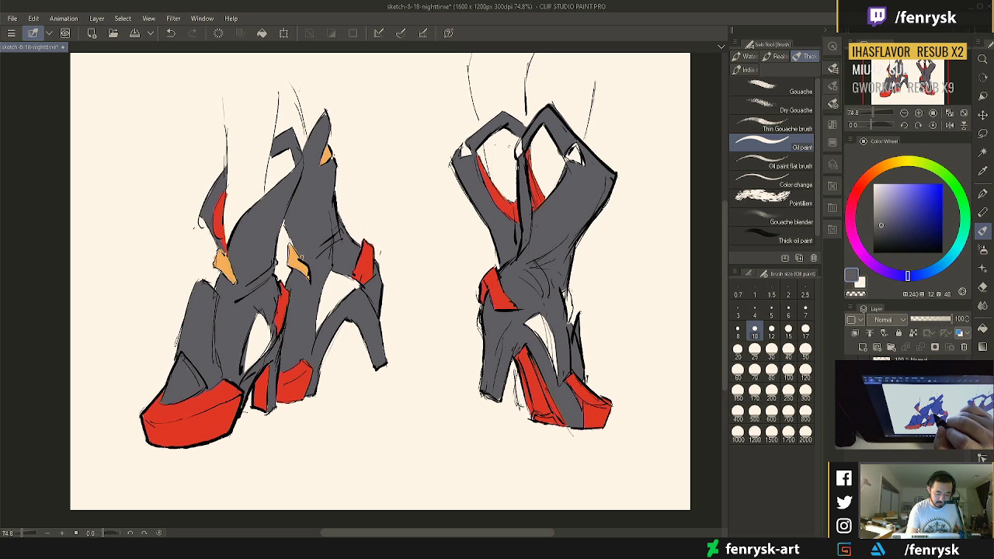
alt+click(300, 256)
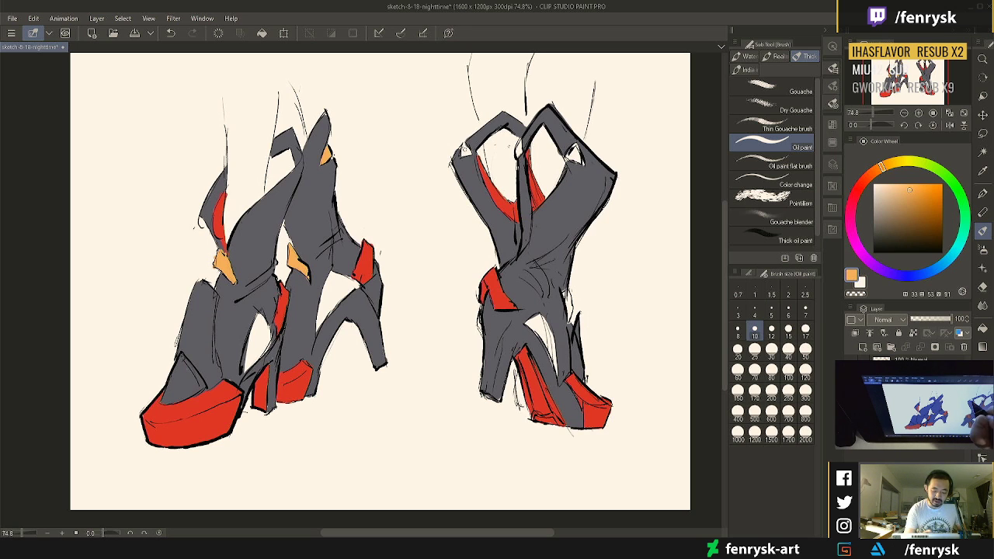
drag(461, 148, 522, 147)
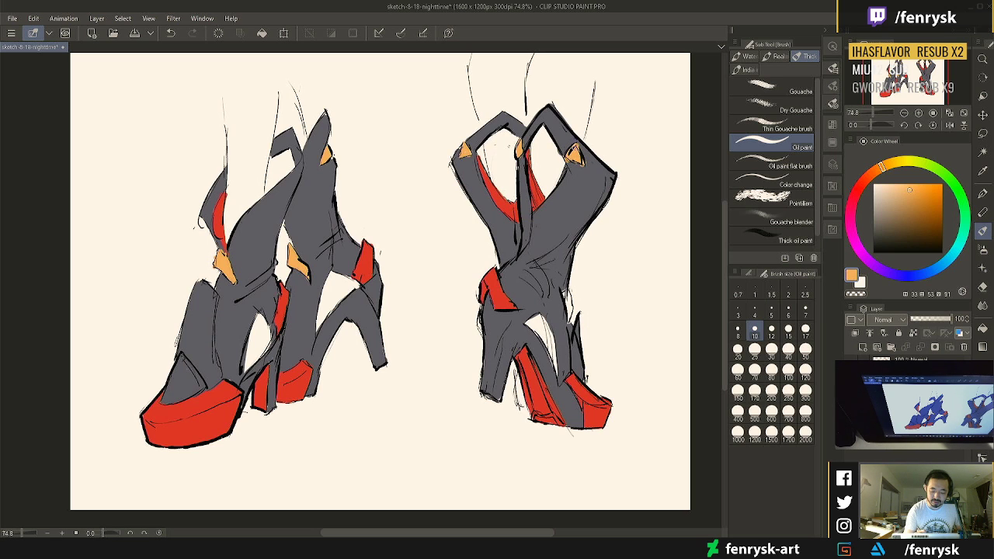
drag(566, 297, 567, 309)
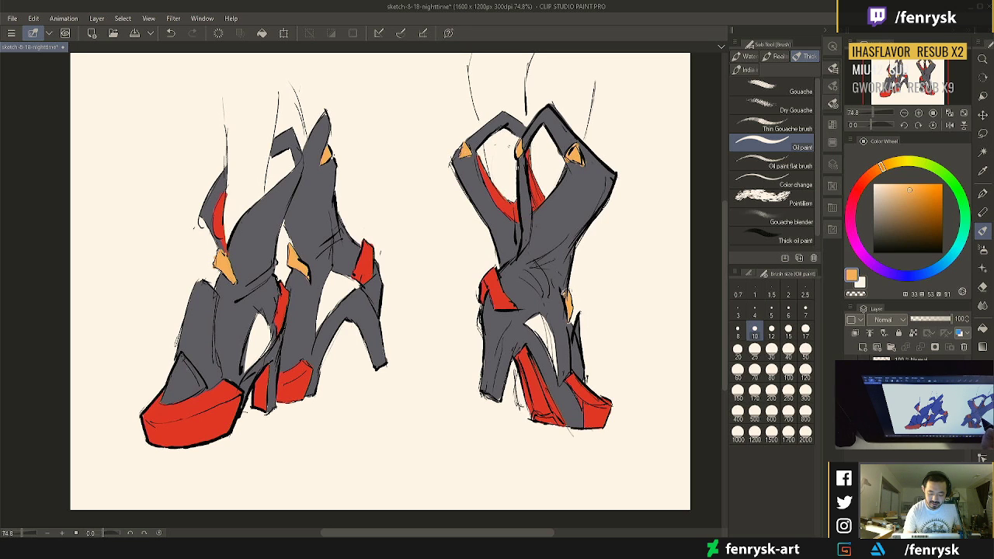
alt+click(562, 285)
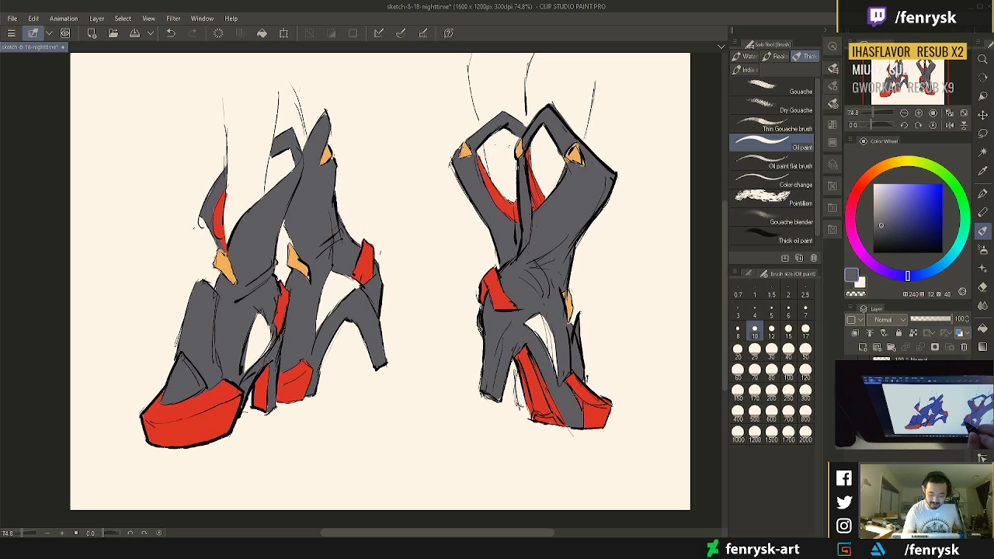
mouse_move(519, 396)
mouse_down()
mouse_move(515, 370)
mouse_move(521, 383)
mouse_up()
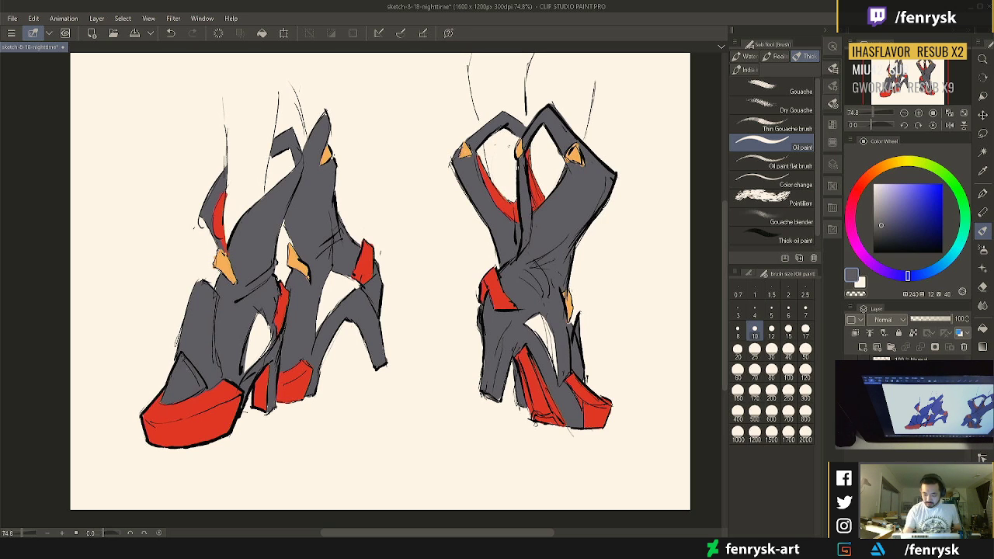
Choose a pale lavender with hue 240, saturation 15 and brightness 87, and fill the left-hand front shoe's arch opening at brush size 17
mouse_move(892, 216)
mouse_down()
mouse_move(889, 206)
mouse_move(880, 214)
mouse_up()
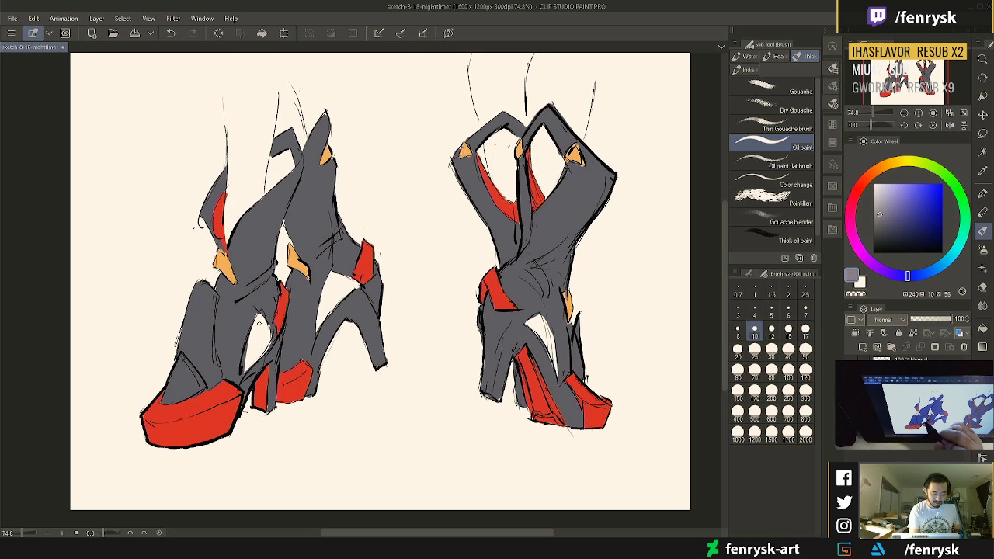
drag(259, 316, 250, 348)
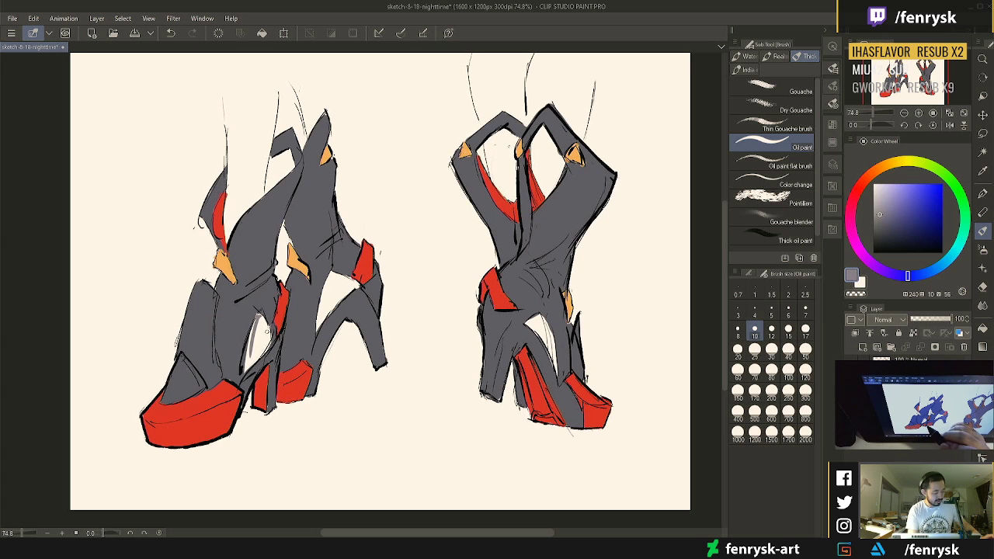
key(bracketright)
key(bracketright)
key(bracketright)
click(882, 203)
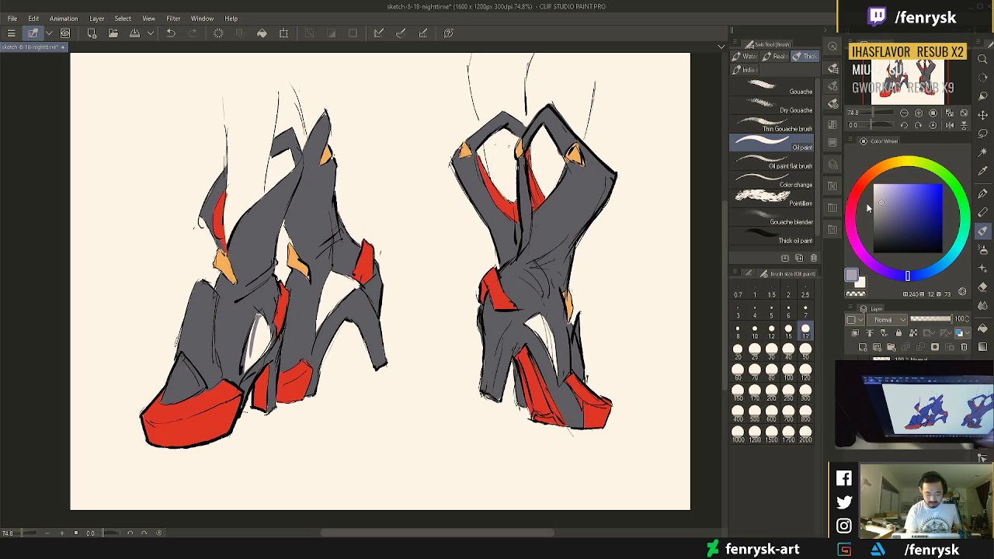
drag(260, 317, 245, 369)
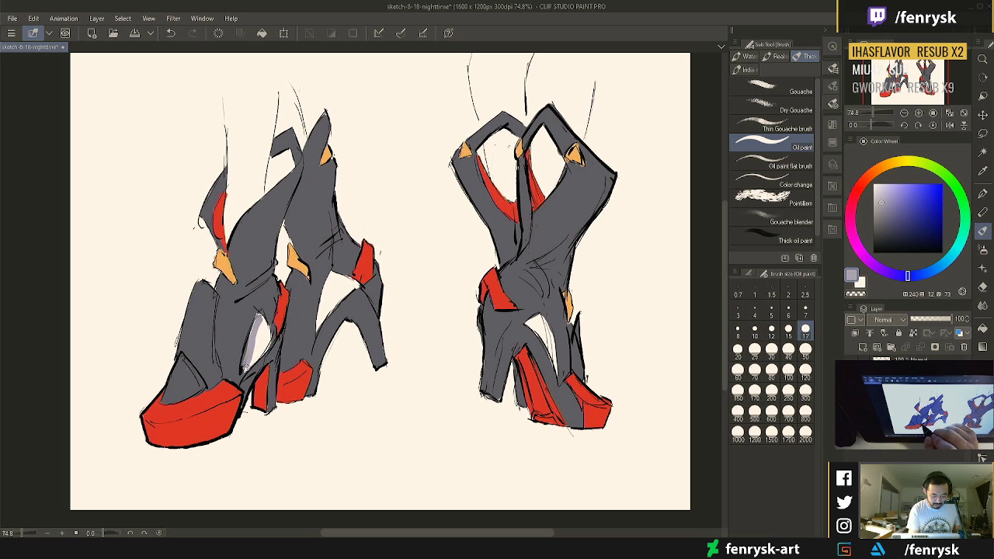
mouse_move(260, 327)
mouse_down()
mouse_move(260, 317)
mouse_move(266, 325)
mouse_up()
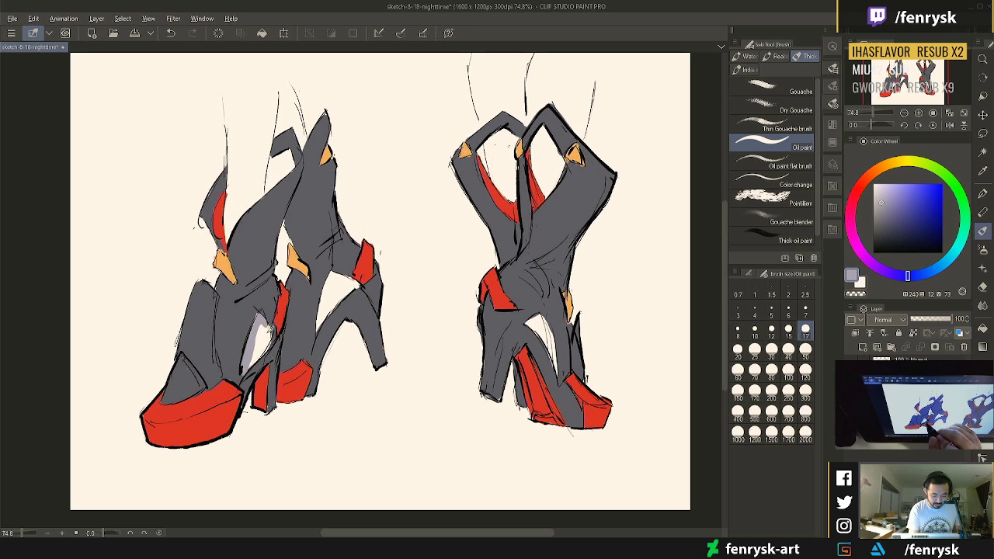
click(884, 191)
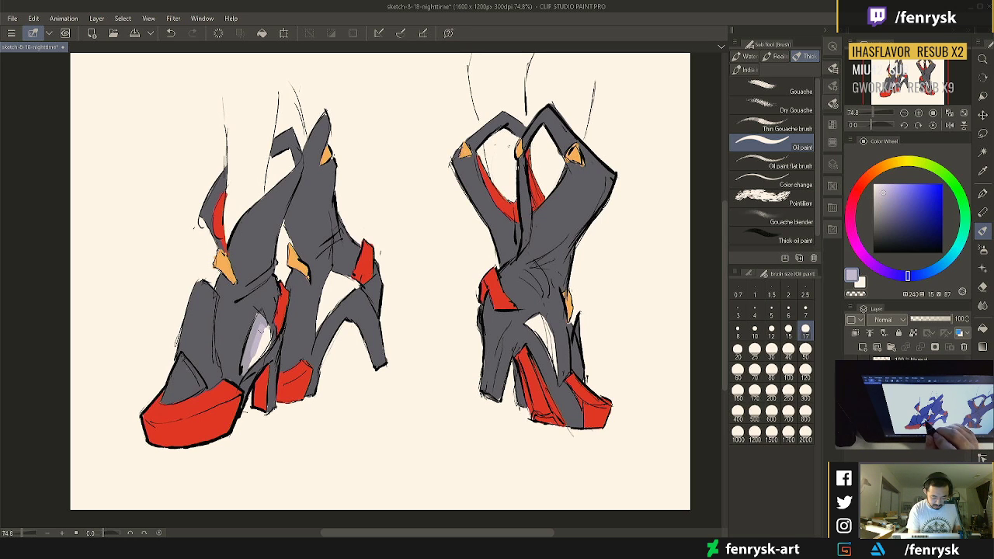
mouse_move(261, 320)
mouse_down()
mouse_move(246, 365)
mouse_move(267, 349)
mouse_move(248, 371)
mouse_move(253, 363)
mouse_up()
Fill the arch opening of the left-hand pair's rear shoe with the pale lavender, resampling colours around its edges
mouse_move(332, 273)
mouse_down()
mouse_move(317, 341)
mouse_move(350, 284)
mouse_move(335, 283)
mouse_move(328, 323)
mouse_move(316, 331)
mouse_up()
alt+click(328, 323)
alt+click(324, 306)
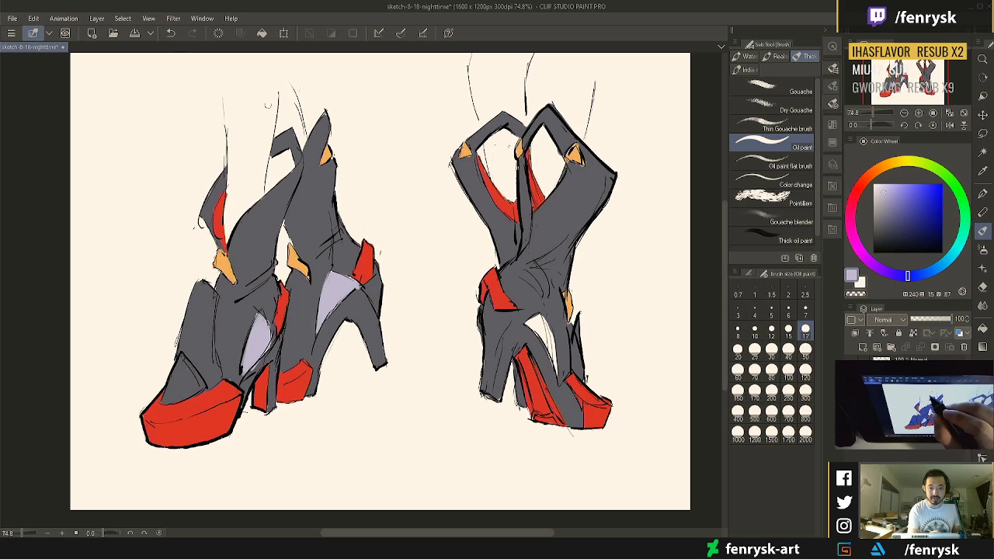
Paint a lavender strip down the left-hand front leg's contour and narrow it along its inner side with the sampled background cream
drag(225, 97, 230, 214)
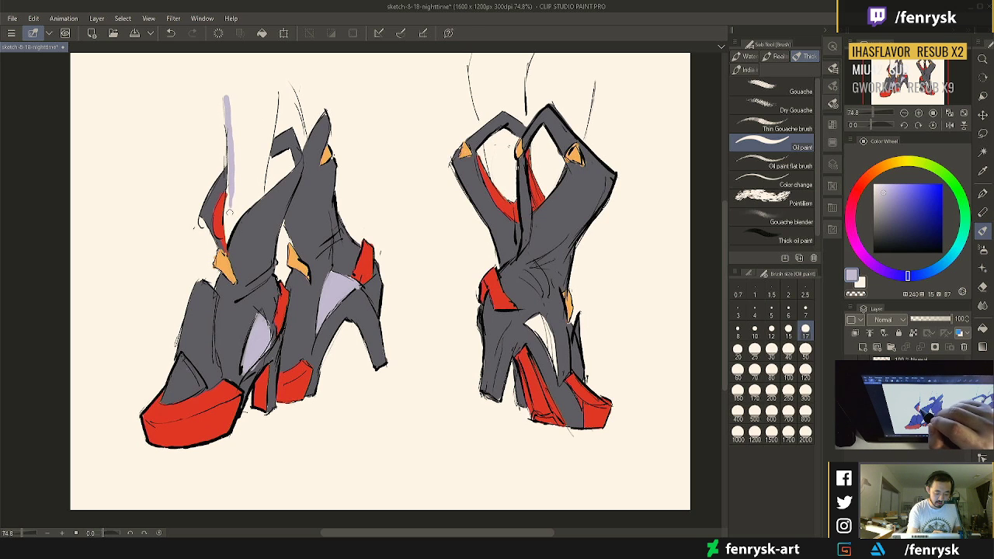
drag(229, 172, 226, 244)
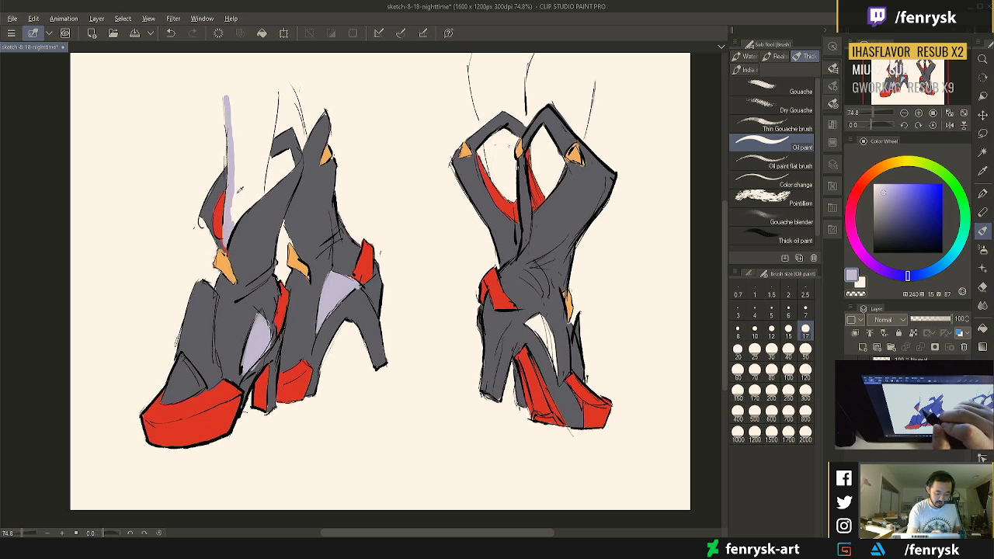
alt+click(238, 189)
alt+click(231, 183)
drag(233, 195, 232, 223)
alt+click(247, 143)
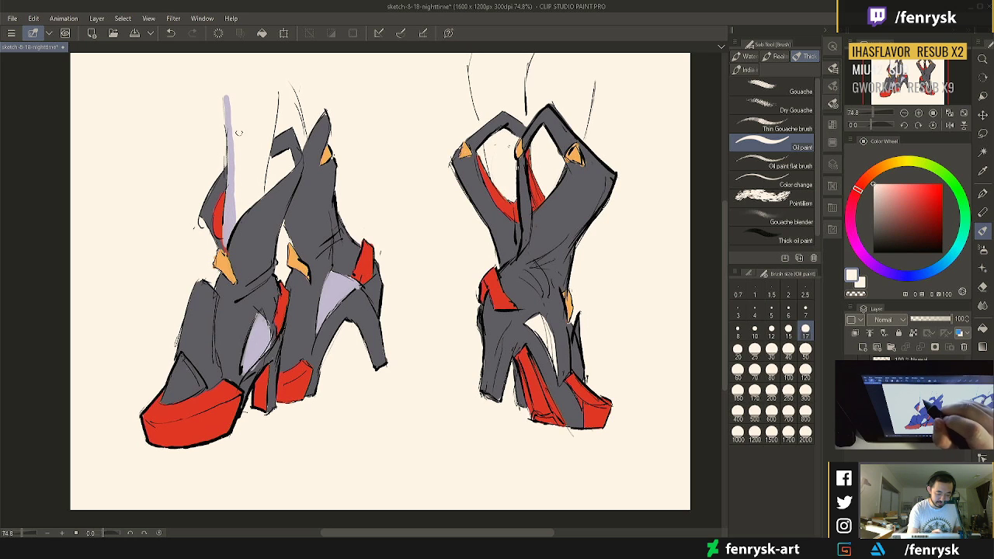
drag(235, 118, 229, 247)
alt+click(230, 254)
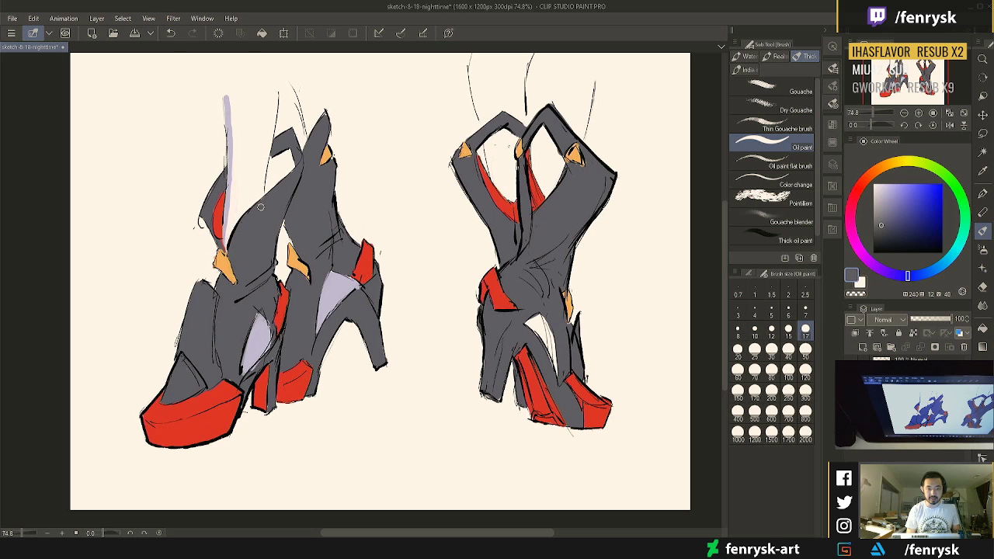
alt+click(233, 197)
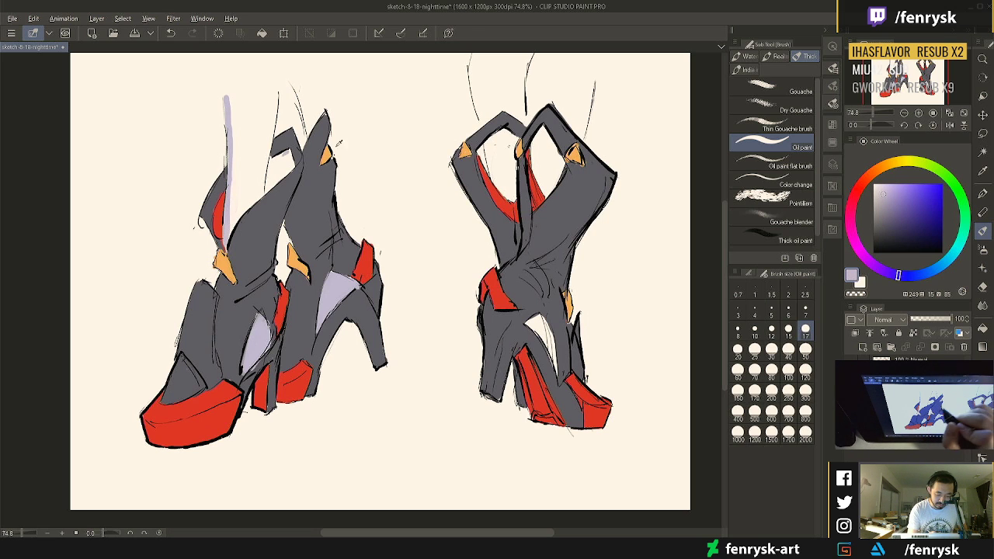
Tidy the blue-grey strap behind the left-hand front shoe's ankle and fill the gap beneath it with sampled lavender
alt+click(310, 176)
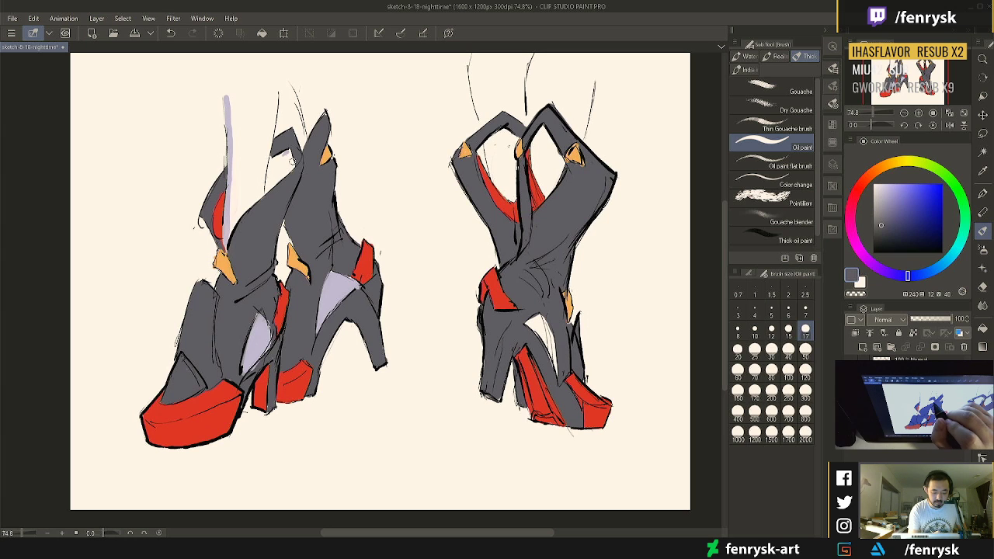
mouse_move(294, 162)
mouse_down()
mouse_move(270, 185)
mouse_move(276, 161)
mouse_move(272, 180)
mouse_move(285, 166)
mouse_move(267, 188)
mouse_up()
key(x)
alt+click(232, 213)
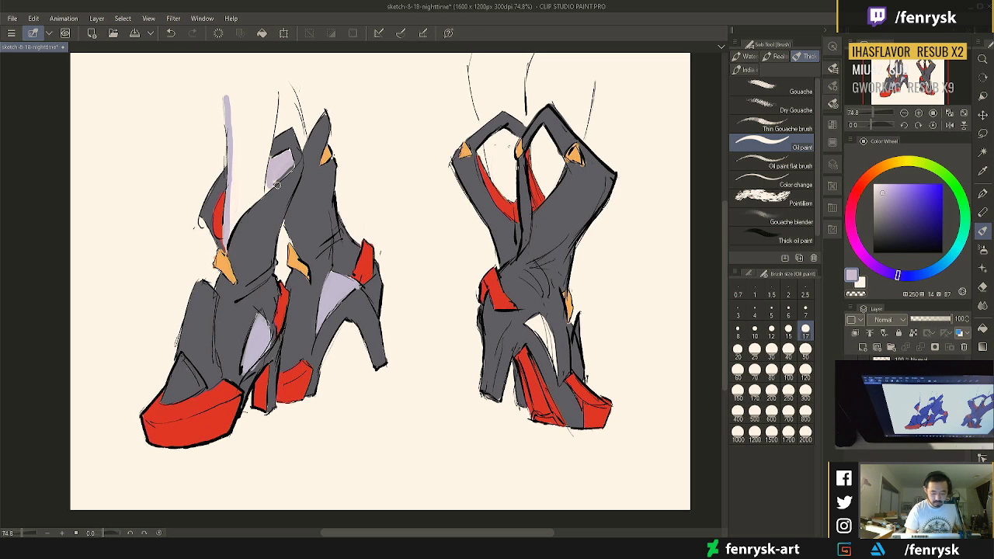
drag(292, 155, 275, 184)
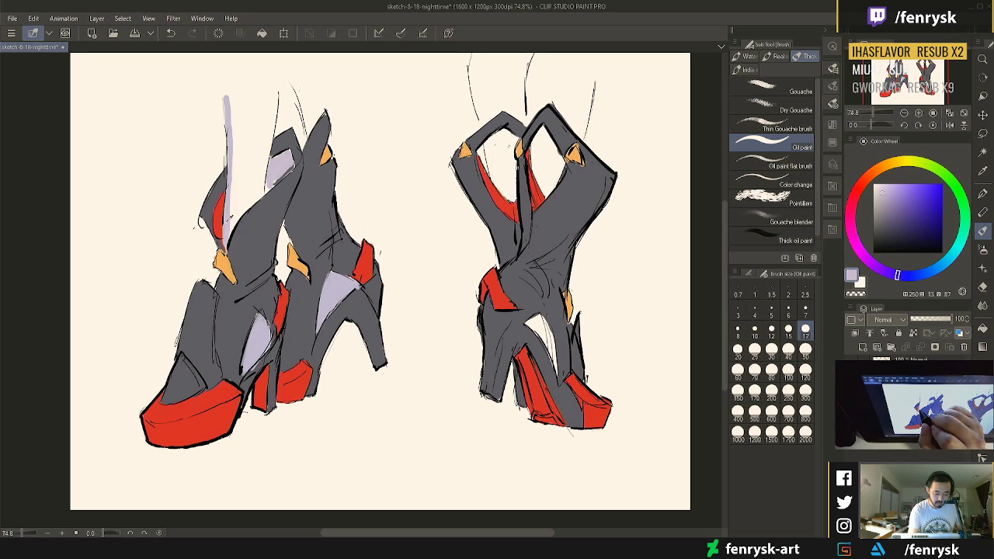
alt+click(231, 212)
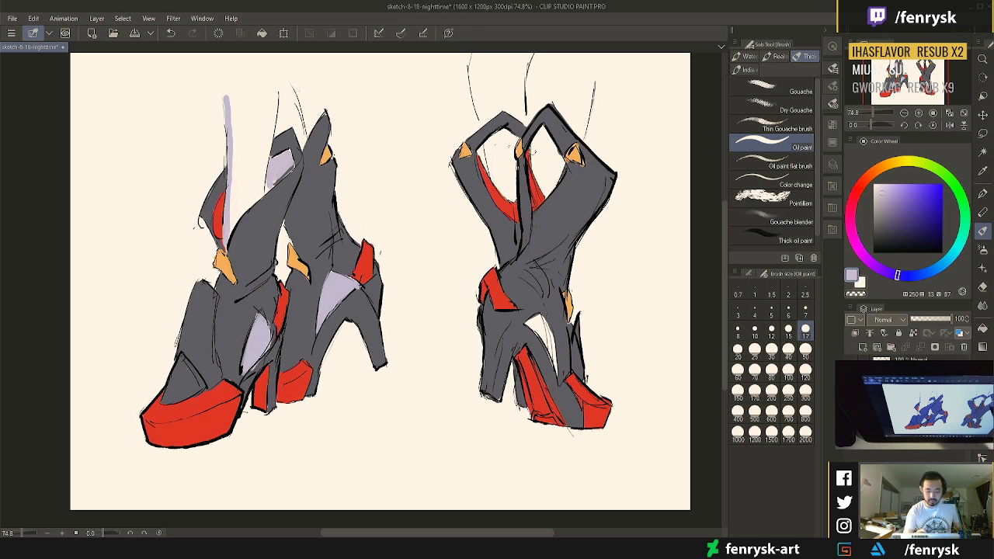
Fill both ankle openings and the arch opening of the right-hand pair with the pale lavender
mouse_move(535, 141)
mouse_down()
mouse_move(541, 184)
mouse_move(560, 170)
mouse_move(546, 194)
mouse_move(556, 155)
mouse_move(560, 163)
mouse_move(537, 132)
mouse_move(533, 166)
mouse_move(537, 138)
mouse_move(494, 184)
mouse_move(509, 198)
mouse_move(494, 133)
mouse_move(504, 136)
mouse_move(514, 196)
mouse_move(513, 137)
mouse_move(493, 133)
mouse_up()
alt+click(493, 122)
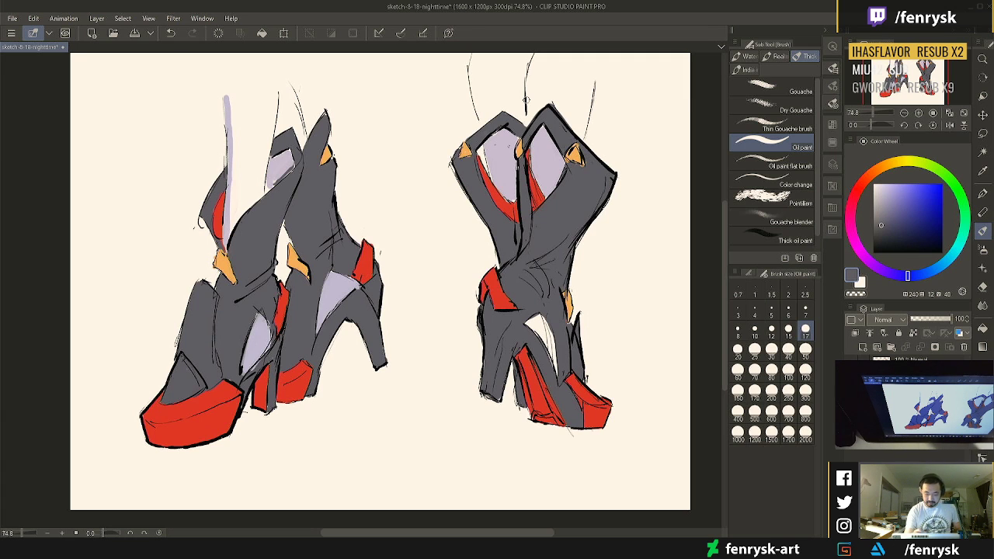
alt+click(546, 163)
mouse_move(555, 340)
mouse_down()
mouse_move(532, 327)
mouse_move(544, 320)
mouse_move(555, 373)
mouse_up()
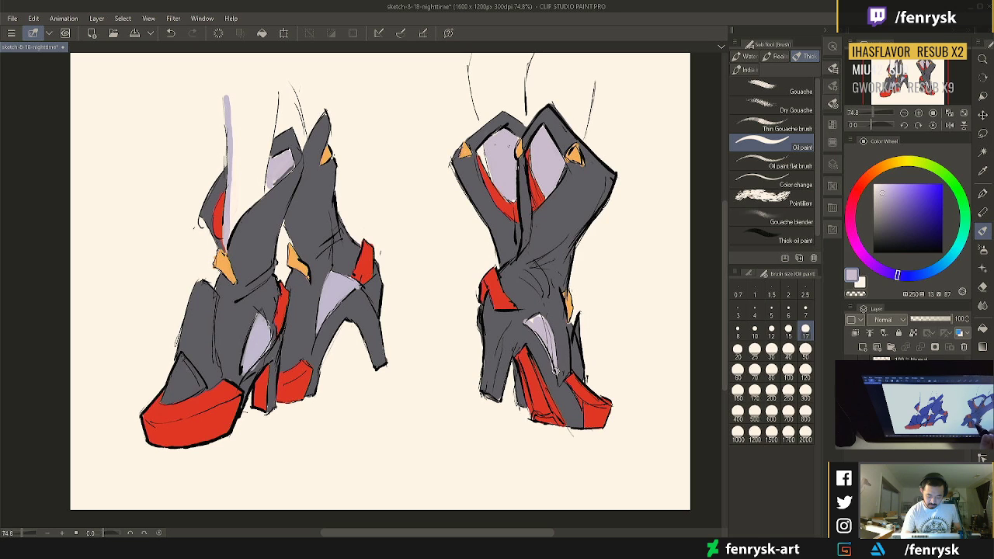
alt+click(551, 323)
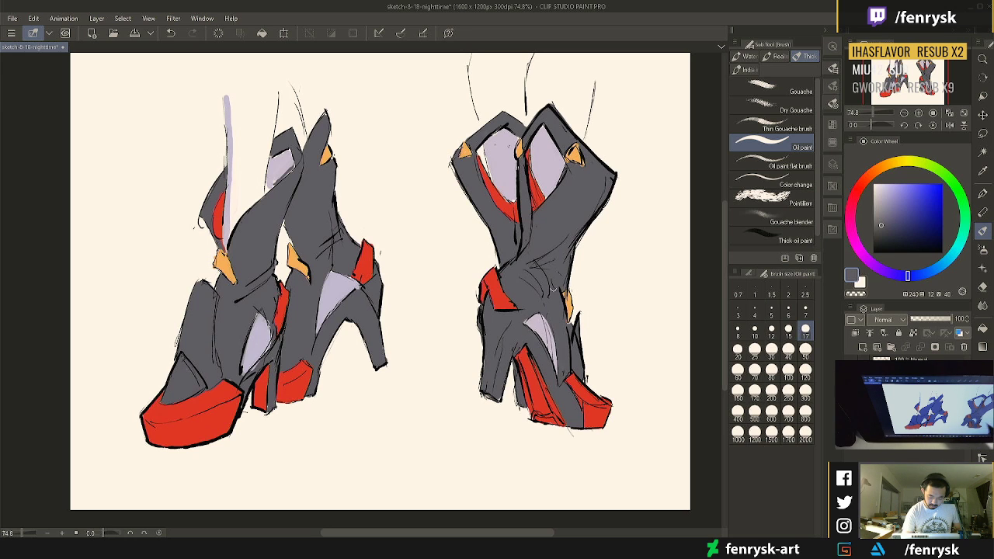
Paint the right-hand pair's arch opening with the background cream and add a light orange stroke along its edge at brush size 17
click(890, 233)
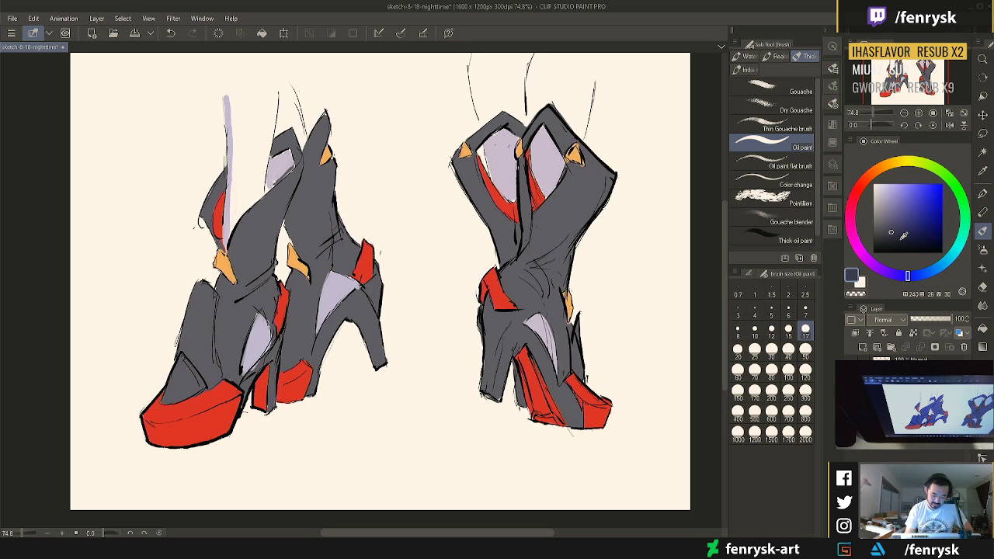
alt+click(556, 90)
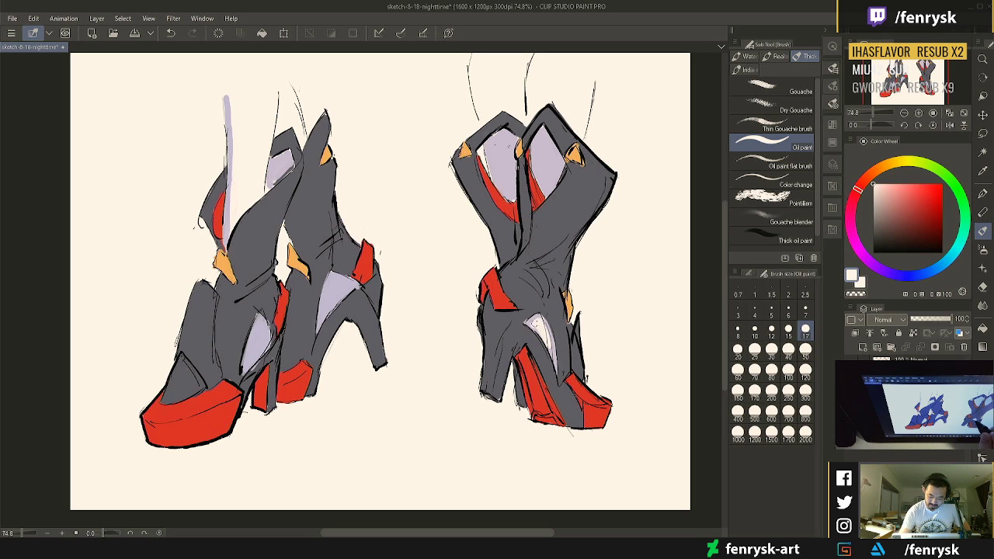
alt+click(571, 299)
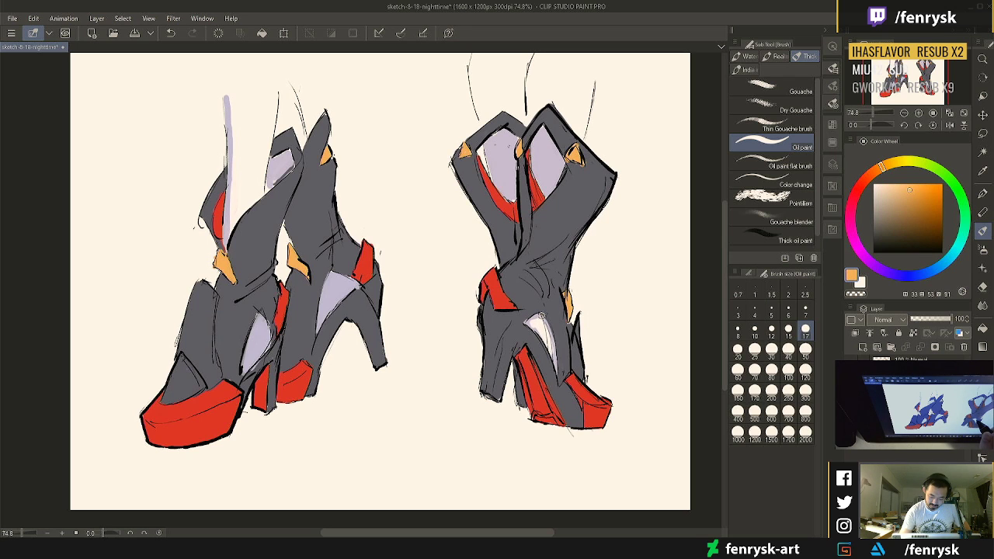
drag(544, 316, 556, 360)
alt+click(540, 325)
drag(541, 323, 553, 358)
alt+click(552, 324)
alt+click(569, 301)
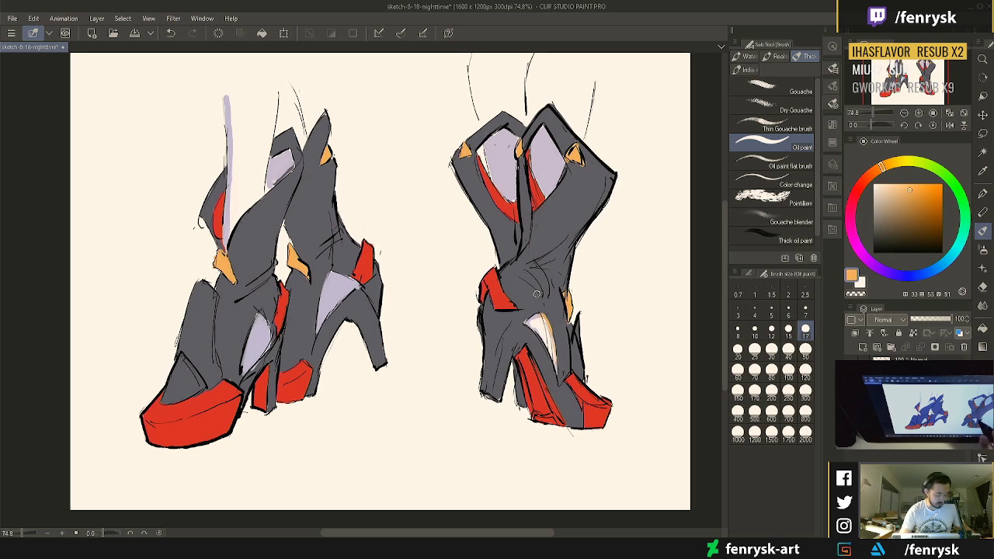
Soften the orange to saturation 40 and trim the edges of the right-hand pair's arch opening with it at brush size 10
key([)
click(899, 191)
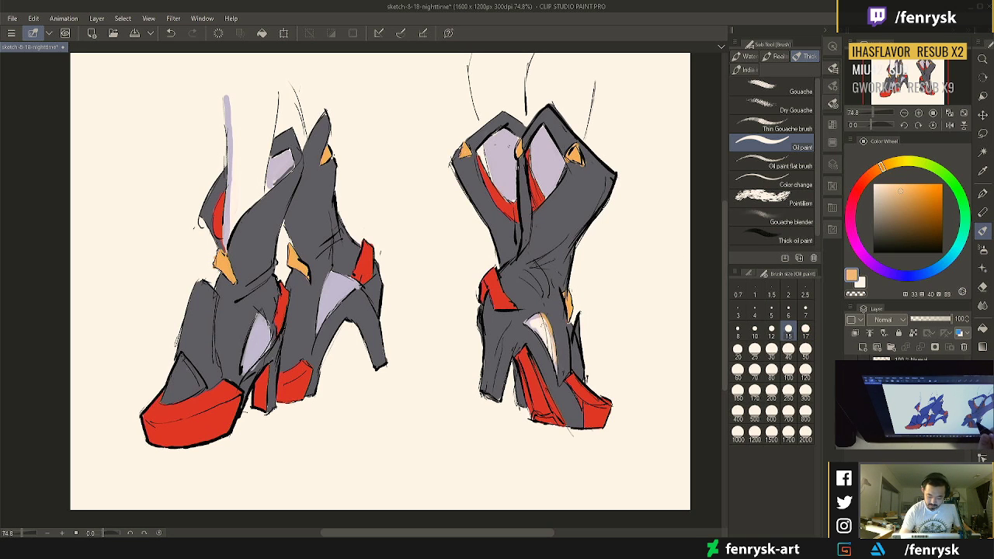
key([)
key([)
drag(542, 315, 554, 365)
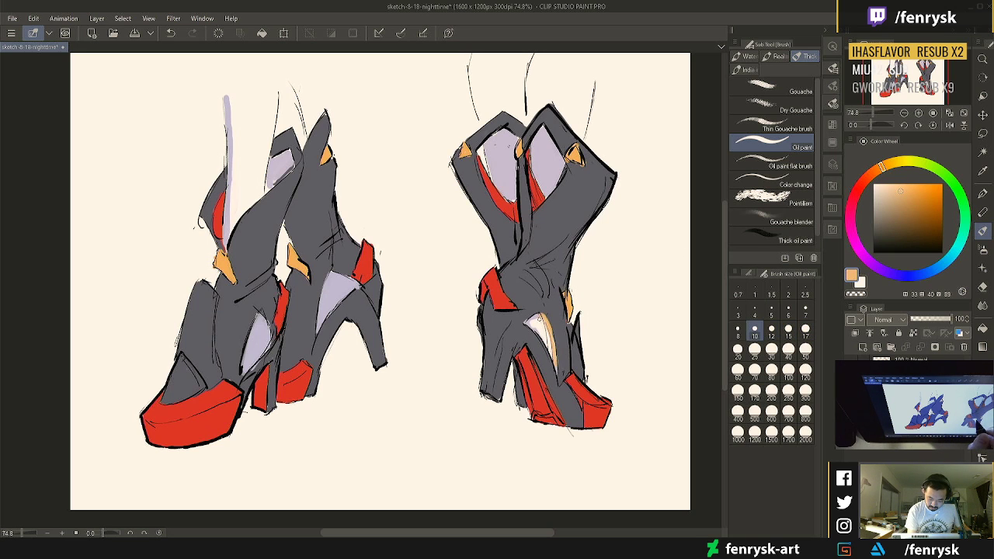
drag(542, 314, 525, 325)
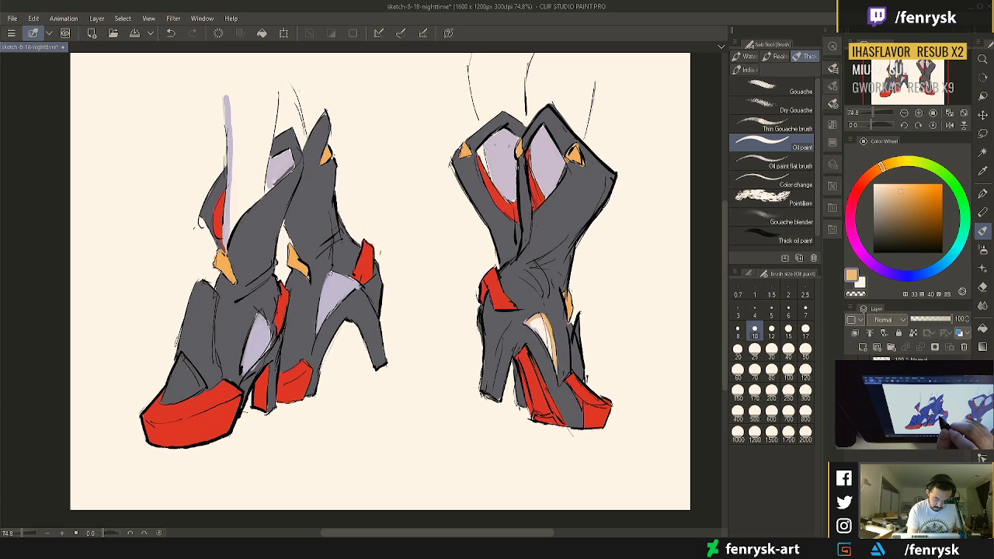
Line the left-hand shoes' arch openings with the soft orange, using brush size 10 on the rear shoe and 15 on the front one
drag(333, 273, 316, 334)
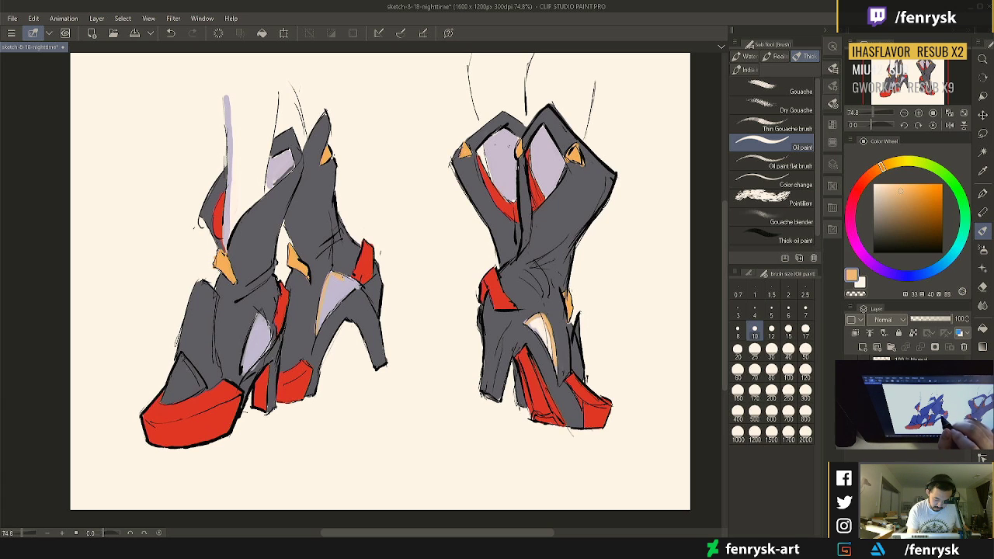
click(788, 329)
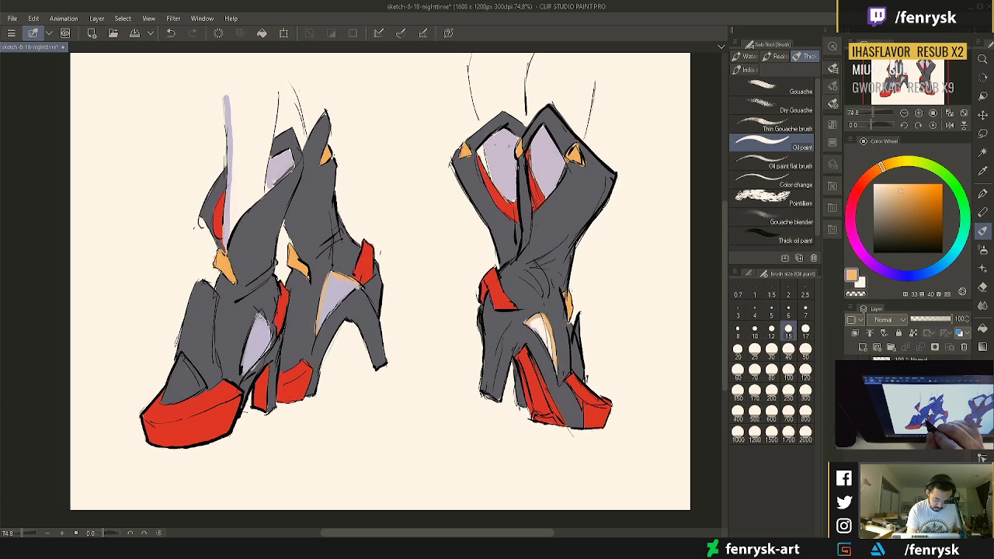
drag(263, 315, 241, 373)
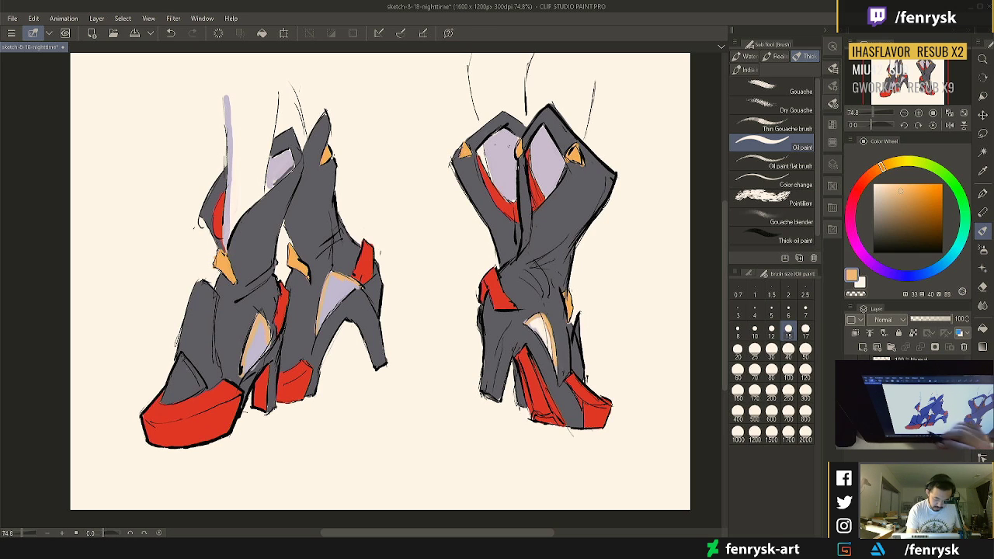
Paint over the lavender in both arch openings of the left-hand pair with white and pick the blue-grey for the edges
key(x)
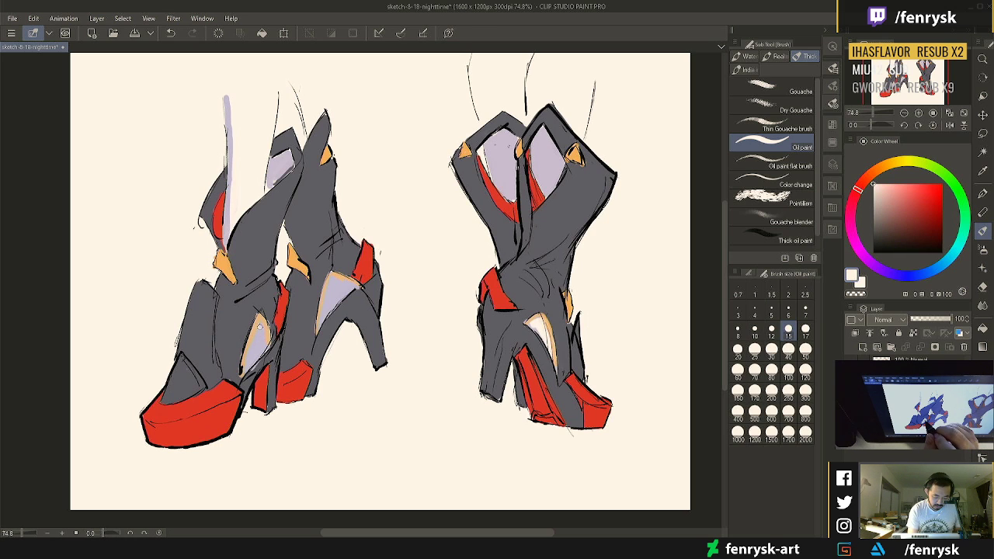
drag(261, 325, 247, 370)
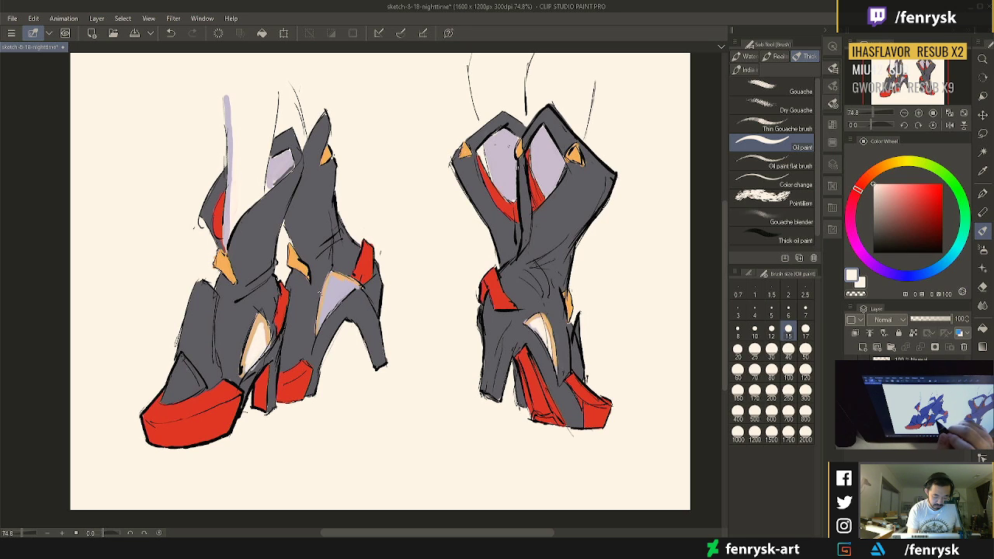
mouse_move(330, 280)
mouse_down()
mouse_move(323, 324)
mouse_move(351, 288)
mouse_move(331, 314)
mouse_move(351, 285)
mouse_move(334, 279)
mouse_move(327, 309)
mouse_up()
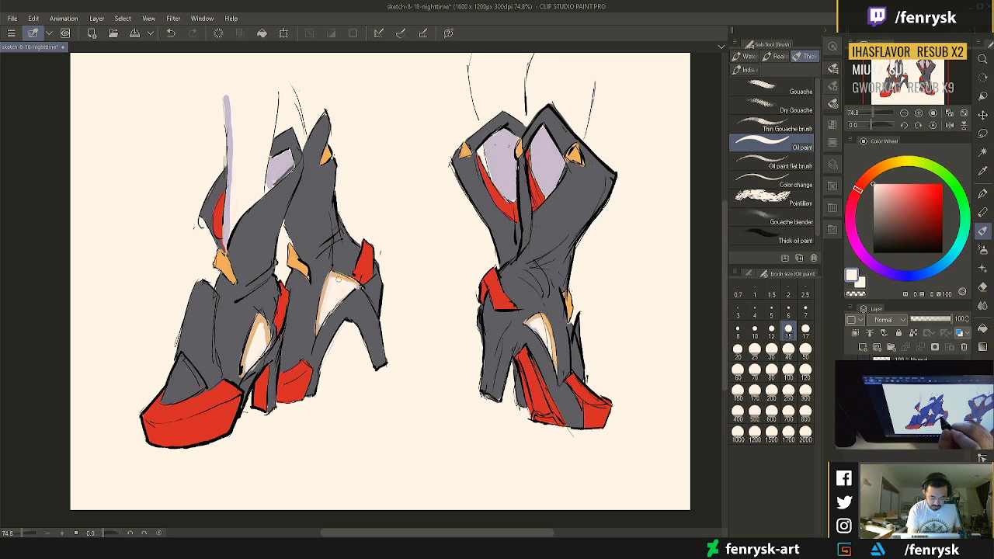
alt+click(325, 325)
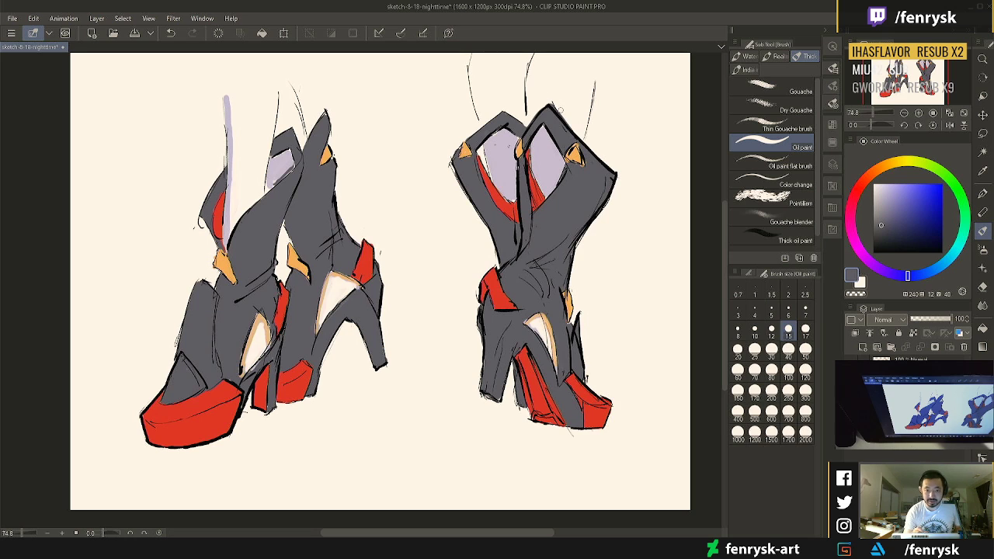
Paint white over most of the lavender in the right ankle opening of the right-hand pair, enlarging the brush to 25
key(x)
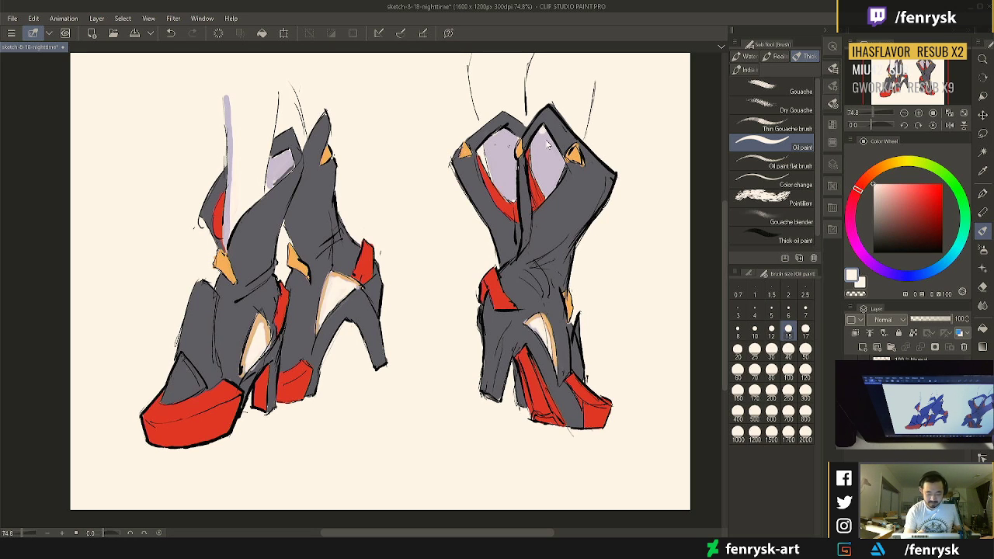
key(ctrl+z)
drag(535, 142, 545, 188)
key(bracketright)
key(bracketright)
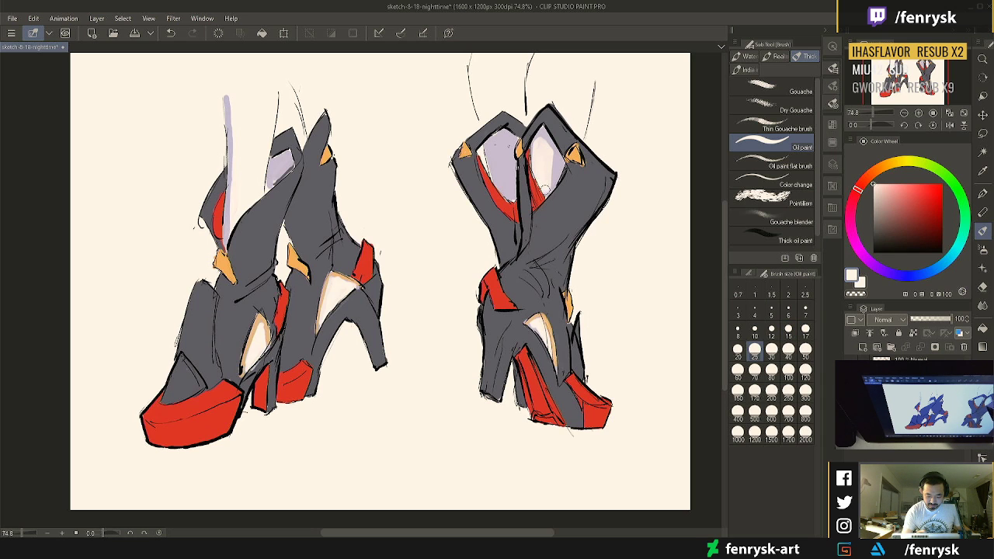
Touch up the red lining of the right ankle opening at brush size 15 and smooth its interior with off-white at size 20
alt+click(543, 190)
key(bracketleft)
alt+click(537, 187)
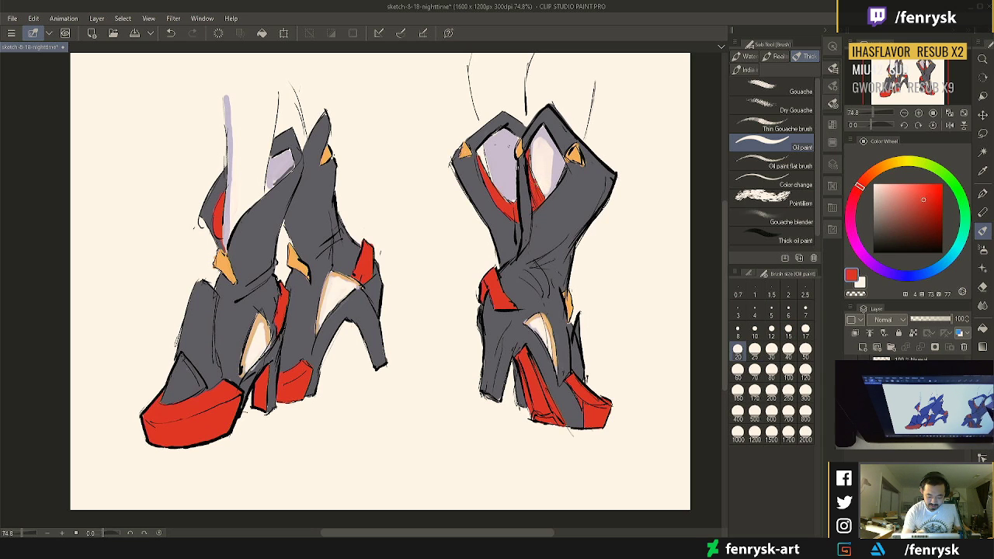
key(bracketleft)
key(bracketleft)
mouse_move(533, 175)
mouse_down()
mouse_move(541, 194)
mouse_move(533, 177)
mouse_move(543, 129)
mouse_move(547, 188)
mouse_up()
alt+click(554, 158)
key(bracketright)
key(bracketright)
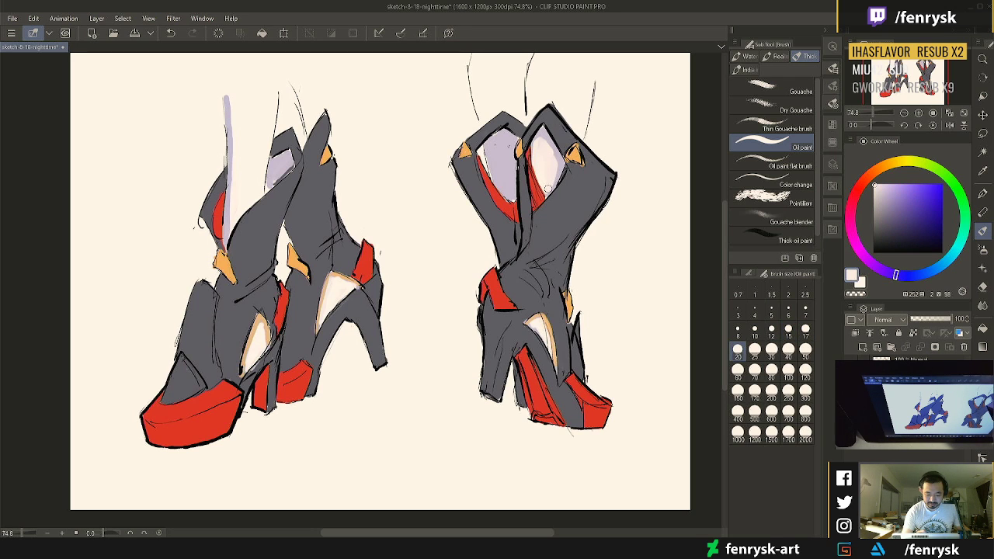
Refine the shading near the peak of the right ankle opening with sampled lavender and off-white at brush size 17
alt+click(550, 135)
key(bracketleft)
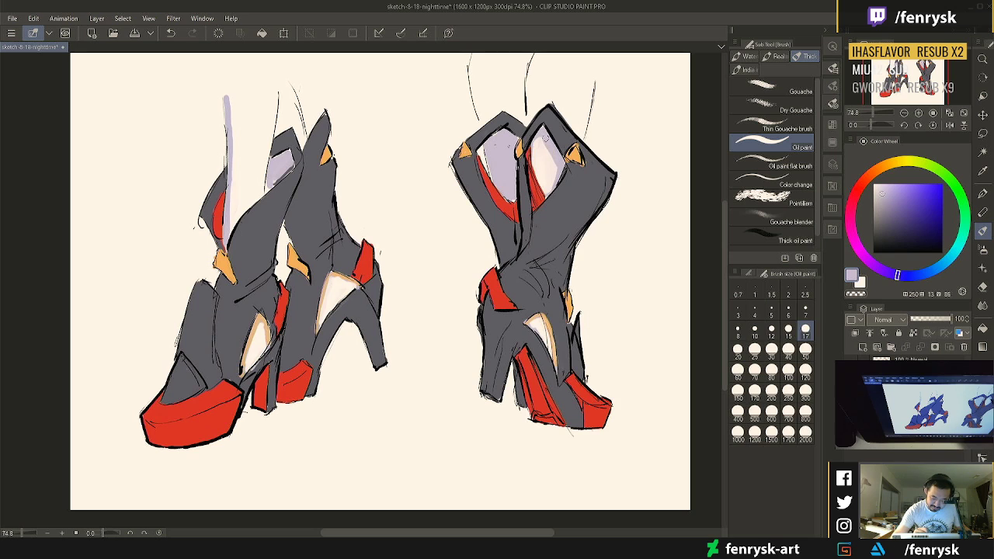
alt+click(550, 153)
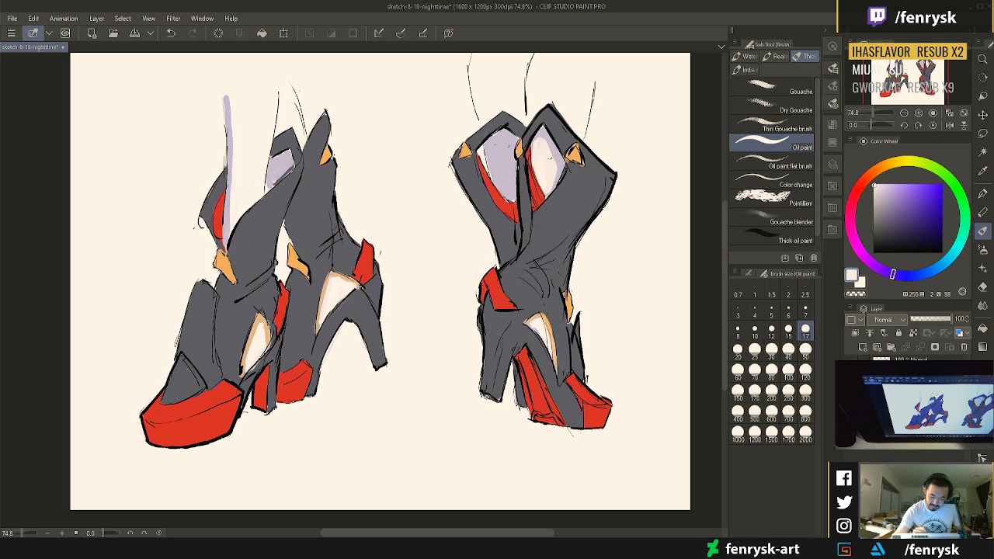
alt+click(548, 126)
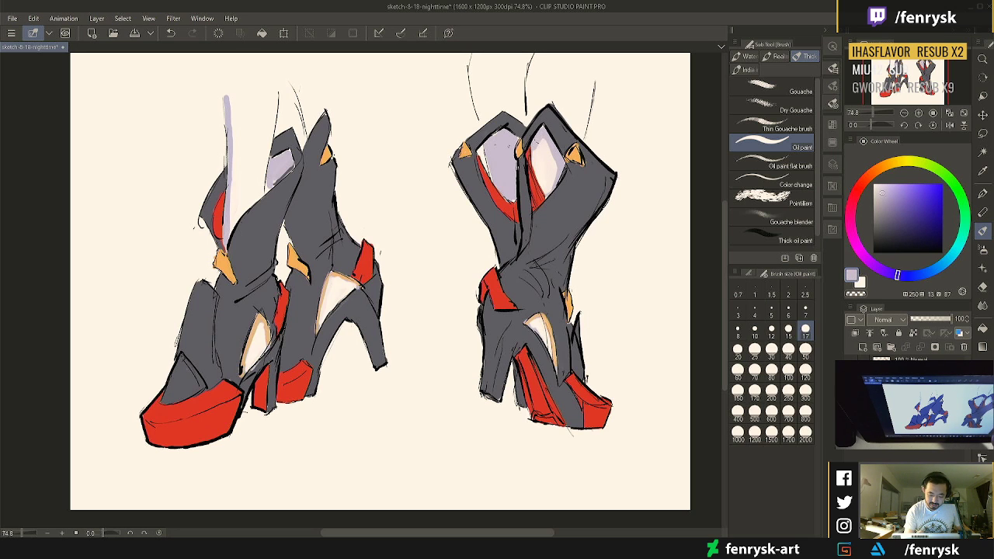
Lighten the middle of the right-hand pair's left ankle opening with sampled off-white, using brush sizes 25 and 17
alt+click(539, 147)
key(bracketright)
key(bracketright)
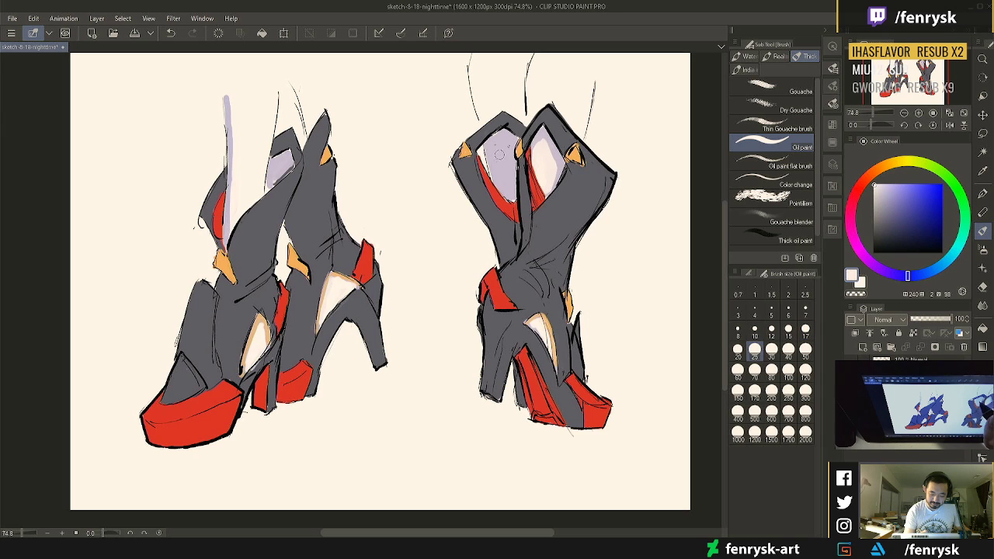
mouse_move(503, 145)
mouse_down()
mouse_move(508, 194)
mouse_move(506, 152)
mouse_up()
key(bracketleft)
key(bracketleft)
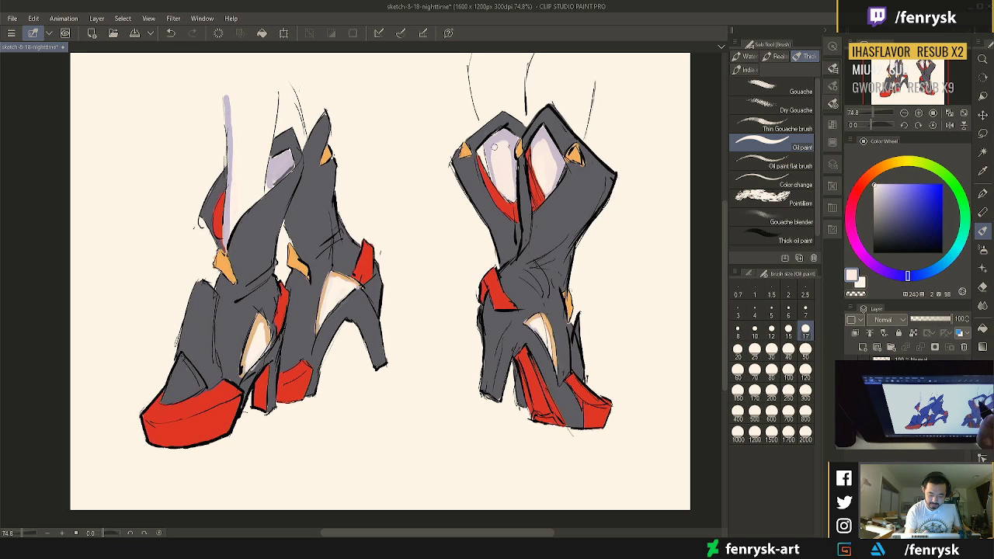
Blend the left ankle opening's lavender shadow into the off-white with sampled colours, using brush sizes 17 and 12
alt+click(502, 134)
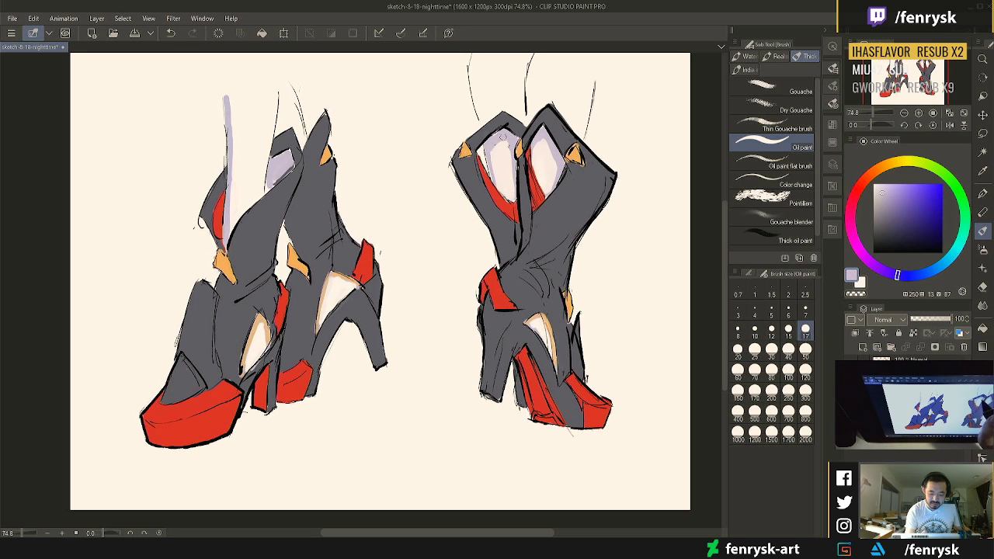
alt+click(501, 146)
key(bracketleft)
key(bracketleft)
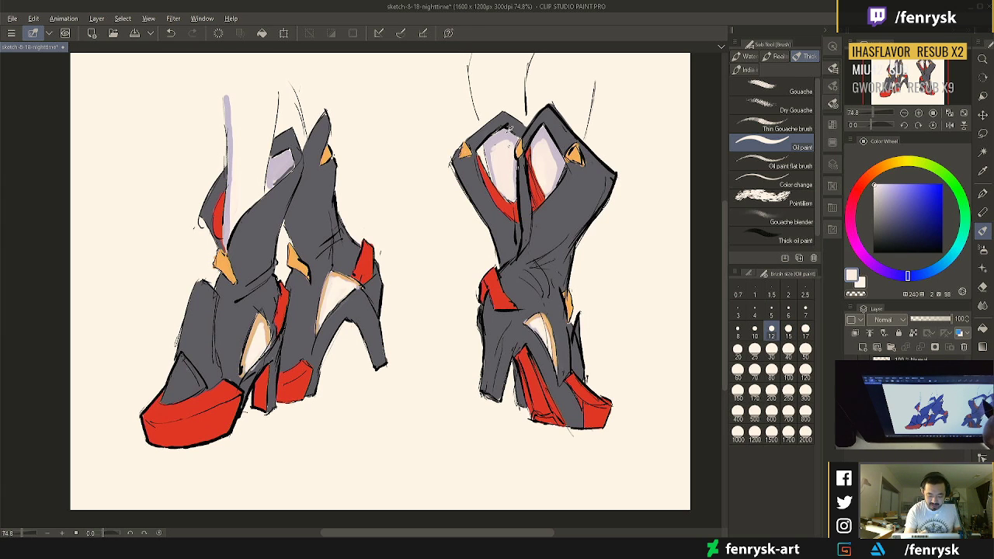
alt+click(514, 141)
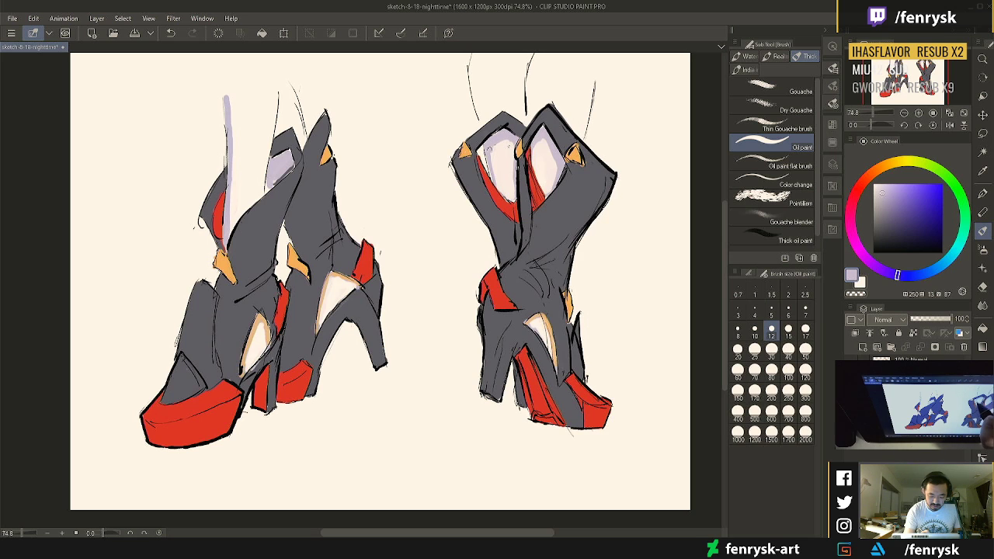
drag(492, 152, 496, 183)
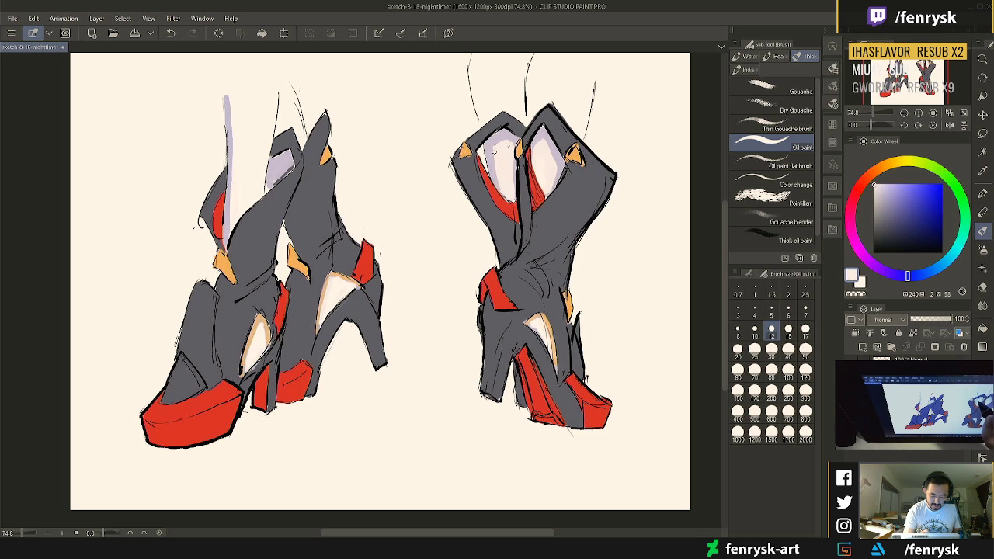
alt+click(503, 199)
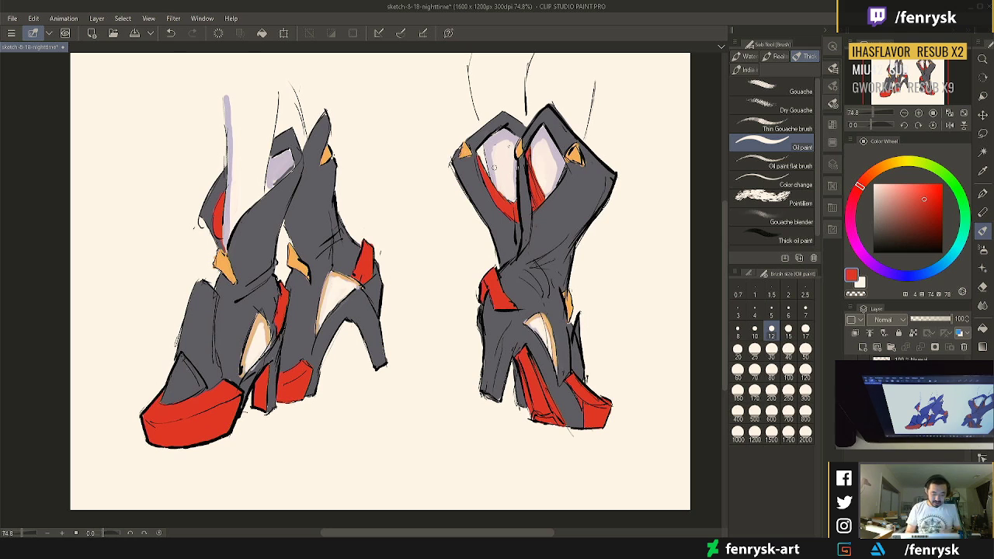
Paint a lavender shadow stroke along the leg line above the left-hand pair's rear shoe at brush size 17
alt+click(275, 153)
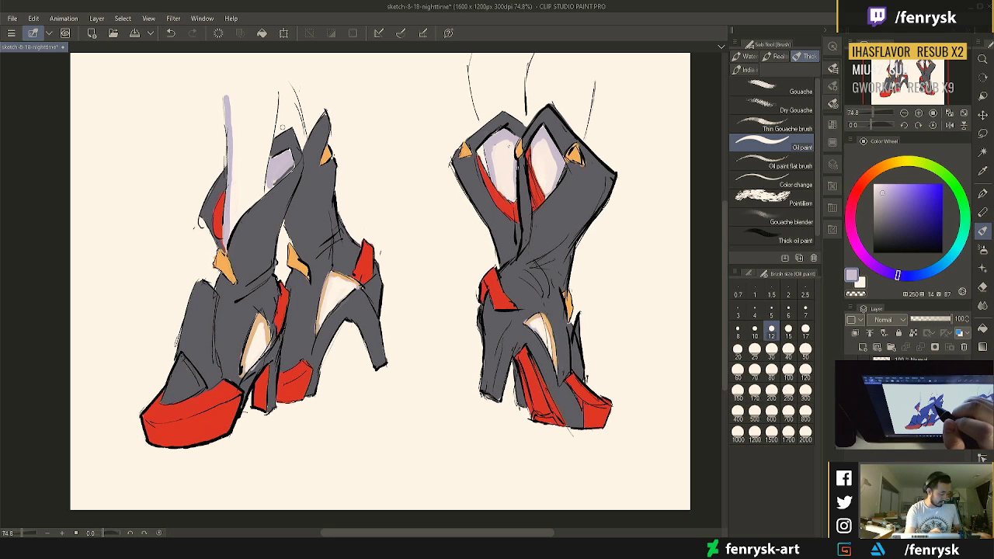
key(bracketright)
key(bracketright)
mouse_move(283, 87)
mouse_down()
mouse_move(276, 135)
mouse_move(282, 83)
mouse_up()
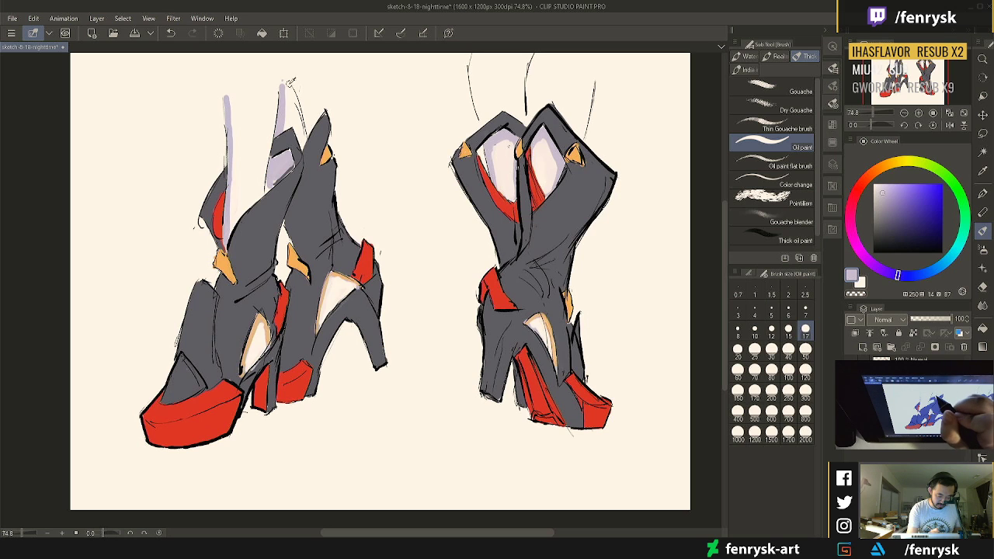
Brush white beside the rear shoe's leg shadow and into its ankle opening, blending it with lavender and off-white
key(x)
drag(284, 81, 276, 164)
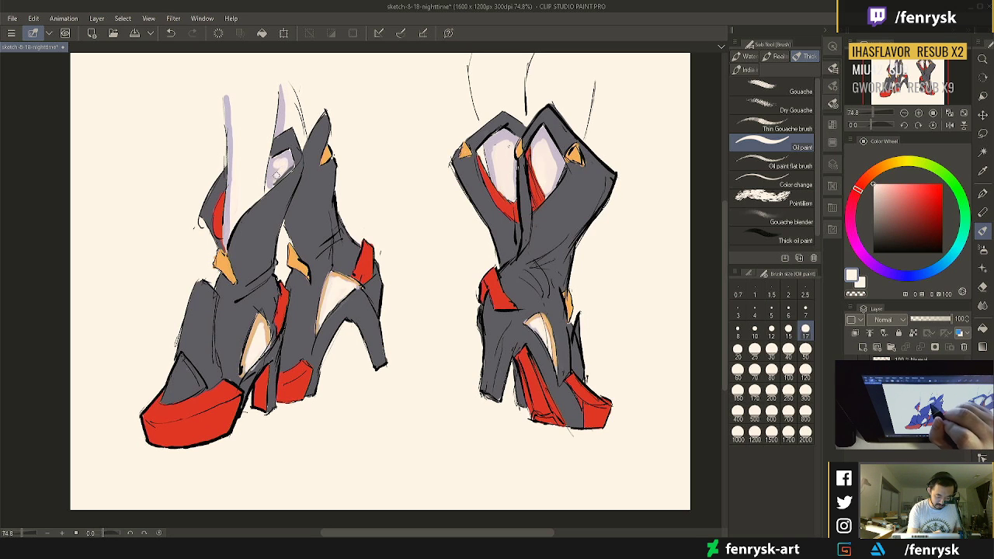
key(x)
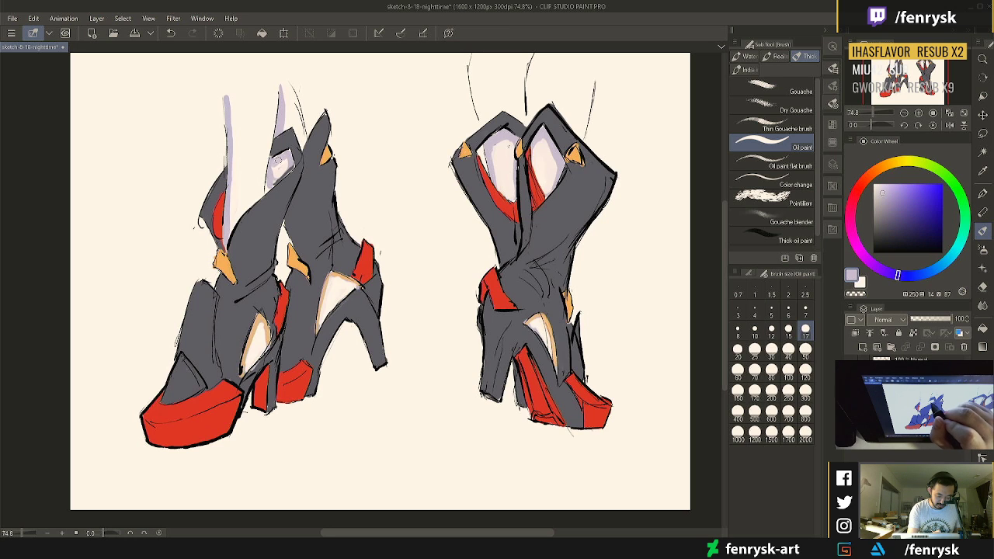
alt+click(286, 160)
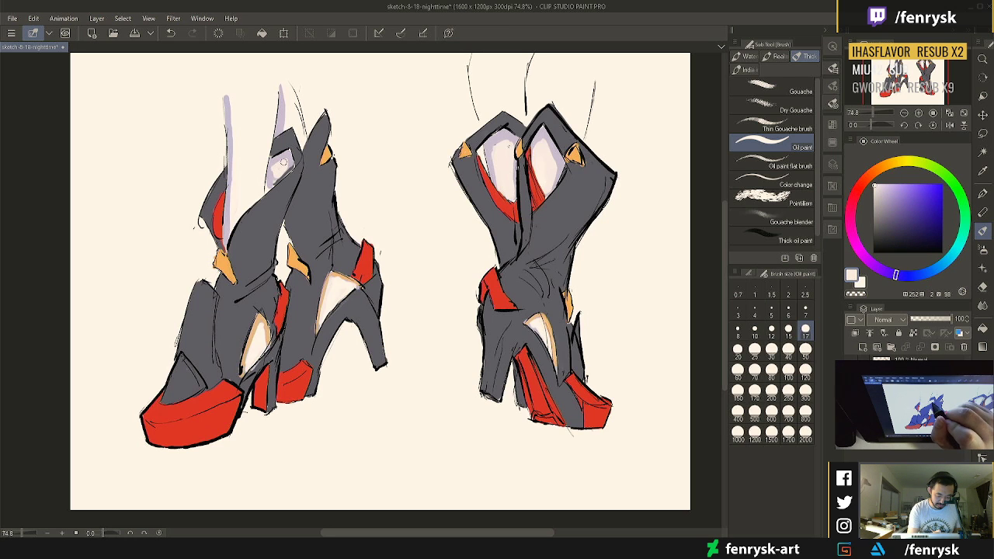
key(x)
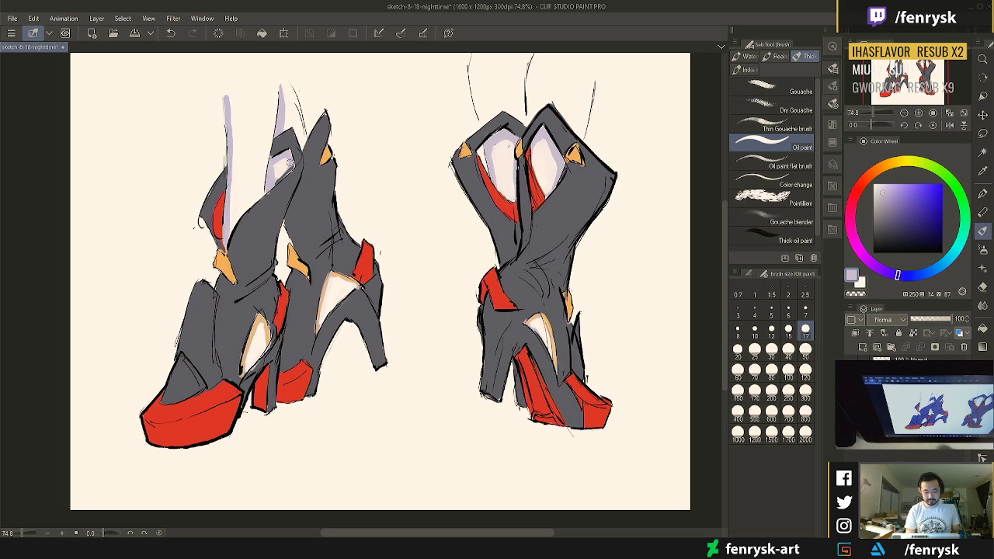
Clean up the lower edge of the rear shoe's ankle opening with the sampled blue-grey
alt+click(318, 172)
mouse_move(292, 164)
mouse_down()
mouse_move(274, 189)
mouse_move(284, 163)
mouse_up()
key(x)
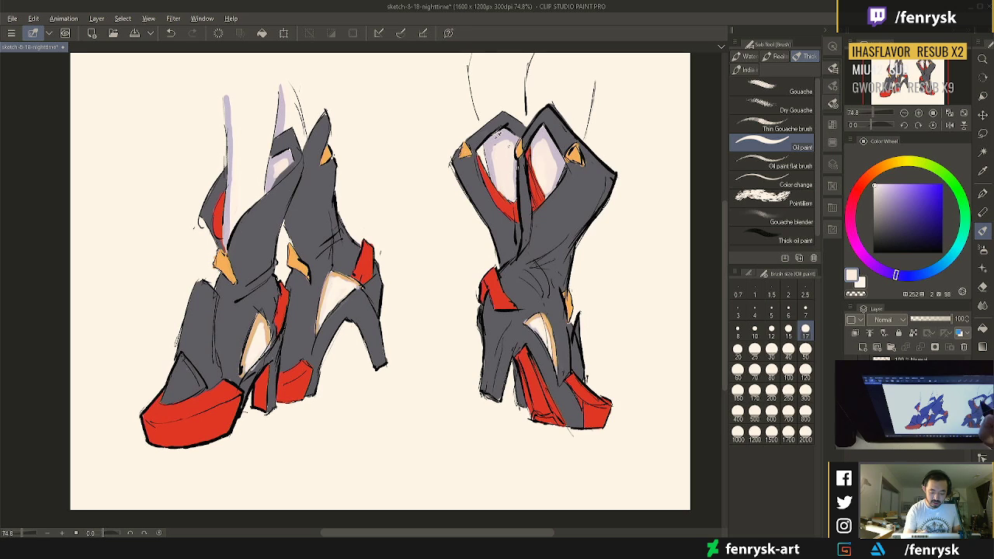
Paint a lavender shadow along the leftmost leg line above the right-hand pair and tidy the shoe's rim in blue-grey
alt+click(473, 78)
mouse_move(482, 122)
mouse_down()
mouse_move(471, 62)
mouse_move(482, 122)
mouse_up()
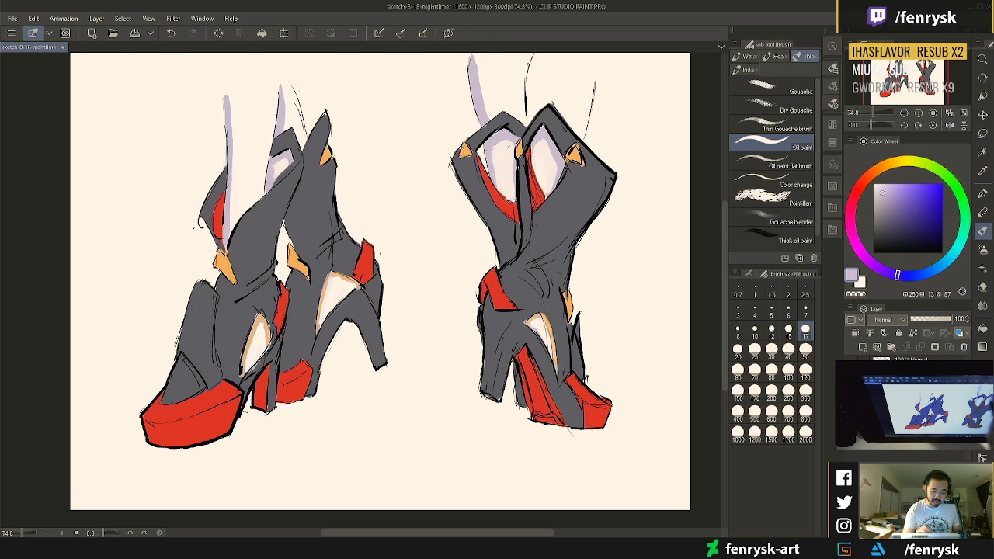
alt+click(489, 124)
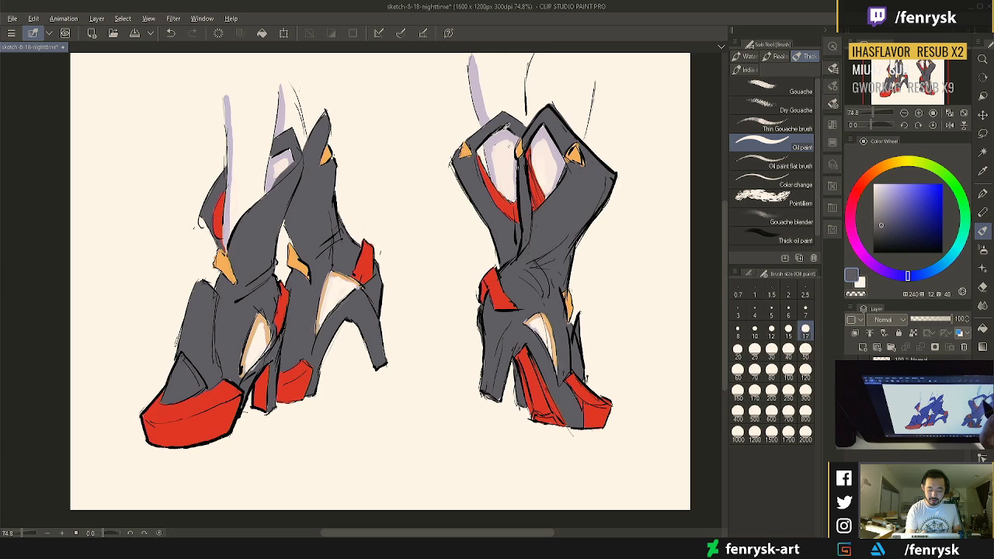
Rework the right-hand pair's left ankle opening with off-white, shaping a lavender shadow band that continues the leg line
alt+click(506, 115)
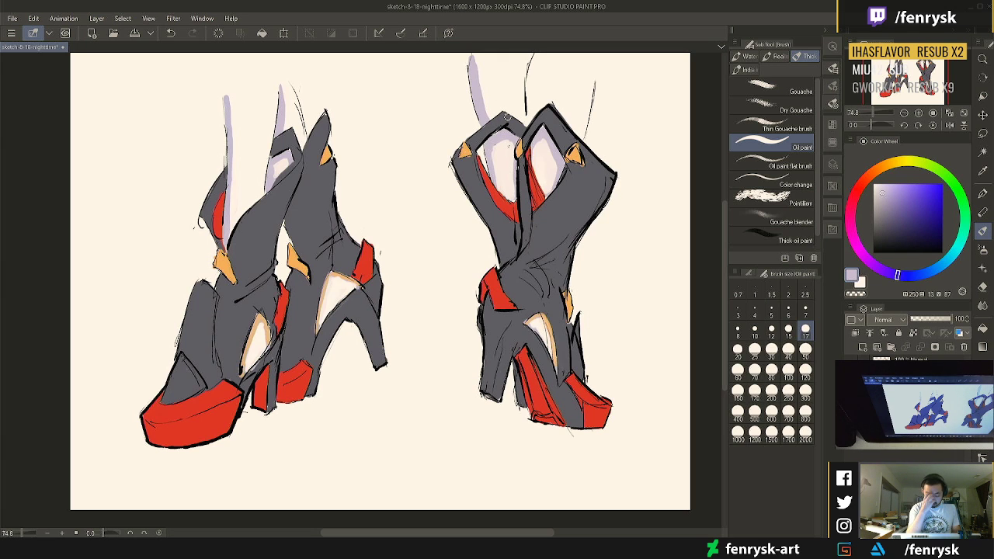
alt+click(503, 138)
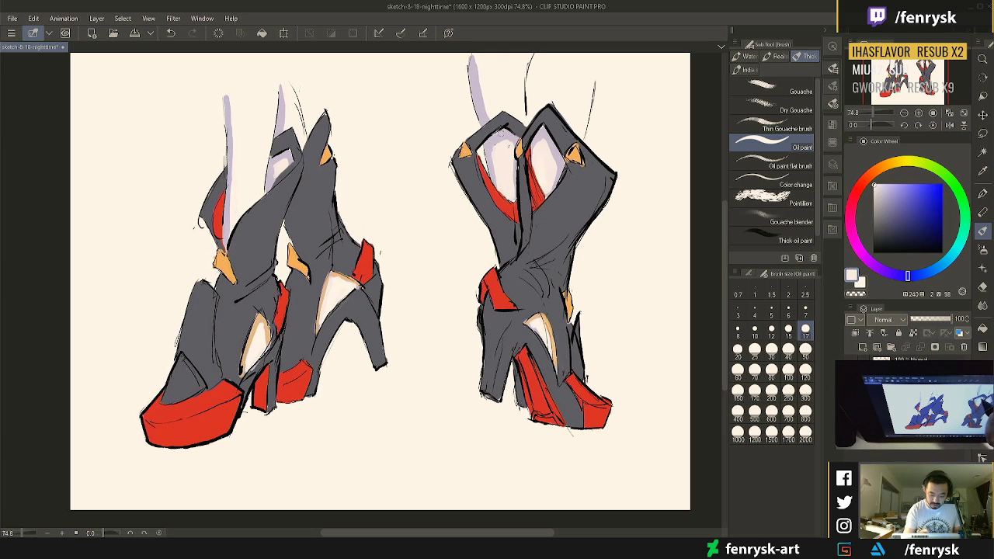
mouse_move(501, 134)
mouse_down()
mouse_move(510, 140)
mouse_move(496, 187)
mouse_up()
alt+click(493, 147)
alt+click(499, 161)
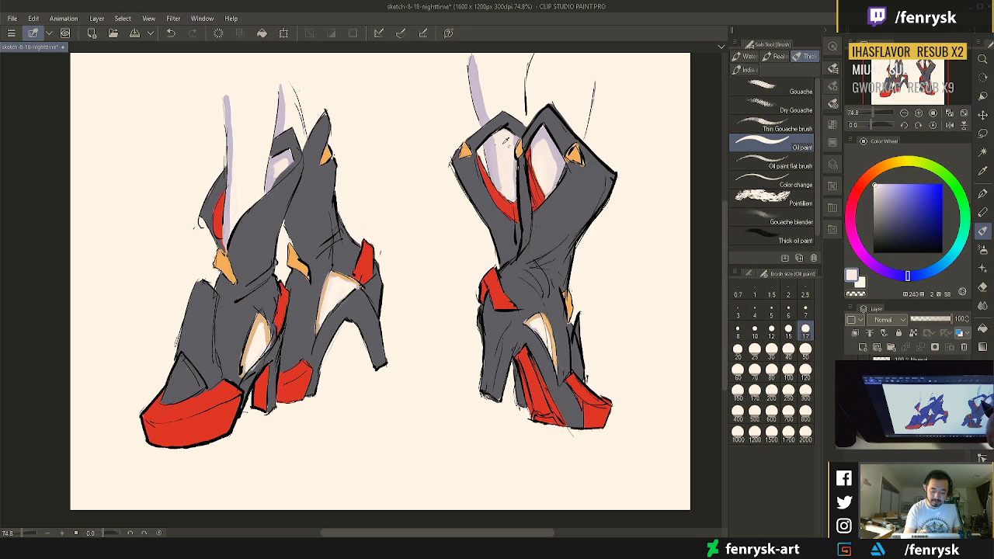
drag(495, 137, 501, 187)
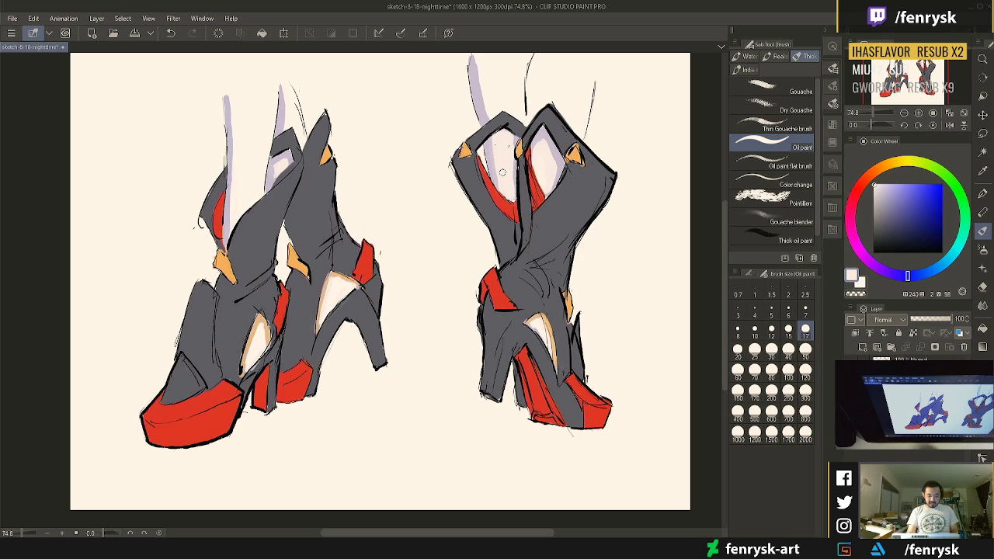
Paint lavender shadows along the middle and rightmost leg lines above the right-hand pair, using brush sizes 17 and 25
alt+click(505, 159)
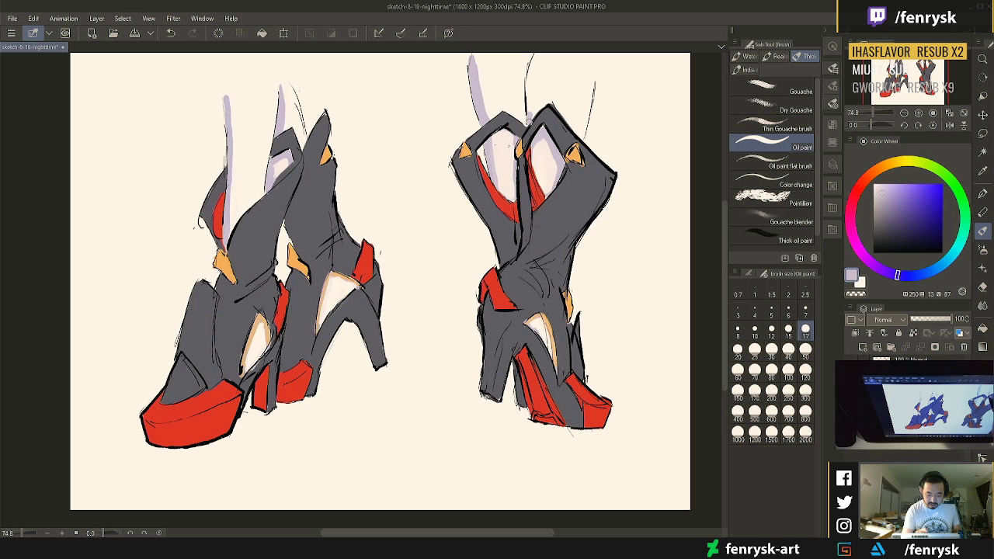
mouse_move(528, 76)
mouse_down()
mouse_move(531, 113)
mouse_move(538, 53)
mouse_up()
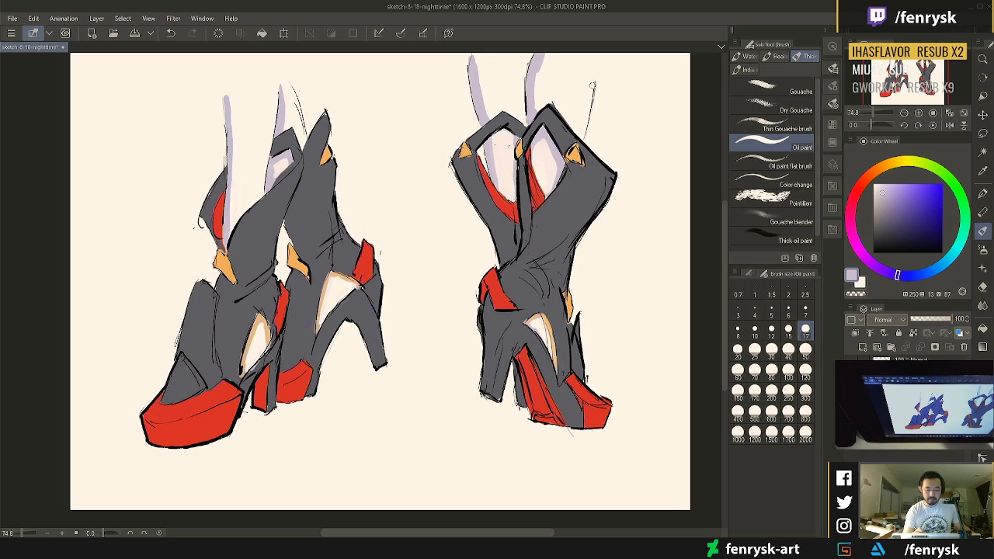
key(])
key(])
drag(593, 59, 582, 132)
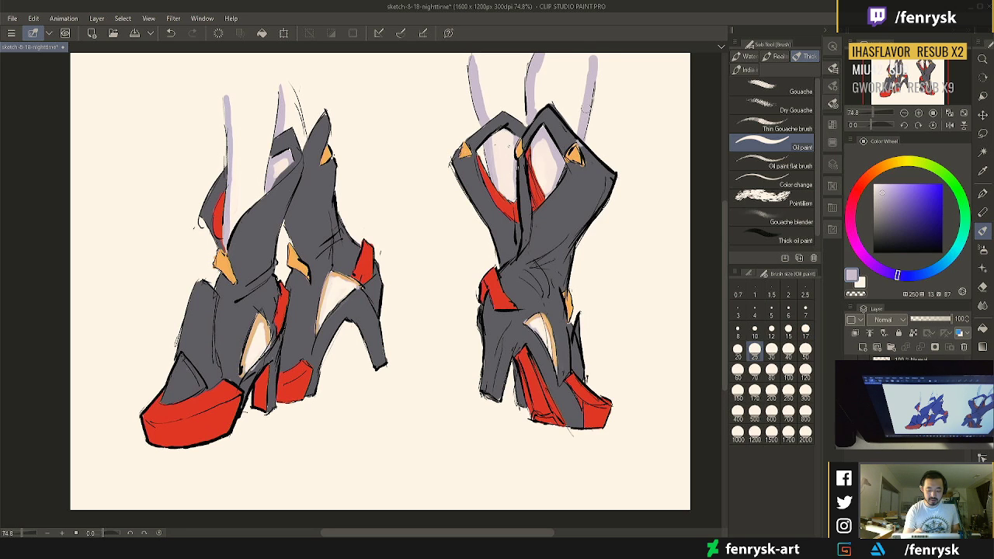
alt+click(594, 155)
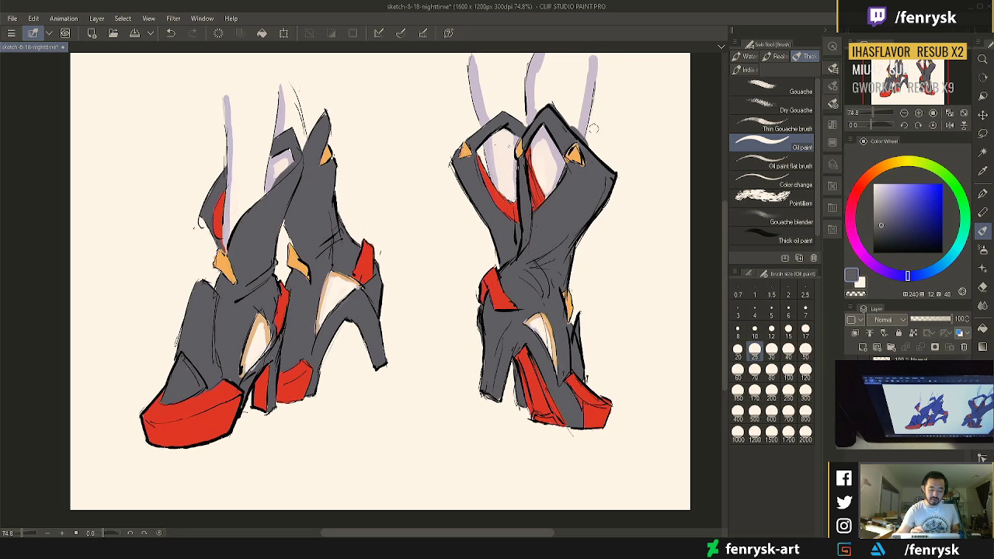
Try a darker blue-grey Airbrush shadow along the arch of the left-hand pair's rear shoe
alt+click(577, 106)
key(b)
alt+click(583, 125)
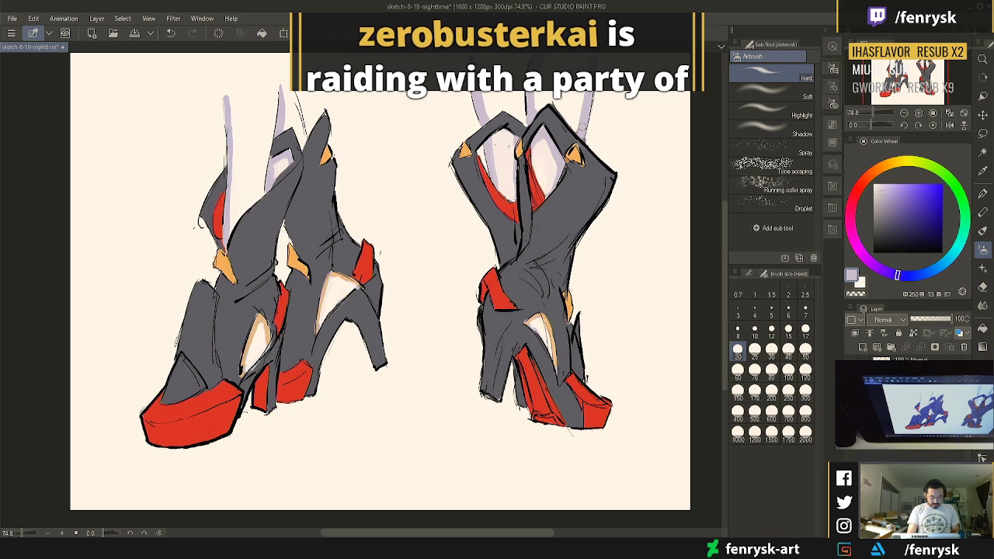
alt+click(296, 316)
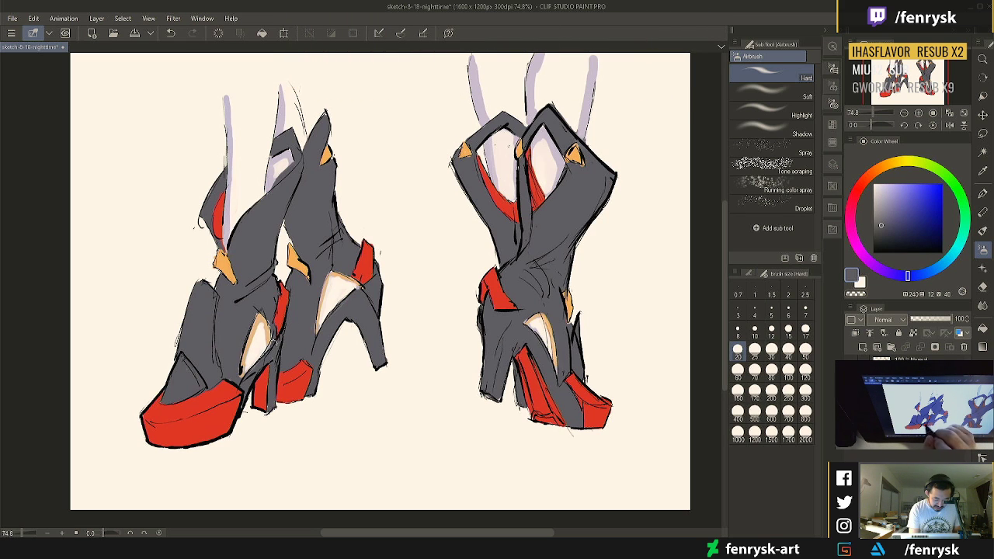
drag(250, 370, 275, 340)
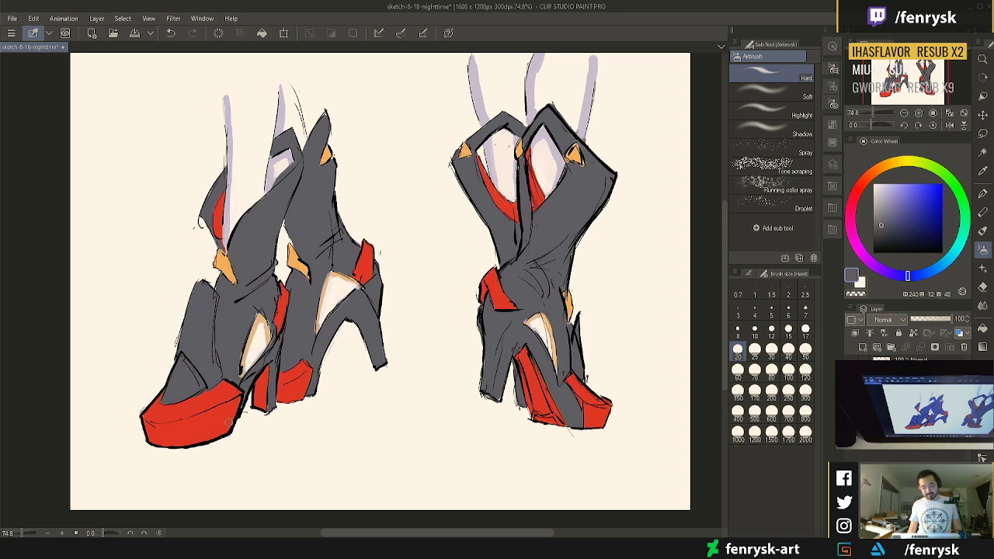
drag(882, 226, 895, 231)
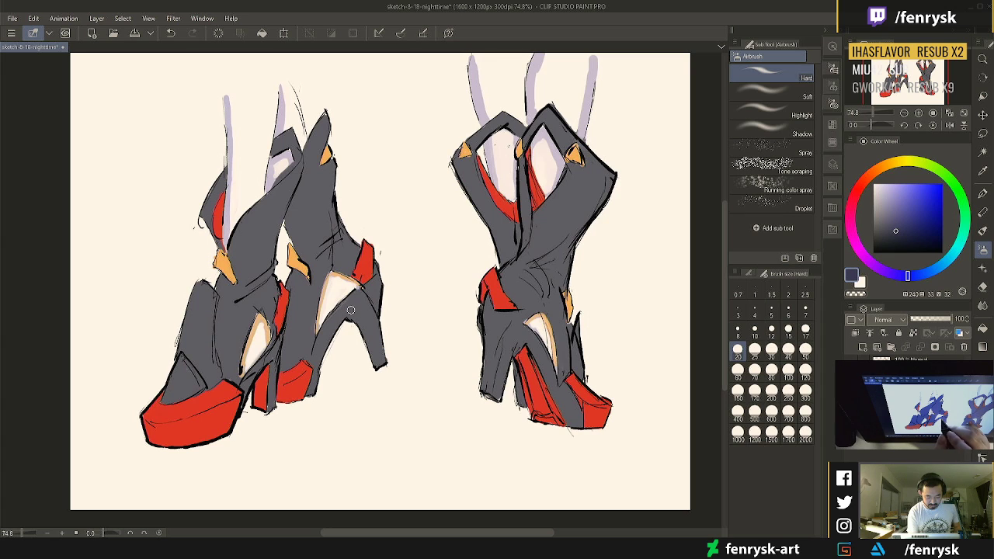
drag(351, 309, 326, 342)
key(ctrl+z)
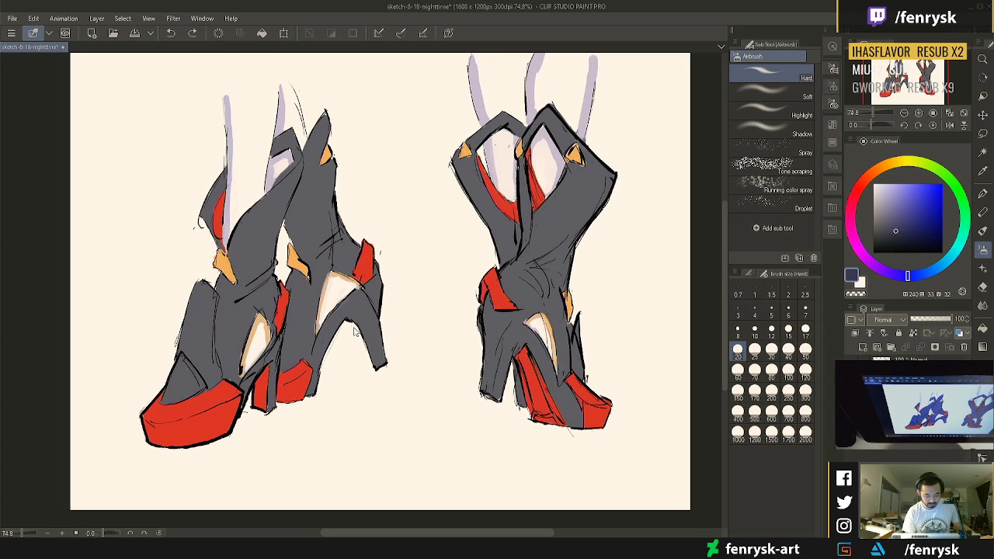
Paint a dark blue-grey shadow (240, 19, 26) with the Oil paint brush along the left-hand pair's rear shoe arch and heel
click(863, 347)
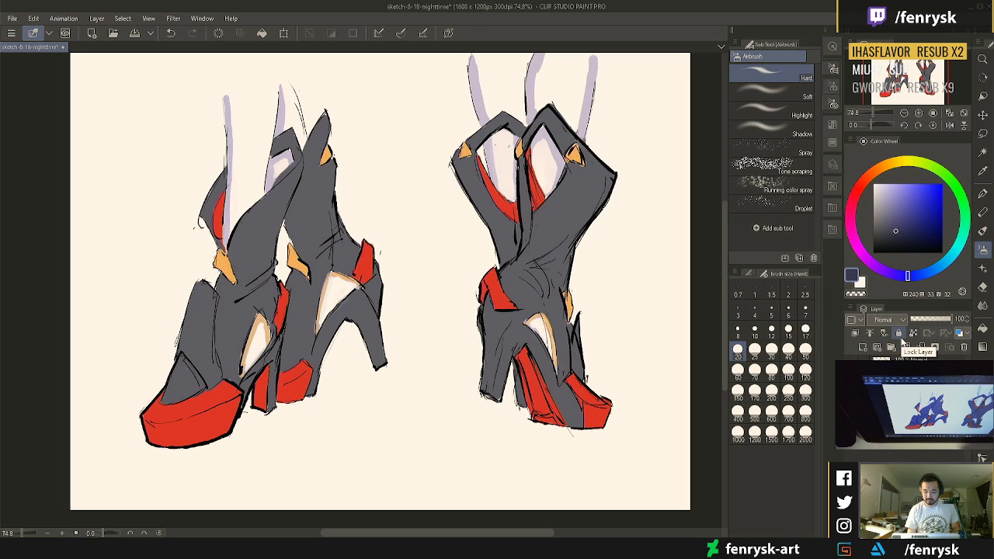
click(885, 234)
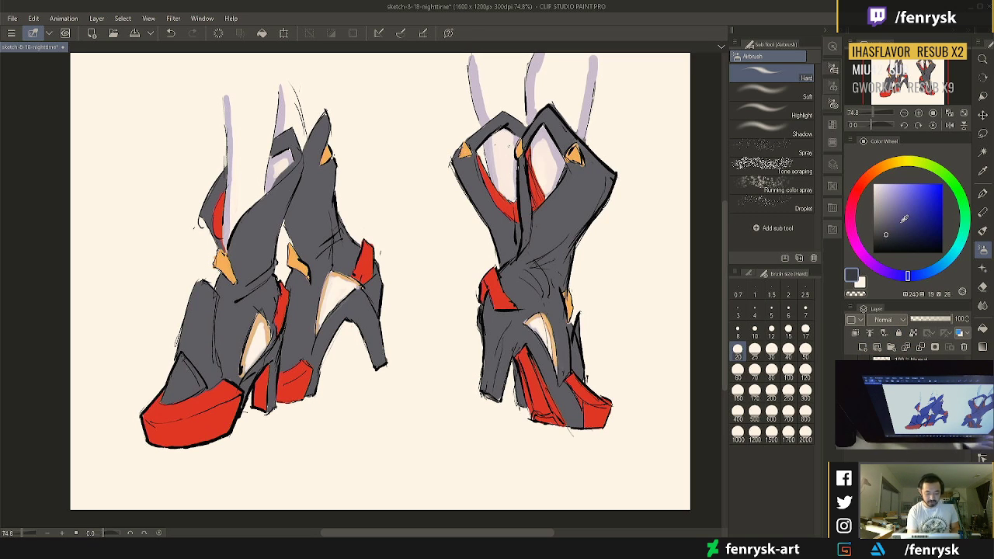
drag(347, 311, 344, 318)
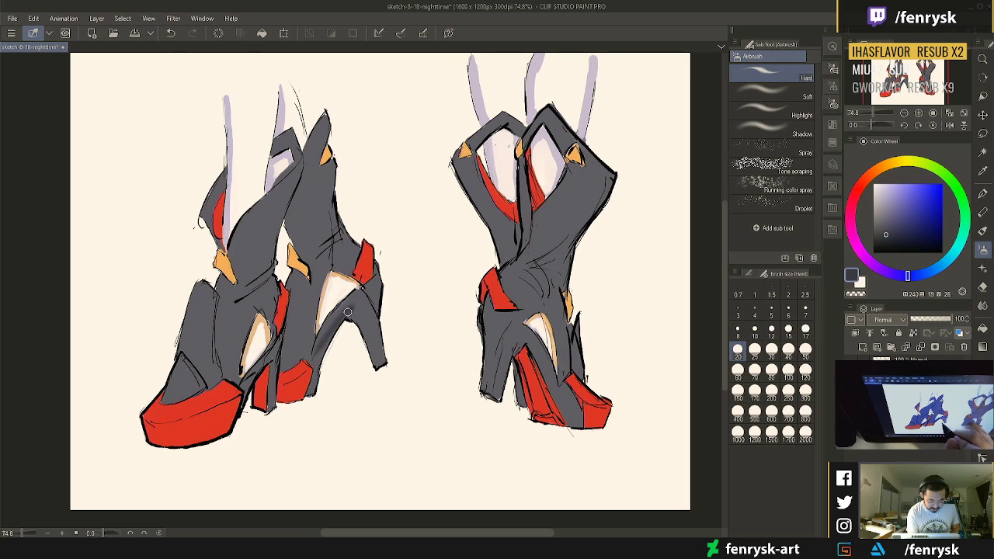
key(ctrl+z)
key(b)
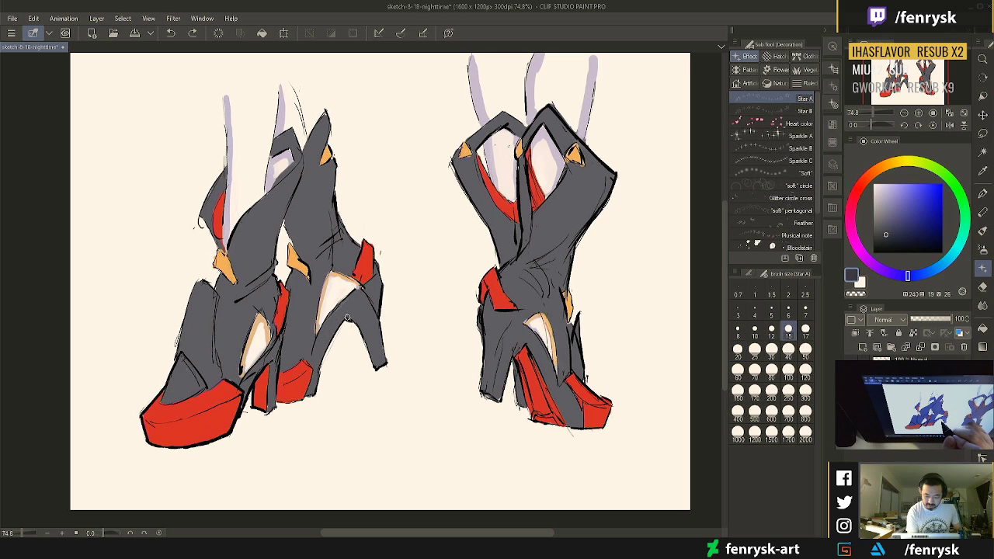
key(b)
mouse_move(351, 306)
mouse_down()
mouse_move(317, 357)
mouse_move(308, 398)
mouse_up()
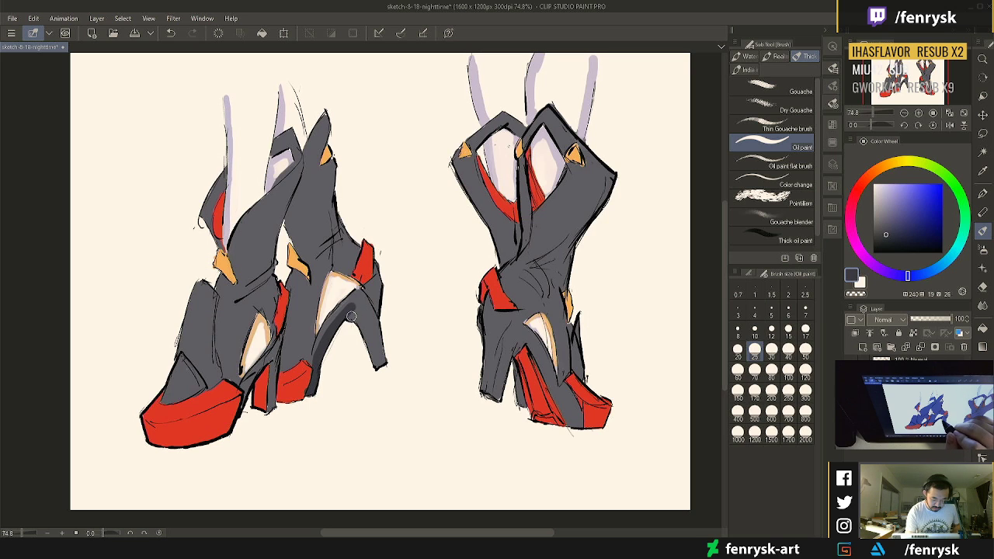
mouse_move(351, 316)
mouse_down()
mouse_move(378, 289)
mouse_move(380, 354)
mouse_move(380, 329)
mouse_up()
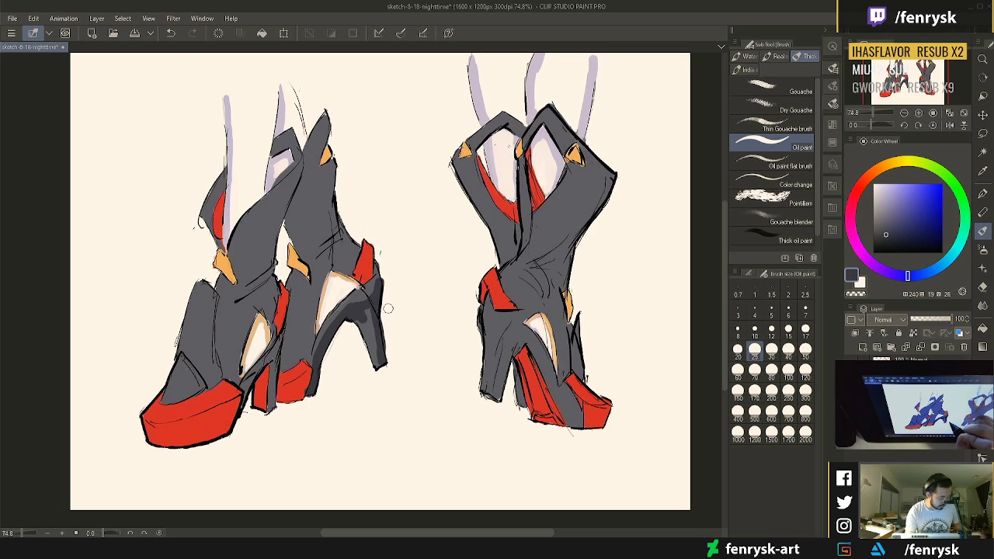
key(ctrl+z)
mouse_move(379, 292)
mouse_down()
mouse_move(379, 283)
mouse_move(379, 365)
mouse_move(360, 315)
mouse_up()
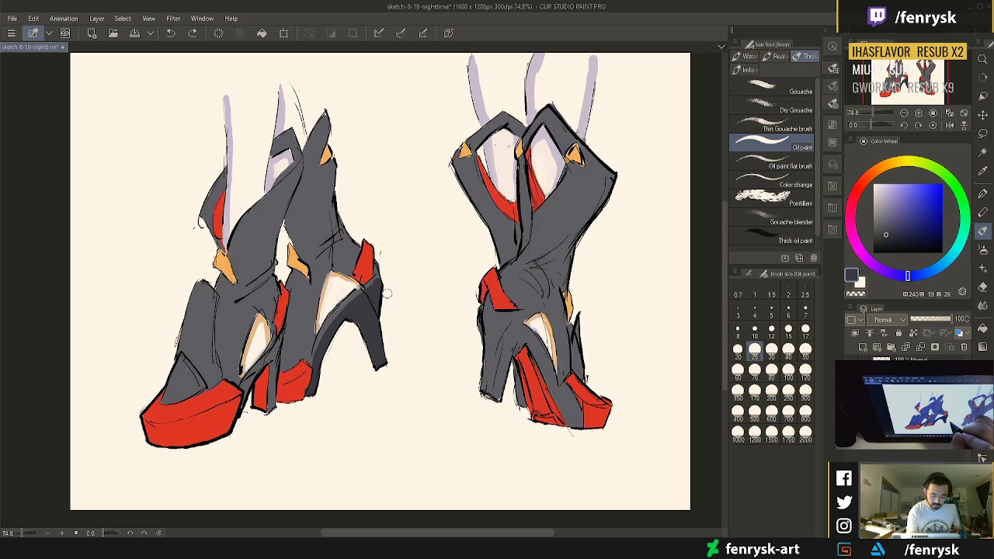
Extend the dark shadow around the top of the rear shoe's heel, below the red tab, with brush size 15
key(bracketleft)
key(bracketleft)
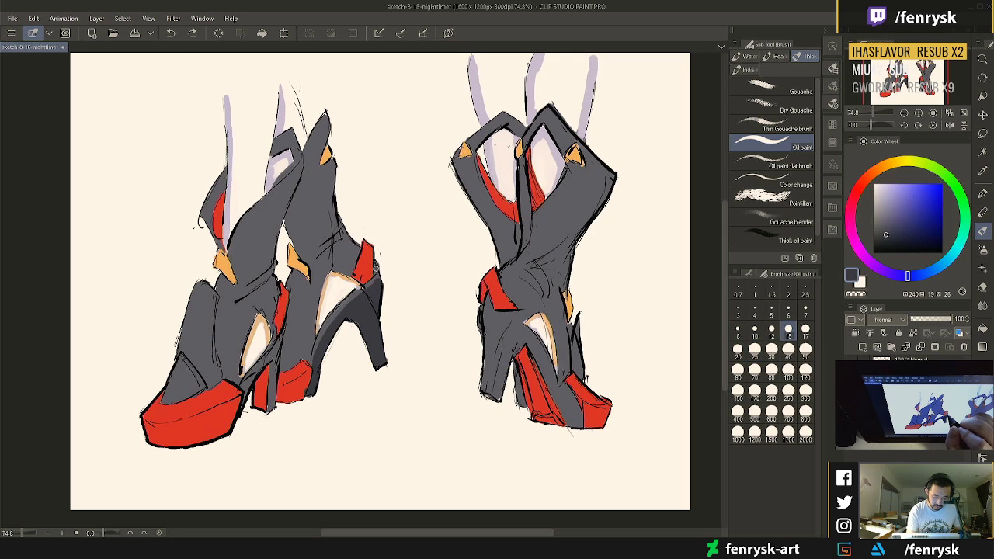
mouse_move(375, 275)
mouse_down()
mouse_move(362, 290)
mouse_move(372, 283)
mouse_up()
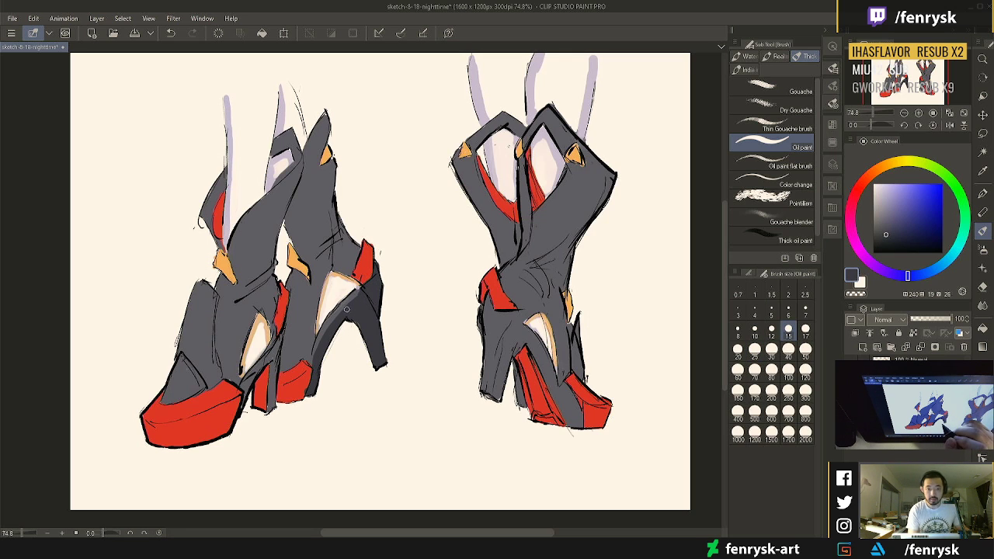
Paint a dark blue-grey shadow over the lower part of the front shoe's raised instep flap with brush size 25
key(bracketright)
key(bracketright)
key(bracketright)
key(bracketright)
key(bracketright)
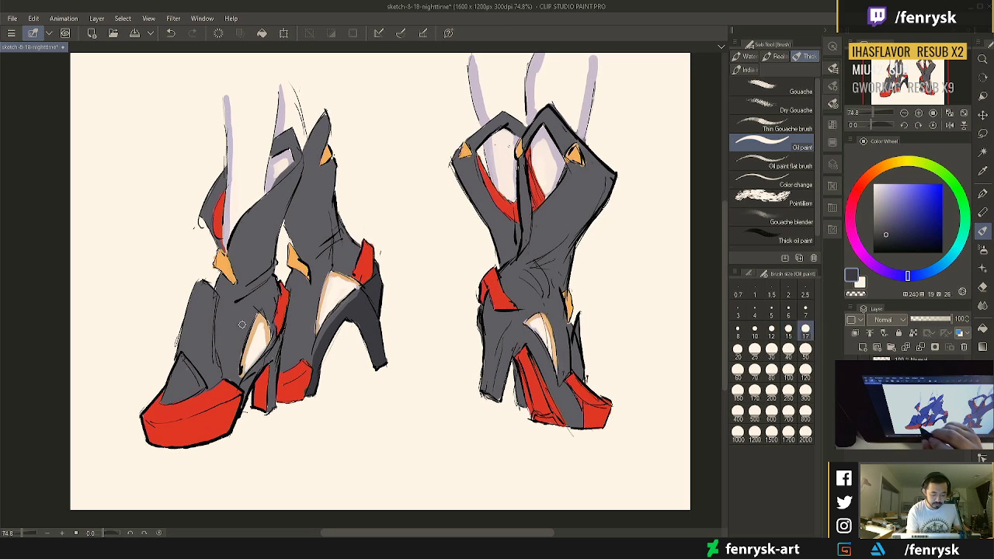
key(bracketleft)
key(bracketleft)
mouse_move(200, 308)
mouse_down()
mouse_move(197, 316)
mouse_move(211, 305)
mouse_move(210, 381)
mouse_move(188, 353)
mouse_move(203, 327)
mouse_move(185, 344)
mouse_move(191, 319)
mouse_move(180, 343)
mouse_up()
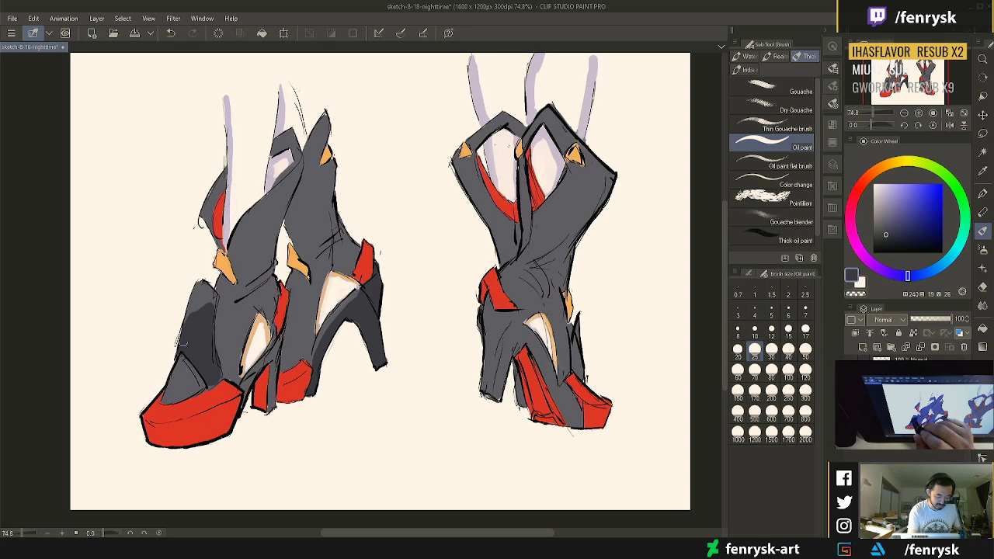
Soften the upper edge of the instep flap's shadow with sampled blue-grey at brush size 15, and resample the dark shadow colour
key(bracketleft)
key(bracketleft)
key(bracketleft)
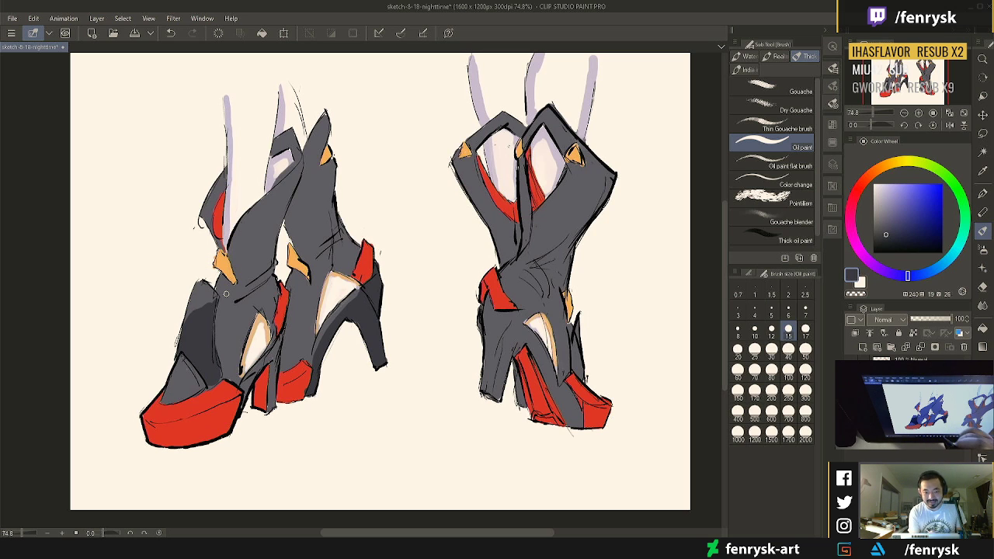
alt+click(209, 300)
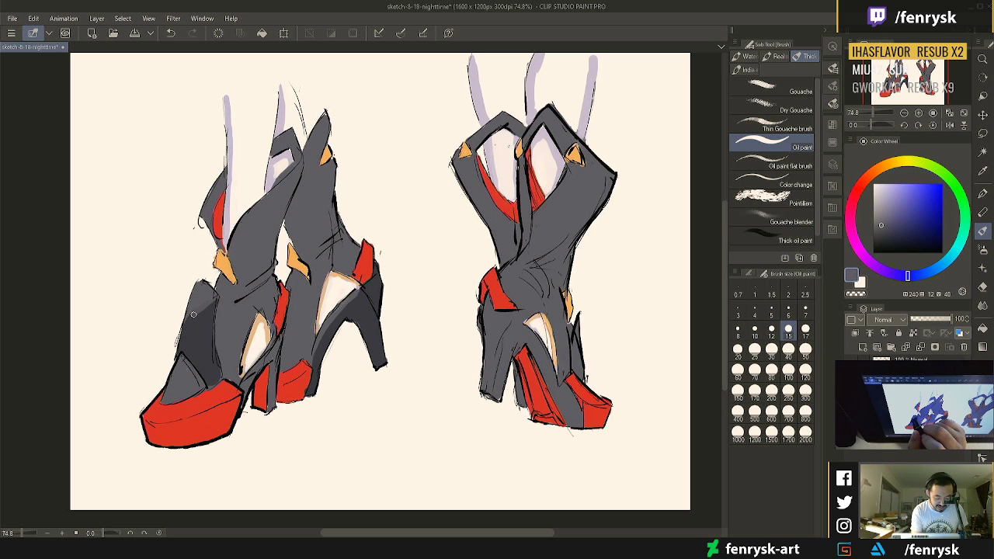
alt+click(191, 327)
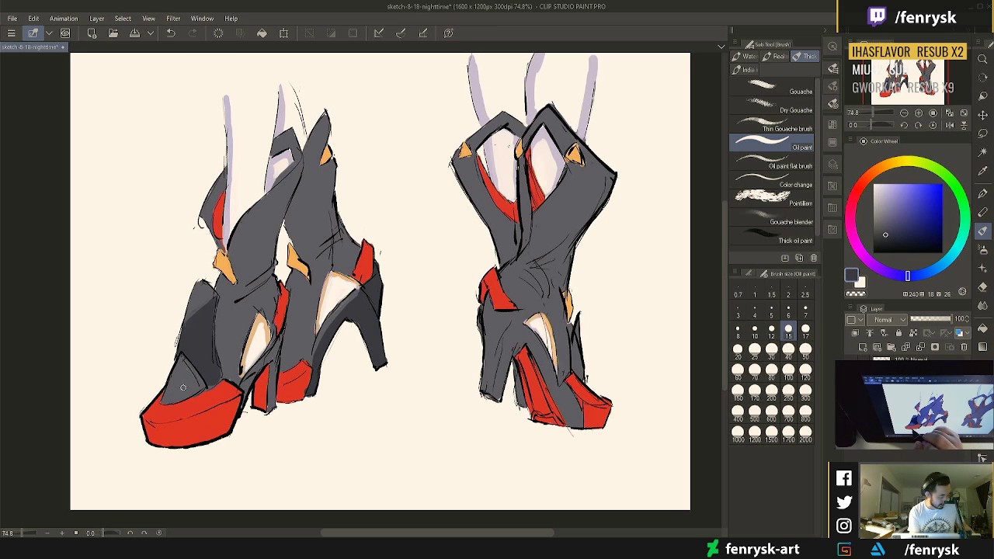
Shade the front shoe's triangular toe panel in dark blue-grey above the red platform, using brush sizes 25, 17 and 15
key(bracketright)
key(bracketright)
key(bracketright)
mouse_move(185, 367)
mouse_down()
mouse_move(197, 384)
mouse_move(184, 392)
mouse_up()
key(bracketleft)
key(bracketleft)
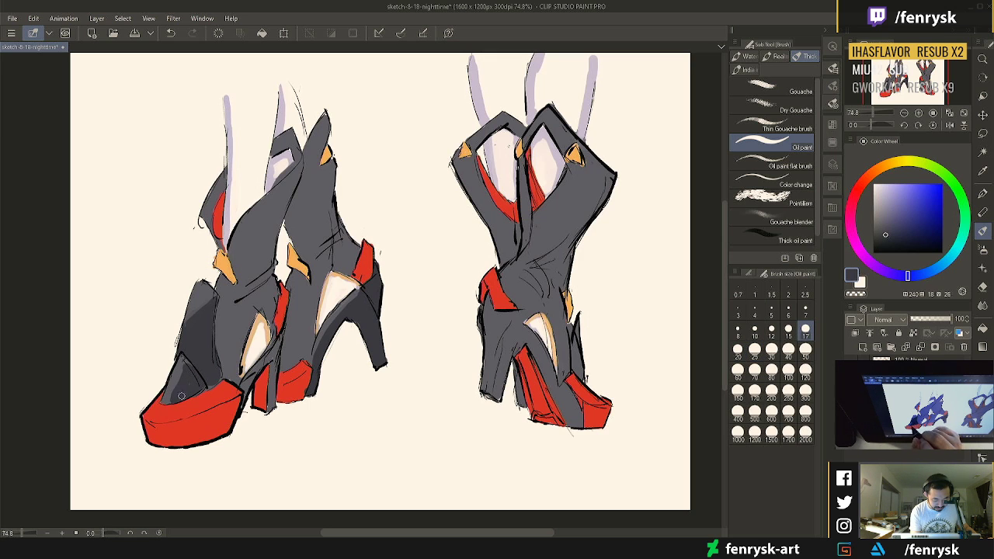
key(bracketleft)
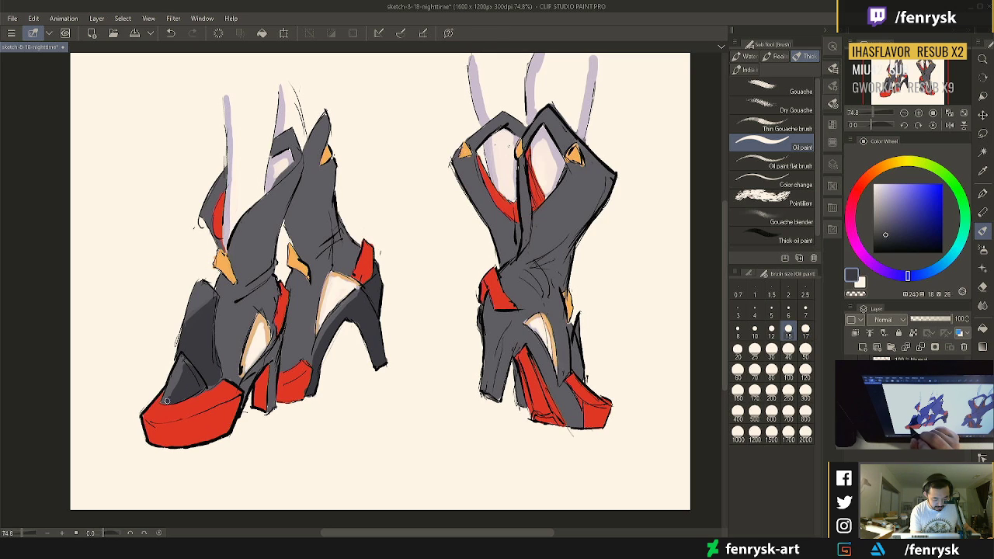
Paint a dark shadow on the front shoe's side between the instep flap and the side opening, using brush sizes 30 and 25
key(bracketright)
key(bracketright)
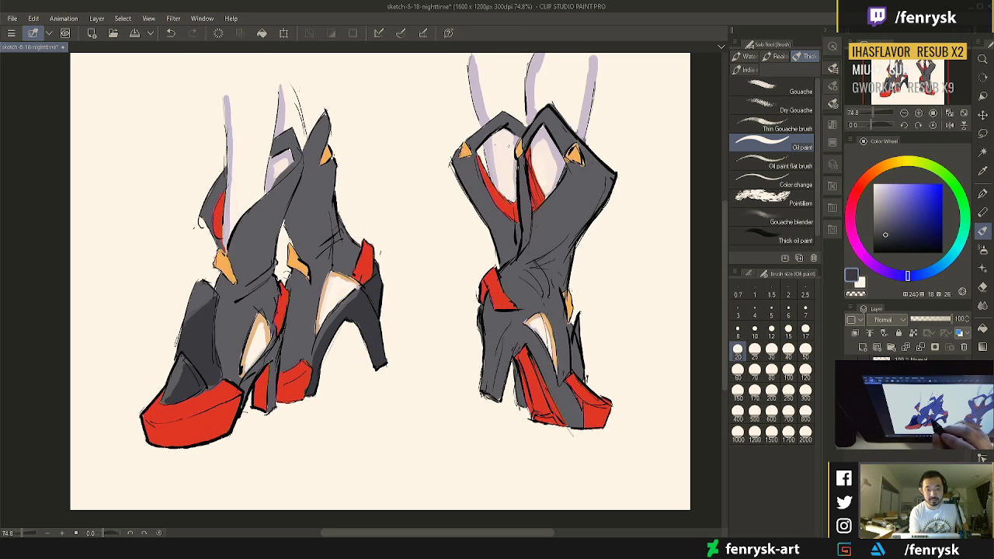
key(bracketright)
key(bracketright)
key(bracketright)
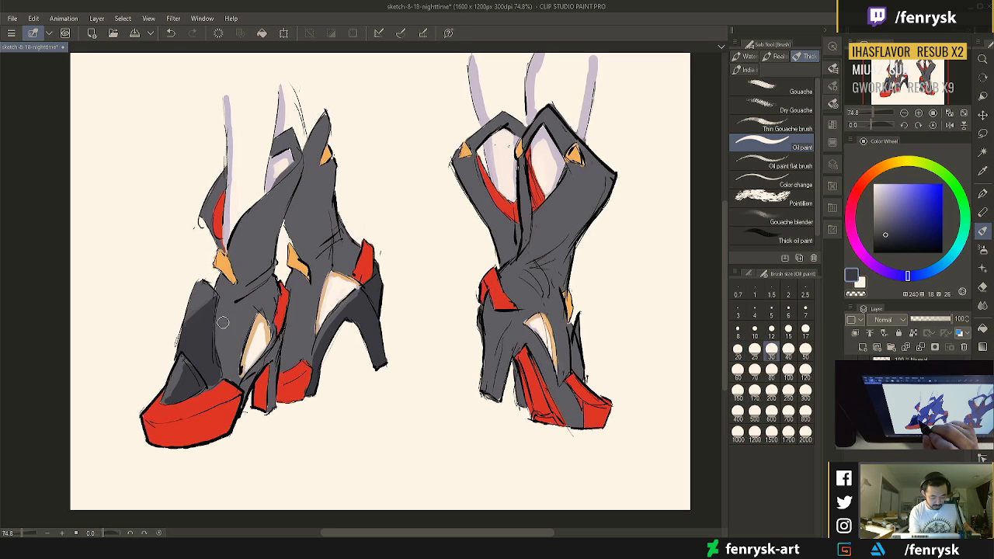
key(bracketleft)
key(bracketleft)
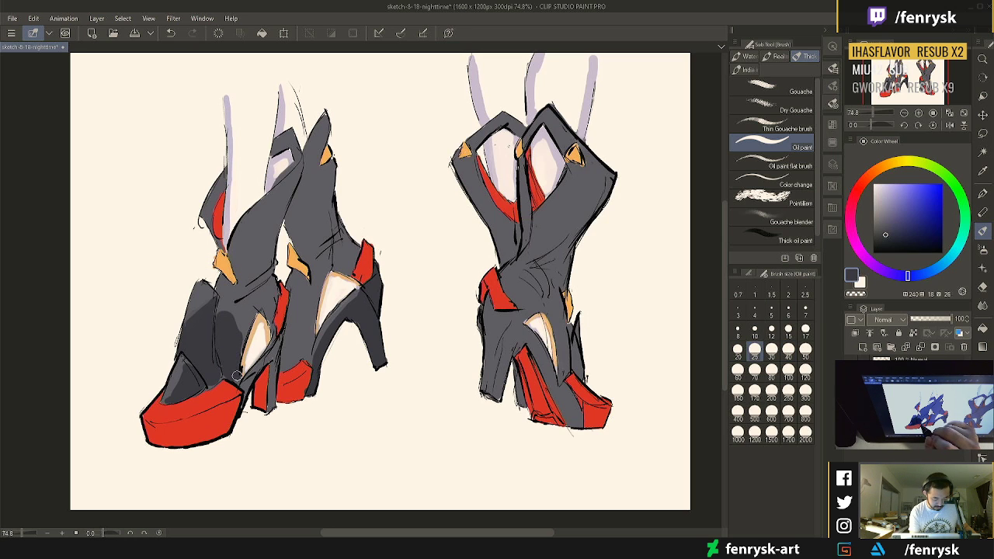
key(bracketleft)
key(bracketleft)
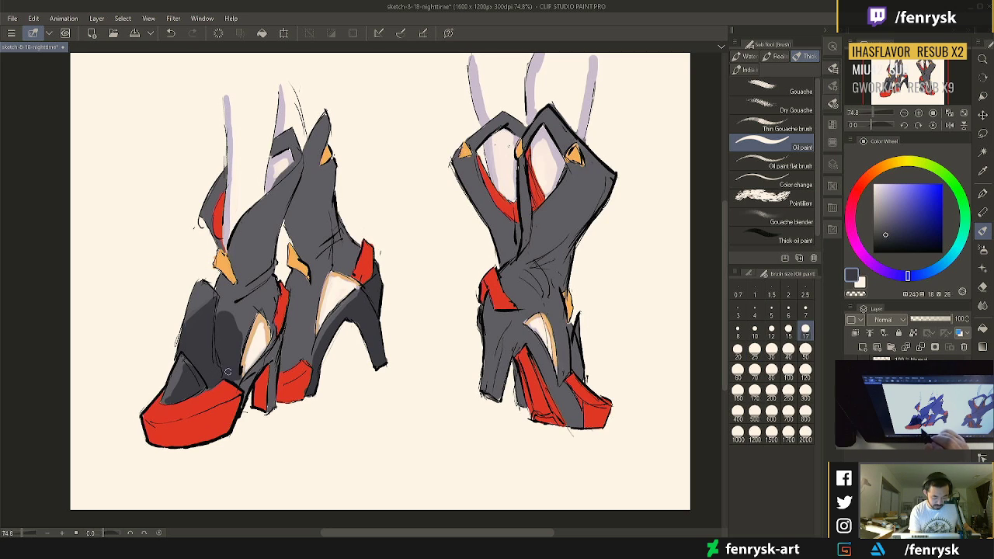
Darken the front shoe's lower strap and its heel beside the red panel, using brush sizes 25 and 17
key(bracketright)
key(bracketright)
key(bracketleft)
key(bracketleft)
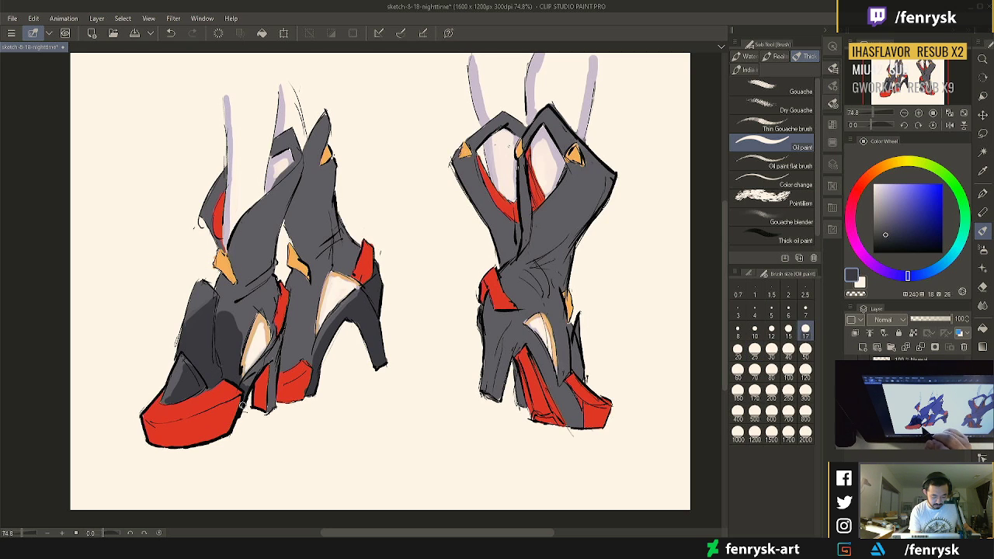
key(bracketright)
key(bracketright)
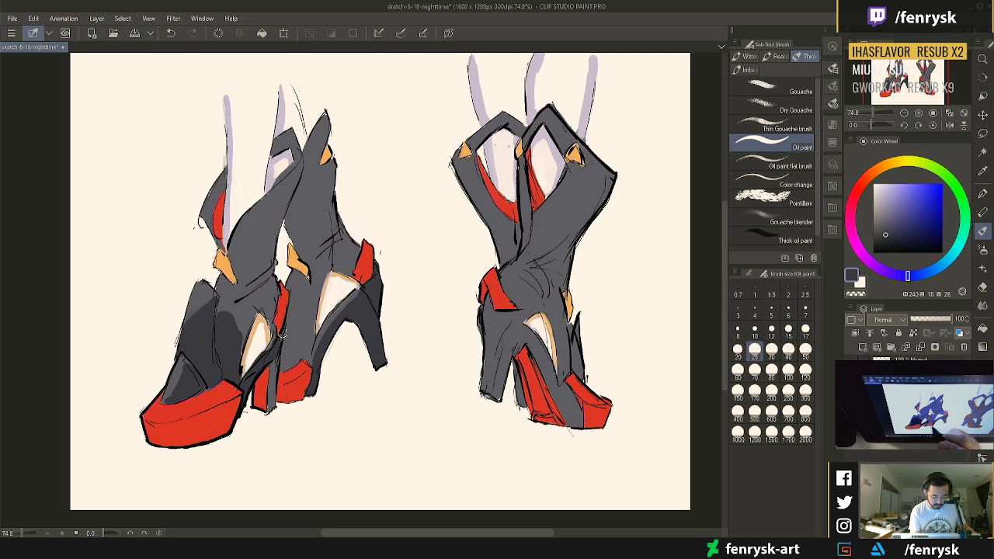
key(bracketleft)
key(bracketleft)
drag(274, 356, 271, 398)
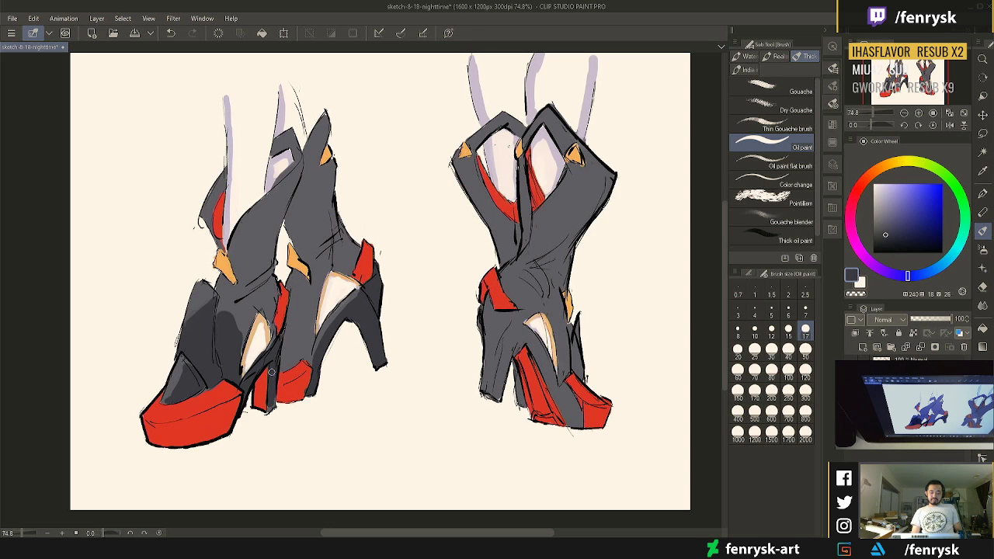
Paint dark fold shadows across the front shoe's ankle at brush size 40 and refine them at size 25 with sampled blue-greys
key(bracketright)
key(bracketright)
key(bracketright)
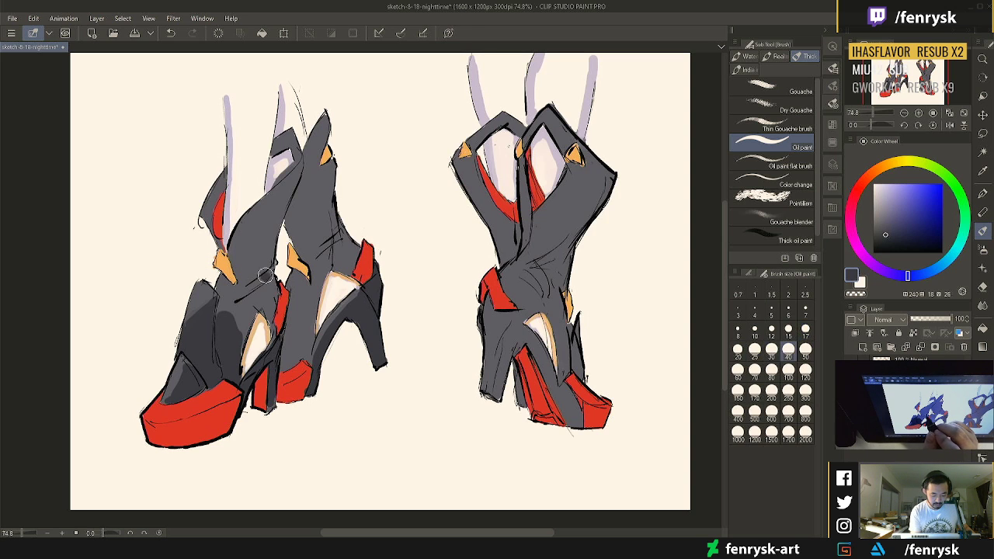
mouse_move(265, 276)
mouse_down()
mouse_move(239, 298)
mouse_move(235, 323)
mouse_up()
key(bracketleft)
key(bracketleft)
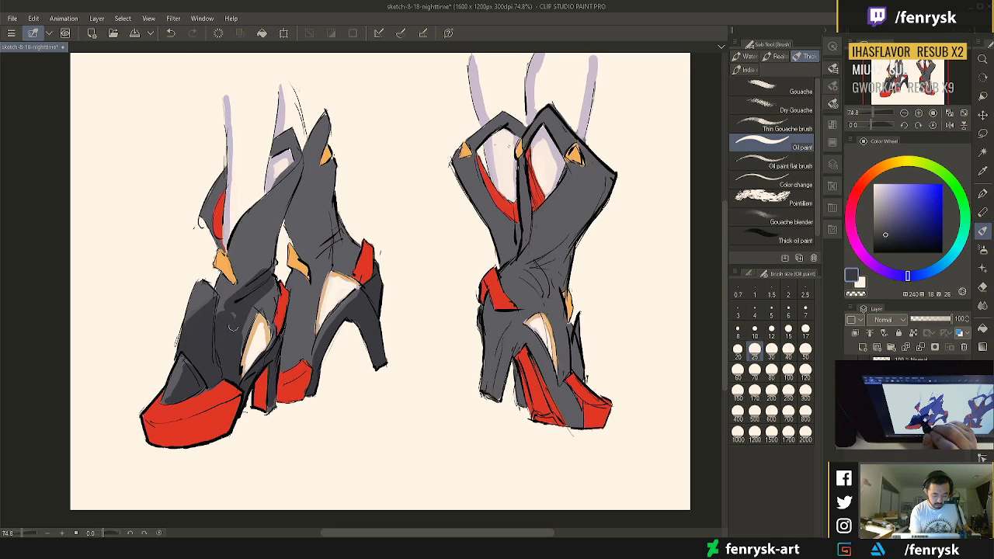
alt+click(229, 287)
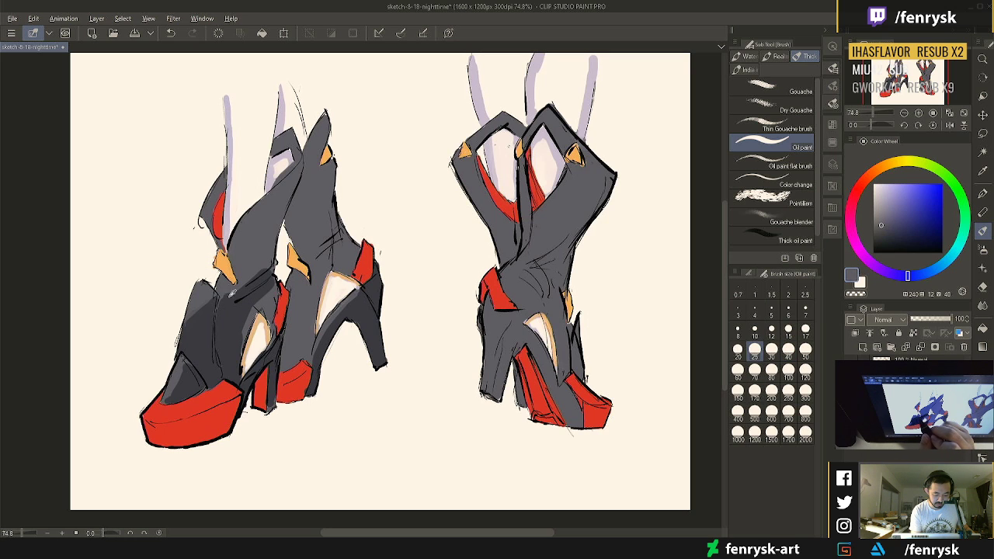
alt+click(224, 295)
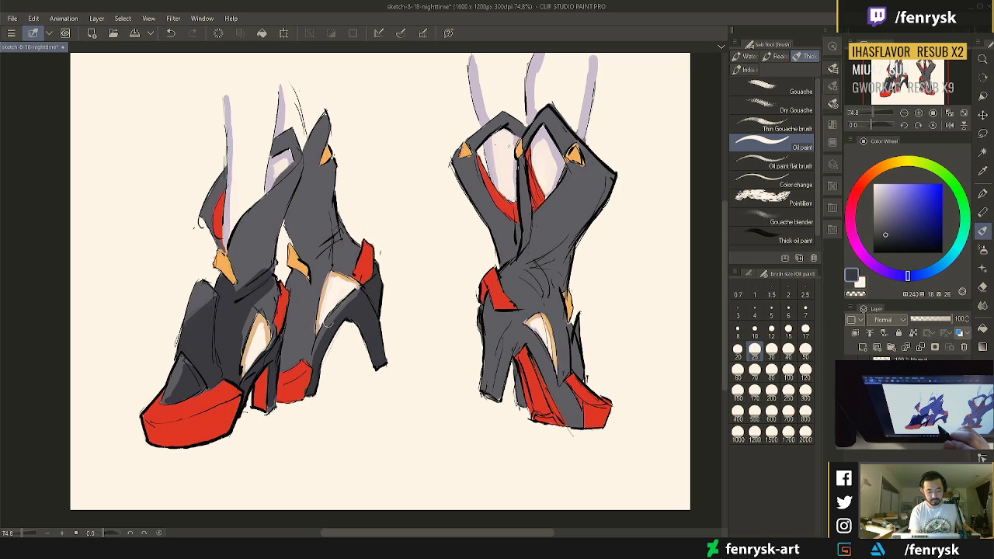
Shade the front shoe's upper shaft and ankle in dark blue-grey with brush sizes 30 and 40, blending into the side shadow
key(bracketright)
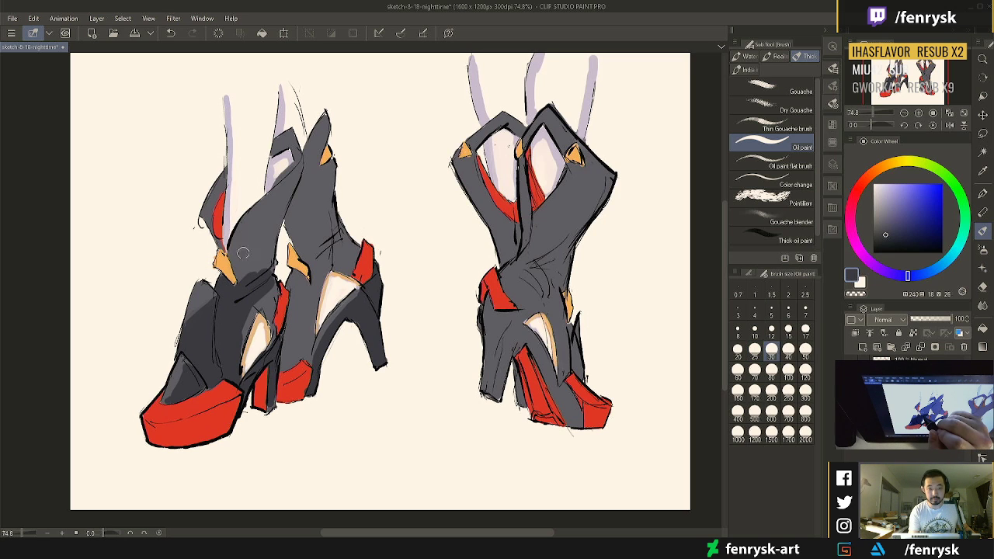
mouse_move(233, 255)
mouse_down()
mouse_move(247, 288)
mouse_move(247, 250)
mouse_move(266, 210)
mouse_up()
key(bracketright)
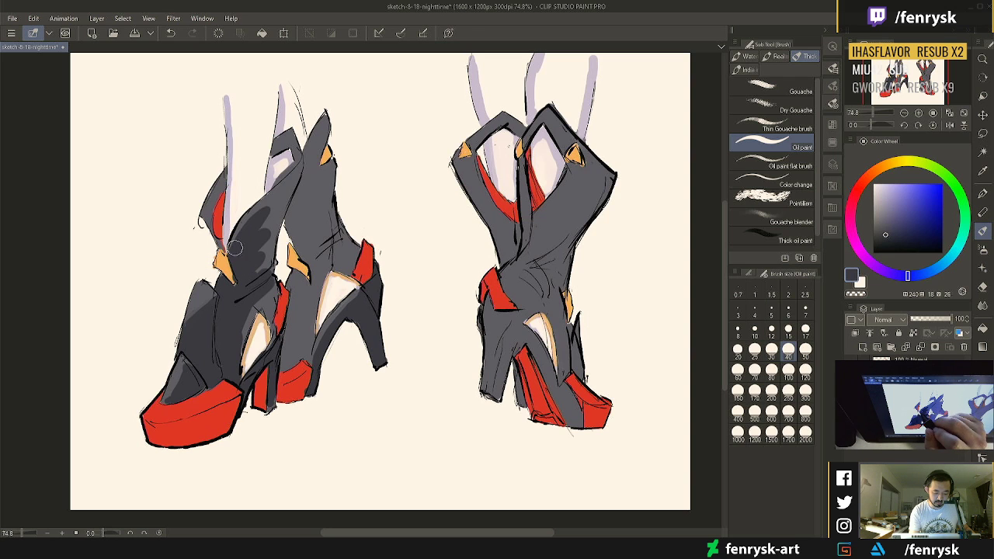
drag(236, 247, 288, 194)
alt+click(288, 194)
key(bracketleft)
key(bracketleft)
alt+click(243, 252)
key(bracketright)
mouse_move(258, 231)
mouse_down()
mouse_move(292, 191)
mouse_move(258, 261)
mouse_move(242, 349)
mouse_up()
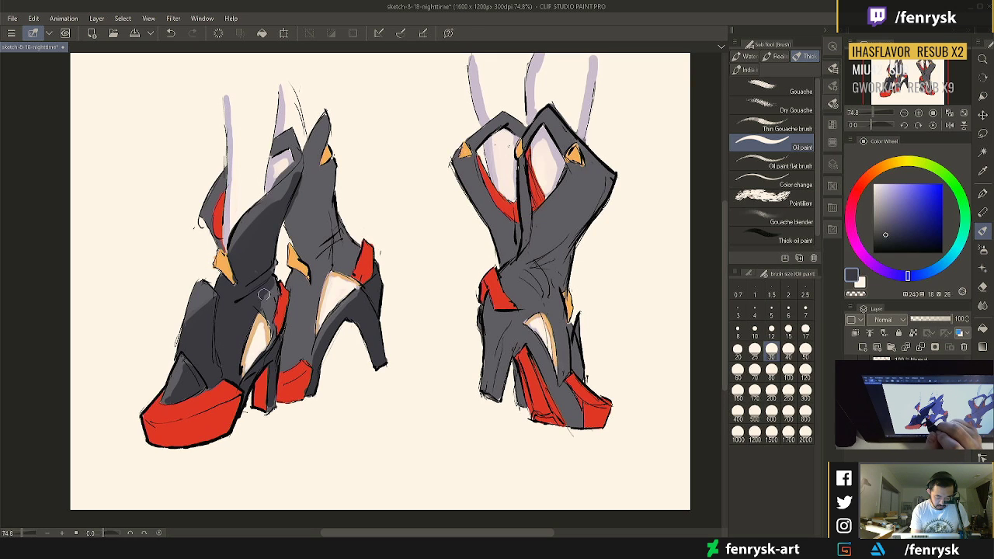
Extend the dark shading from the front shoe's ankle fold down along the side opening at brush size 30
mouse_move(264, 294)
mouse_down()
mouse_move(264, 307)
mouse_move(272, 291)
mouse_move(275, 343)
mouse_up()
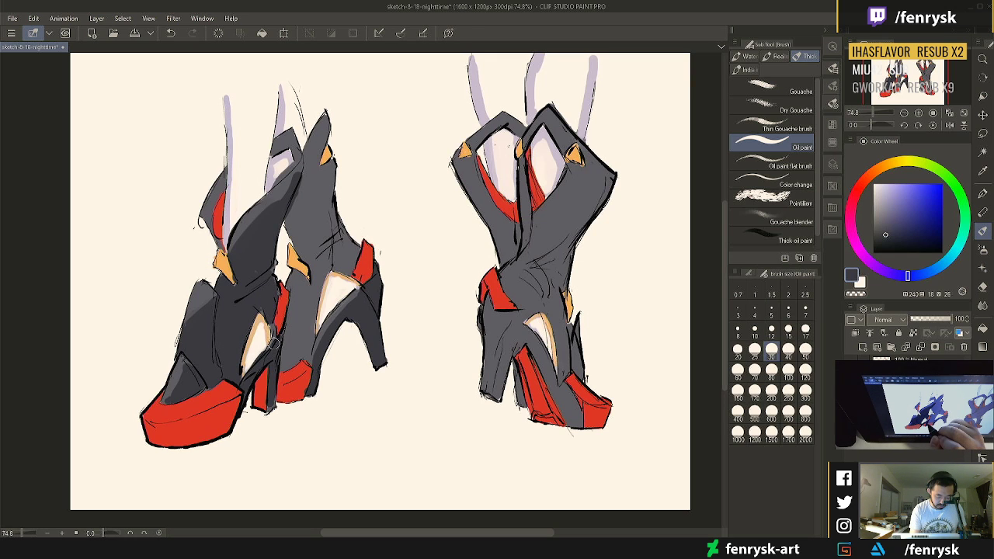
key(bracketleft)
key(bracketleft)
key(bracketleft)
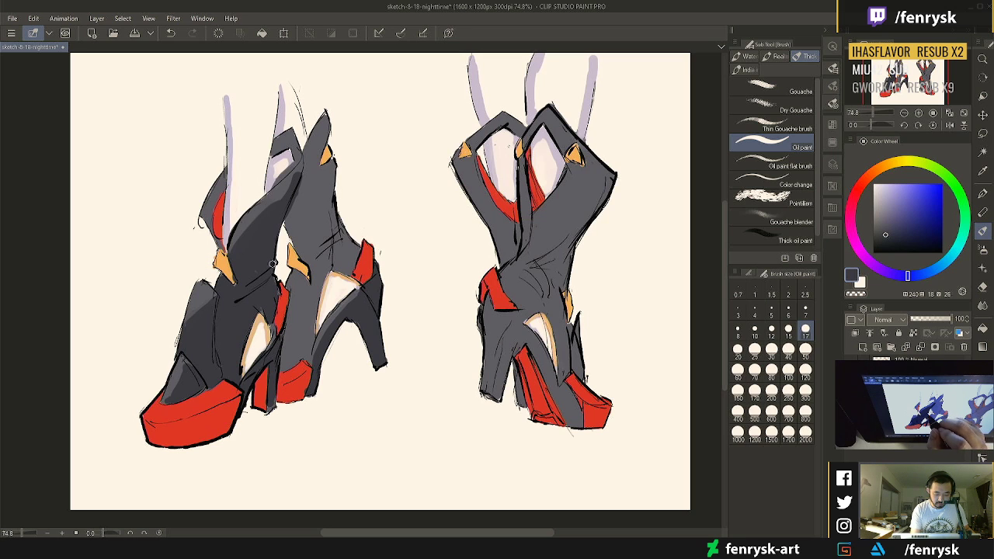
Rework the front shoe's upper shaft from the collar to the ankle with a sampled blue-grey, using brush sizes 20 and 40
alt+click(281, 196)
key(bracketright)
key(bracketright)
key(bracketright)
key(bracketleft)
key(bracketleft)
drag(298, 172, 242, 250)
key(bracketright)
key(bracketright)
key(bracketright)
mouse_move(280, 205)
mouse_down()
mouse_move(241, 264)
mouse_move(248, 288)
mouse_up()
Blend the shadow from the front shoe's ankle down its side beside the opening with sampled blue-greys at brush size 30
key(bracketleft)
drag(240, 242, 236, 325)
mouse_move(256, 292)
mouse_down()
mouse_move(237, 326)
mouse_move(221, 281)
mouse_move(232, 317)
mouse_move(250, 333)
mouse_move(244, 312)
mouse_move(236, 359)
mouse_up()
alt+click(237, 327)
alt+click(246, 300)
alt+click(237, 325)
alt+click(243, 303)
mouse_move(244, 319)
mouse_down()
mouse_move(232, 372)
mouse_move(225, 318)
mouse_move(237, 295)
mouse_move(227, 297)
mouse_move(237, 376)
mouse_up()
alt+click(227, 348)
alt+click(233, 295)
alt+click(227, 330)
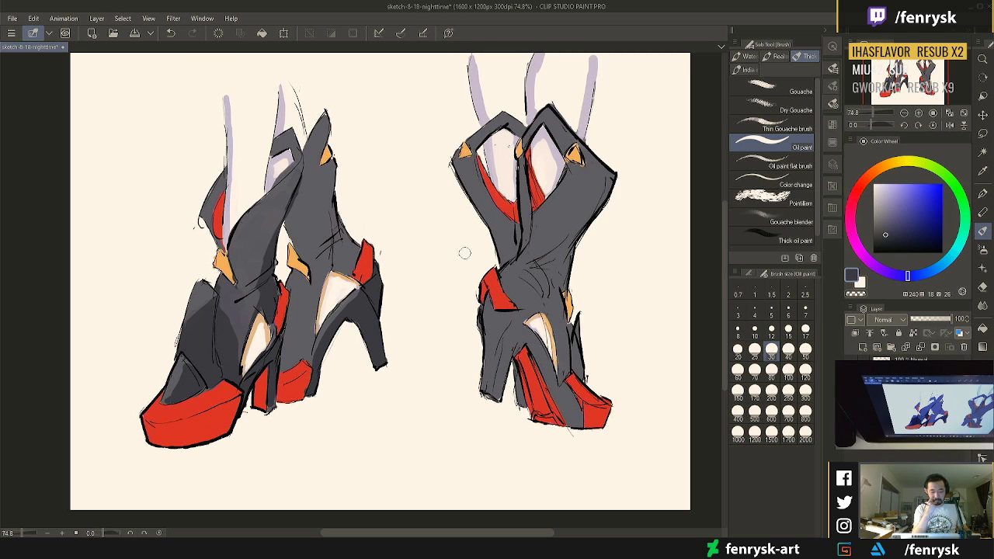
mouse_move(227, 288)
mouse_down()
mouse_move(223, 281)
mouse_move(226, 298)
mouse_move(247, 291)
mouse_move(276, 234)
mouse_move(242, 277)
mouse_move(236, 332)
mouse_up()
Refine the fold shading above the front shoe's side opening at brush size 20, alternating sampled light and dark blue-greys
key(bracketleft)
key(bracketleft)
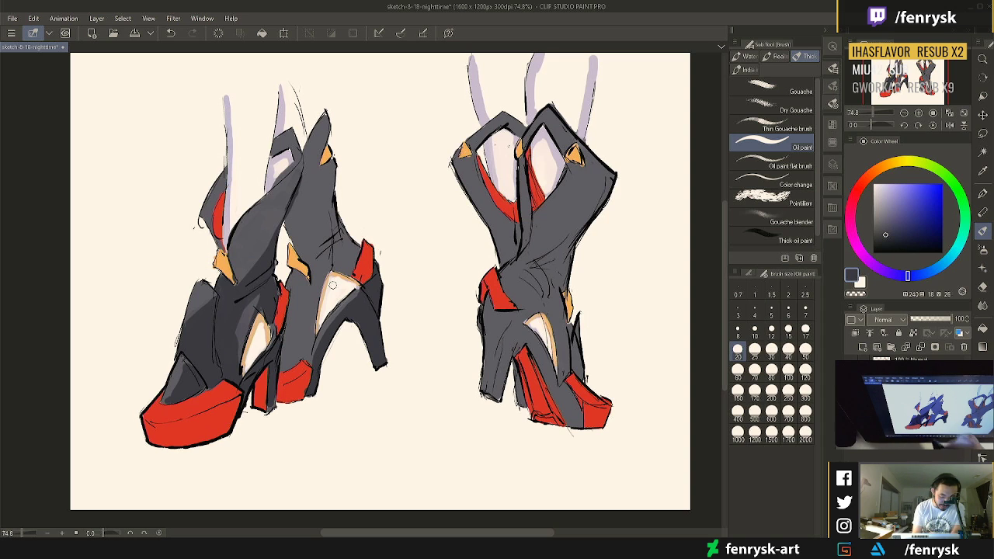
alt+click(251, 315)
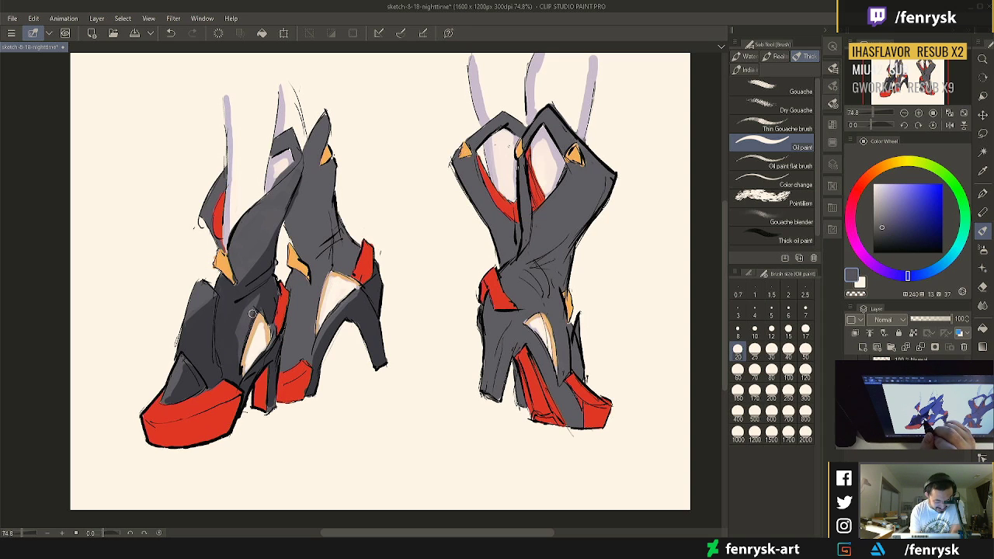
drag(266, 303, 270, 293)
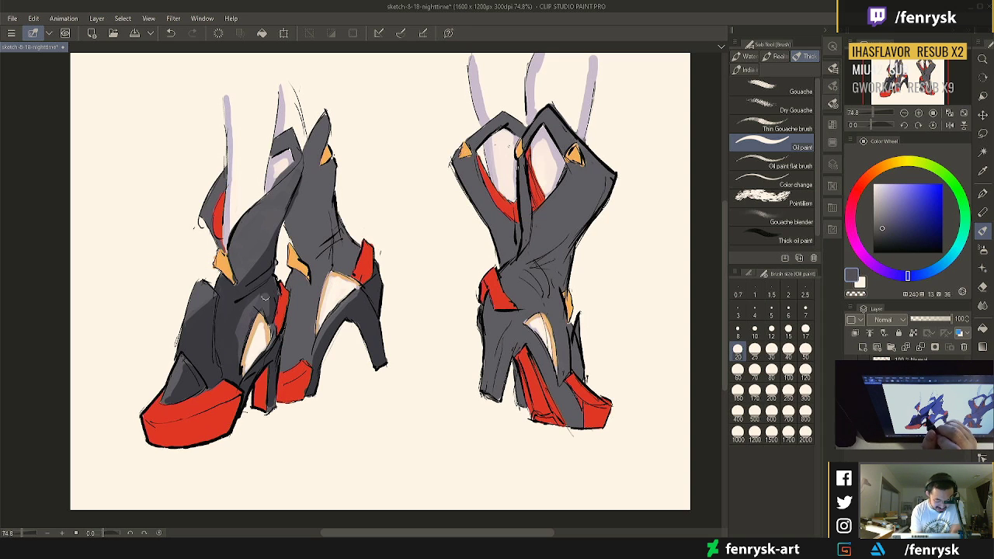
alt+click(275, 272)
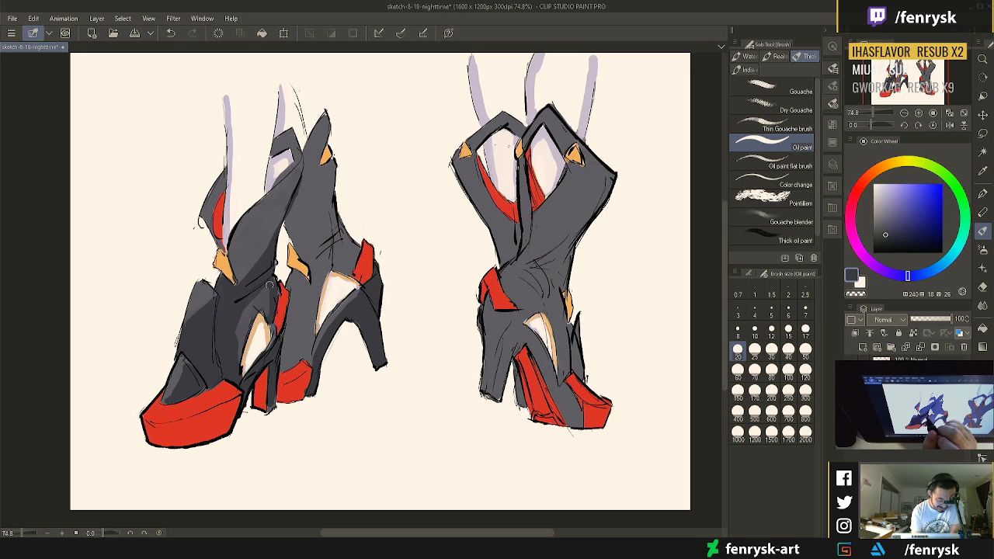
drag(271, 283, 272, 305)
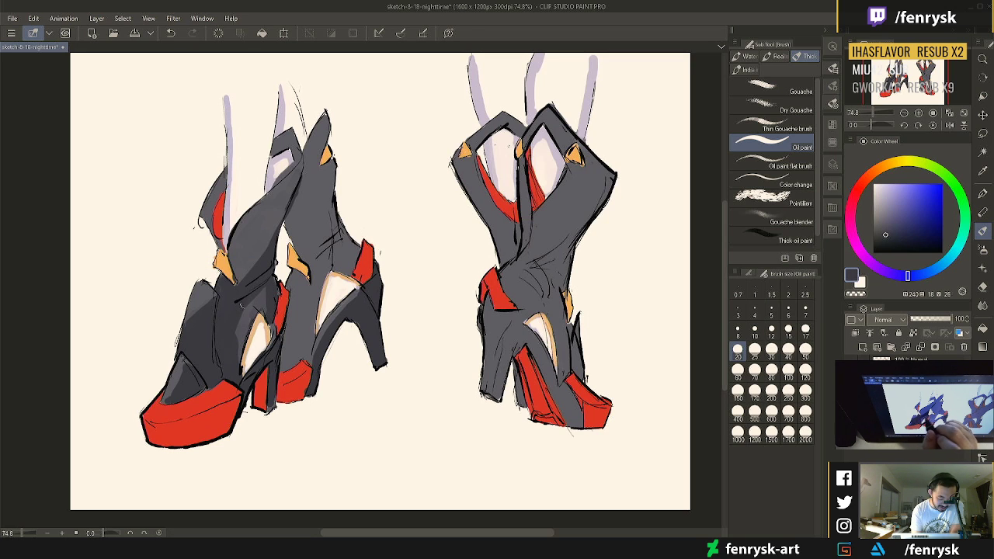
alt+click(247, 314)
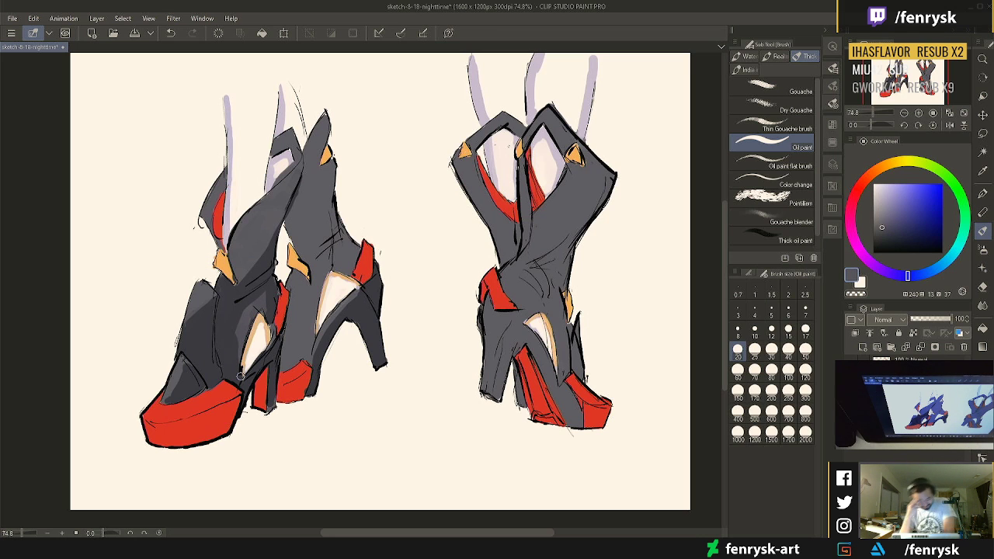
Darken the front shoe's far collar flap with brush sizes 20 and 12, and touch up the folds above its side opening
alt+click(233, 320)
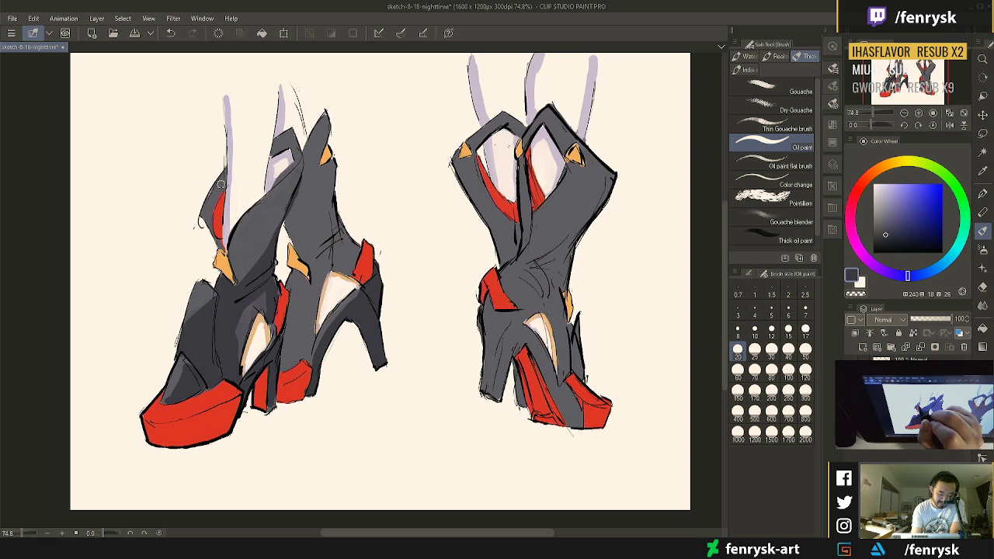
drag(221, 184, 210, 218)
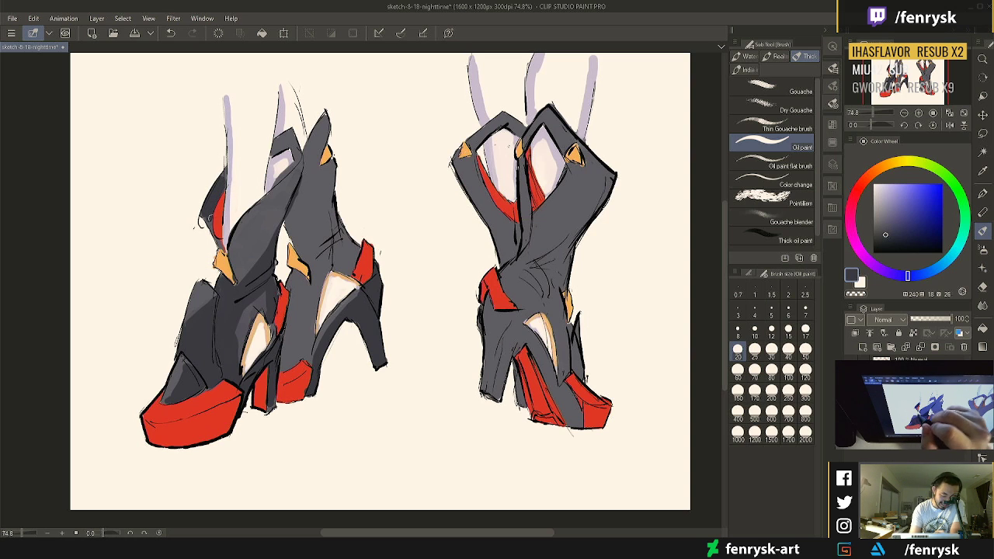
key(bracketleft)
key(bracketleft)
key(bracketleft)
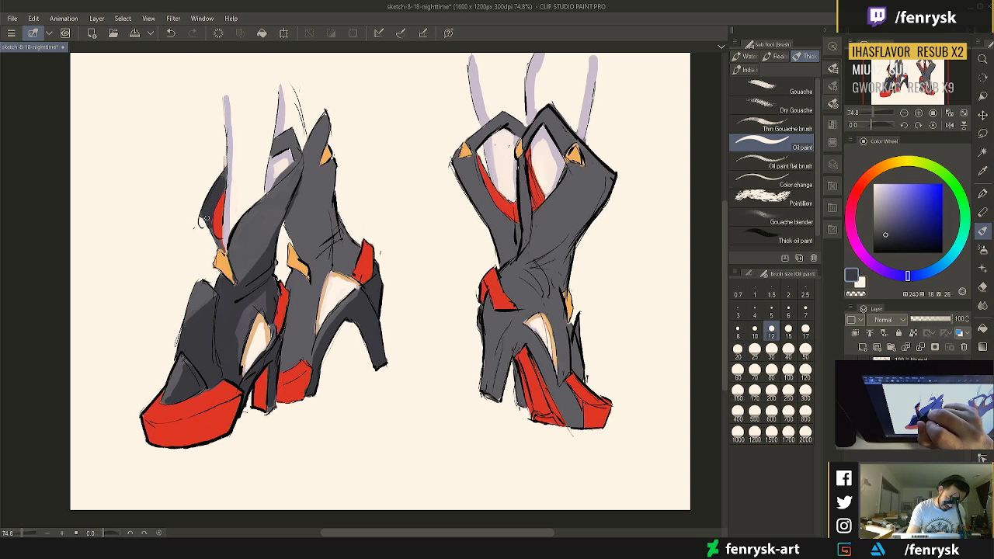
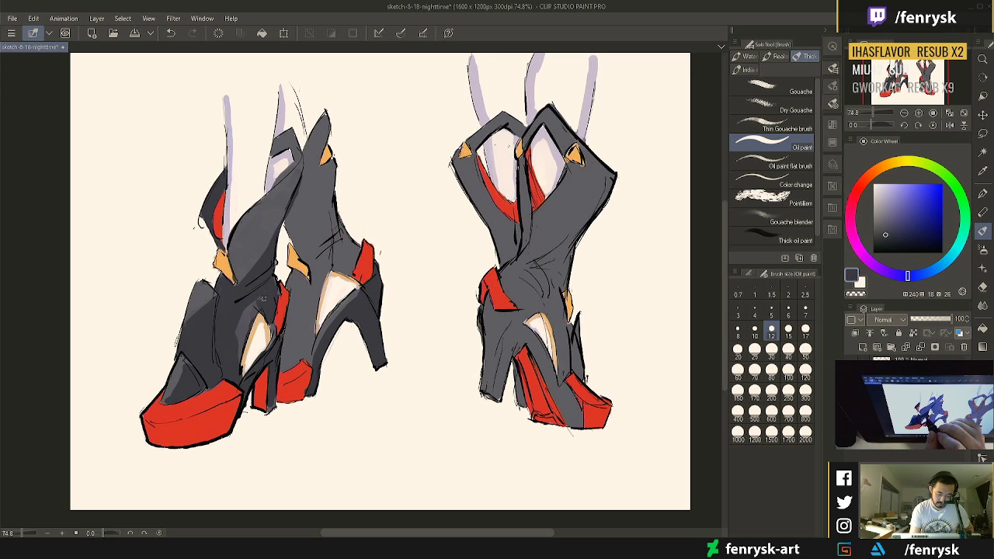
alt+click(250, 316)
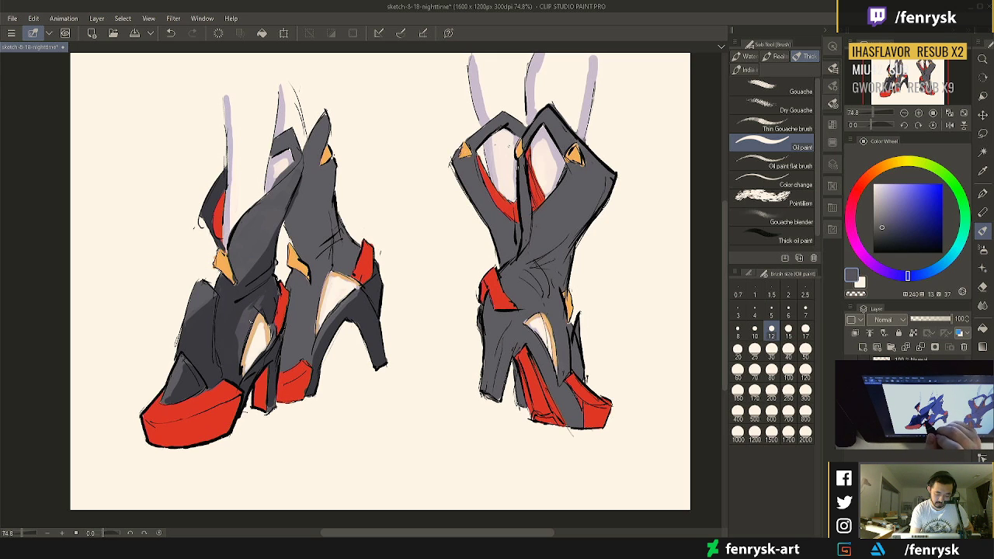
alt+click(275, 295)
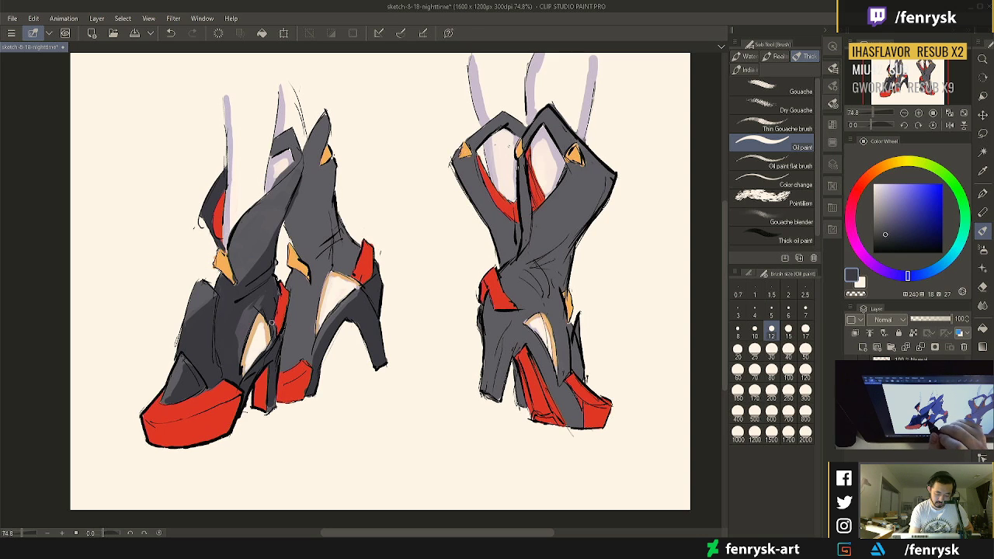
Shade the rear shoe's instep, ankle and back shaft edge up to the orange clasp in dark blue-grey, mainly at brush size 30
alt+click(359, 303)
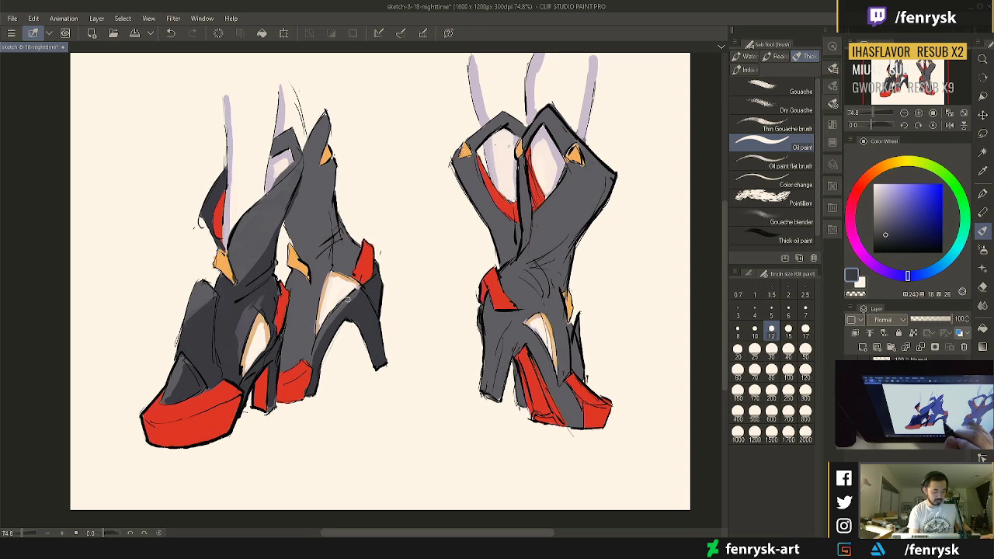
key(bracketright)
key(bracketright)
key(bracketright)
key(bracketright)
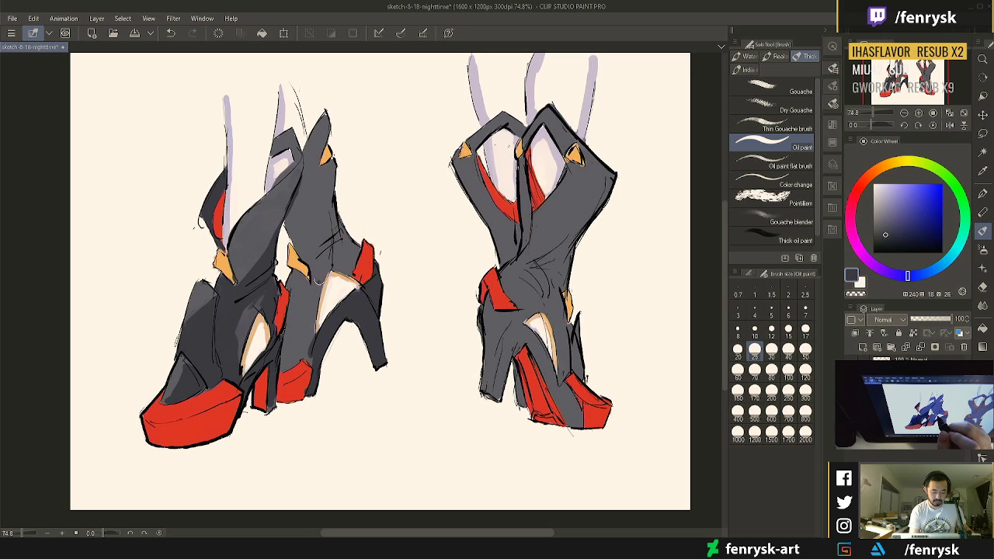
key(bracketright)
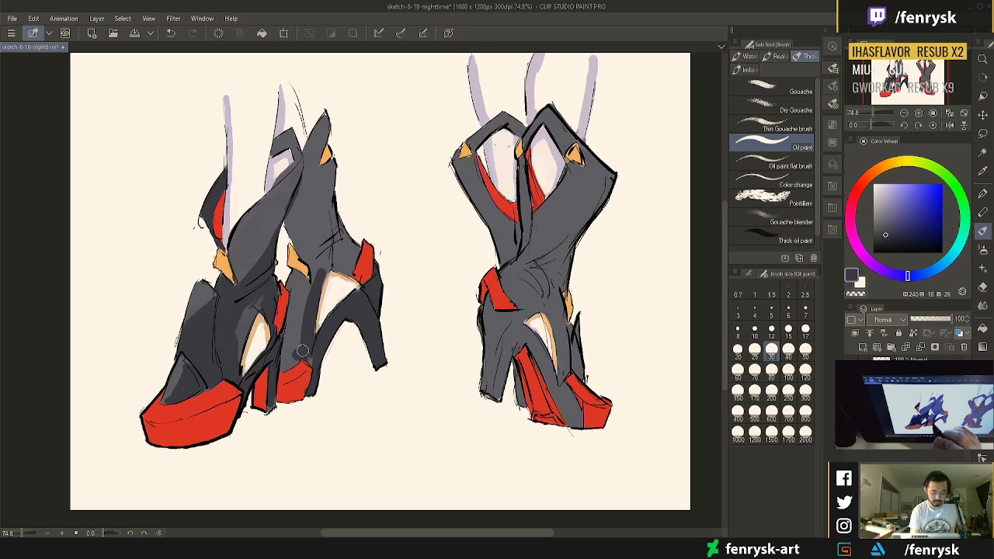
mouse_move(292, 360)
mouse_down()
mouse_move(298, 290)
mouse_move(306, 305)
mouse_move(301, 279)
mouse_move(294, 301)
mouse_move(337, 238)
mouse_move(319, 266)
mouse_move(336, 228)
mouse_move(329, 235)
mouse_move(327, 177)
mouse_move(325, 258)
mouse_move(330, 194)
mouse_up()
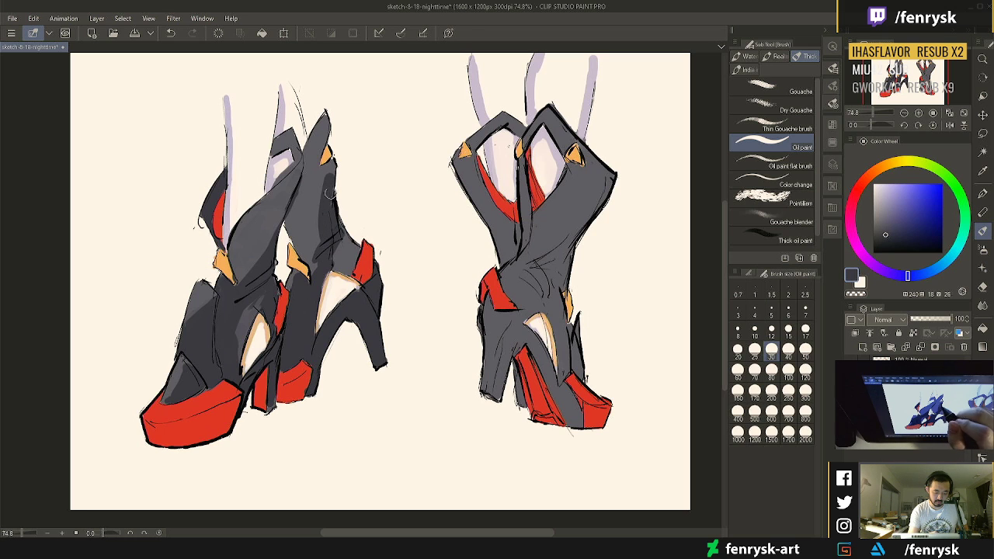
mouse_move(333, 153)
mouse_down()
mouse_move(329, 176)
mouse_move(325, 123)
mouse_up()
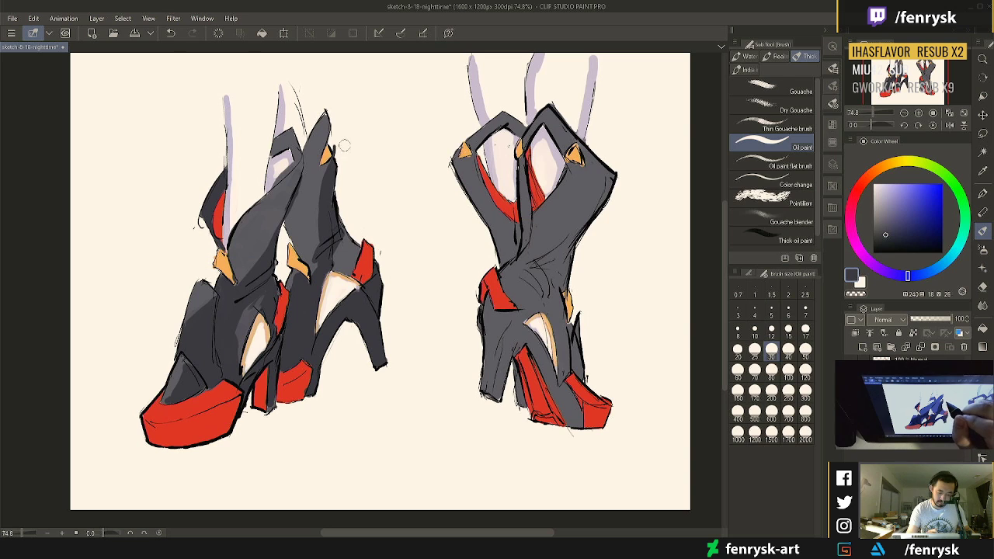
Darken the rear shoe beside its red heel panel at brush size 30 and fill its upper shaft to the tip at size 25
key(e)
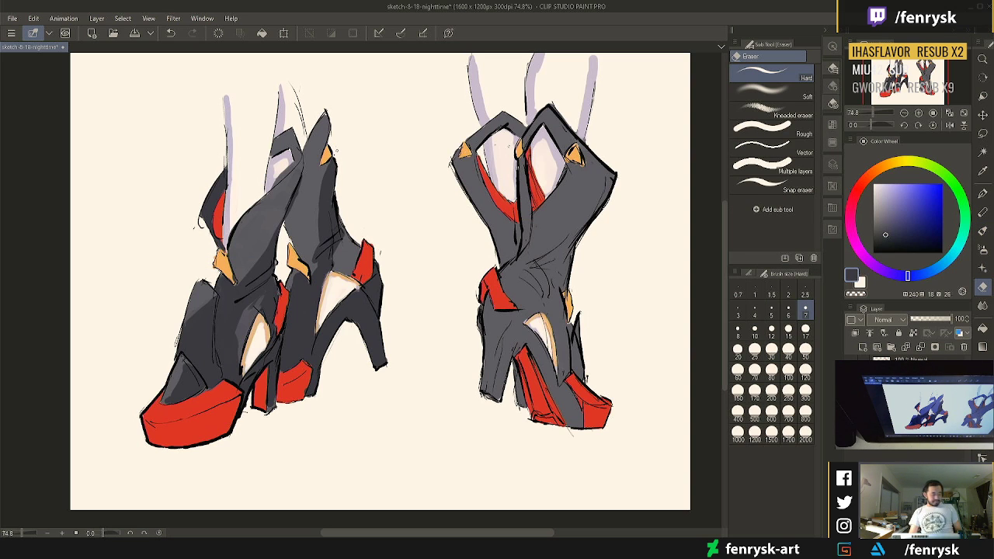
key(b)
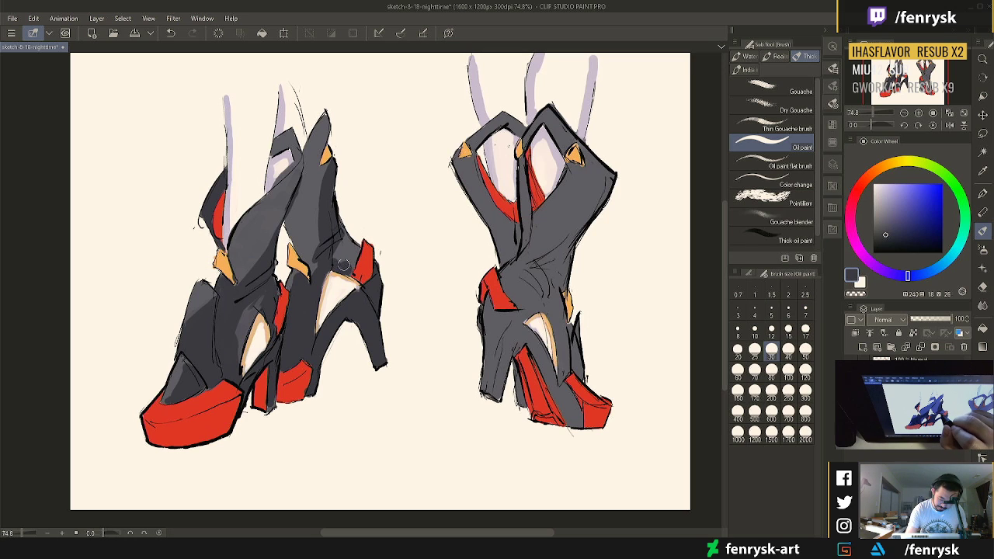
drag(343, 265, 349, 264)
mouse_move(303, 226)
mouse_down()
mouse_move(301, 197)
mouse_move(291, 222)
mouse_move(304, 254)
mouse_move(300, 212)
mouse_move(315, 273)
mouse_move(305, 194)
mouse_up()
key([)
mouse_move(309, 155)
mouse_down()
mouse_move(322, 247)
mouse_move(327, 167)
mouse_move(315, 176)
mouse_move(316, 128)
mouse_move(308, 153)
mouse_move(326, 146)
mouse_up()
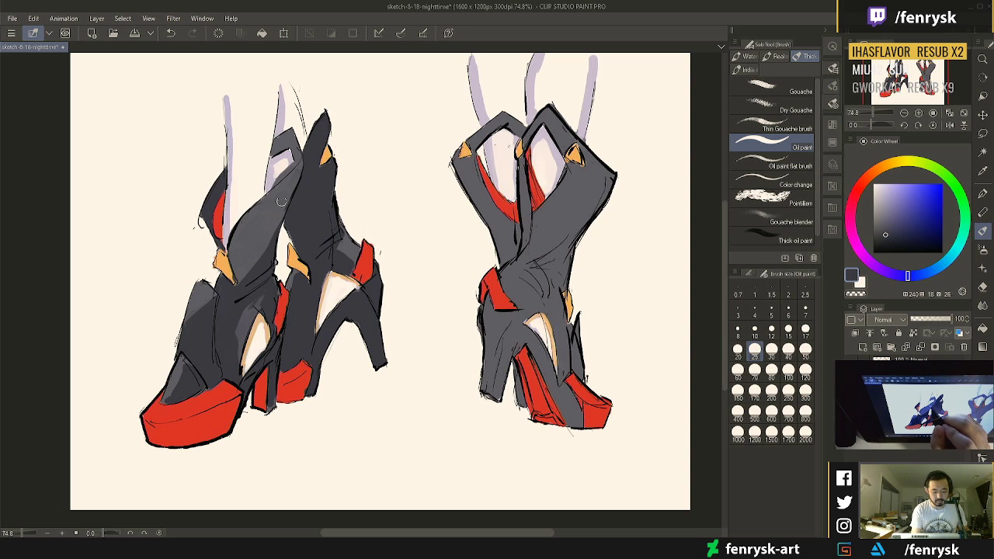
Add dark streaks to the front shoe's upper shaft at brush size 25 and shade the rear shoe's collar flap at size 20
mouse_move(287, 198)
mouse_down()
mouse_move(259, 259)
mouse_move(277, 204)
mouse_move(264, 231)
mouse_up()
alt+click(283, 192)
alt+click(265, 237)
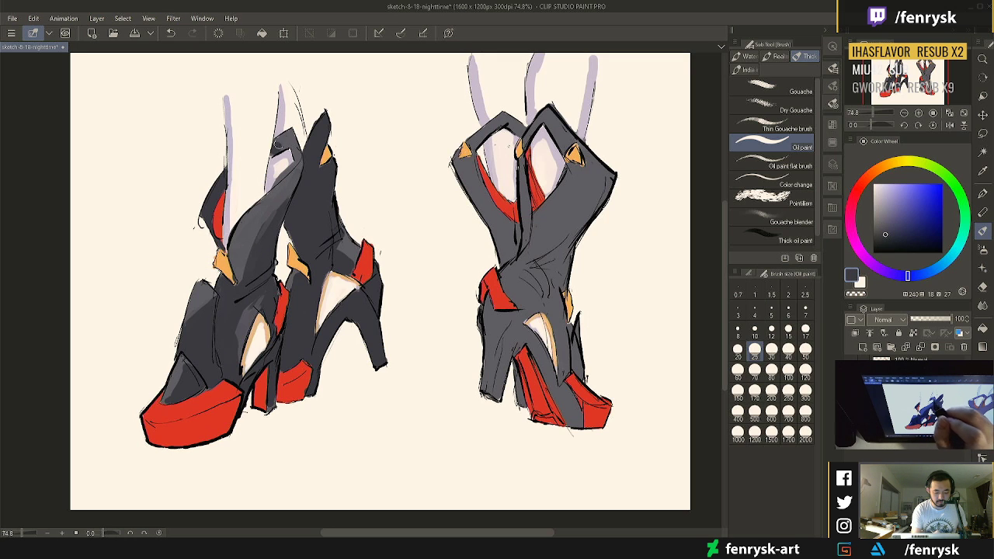
key(bracketleft)
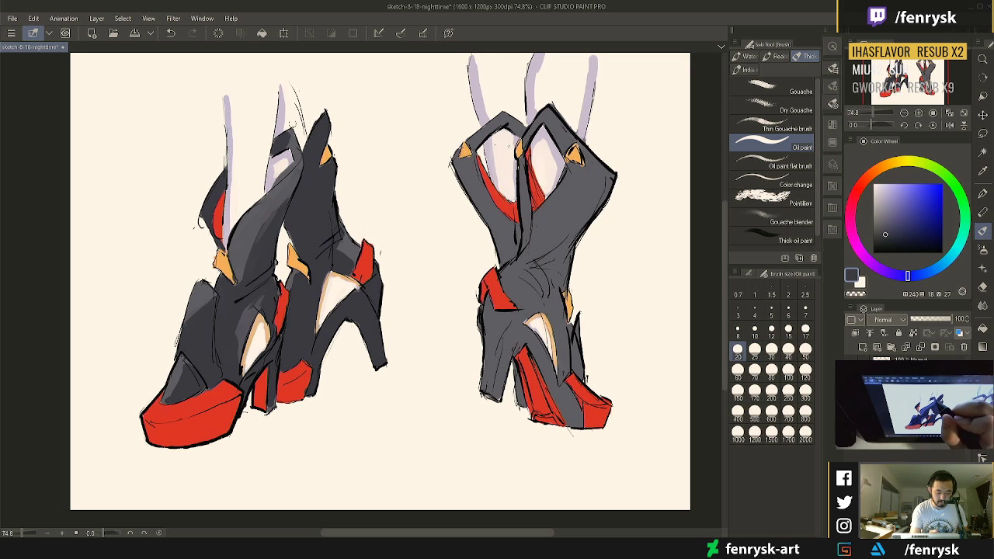
alt+click(293, 135)
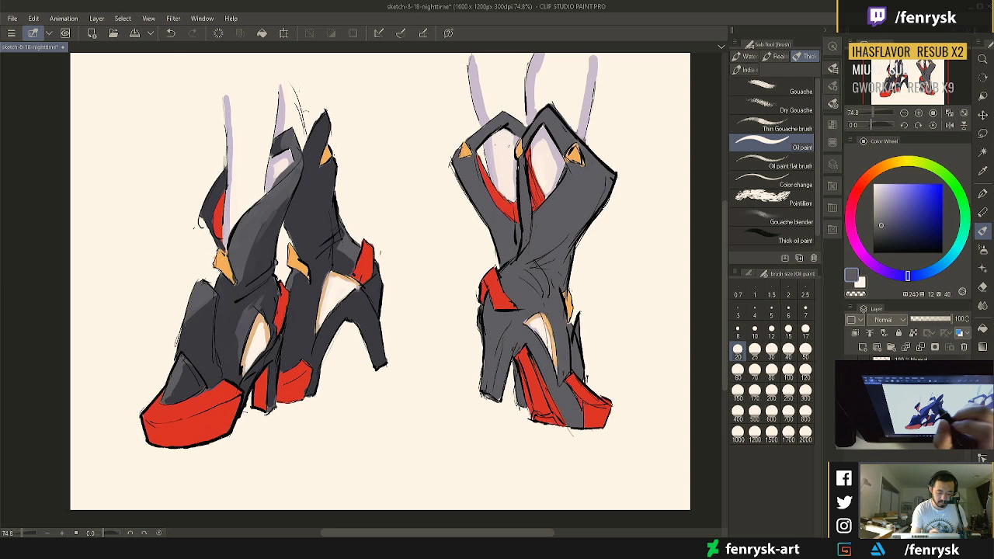
Paint dark blue-grey shading from the outer corner down the wide upper shaft of the right-hand pair at brush size 25
alt+click(297, 229)
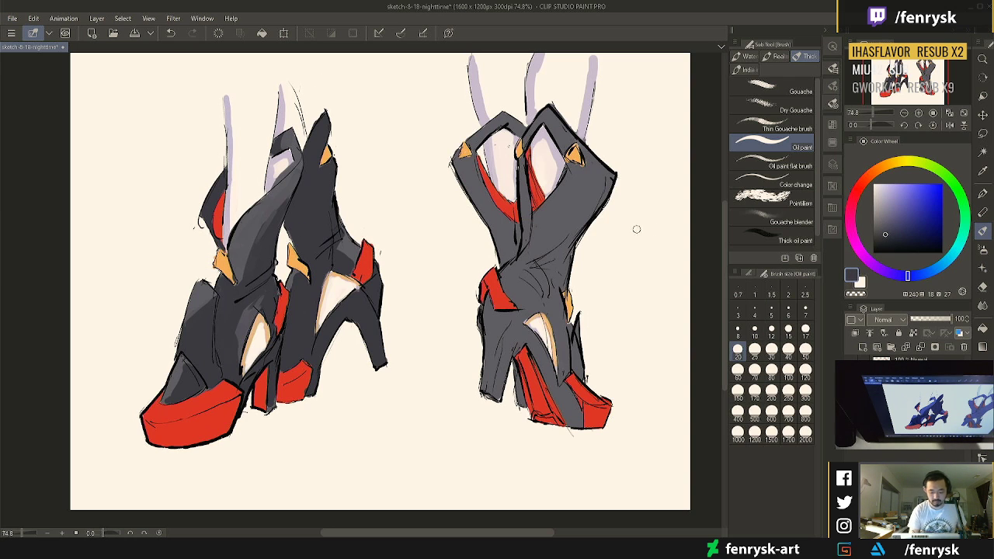
key(bracketright)
drag(607, 179, 562, 256)
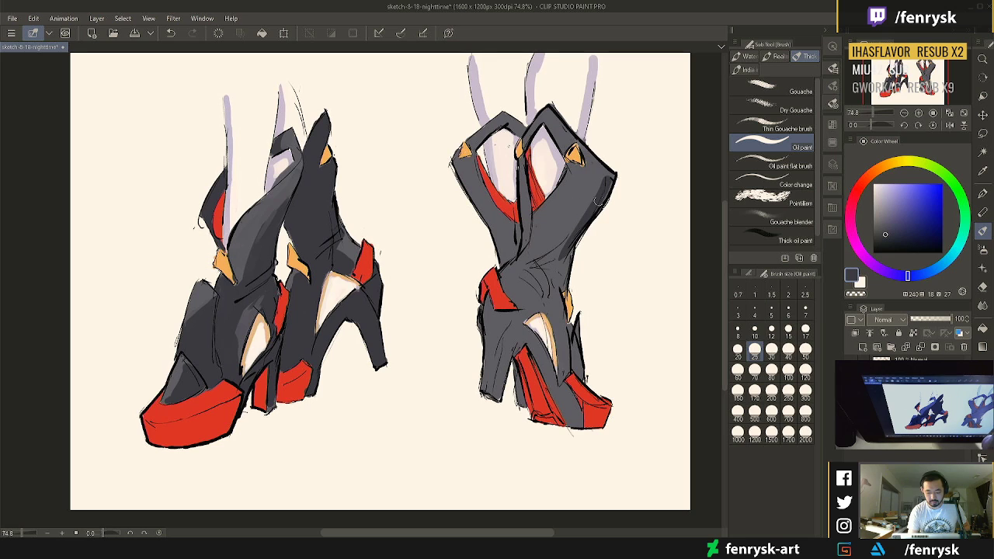
mouse_move(597, 190)
mouse_down()
mouse_move(545, 229)
mouse_move(550, 269)
mouse_up()
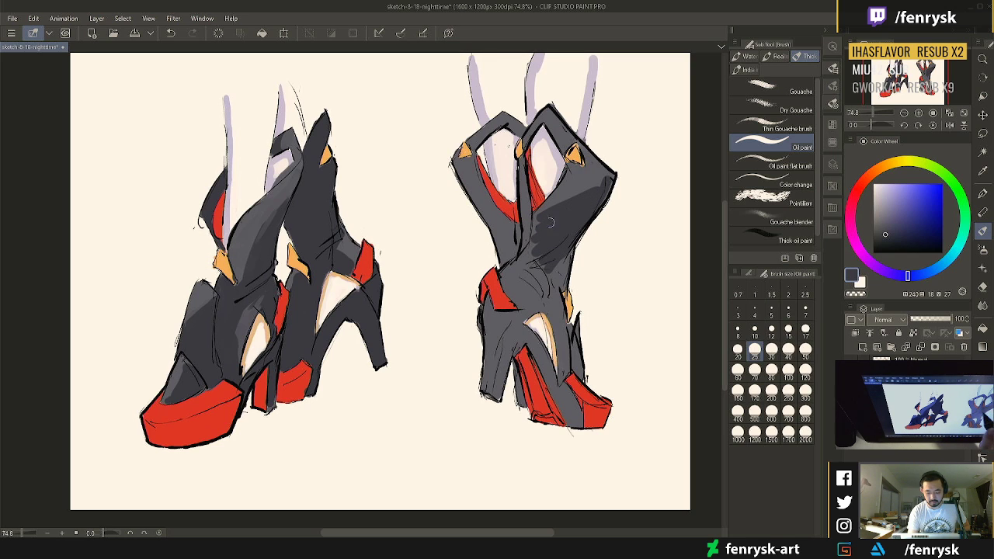
Shade the ankle folds of the right-hand pair's front shoe with sampled dark and lighter blue-greys at brush size 25
mouse_move(535, 218)
mouse_down()
mouse_move(515, 267)
mouse_move(538, 247)
mouse_move(507, 272)
mouse_move(552, 262)
mouse_move(548, 273)
mouse_move(510, 278)
mouse_move(516, 302)
mouse_up()
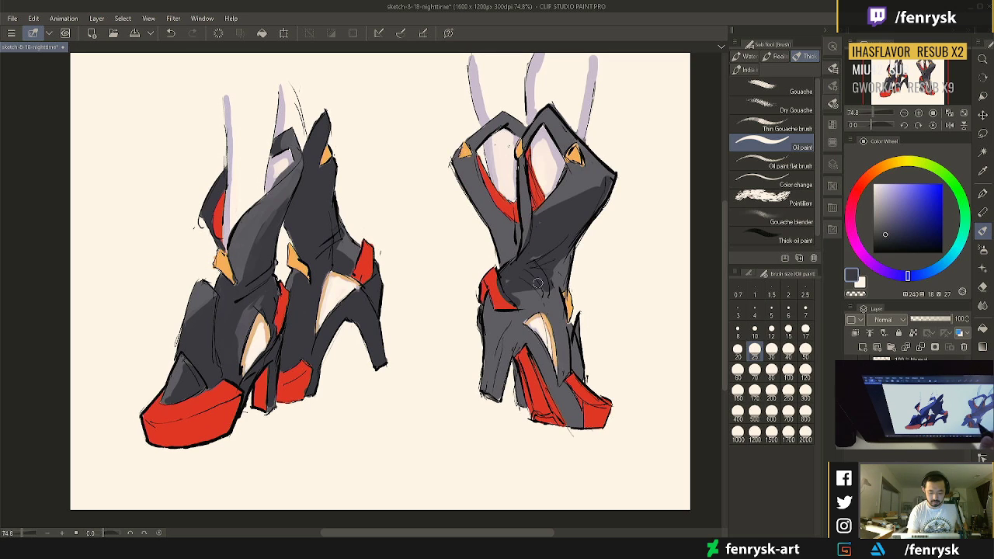
alt+click(503, 298)
alt+click(507, 300)
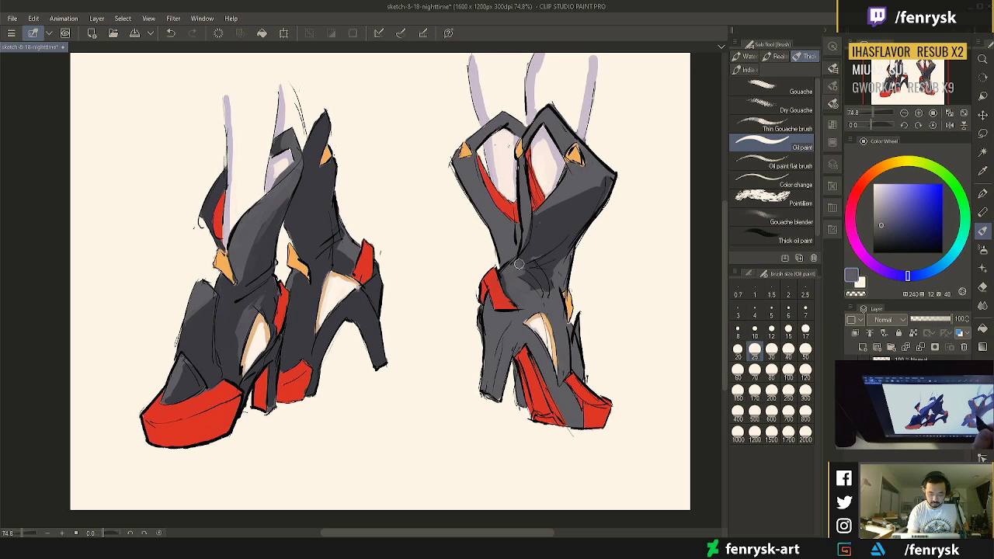
alt+click(544, 254)
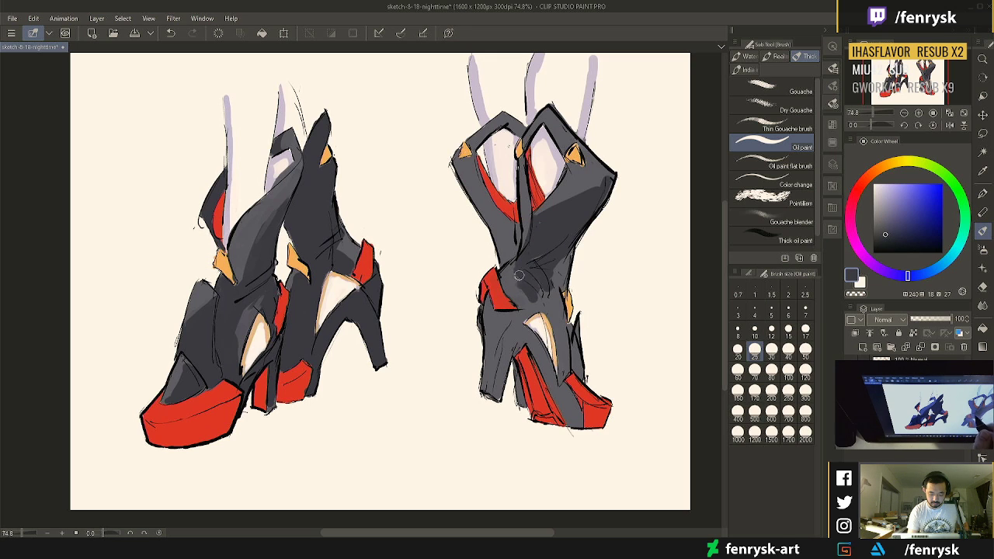
Darken the heel, lower strap and area around the side opening of the right-hand pair's front shoe in dark blue-grey
mouse_move(518, 275)
mouse_down()
mouse_move(491, 313)
mouse_move(489, 305)
mouse_move(490, 332)
mouse_move(487, 306)
mouse_move(500, 315)
mouse_move(492, 346)
mouse_move(501, 325)
mouse_move(489, 392)
mouse_move(493, 313)
mouse_move(488, 386)
mouse_move(485, 378)
mouse_move(504, 320)
mouse_move(496, 384)
mouse_move(516, 332)
mouse_move(500, 384)
mouse_move(523, 315)
mouse_move(550, 395)
mouse_move(536, 354)
mouse_move(579, 421)
mouse_move(546, 381)
mouse_move(537, 388)
mouse_move(552, 408)
mouse_up()
alt+click(544, 384)
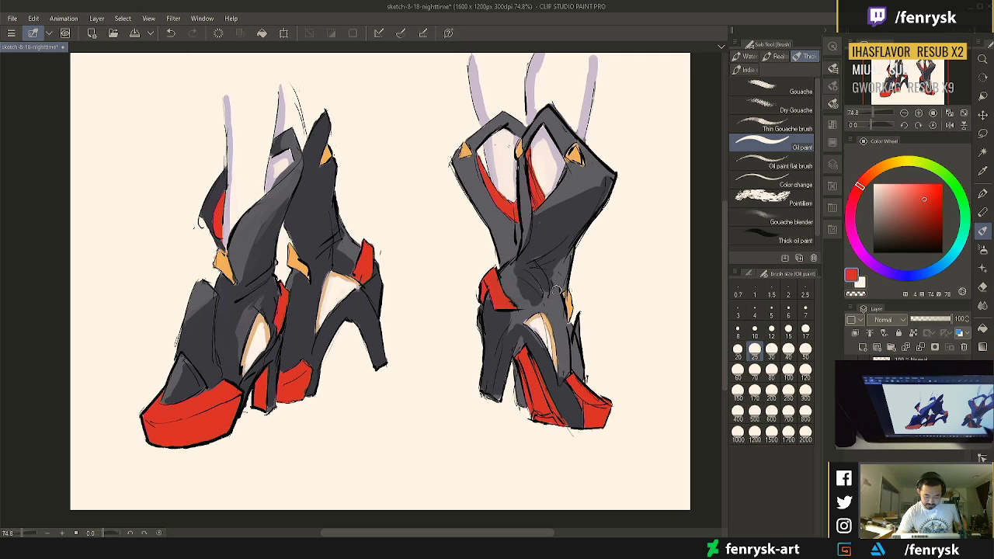
alt+click(537, 344)
mouse_move(537, 348)
mouse_down()
mouse_move(533, 335)
mouse_move(514, 347)
mouse_move(517, 318)
mouse_move(545, 305)
mouse_move(565, 365)
mouse_move(543, 296)
mouse_up()
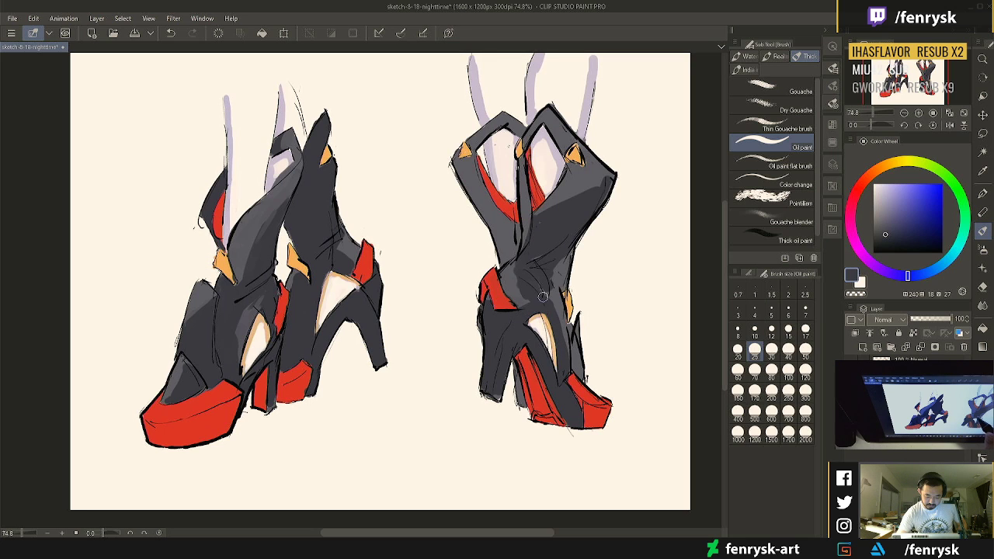
alt+click(556, 275)
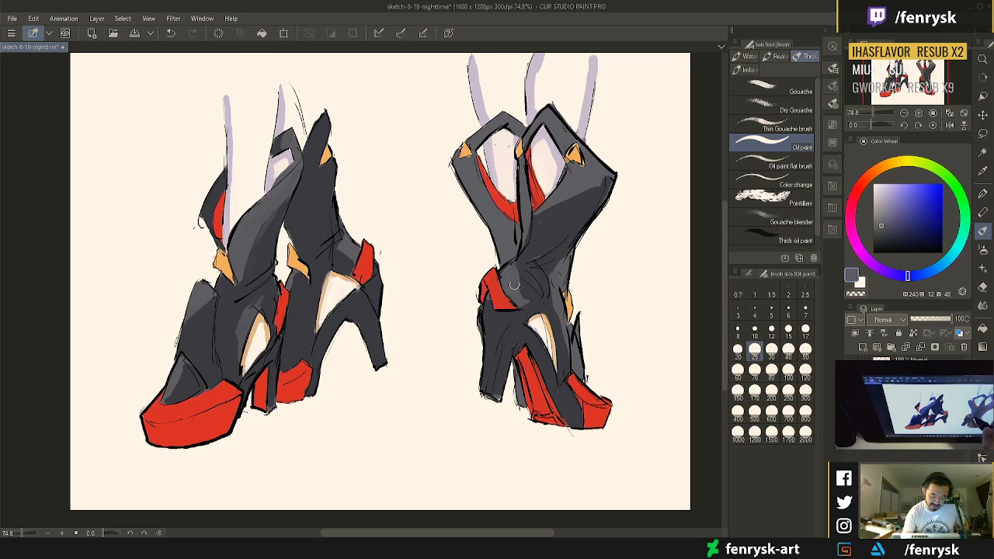
Shade the ankle folds and central seam of the right-hand pair's front shoe with sampled dark blue-greys at brush size 25
alt+click(528, 254)
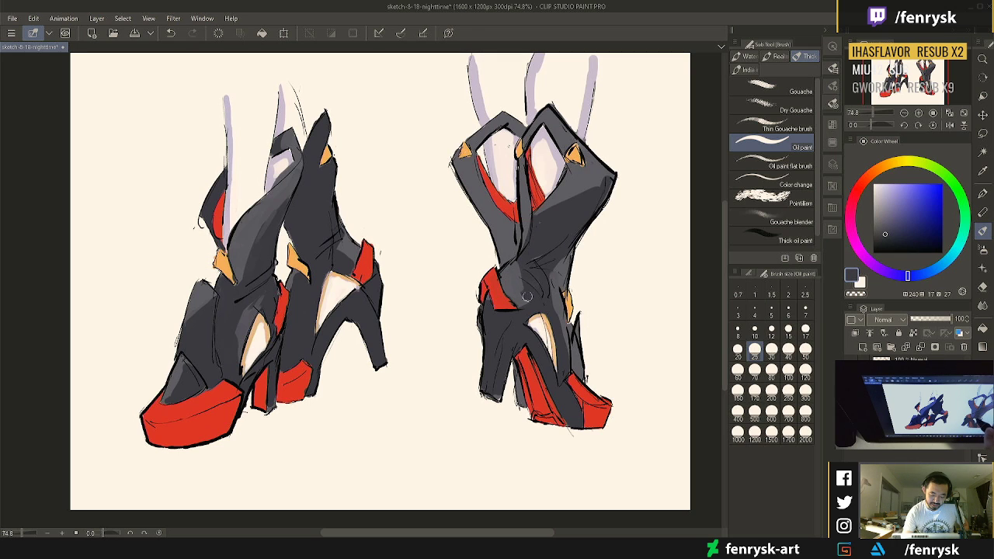
drag(525, 281, 527, 309)
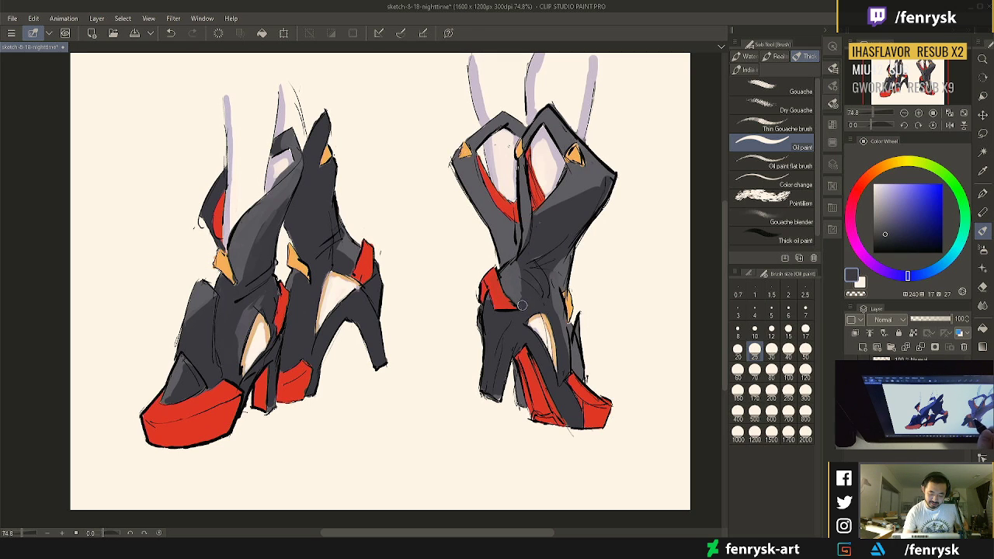
alt+click(536, 260)
alt+click(544, 243)
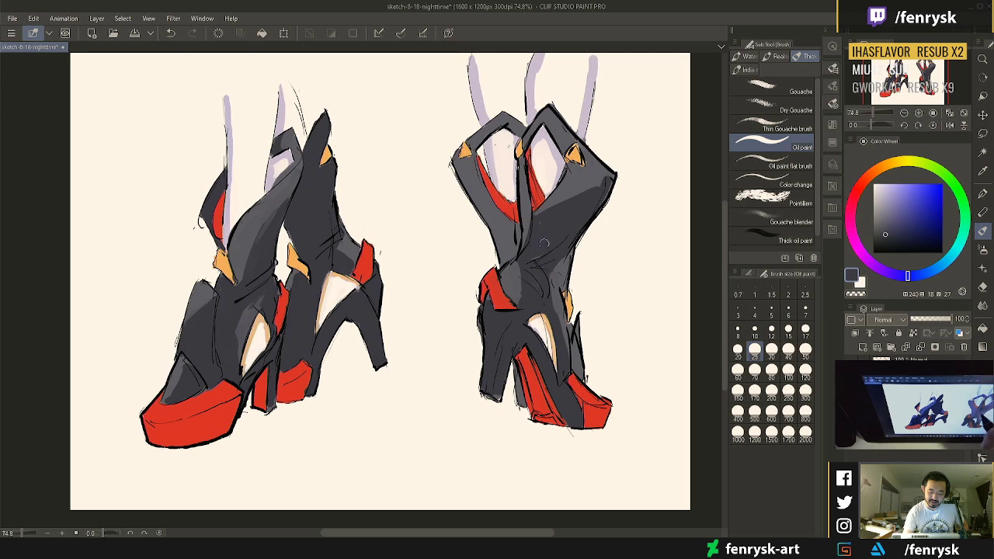
mouse_move(526, 246)
mouse_down()
mouse_move(523, 171)
mouse_move(527, 230)
mouse_up()
drag(521, 171, 524, 194)
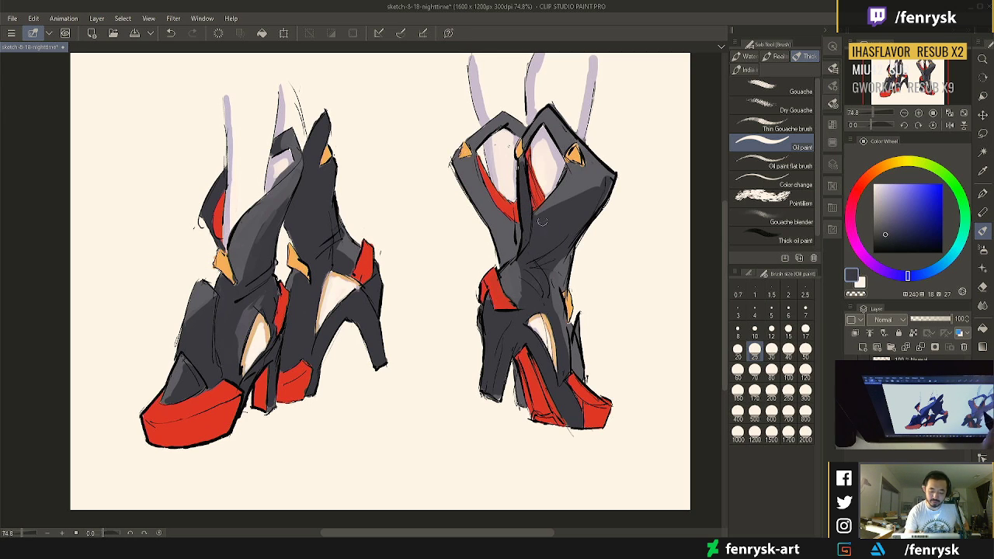
mouse_move(517, 228)
mouse_down()
mouse_move(506, 255)
mouse_move(482, 193)
mouse_move(507, 231)
mouse_move(482, 190)
mouse_move(514, 230)
mouse_move(477, 190)
mouse_move(500, 244)
mouse_move(467, 166)
mouse_move(485, 191)
mouse_move(464, 176)
mouse_move(511, 224)
mouse_up()
Paint dark and lighter blue-grey planes down the narrow upper shaft of the right-hand pair, beside the red lining
alt+click(470, 165)
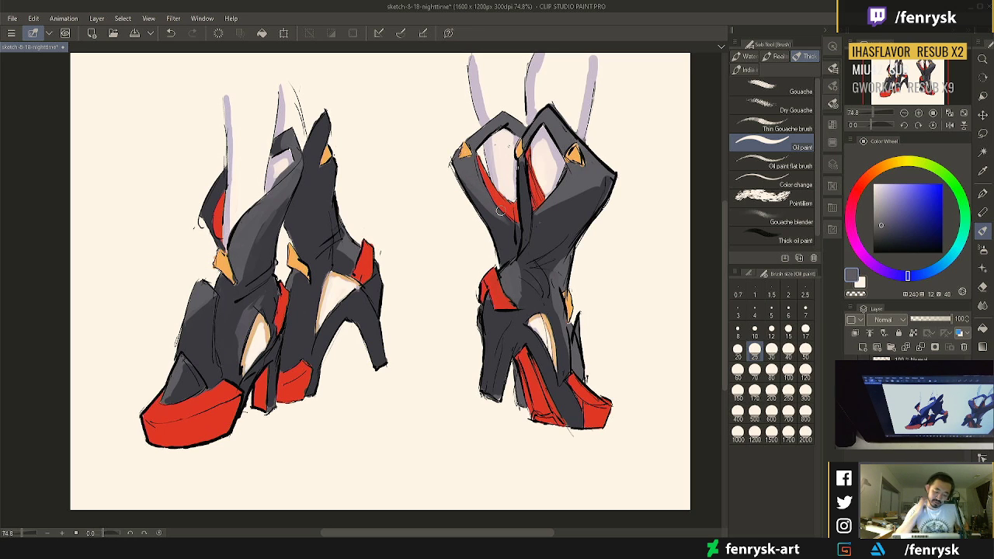
alt+click(500, 231)
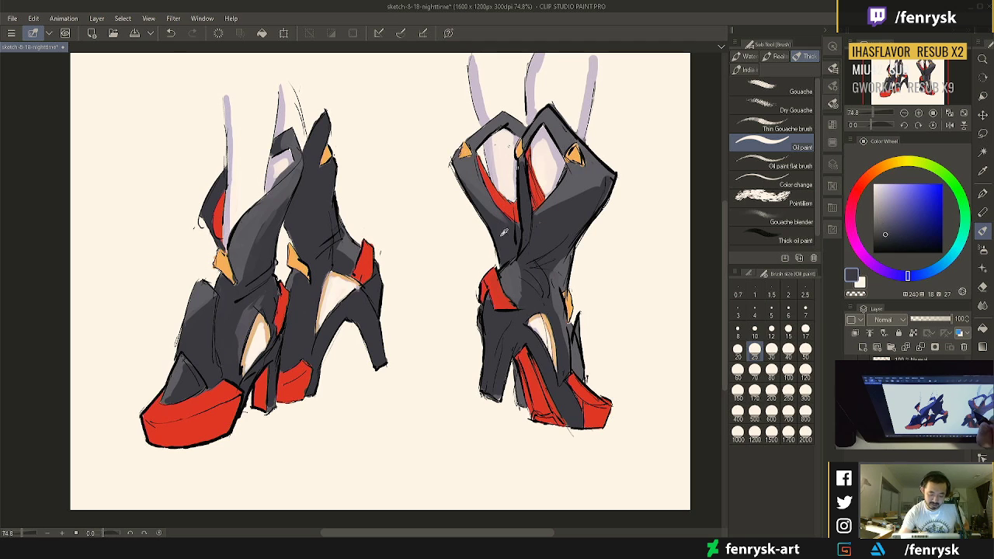
drag(470, 167, 491, 206)
drag(469, 163, 484, 207)
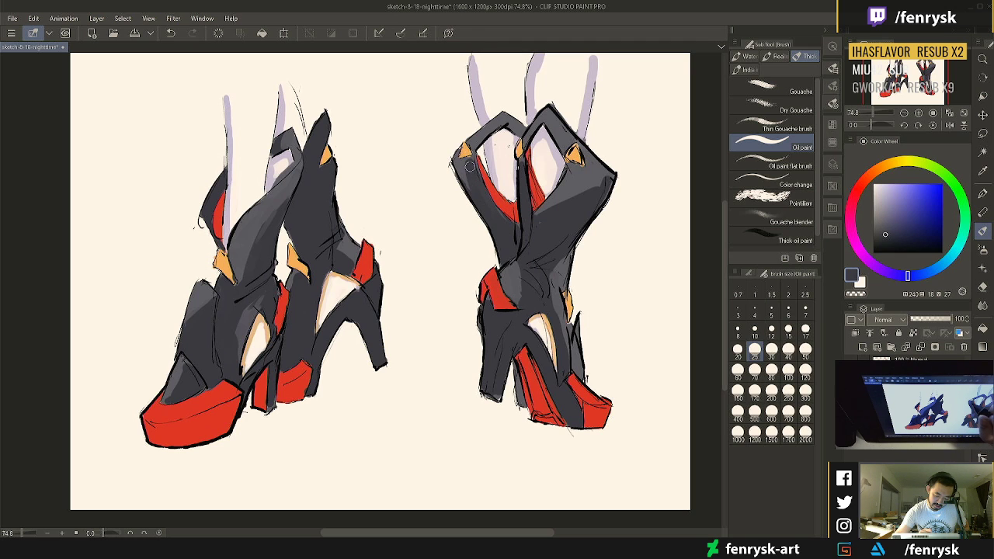
alt+click(464, 165)
drag(464, 165, 492, 219)
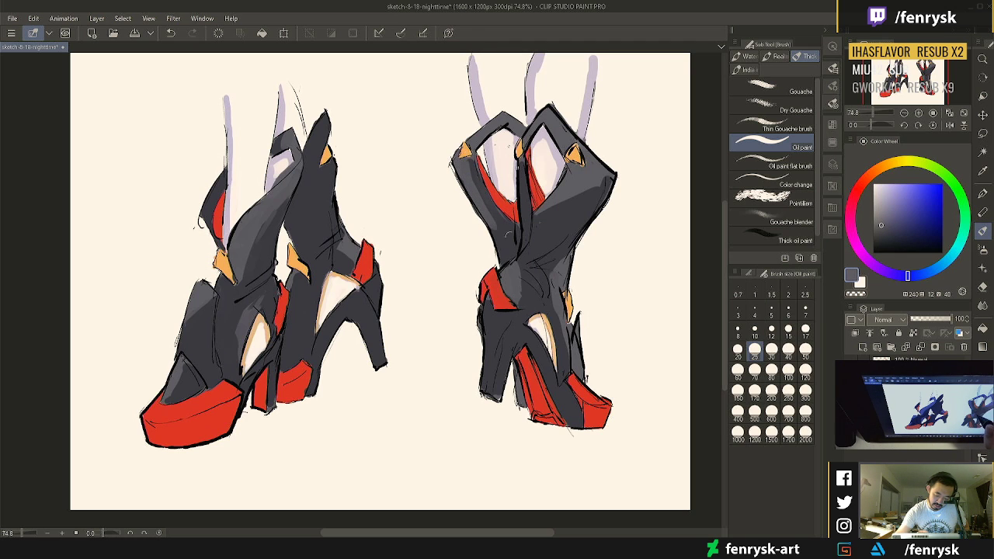
alt+click(510, 226)
drag(474, 165, 488, 219)
drag(478, 183, 500, 217)
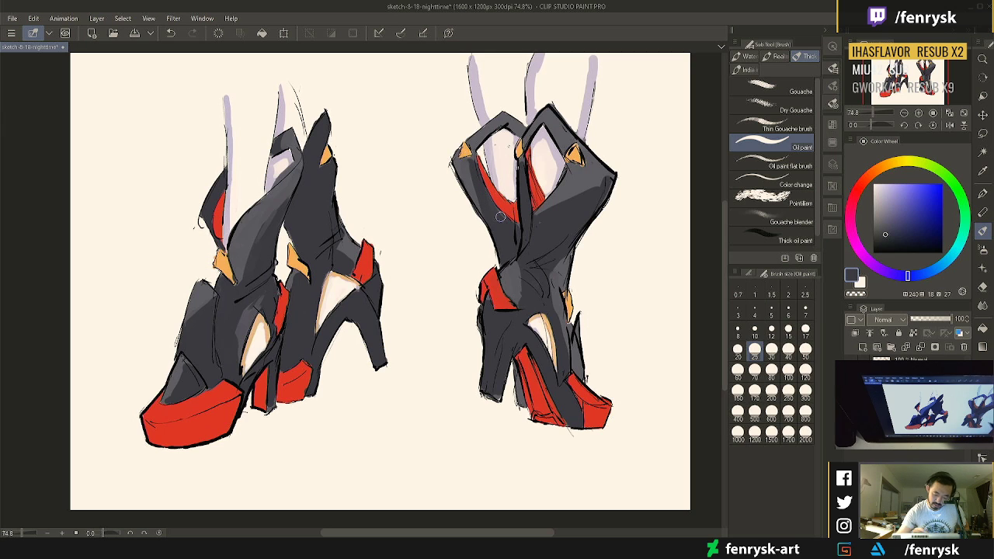
Shade the right-hand pair's wide upper shaft and its pointed collar in dark blue-grey, with a lighter band down the outer side
mouse_move(604, 180)
mouse_down()
mouse_move(571, 194)
mouse_move(584, 175)
mouse_move(535, 222)
mouse_up()
mouse_move(575, 174)
mouse_down()
mouse_move(546, 208)
mouse_move(594, 170)
mouse_move(590, 225)
mouse_move(571, 246)
mouse_up()
alt+click(595, 163)
drag(582, 193, 563, 258)
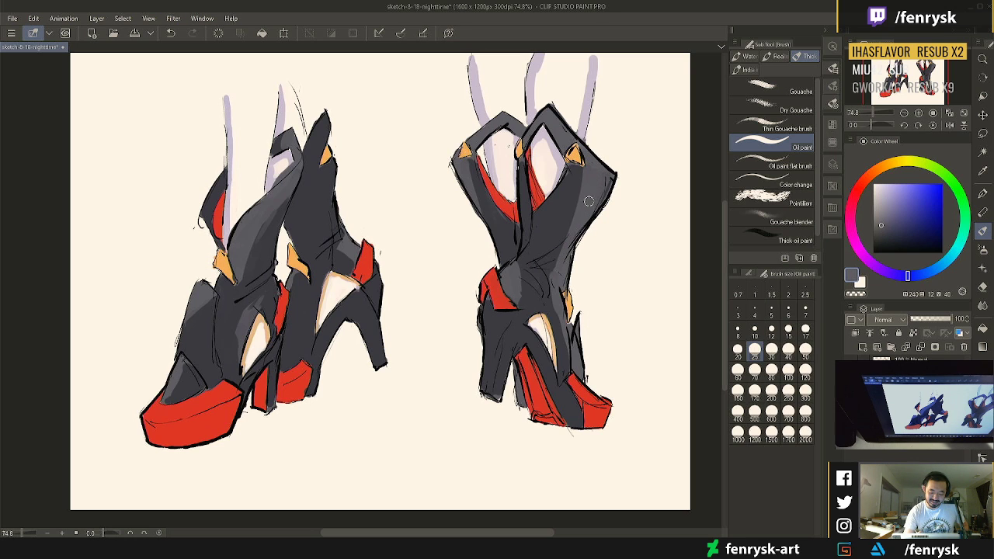
alt+click(576, 182)
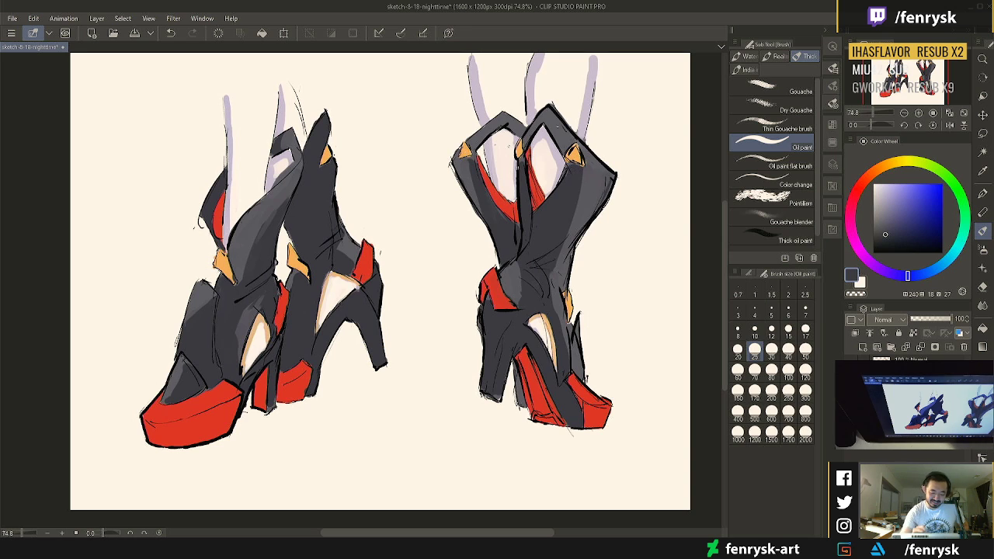
mouse_move(546, 118)
mouse_down()
mouse_move(567, 144)
mouse_move(545, 111)
mouse_move(529, 136)
mouse_up()
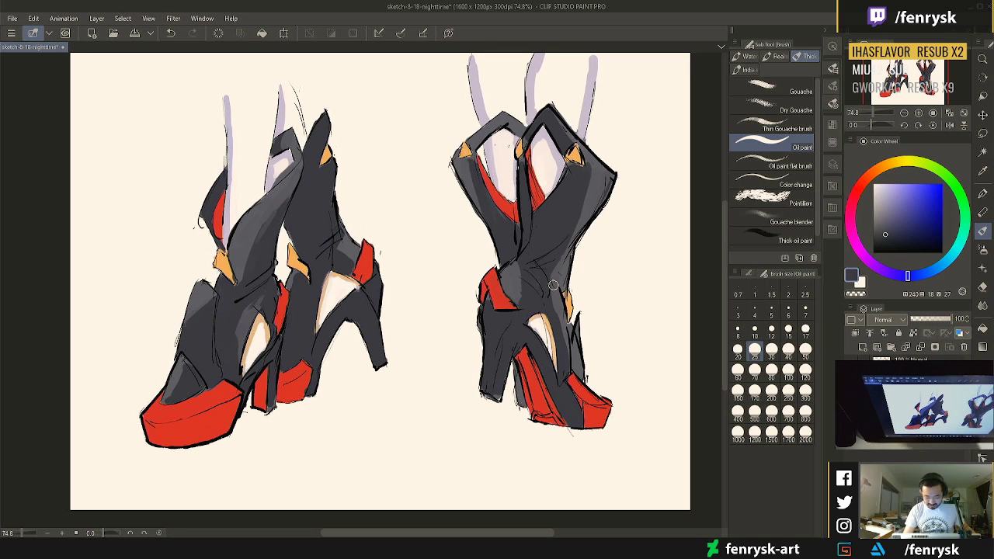
Darken the sliver of the rear shoe beside the right-hand pair's side opening at brush size 17
key(bracketleft)
key(bracketleft)
mouse_move(569, 328)
mouse_down()
mouse_move(572, 365)
mouse_move(577, 323)
mouse_move(577, 375)
mouse_up()
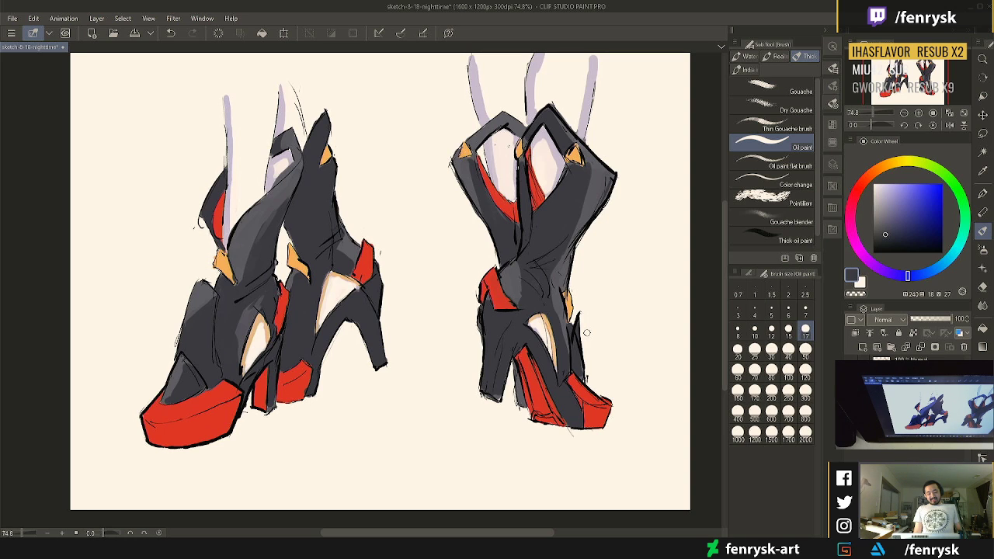
Paint dark red shadows on the platform side and inner heel of the left-hand pair's front shoe at brush size 40
click(857, 191)
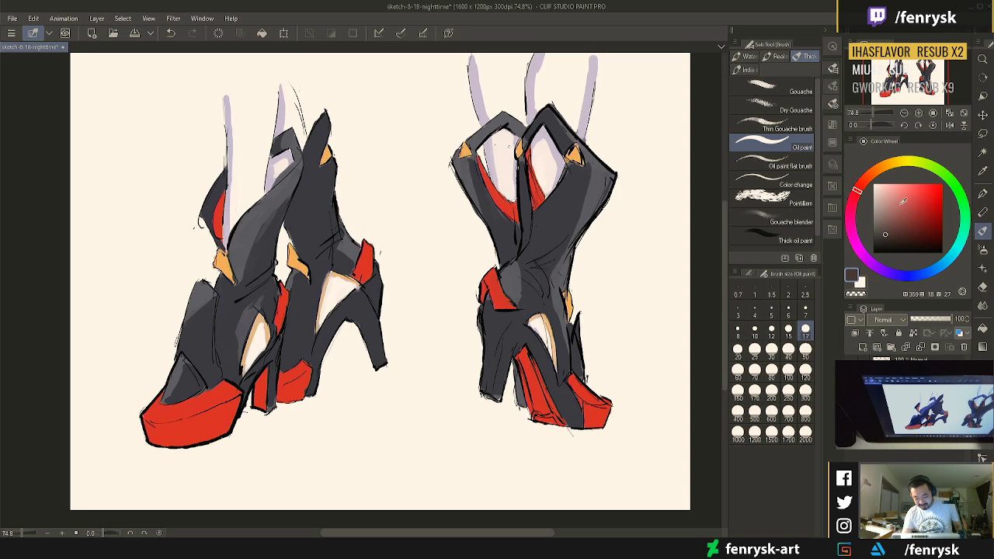
click(898, 226)
click(924, 218)
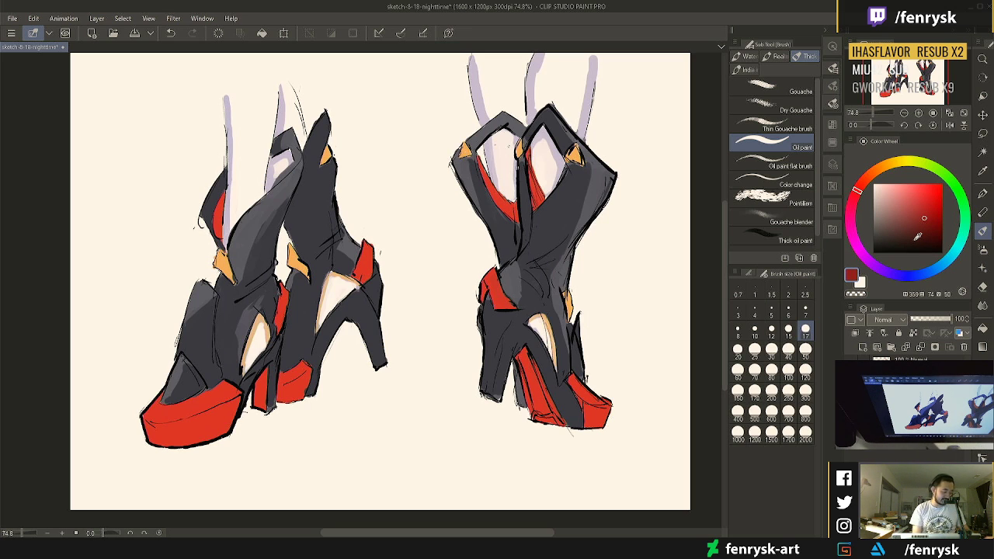
click(788, 350)
mouse_move(223, 429)
mouse_down()
mouse_move(191, 435)
mouse_move(214, 430)
mouse_move(156, 443)
mouse_move(293, 380)
mouse_move(265, 394)
mouse_move(264, 375)
mouse_move(259, 401)
mouse_up()
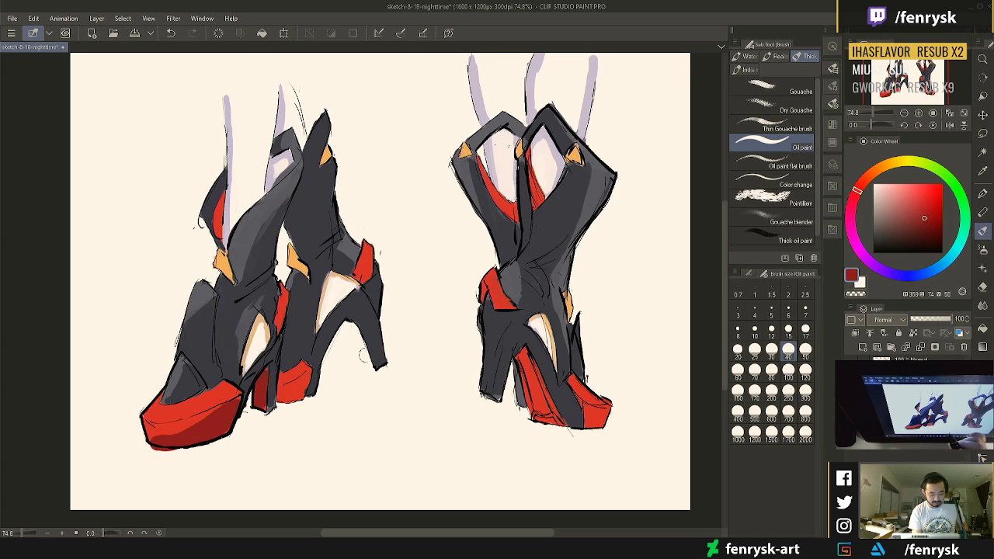
Refine the edge of the front shoe's platform shadow with sampled bright and dark reds at brush size 20
key([)
key([)
key([)
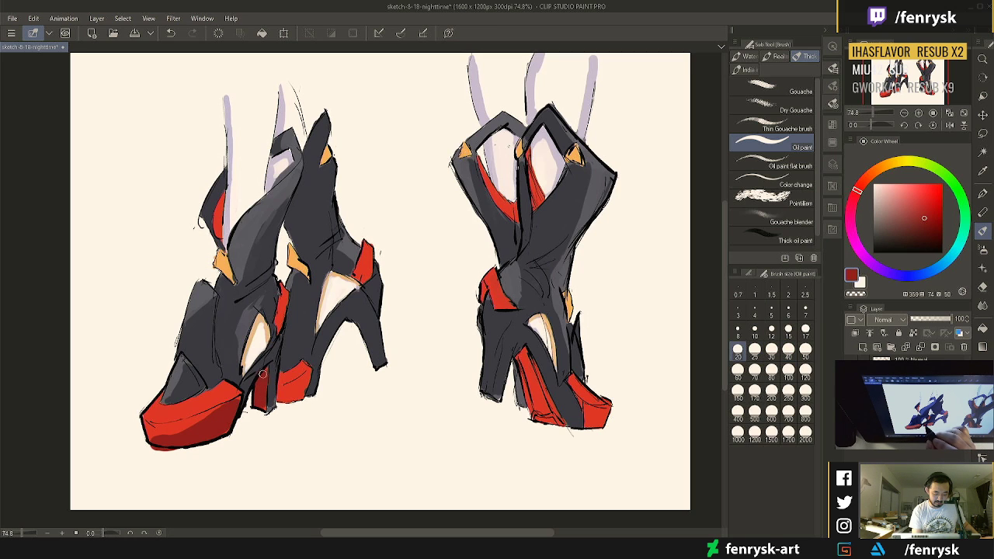
alt+click(188, 425)
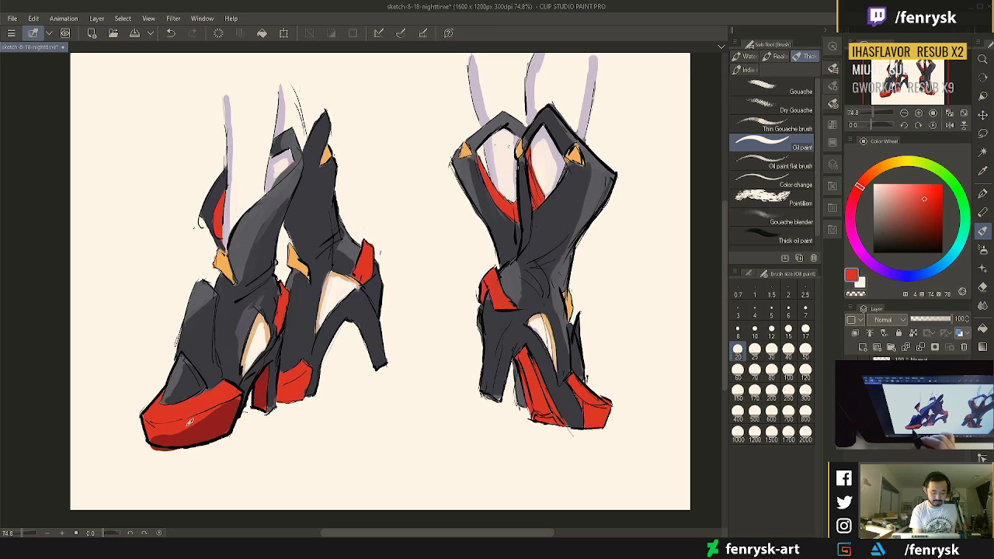
drag(165, 436, 233, 402)
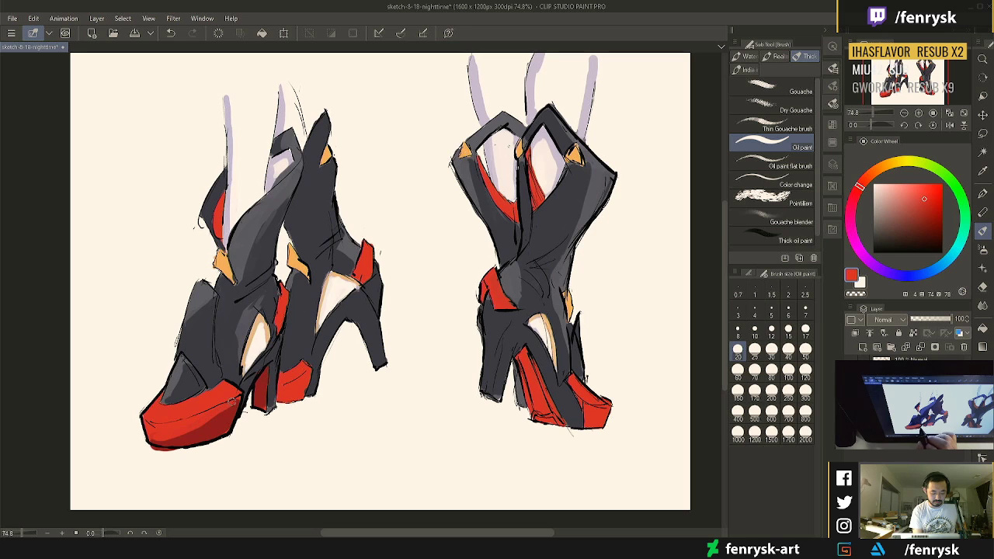
alt+click(210, 427)
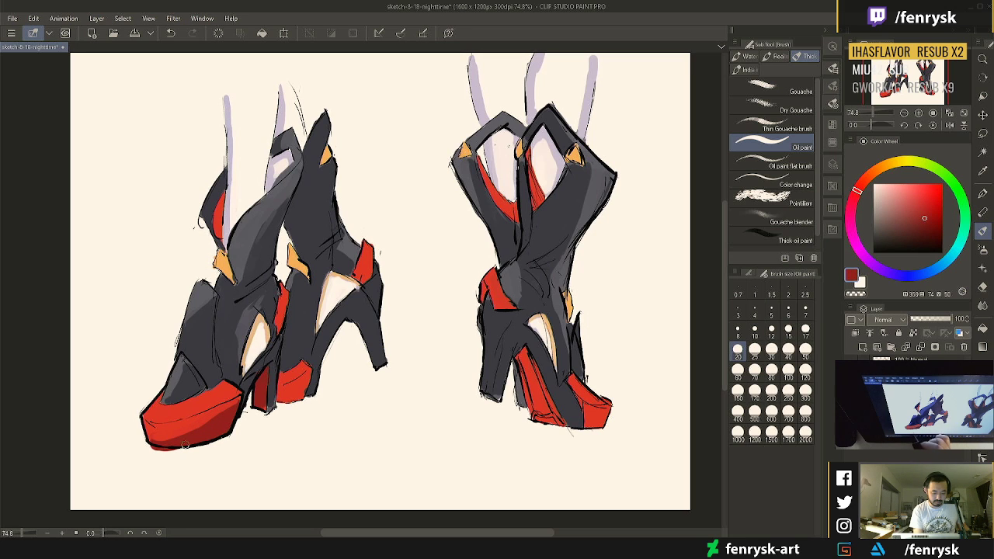
Erase the red paint spilling below the front shoe's platform with the Hard eraser at size 12
key(e)
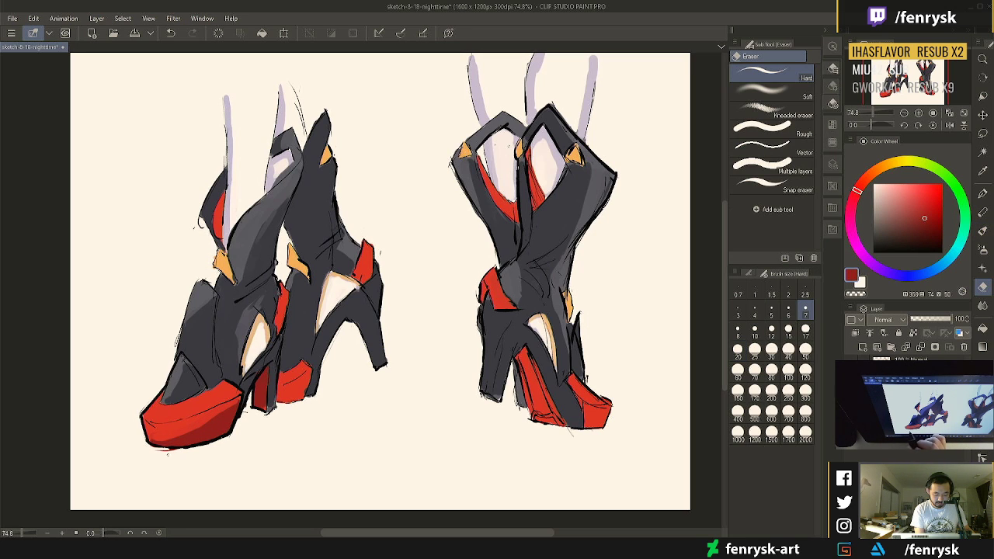
key(bracketright)
key(bracketright)
key(bracketright)
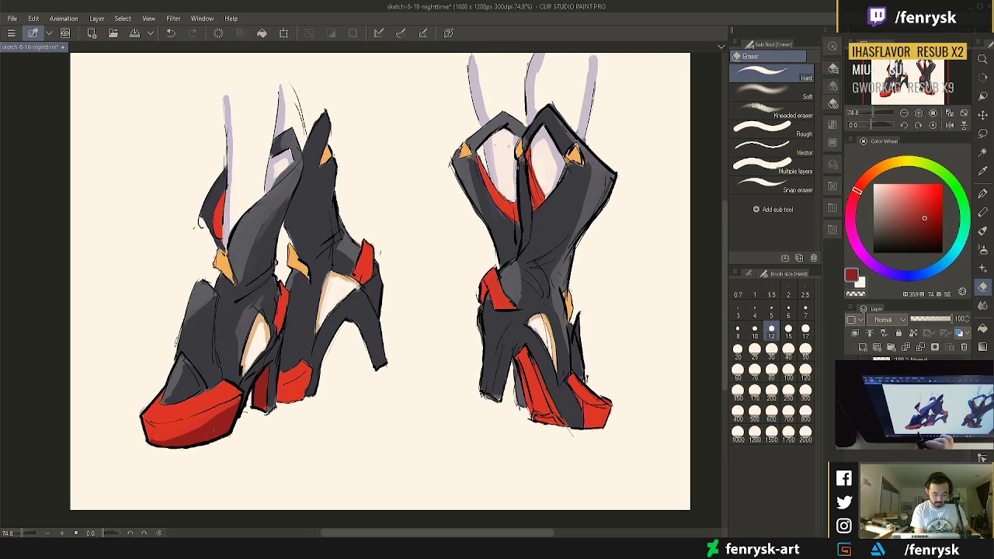
Extend and blend the shadow across the left-hand pair's front platform with sampled reds, using the Oil paint brush at size 40
key(b)
key(bracketright)
key(bracketright)
key(bracketright)
mouse_move(234, 401)
mouse_down()
mouse_move(169, 421)
mouse_move(190, 419)
mouse_move(196, 397)
mouse_move(164, 414)
mouse_move(224, 392)
mouse_move(225, 403)
mouse_move(163, 424)
mouse_move(176, 435)
mouse_move(199, 424)
mouse_move(161, 429)
mouse_up()
alt+click(197, 398)
alt+click(208, 419)
key(bracketleft)
key(bracketleft)
key(bracketright)
key(bracketright)
alt+click(159, 424)
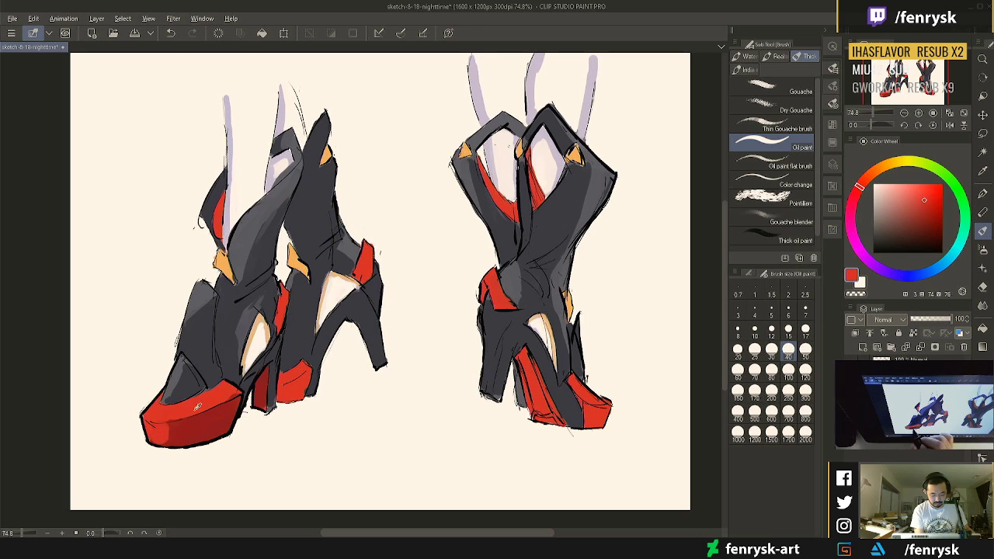
Rework the front platform's side shadow in sampled dark red, reducing the brush size to 25
alt+click(197, 406)
alt+click(221, 409)
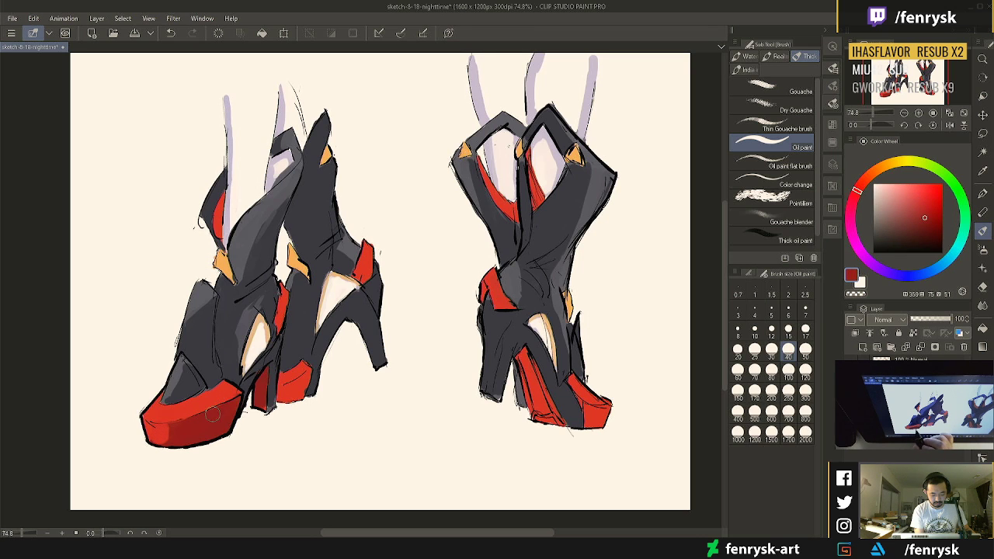
key(bracketleft)
key(bracketleft)
drag(177, 423, 173, 422)
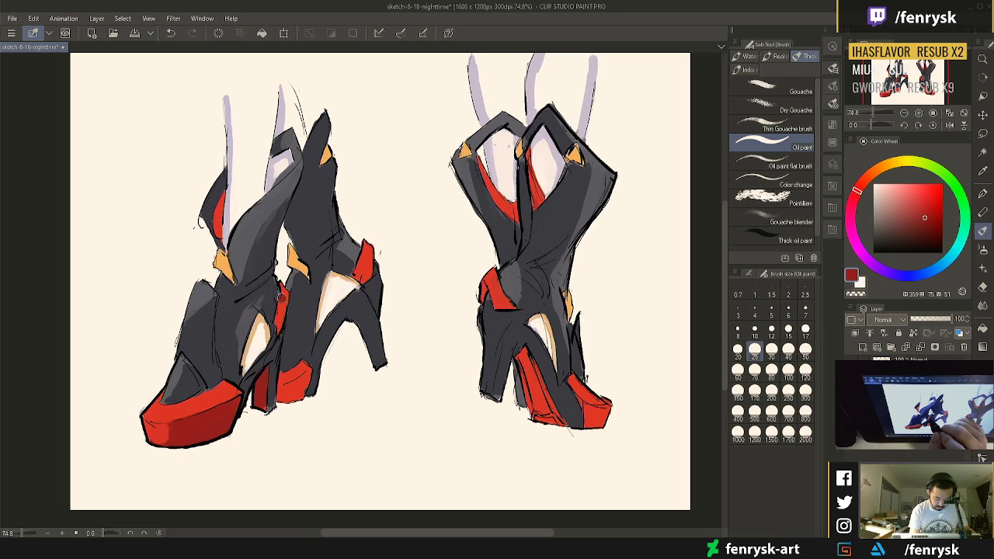
Darken the narrow red piece behind the left-hand front shoe's ankle at brush size 17 and sample the neighbouring blue-greys
key(bracketleft)
key(bracketleft)
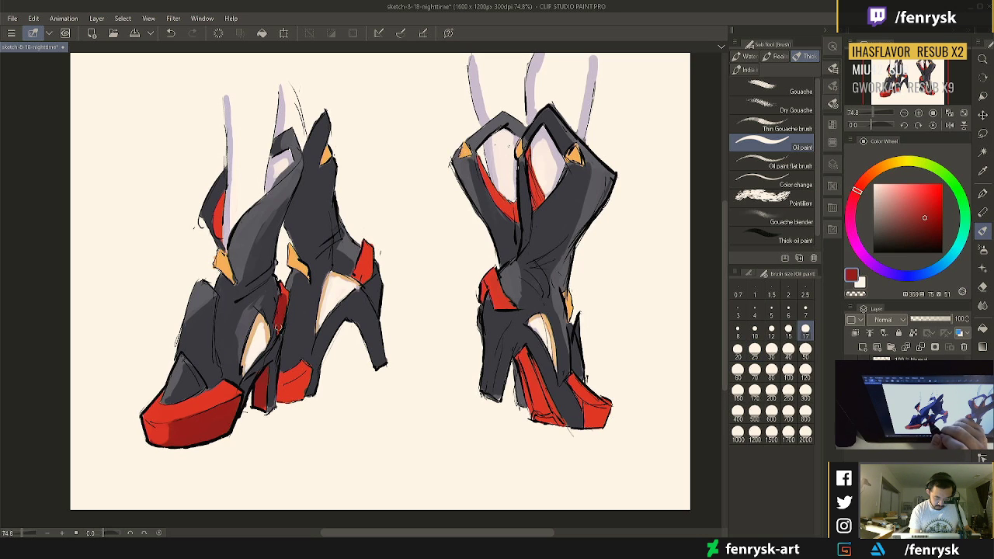
alt+click(276, 302)
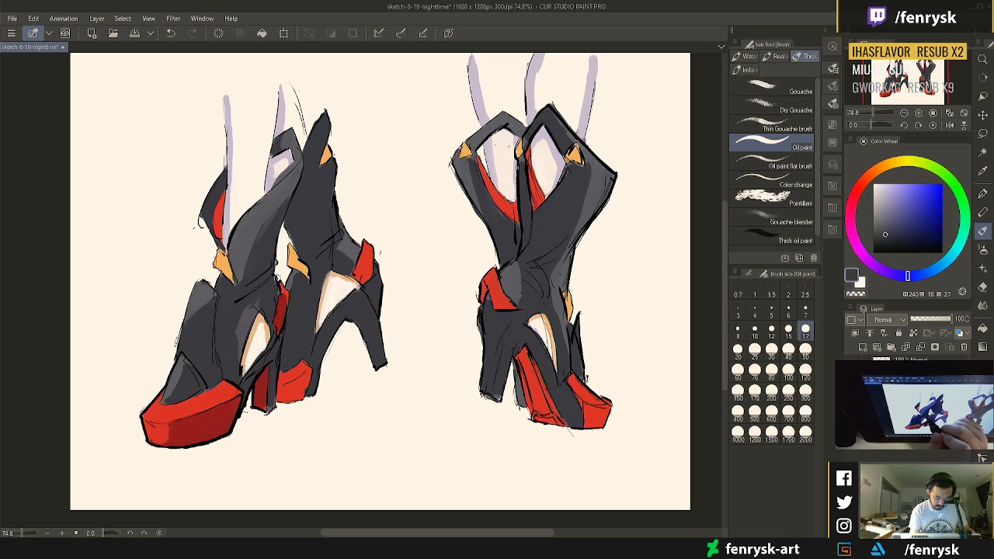
alt+click(260, 304)
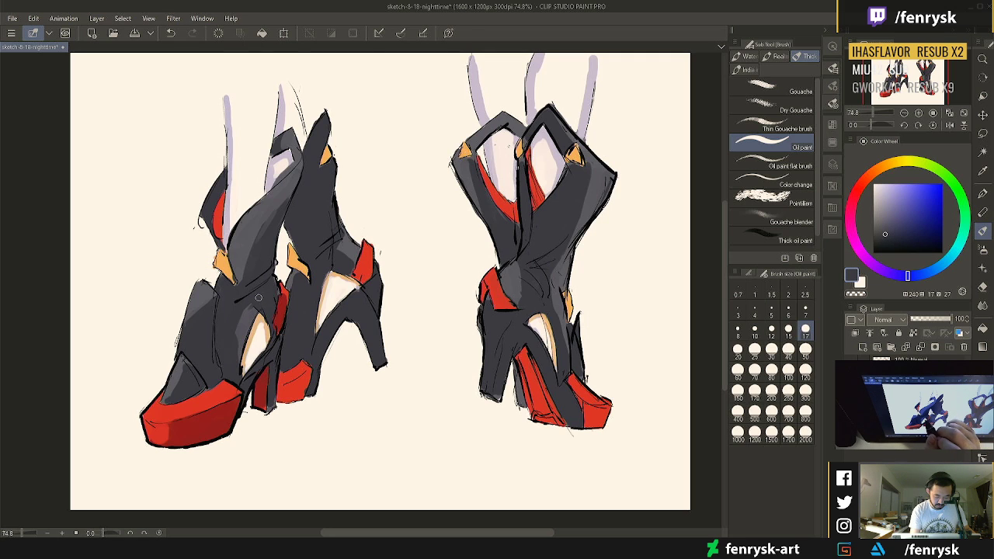
key(bracketright)
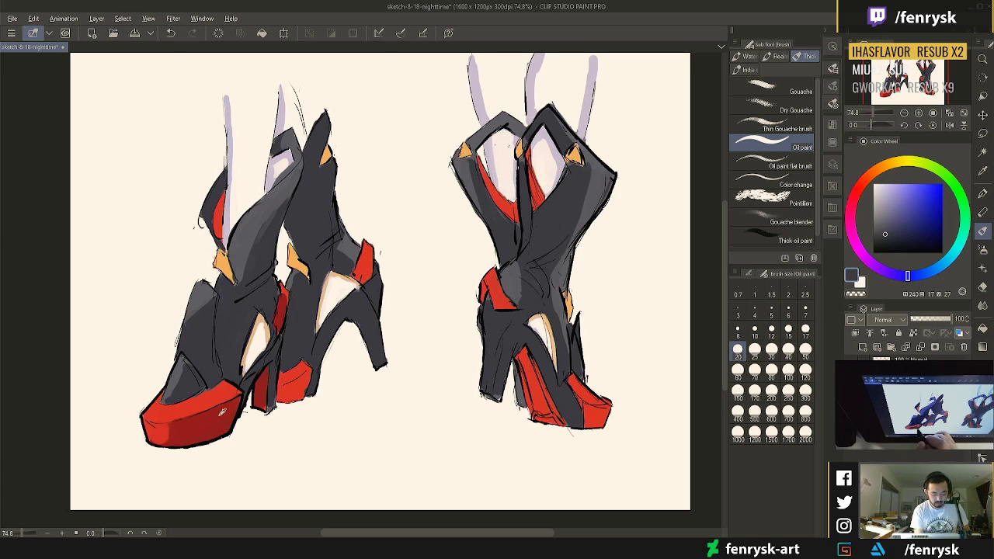
Deepen the left-hand front shoe's platform side and the rear corner of its top face in dark red at brush size 30
alt+click(222, 412)
key(bracketright)
key(bracketright)
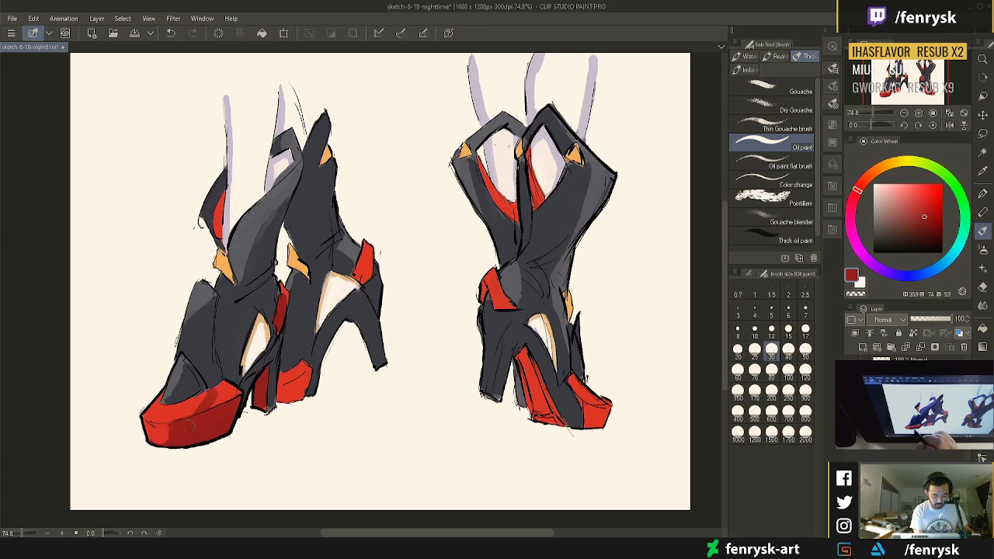
drag(216, 400, 241, 383)
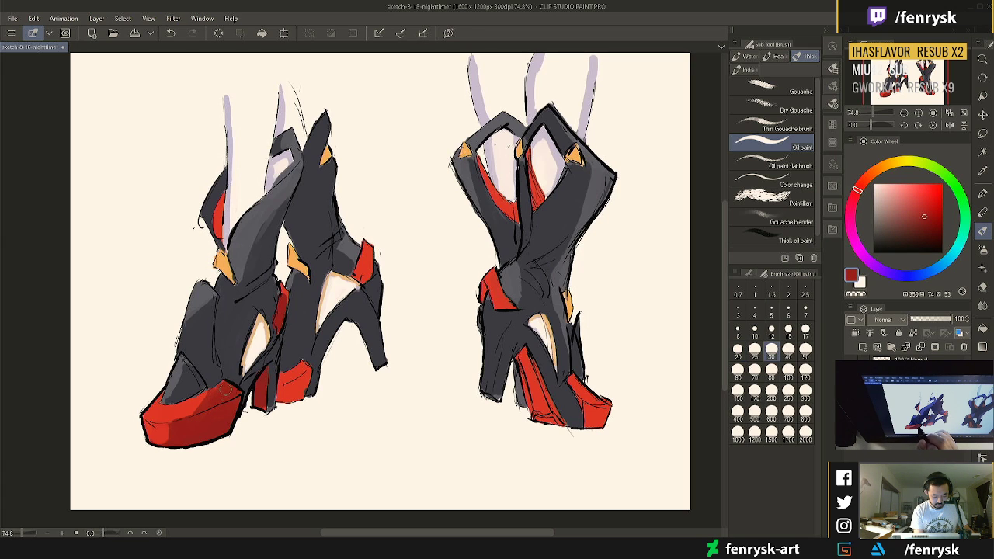
Shape the dark red shadow under the toe upper on the front platform's top face with sampled reds at brush sizes 20 and 25
alt+click(208, 400)
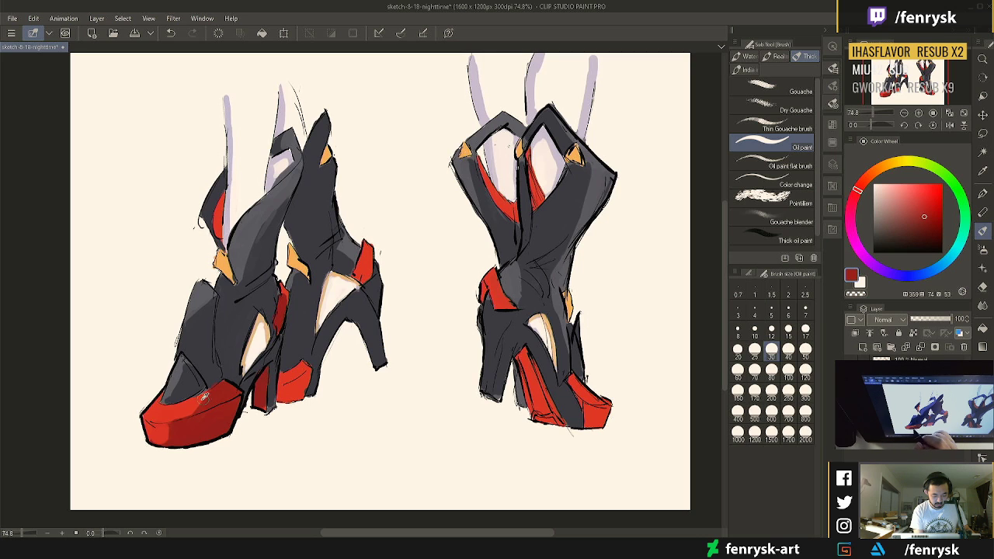
key(bracketleft)
key(bracketleft)
alt+click(217, 393)
key(bracketright)
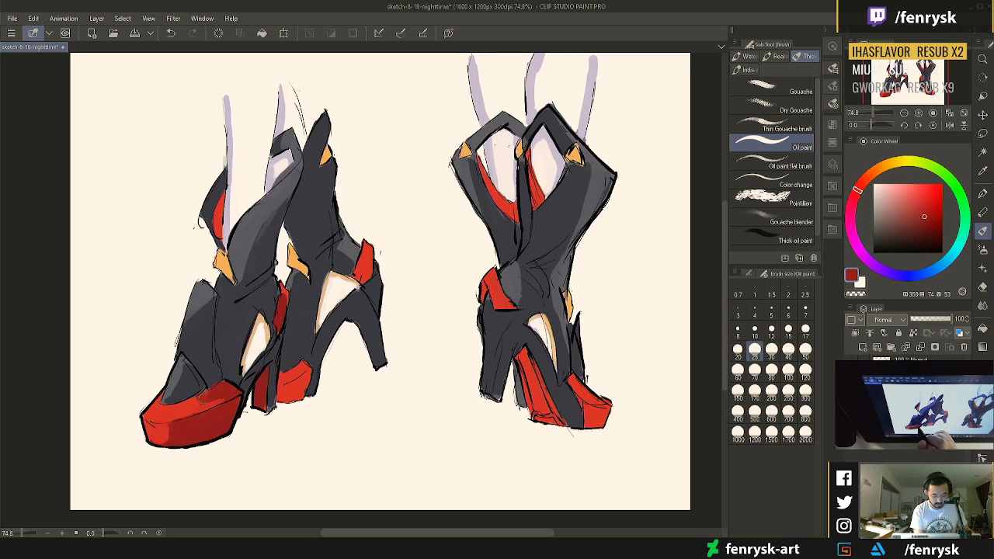
alt+click(209, 401)
key(bracketleft)
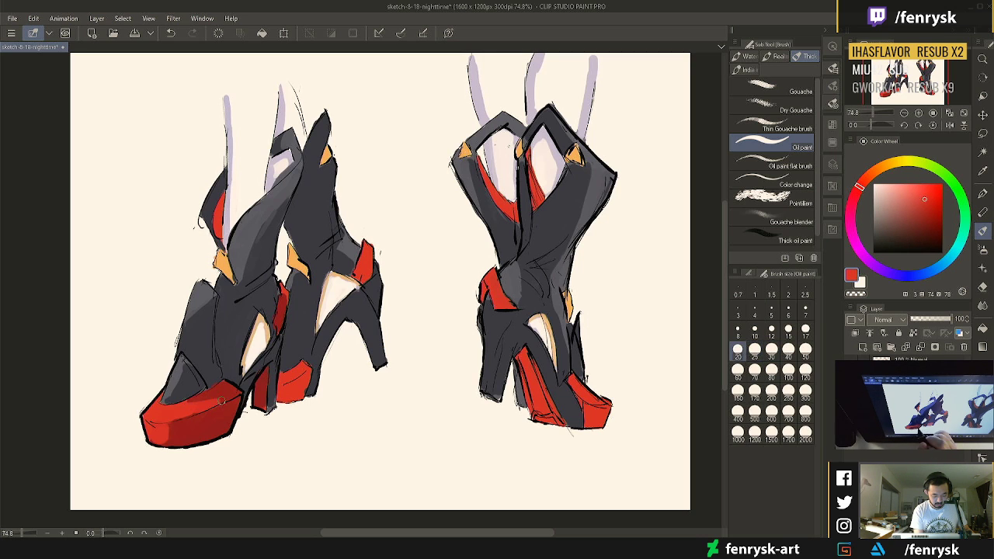
alt+click(235, 390)
drag(188, 402, 226, 399)
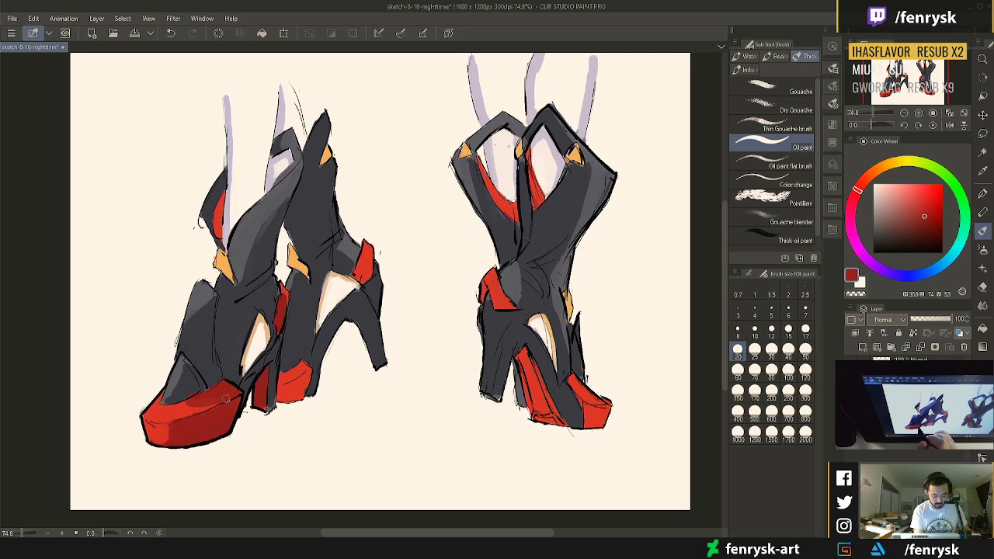
Refine the edge of the dark red shadow on the front platform's top face with sampled reds at brush size 15
key(bracketleft)
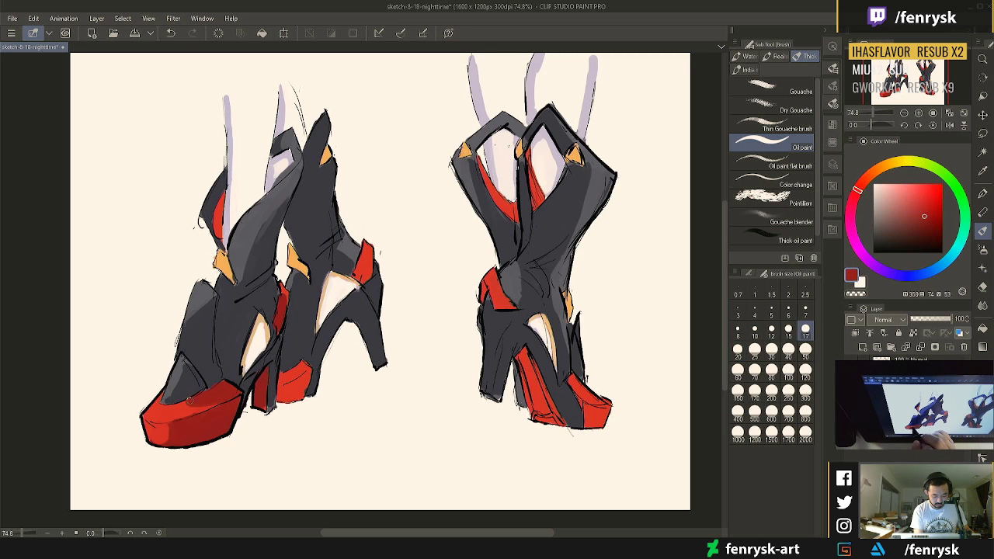
key(bracketleft)
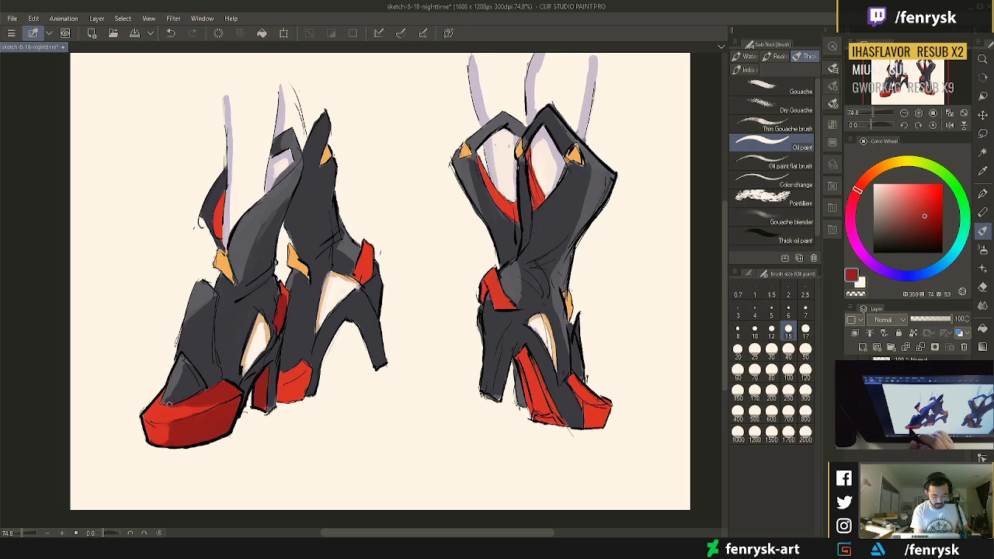
alt+click(174, 406)
alt+click(199, 403)
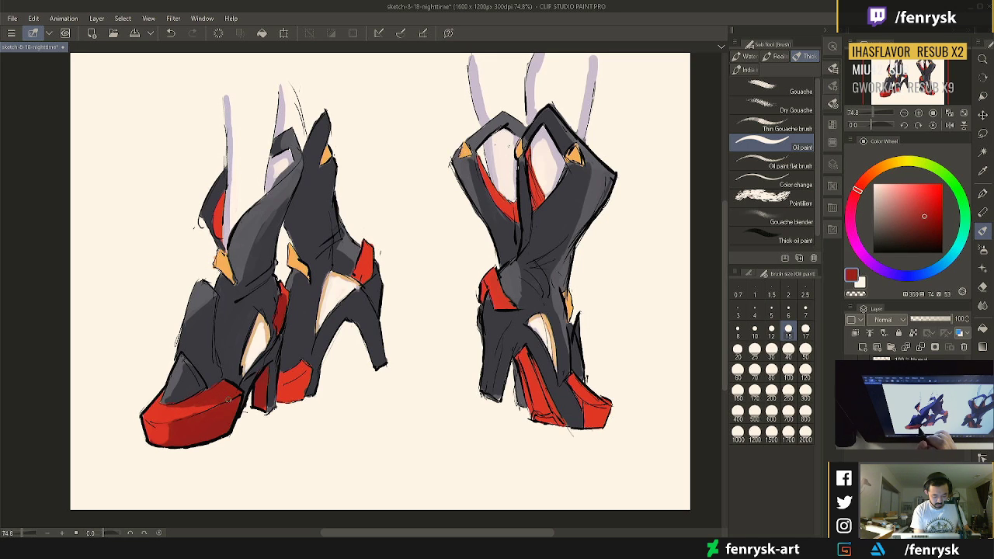
Darken the left-hand front shoe's red shaft lining and the rear shoe's platform side in dark red at brush size 17
key(bracketright)
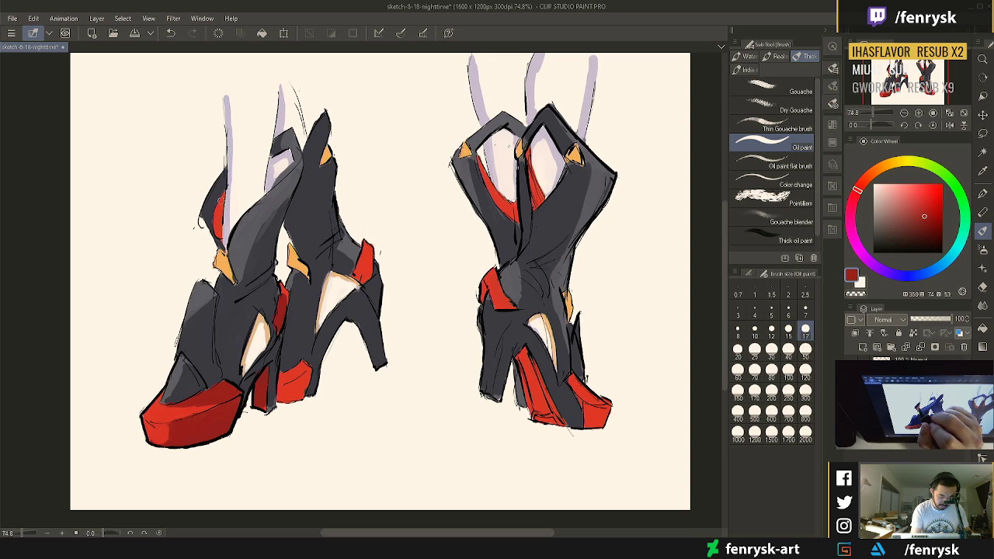
drag(221, 200, 221, 233)
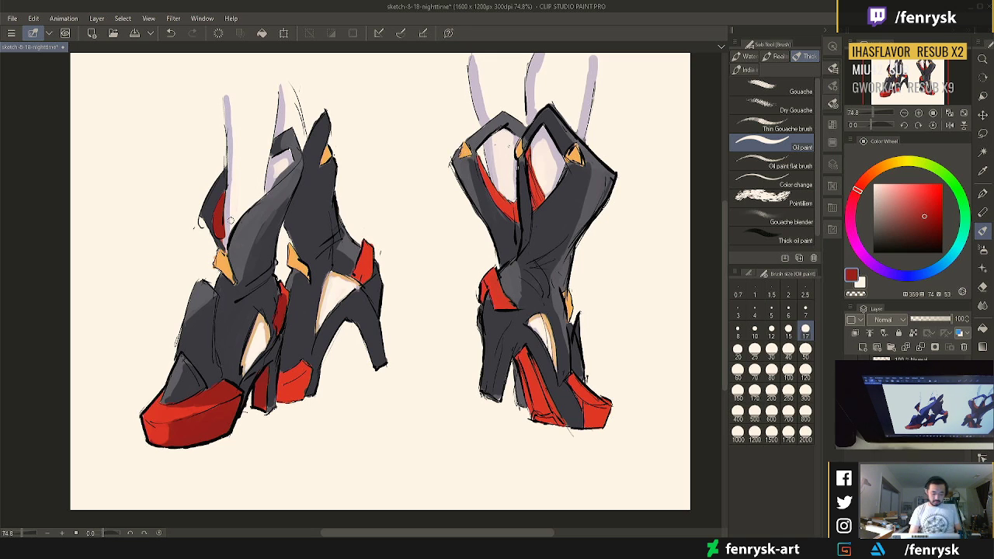
mouse_move(282, 392)
mouse_down()
mouse_move(309, 369)
mouse_move(291, 399)
mouse_move(309, 371)
mouse_up()
alt+click(306, 386)
alt+click(284, 395)
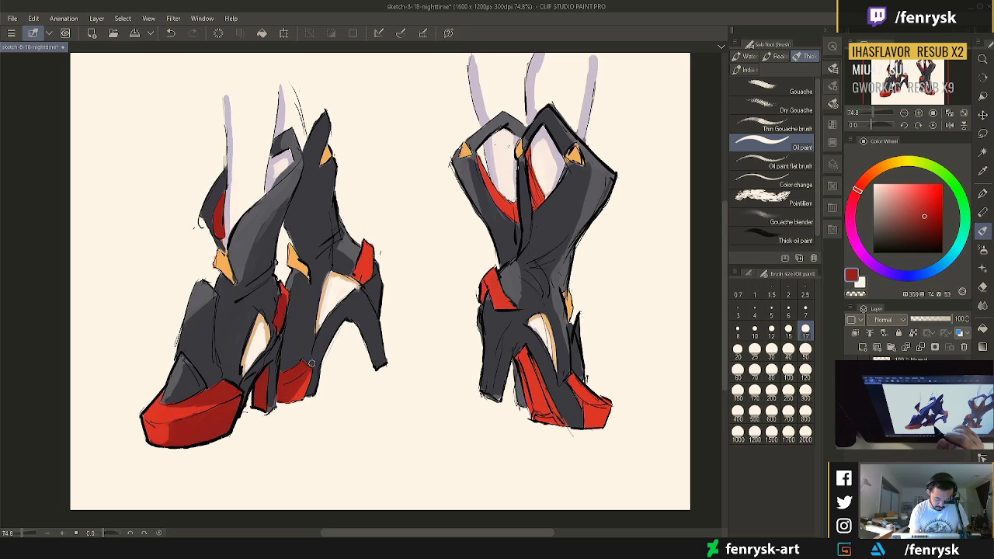
alt+click(312, 364)
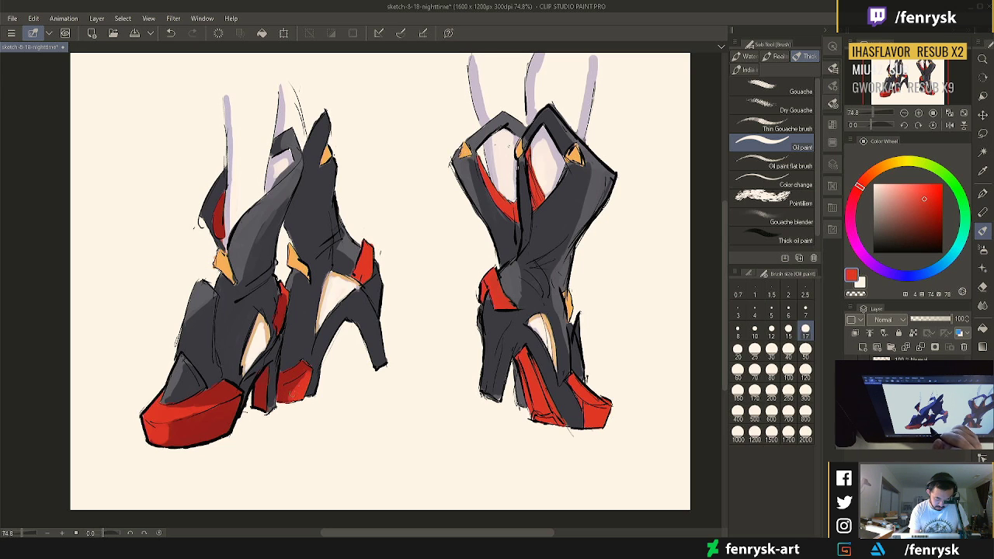
alt+click(293, 388)
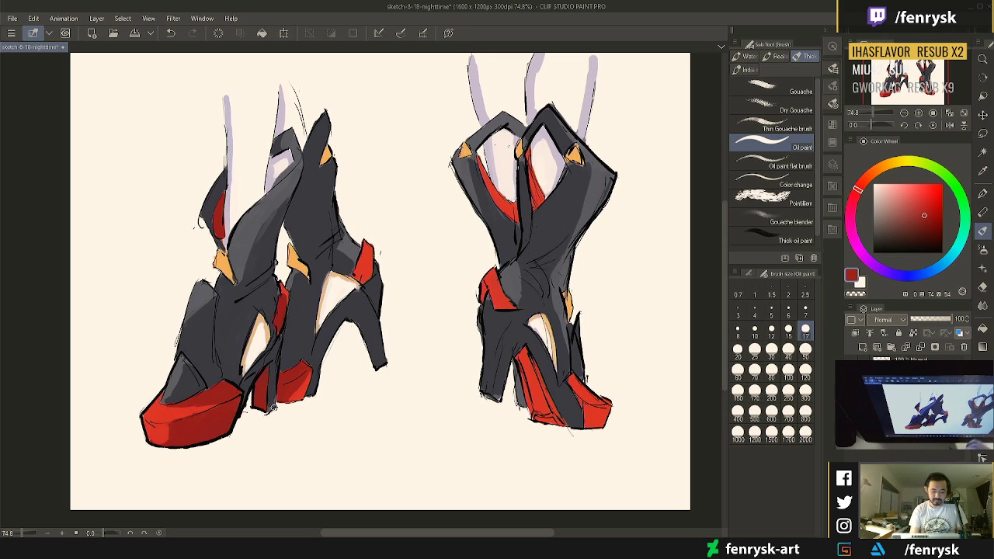
Darken the rear shoe's red heel piece and clean up the light and dark planes of its platform with sampled reds
drag(365, 255, 367, 281)
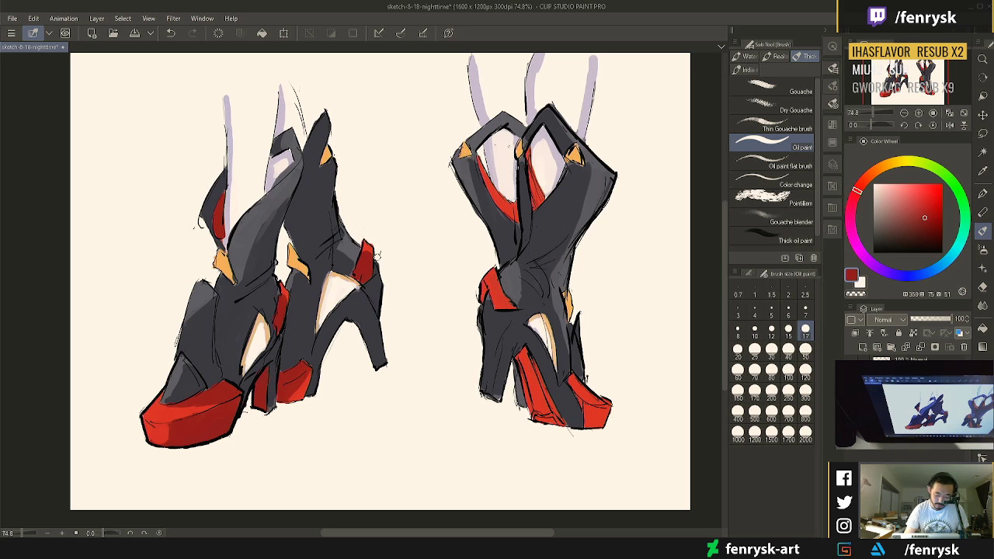
alt+click(377, 239)
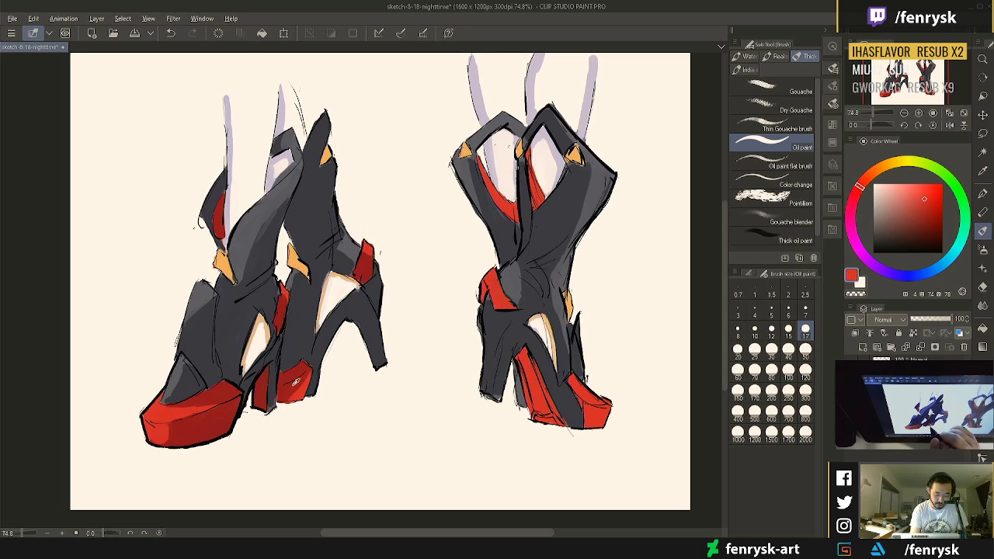
alt+click(306, 379)
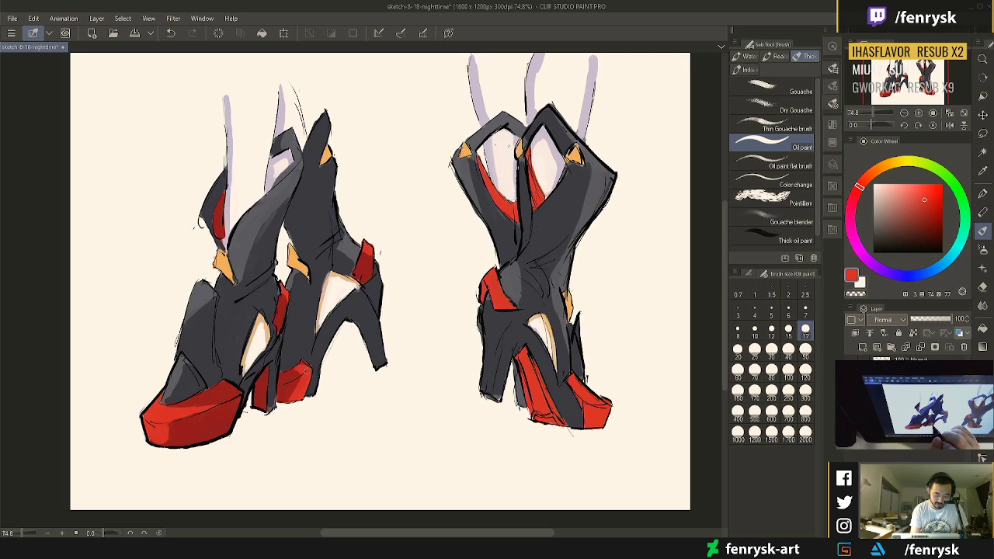
alt+click(295, 373)
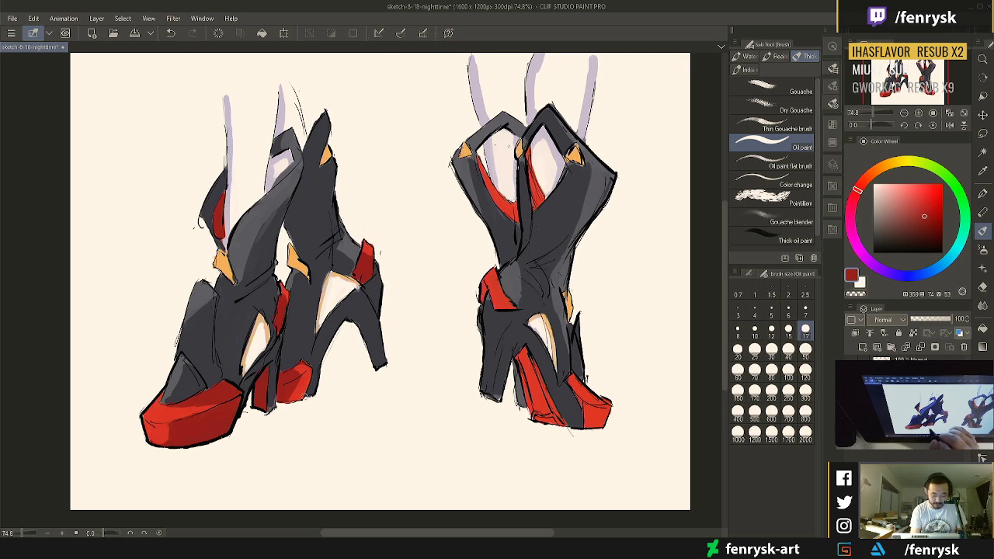
drag(290, 400, 298, 377)
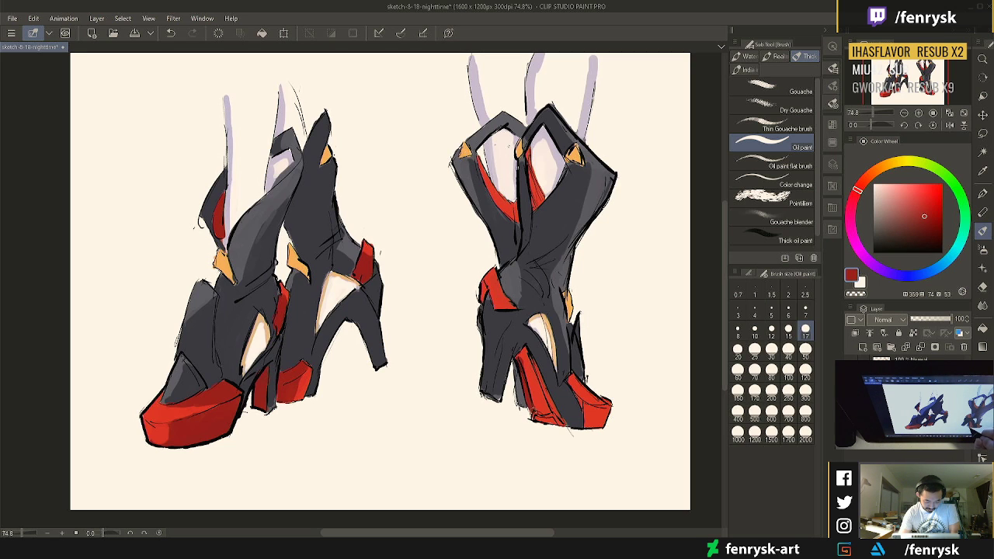
Shade the inner platform side and the red ankle piece of the right-hand pair in dark red
drag(532, 408, 540, 419)
drag(521, 358, 546, 416)
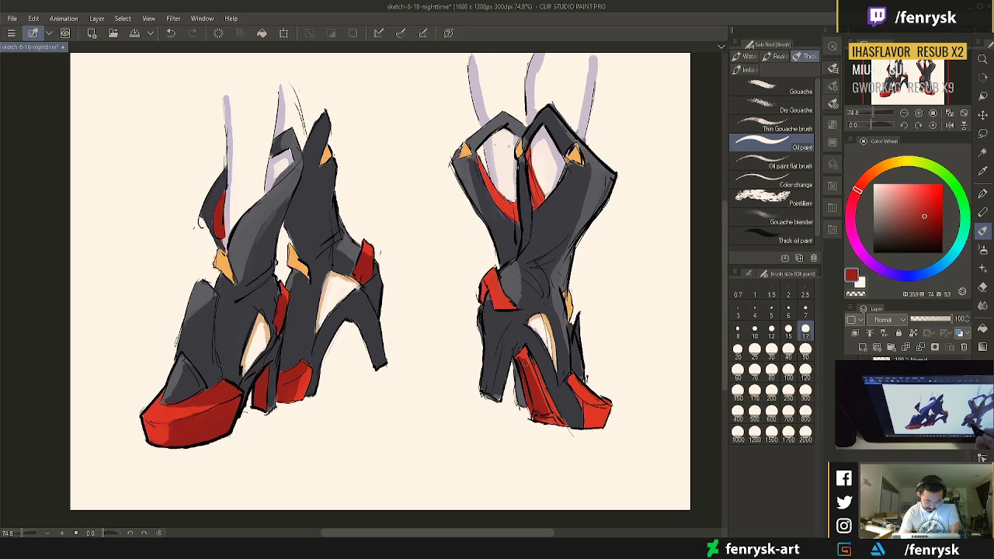
drag(523, 350, 559, 416)
drag(531, 367, 563, 426)
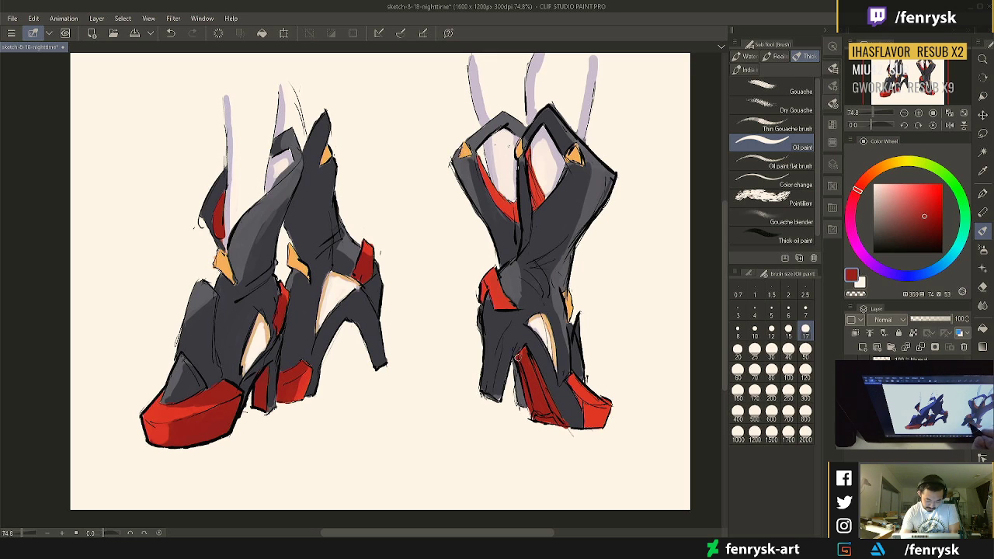
drag(489, 288, 501, 306)
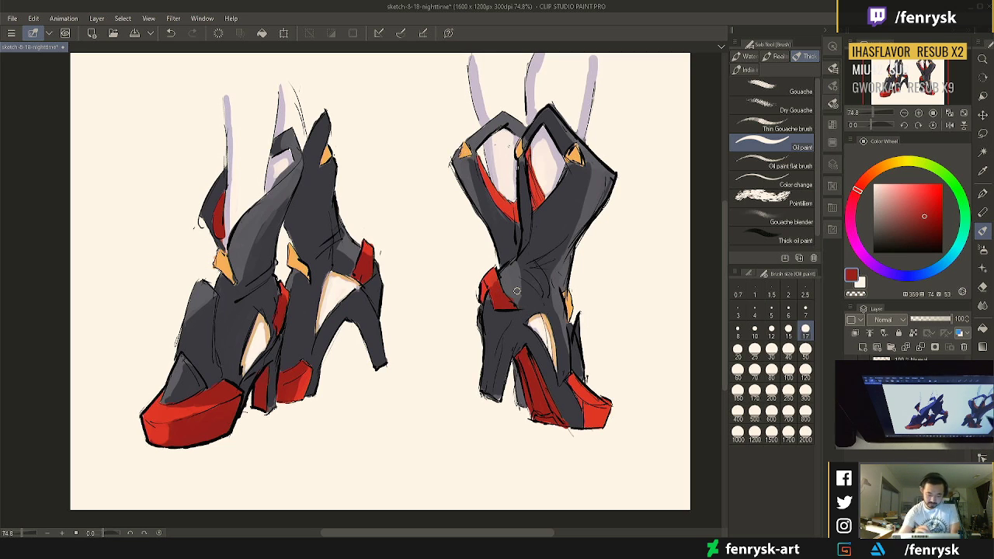
Darken the right-hand pair's red shaft linings, then paint sampled bright red back over them and the left-hand front shoe's lining
drag(477, 158, 512, 217)
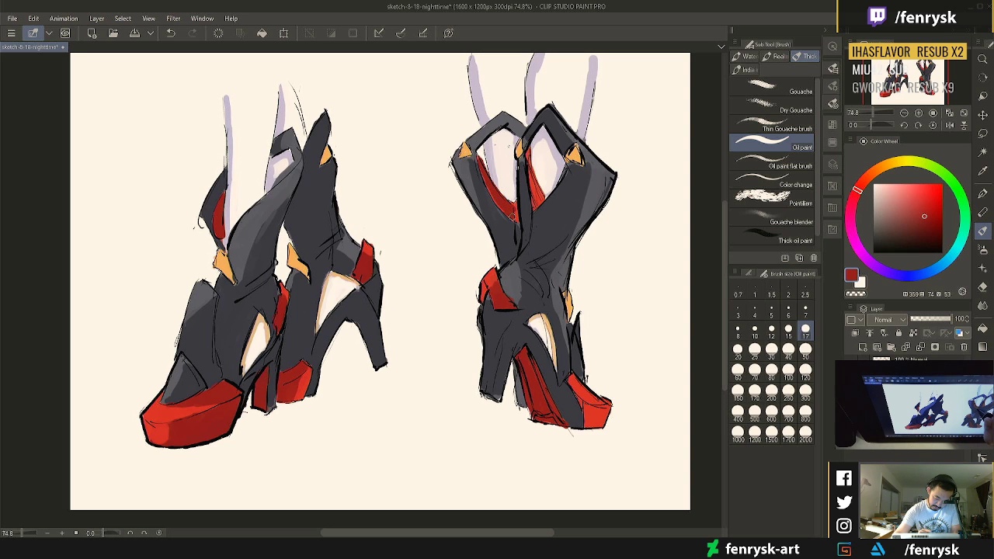
drag(486, 185, 513, 219)
drag(526, 154, 536, 208)
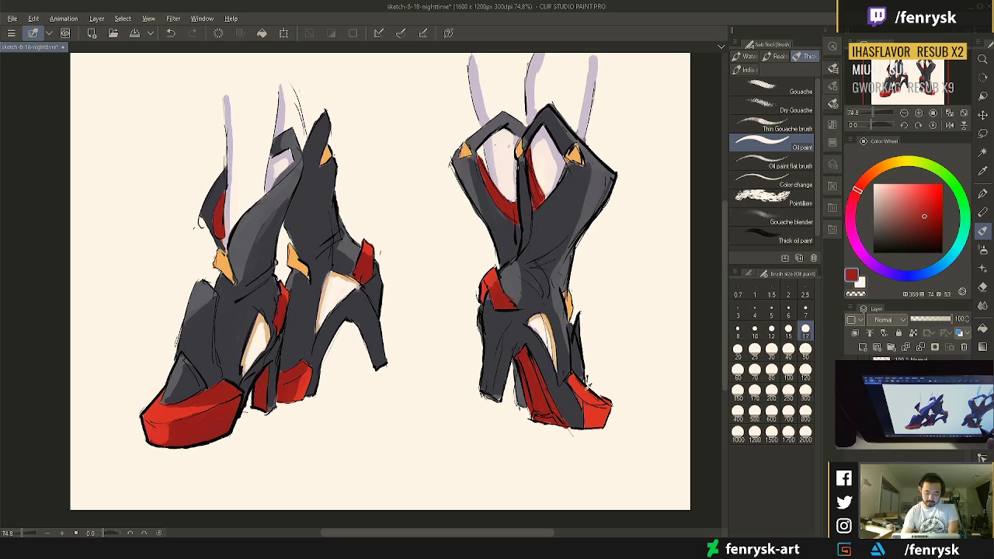
alt+click(528, 186)
drag(478, 160, 493, 194)
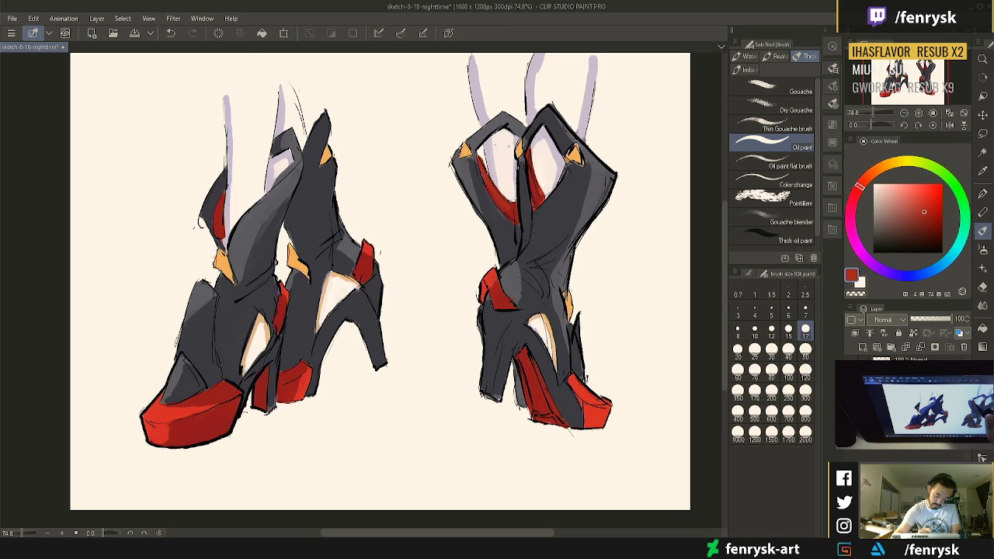
alt+click(481, 165)
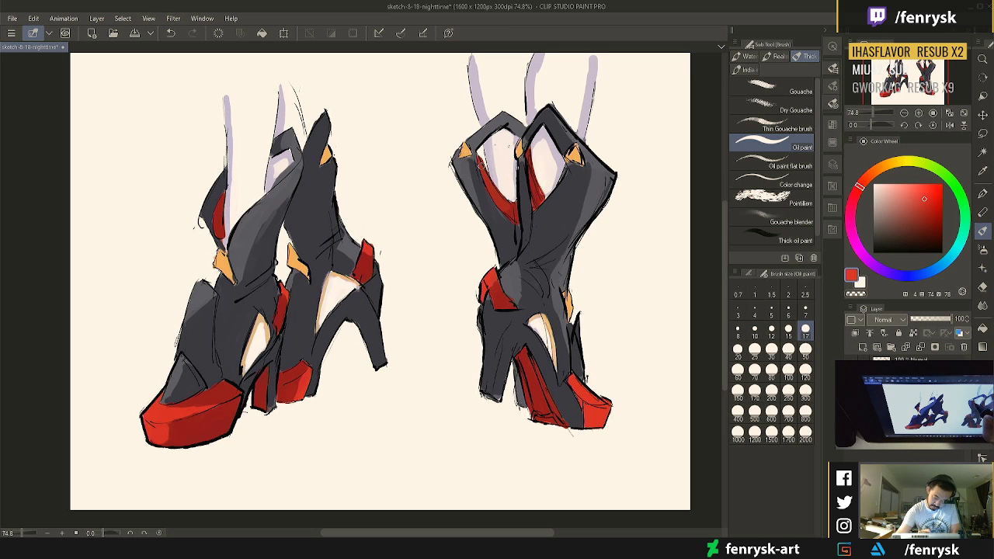
drag(479, 166, 503, 205)
drag(530, 155, 539, 204)
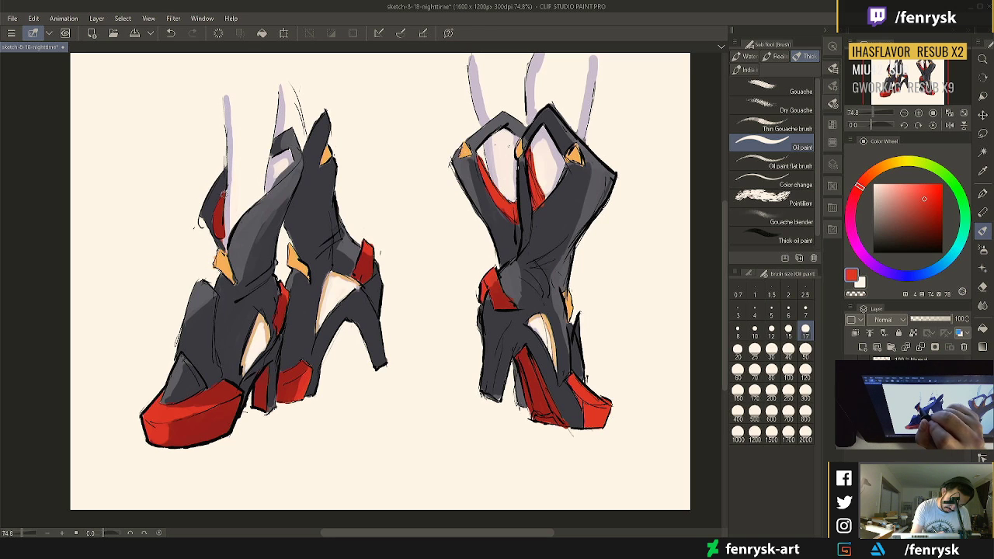
drag(223, 203, 221, 231)
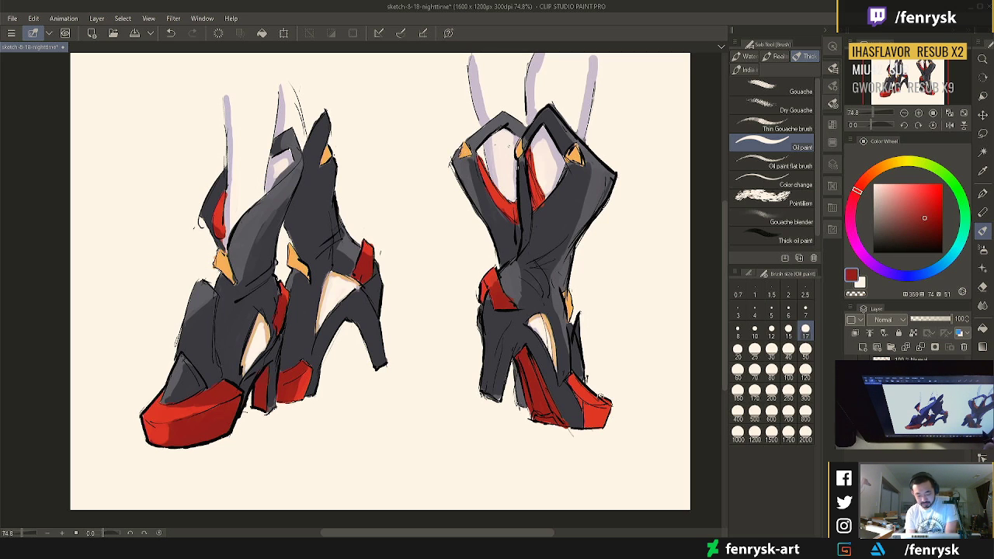
Darken the outer side of the right-hand pair's platform toe in dark red and save the drawing
mouse_move(605, 408)
mouse_down()
mouse_move(593, 426)
mouse_move(585, 402)
mouse_move(590, 429)
mouse_move(584, 400)
mouse_up()
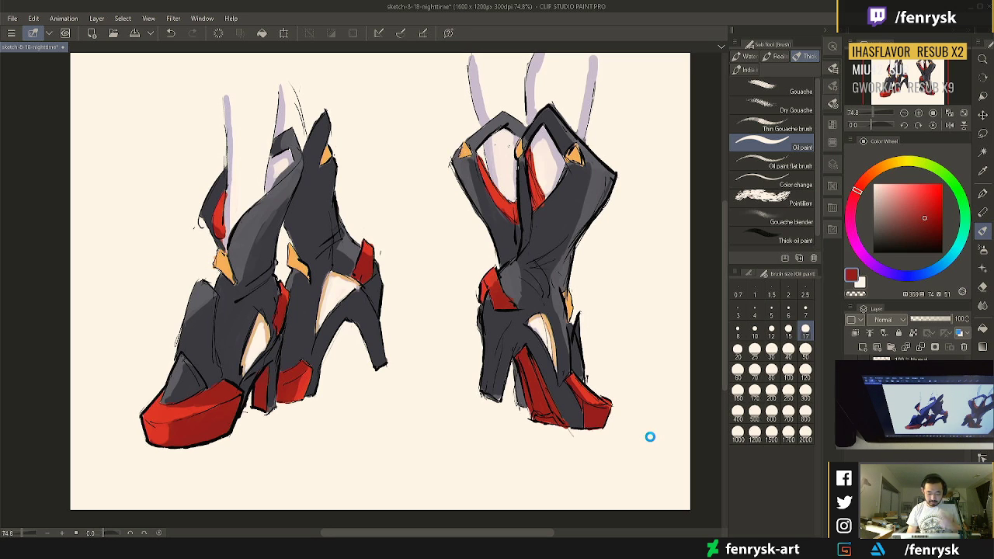
key(ctrl+s)
Reshape the blue-grey planes on the right-hand pair's ankle and central shaft edge with sampled dark and lighter blue-greys
alt+click(517, 300)
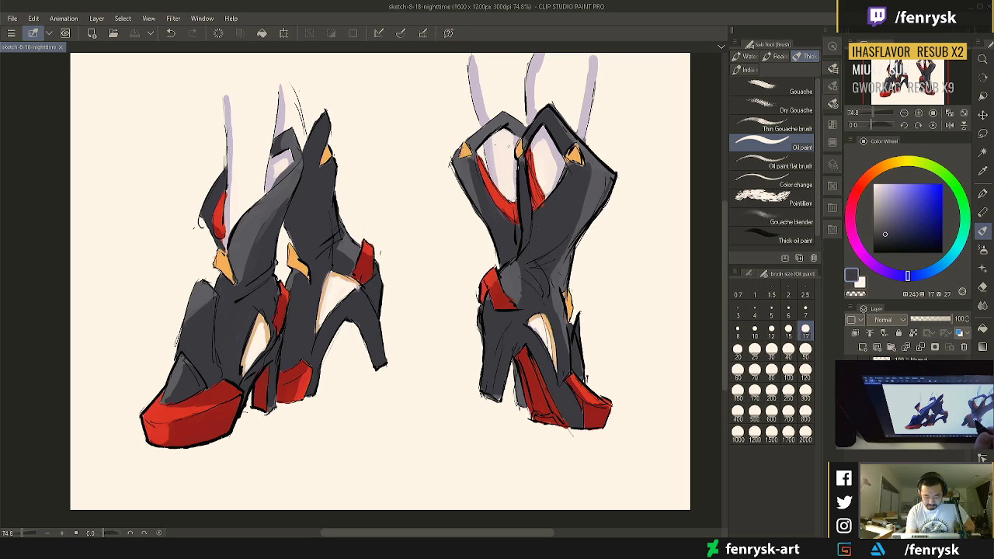
mouse_move(517, 299)
mouse_down()
mouse_move(524, 277)
mouse_move(511, 298)
mouse_move(526, 274)
mouse_move(509, 292)
mouse_move(502, 277)
mouse_move(510, 288)
mouse_move(504, 275)
mouse_move(519, 281)
mouse_move(524, 255)
mouse_up()
alt+click(517, 266)
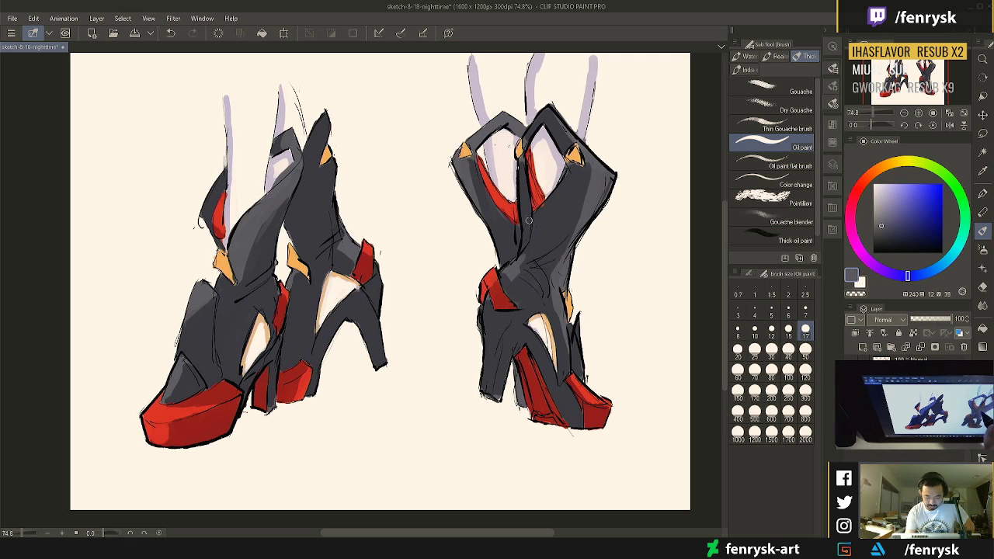
mouse_move(518, 166)
mouse_down()
mouse_move(525, 233)
mouse_move(528, 204)
mouse_move(517, 266)
mouse_up()
Paint thin lavender rim light along the left-hand pair's front edges at brush size 10
drag(900, 200, 890, 198)
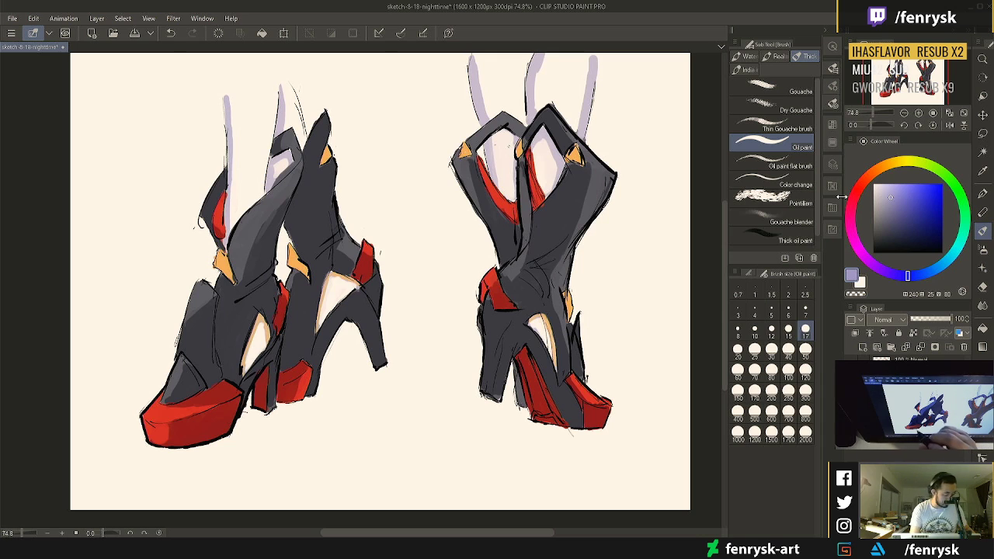
click(754, 329)
drag(198, 283, 166, 394)
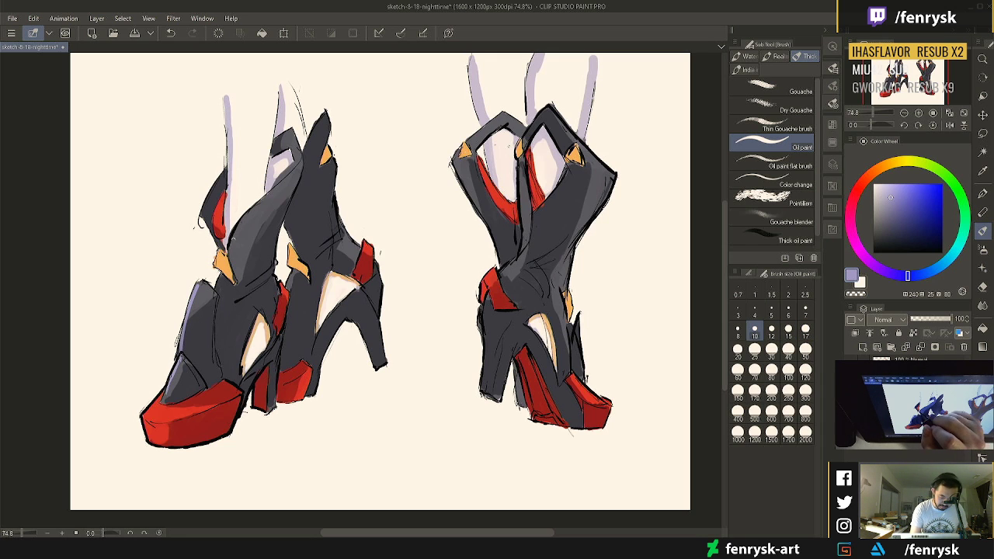
drag(294, 272, 290, 285)
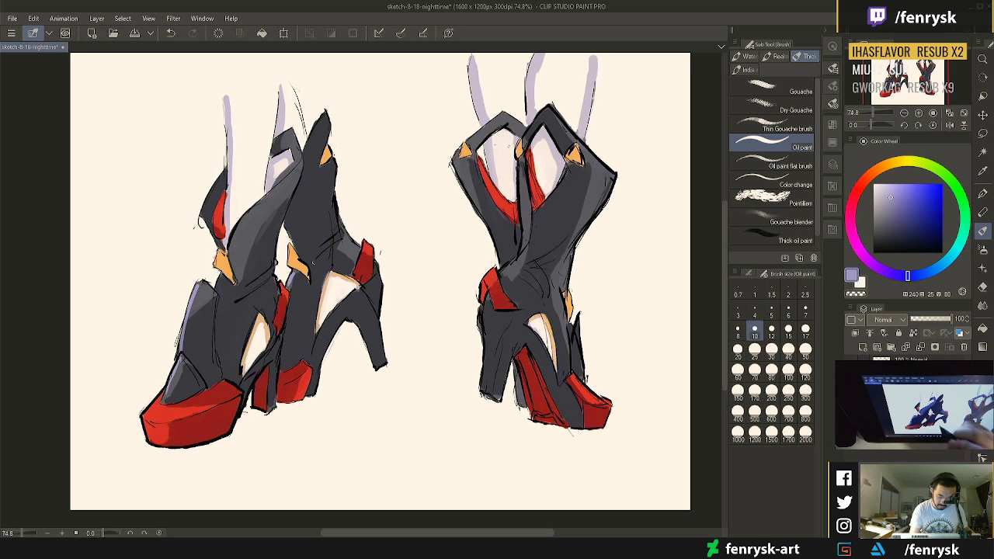
Add lavender rim light to the right-hand pair's rear toe edge, outer shaft edge and central shaft edge
drag(578, 326, 576, 370)
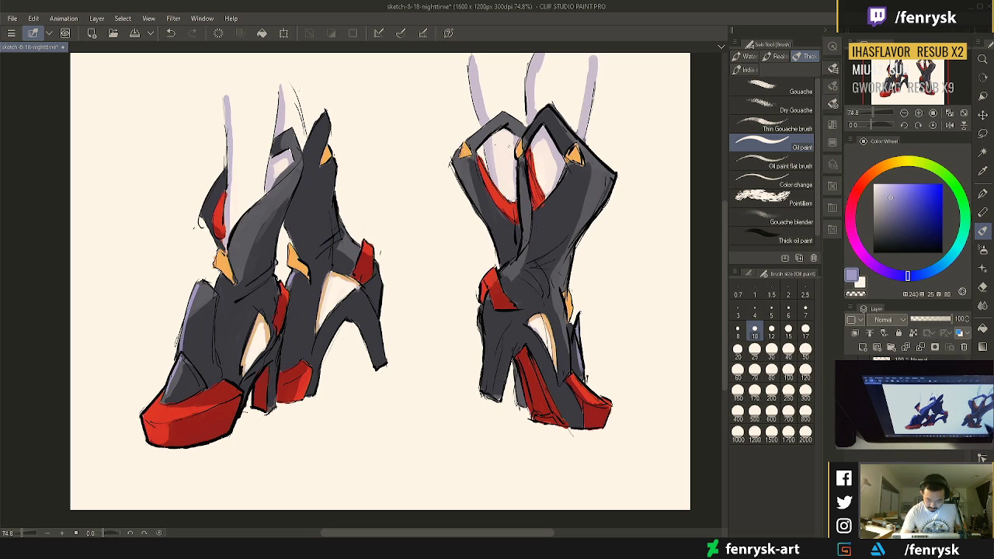
drag(569, 278, 567, 250)
drag(608, 180, 575, 238)
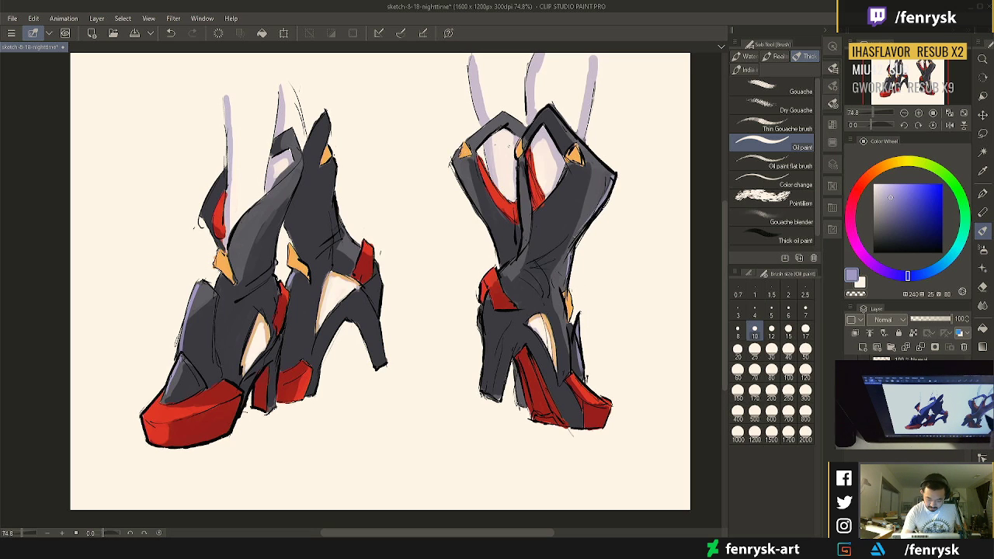
mouse_move(520, 165)
mouse_down()
mouse_move(530, 237)
mouse_move(525, 208)
mouse_move(508, 268)
mouse_move(523, 234)
mouse_move(506, 271)
mouse_up()
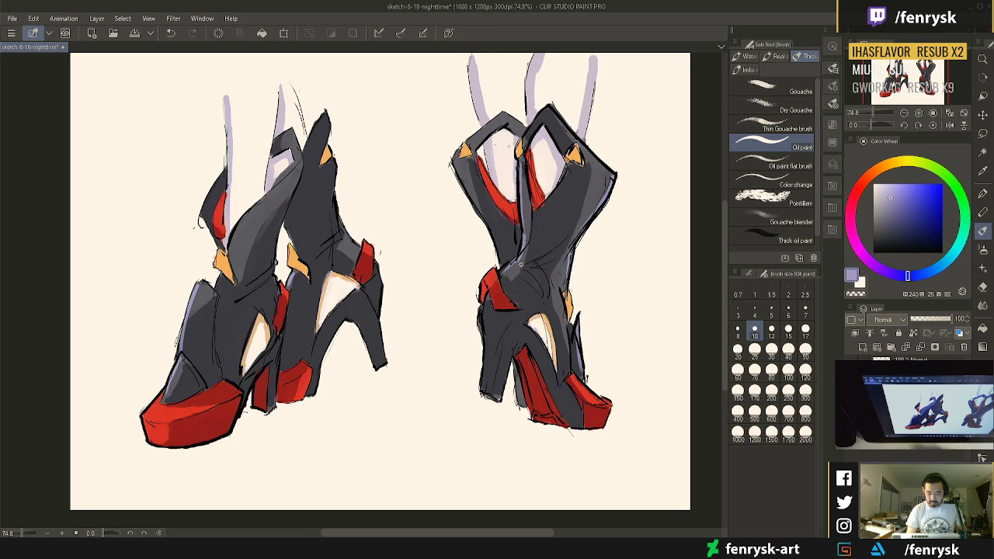
Paint lavender rim light down the outer edge of the right-hand pair's rear shoe, above its heel
alt+click(520, 262)
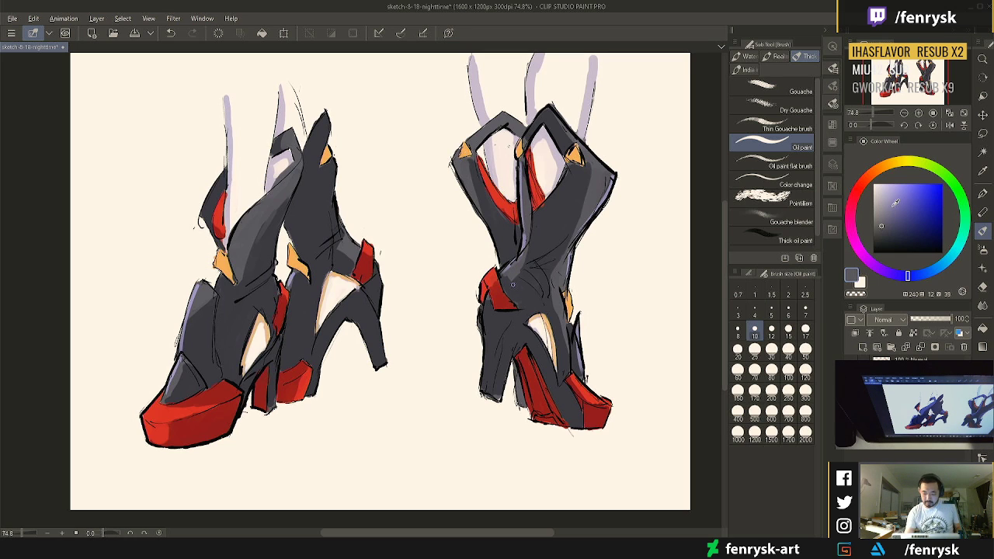
key(alt)
click(886, 198)
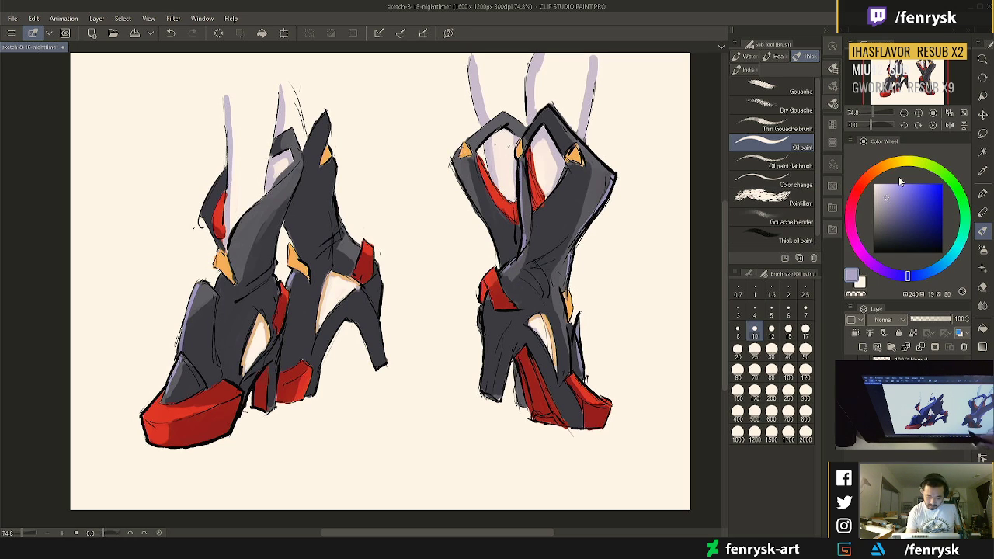
drag(487, 303, 486, 366)
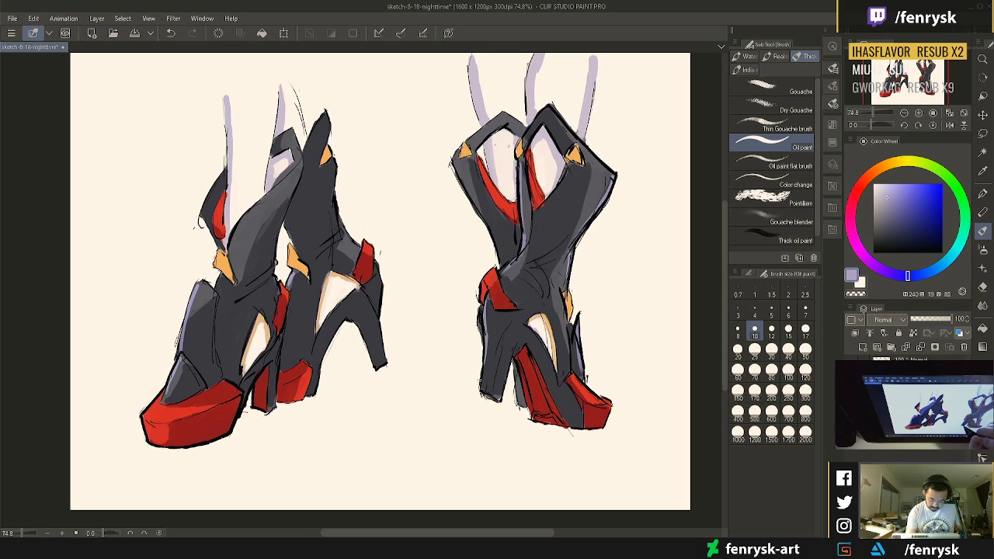
key(e)
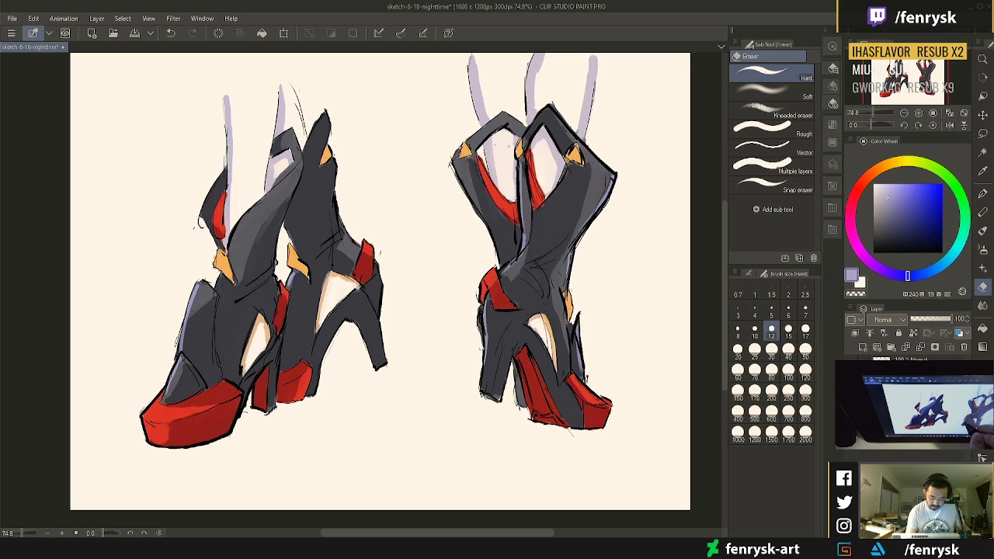
key(b)
key([)
Touch up the outer edge of the right-hand pair's rear shoe in sampled dark blue-grey, undoing the last stroke
alt+click(498, 316)
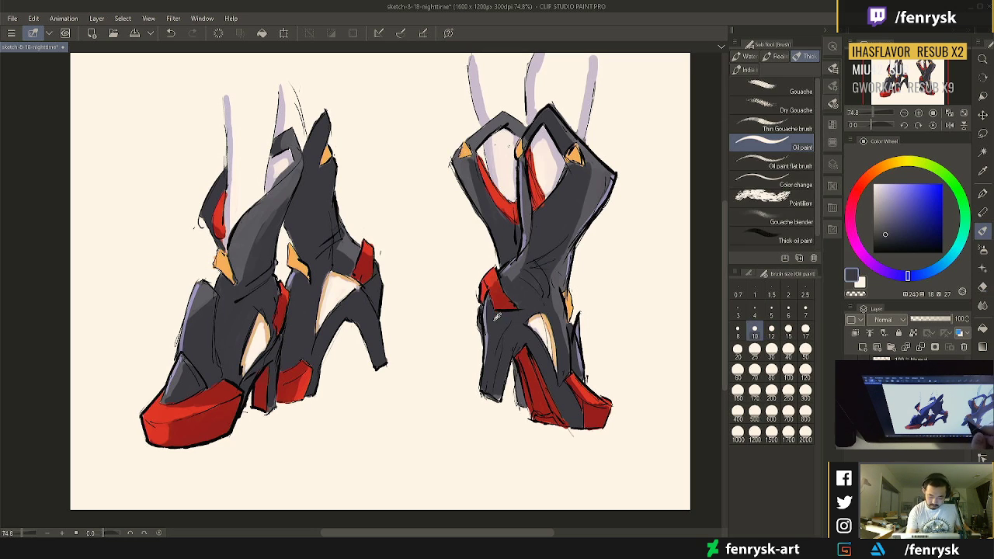
drag(480, 308, 480, 345)
key(e)
key(])
key(])
key(])
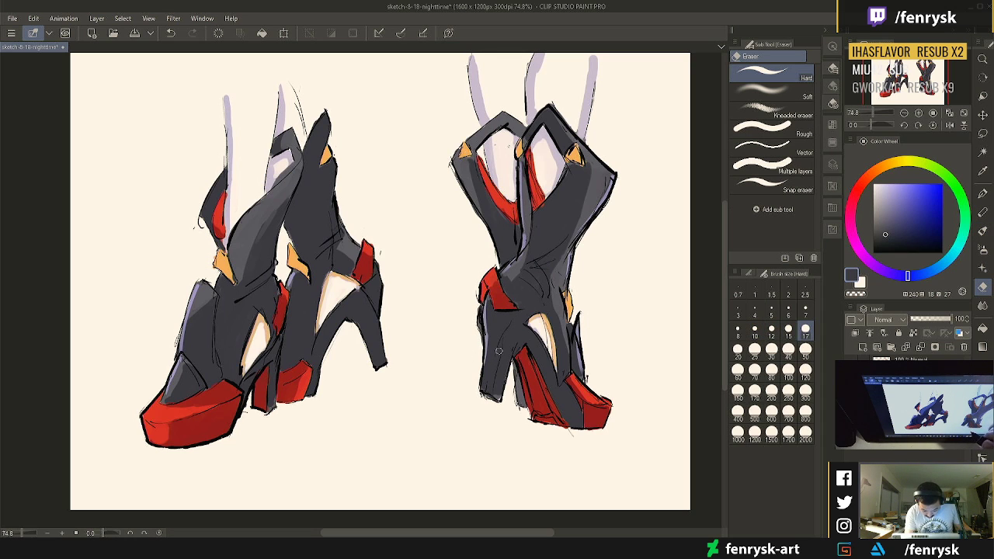
key(b)
mouse_move(480, 316)
mouse_down()
mouse_move(481, 334)
mouse_move(480, 311)
mouse_up()
key(ctrl+z)
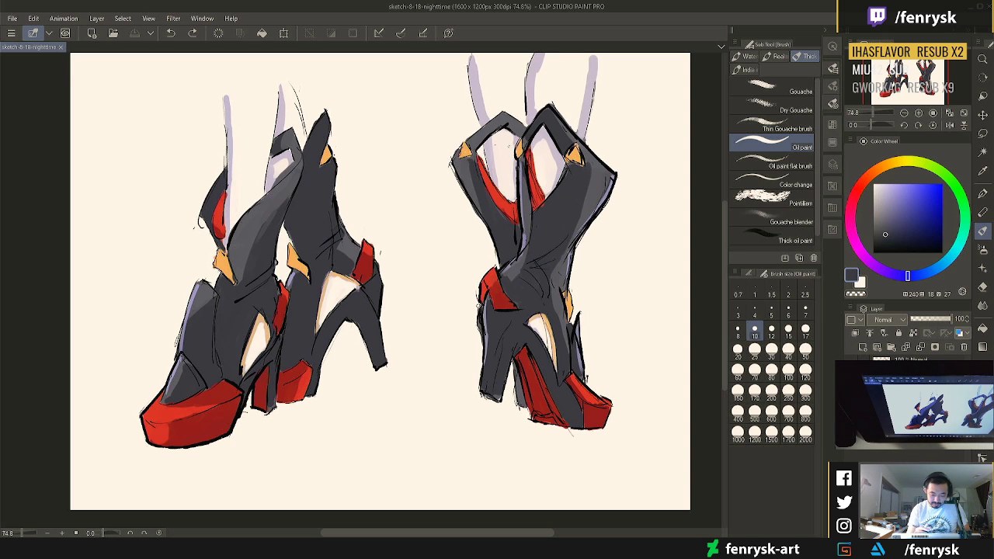
Add sampled pale lavender highlights along the ankle folds of the left-hand and right-hand pairs
alt+click(230, 155)
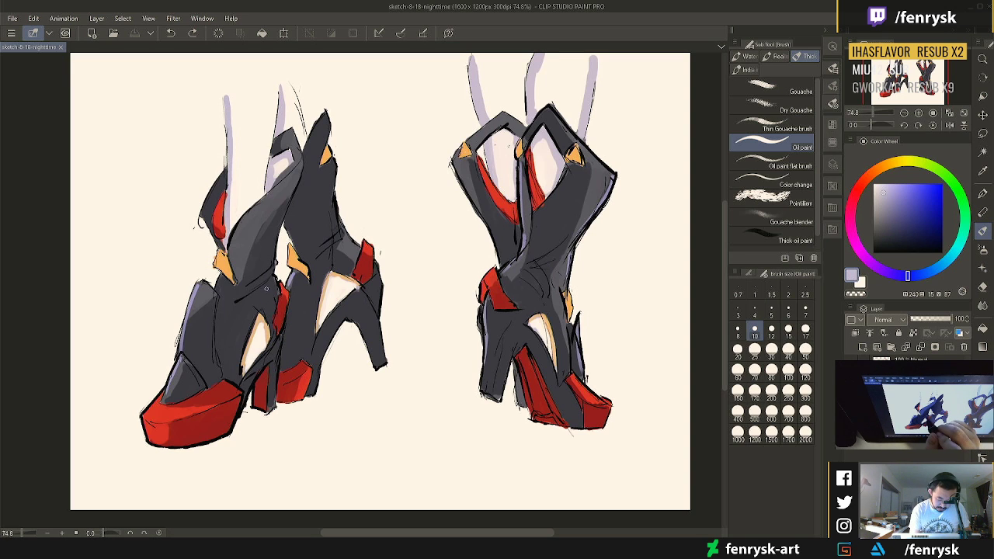
drag(271, 278, 250, 298)
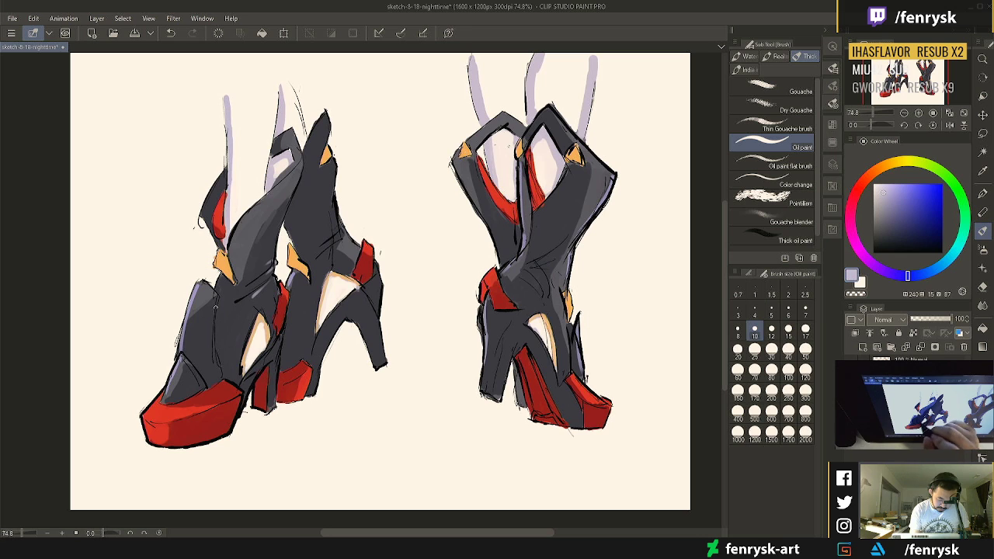
mouse_move(532, 270)
mouse_down()
mouse_move(541, 283)
mouse_move(533, 266)
mouse_up()
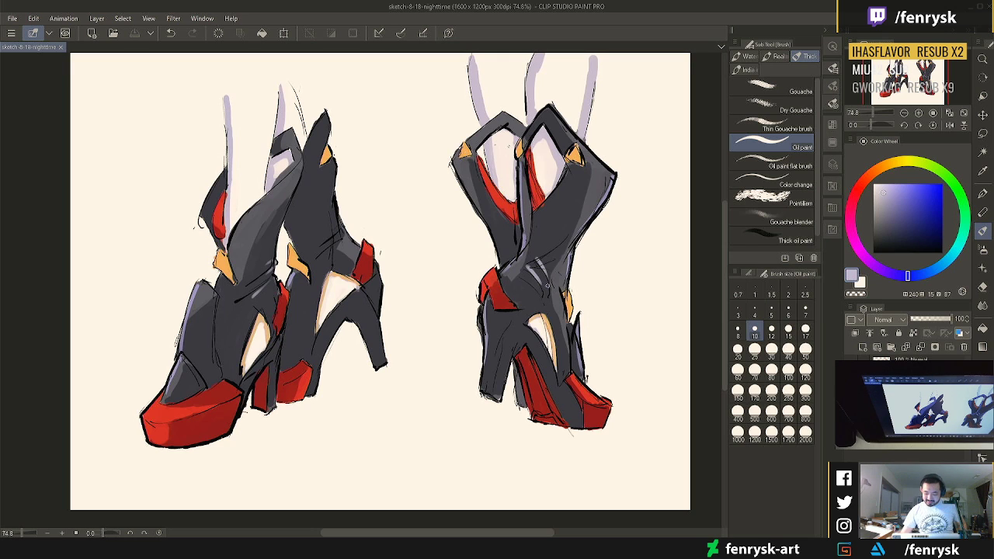
Paint pale yellow highlights on the gold ornaments of both pairs and save the drawing
click(895, 163)
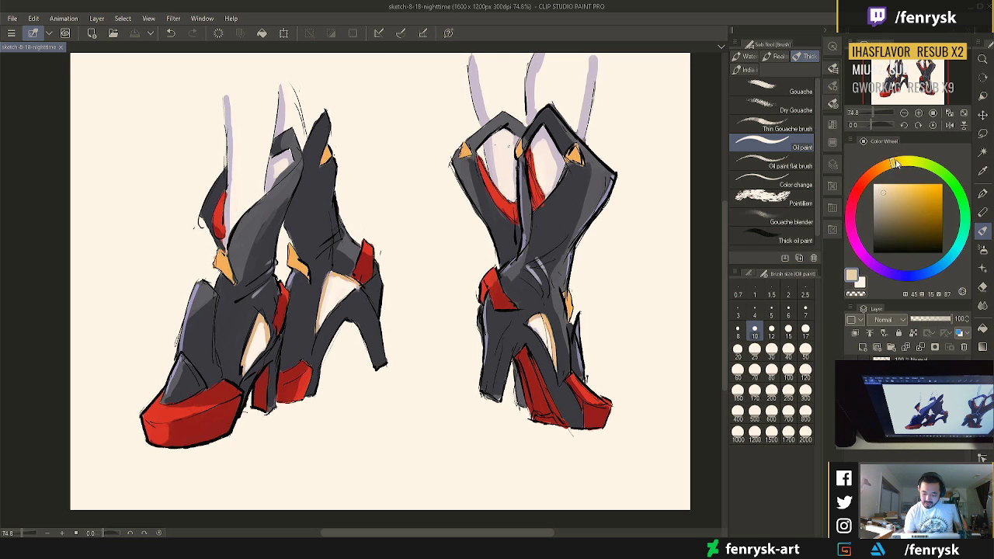
drag(895, 163, 901, 162)
click(892, 188)
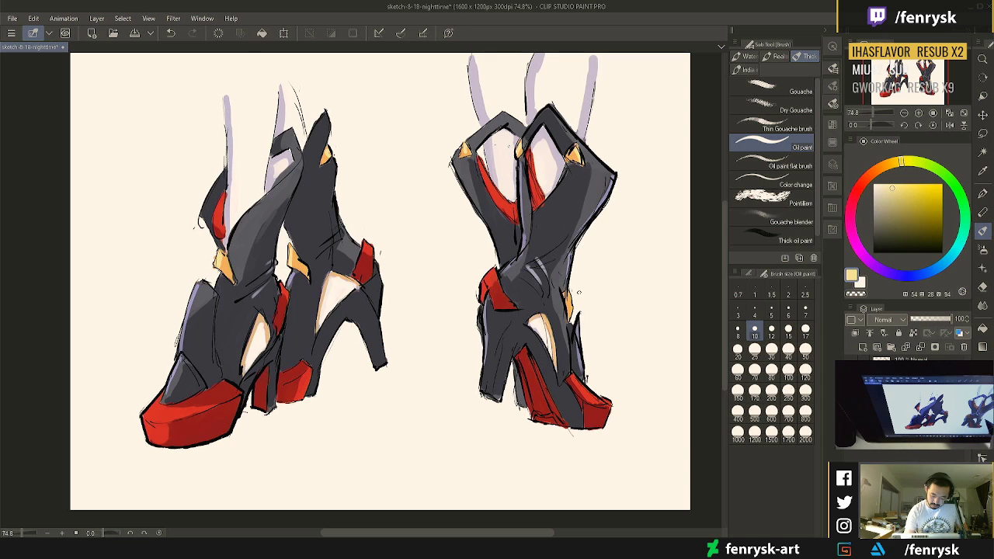
drag(570, 293, 571, 309)
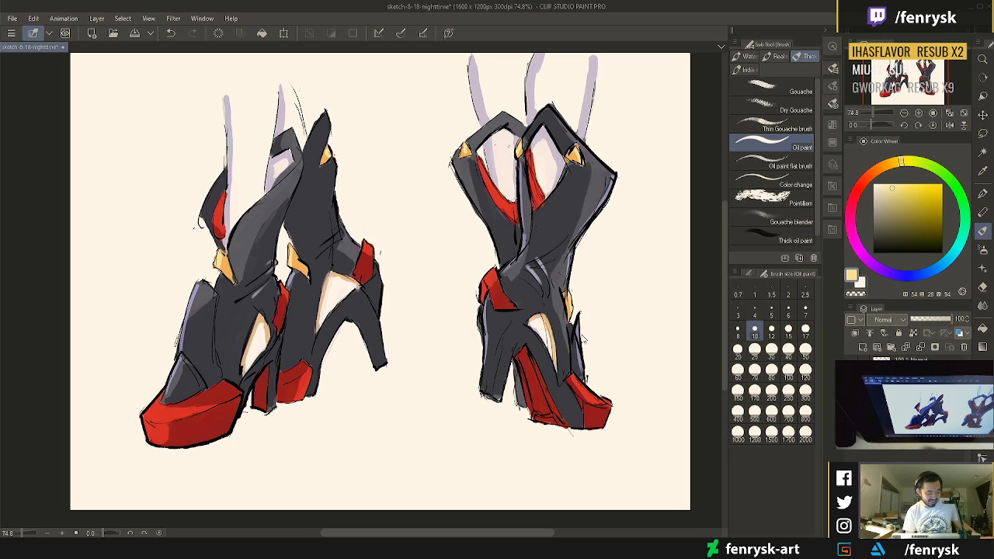
key(ctrl+s)
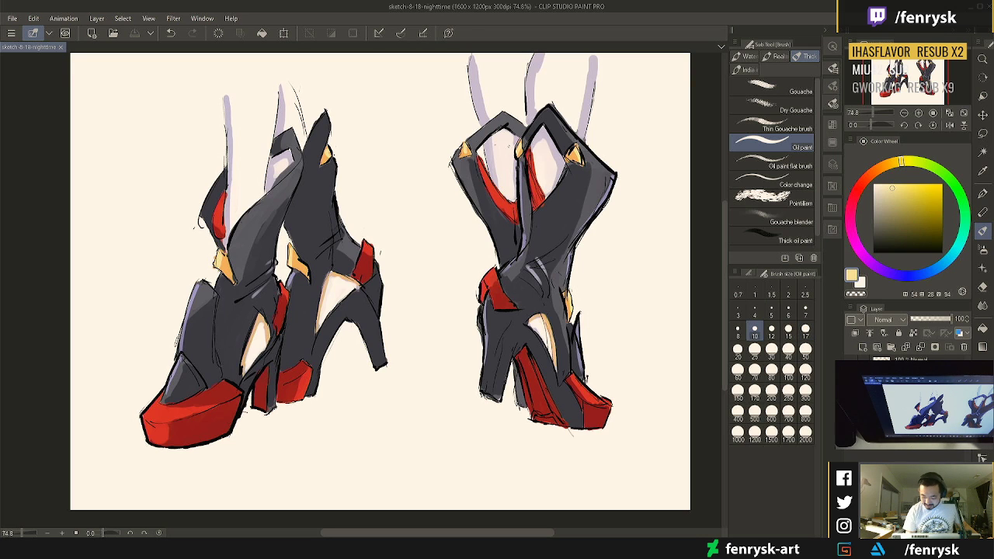
Erase the stray specks inside the right-hand pair's upper shaft opening with the hard eraser and save the drawing
key(e)
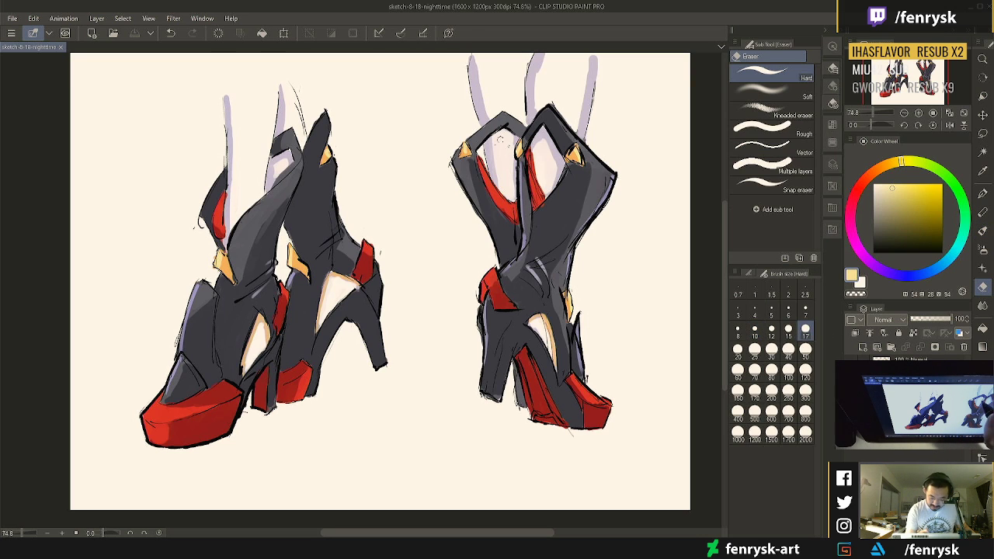
click(508, 150)
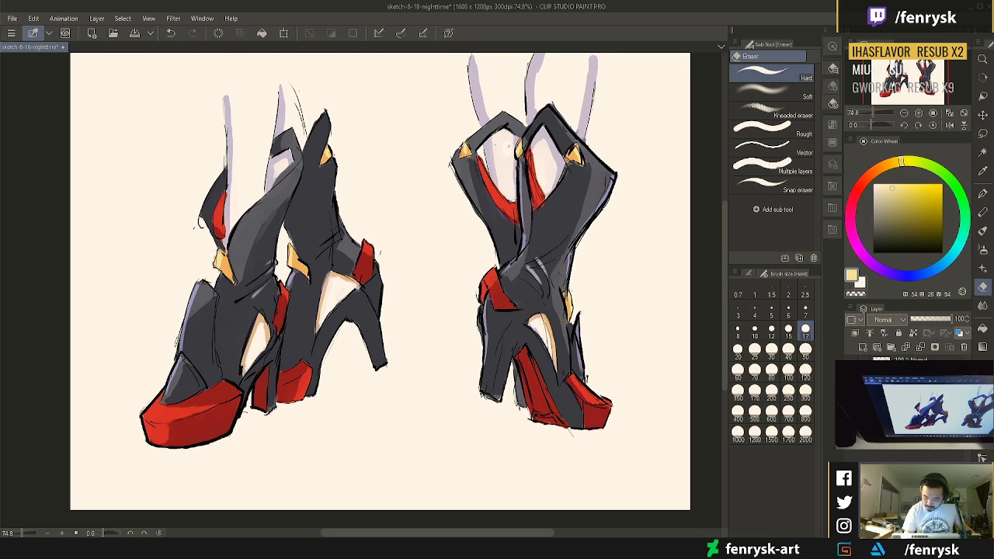
click(916, 358)
mouse_move(505, 143)
mouse_down()
mouse_move(498, 150)
mouse_move(523, 150)
mouse_up()
key(ctrl+s)
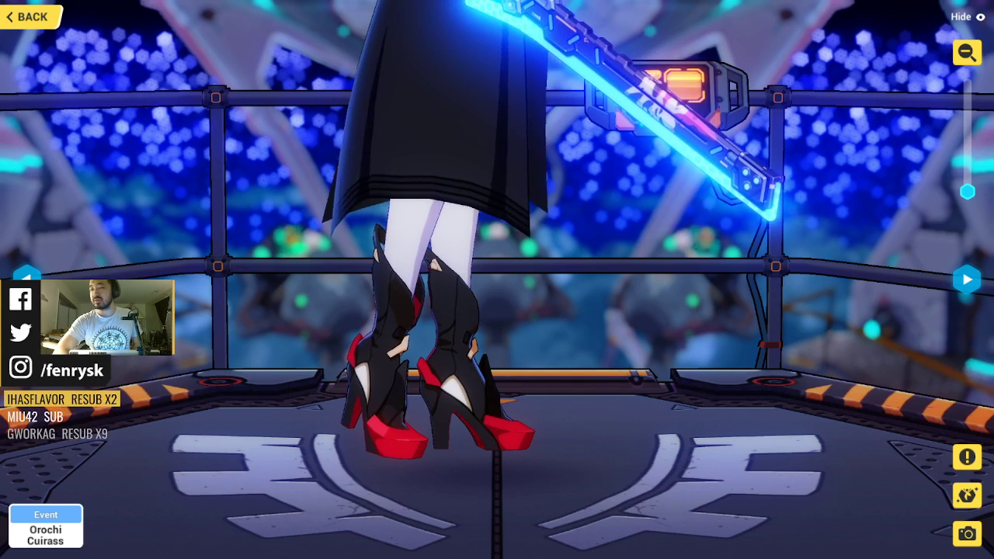
Switch to the game's Orochi Cuirass character viewer and rotate the model to examine its platform shoes
drag(729, 240, 704, 258)
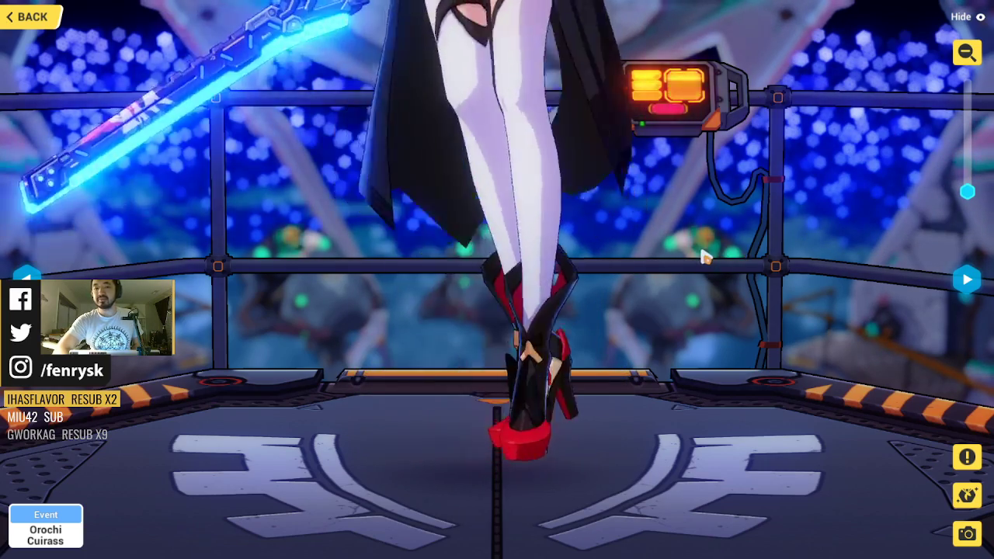